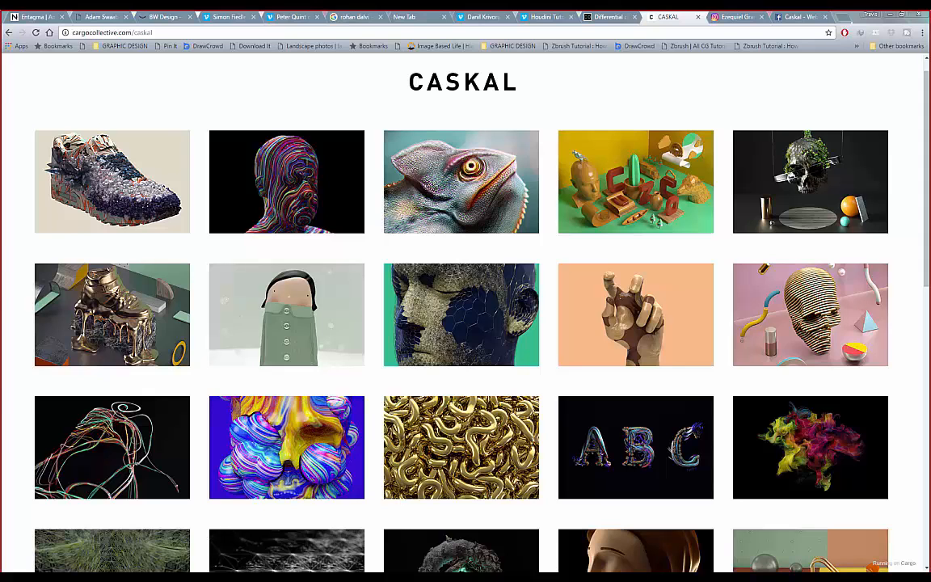
- Maximise and restore the video call window, then move it off screen and scroll the gallery
left_click_drag(2, 104, 171, 118)
left_click(352, 119)
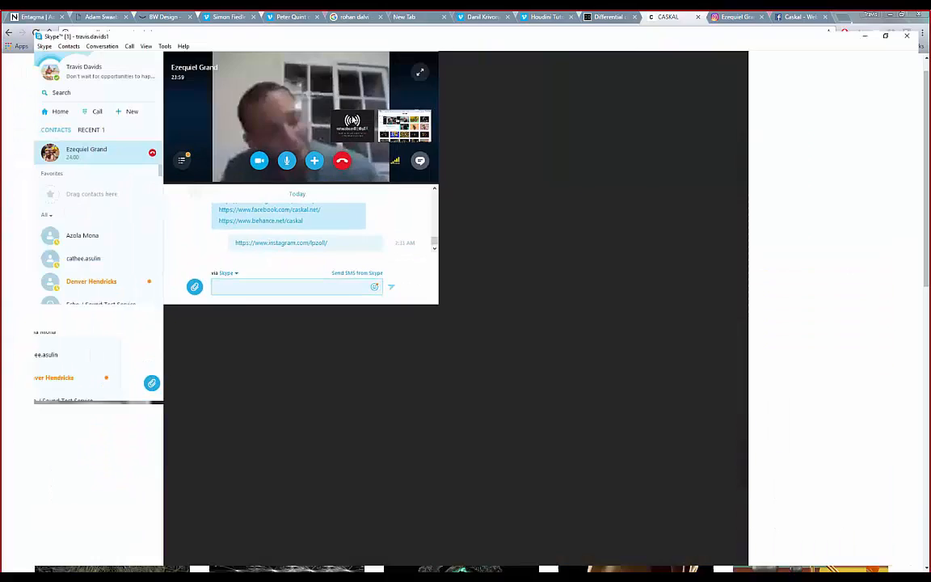
left_click(896, 14)
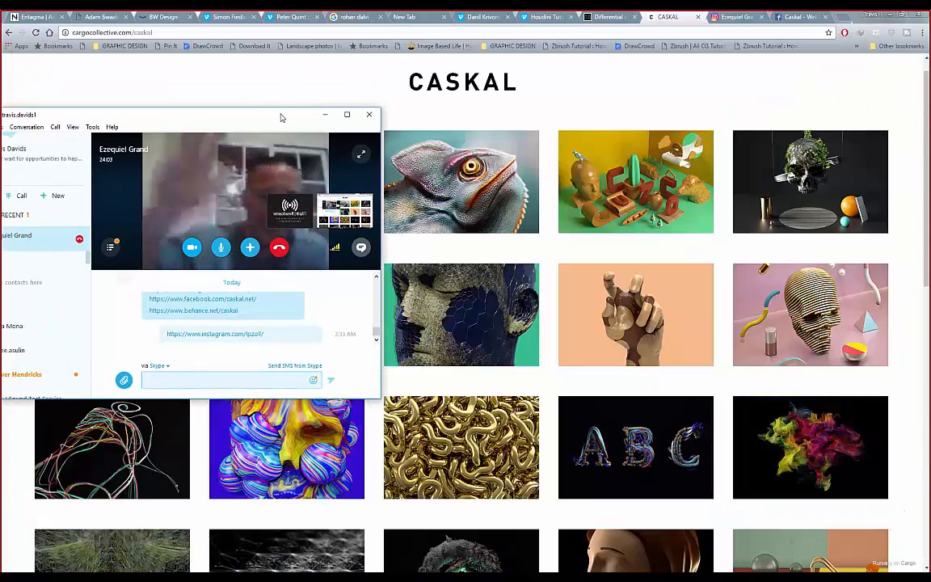
double_click(281, 118)
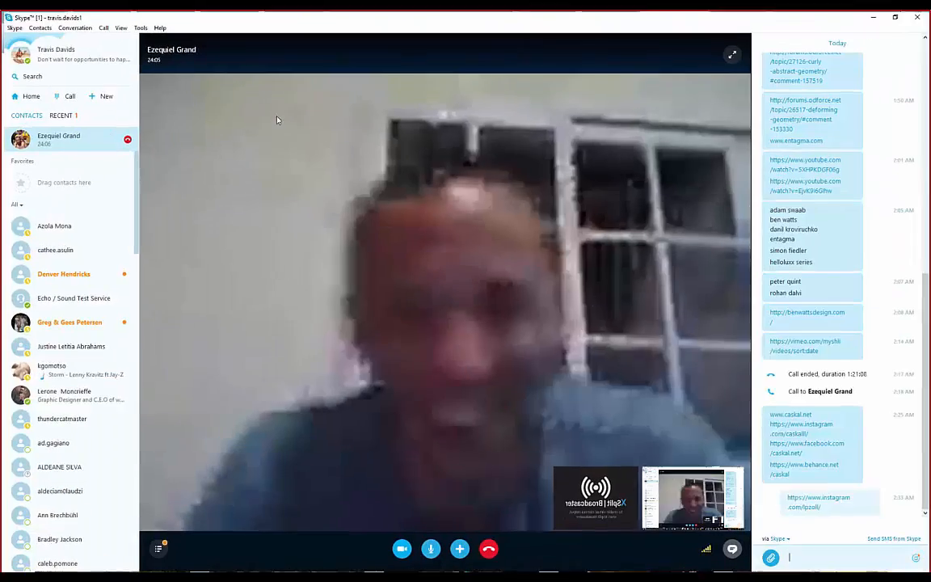
left_click(895, 17)
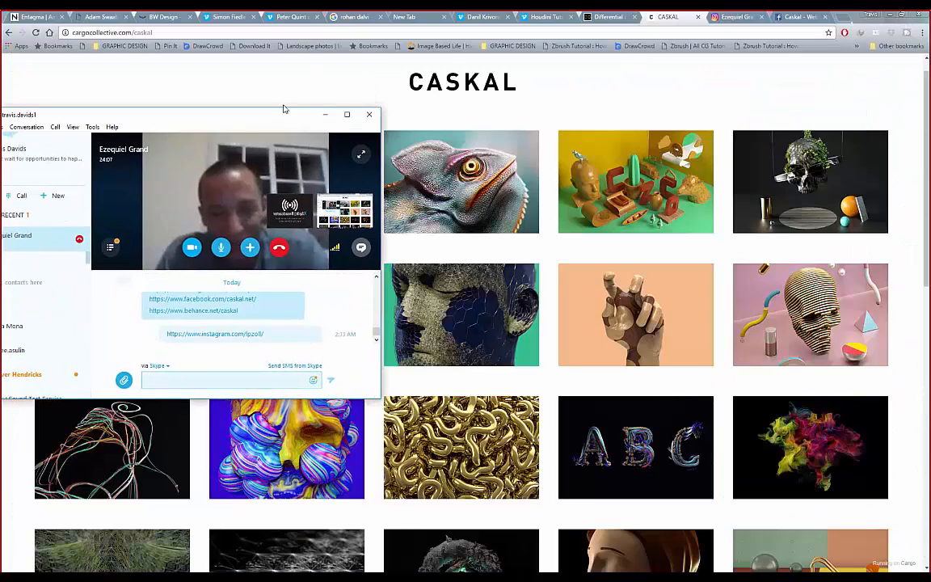
left_click_drag(283, 113, 0, 91)
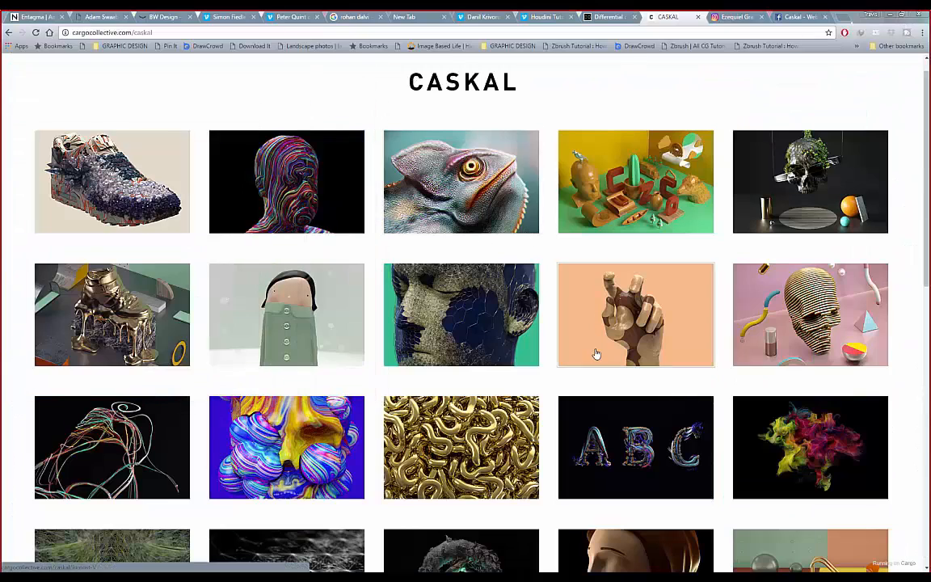
scroll(476, 344, "down", 1)
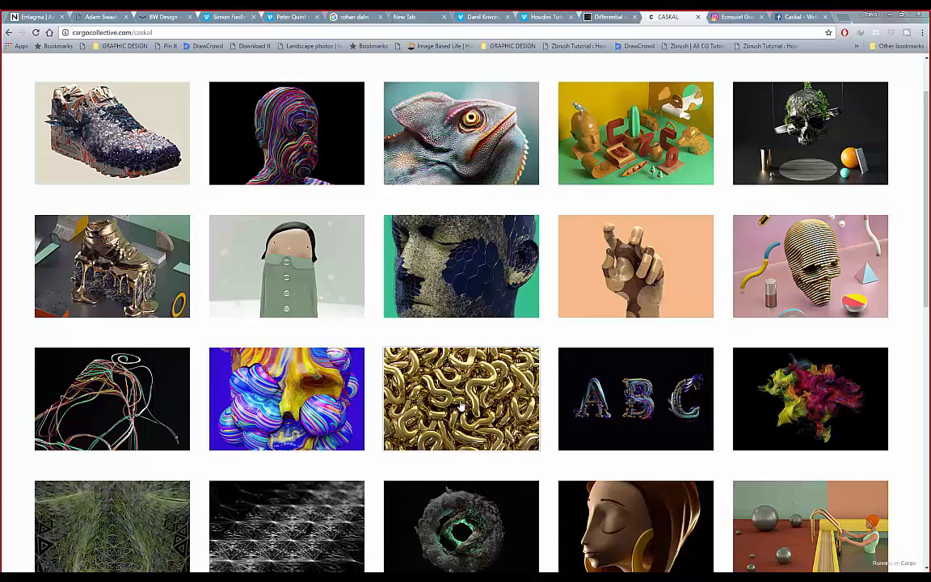
scroll(460, 406, "down", 1)
- In the Houdini growth scene, orbit the wire figure to a front view, then return to Chrome
left_click(680, 569)
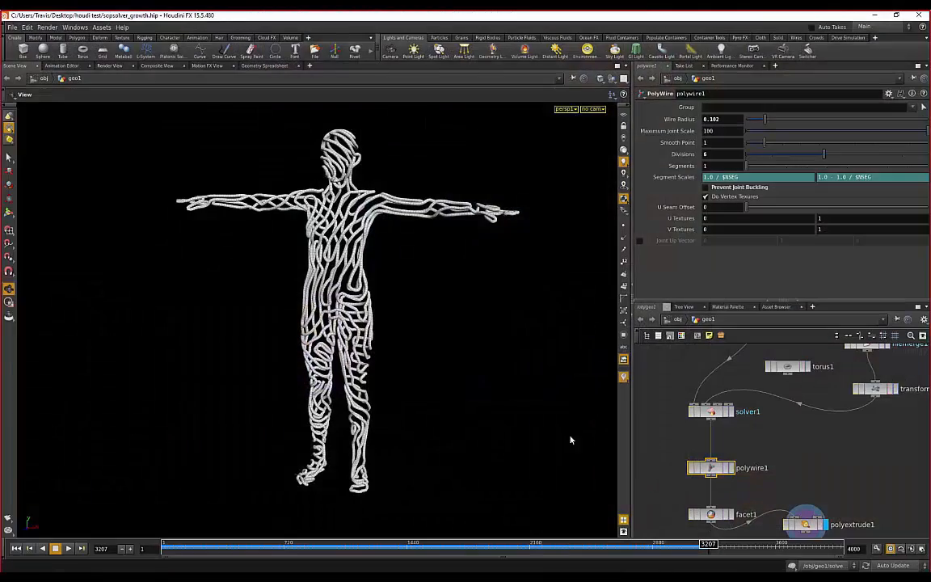
left_click_drag(423, 295, 492, 322)
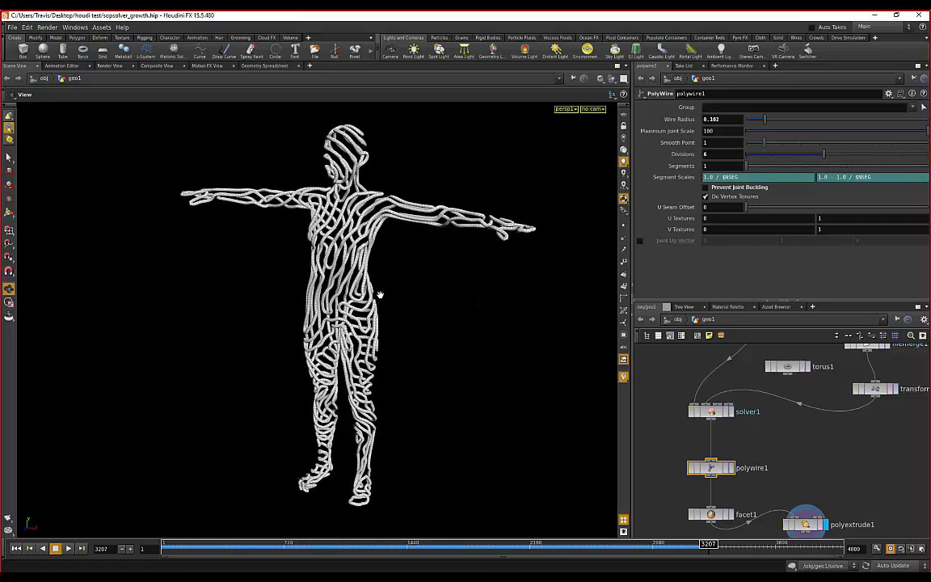
left_click_drag(379, 295, 418, 311)
scroll(854, 380, "down", 3)
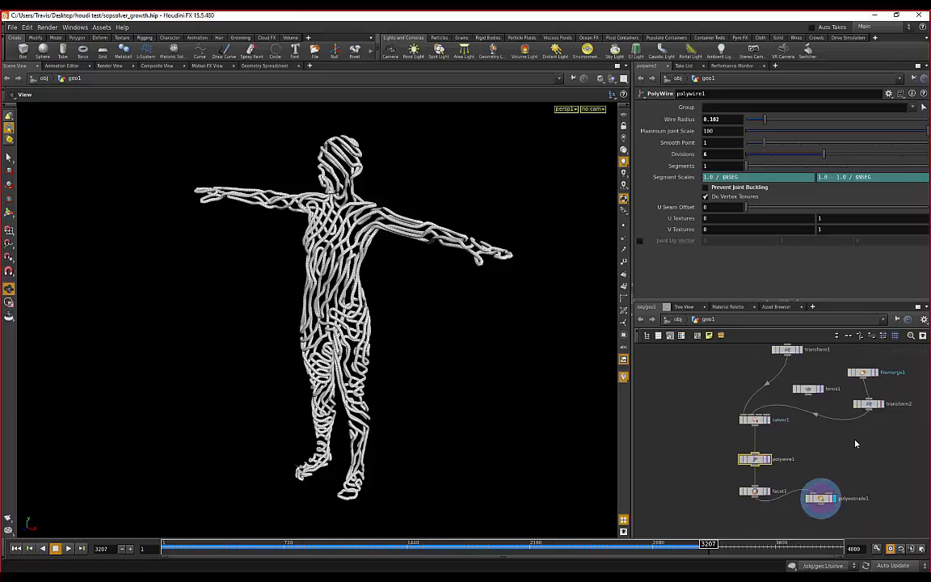
left_click_drag(408, 283, 357, 289)
left_click_drag(214, 271, 326, 290)
left_click_drag(443, 309, 395, 290)
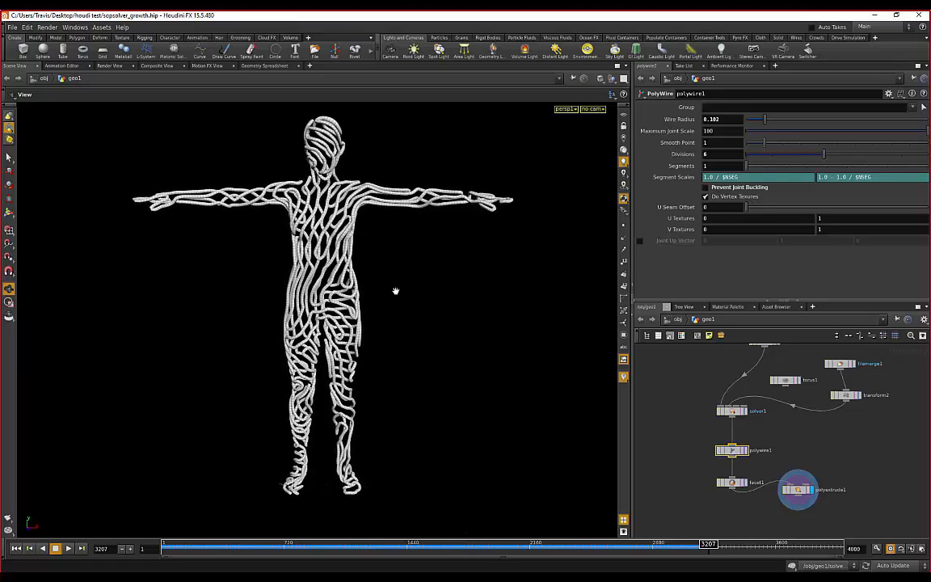
mouse_move(651, 576)
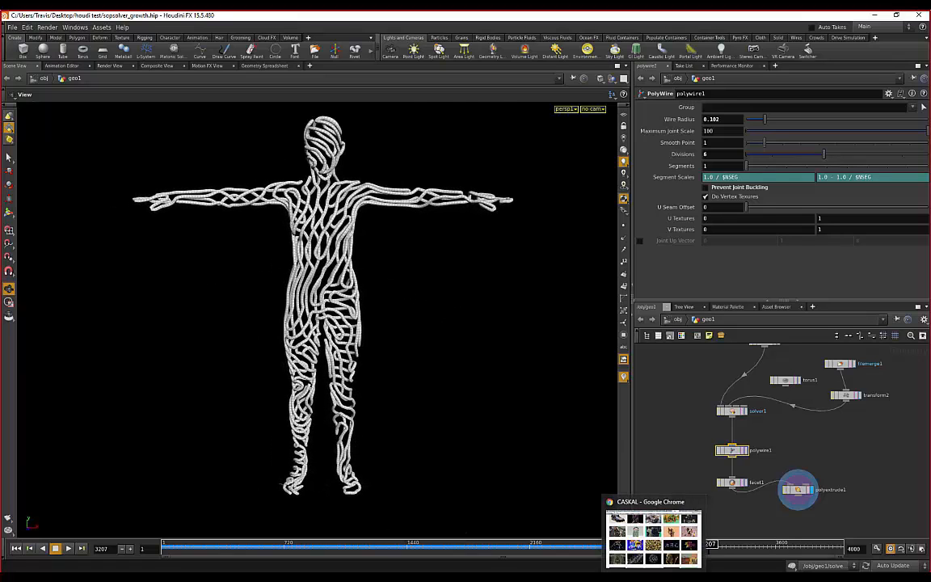
left_click(644, 542)
- Scroll the Caskal gallery, open the artist's Instagram profile and select its username, then go to Facebook
scroll(402, 309, "up", 3)
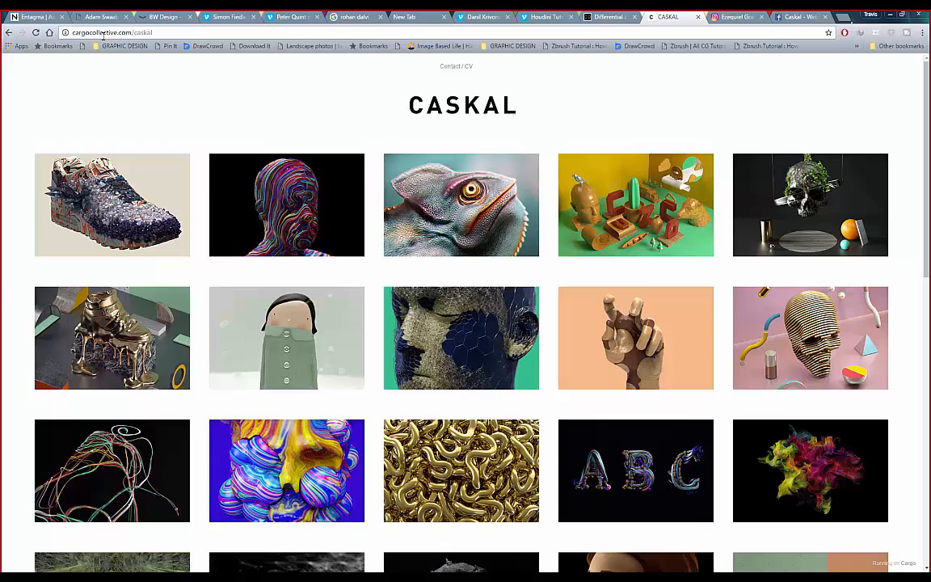
scroll(242, 161, "down", 1)
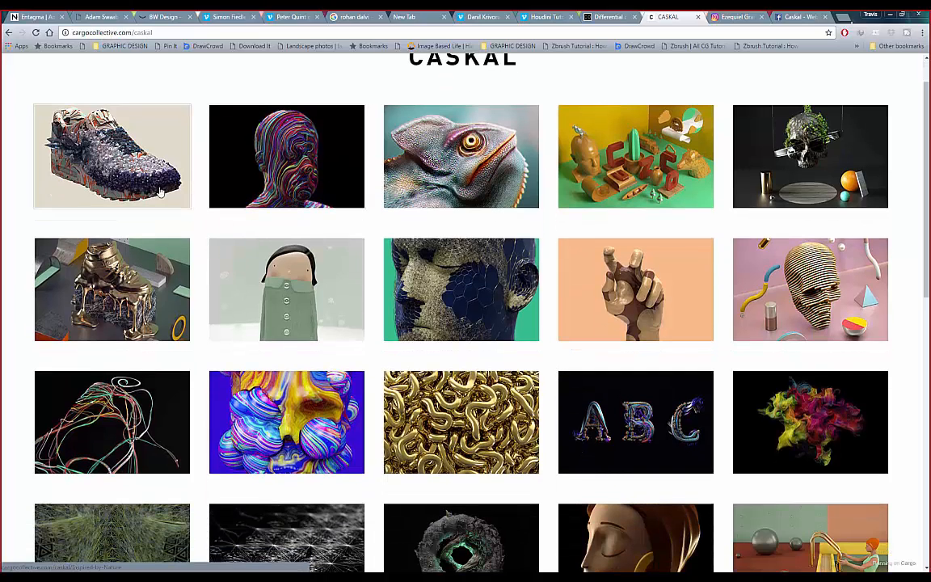
scroll(137, 169, "down", 1)
scroll(153, 194, "up", 1)
left_click(716, 18)
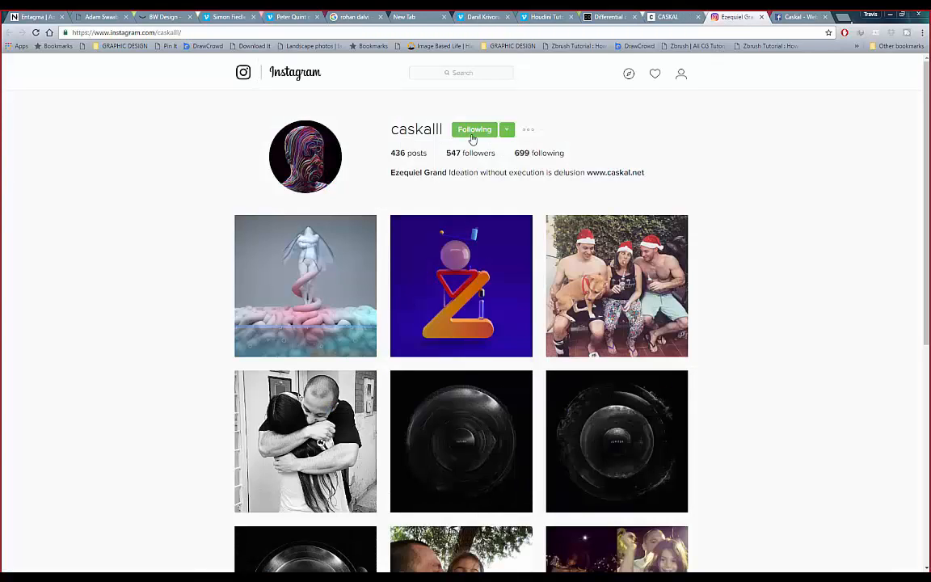
left_click_drag(390, 129, 442, 131)
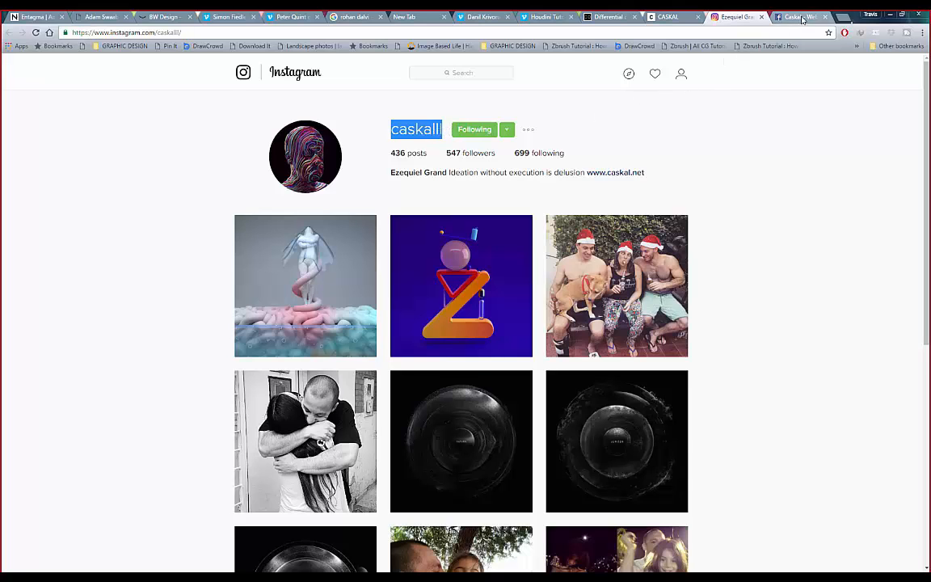
left_click(771, 21)
- Scroll the Caskal Facebook feed back to the October 26 Experimental album, then return to Houdini
scroll(198, 181, "up", 2)
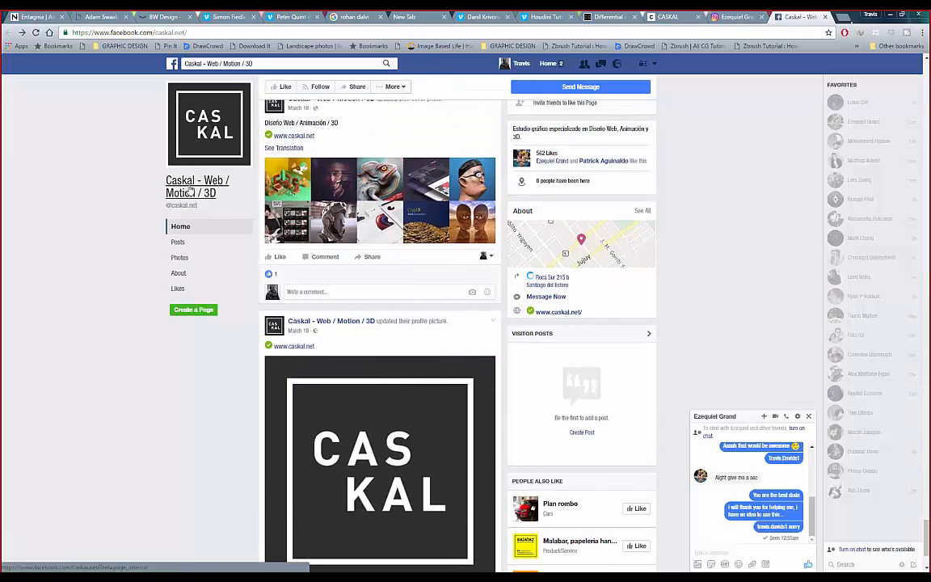
scroll(309, 378, "up", 2)
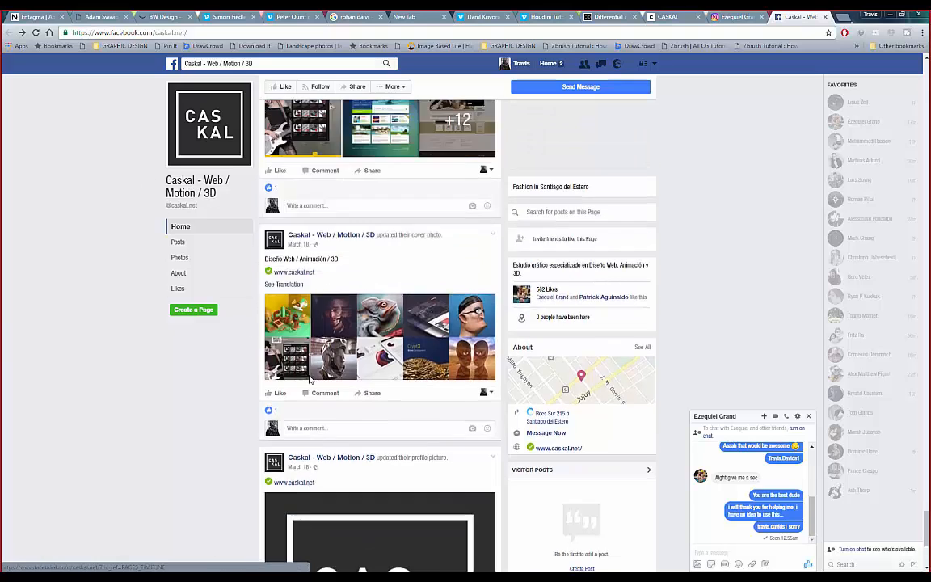
scroll(309, 378, "up", 15)
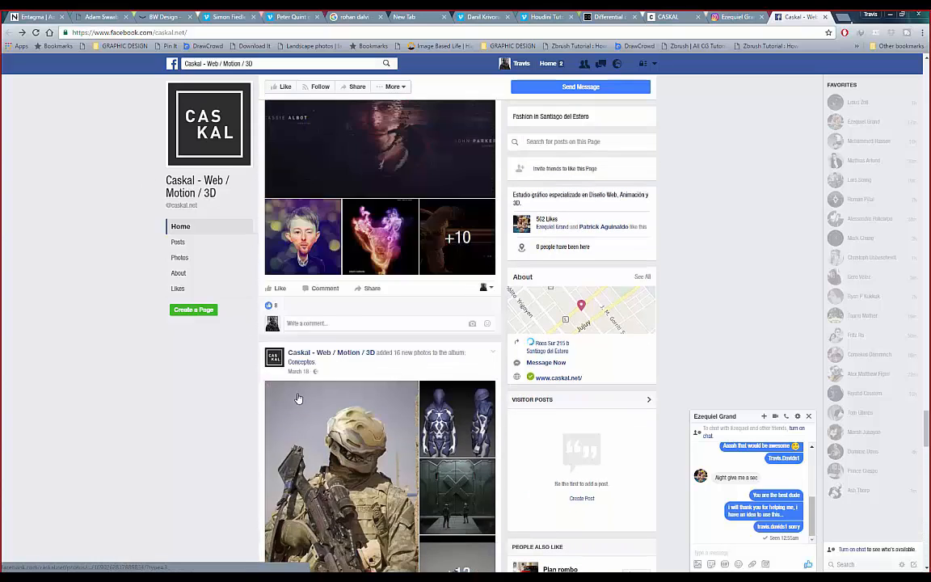
scroll(298, 397, "up", 15)
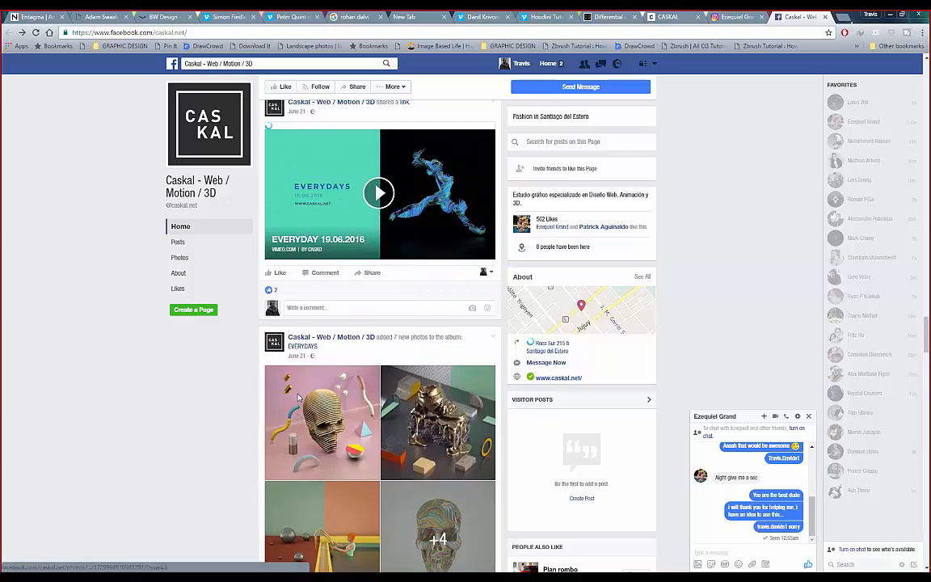
scroll(298, 398, "up", 5)
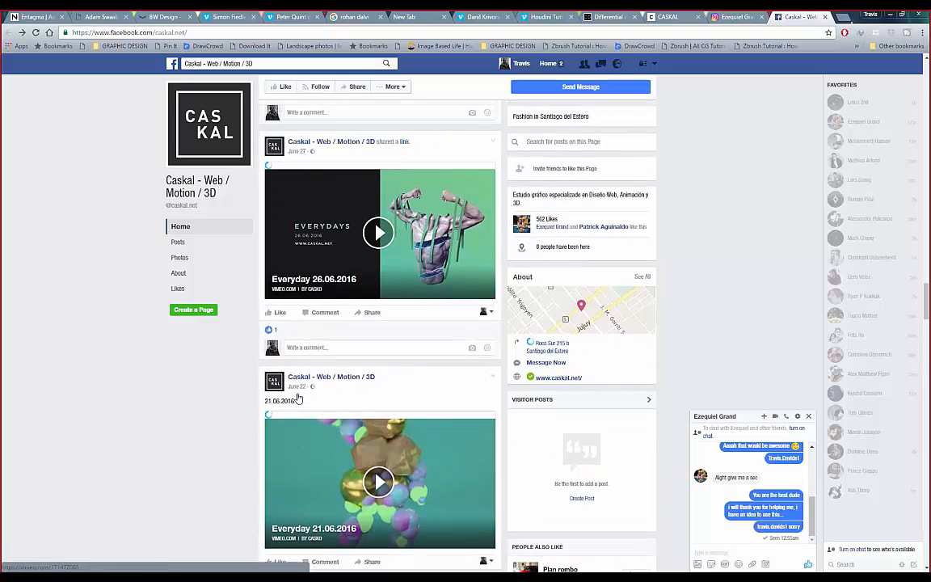
scroll(291, 398, "up", 10)
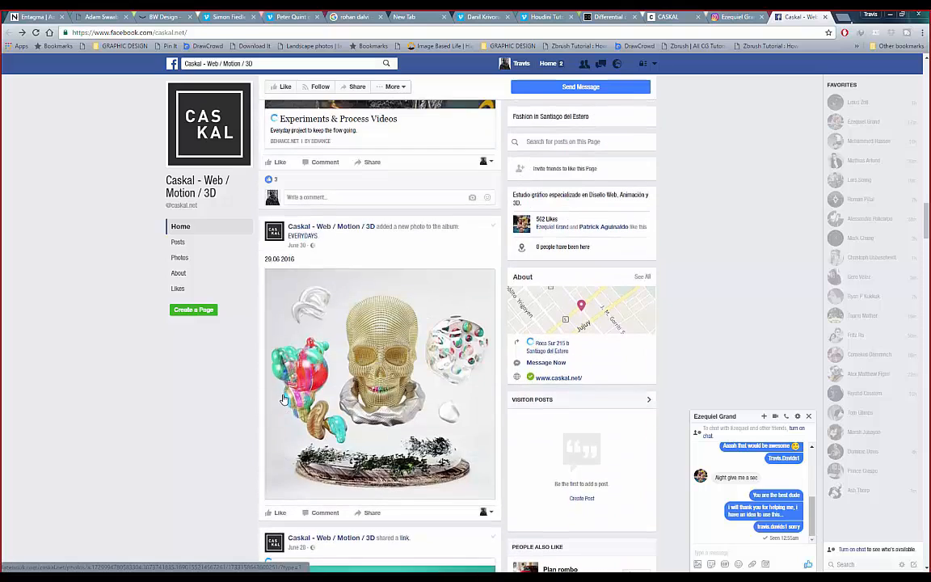
scroll(283, 398, "up", 10)
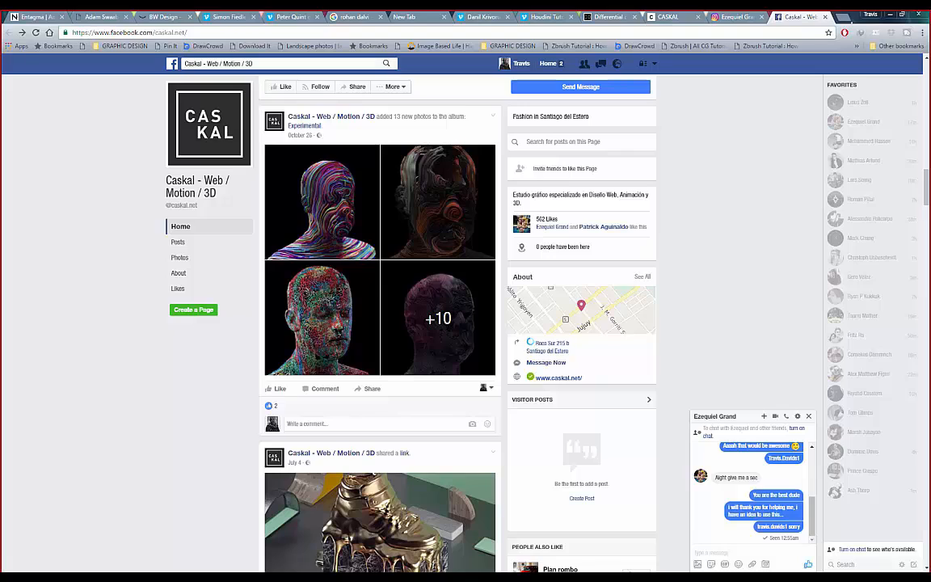
key("alt+Tab")
mouse_move(442, 272)
left_mouse_down()
mouse_move(403, 273)
mouse_move(418, 289)
mouse_move(432, 277)
left_mouse_up()
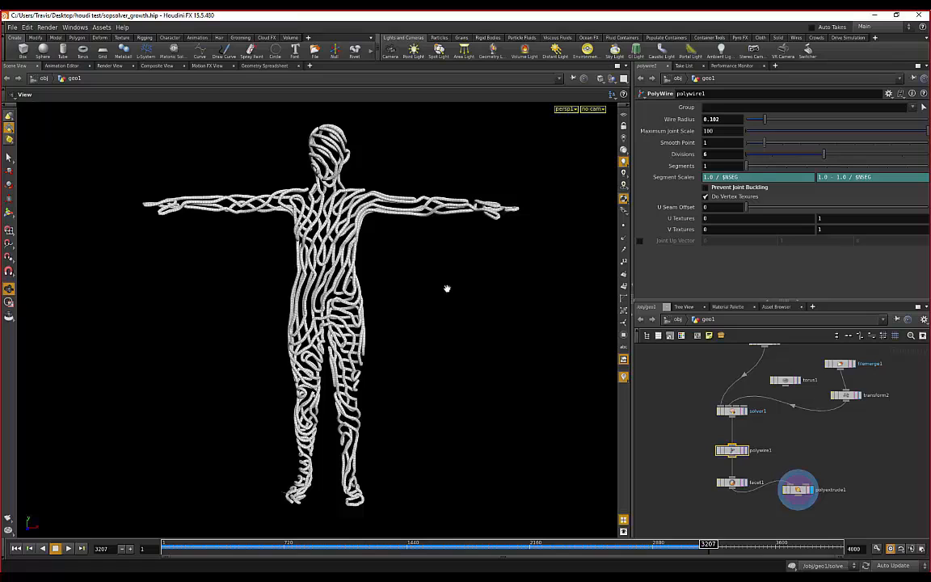
- Tumble the wire-covered figure toward a frontal view, then drag the Skype call window back over it
left_click_drag(446, 289, 401, 281)
left_click_drag(274, 256, 274, 259)
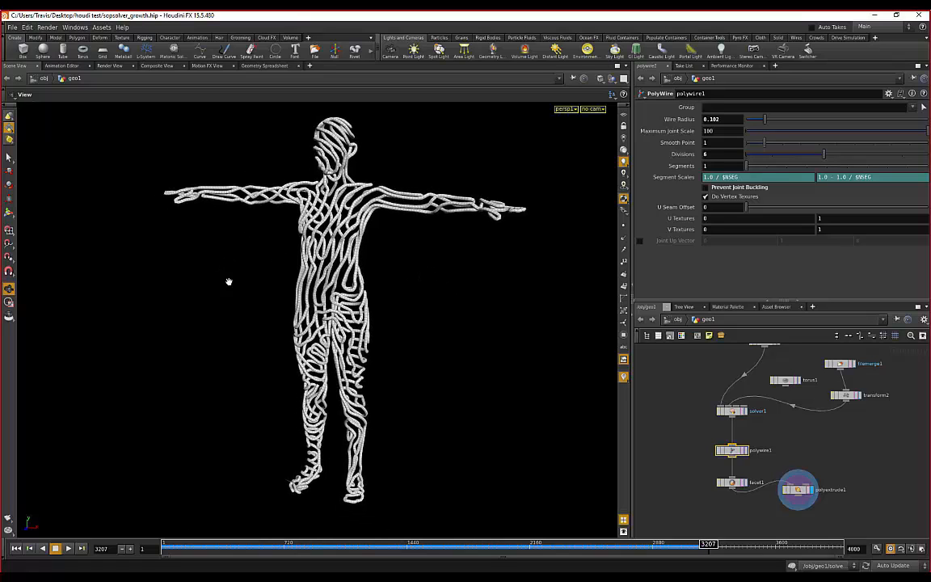
left_click_drag(229, 281, 20, 241)
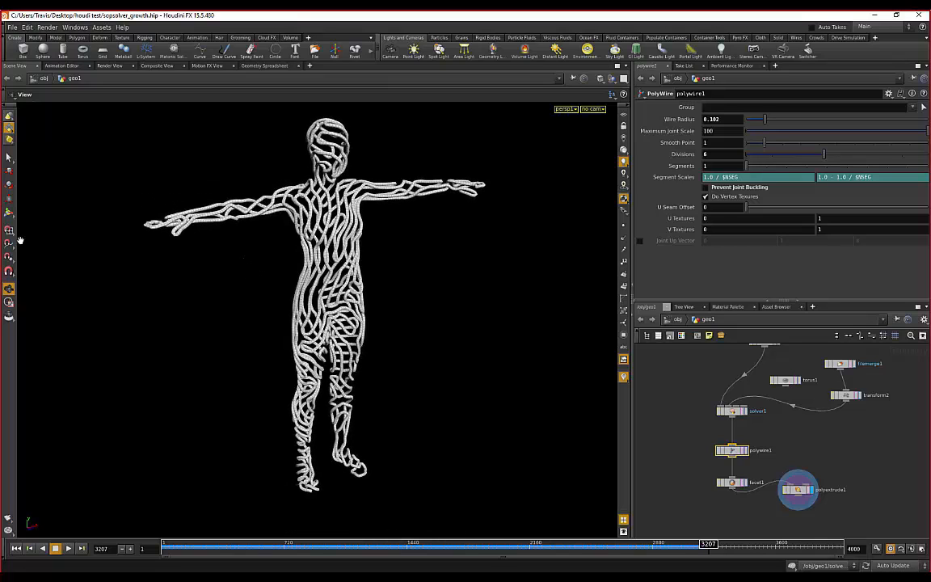
left_click_drag(0, 121, 343, 104)
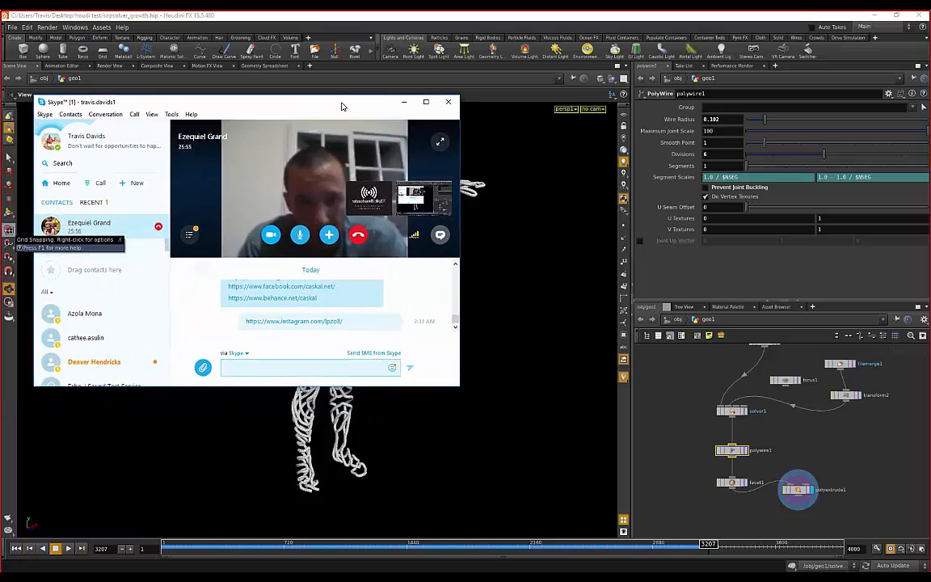
double_click(223, 103)
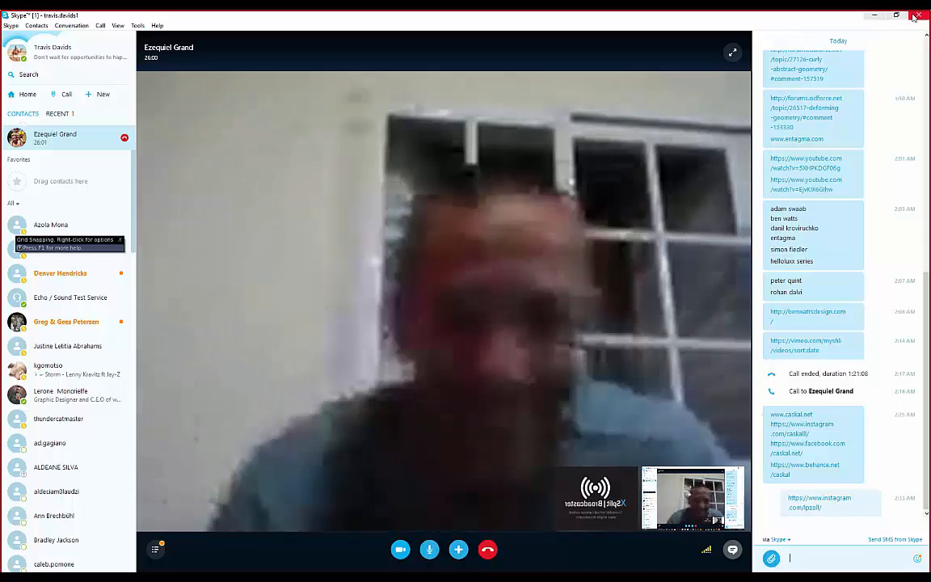
left_click(896, 15)
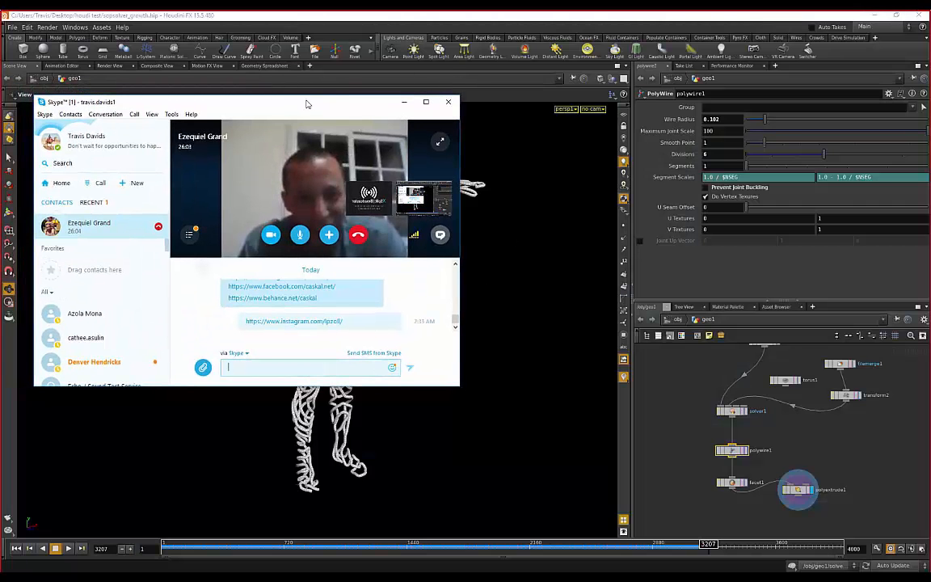
left_click_drag(307, 104, 343, 98)
double_click(342, 98)
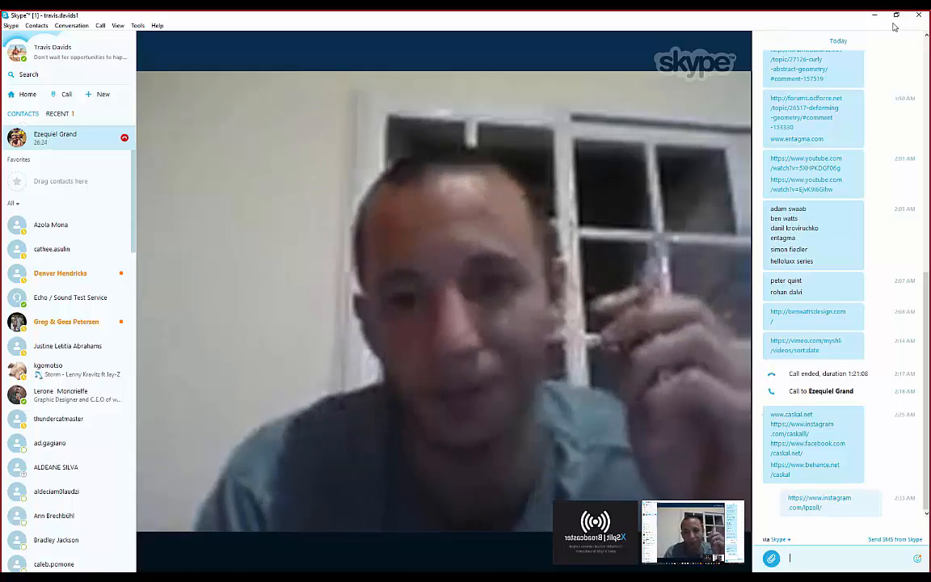
left_click(895, 15)
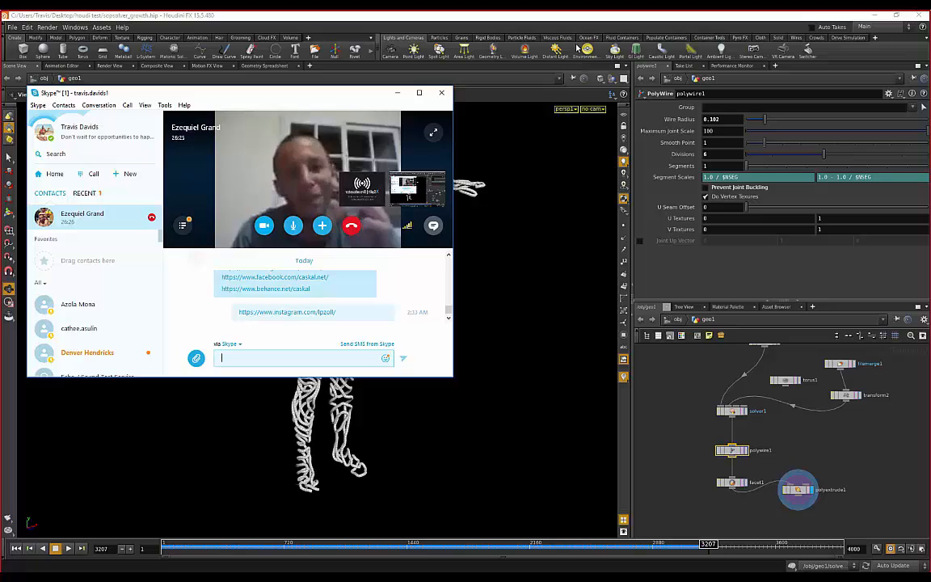
- Move the call window off screen and orbit the tube-wire figure to three-quarter and side views
left_click_drag(332, 98, 0, 57)
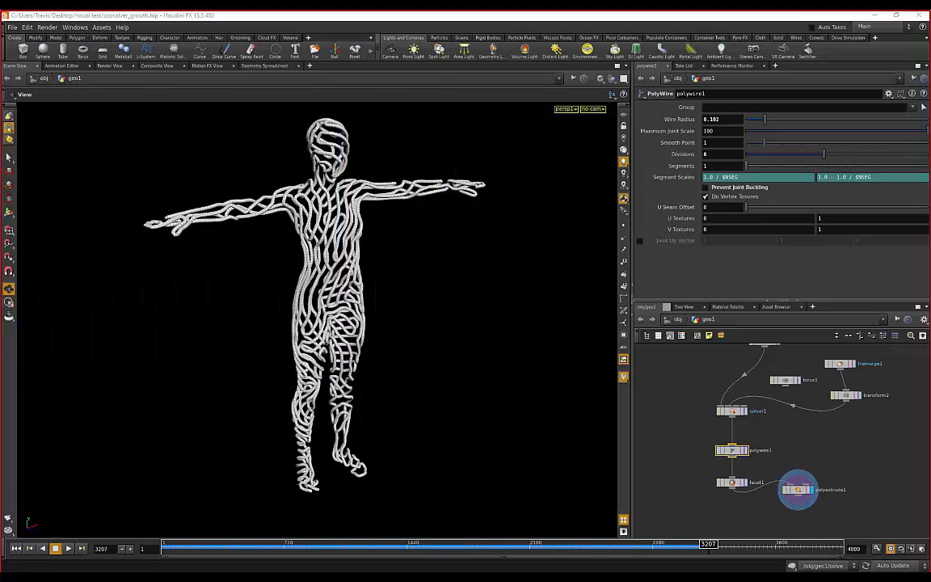
left_click_drag(530, 194, 330, 196)
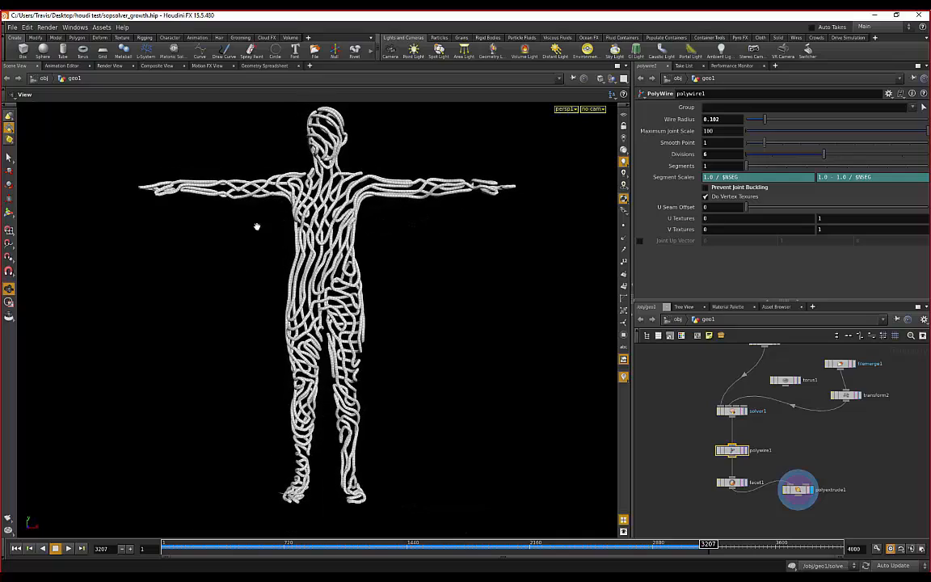
left_click_drag(256, 226, 439, 281)
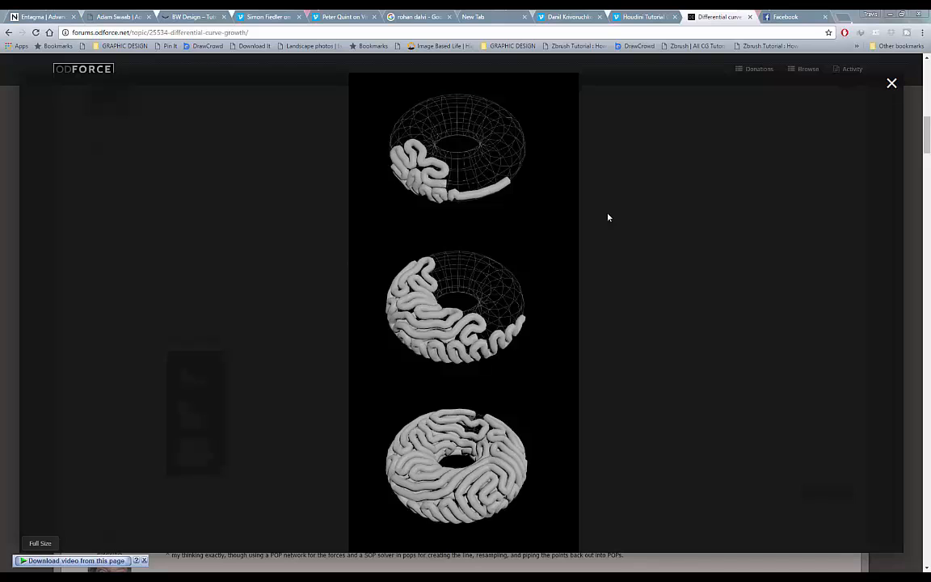
- Close the image preview, then enlarge and close the attached torus growth render
left_click(673, 251)
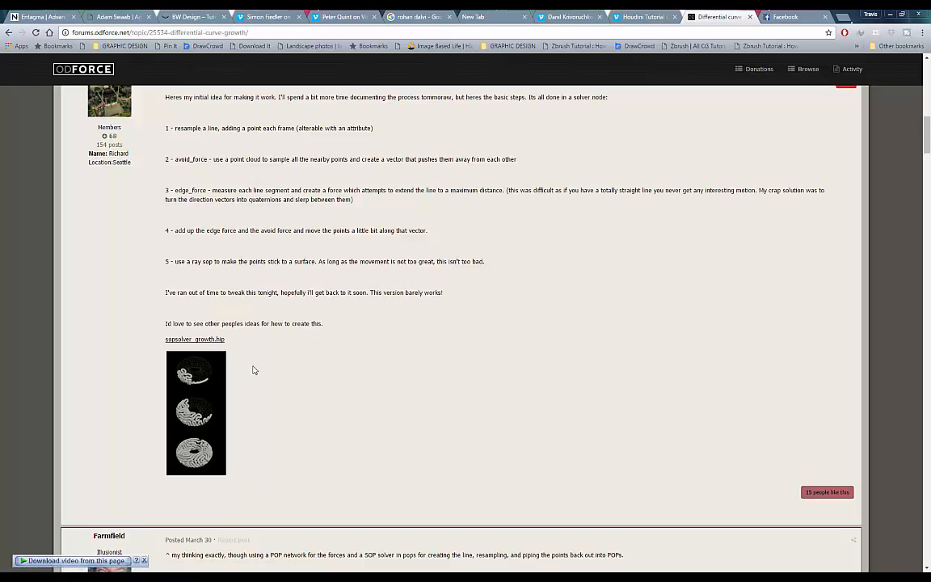
scroll(240, 289, "up", 1)
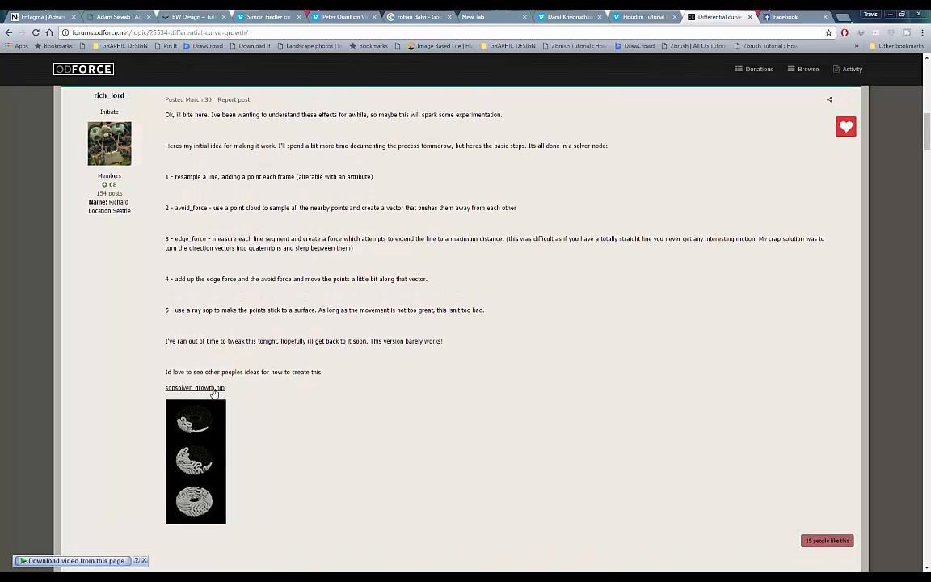
left_click(190, 463)
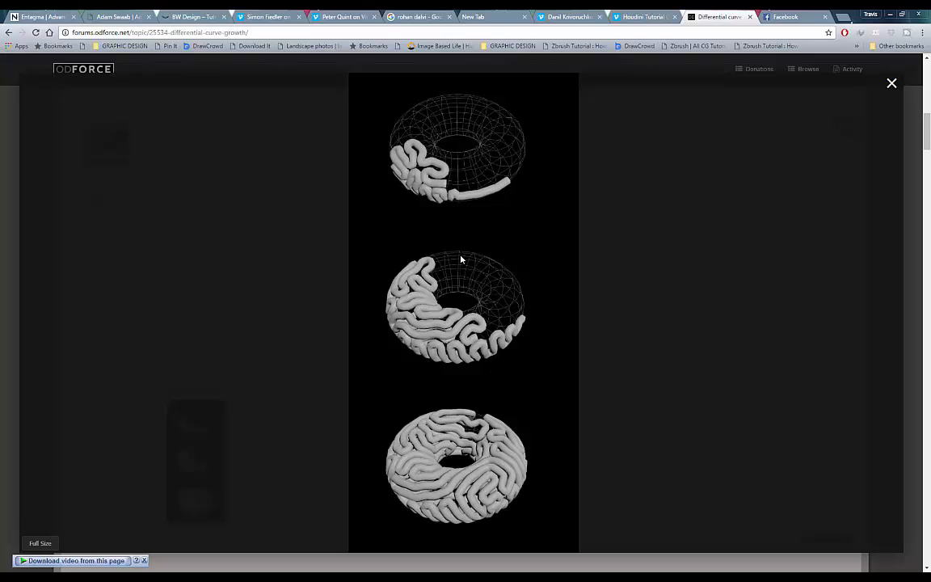
left_click(643, 320)
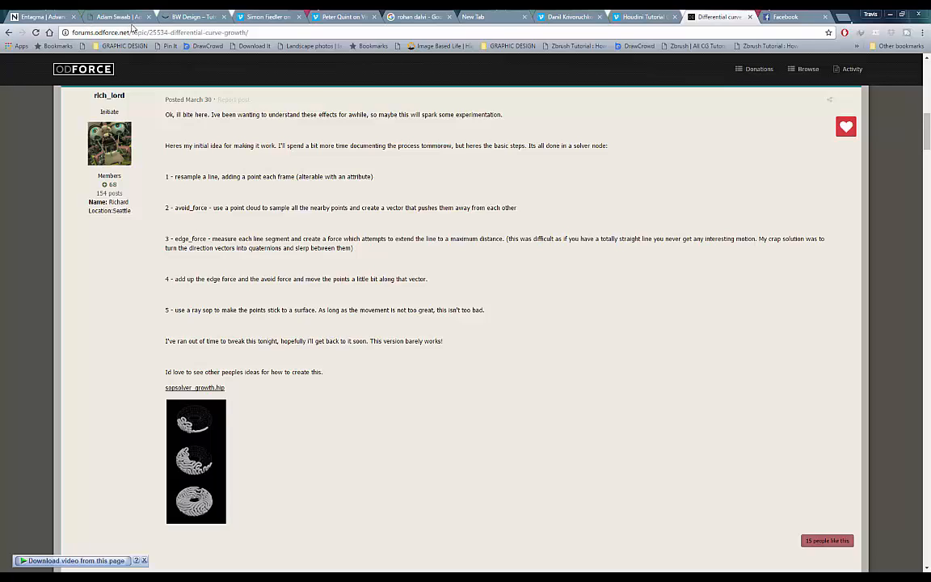
- Select the thread's web address, scroll through the post, then return to Houdini's File menu
left_click(227, 32)
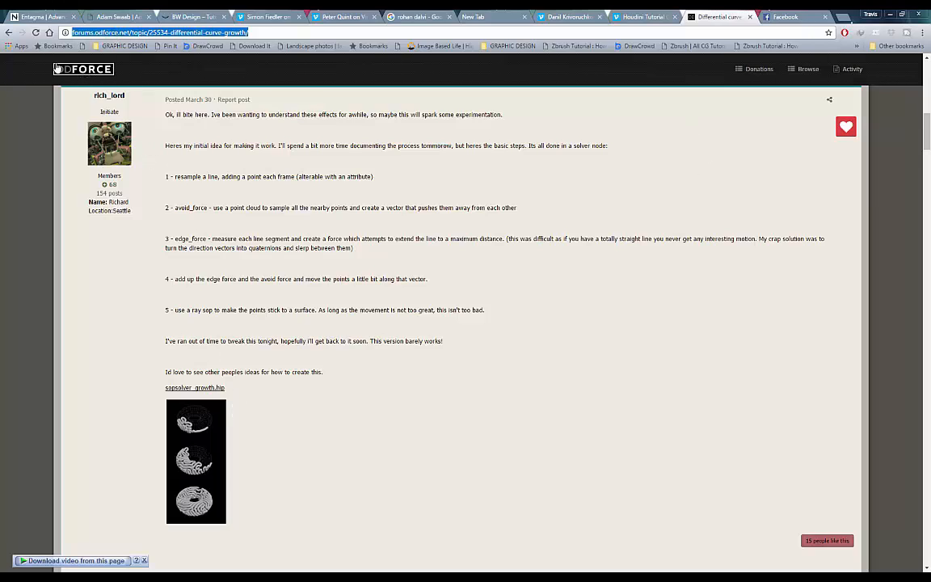
left_click(290, 411)
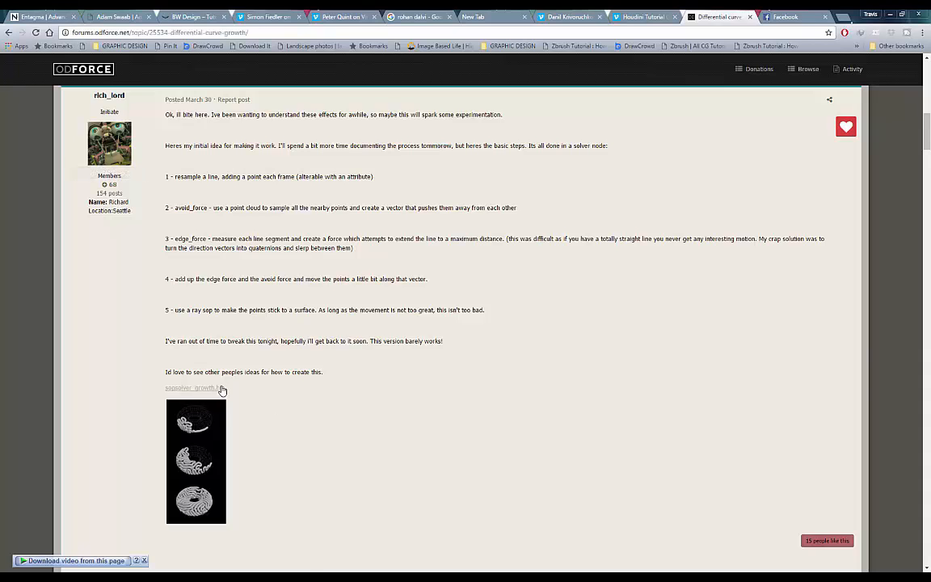
scroll(117, 130, "up", 8)
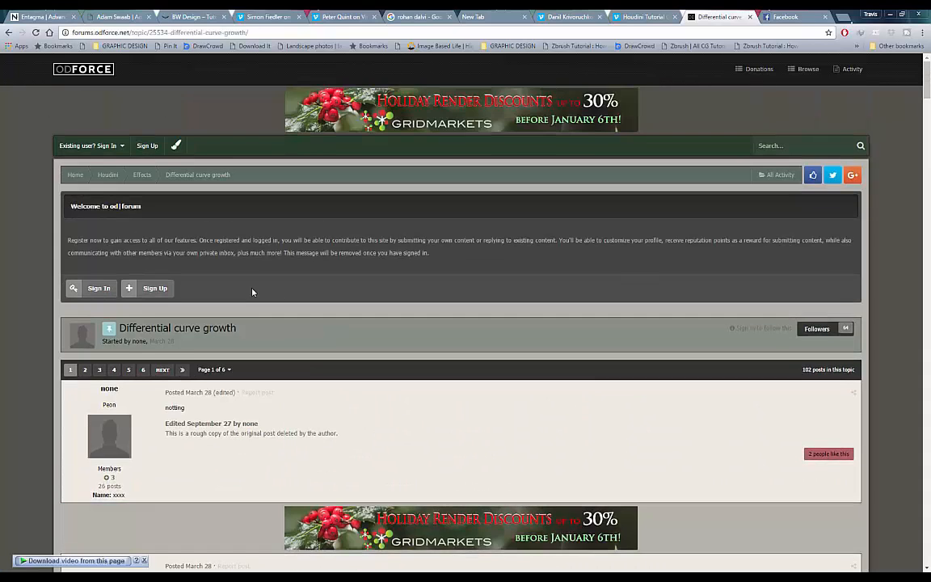
scroll(164, 242, "down", 2)
scroll(164, 242, "up", 2)
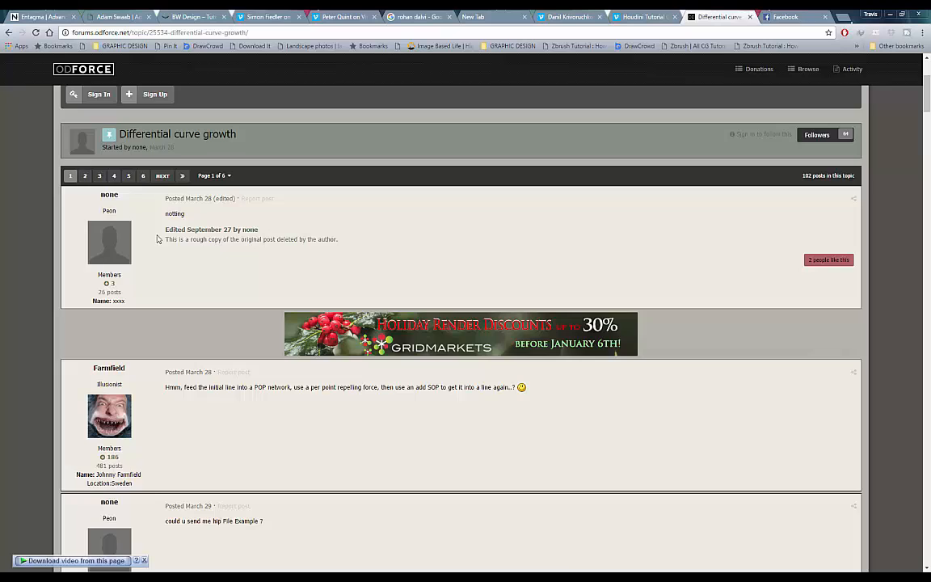
scroll(196, 209, "down", 8)
scroll(195, 210, "down", 3)
scroll(212, 254, "up", 2)
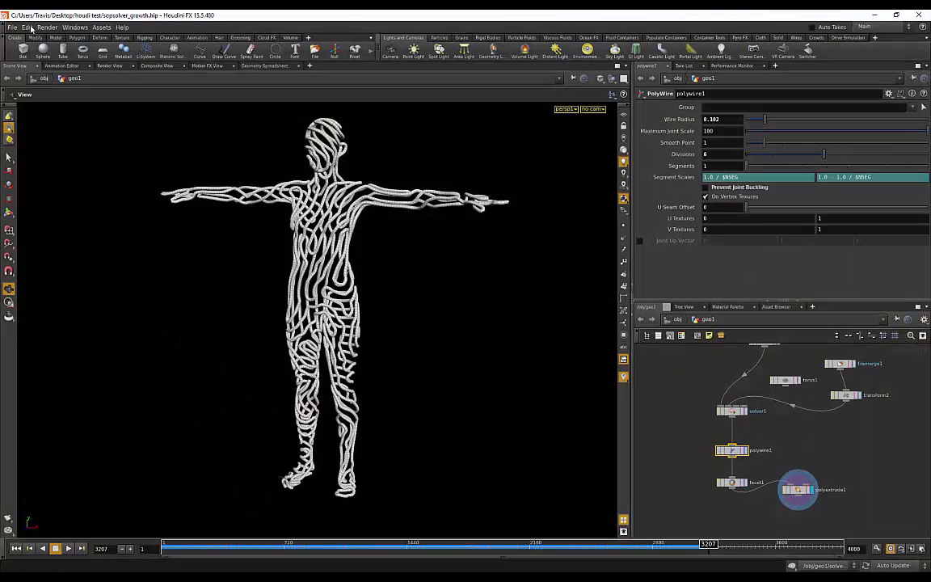
left_click(12, 27)
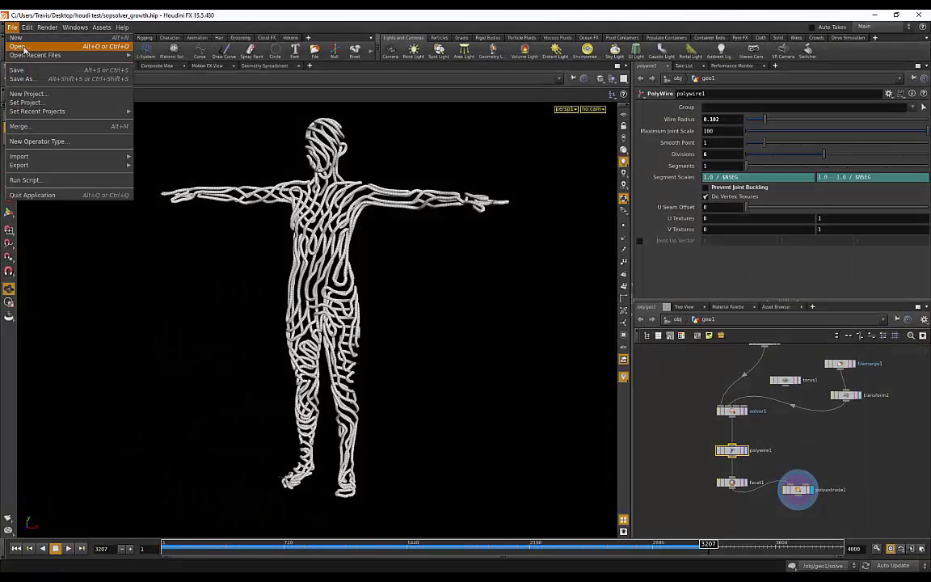
- Open sopsolver_growth.hip without saving changes to the current scene
left_click(24, 46)
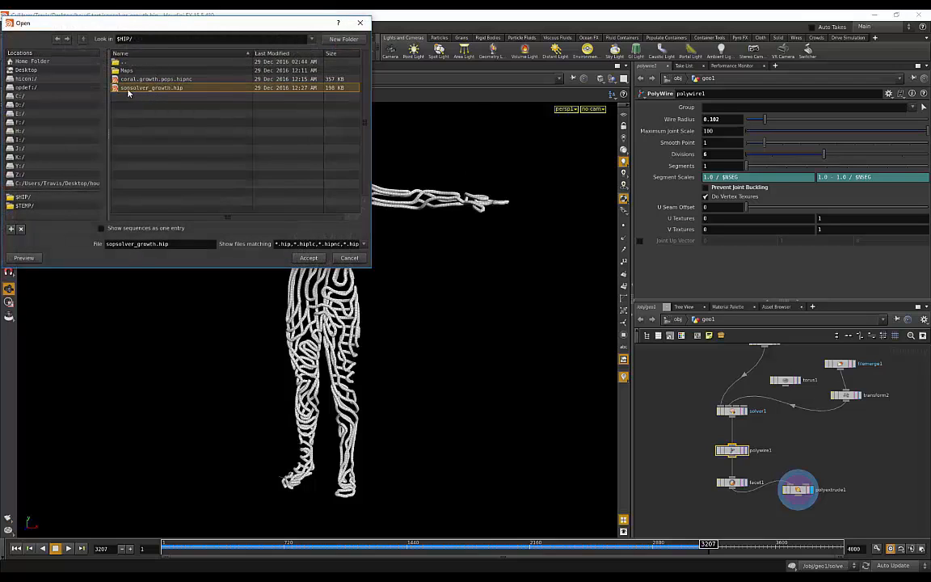
left_click(308, 257)
left_click(347, 272)
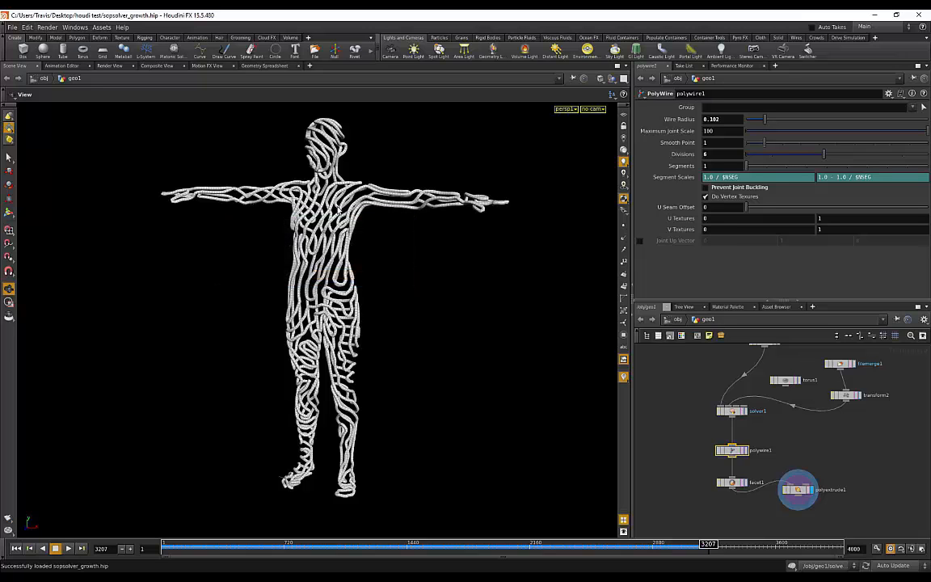
- Orbit and zoom around the torus growth example, then switch to the View tool
left_click_drag(370, 300, 343, 235)
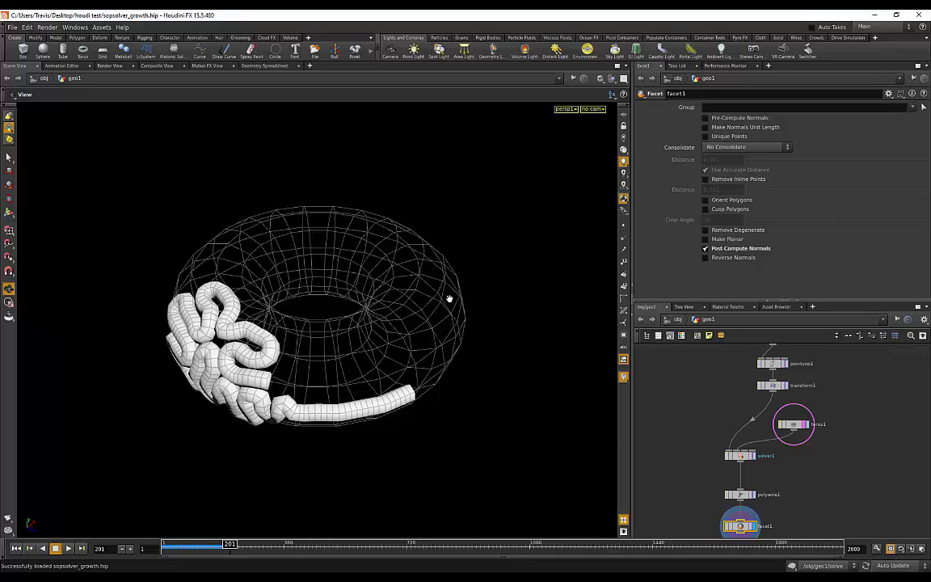
mouse_move(448, 297)
left_mouse_down()
mouse_move(432, 295)
mouse_move(400, 224)
mouse_move(436, 291)
left_mouse_up()
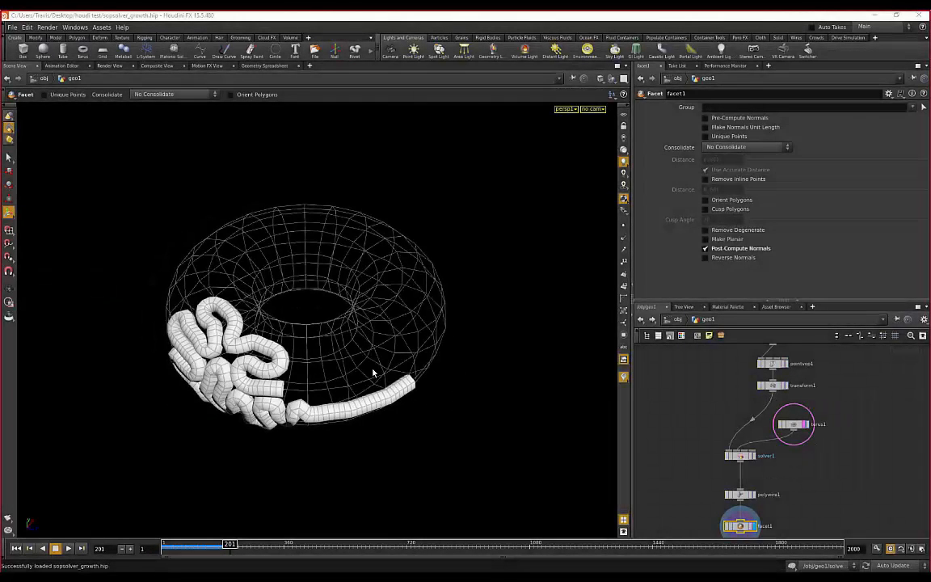
scroll(852, 430, "up", 2)
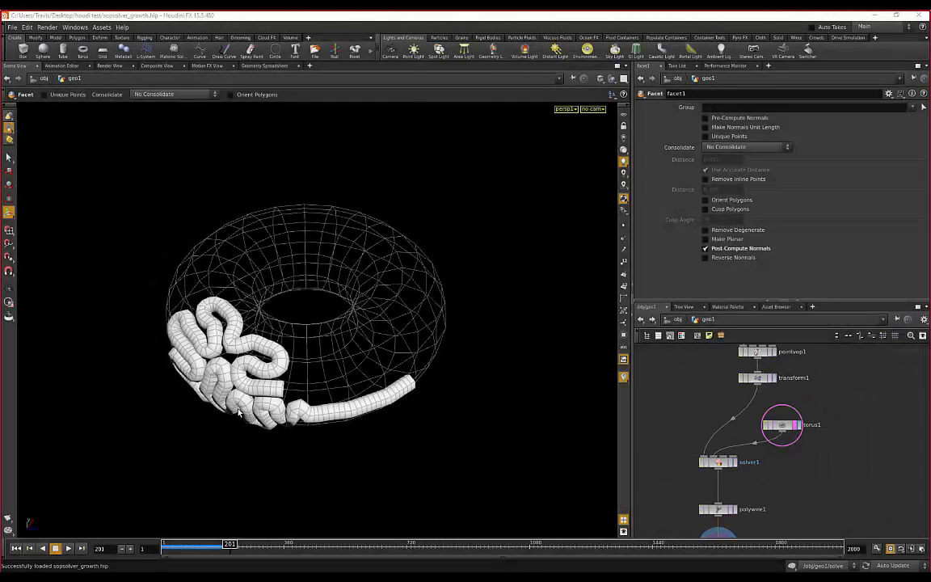
left_click(9, 291)
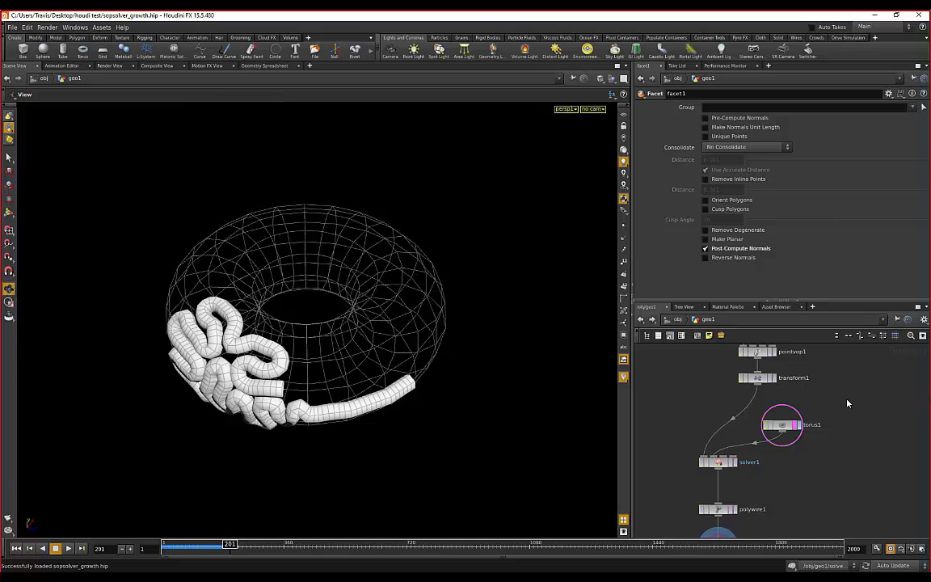
- Create a File Merge node, filemerge1, and centre the network view on it
key("Tab")
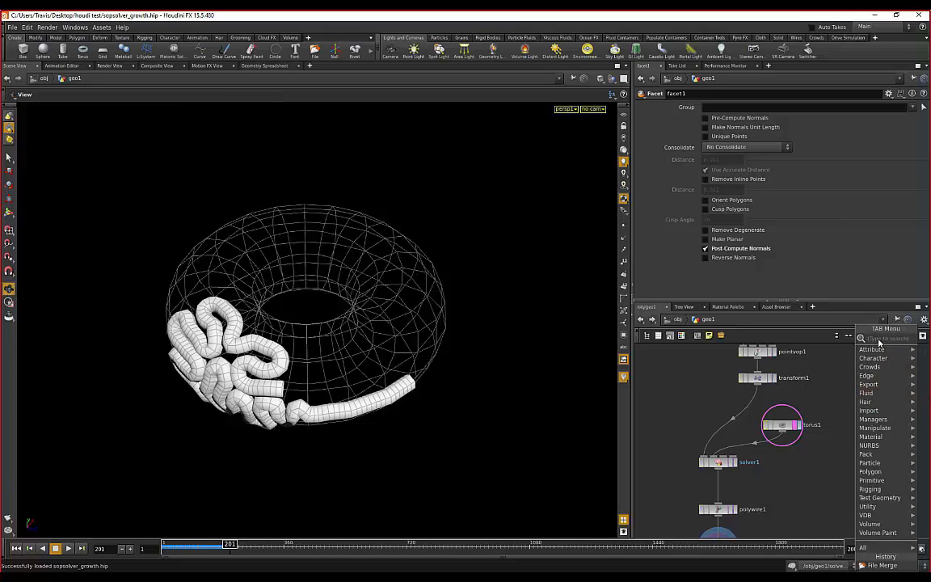
type("file")
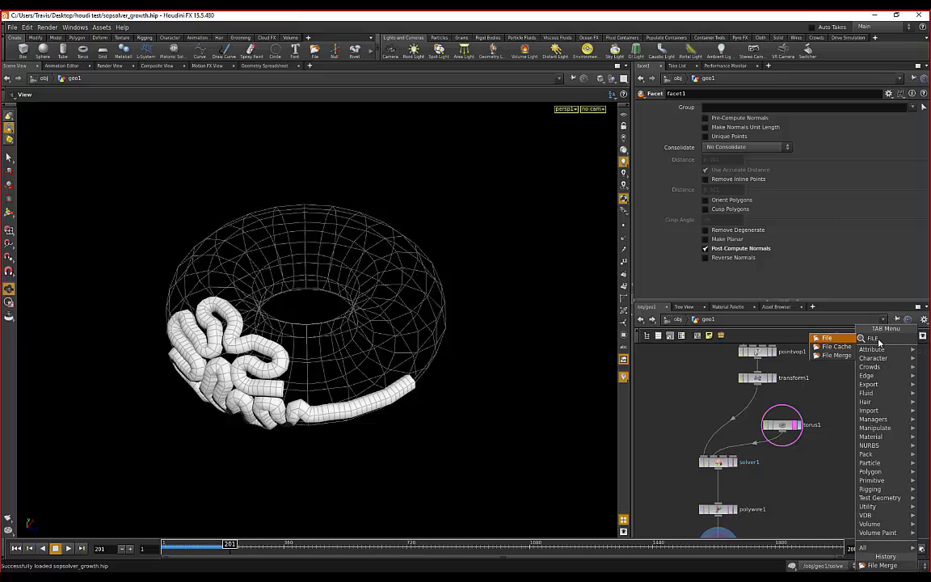
left_click(833, 358)
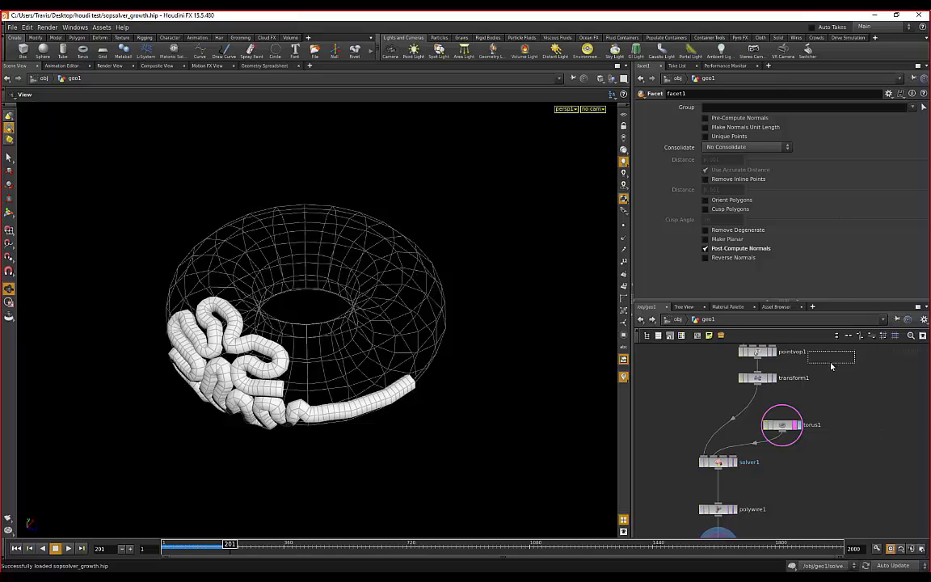
left_click(854, 411)
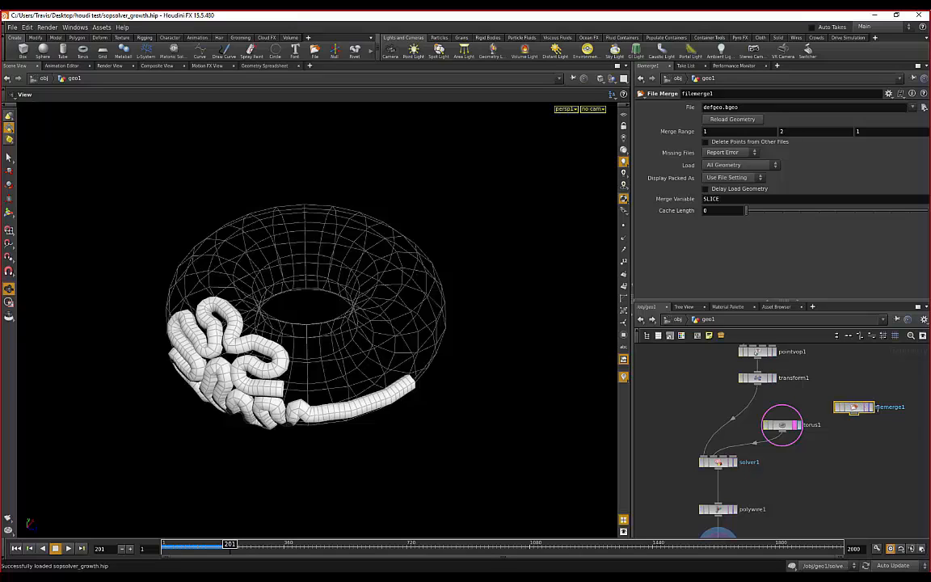
scroll(885, 419, "up", 2)
middle_click_drag(891, 428, 855, 451)
scroll(826, 434, "up", 1)
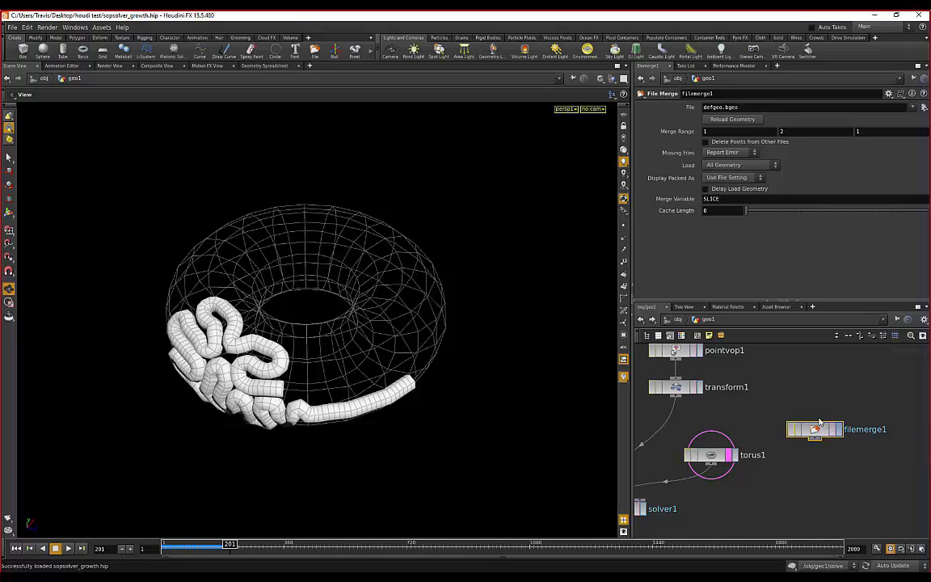
- Set filemerge1's File parameter to houditest.obj from the geometry browser
left_click(924, 112)
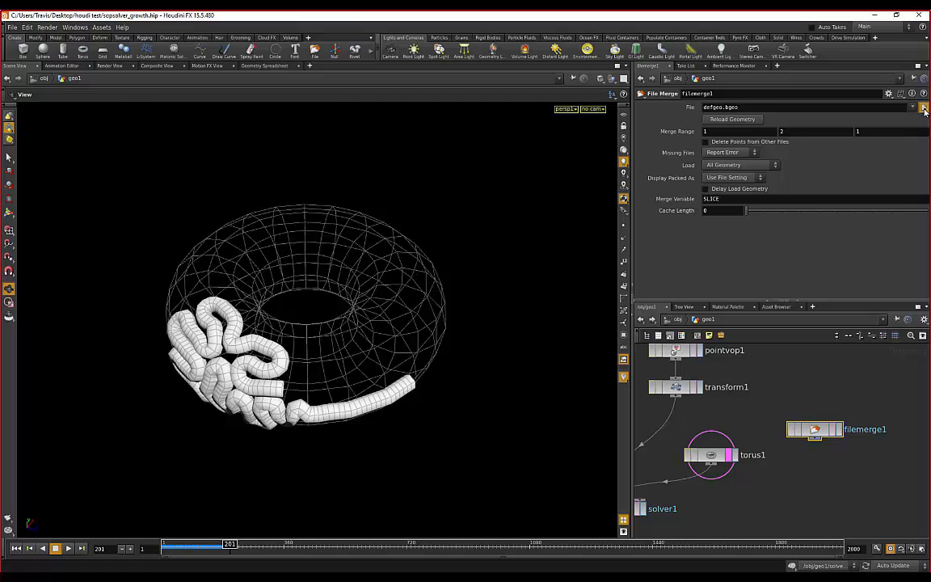
left_click(136, 84)
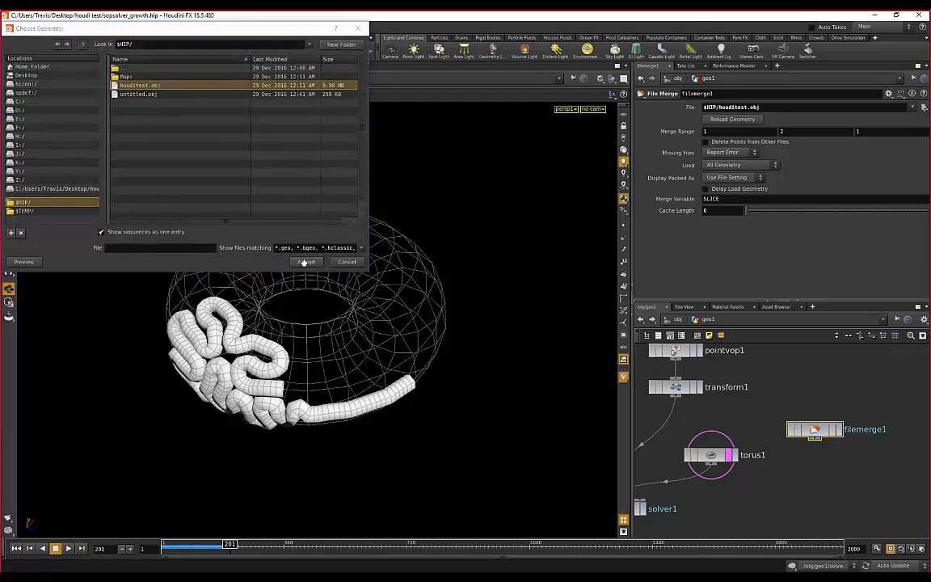
left_click(306, 262)
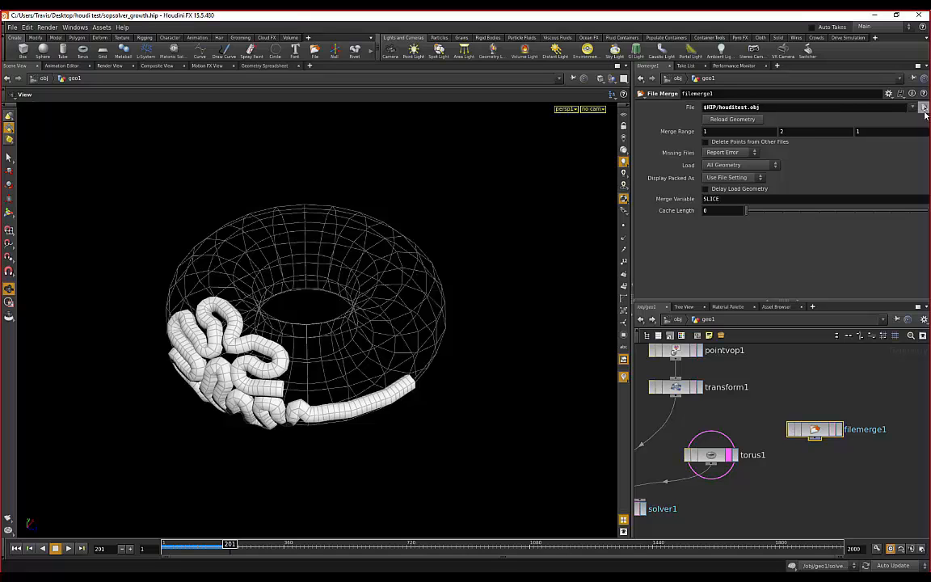
- Turn on filemerge1's display flag and orbit the viewport to see the feet beside the torus
scroll(824, 428, "down", 1)
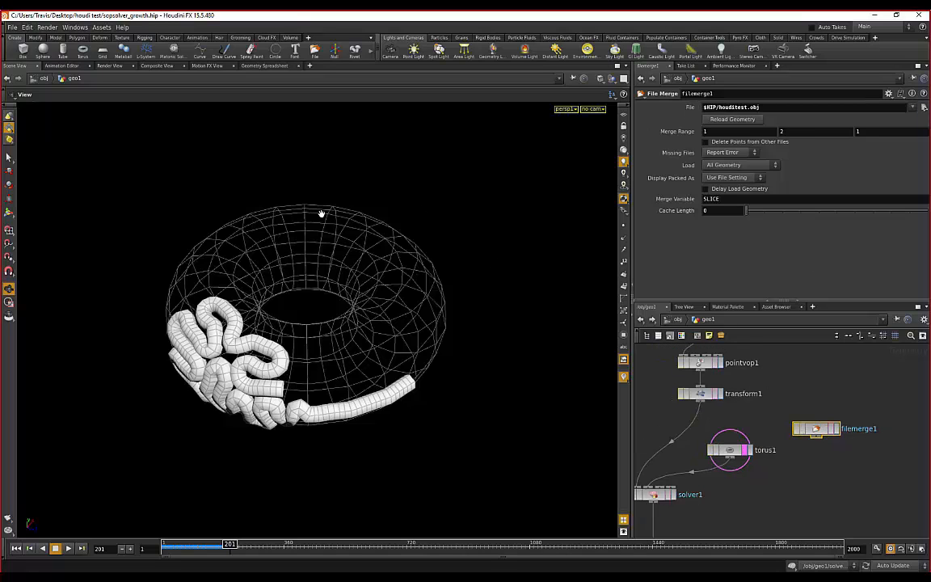
scroll(341, 220, "down", 4)
scroll(344, 221, "up", 4)
scroll(346, 220, "down", 1)
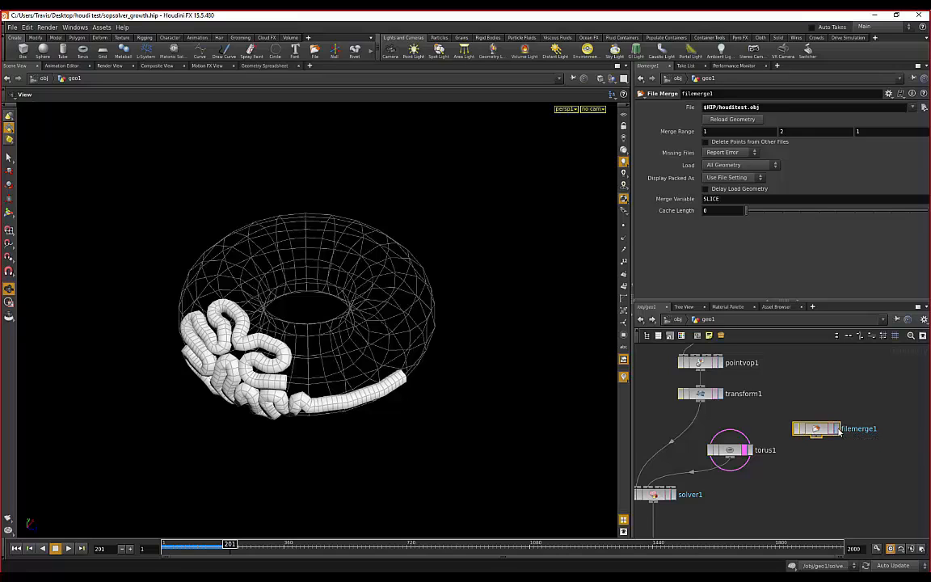
left_click(837, 431)
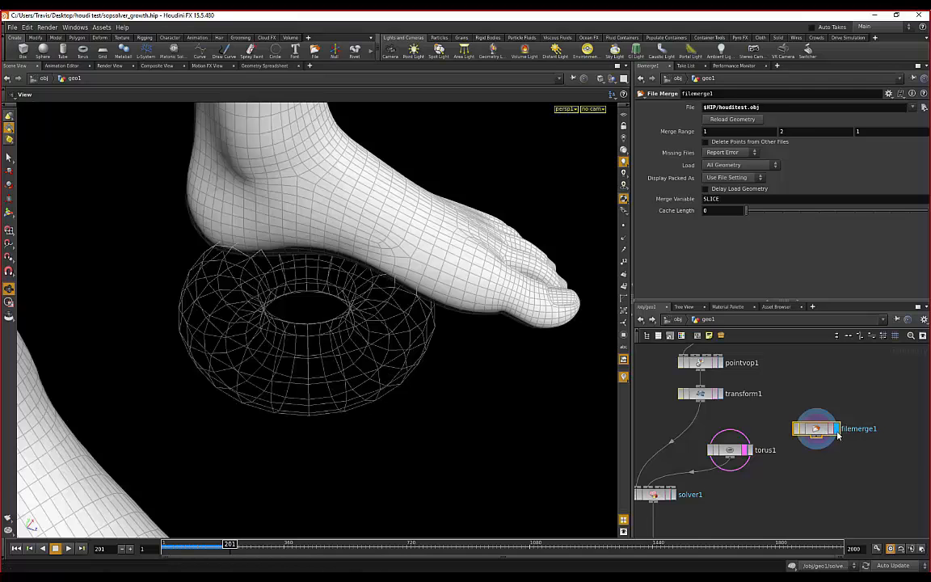
left_click_drag(203, 307, 300, 321)
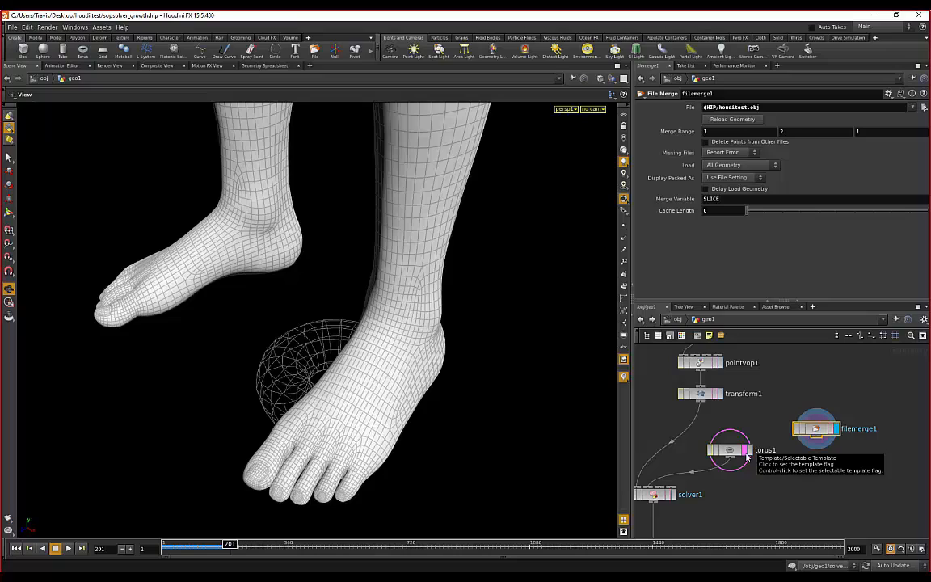
left_click_drag(275, 400, 339, 428)
scroll(332, 414, "up", 2)
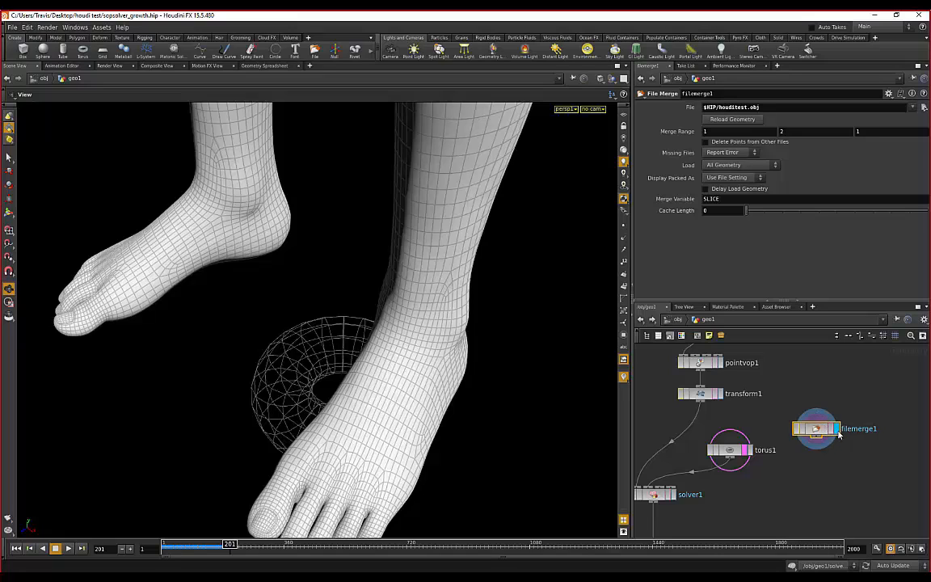
key("Tab")
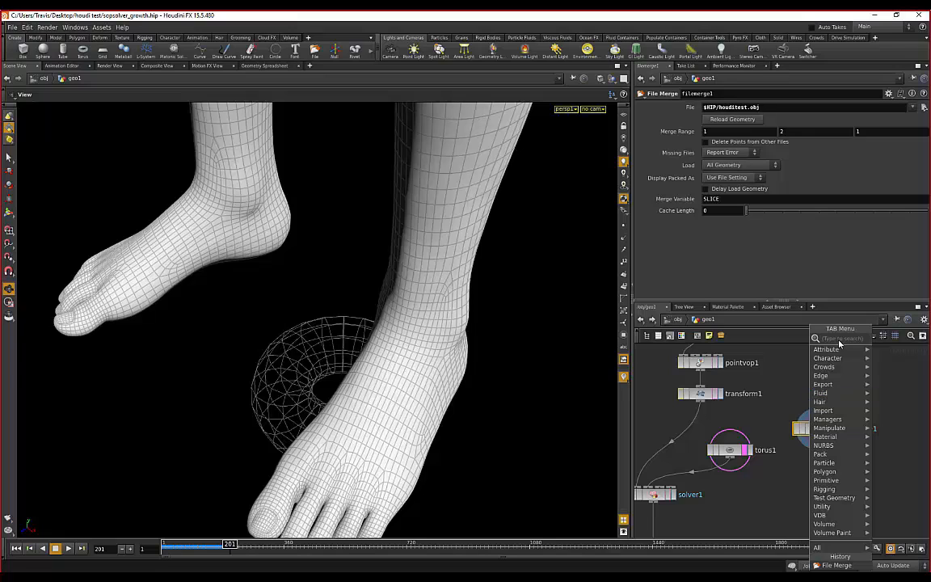
- Create a Transform node, transform2, and place it below filemerge1
type("transfor")
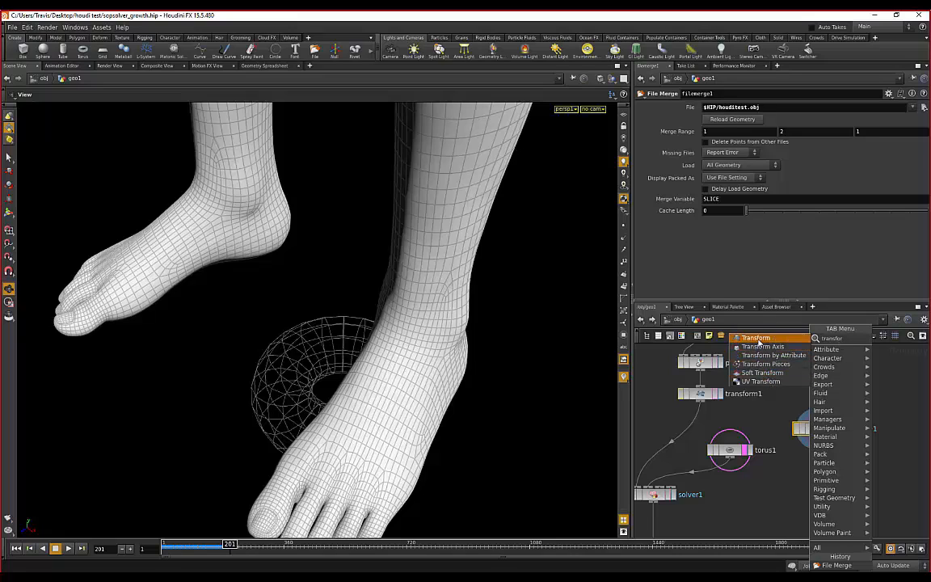
left_click(756, 337)
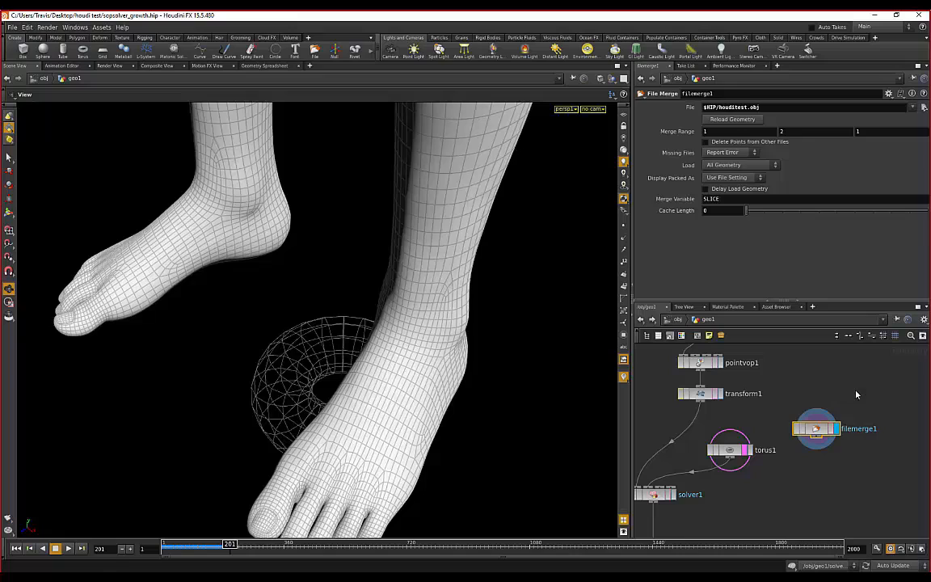
left_click(857, 394)
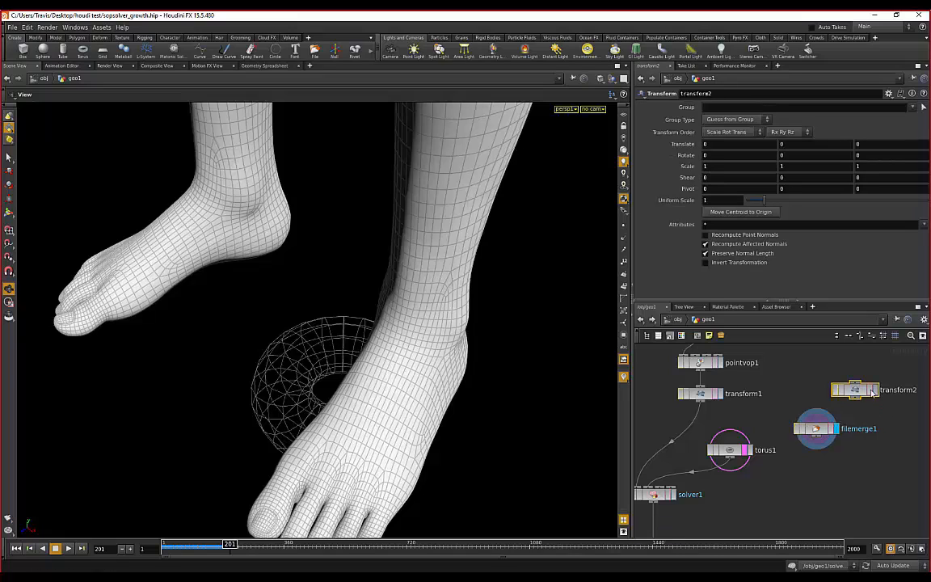
left_click_drag(872, 391, 818, 470)
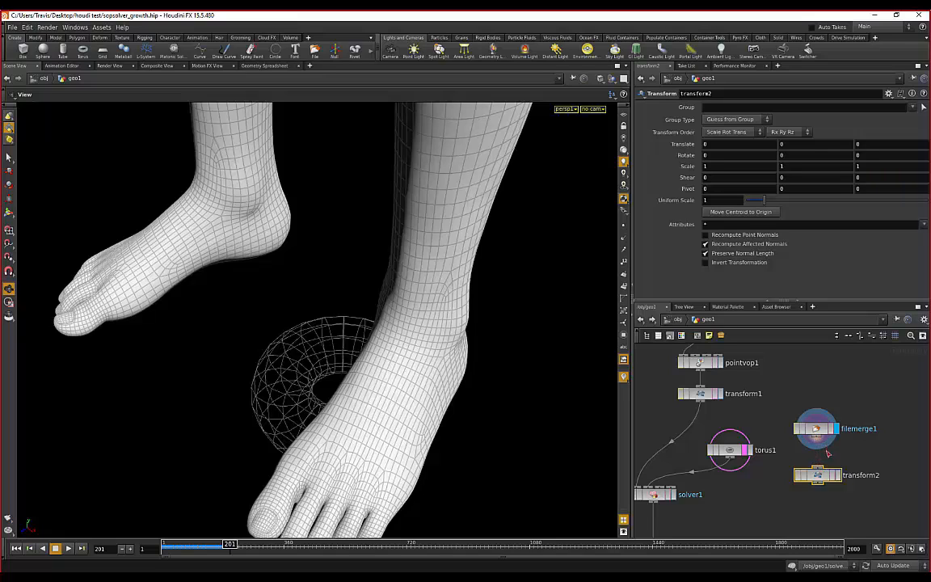
left_click_drag(828, 471, 835, 481)
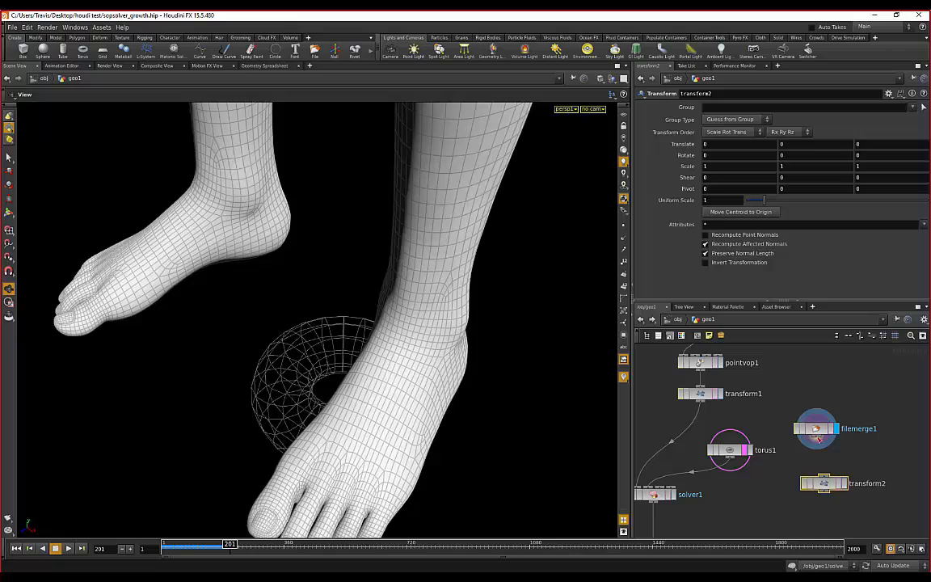
- Wire filemerge1 into transform2, give transform2 the display flag, and align the two nodes
left_click_drag(821, 441, 823, 475)
scroll(826, 465, "up", 2)
scroll(831, 473, "down", 1)
scroll(854, 460, "up", 2)
scroll(814, 465, "down", 2)
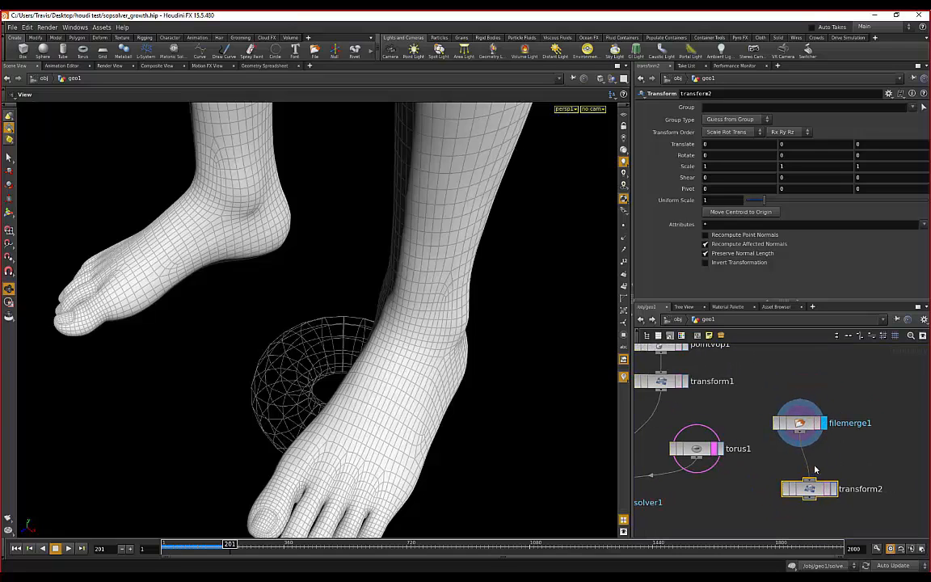
scroll(816, 465, "up", 2)
scroll(856, 453, "down", 2)
middle_click_drag(842, 446, 845, 443)
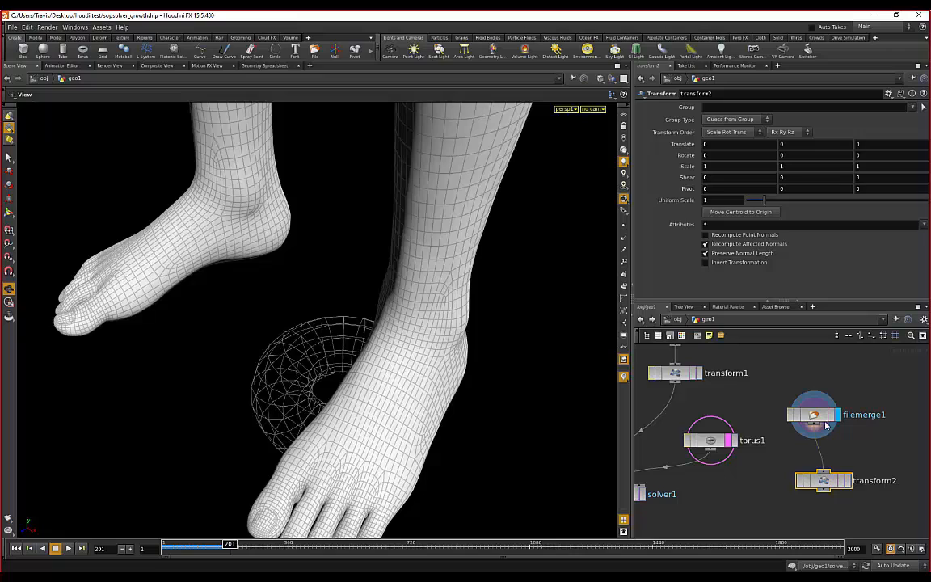
left_click(846, 481)
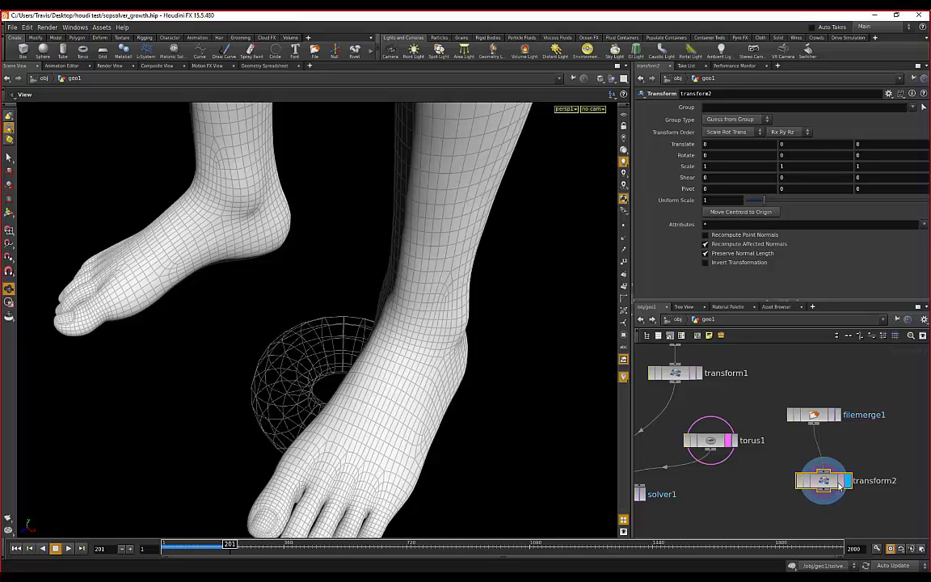
left_click_drag(812, 414, 821, 421)
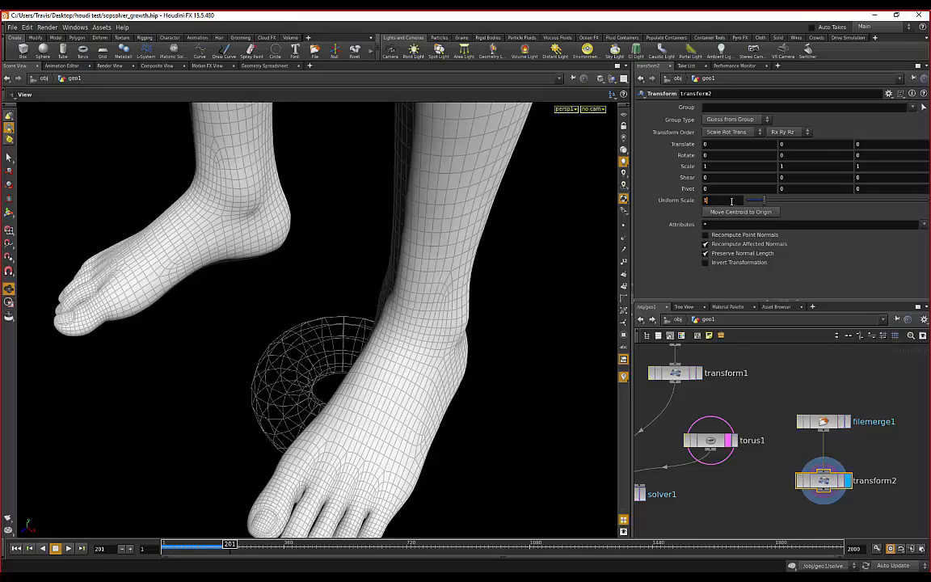
- Try a uniform scale of 0.3 on transform2 and orbit to judge the figure's size
left_click_drag(725, 201, 705, 201)
key("Return")
left_click_drag(284, 285, 420, 243)
middle_click_drag(419, 243, 387, 286)
left_click_drag(387, 286, 432, 229)
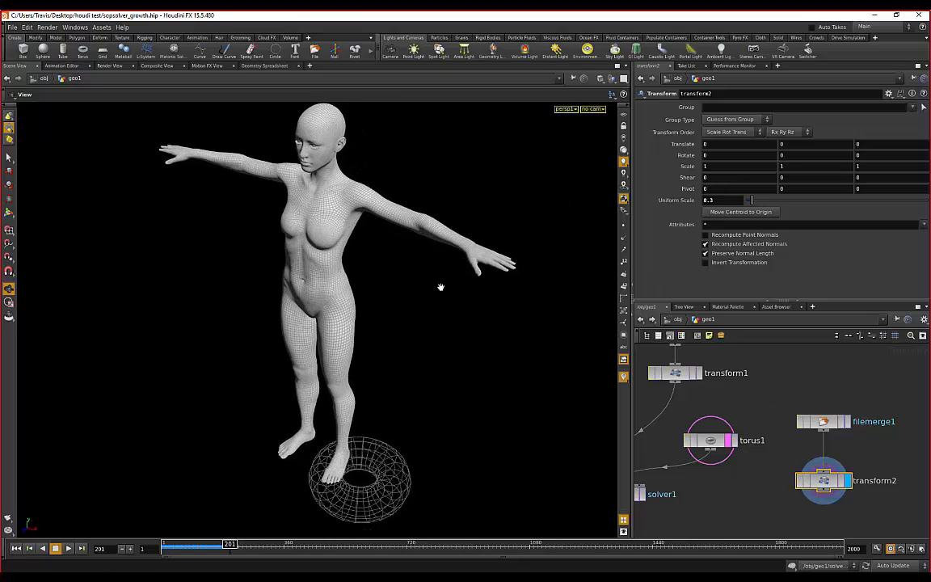
left_click_drag(382, 397, 434, 395)
right_click_drag(434, 395, 392, 471)
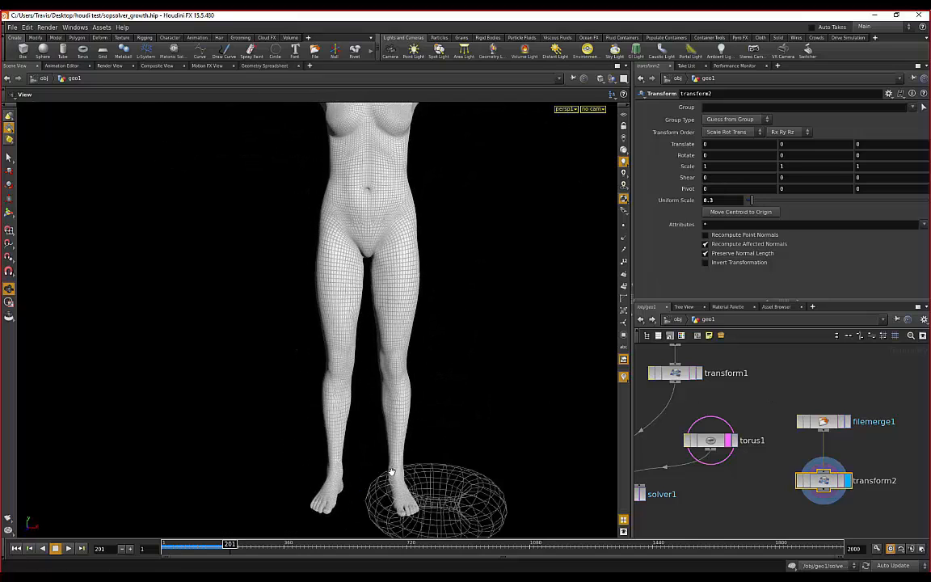
middle_click_drag(392, 472, 339, 361)
right_click_drag(338, 361, 415, 301)
left_click_drag(415, 302, 357, 356)
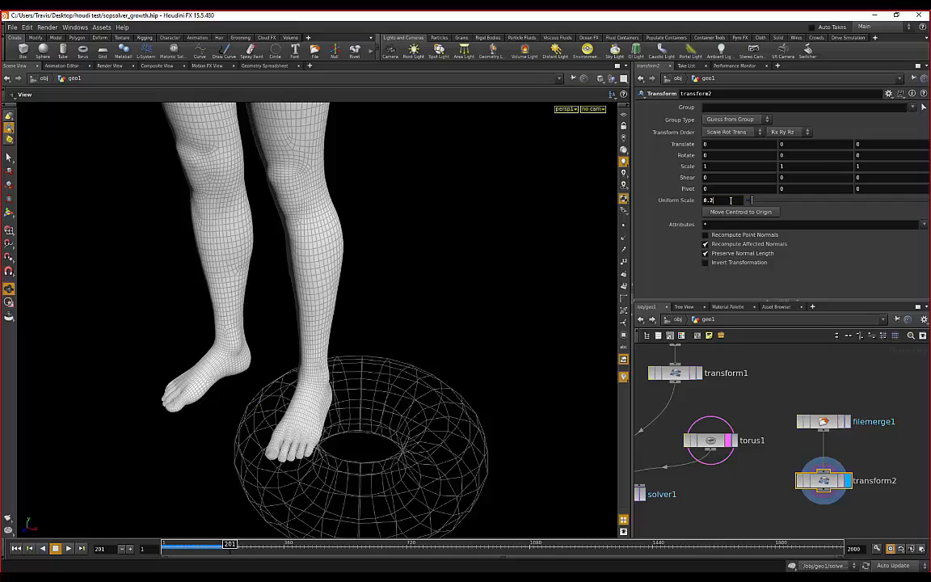
- Reduce the uniform scale to 0.2 and inspect the feet against the torus
key("Return")
left_click_drag(324, 223, 411, 197)
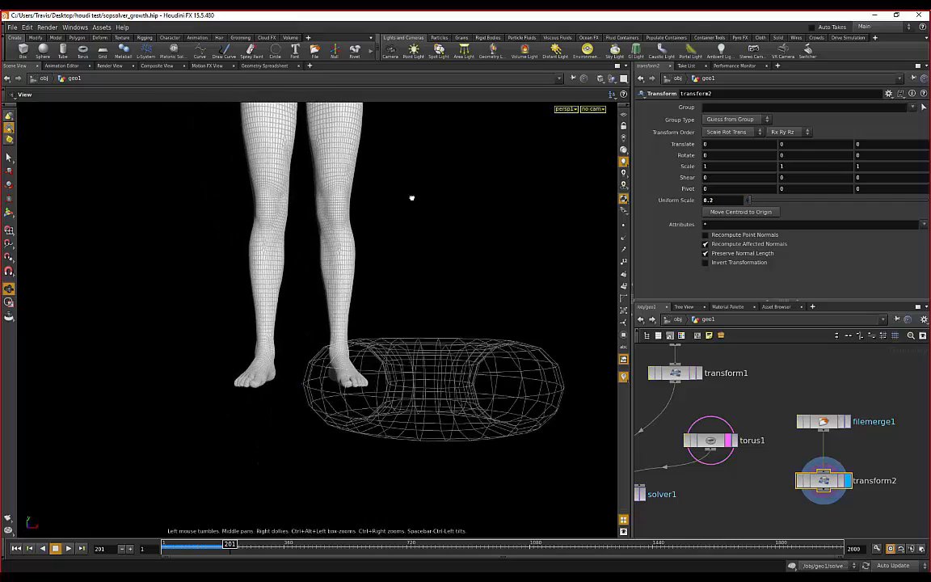
middle_click_drag(411, 205, 422, 249)
right_click_drag(421, 249, 447, 385)
middle_click_drag(447, 385, 448, 294)
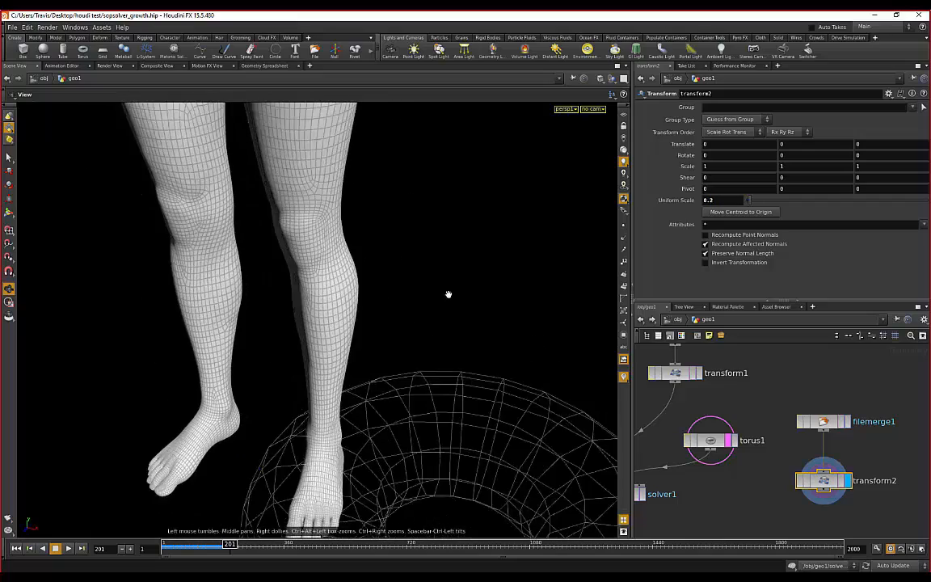
left_click_drag(448, 293, 399, 397)
middle_click_drag(399, 397, 411, 294)
left_click_drag(410, 294, 383, 322)
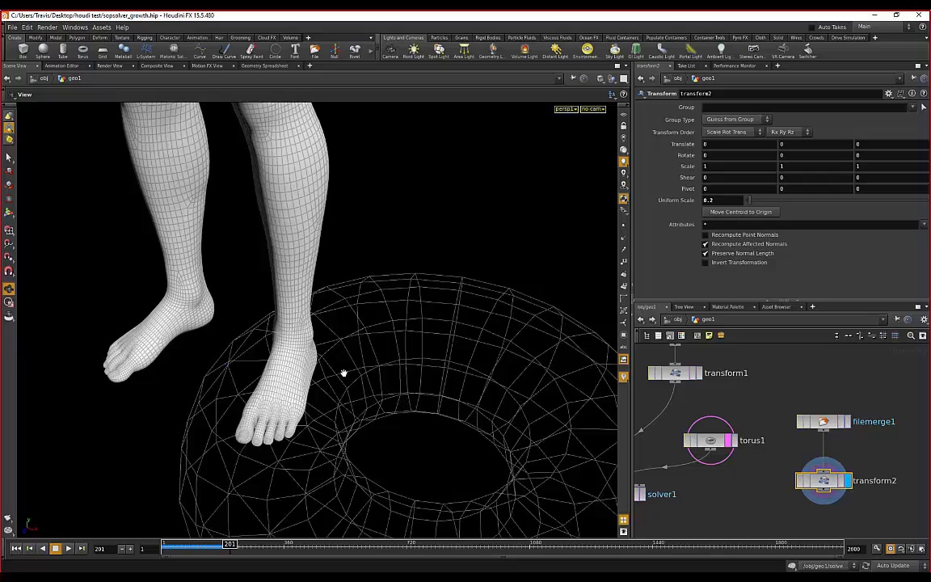
mouse_move(355, 373)
left_mouse_down()
mouse_move(267, 334)
mouse_move(297, 295)
mouse_move(327, 218)
mouse_move(344, 370)
left_mouse_up()
right_click_drag(344, 370, 363, 352)
scroll(362, 352, "down", 10)
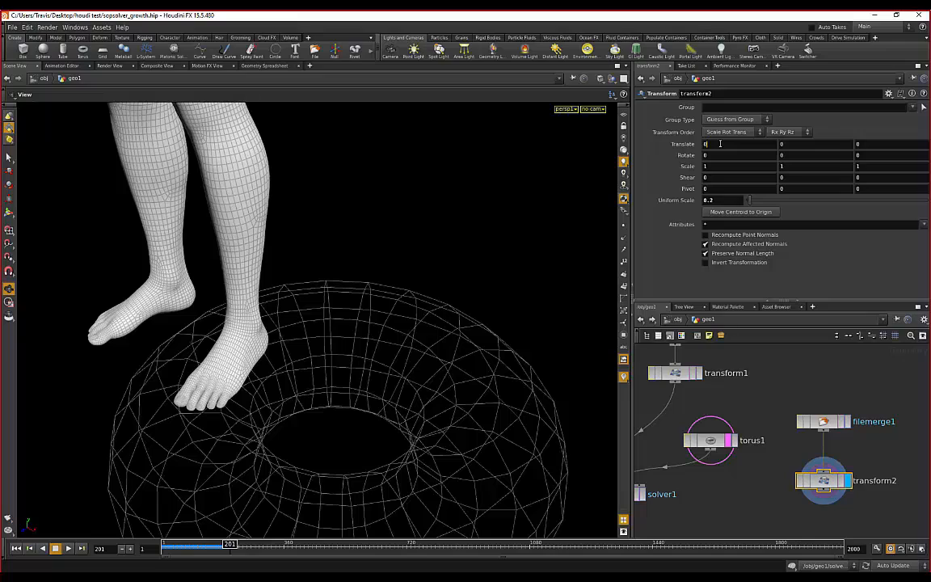
- Offset the body along X, trying 5, 6 and 8 before settling on 7
type("5")
key("Return")
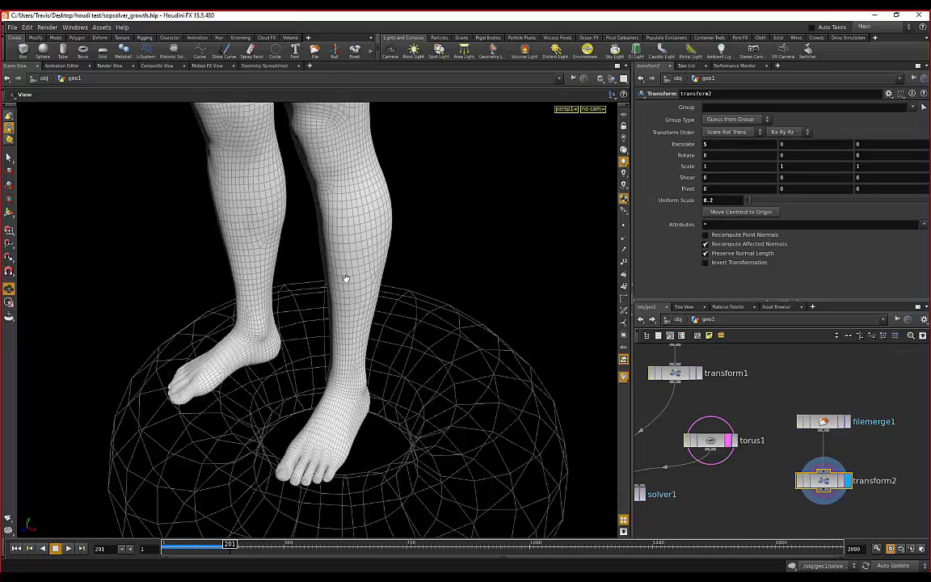
left_click_drag(319, 325, 276, 298)
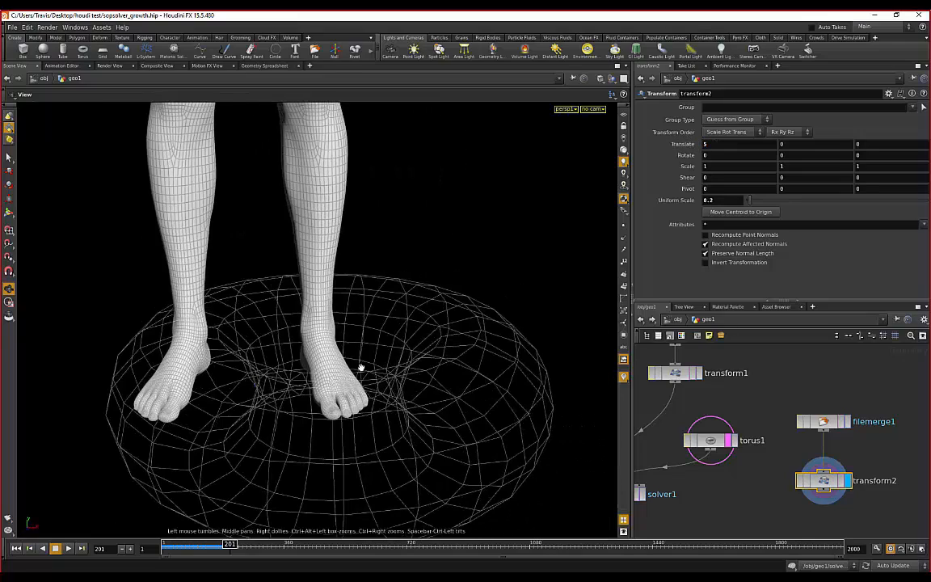
left_click_drag(361, 367, 408, 340)
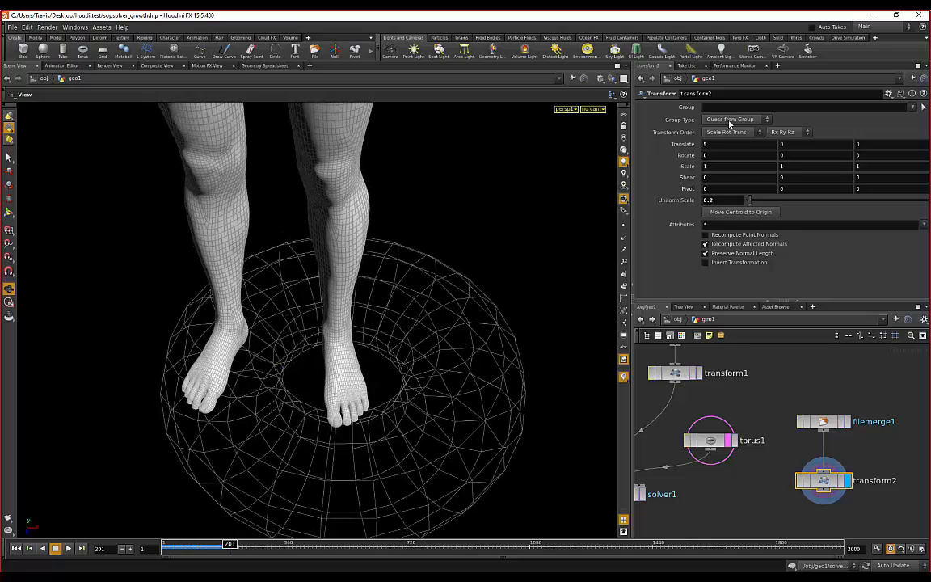
left_click(725, 145)
type("6")
key("Return")
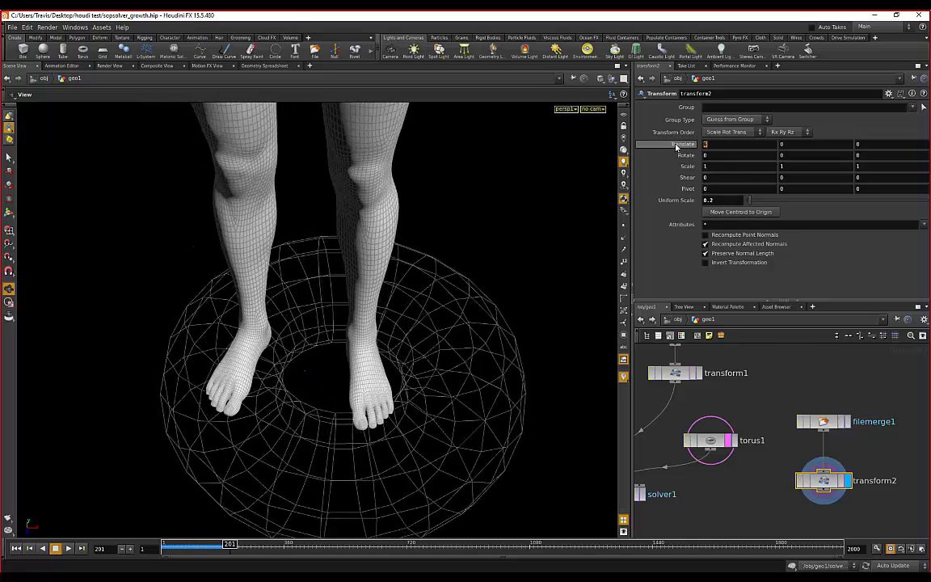
type("8")
key("Return")
left_click_drag(479, 308, 533, 342)
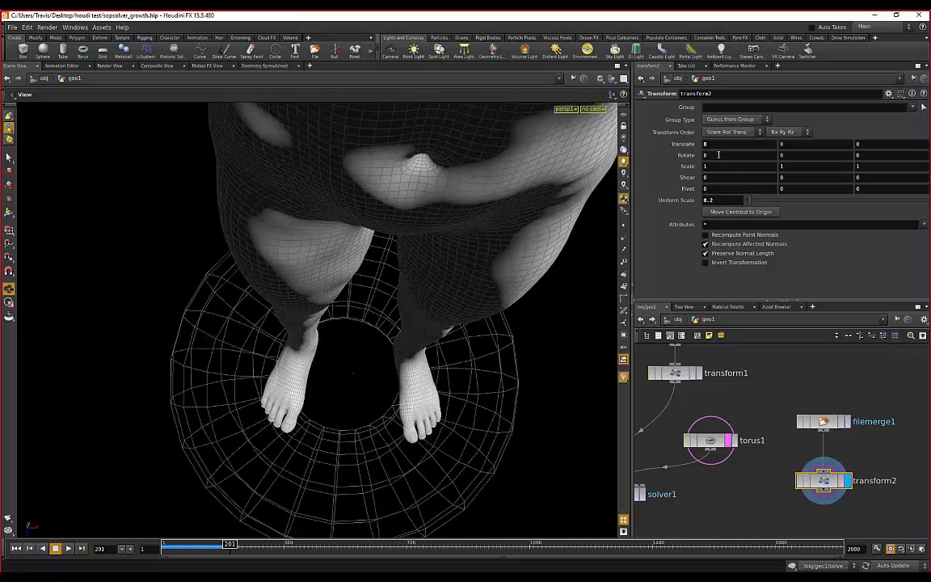
left_click_drag(716, 145, 656, 146)
type("7")
key("Return")
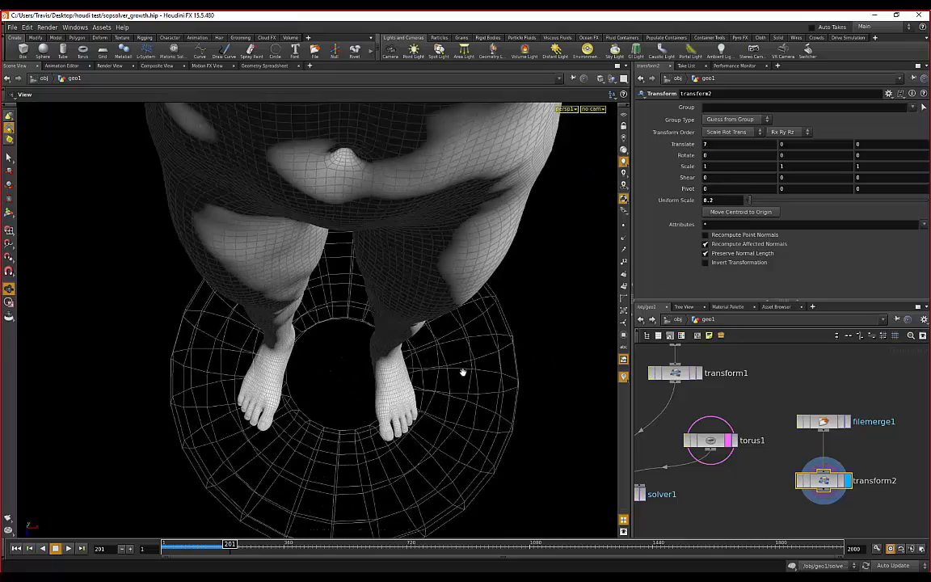
- Set the Y offset to -2 and check the legs stand inside the torus
left_click_drag(462, 373, 411, 276)
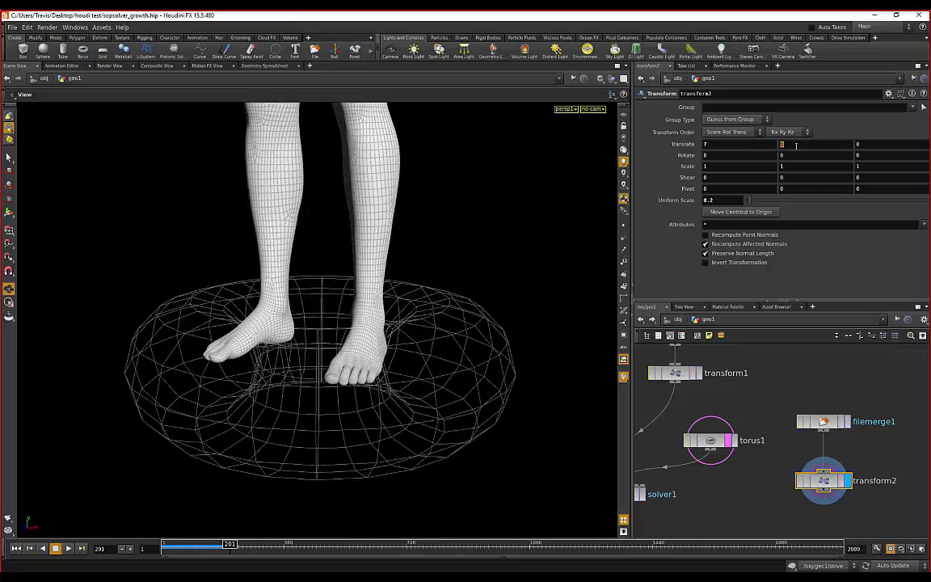
left_click(711, 147)
left_click(706, 146)
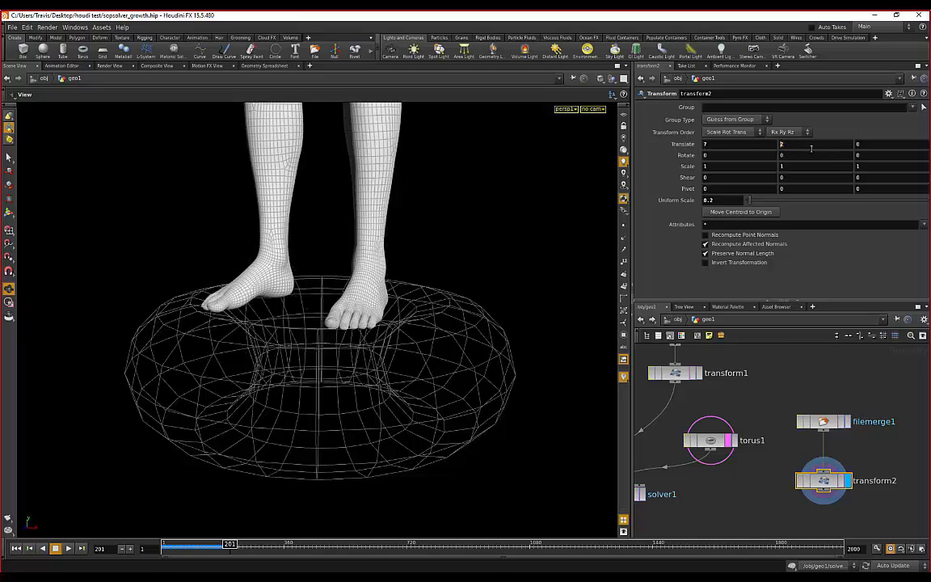
key("Return")
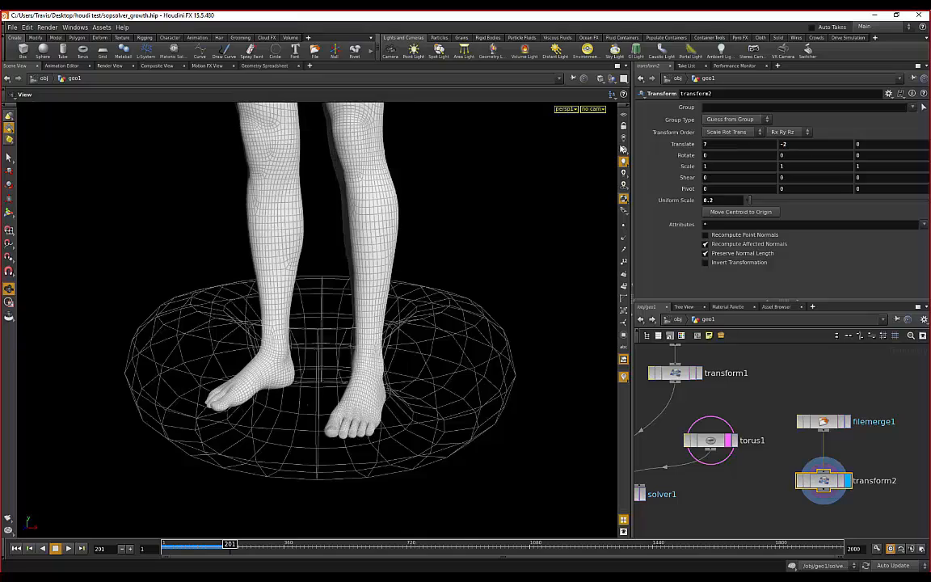
left_click_drag(370, 258, 369, 283)
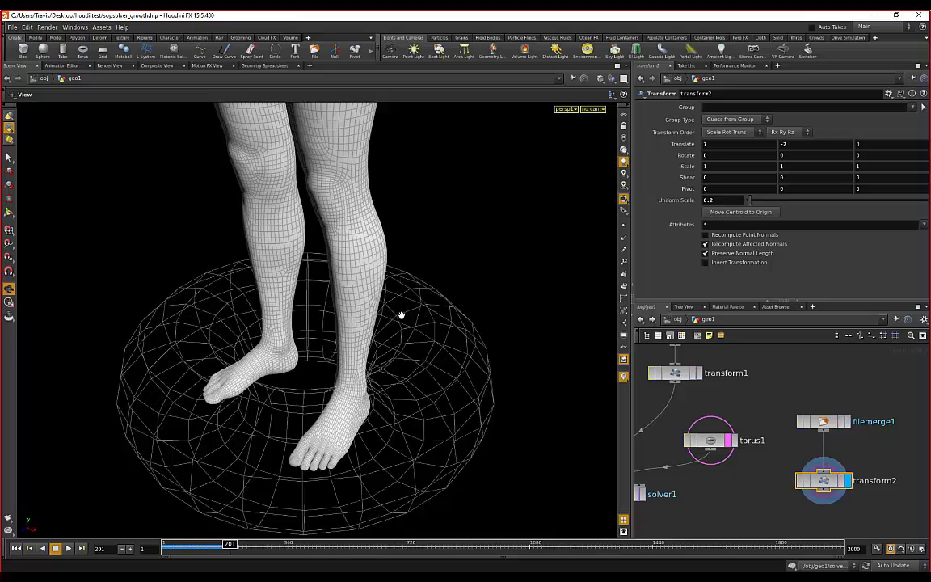
scroll(402, 315, "down", 3)
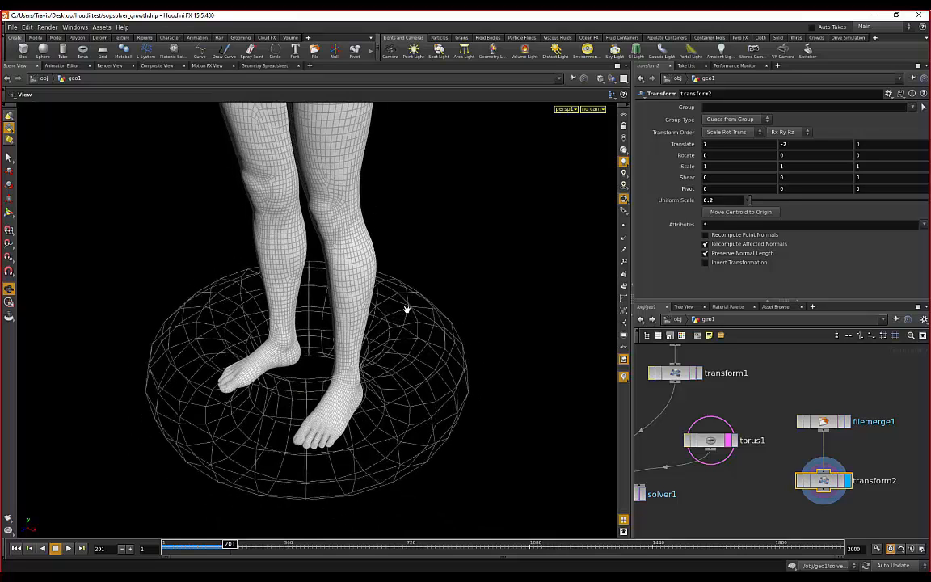
right_click_drag(451, 252, 328, 238)
left_click_drag(328, 237, 476, 202)
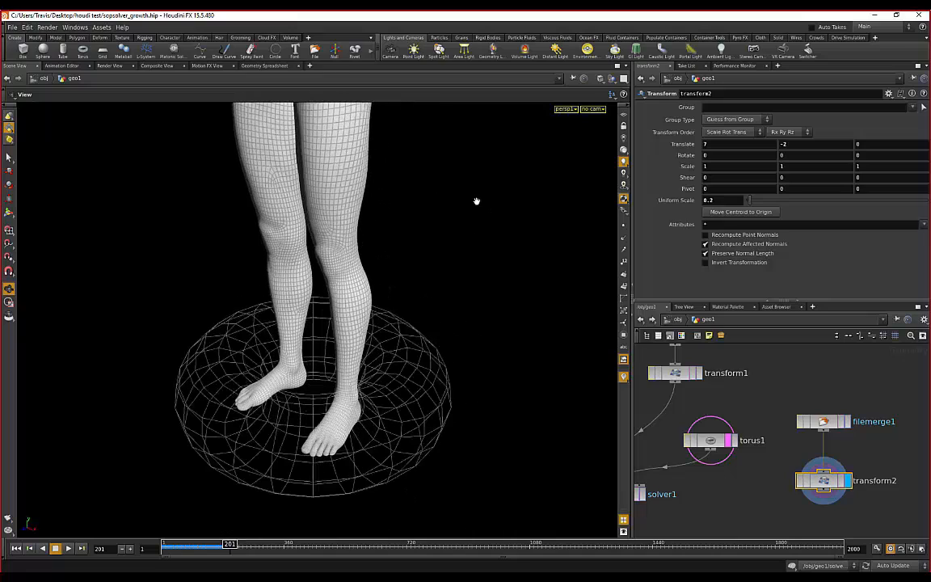
left_click_drag(381, 247, 394, 291)
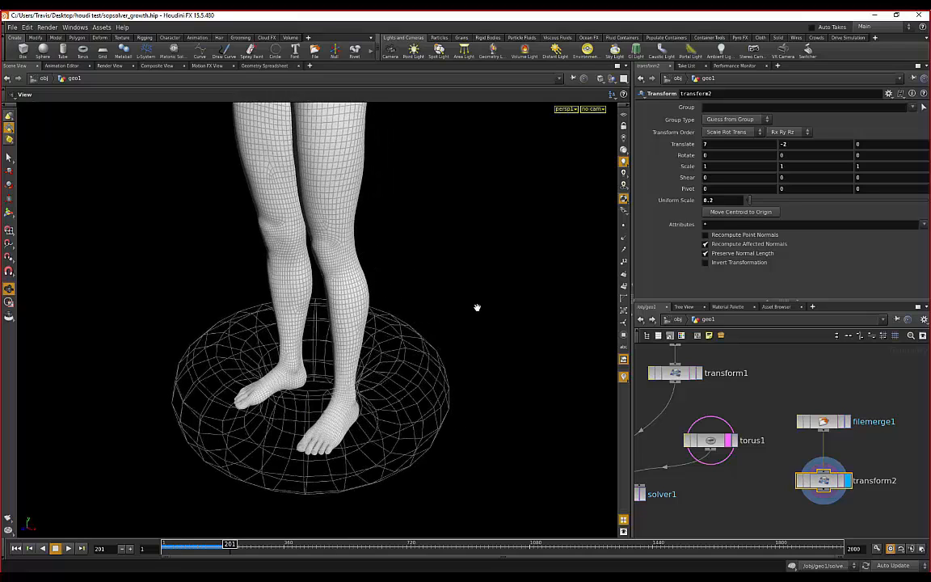
scroll(736, 428, "down", 2)
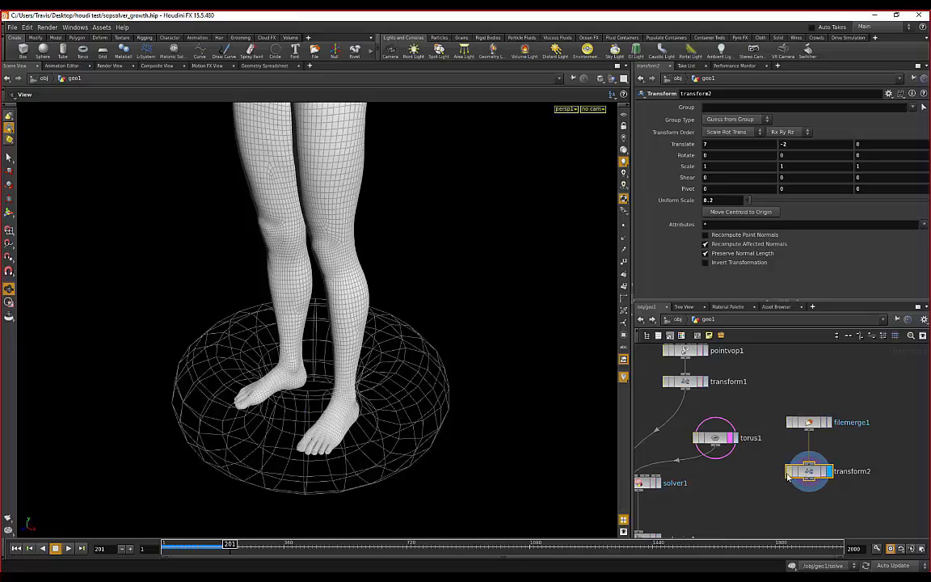
- Select solver1 to view its settings and rewind the timeline to frame 1
middle_click_drag(666, 483, 709, 464)
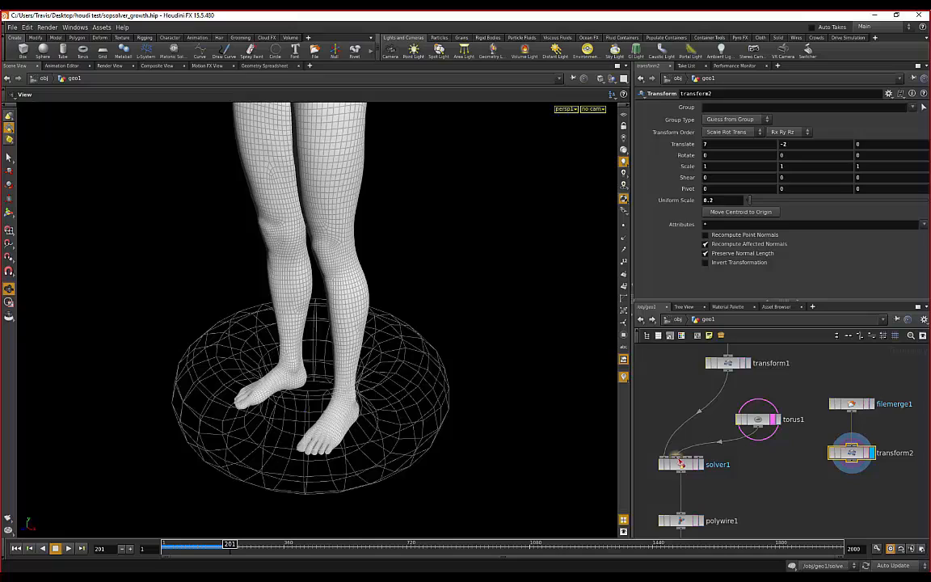
left_click(680, 464)
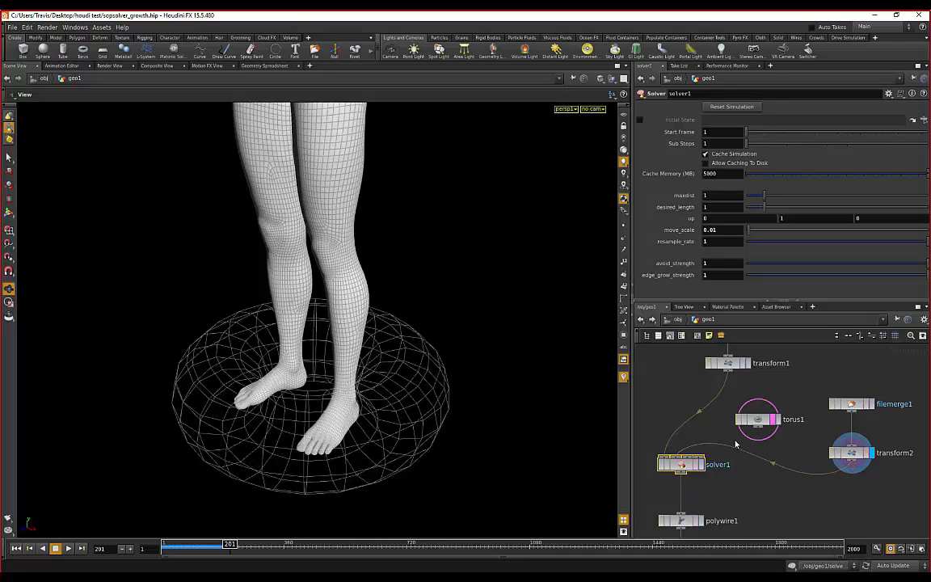
scroll(394, 353, "down", 1)
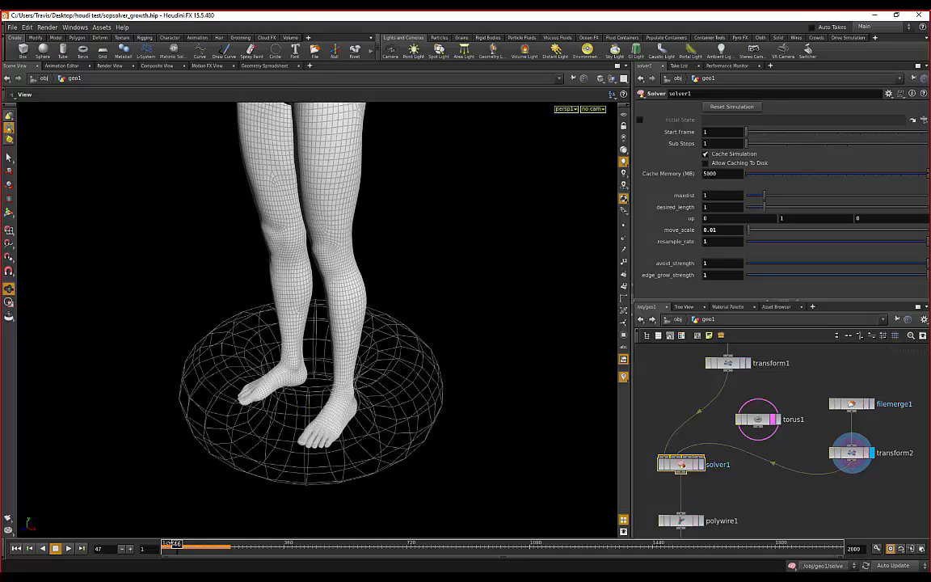
left_click(17, 548)
scroll(760, 444, "down", 1)
- Select the facet1 node so its Facet parameters are shown
middle_click_drag(744, 491, 756, 465)
scroll(760, 445, "down", 1)
scroll(756, 466, "up", 1)
middle_click_drag(721, 433, 723, 411)
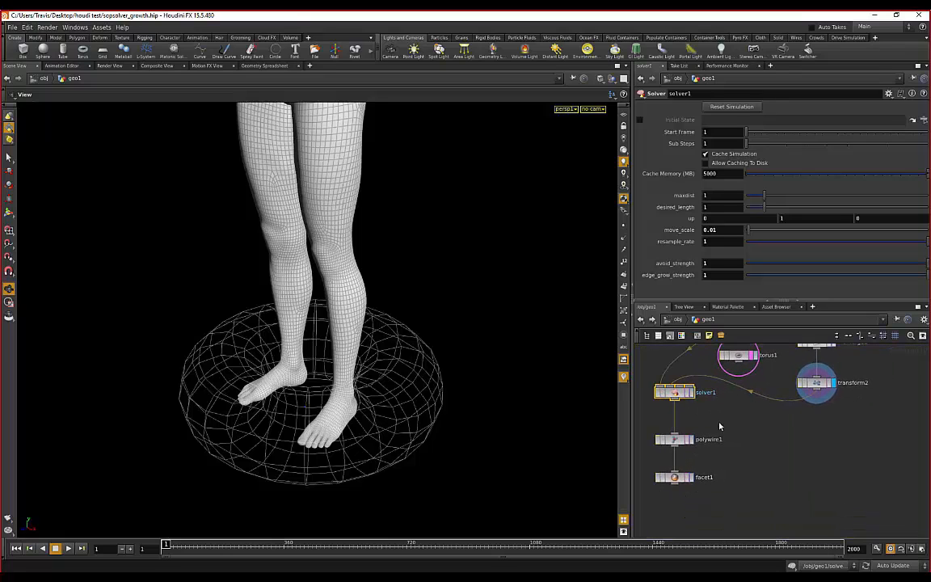
left_click(674, 477)
scroll(678, 473, "up", 2)
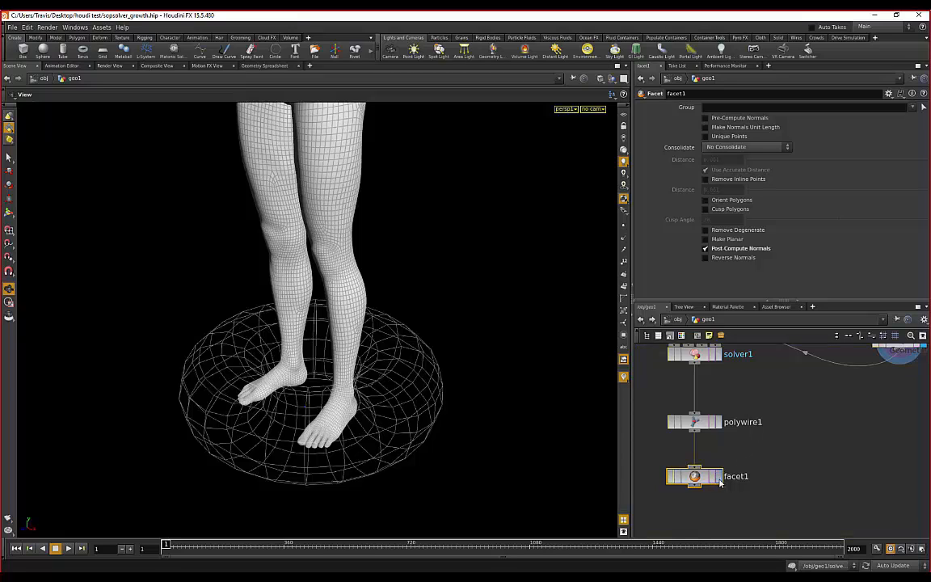
- Set the display flag on facet1 and start playing the growth simulation
left_click(719, 478)
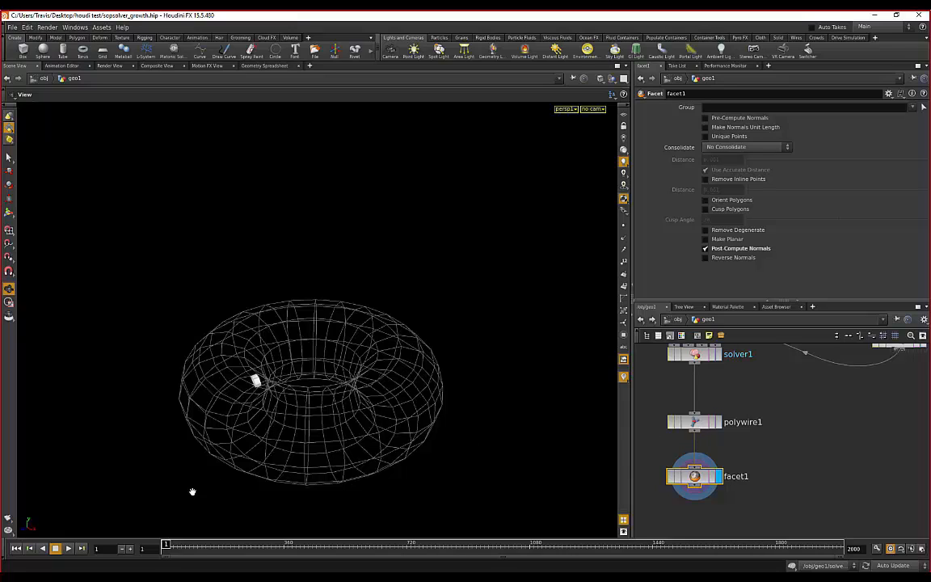
left_click(69, 549)
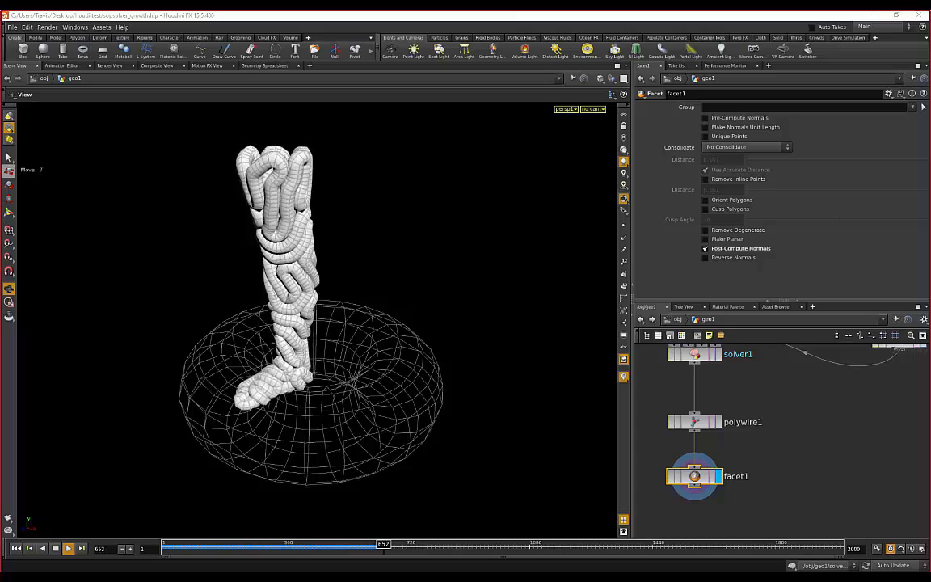
left_click_drag(197, 223, 411, 195)
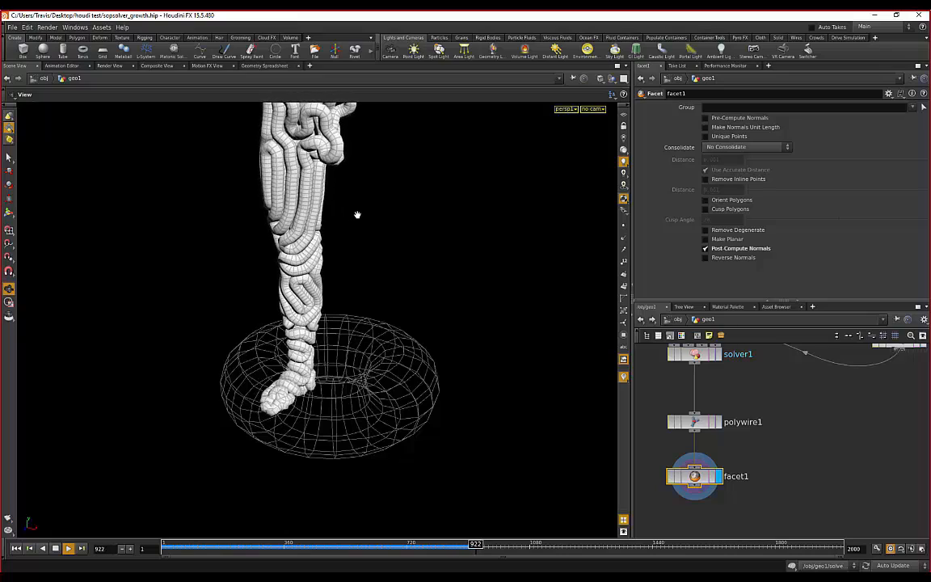
middle_click_drag(357, 215, 354, 233)
middle_click_drag(219, 250, 235, 265)
left_click_drag(235, 264, 377, 252)
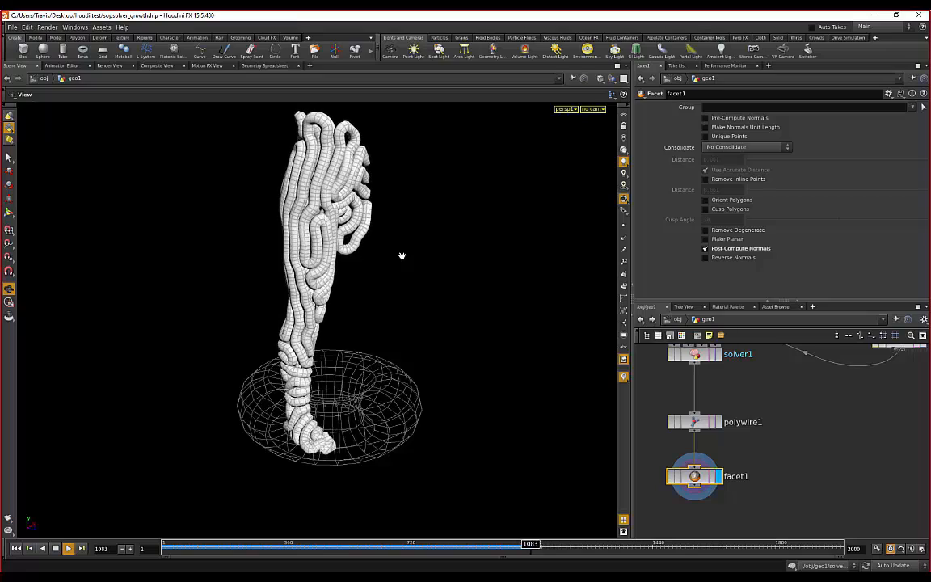
- Orbit around the leg to watch the tube wires climb upward
left_click_drag(185, 289, 351, 261)
middle_click_drag(351, 260, 350, 273)
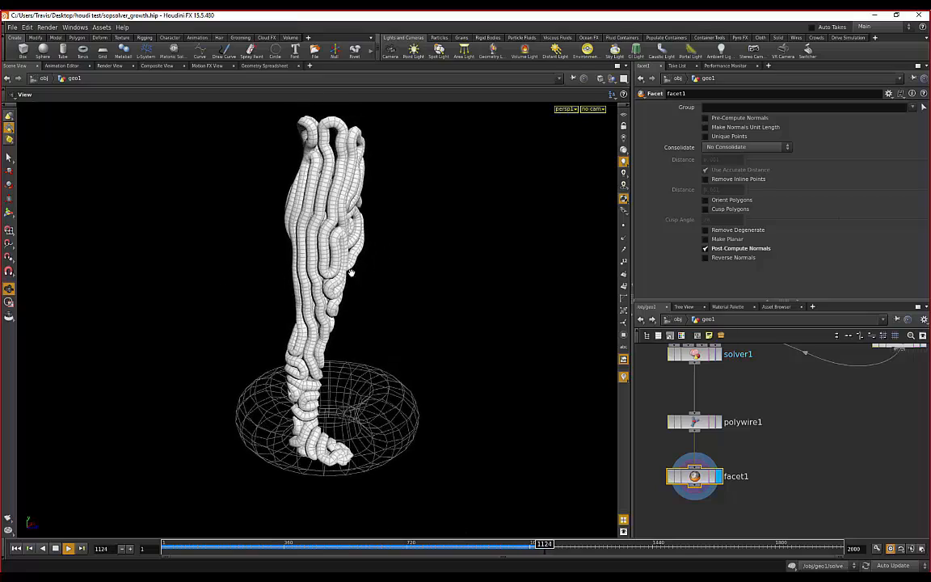
right_click_drag(350, 272, 272, 268)
left_click_drag(272, 268, 398, 289)
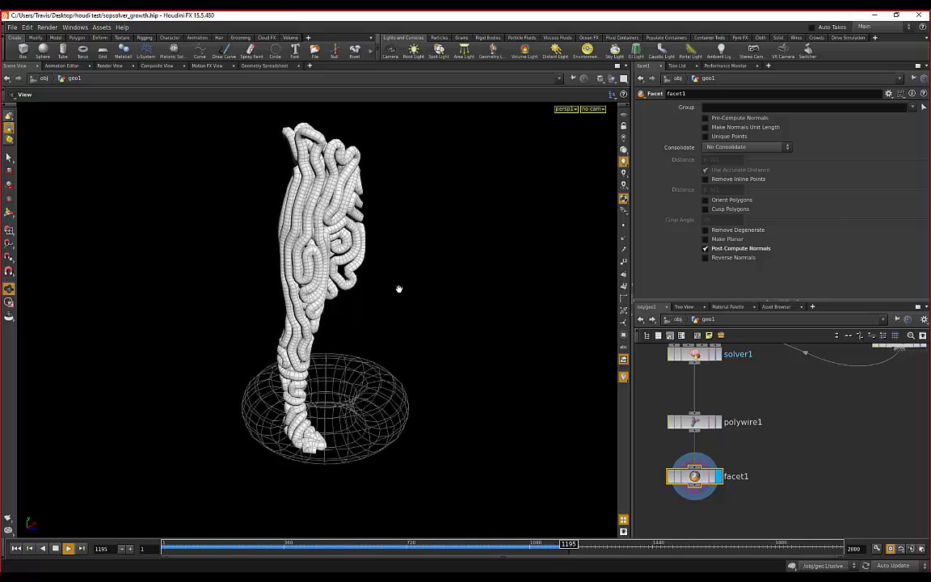
left_click_drag(411, 294, 315, 295)
left_click_drag(409, 273, 312, 245)
left_click_drag(224, 276, 311, 257)
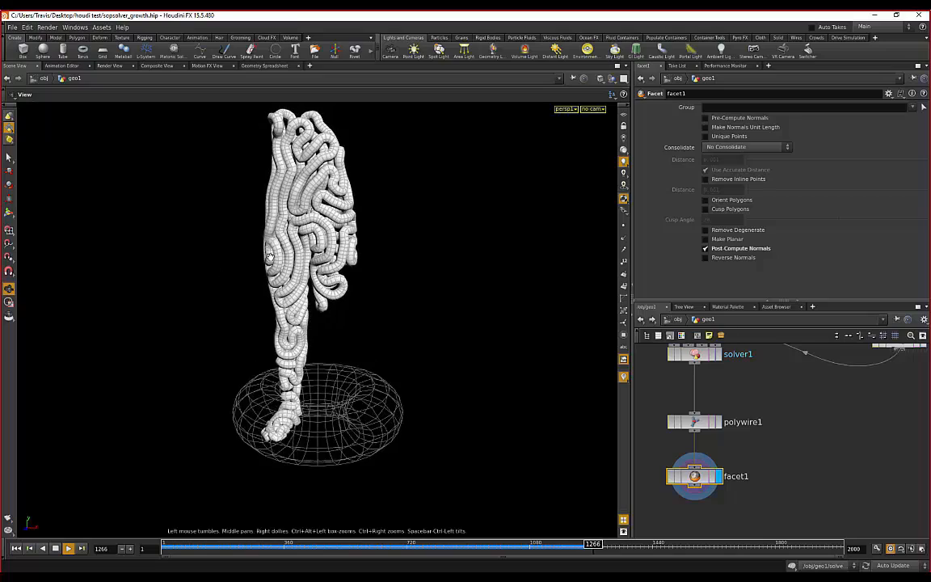
left_click_drag(243, 245, 293, 237)
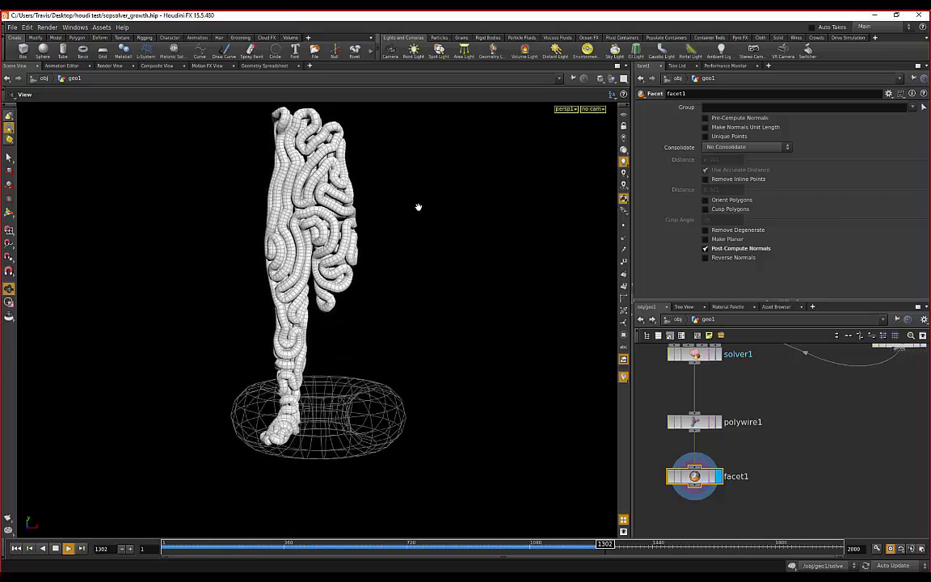
left_click_drag(379, 188, 395, 239)
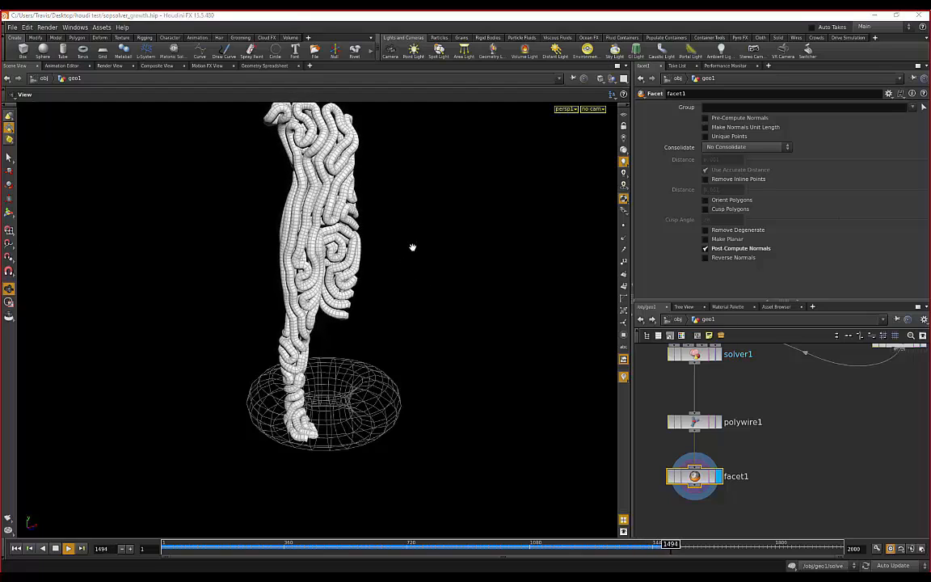
middle_click_drag(317, 256, 323, 267)
- Orbit between front, side and three-quarter views as wires spread over torso, head and arms
left_click_drag(460, 246, 373, 204)
left_click_drag(239, 234, 270, 226)
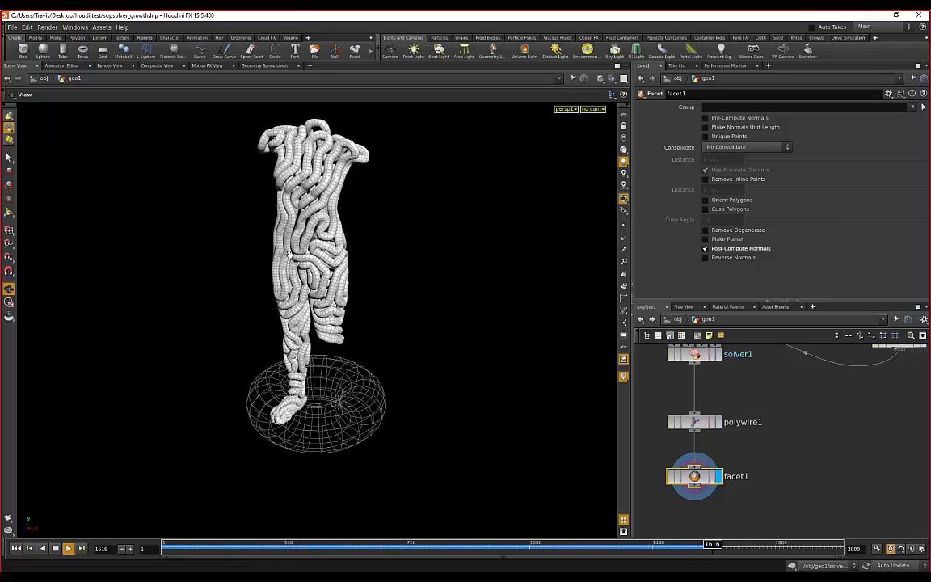
left_click_drag(209, 215, 355, 218)
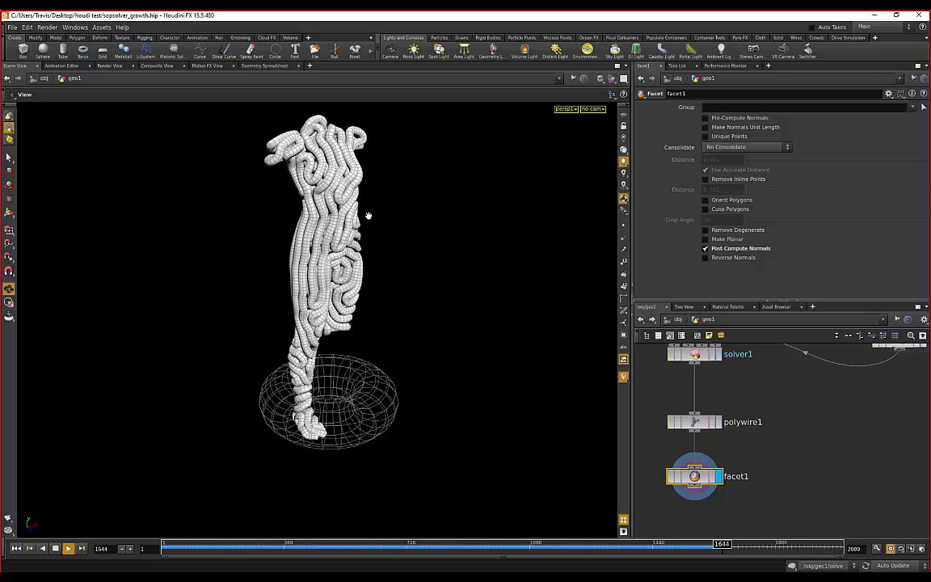
left_click_drag(206, 235, 397, 214)
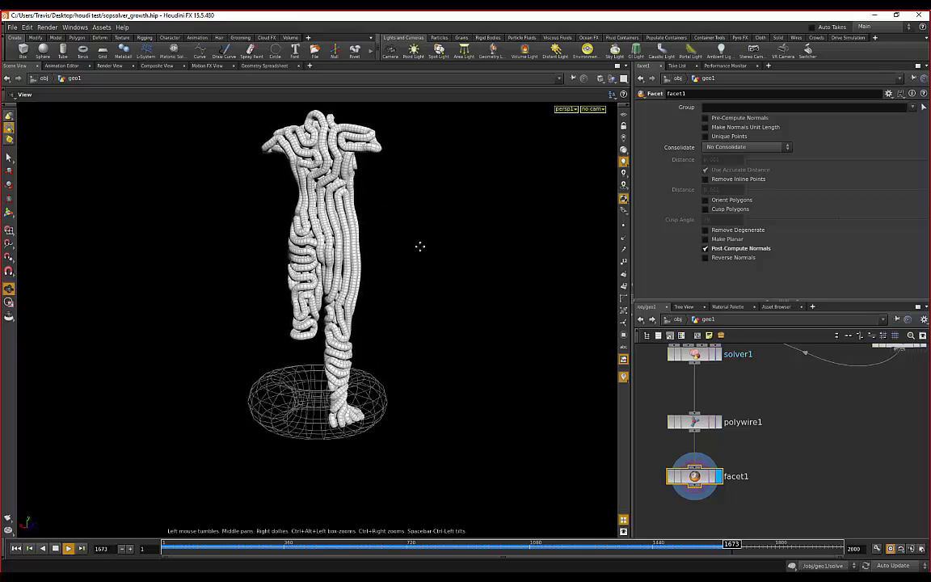
left_click_drag(458, 212, 166, 231)
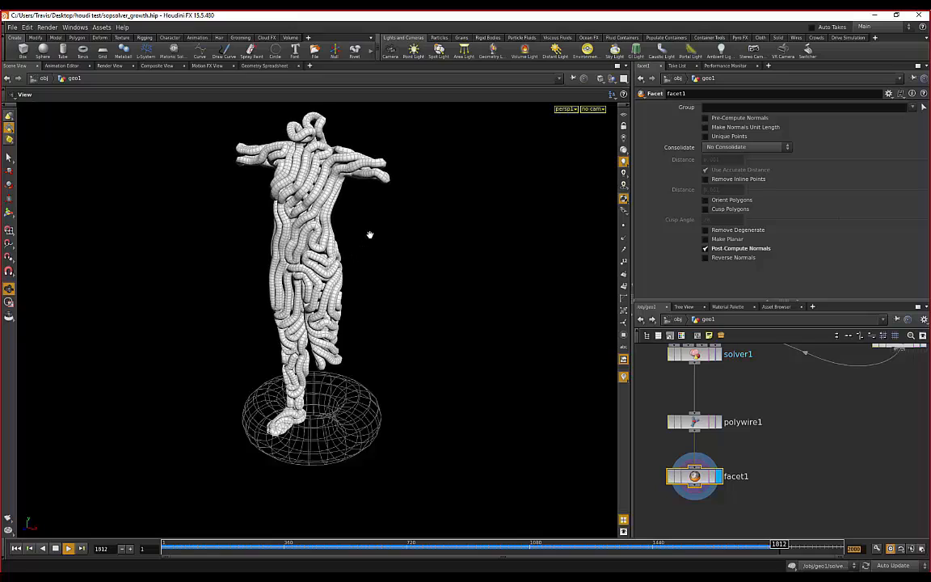
left_click_drag(349, 230, 294, 201)
left_click_drag(230, 204, 416, 228)
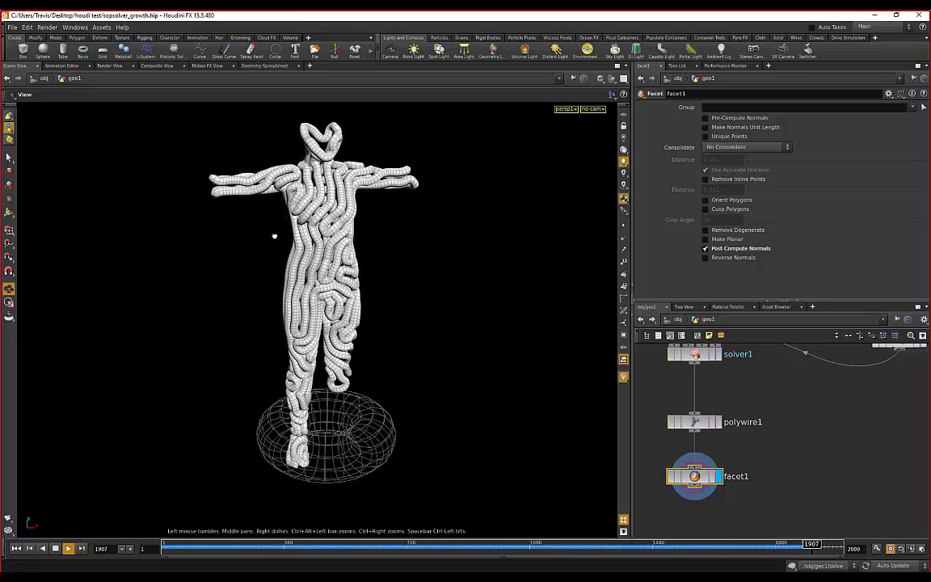
left_click_drag(273, 236, 417, 270)
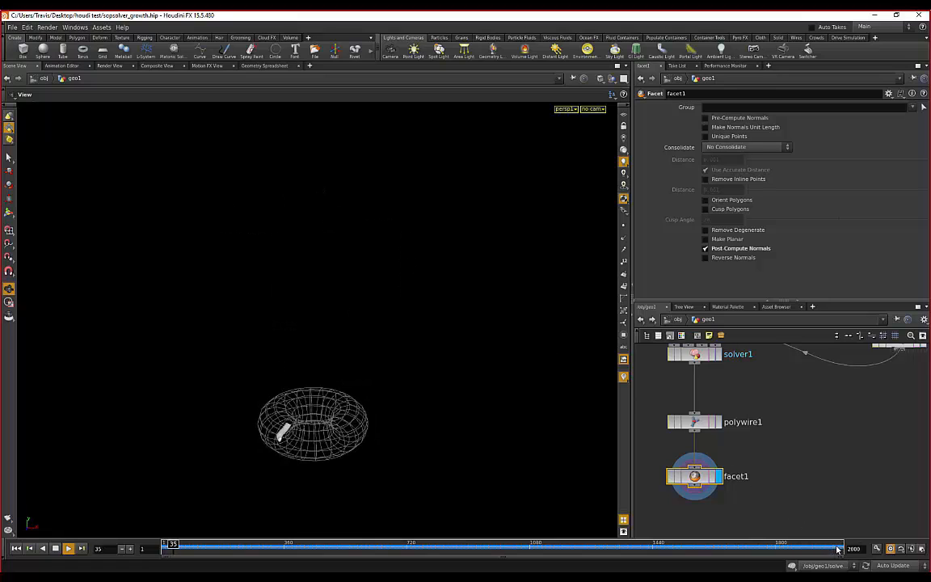
- Move the timeline to final frame 2000 and orbit around the fully wired figure
left_click_drag(187, 550, 828, 549)
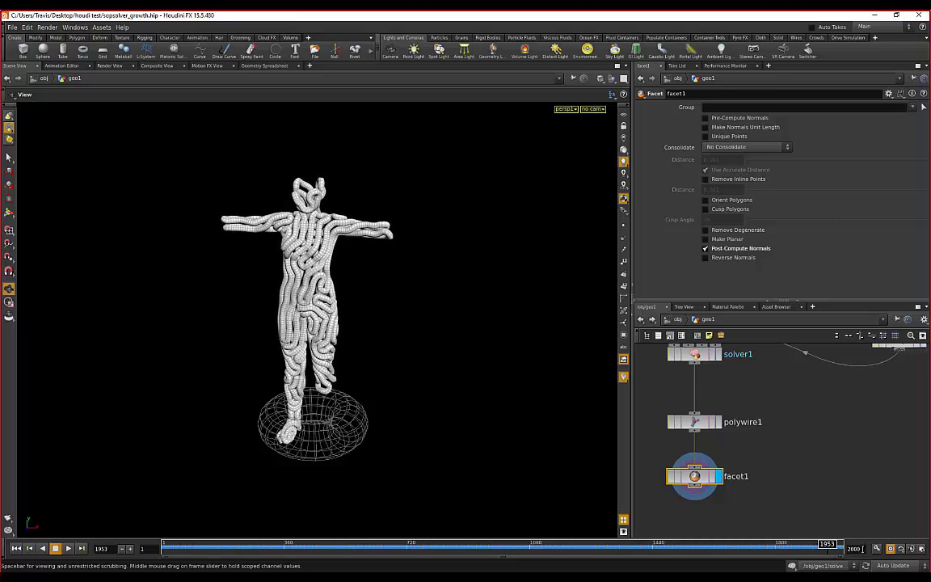
left_click(859, 550)
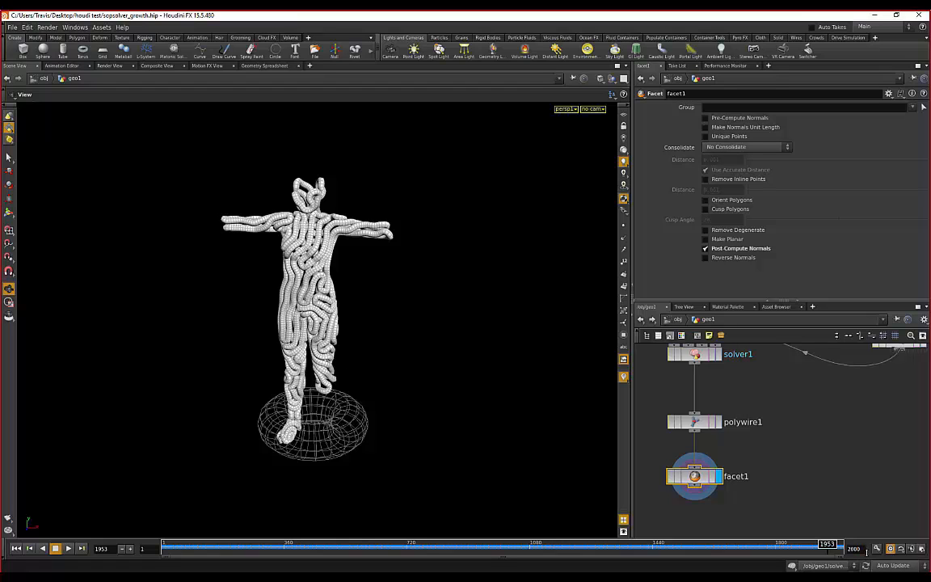
left_click_drag(828, 546, 859, 544)
scroll(463, 245, "up", 3)
left_click_drag(226, 264, 278, 213)
left_click_drag(195, 200, 229, 254)
left_click_drag(404, 254, 126, 278)
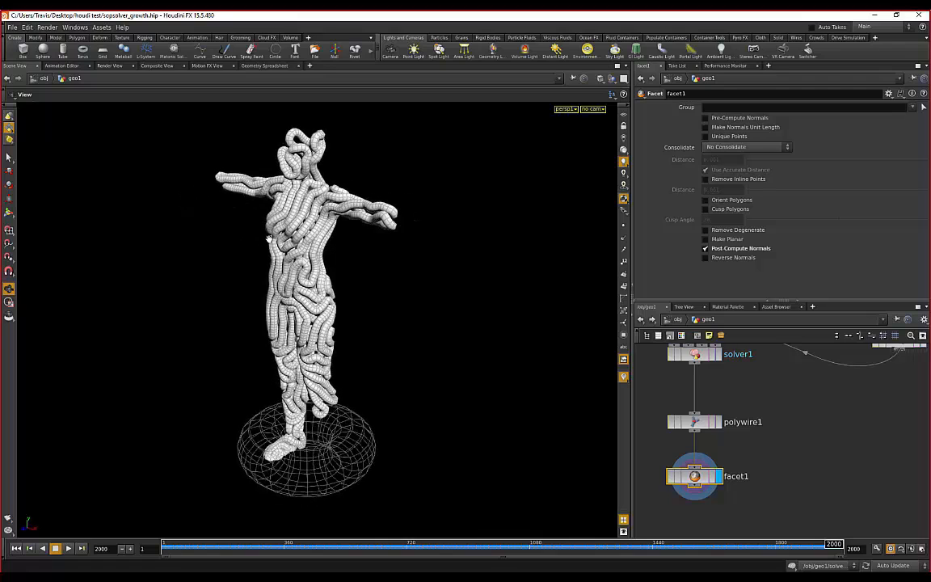
- Extend the animation frame range to 1–4000 in the global animation settings
left_click(923, 549)
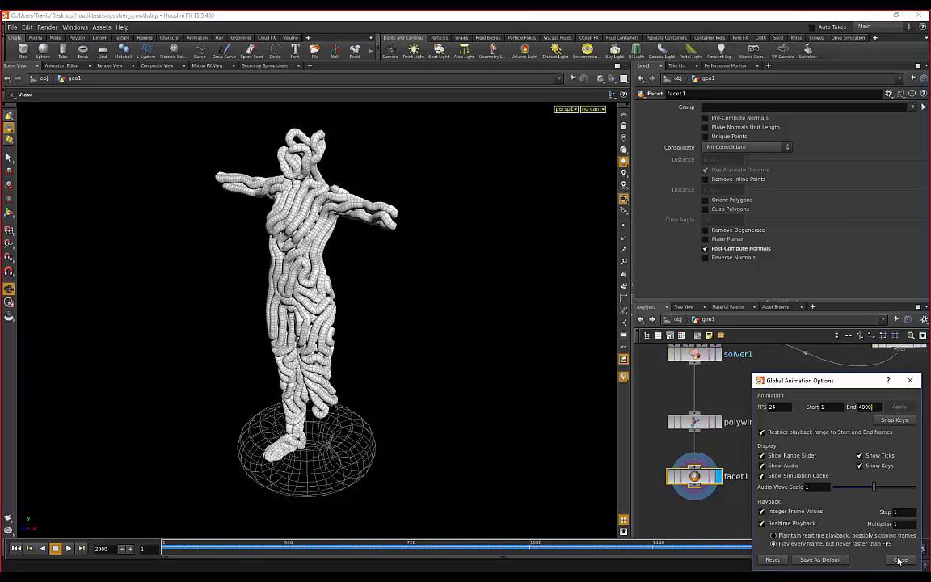
key("Return")
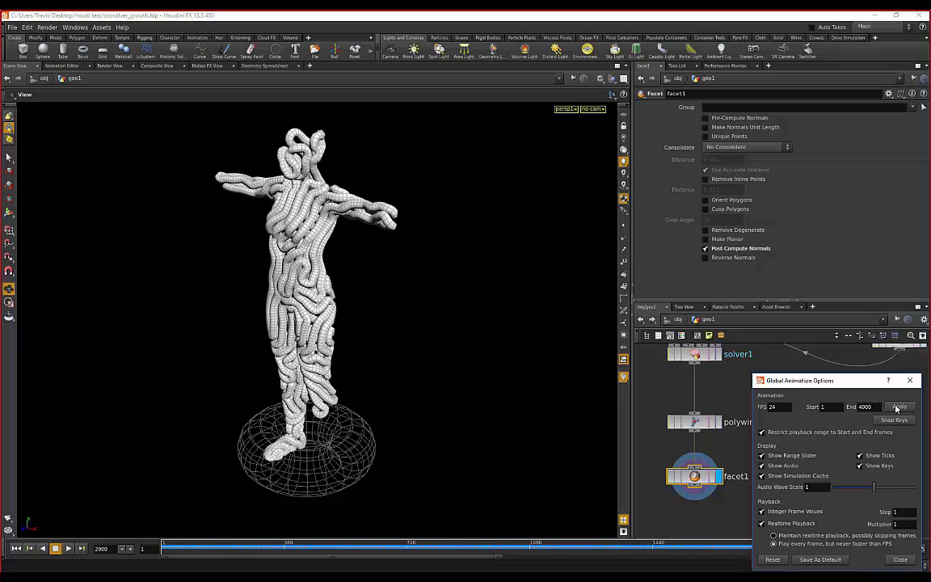
left_click(897, 407)
left_click(899, 559)
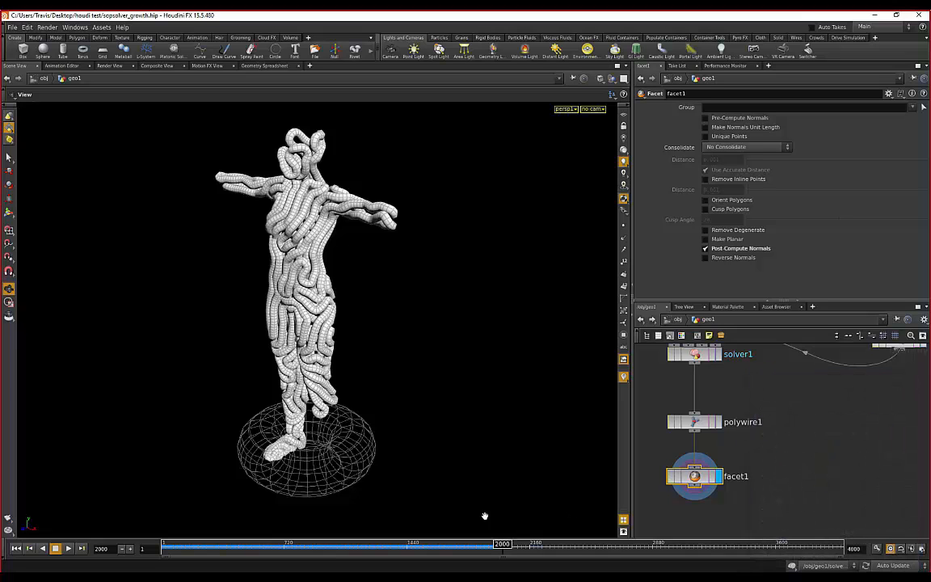
- Orbit and move closer to inspect the wires from the front at frame 2000
left_click_drag(357, 324, 414, 297)
middle_click_drag(414, 296, 449, 316)
left_click_drag(339, 316, 388, 316)
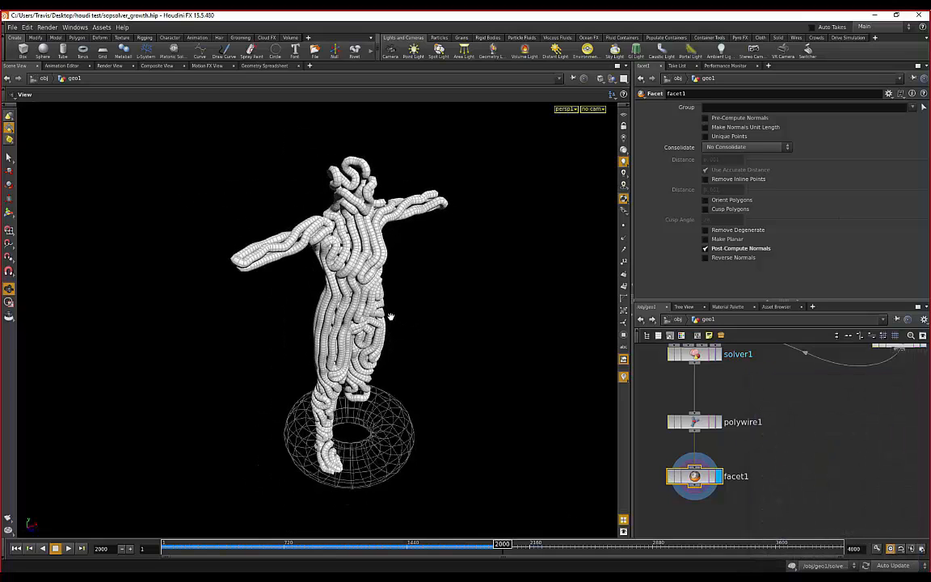
right_click_drag(389, 315, 459, 268)
left_click_drag(459, 268, 314, 303)
right_click_drag(313, 304, 251, 299)
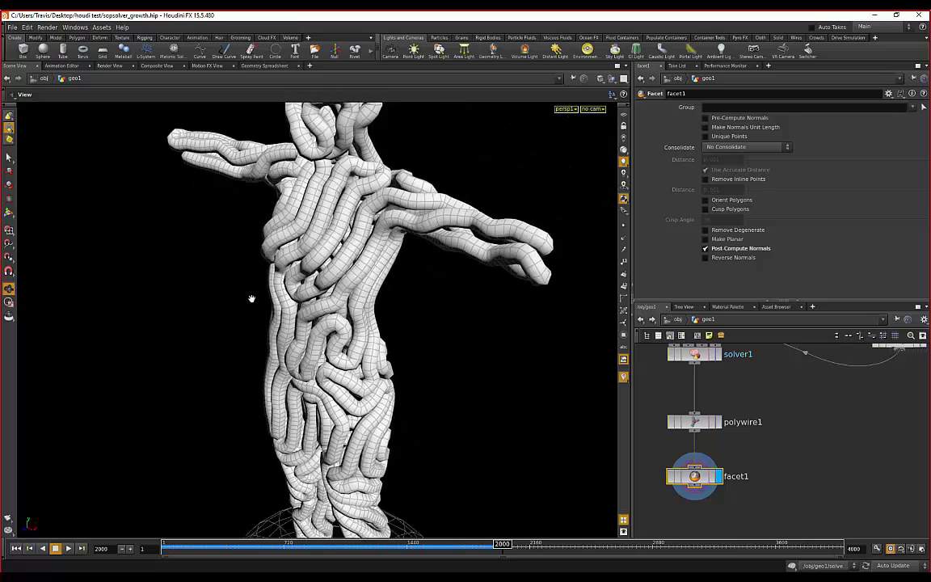
left_click_drag(251, 299, 347, 228)
left_click_drag(463, 254, 409, 252)
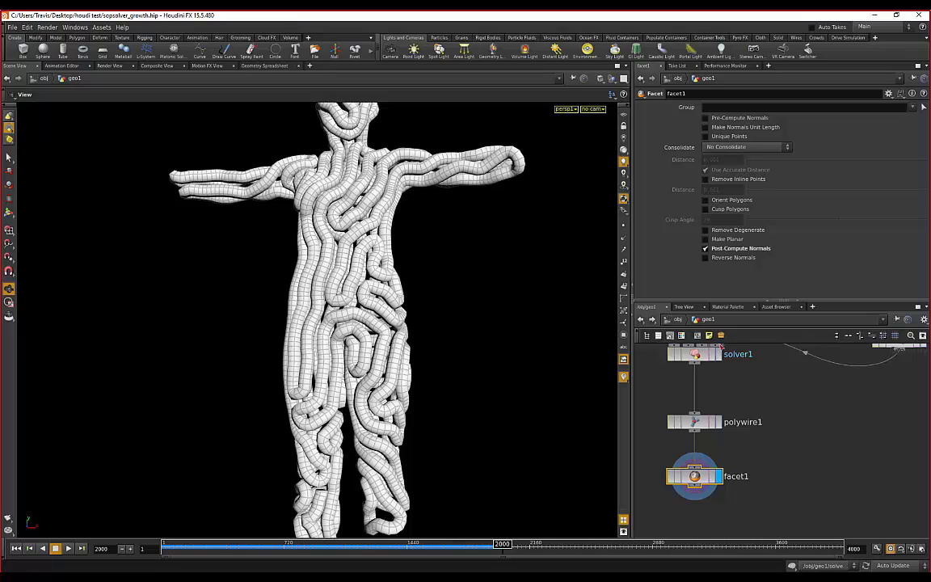
left_click(890, 548)
left_click_drag(526, 397, 444, 332)
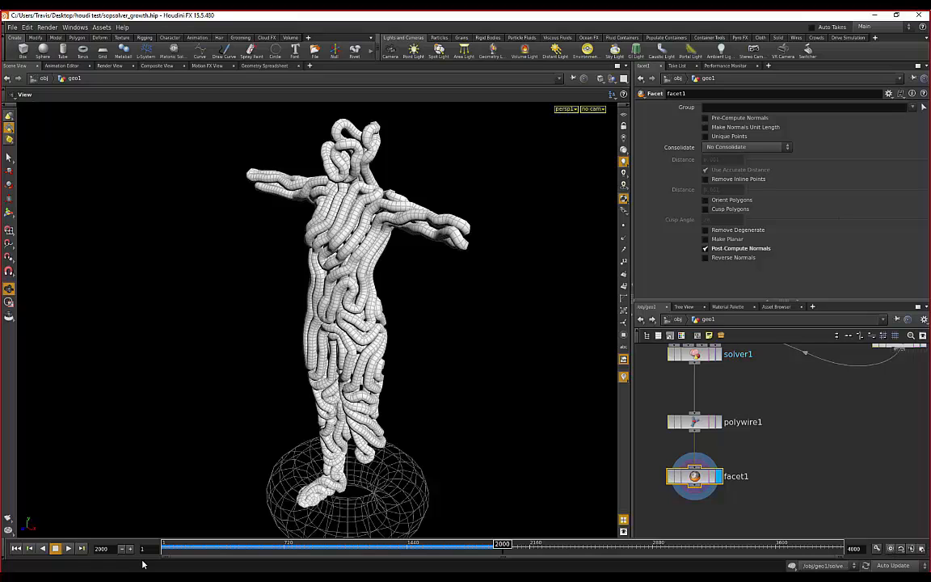
- Resume the growth simulation past frame 2000, orbiting around the figure as it plays
left_click(70, 548)
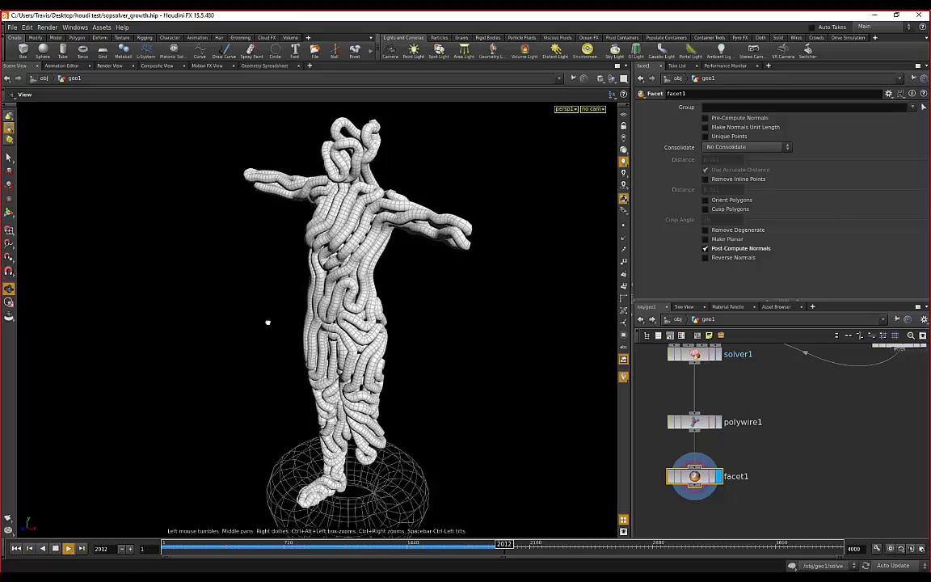
left_click_drag(266, 323, 322, 305)
scroll(397, 292, "down", 2)
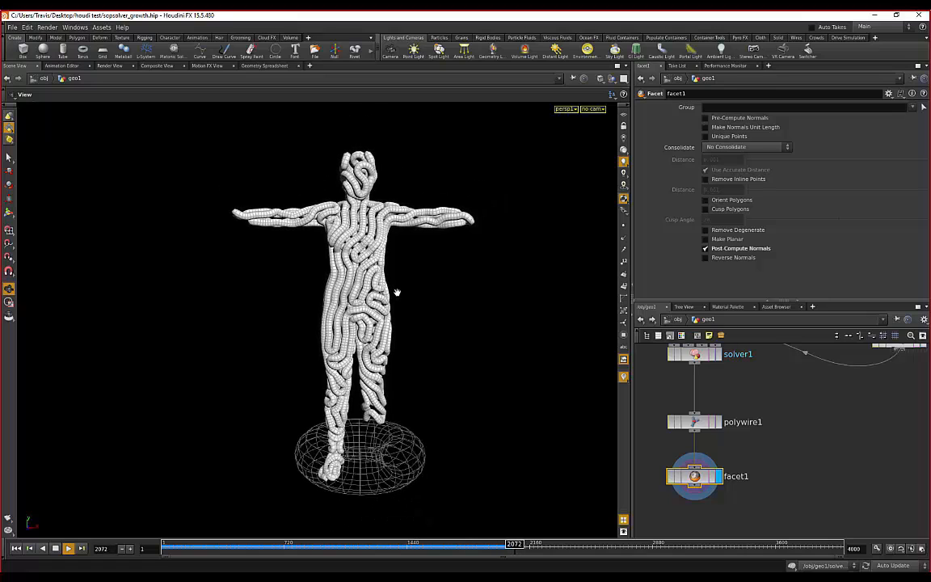
left_click_drag(310, 286, 355, 282)
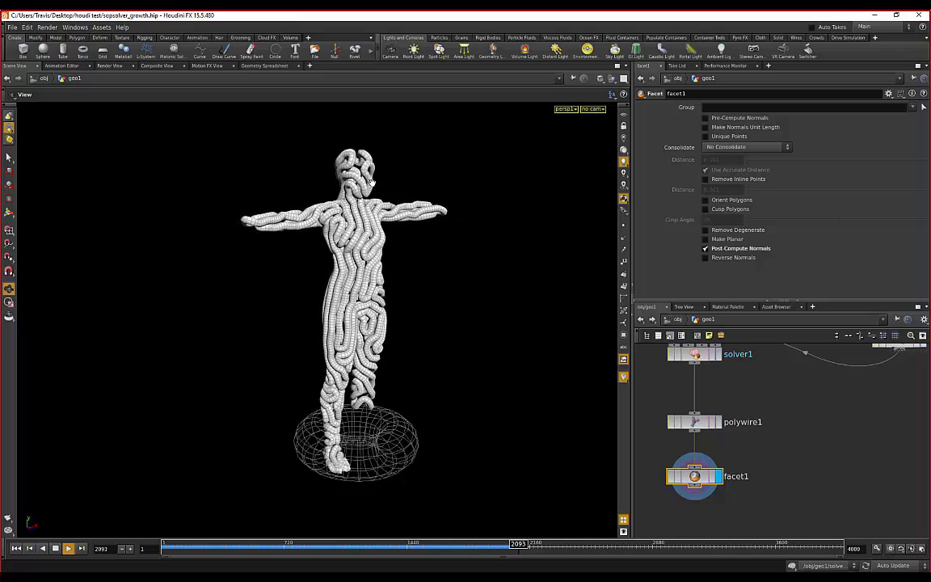
right_click_drag(355, 283, 407, 257)
middle_click_drag(451, 168, 433, 193)
left_click_drag(434, 194, 275, 201)
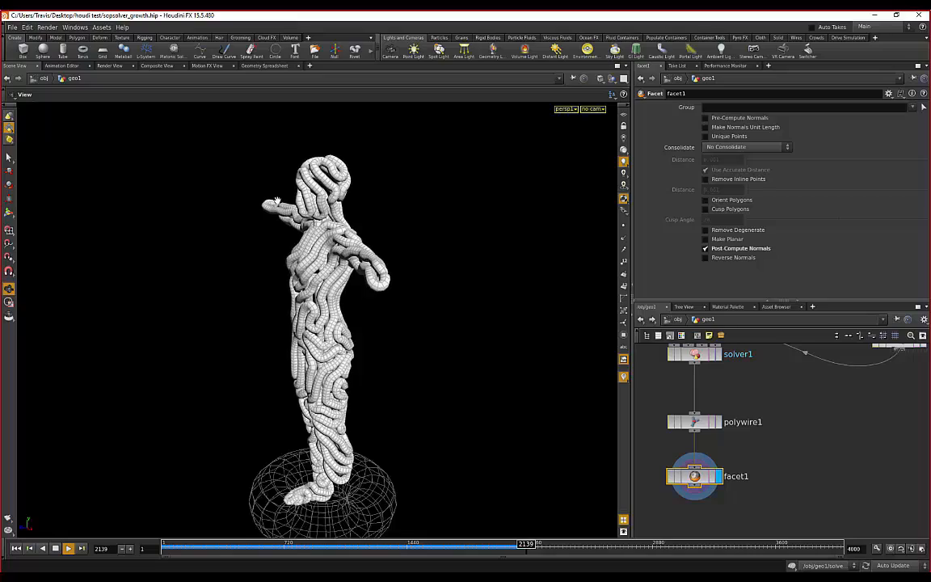
left_click_drag(290, 226, 321, 228)
right_click_drag(322, 228, 266, 242)
left_click_drag(267, 243, 307, 234)
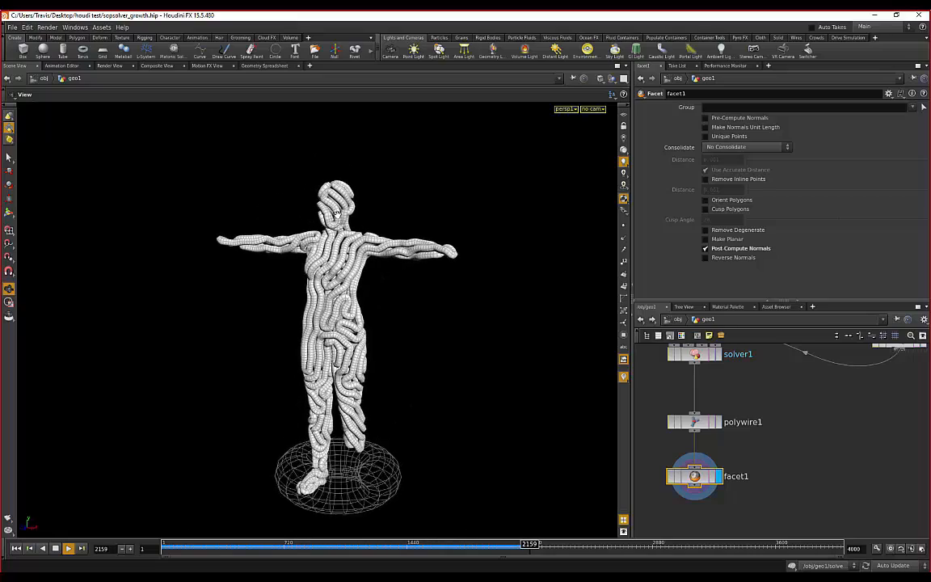
right_click_drag(226, 228, 266, 202)
left_click_drag(265, 202, 333, 219)
right_click_drag(332, 218, 439, 266)
left_click_drag(439, 265, 340, 295)
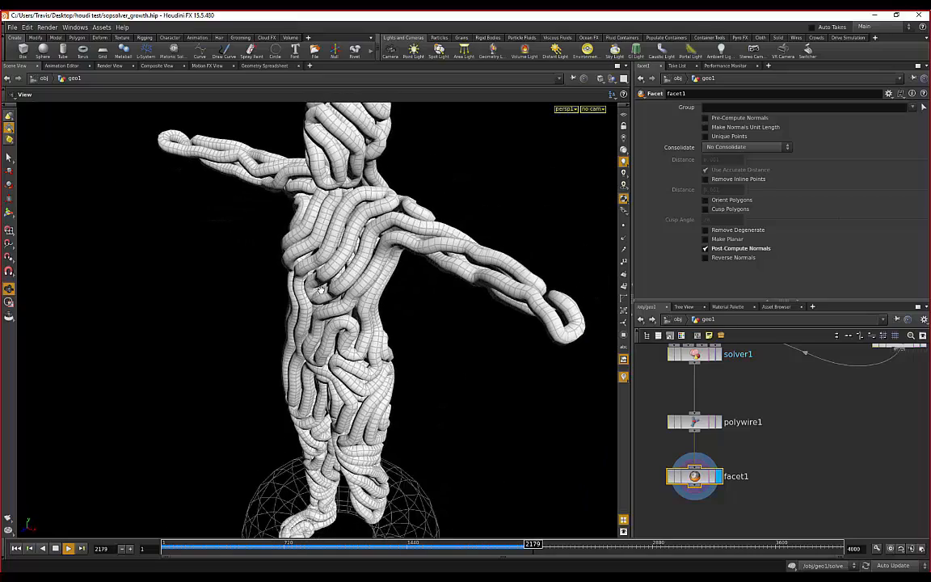
- Stop playback at frame 2200 and inspect the torso tubes, then the full body
left_click(67, 549)
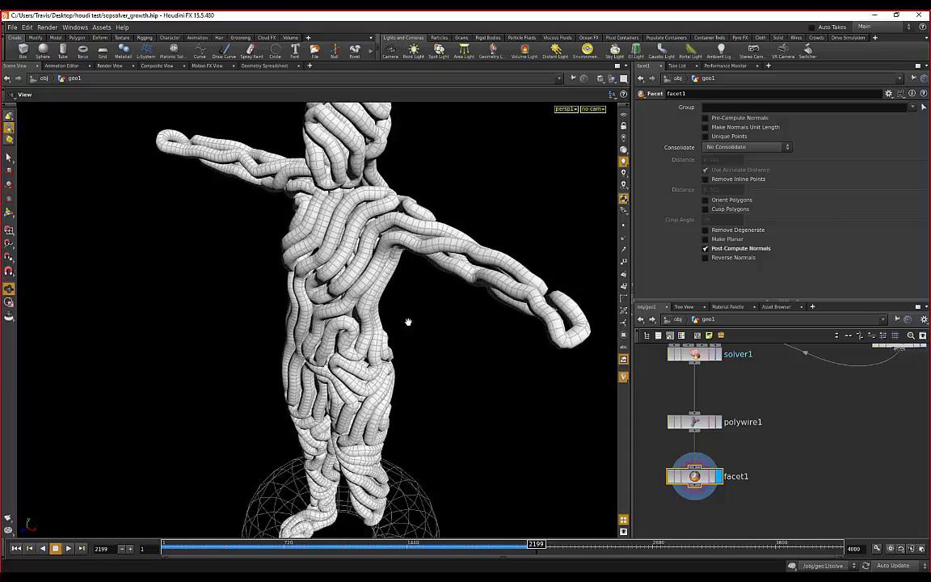
left_click_drag(407, 322, 359, 294)
right_click_drag(360, 295, 402, 313)
left_click_drag(401, 313, 333, 331)
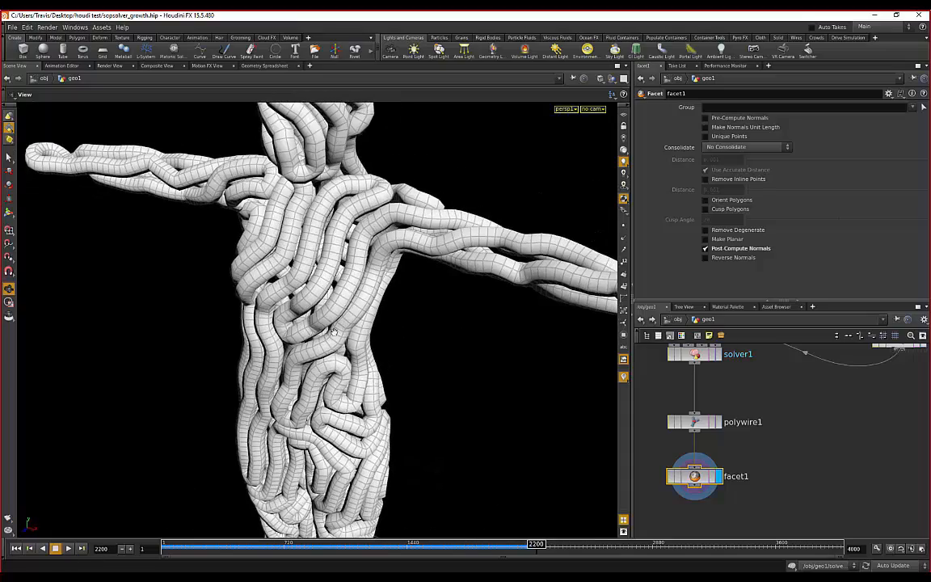
left_click_drag(376, 279, 256, 327)
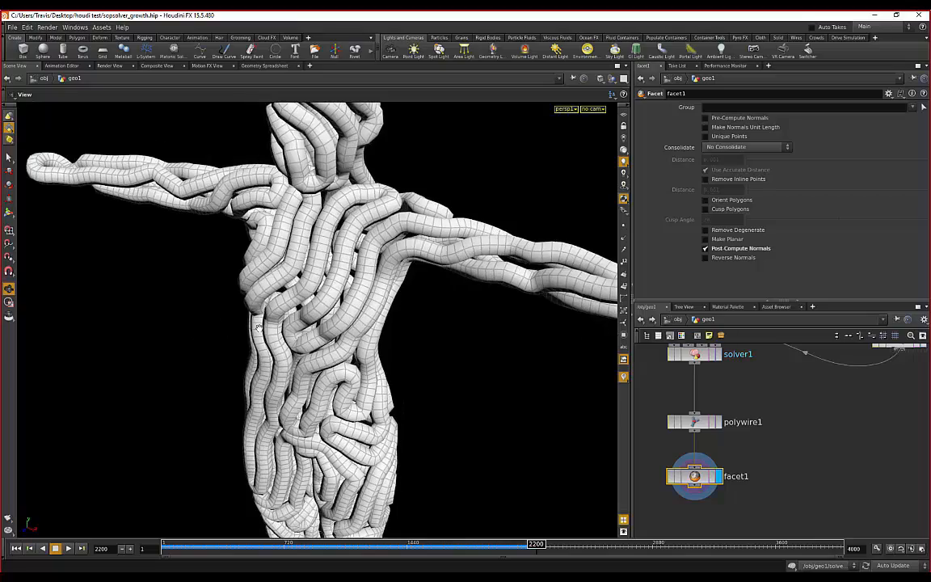
middle_click_drag(197, 379, 230, 310)
right_click_drag(230, 309, 222, 386)
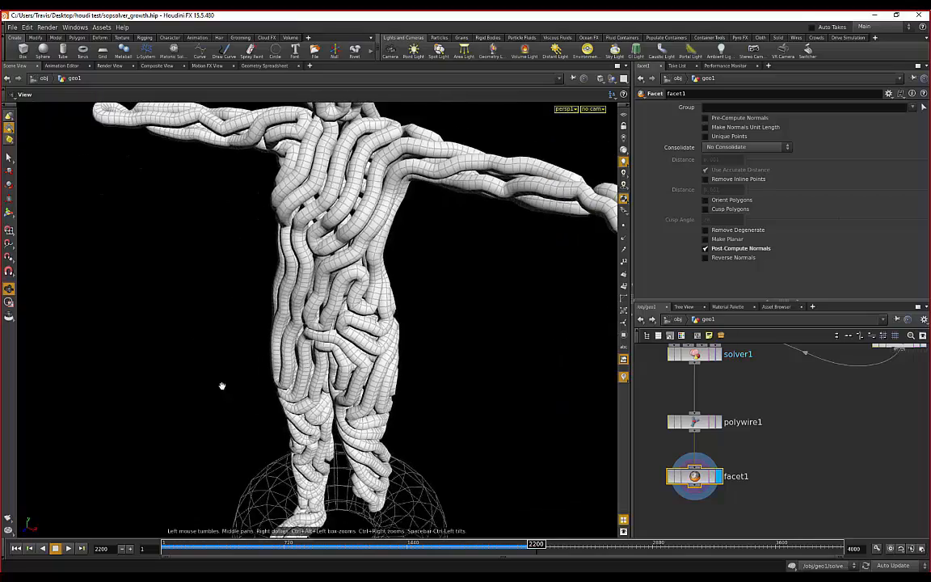
left_click_drag(222, 386, 425, 267)
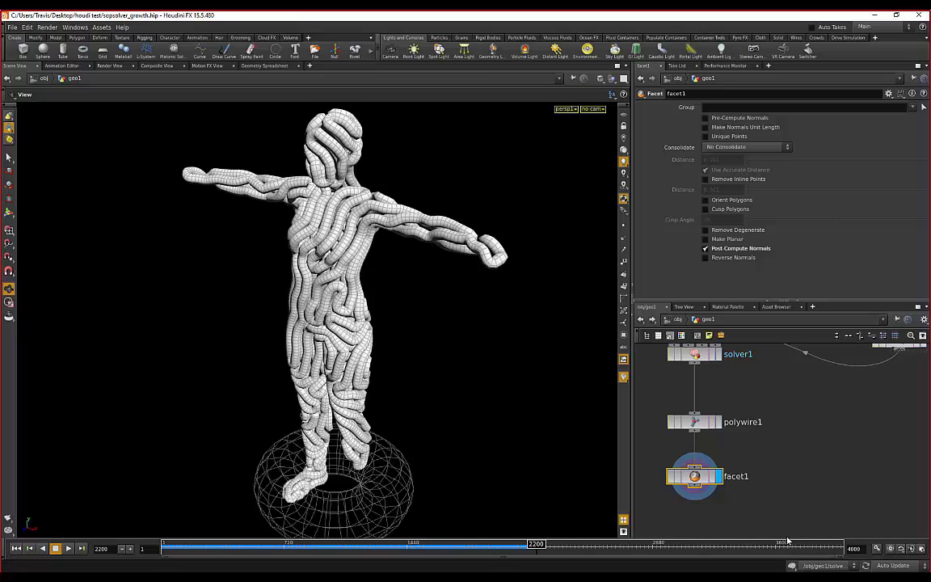
- Lower polywire1's Wire Radius from about 0.41, settling on 0.123
left_click(706, 427)
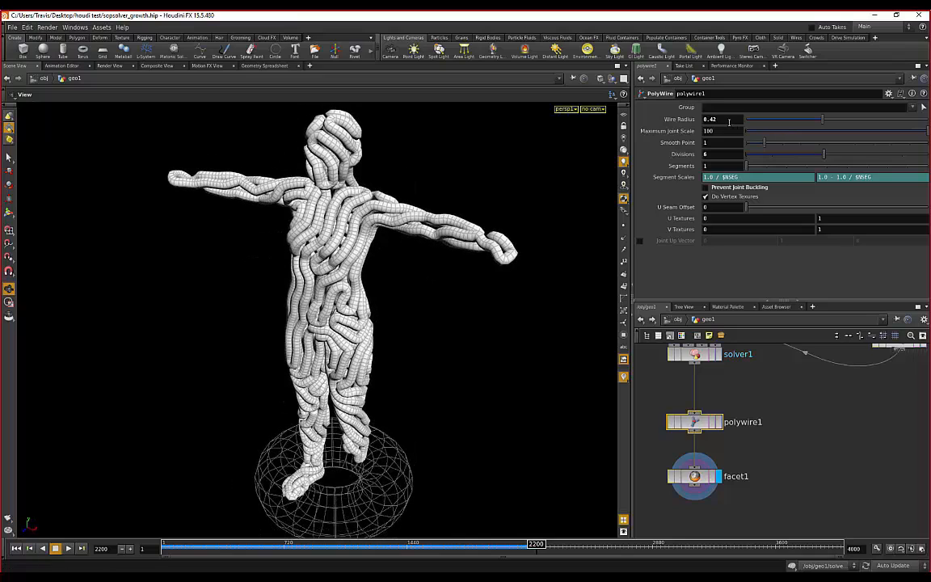
left_click_drag(819, 119, 763, 120)
left_click_drag(182, 202, 230, 228)
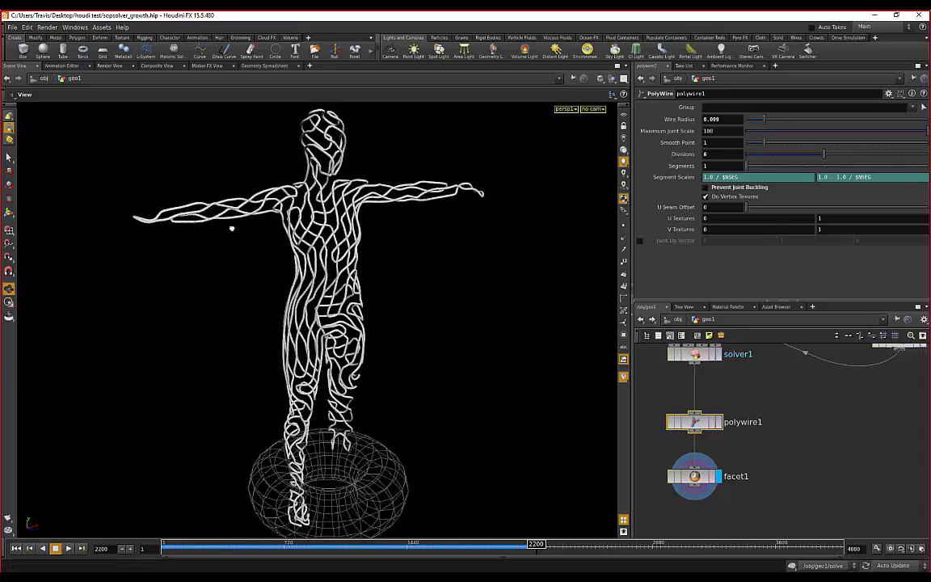
left_click_drag(796, 123, 770, 124)
left_click_drag(440, 235, 258, 218)
- Orbit and zoom in to inspect the thinner wires across the torso
left_click_drag(317, 211, 504, 230)
scroll(206, 254, "up", 2)
left_click_drag(206, 254, 420, 289)
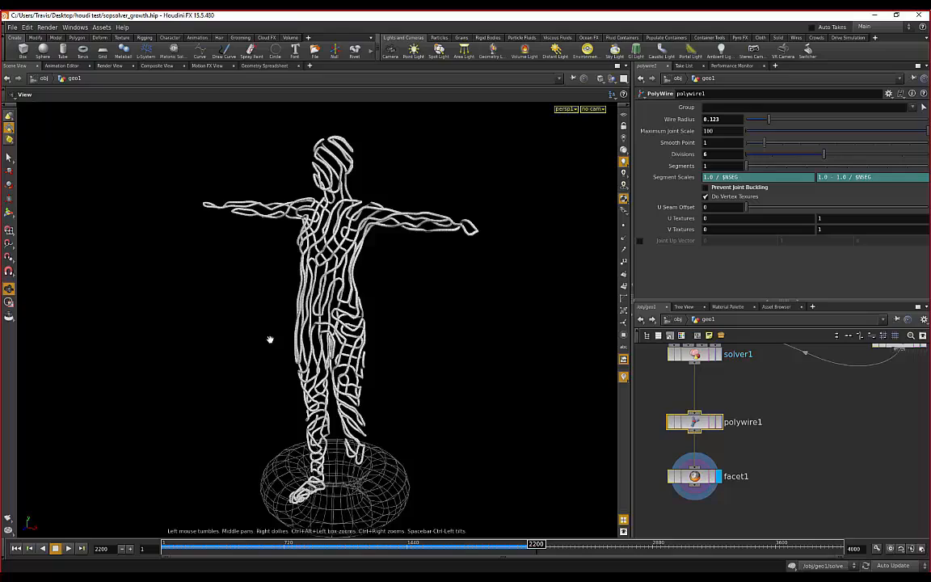
left_click_drag(269, 339, 301, 339)
right_click_drag(300, 339, 240, 248)
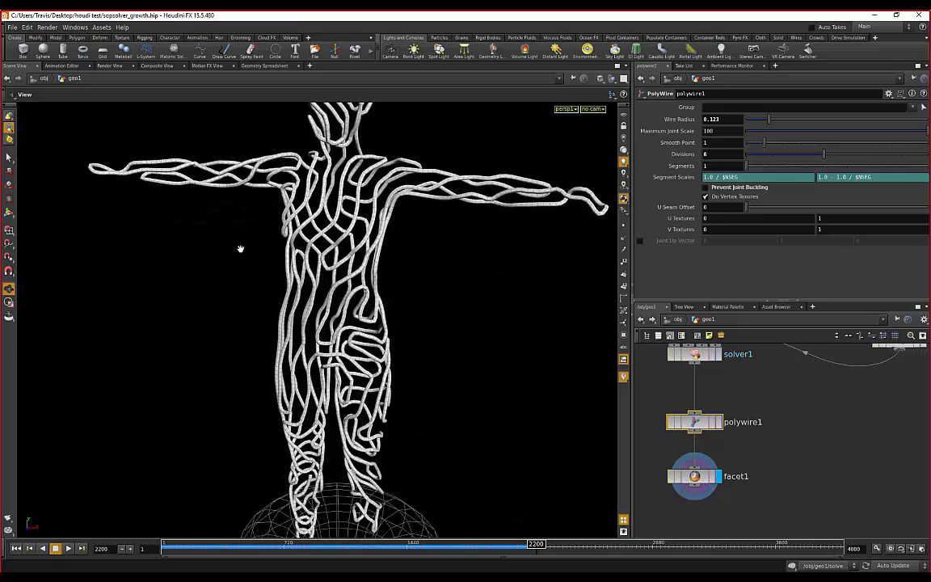
left_click_drag(237, 234, 274, 229)
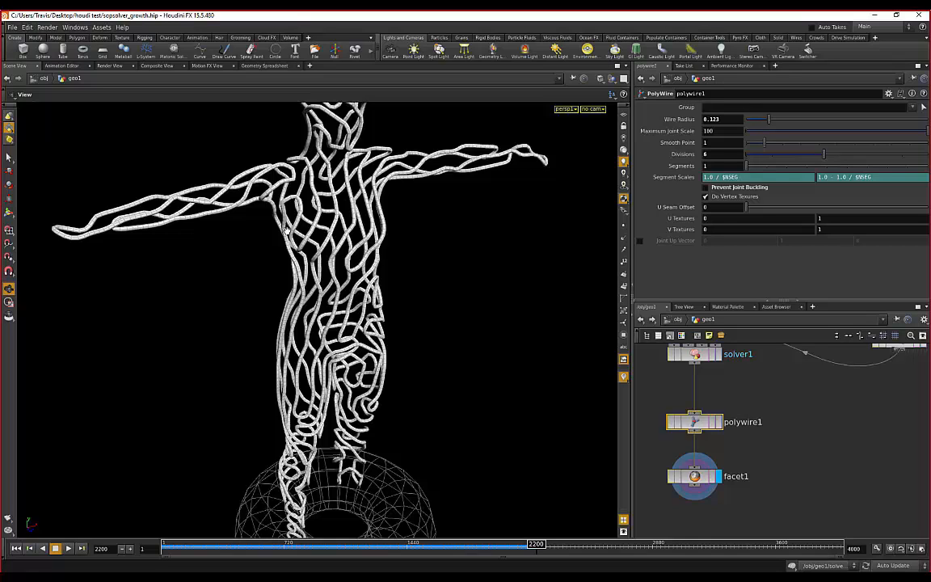
left_click_drag(263, 247, 89, 493)
- Resume the growth playback and zoom the network out to show the transform, torus and filemerge nodes
left_click(69, 549)
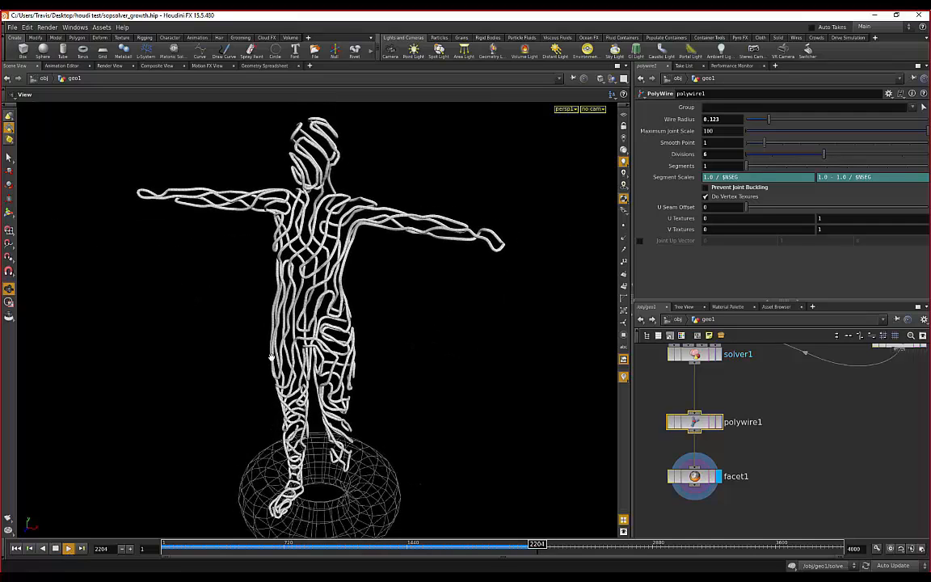
scroll(250, 347, "down", 1)
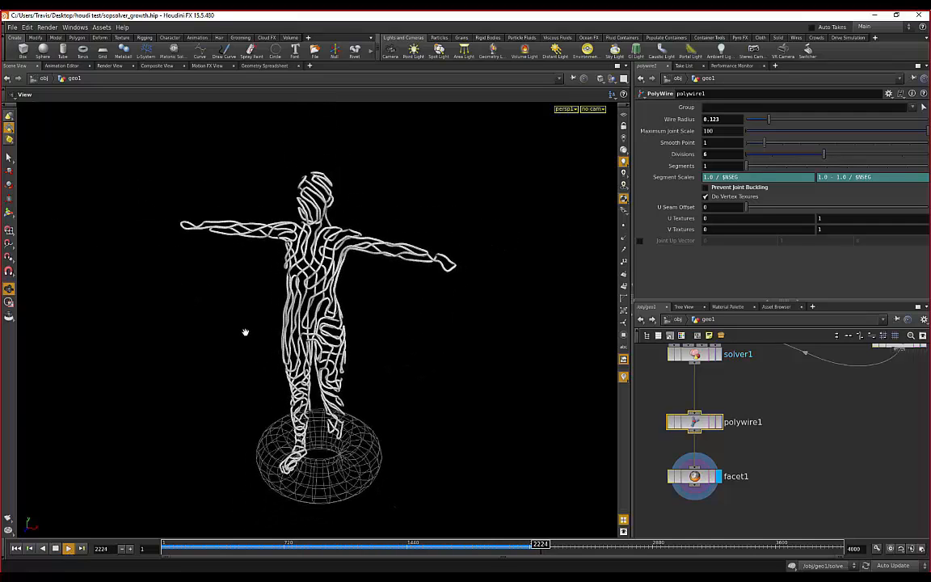
left_click_drag(462, 311, 320, 293)
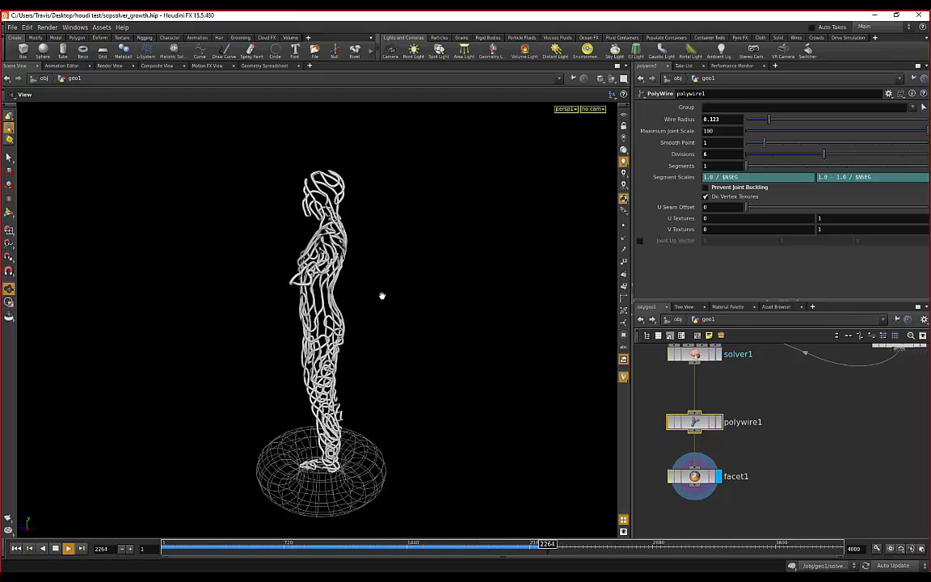
scroll(784, 411, "down", 3)
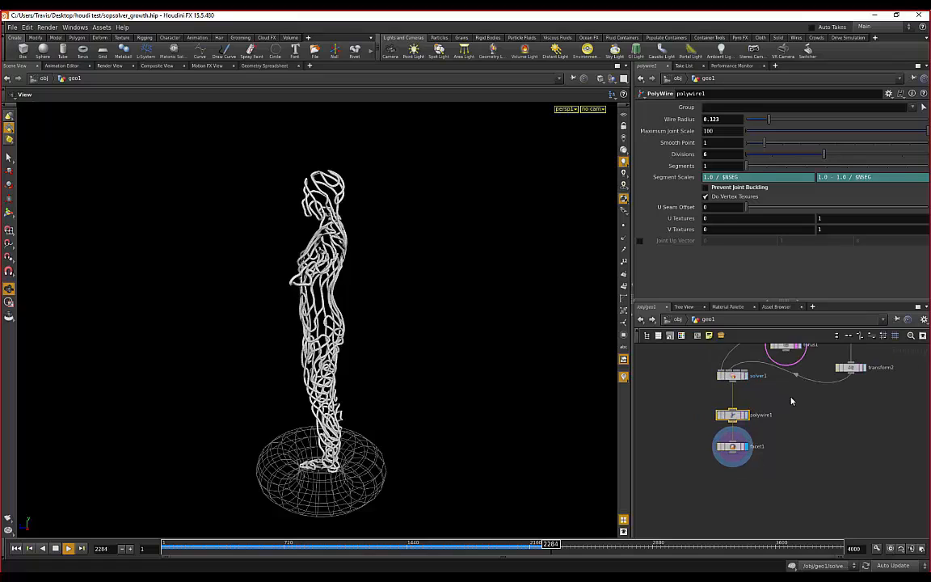
middle_click_drag(791, 400, 788, 450)
- Orbit the wire figure through front, top and angled views as the growth continues
left_click_drag(403, 270, 447, 313)
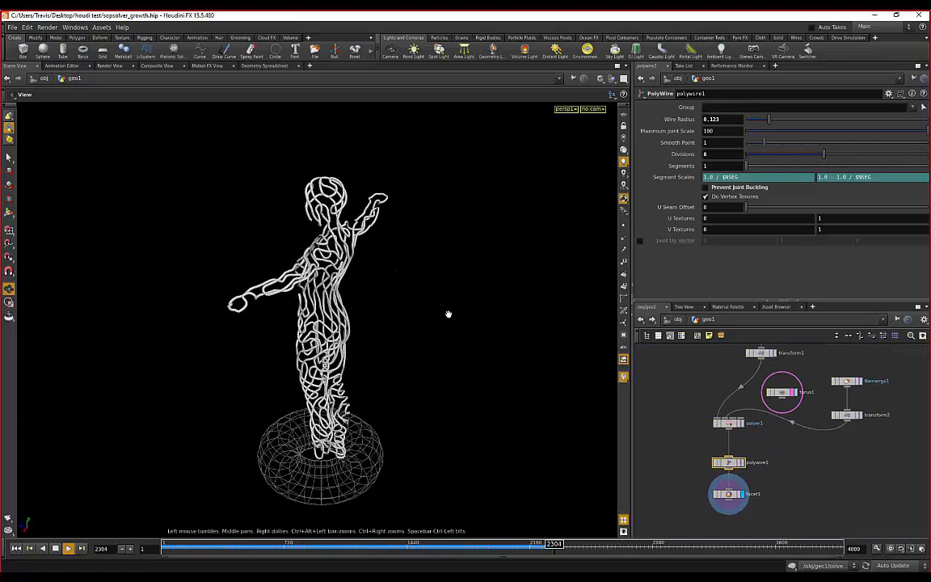
left_click_drag(210, 247, 399, 258)
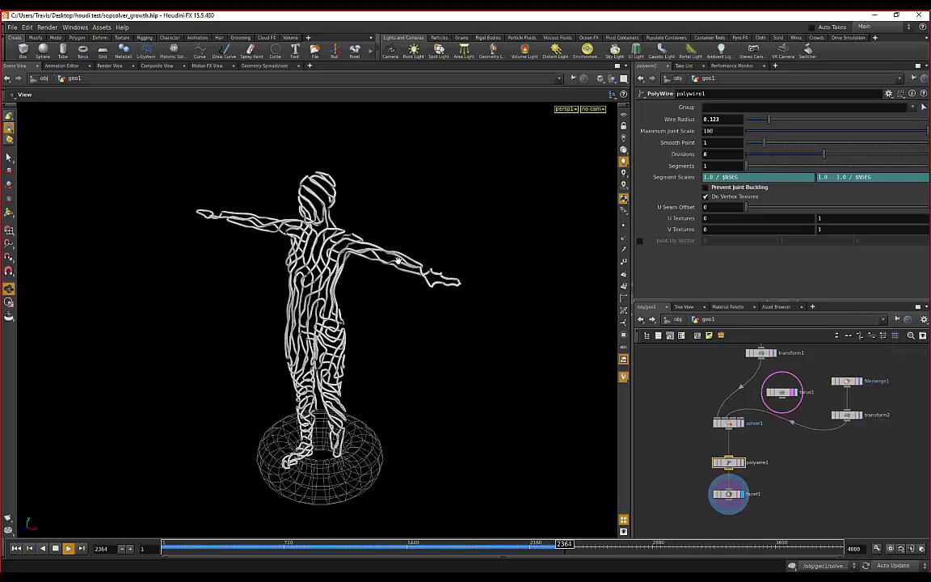
left_click_drag(398, 260, 397, 311)
right_click_drag(247, 277, 254, 246)
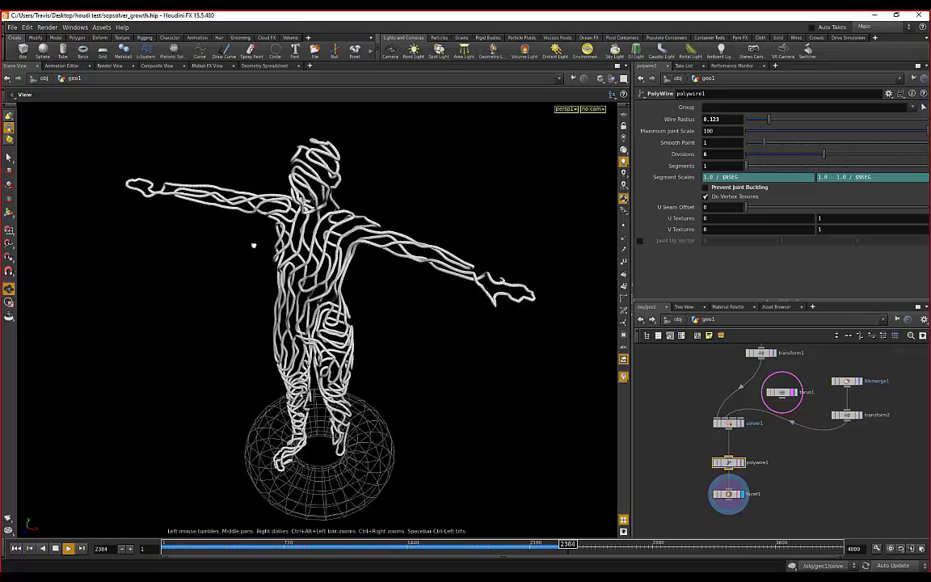
left_click_drag(253, 246, 187, 211)
left_click_drag(339, 278, 355, 223)
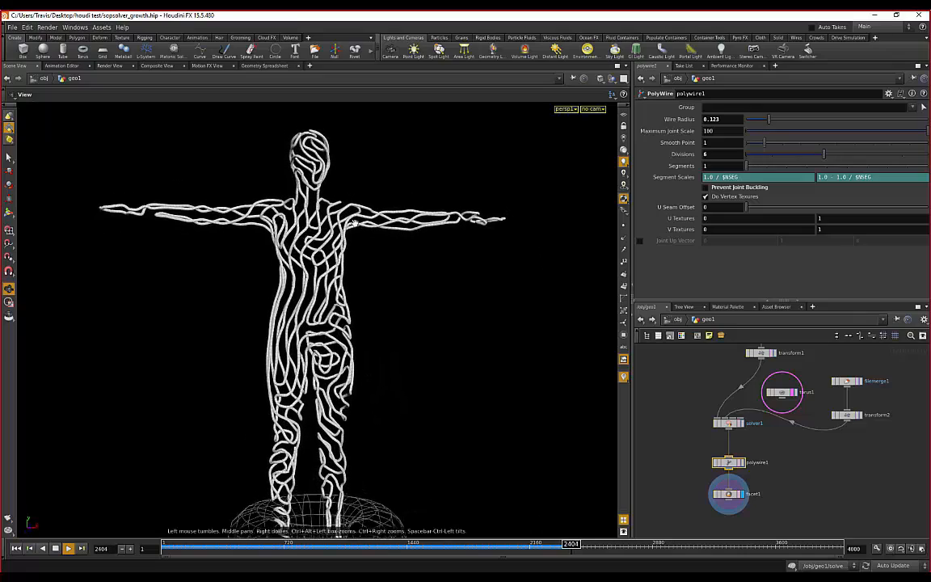
left_click_drag(418, 285, 349, 299)
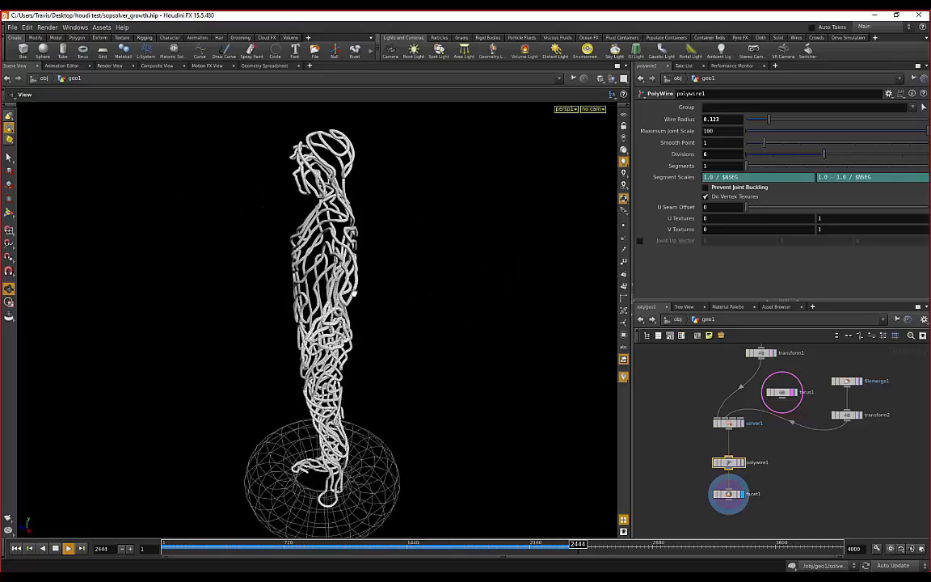
left_click_drag(224, 248, 353, 179)
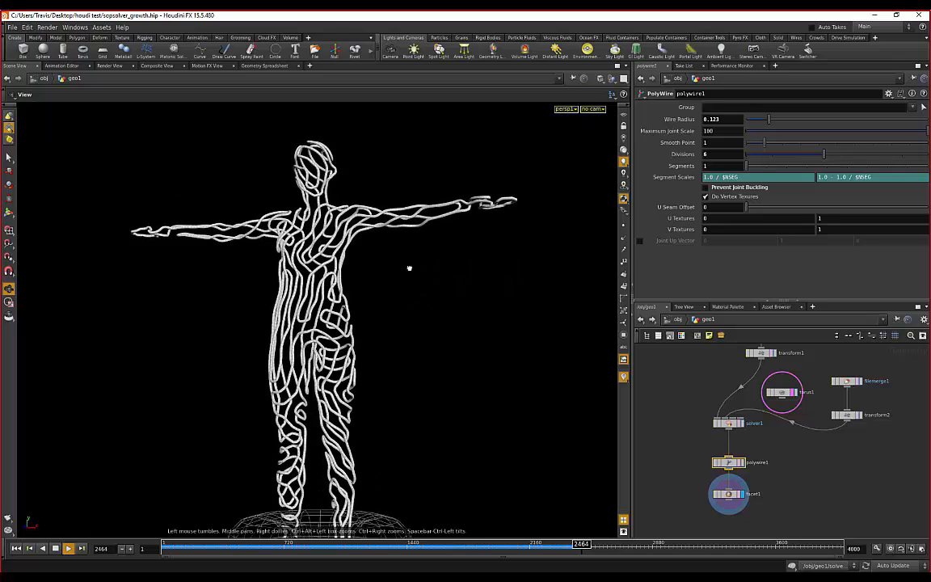
left_click_drag(415, 259, 266, 324)
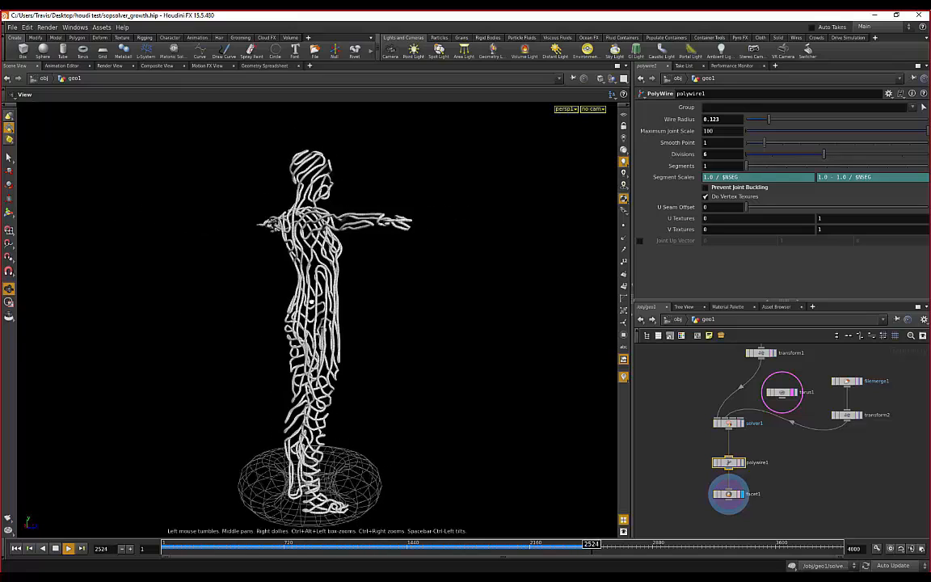
left_click_drag(310, 302, 409, 275)
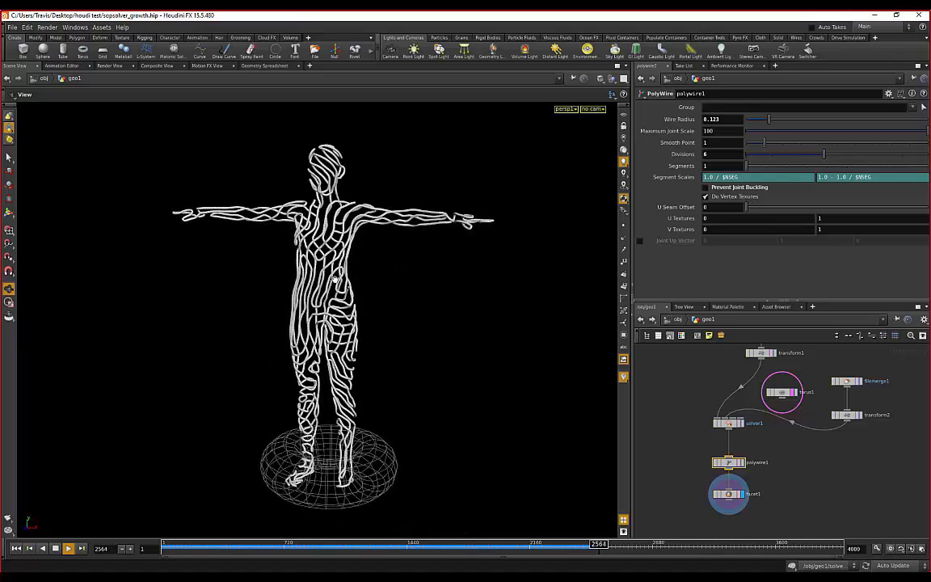
left_click_drag(274, 275, 289, 268)
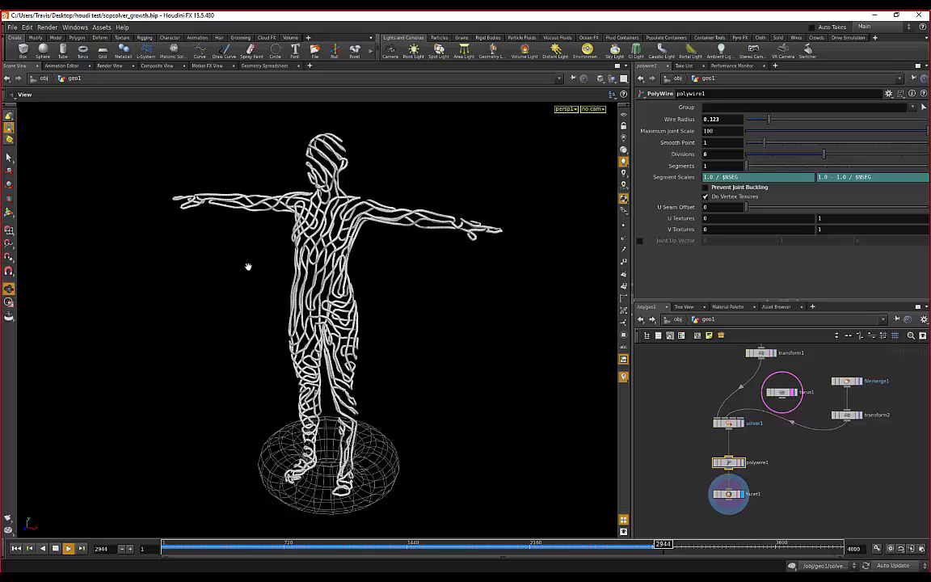
- Dolly and orbit around the growing wire figure from above, the front, the sides and behind
right_click_drag(412, 249, 364, 177)
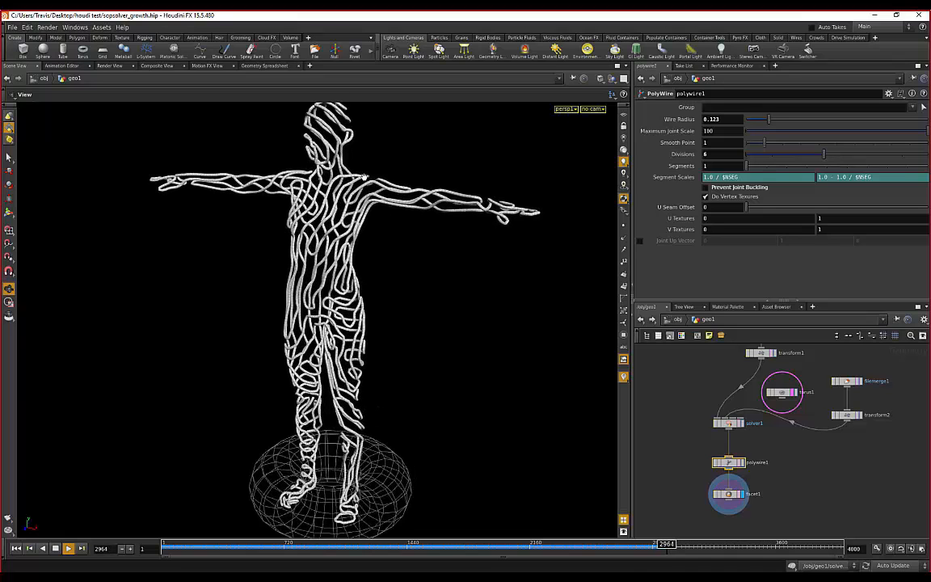
right_click_drag(247, 241, 283, 172)
middle_click_drag(455, 305, 455, 316)
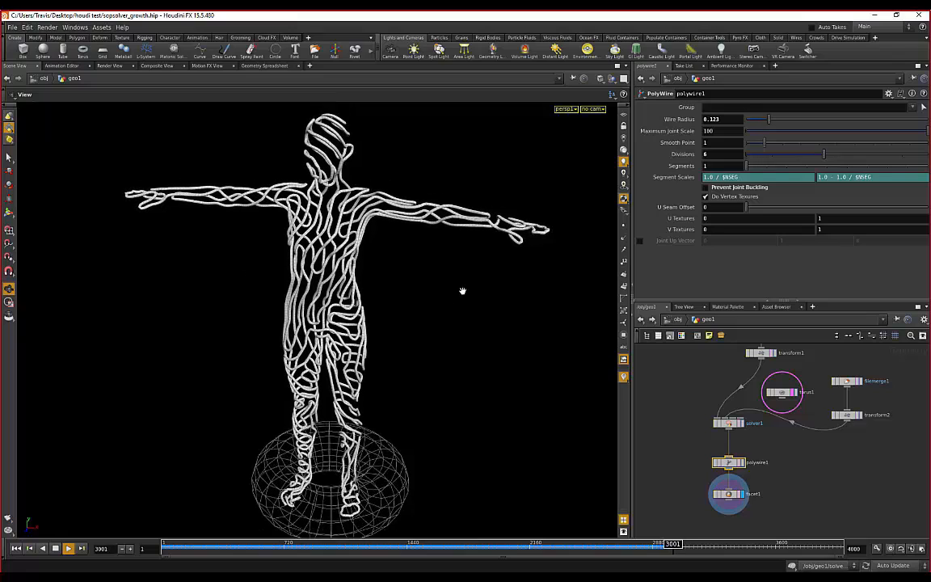
right_click_drag(387, 300, 289, 270)
left_click_drag(288, 270, 370, 326)
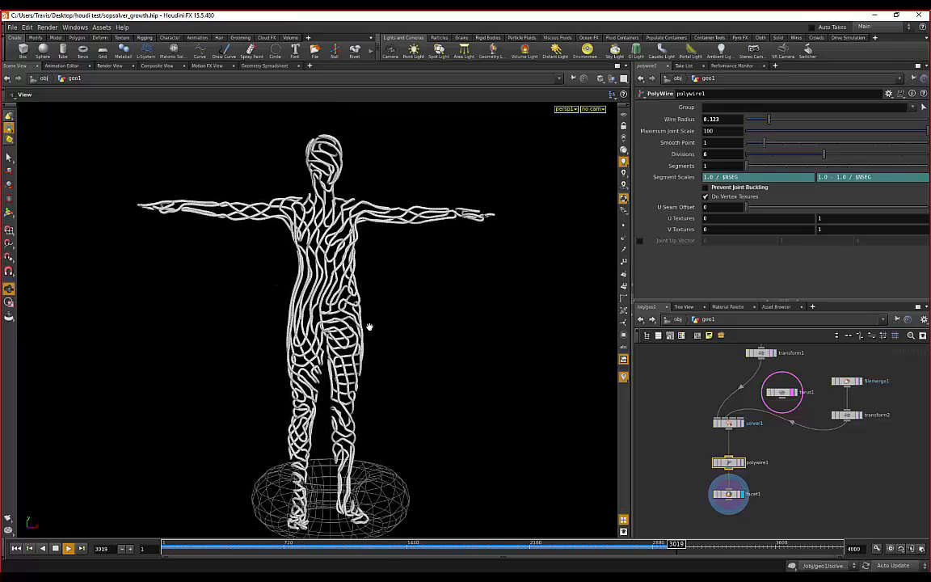
right_click_drag(370, 326, 390, 324)
left_click_drag(391, 323, 322, 300)
left_click_drag(240, 301, 242, 286)
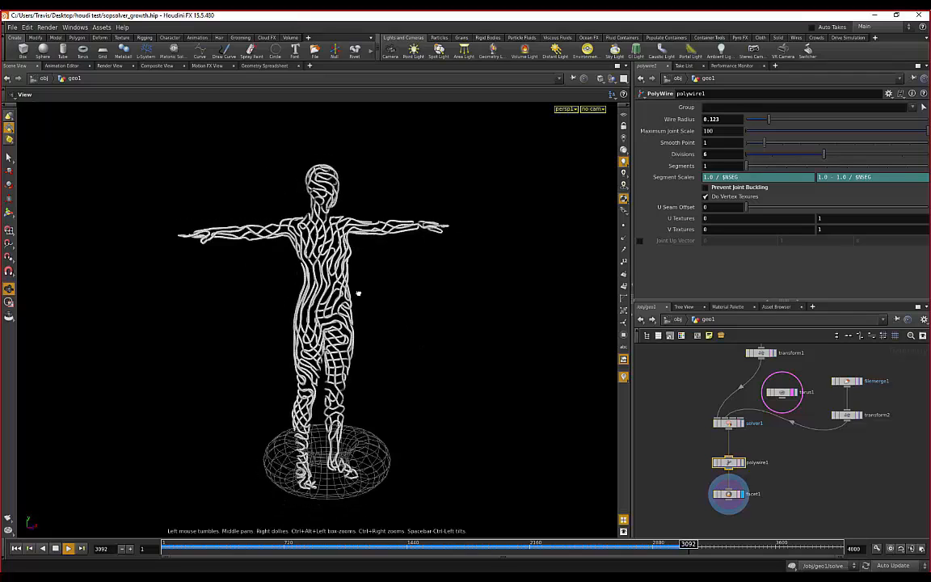
left_click_drag(358, 293, 365, 232)
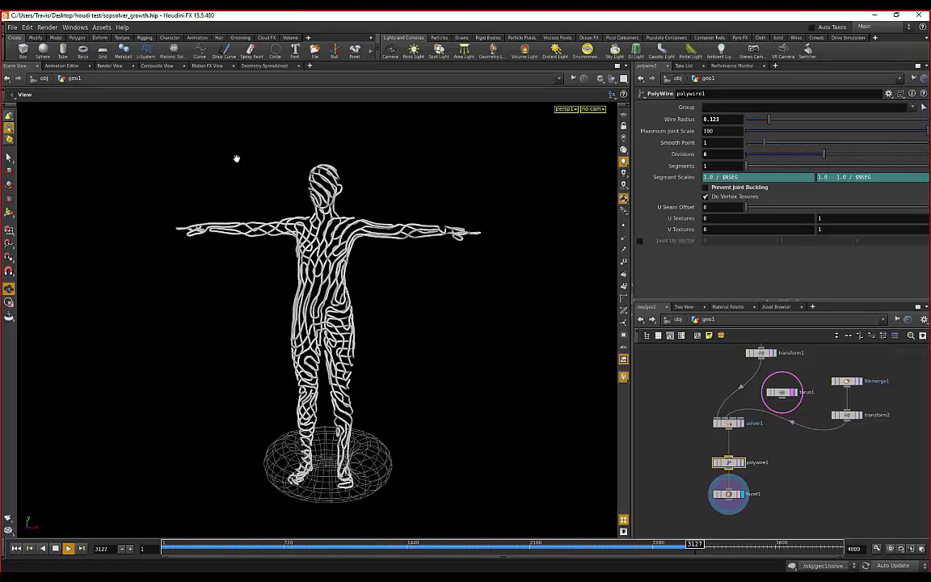
left_click_drag(242, 314, 384, 321)
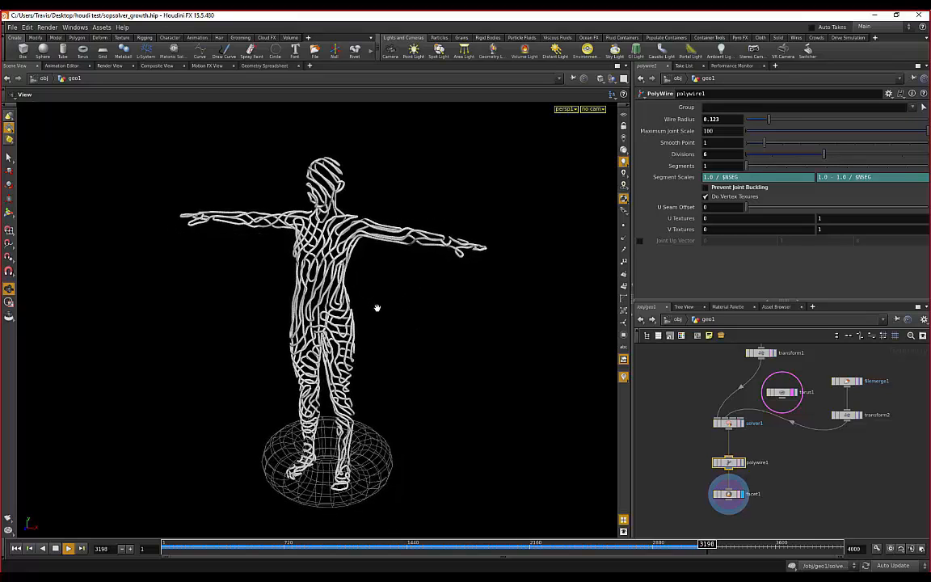
left_click_drag(227, 299, 335, 296)
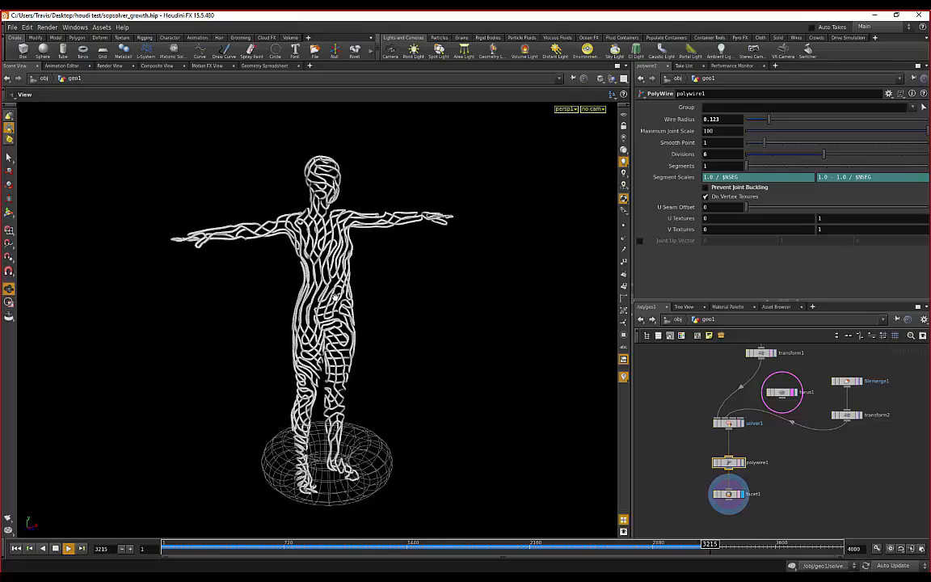
left_click_drag(233, 310, 409, 298)
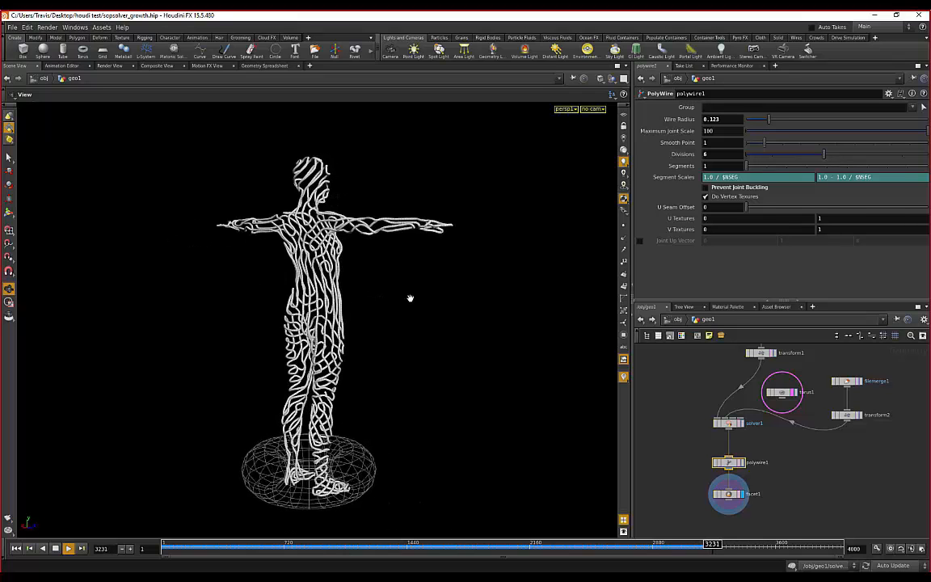
left_click_drag(495, 298, 225, 321)
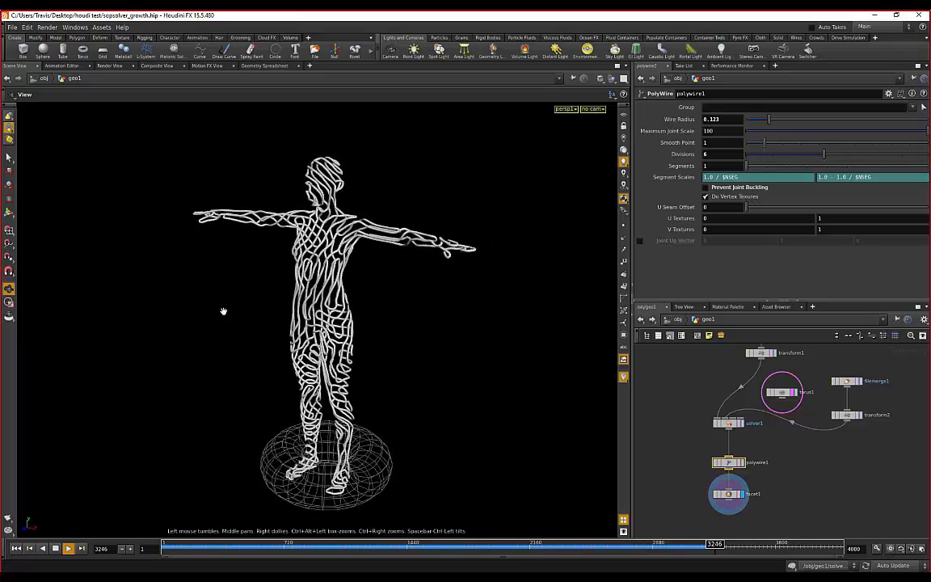
right_click_drag(351, 233, 407, 251)
mouse_move(407, 251)
left_mouse_down()
mouse_move(280, 251)
mouse_move(264, 237)
mouse_move(192, 254)
mouse_move(220, 236)
mouse_move(267, 231)
mouse_move(407, 257)
left_mouse_up()
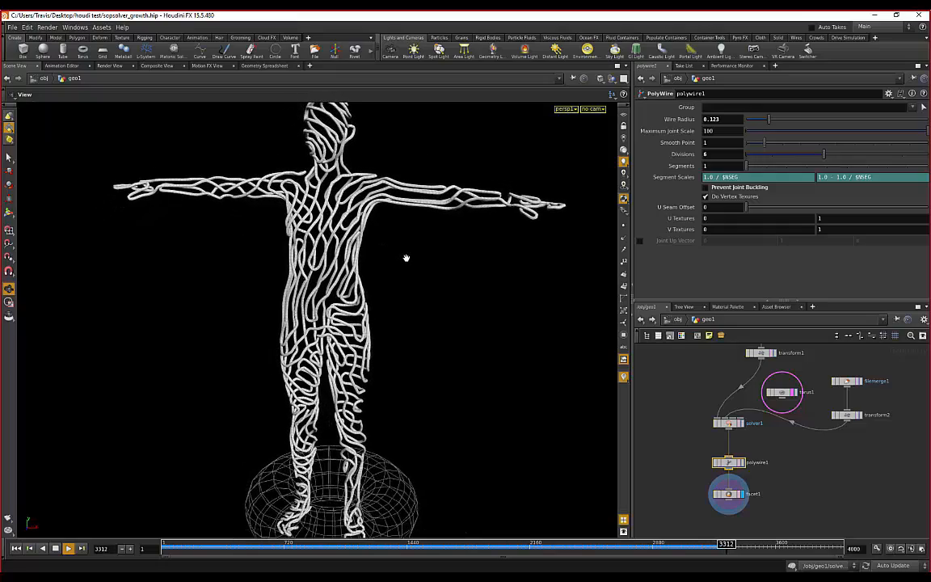
- Zoom in on the torso and torus from above, then pull back from the figure
scroll(406, 258, "down", 3)
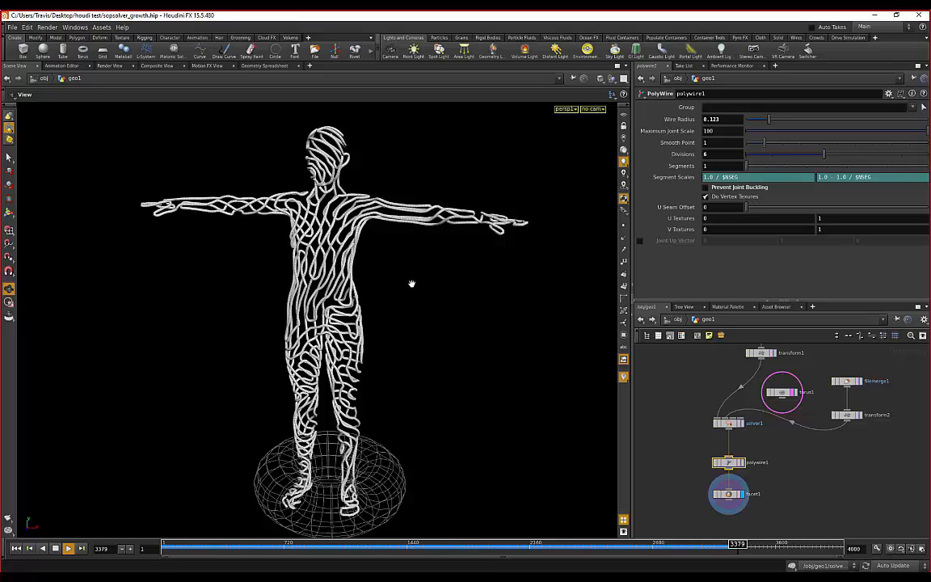
scroll(411, 284, "down", 1)
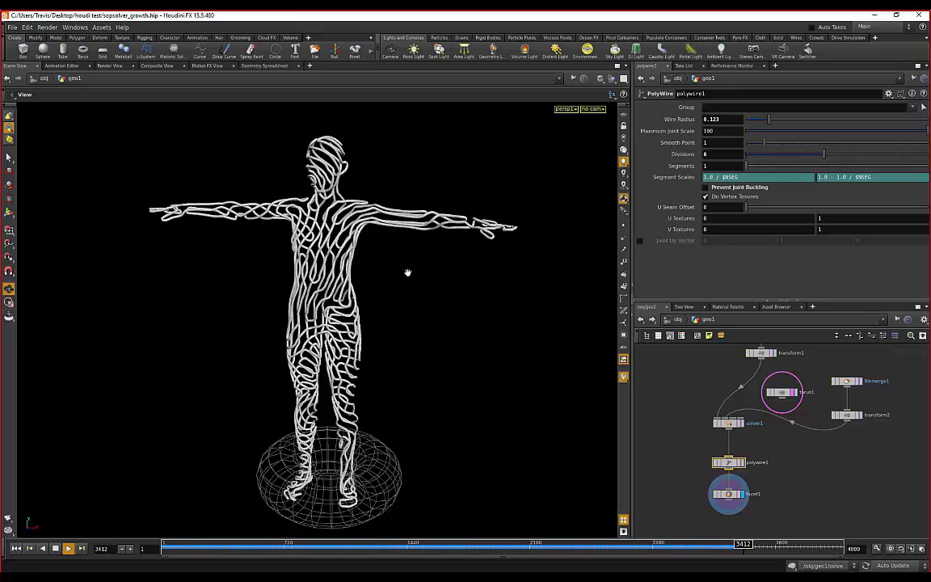
left_click_drag(223, 264, 258, 302)
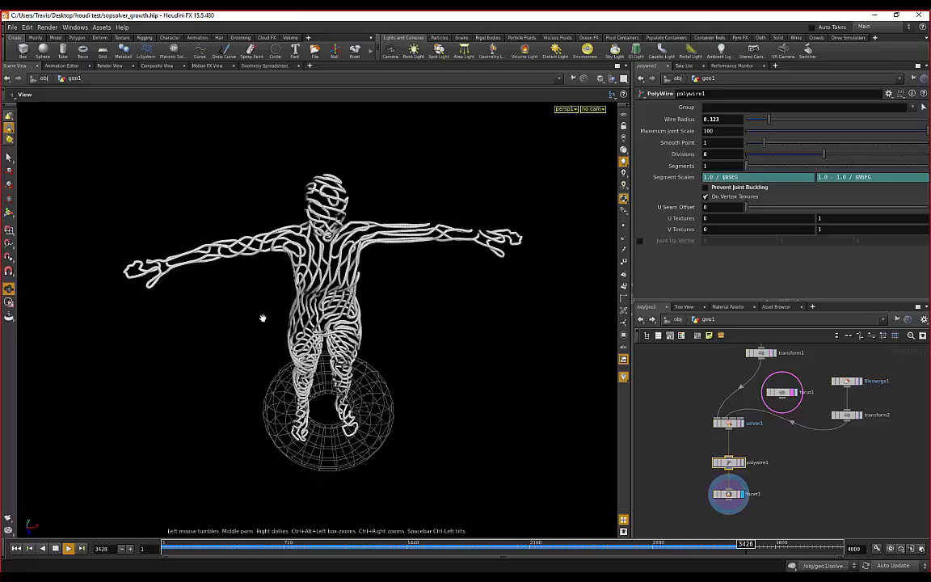
left_click_drag(206, 276, 234, 231)
scroll(234, 232, "up", 4)
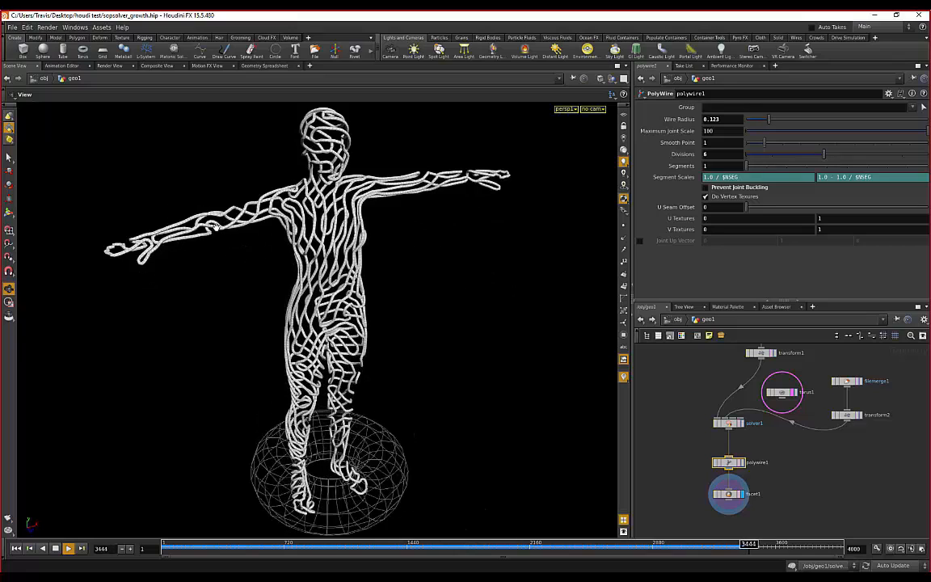
middle_click_drag(266, 298, 290, 328)
left_click_drag(204, 234, 354, 213)
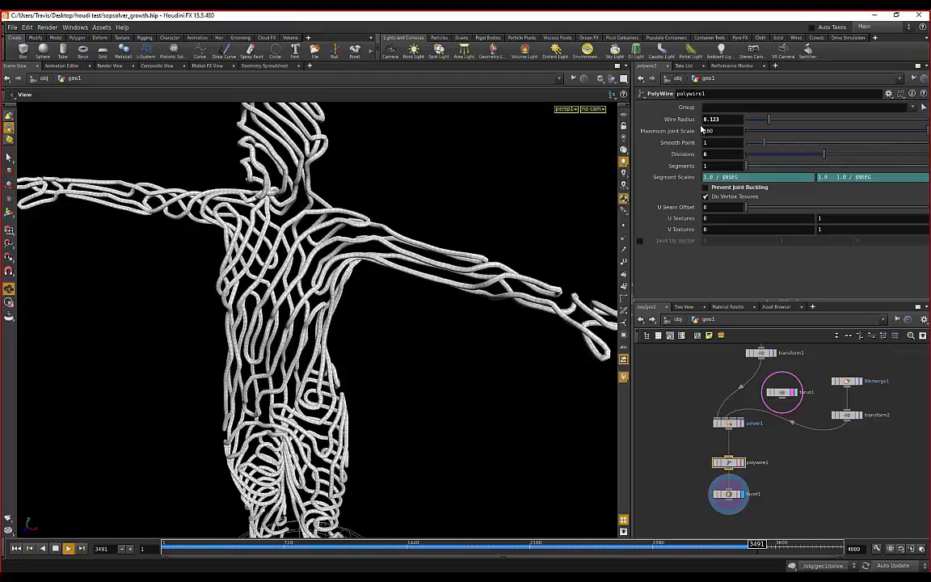
left_click_drag(377, 345, 329, 399)
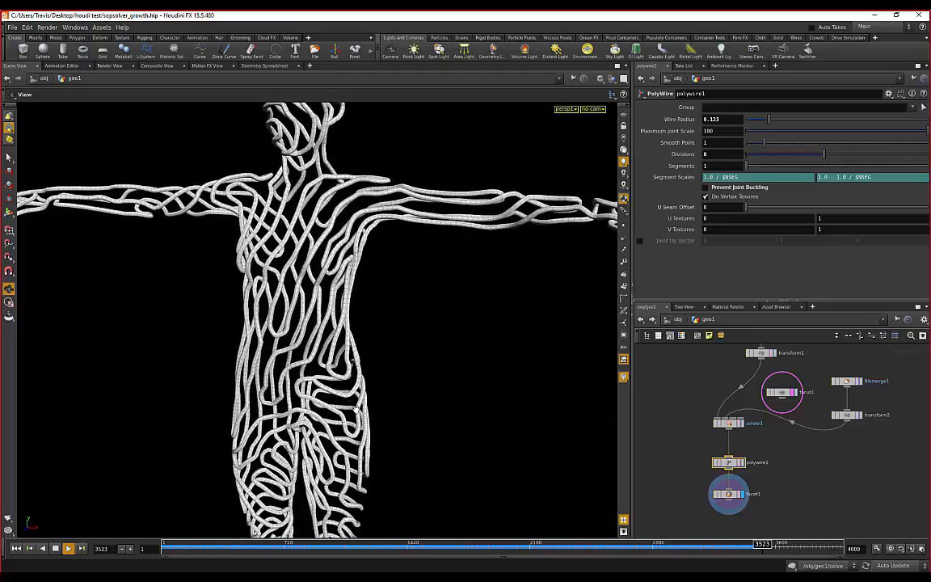
right_click_drag(357, 301, 247, 310)
left_click_drag(259, 298, 625, 177)
right_click_drag(480, 199, 714, 111)
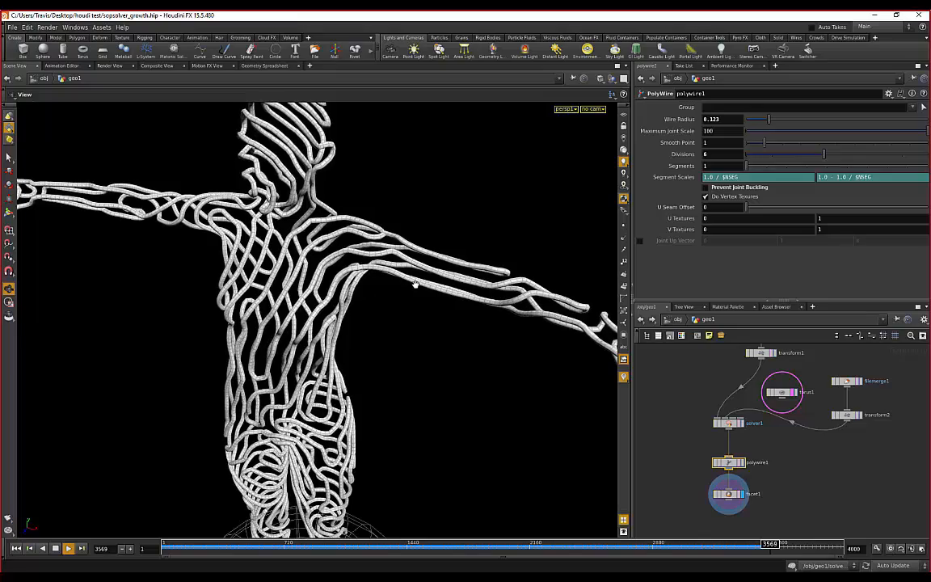
- Stop the playback at frame 3586 and zoom out to frame the whole figure and torus
left_click(54, 549)
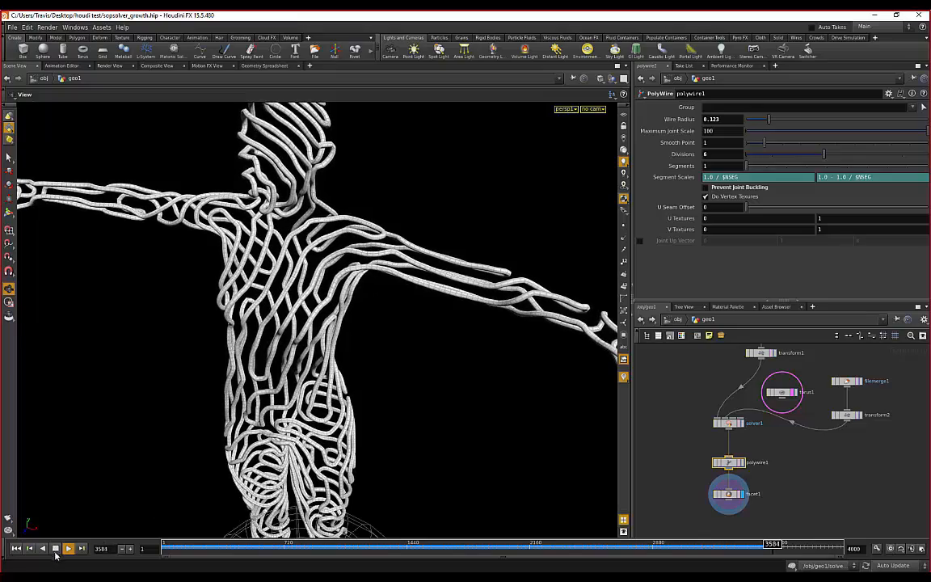
scroll(426, 409, "down", 2)
scroll(447, 361, "down", 1)
middle_click_drag(425, 410, 434, 346)
scroll(410, 365, "down", 1)
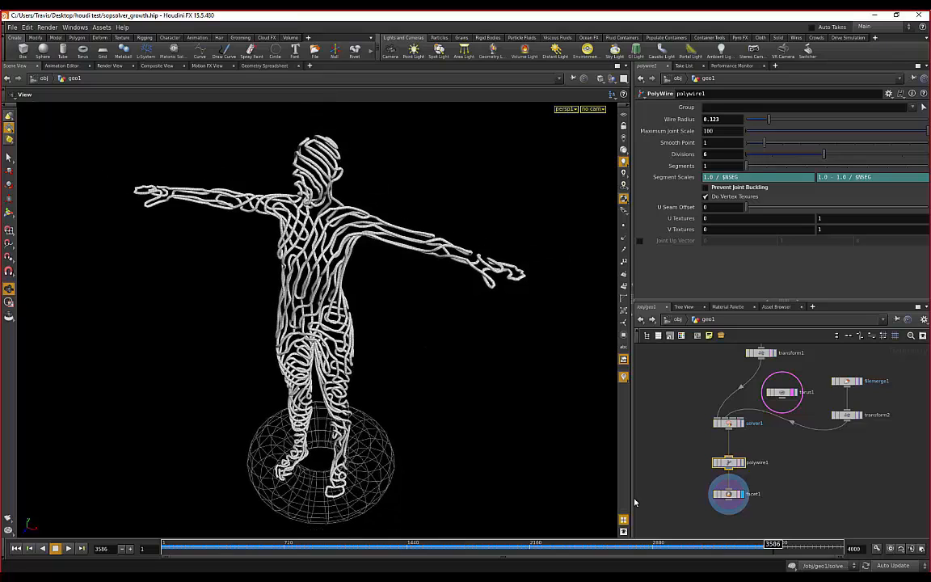
- Replay the growth from frame 1 and orbit in on the torus as the wire starts
left_click(17, 548)
left_click(68, 549)
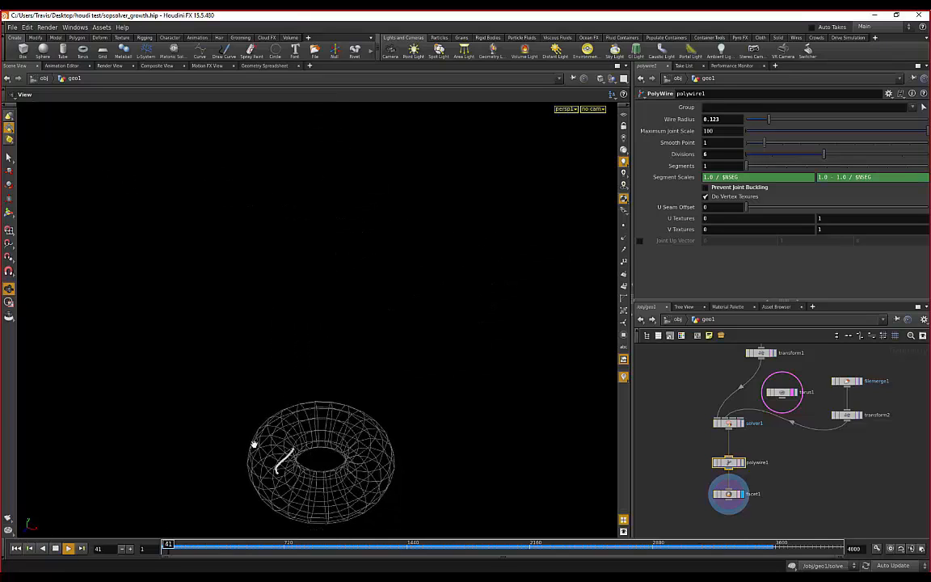
left_click_drag(375, 318, 414, 298)
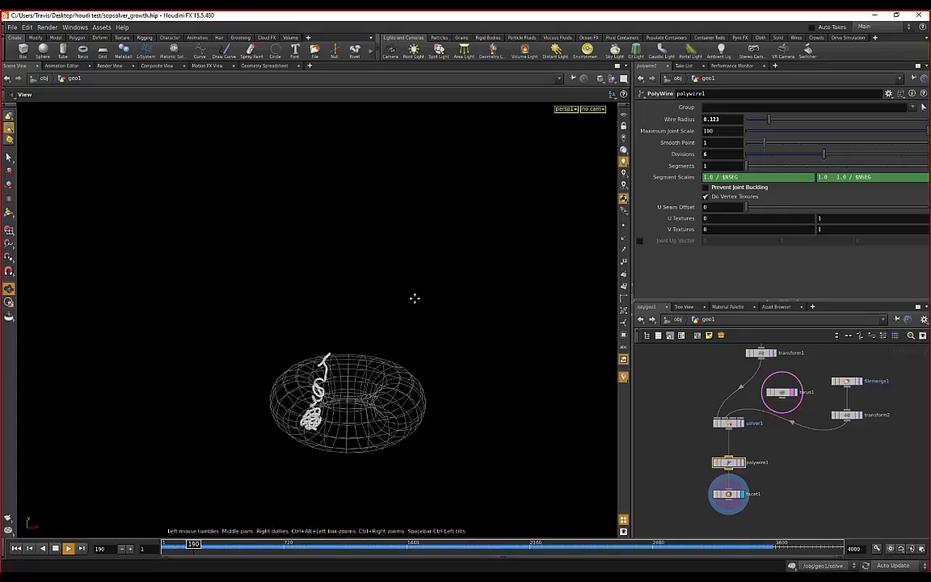
right_click_drag(415, 298, 357, 320)
middle_click_drag(357, 320, 264, 245)
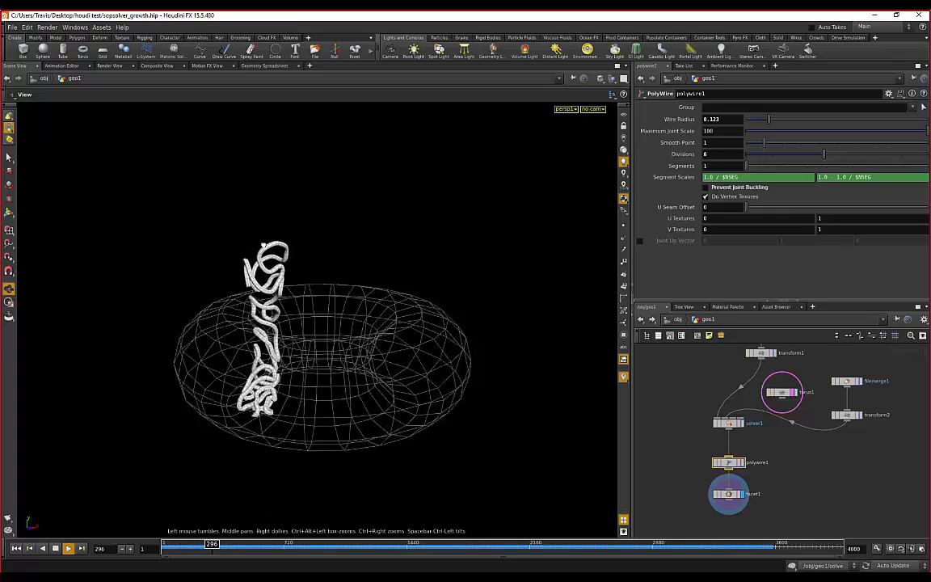
left_click_drag(263, 245, 353, 256)
middle_click_drag(353, 255, 395, 259)
left_click_drag(412, 258, 394, 274)
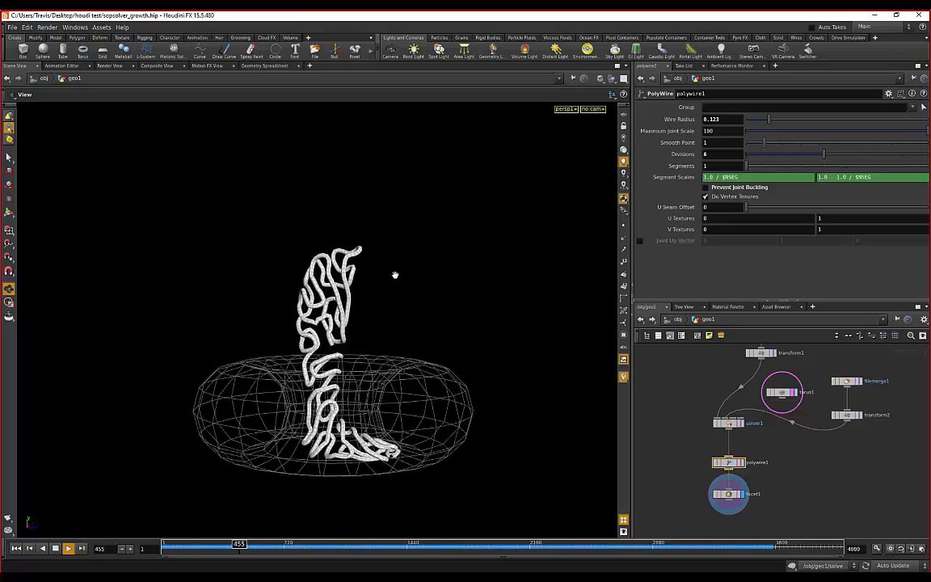
- Reframe and orbit around the wire rising through the leg, then zoom the network toward solver1
right_click_drag(395, 275, 408, 268)
left_click_drag(409, 268, 455, 255)
middle_click_drag(455, 255, 393, 267)
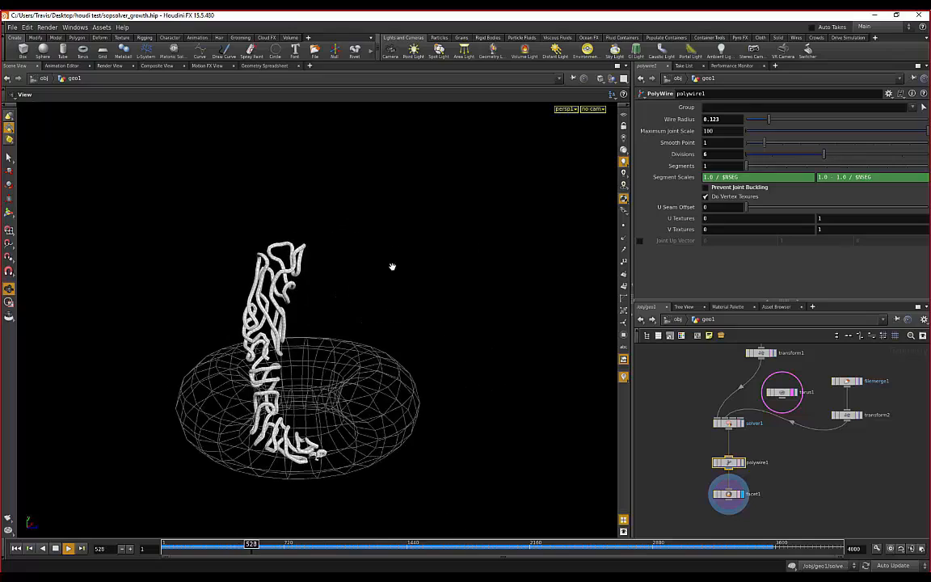
right_click_drag(392, 266, 342, 266)
middle_click_drag(342, 266, 374, 283)
right_click_drag(374, 282, 295, 220)
left_click_drag(295, 221, 342, 214)
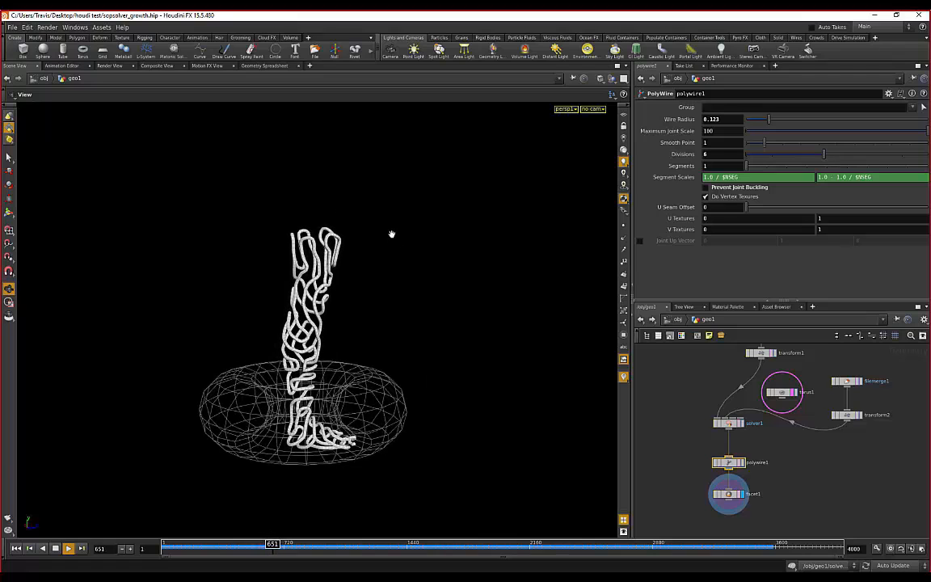
left_click_drag(432, 217, 261, 206)
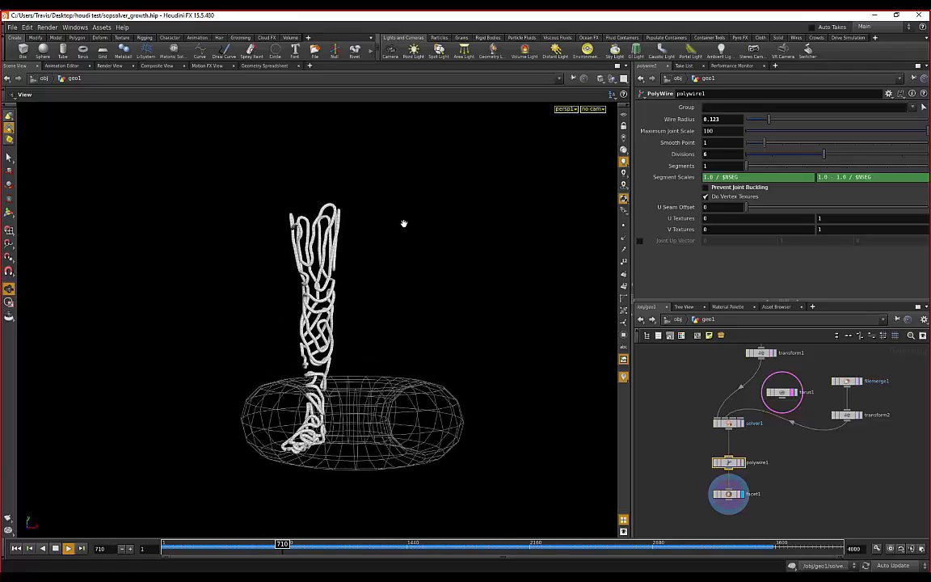
left_click_drag(404, 222, 339, 254)
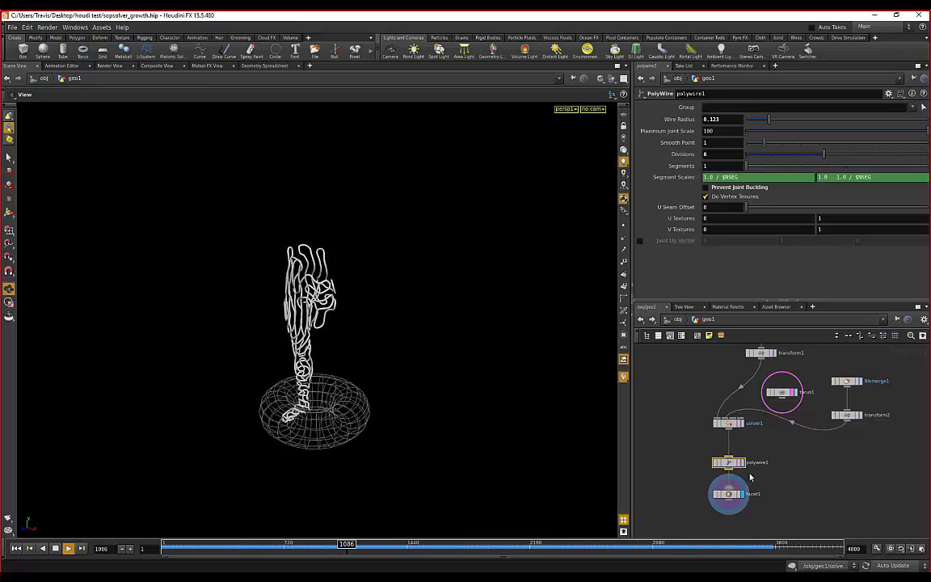
scroll(743, 430, "up", 2)
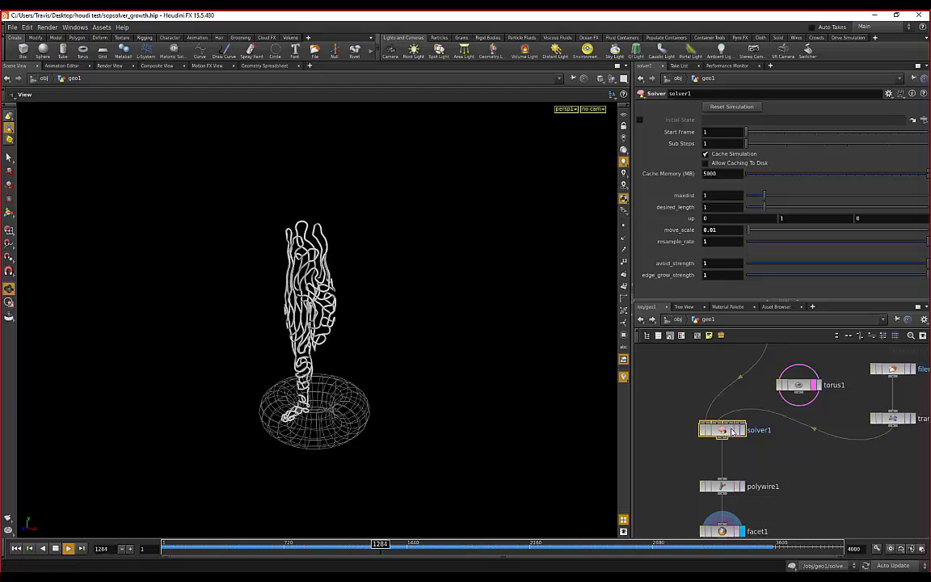
- Dive into solver1 to review the ray1 projection settings, then return to geo1
double_click(731, 431)
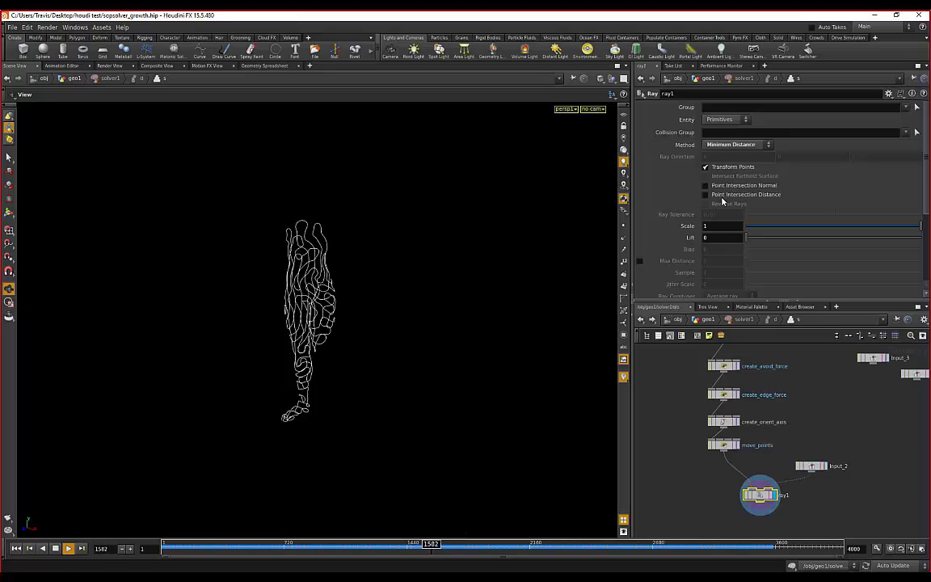
scroll(676, 214, "down", 3)
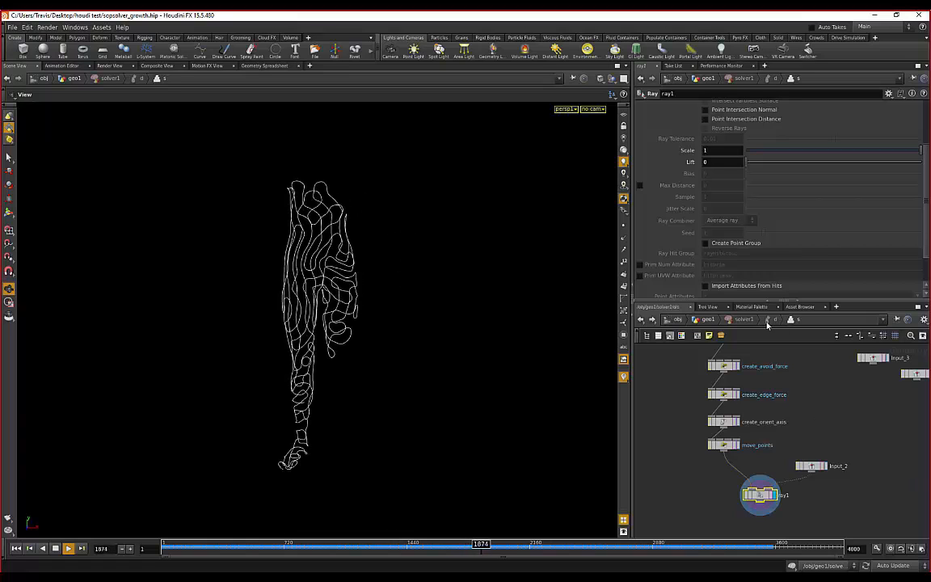
left_click(707, 319)
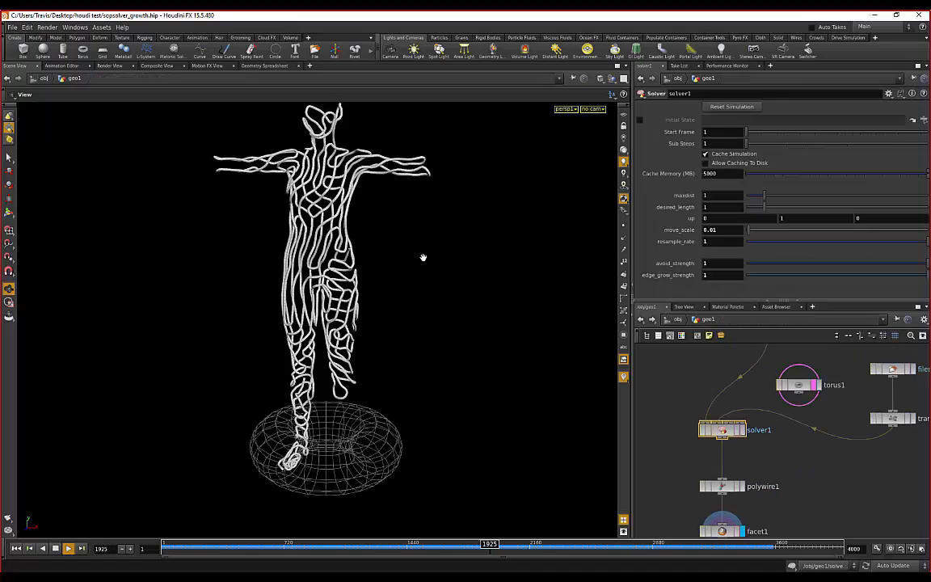
left_click_drag(423, 257, 472, 266)
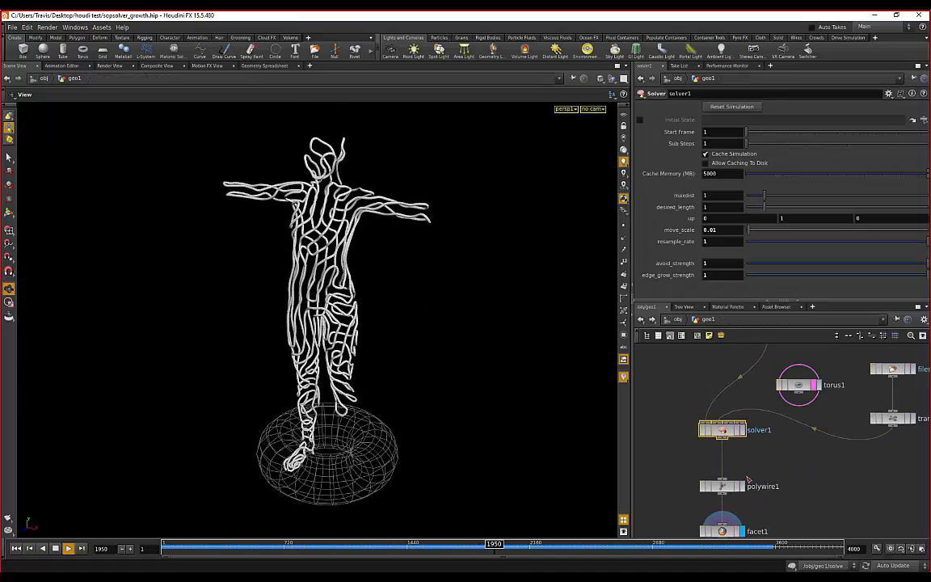
middle_click_drag(764, 455, 758, 462)
- Re-enter solver1 and pan the network past Prev_Frame toward resample1
double_click(721, 434)
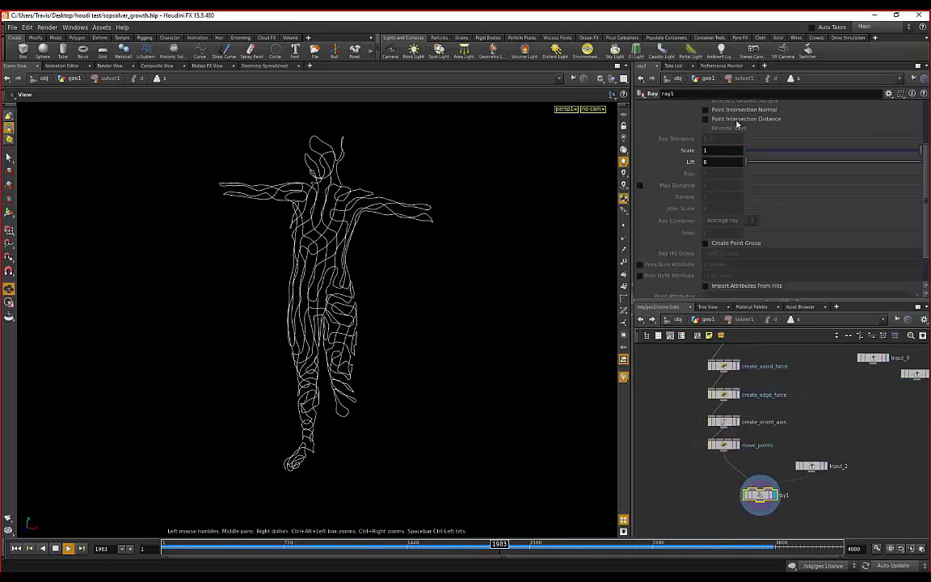
scroll(737, 123, "up", 4)
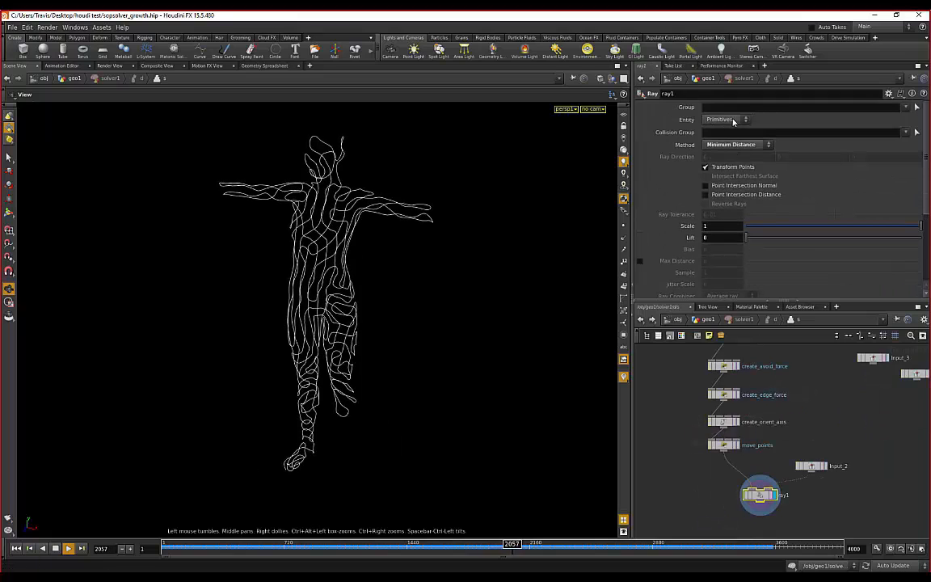
scroll(790, 168, "down", 1)
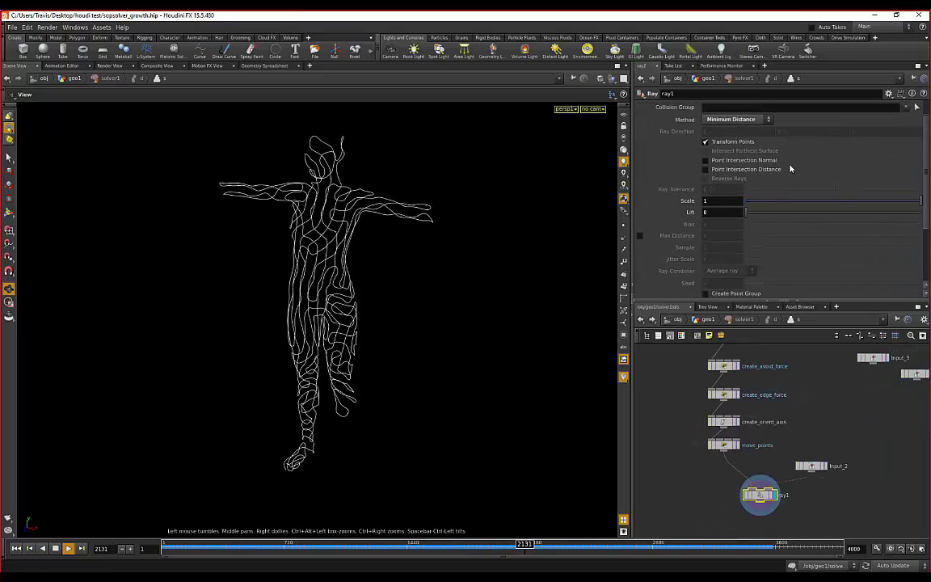
scroll(790, 168, "down", 4)
scroll(789, 170, "up", 5)
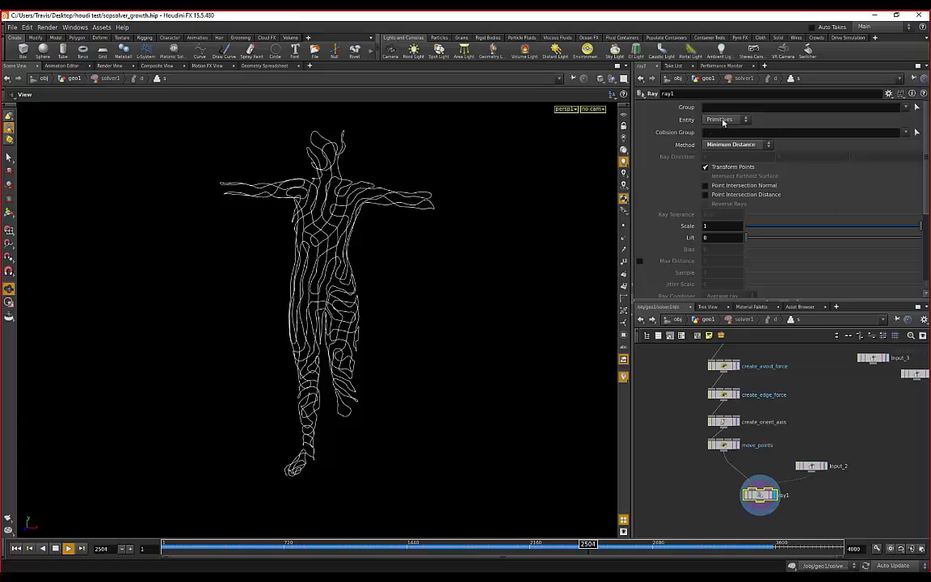
middle_click_drag(799, 408, 790, 432)
scroll(789, 429, "down", 1)
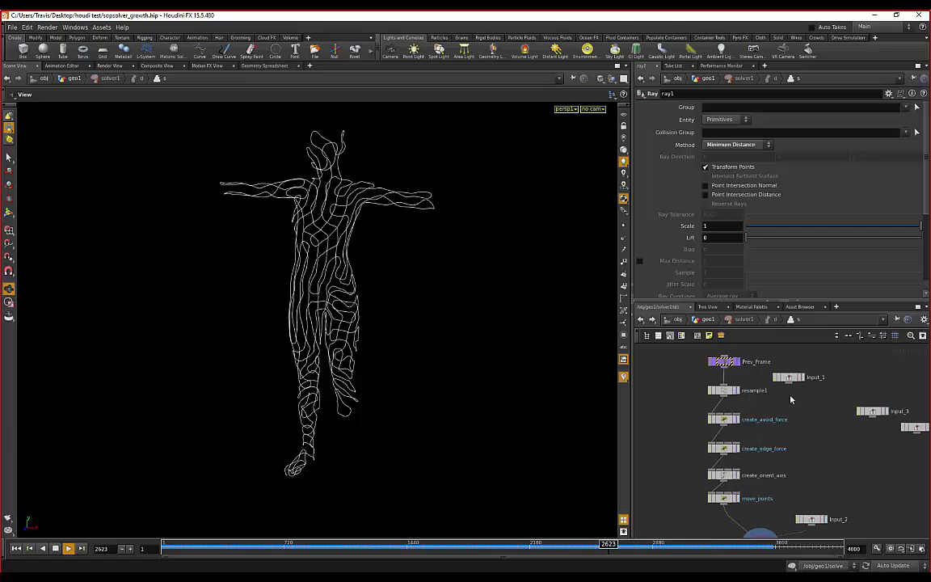
scroll(768, 420, "up", 2)
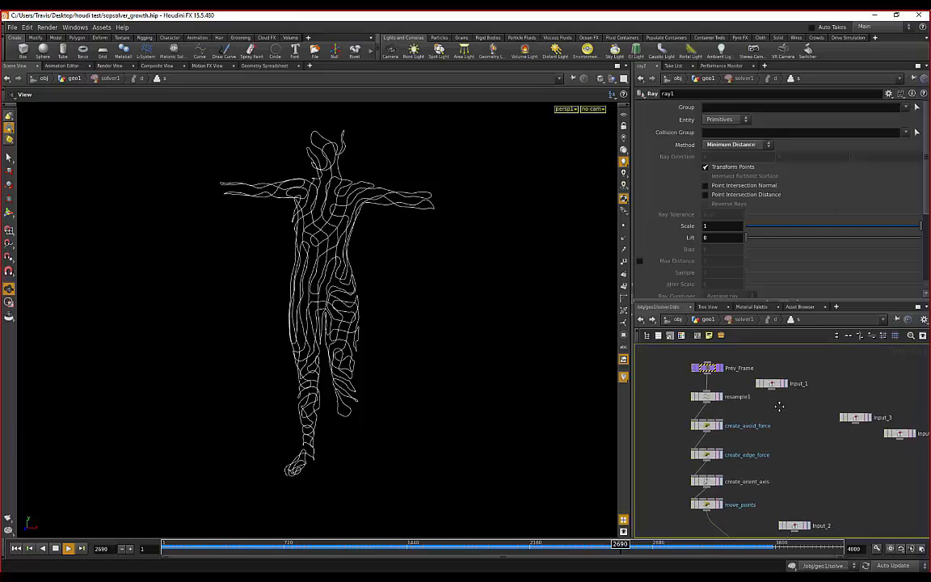
middle_click_drag(784, 413, 764, 412)
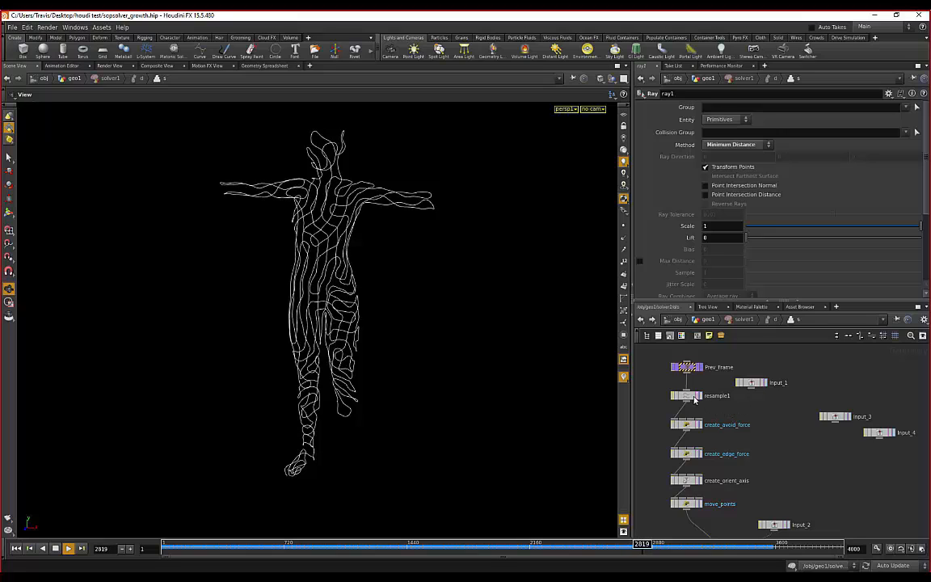
scroll(692, 399, "up", 1)
scroll(692, 399, "up", 2)
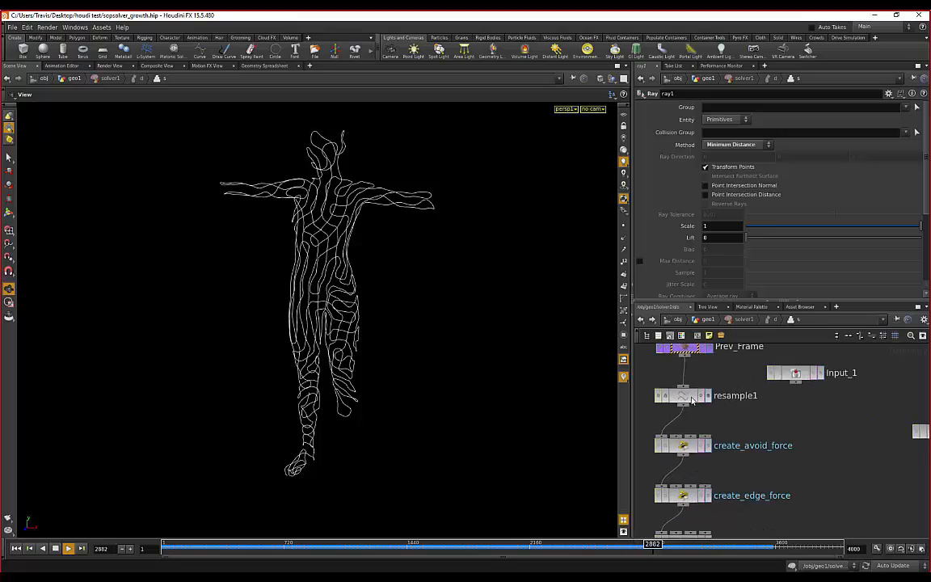
- Show resample1's parameters, stop growth at frame 3826 and zoom in on the figure
left_click(693, 399)
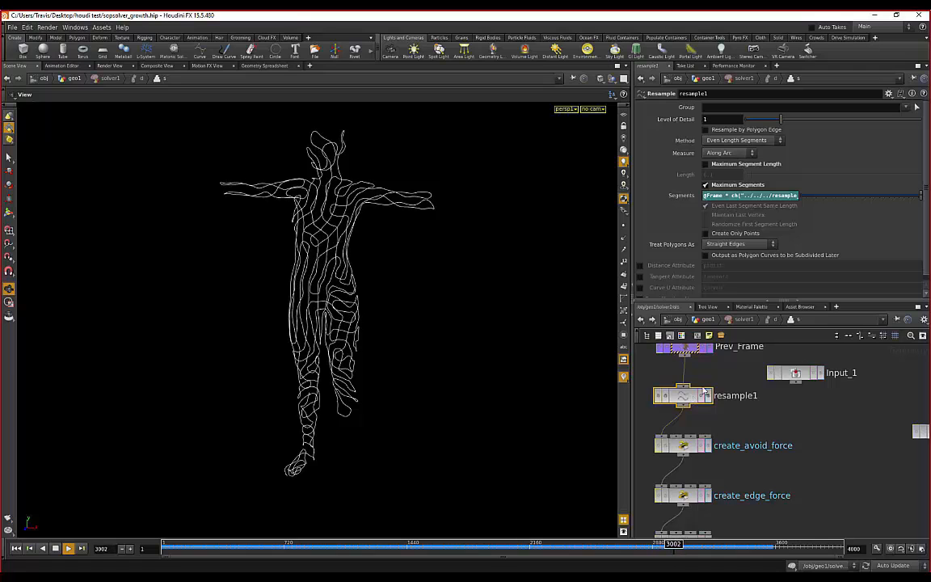
scroll(849, 233, "down", 1)
scroll(849, 232, "up", 1)
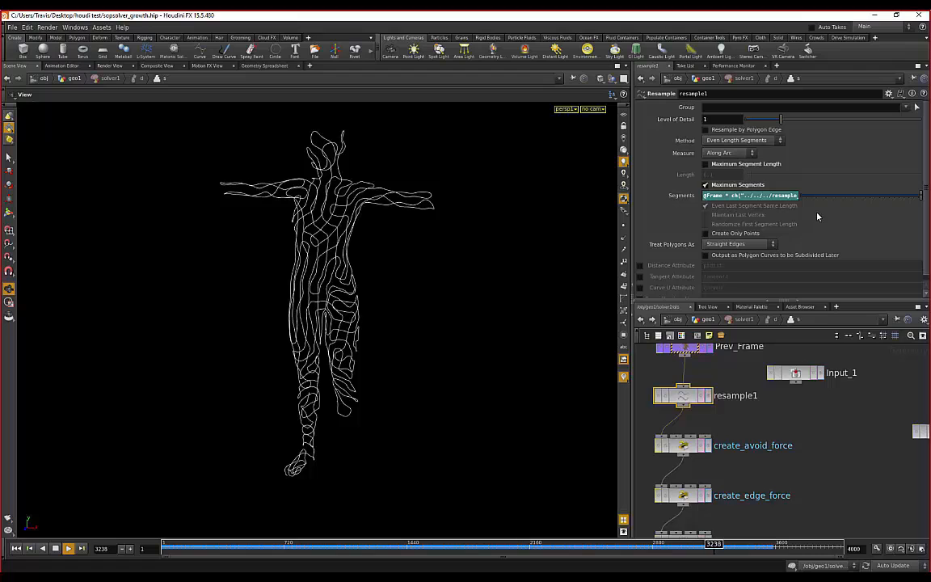
scroll(765, 419, "down", 5)
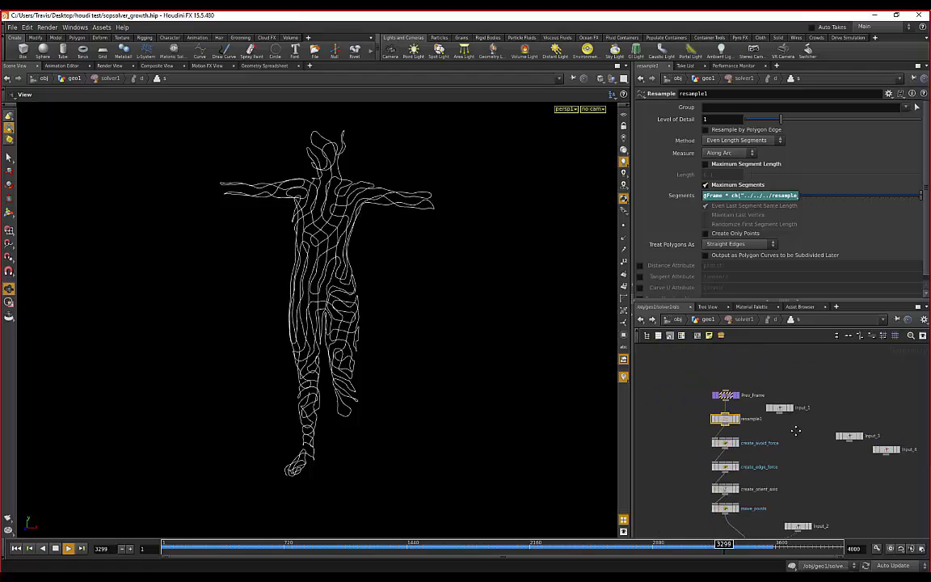
scroll(764, 419, "down", 2)
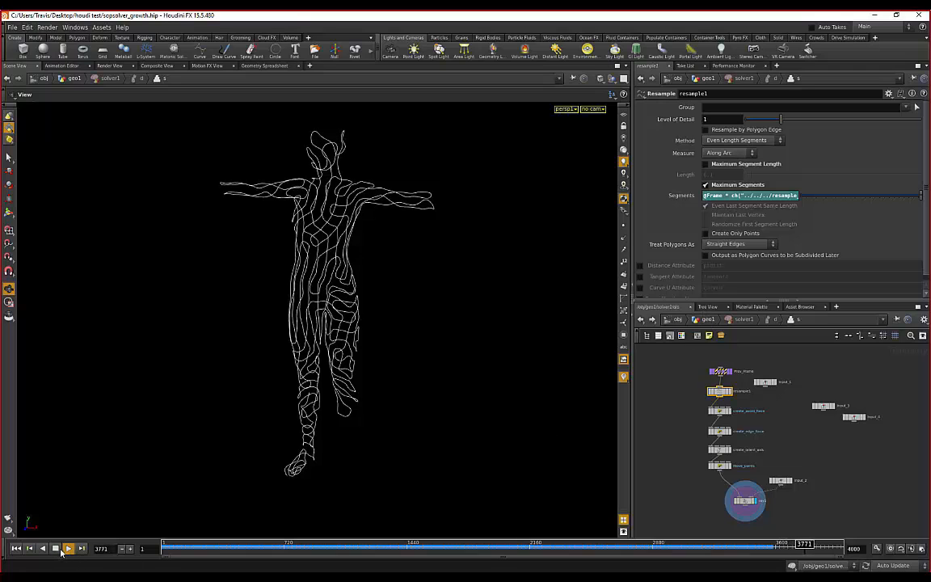
left_click(55, 548)
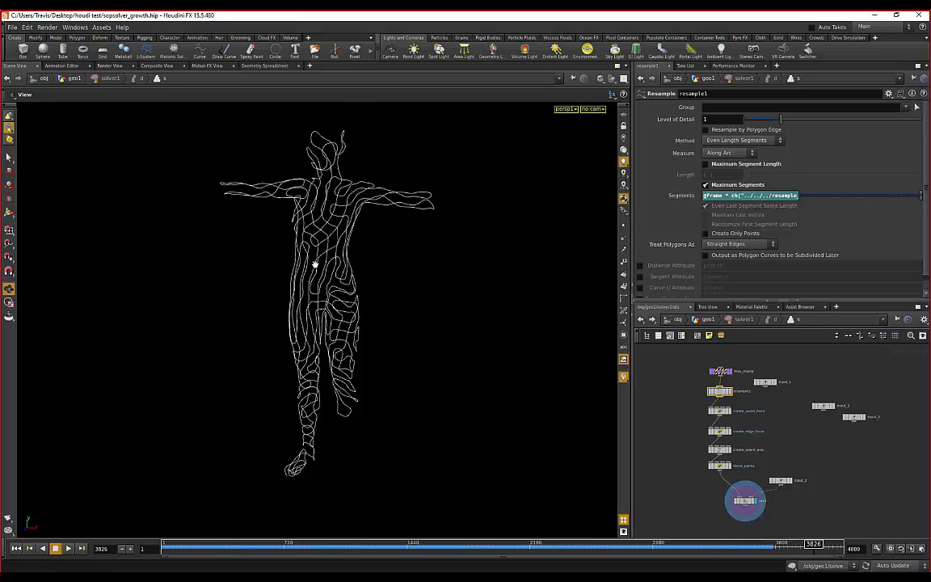
scroll(314, 264, "up", 3)
left_click_drag(251, 360, 453, 283)
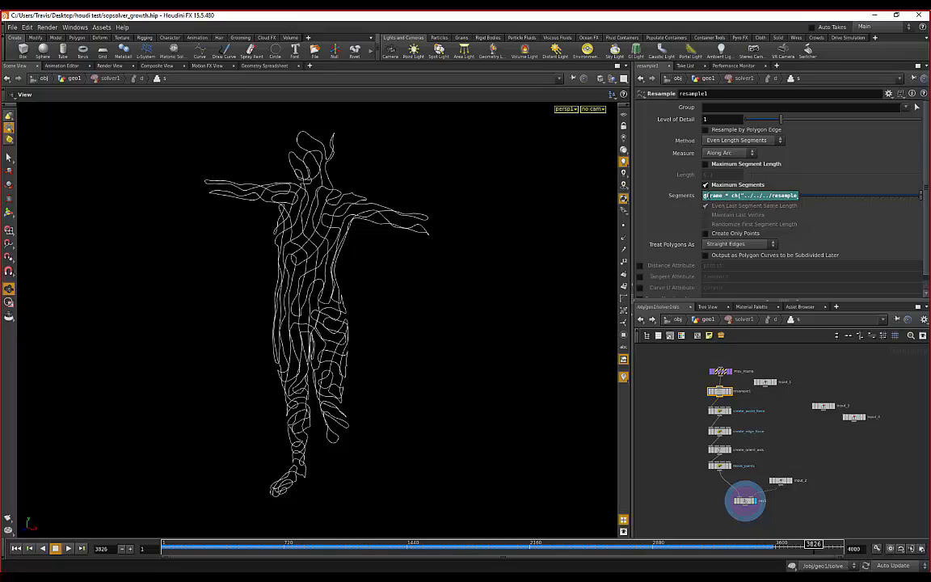
- Read the Segments expression ch("../../../resample_rate"), then tumble and pan the figure
left_click_drag(705, 197, 827, 196)
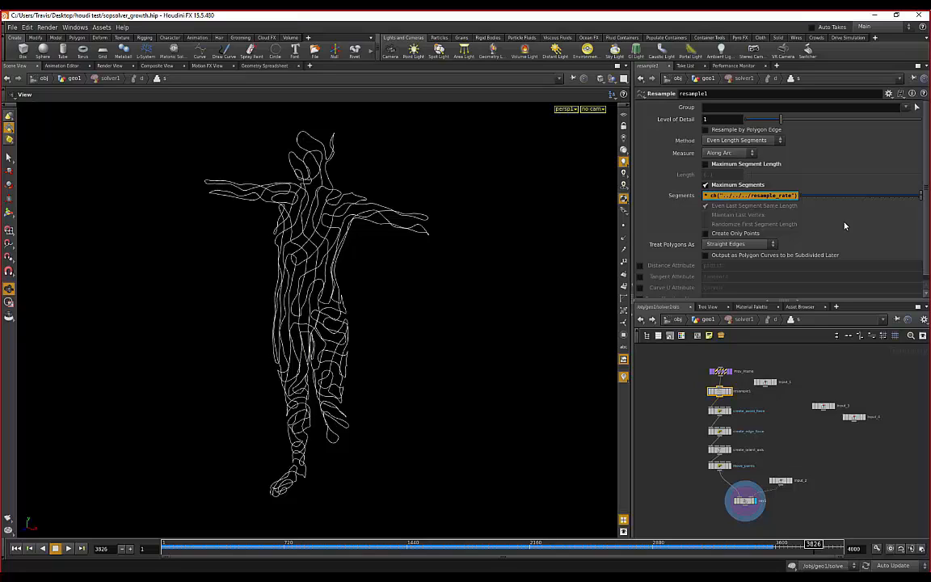
left_click(827, 375)
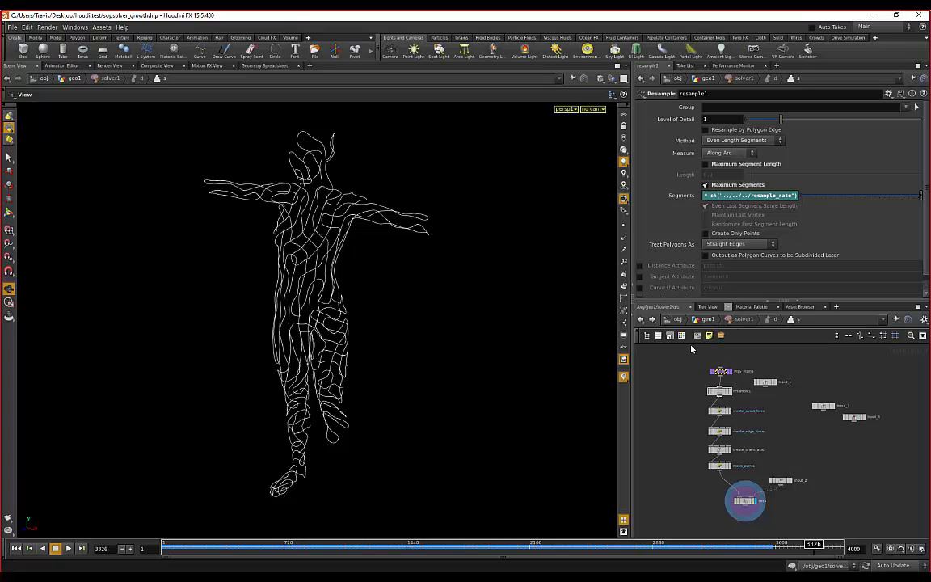
left_click_drag(238, 267, 220, 315)
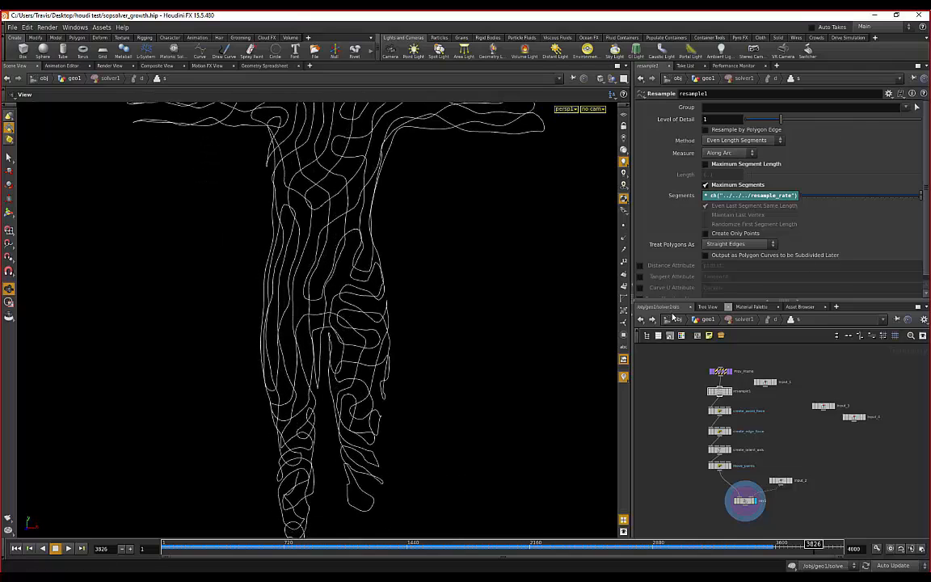
middle_click_drag(374, 214, 394, 289)
right_click_drag(395, 288, 366, 260)
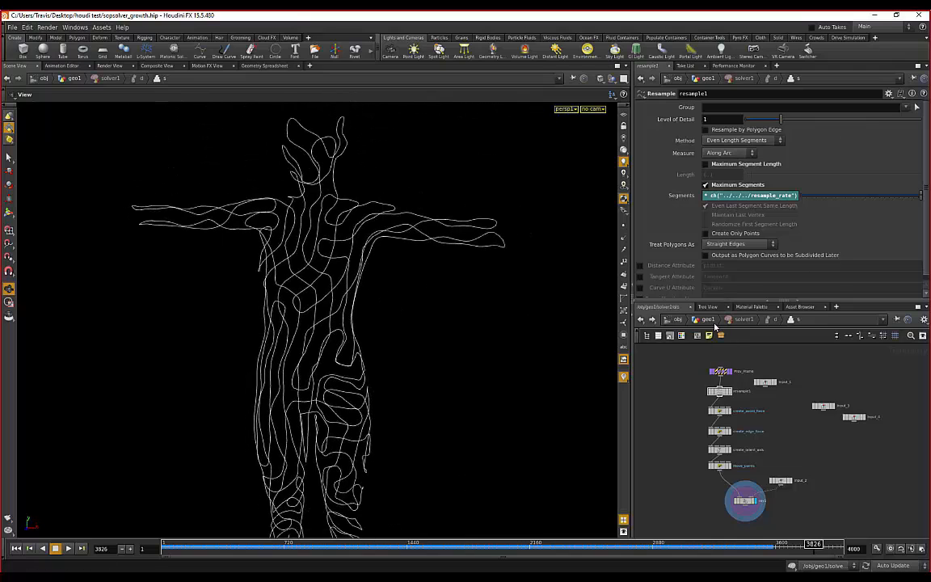
- Return to the geo1 network and zoom out to see the tube-wire body and torus
left_click(706, 320)
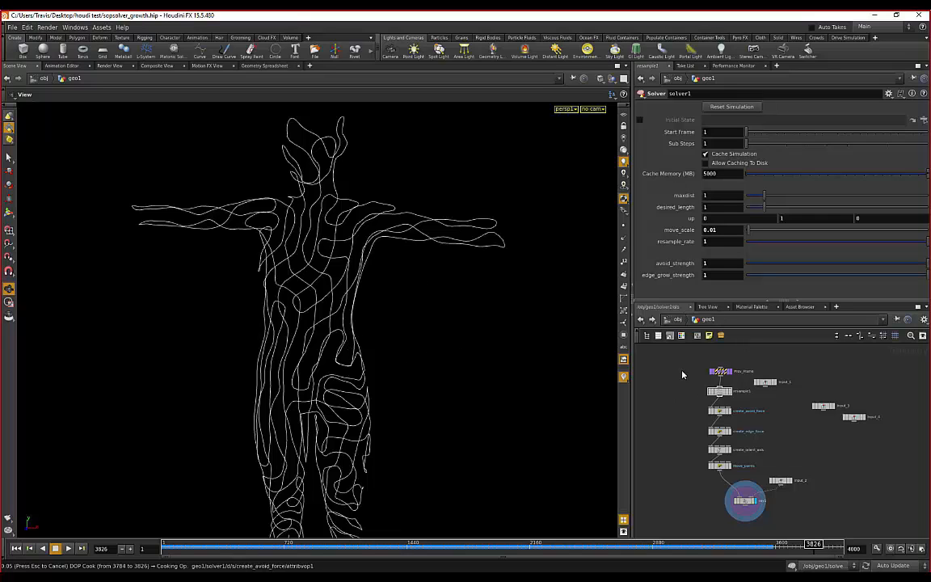
scroll(303, 300, "down", 2)
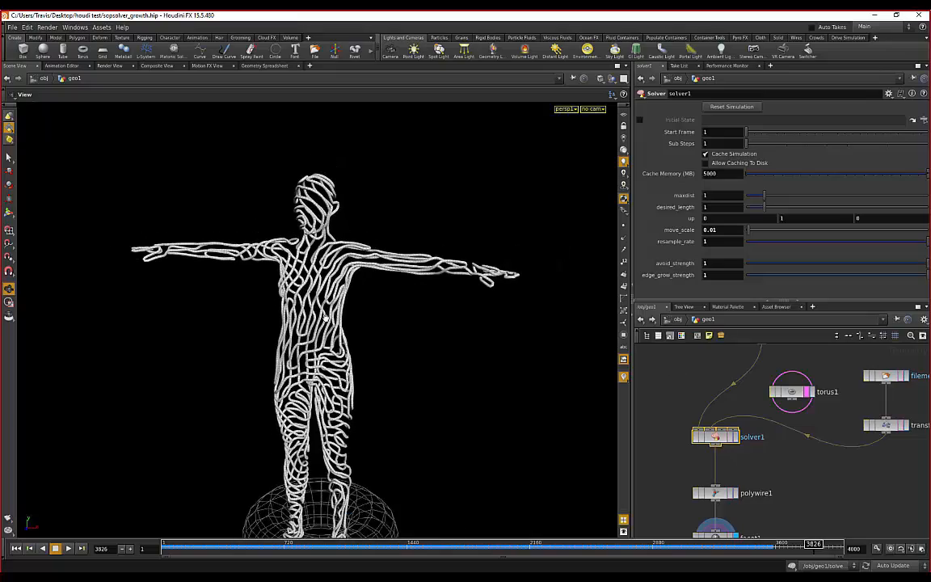
left_click_drag(260, 317, 235, 231)
scroll(327, 273, "up", 3)
right_click_drag(236, 231, 385, 265)
left_click_drag(384, 265, 404, 253)
scroll(388, 247, "up", 1)
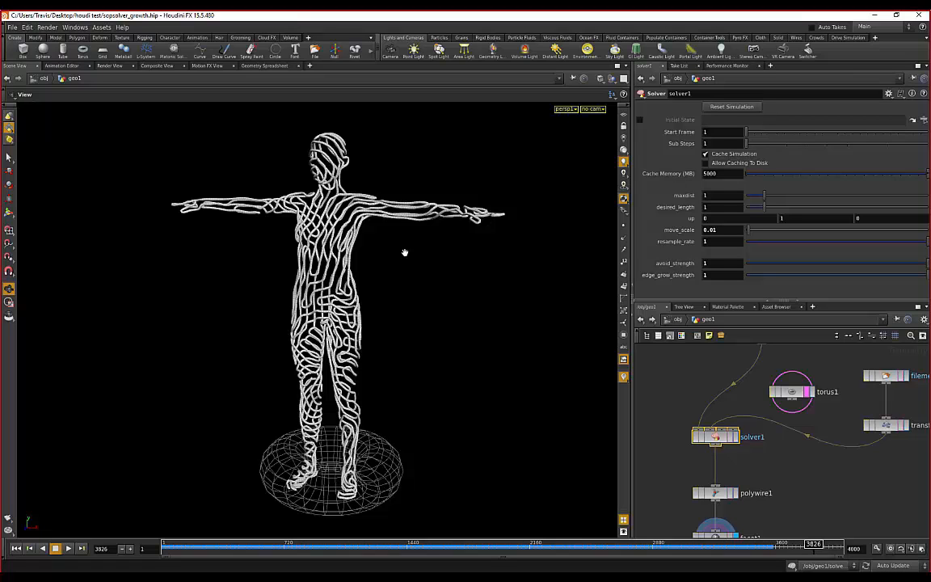
- Orbit and dolly in on the polywire tubes from side and three-quarter angles
left_click_drag(379, 255, 428, 260)
left_click_drag(382, 232, 419, 251)
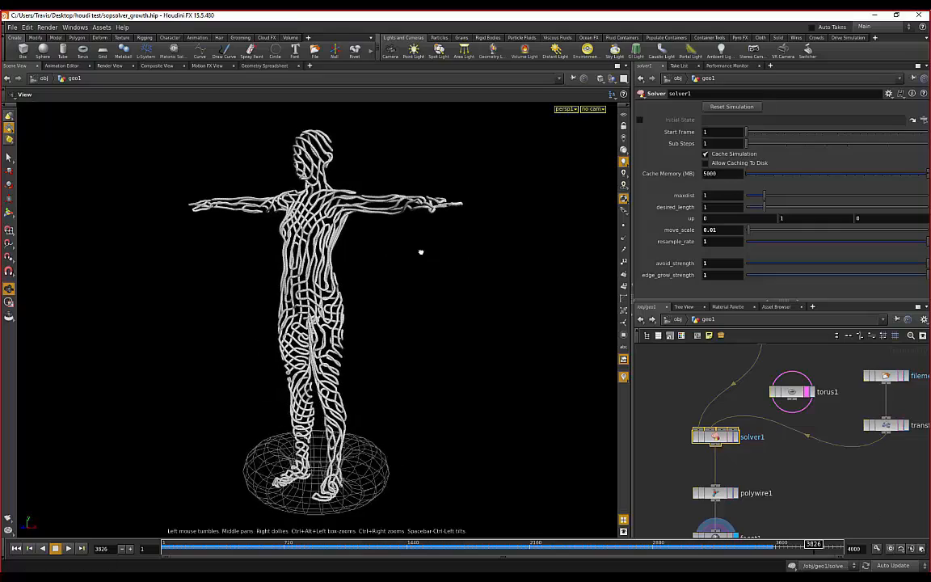
right_click_drag(419, 251, 322, 219)
left_click_drag(431, 241, 383, 252)
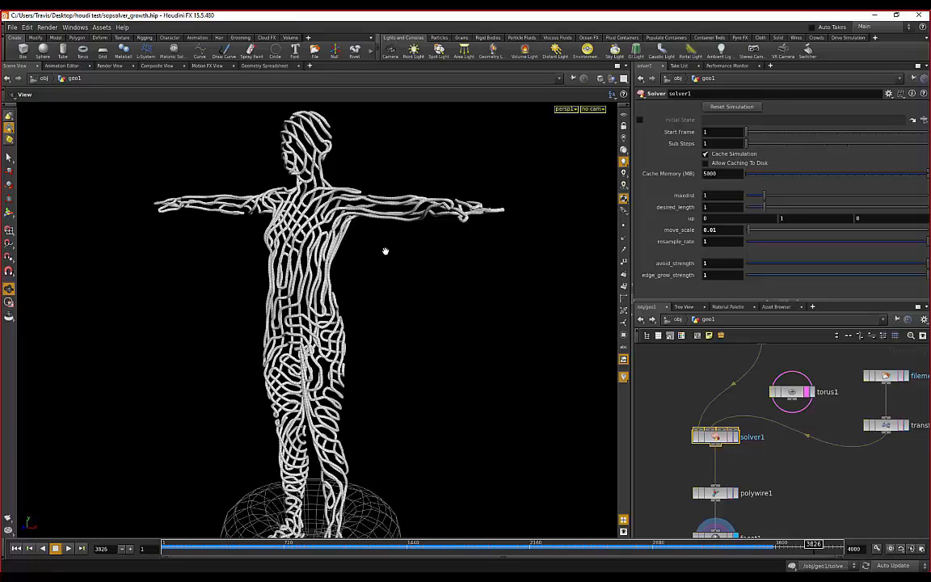
left_click_drag(415, 277, 345, 295)
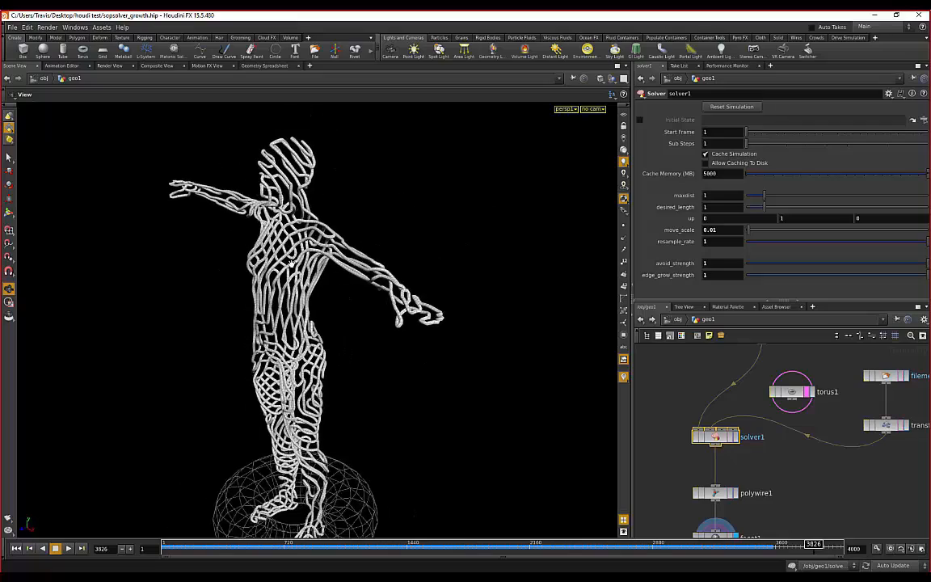
right_click_drag(345, 296, 311, 271)
left_click_drag(311, 272, 346, 278)
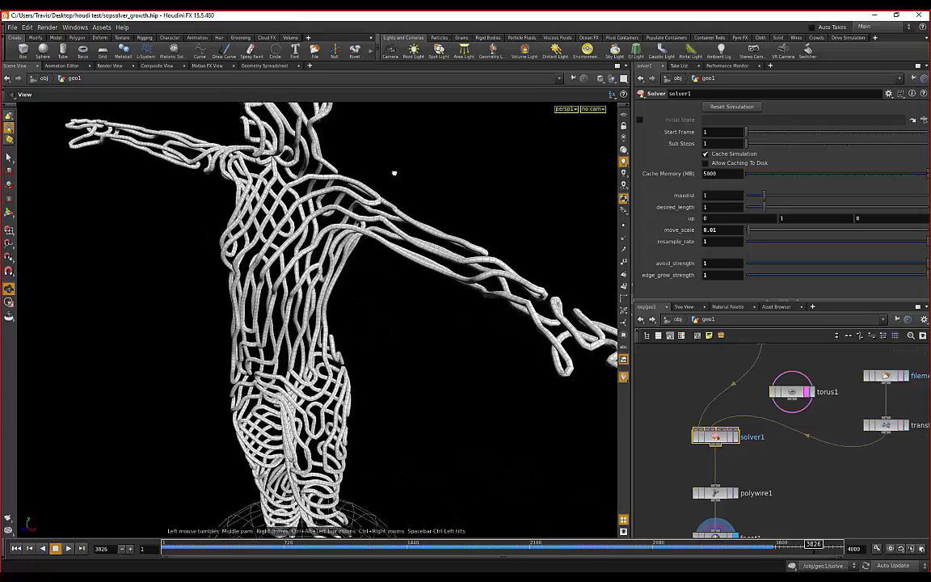
left_click_drag(393, 172, 380, 202)
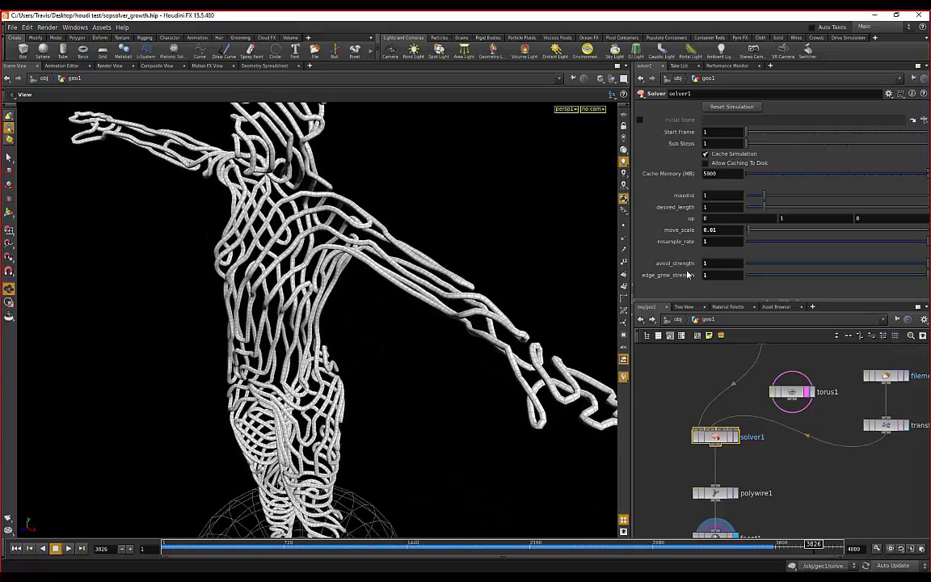
- Switch the viewport to editing facet1's geometry via Geometry > Edit Geometry
right_click(331, 246)
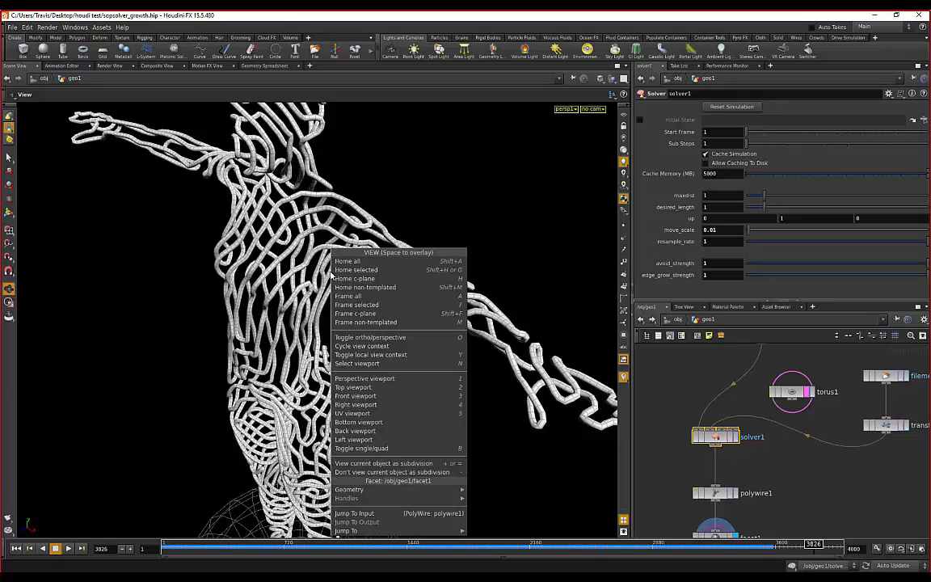
mouse_move(424, 491)
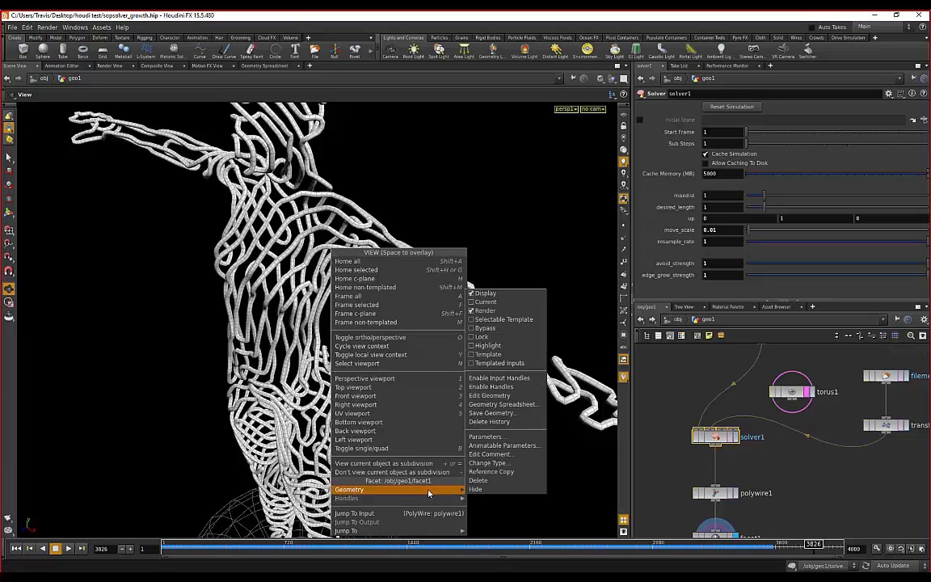
left_click(489, 395)
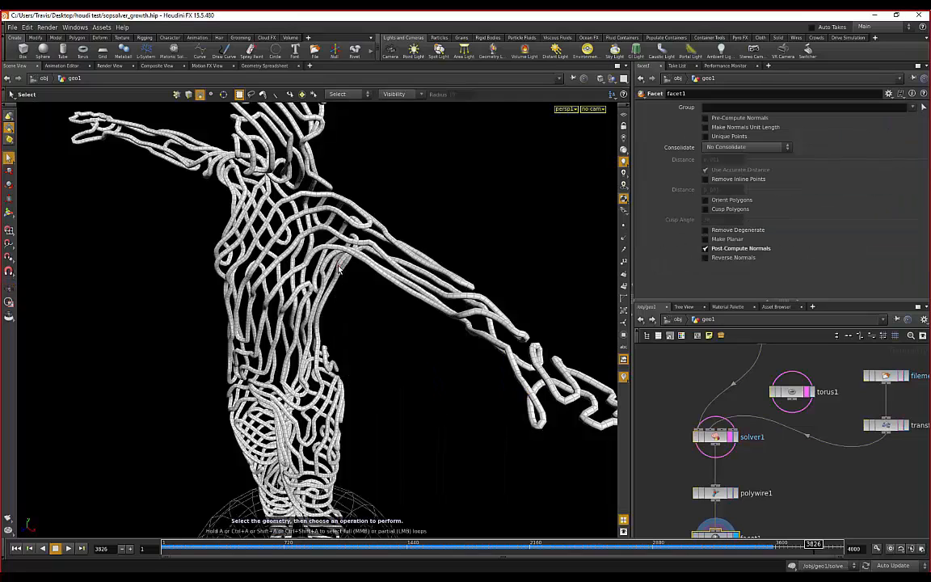
- Start a Save Geometry for facet1 with the .obj output format, and move the dialog aside
right_click(339, 267)
mouse_move(380, 363)
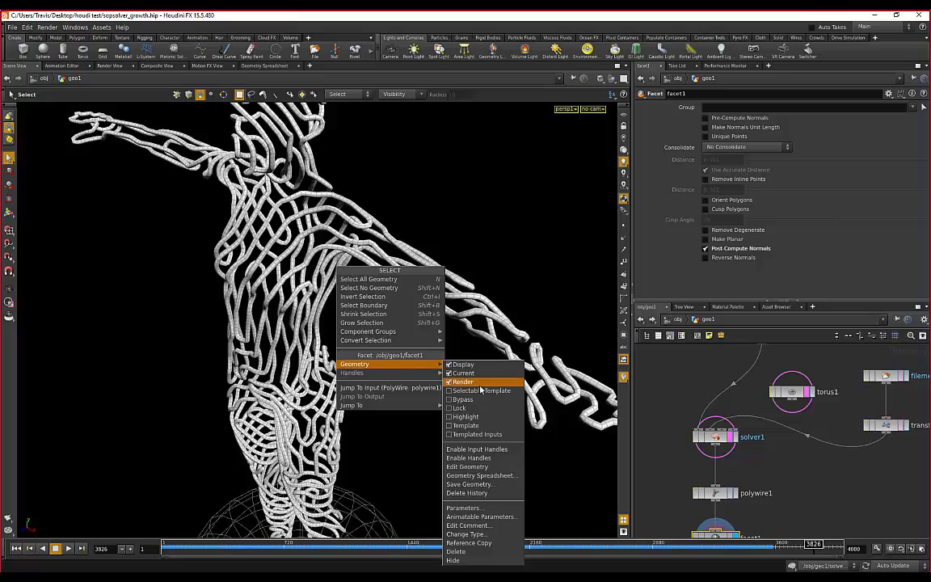
left_click(470, 485)
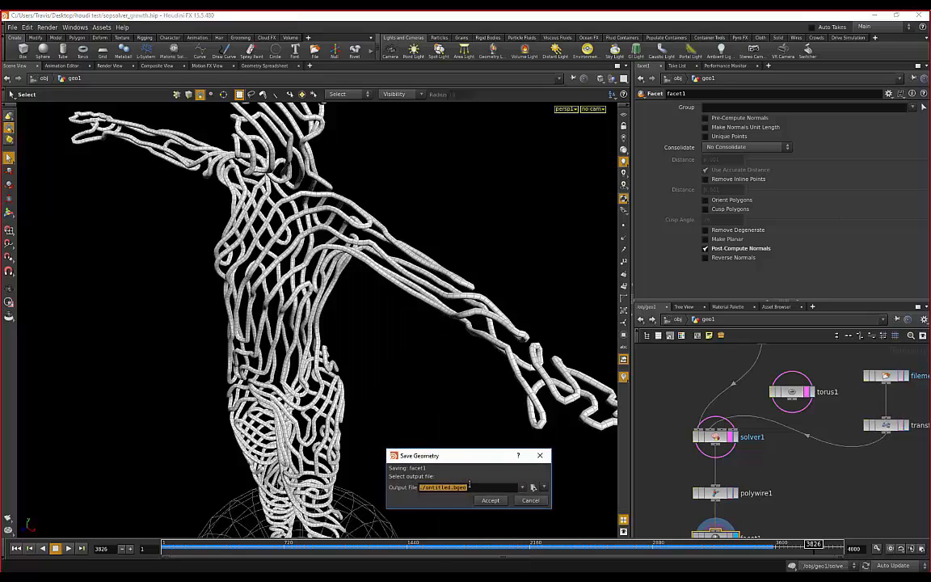
left_click(546, 488)
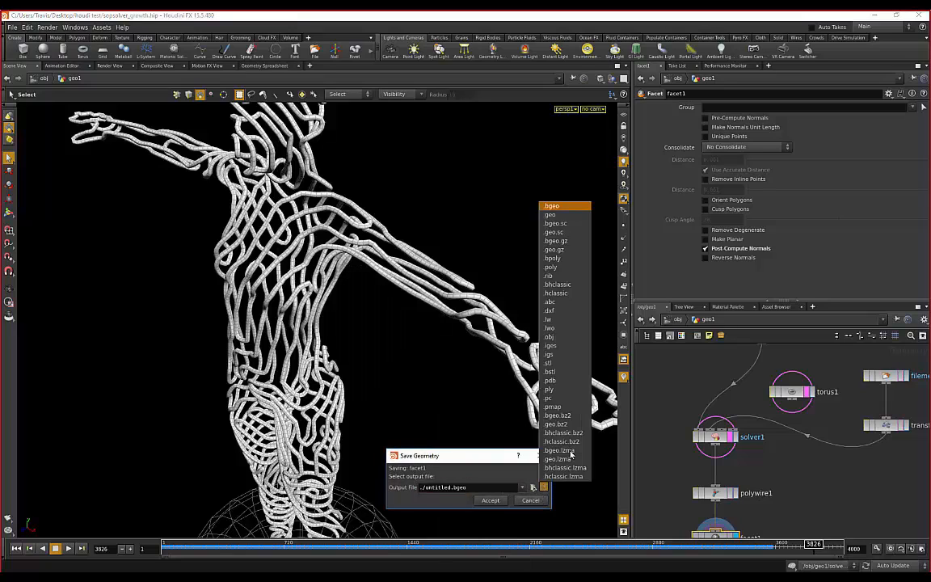
left_click(557, 337)
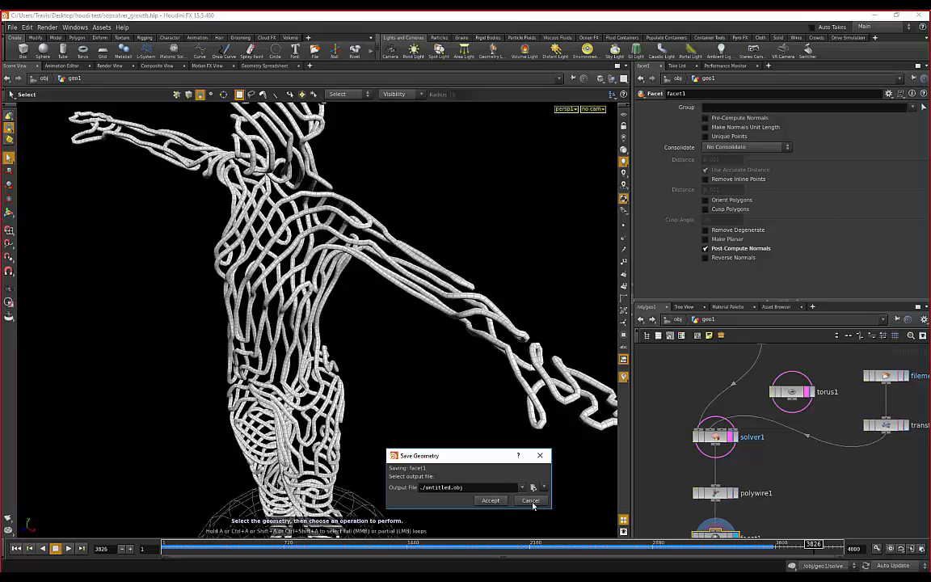
left_click_drag(465, 456, 428, 382)
- Cancel the geometry save and turn the figure back toward a front view
left_click(487, 404)
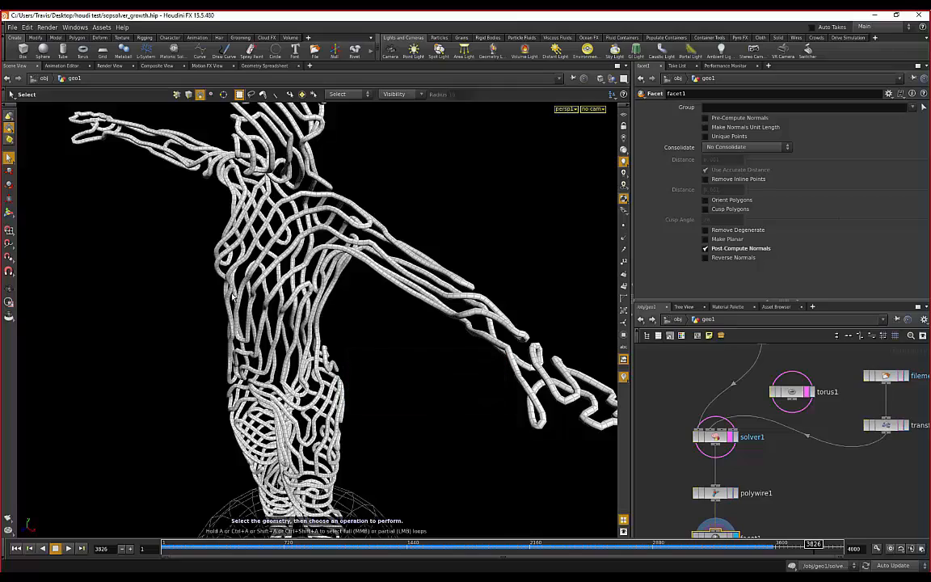
left_click_drag(181, 266, 262, 271, "alt")
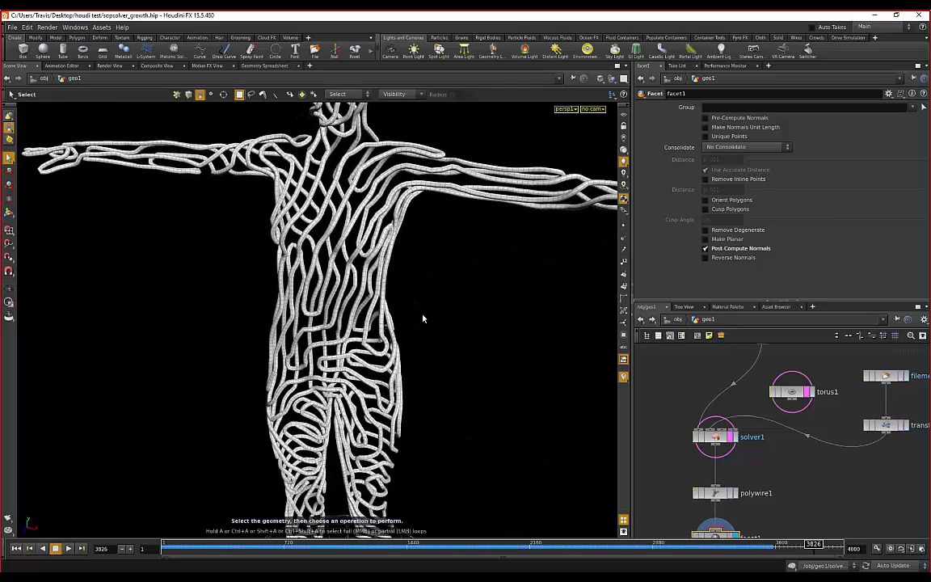
left_click_drag(421, 318, 373, 300, "alt")
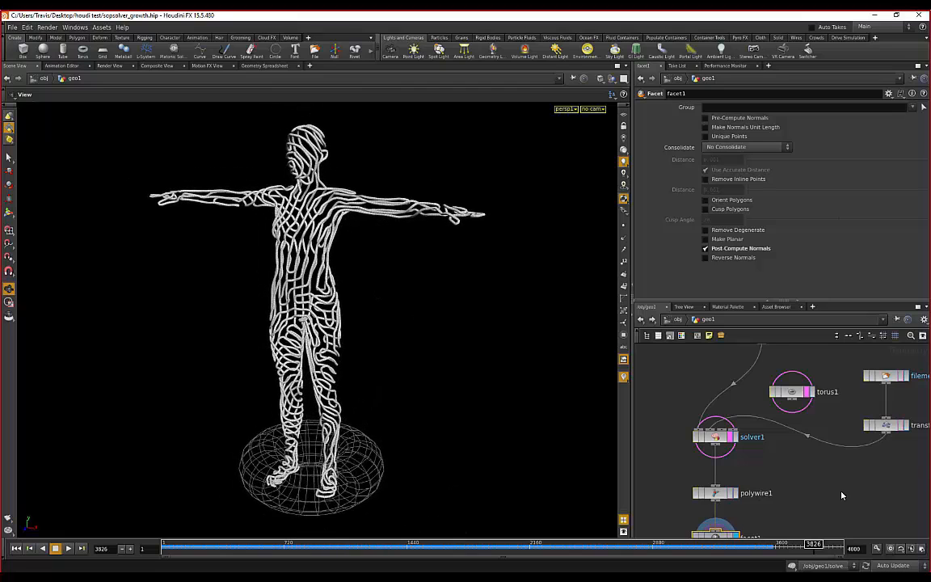
- Pan the network to the facet1 node at the end of the chain and select it
scroll(844, 481, "down", 2)
middle_click_drag(847, 472, 789, 455)
scroll(699, 503, "up", 1)
left_click(705, 504)
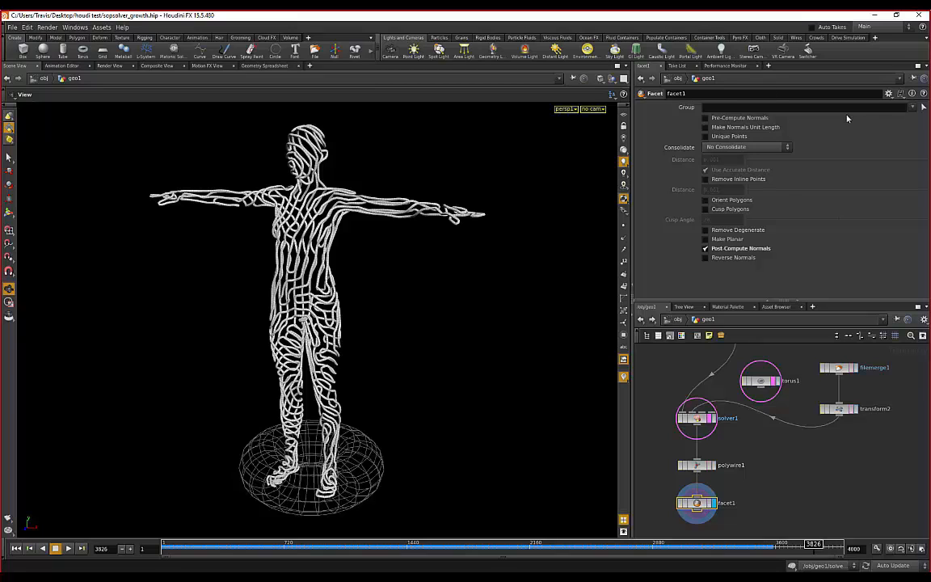
scroll(705, 505, "up", 1)
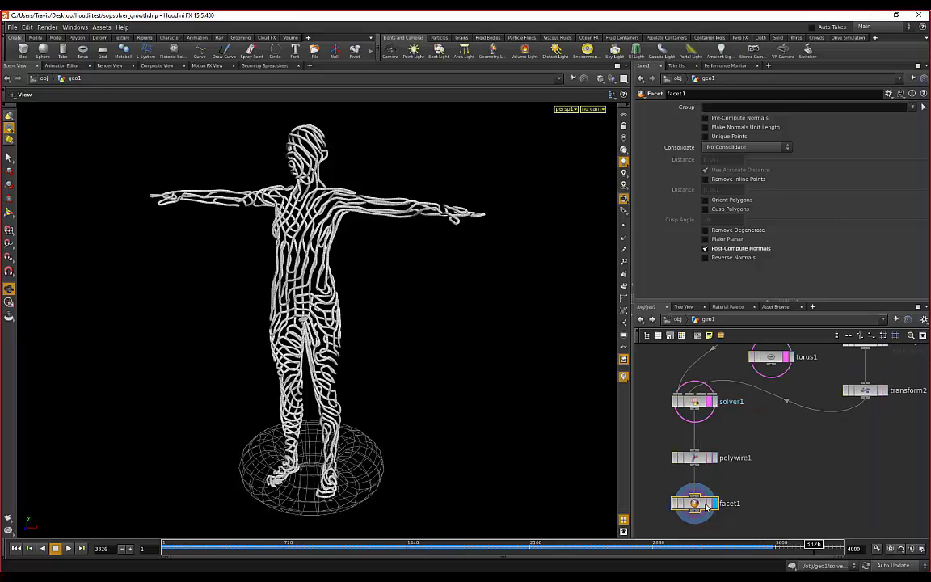
middle_click_drag(707, 504, 733, 480)
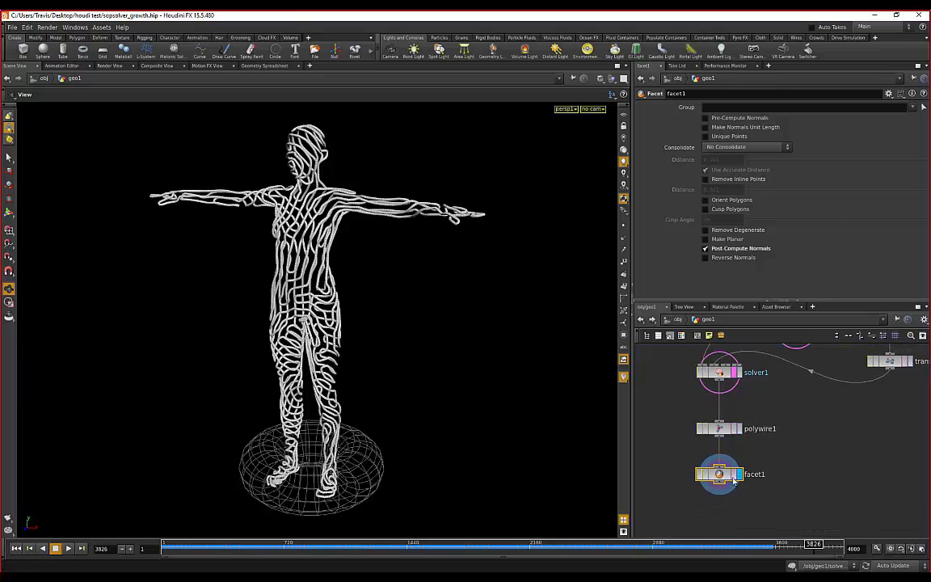
- Open facet1's Save Geometry dialog, check the file format list, then cancel
right_click(731, 479)
mouse_move(796, 489)
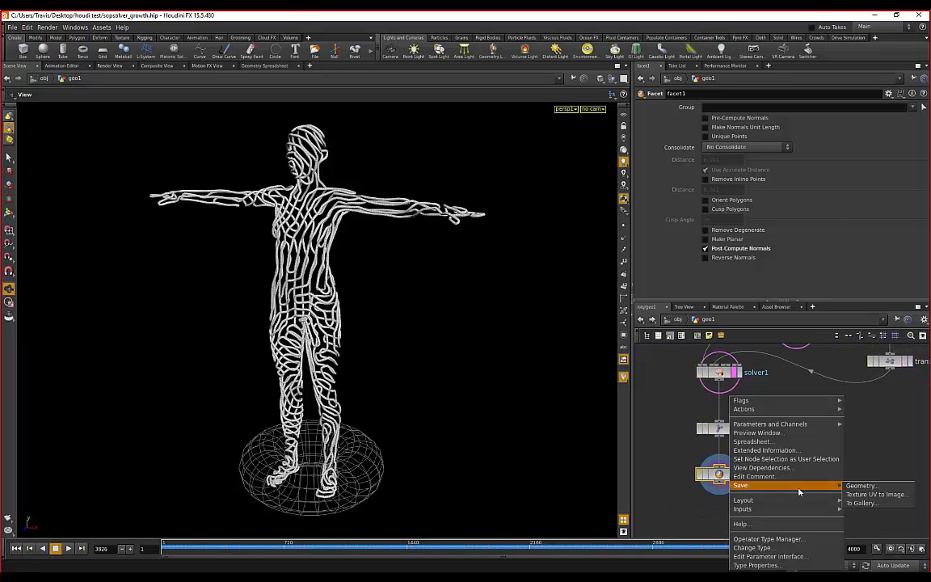
left_click(863, 486)
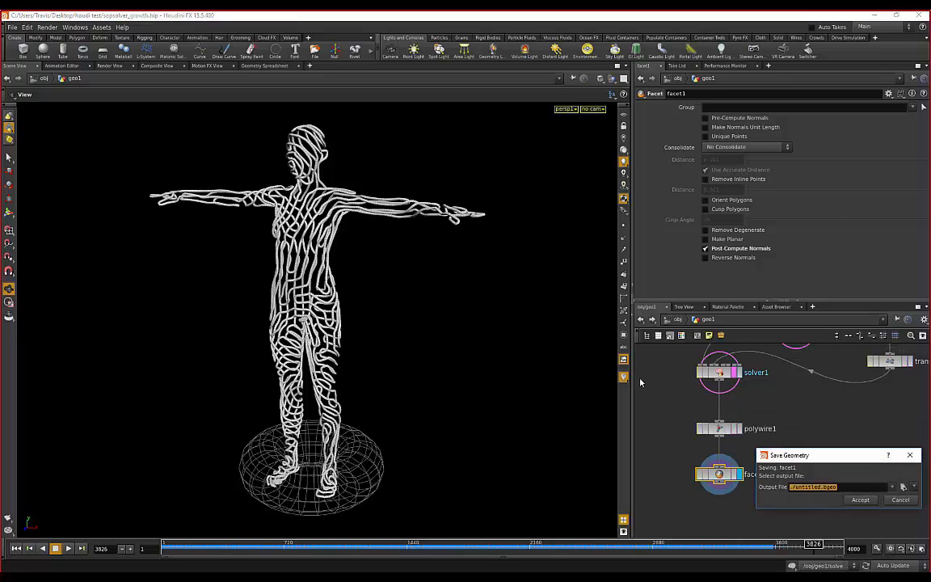
left_click(914, 487)
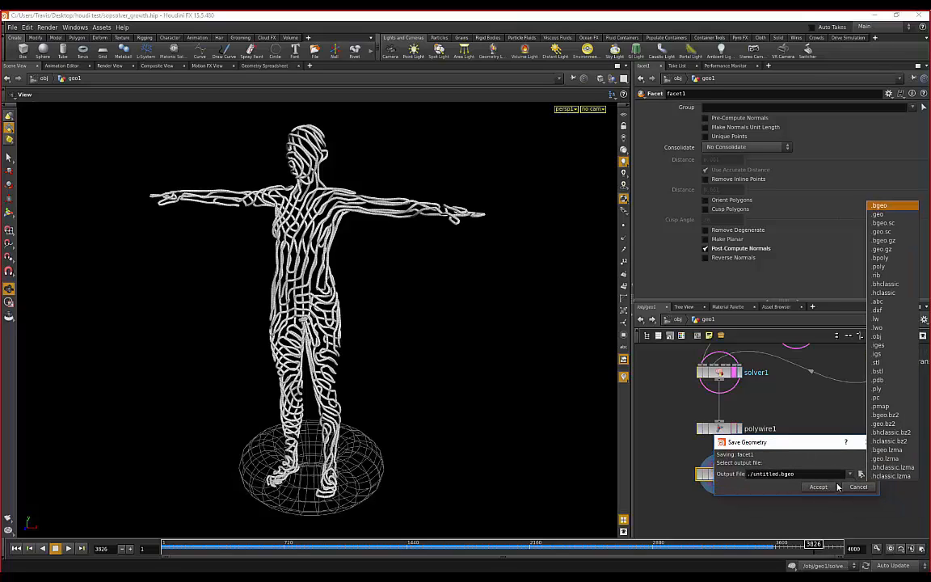
left_click(857, 489)
left_click(858, 489)
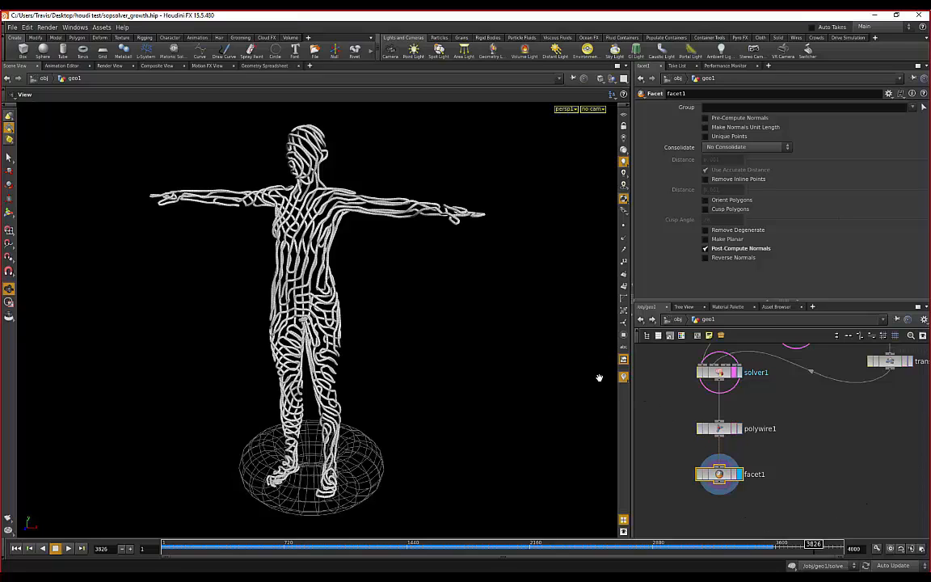
- Save facet1's geometry with the output file set to ./untitled.obj
right_click(729, 477)
mouse_move(808, 484)
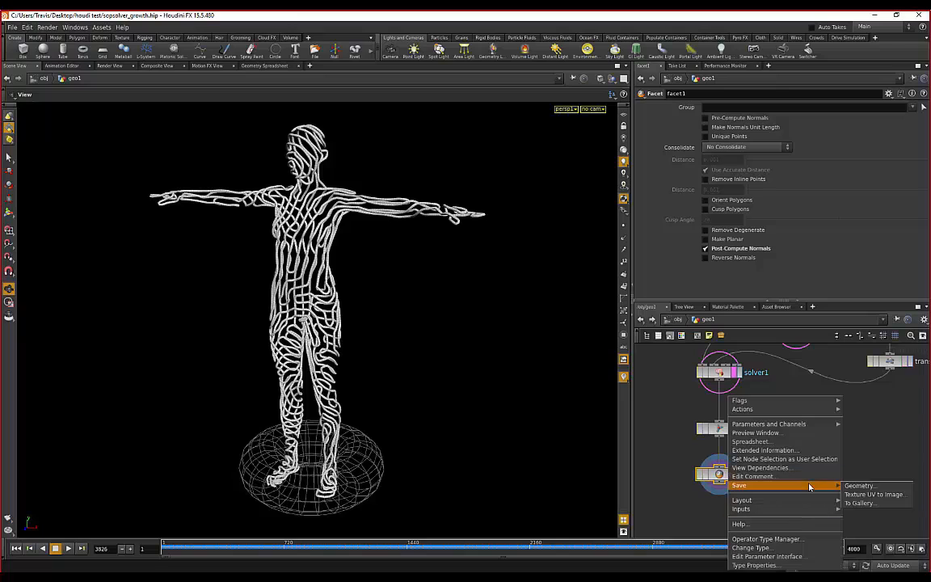
left_click(859, 485)
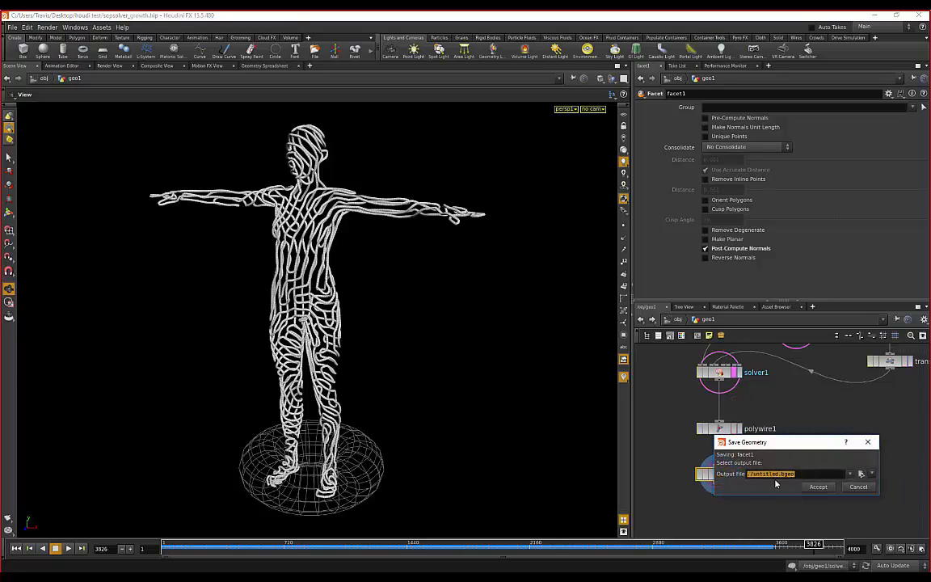
left_click(797, 475)
type("obj")
left_click(818, 487)
middle_click_drag(832, 410, 829, 421)
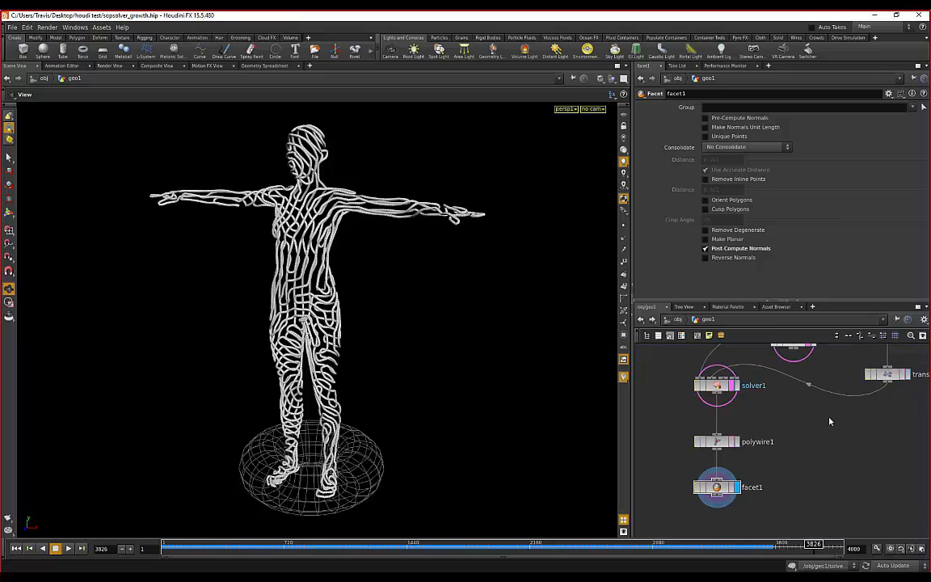
scroll(798, 417, "down", 1)
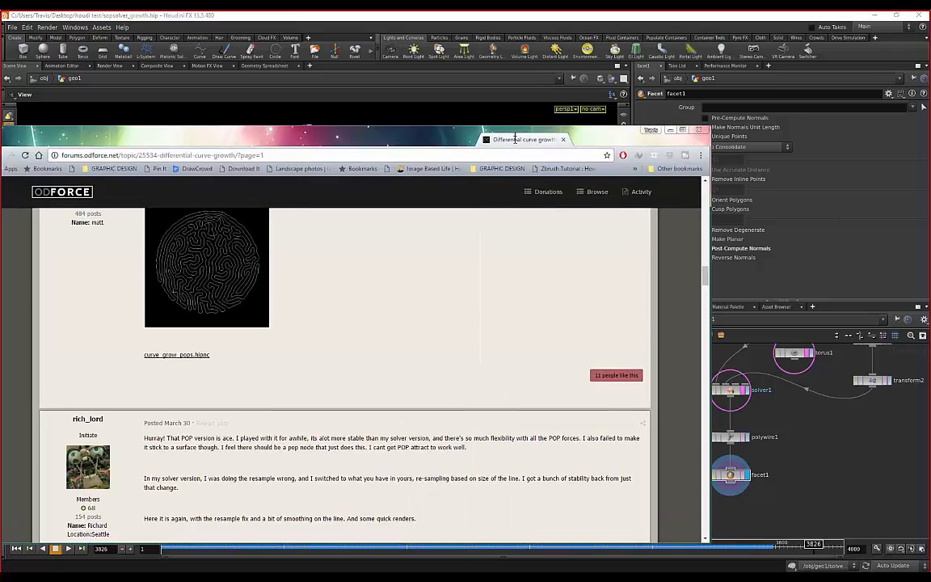
scroll(467, 135, "down", 5)
scroll(374, 267, "down", 6)
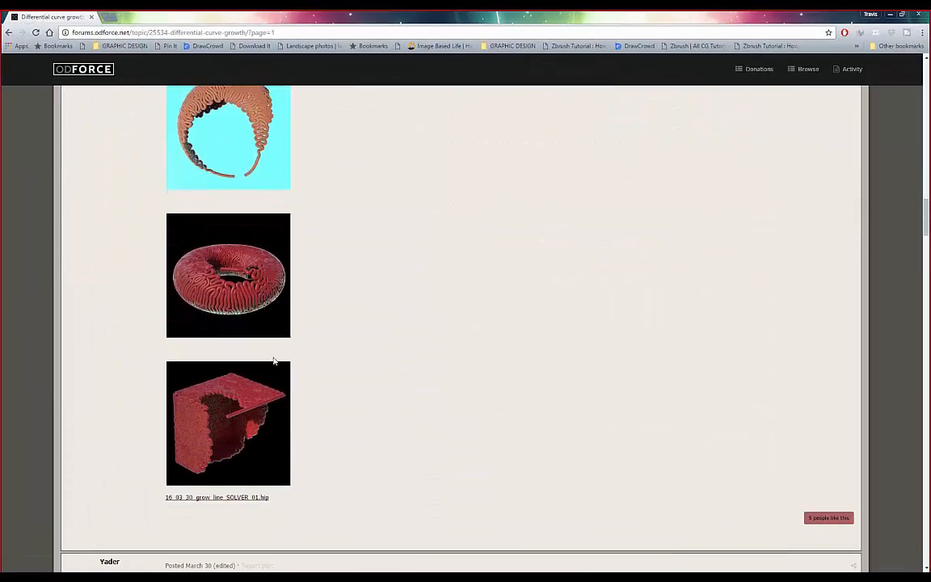
scroll(391, 287, "up", 1)
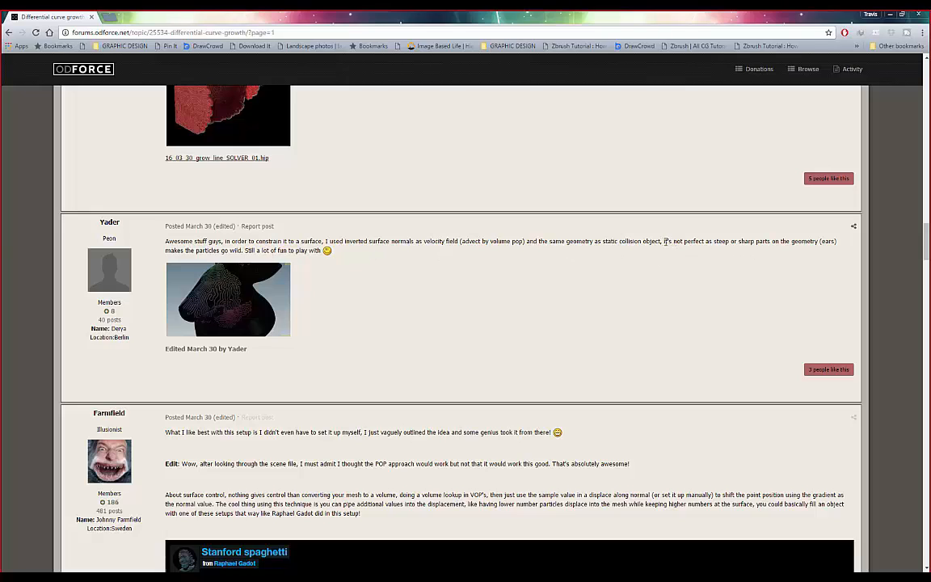
left_click_drag(664, 241, 817, 240)
left_click(723, 259)
left_click(530, 264)
left_click_drag(233, 241, 321, 243)
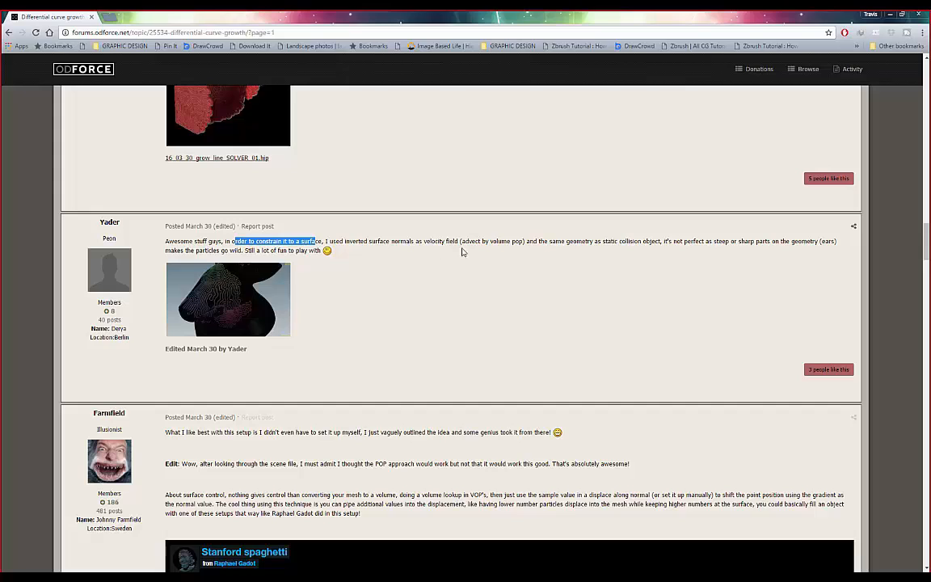
left_click(360, 242)
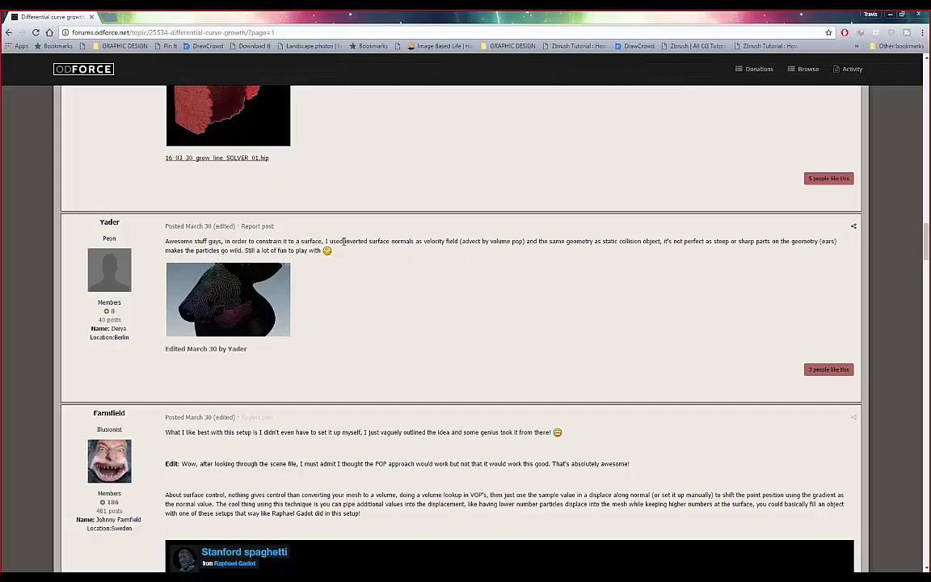
left_click_drag(343, 240, 460, 237)
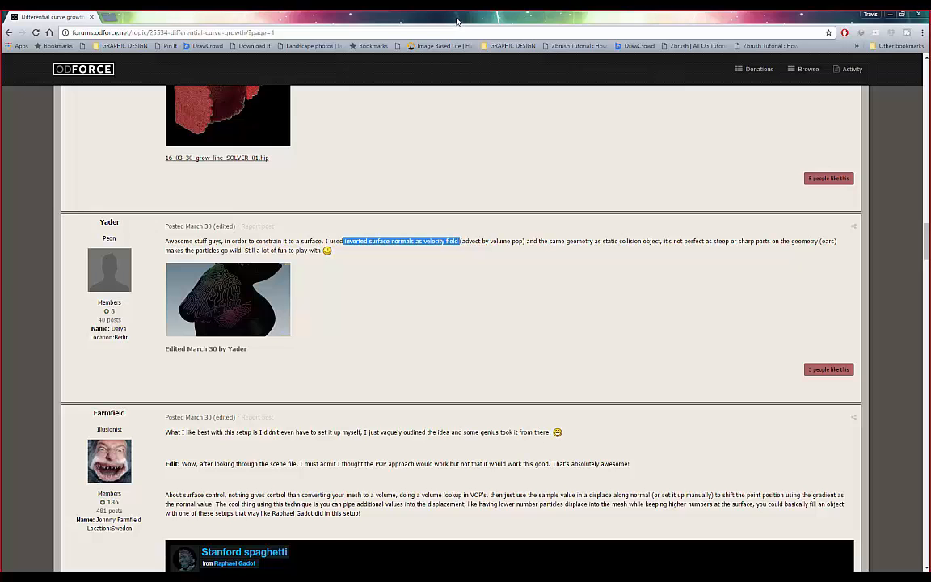
left_click_drag(456, 21, 1, 65)
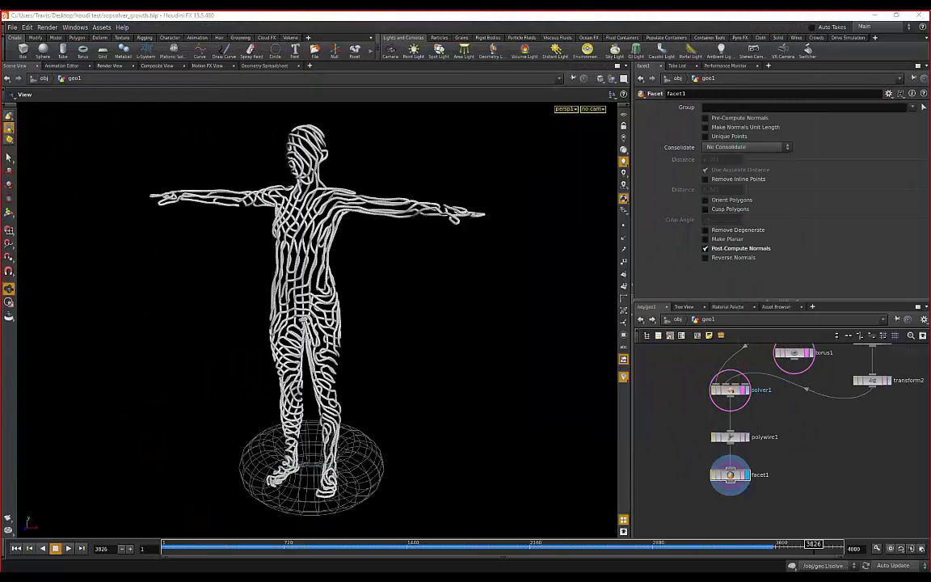
left_click_drag(340, 179, 385, 239)
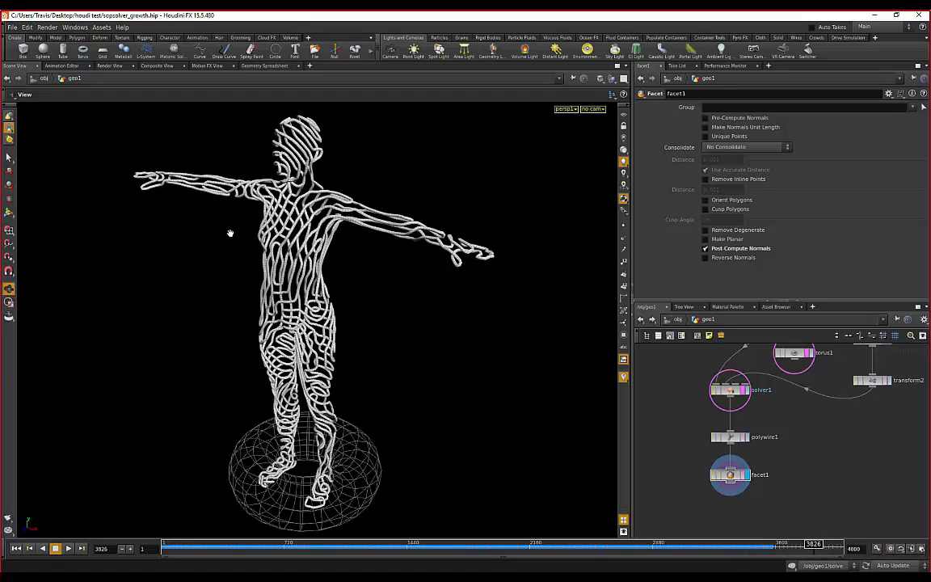
mouse_move(232, 233)
left_mouse_down()
mouse_move(222, 241)
mouse_move(235, 244)
left_mouse_up()
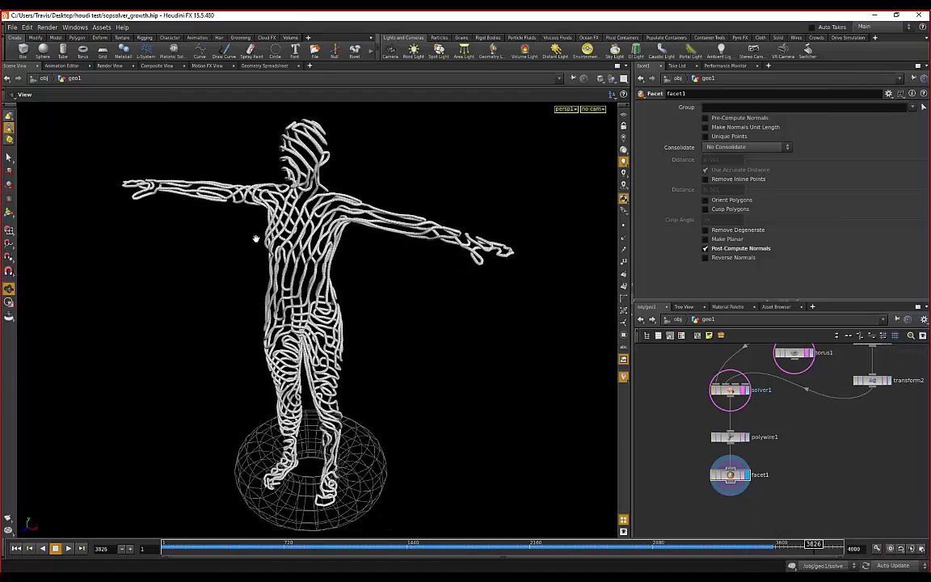
middle_click_drag(816, 439, 781, 463)
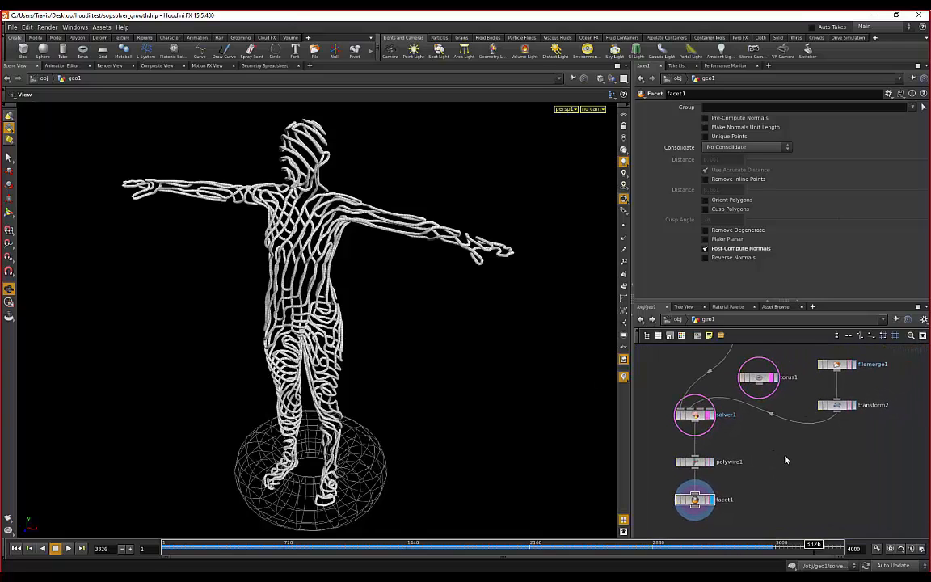
scroll(757, 443, "down", 1)
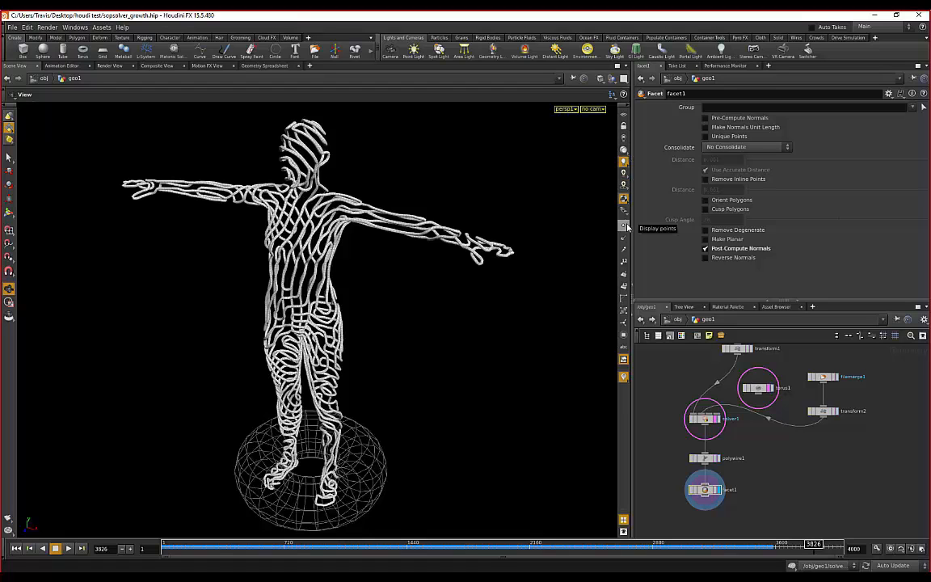
- Display the tube geometry's points and normals, and zoom in close to inspect the tubes
left_click(624, 228)
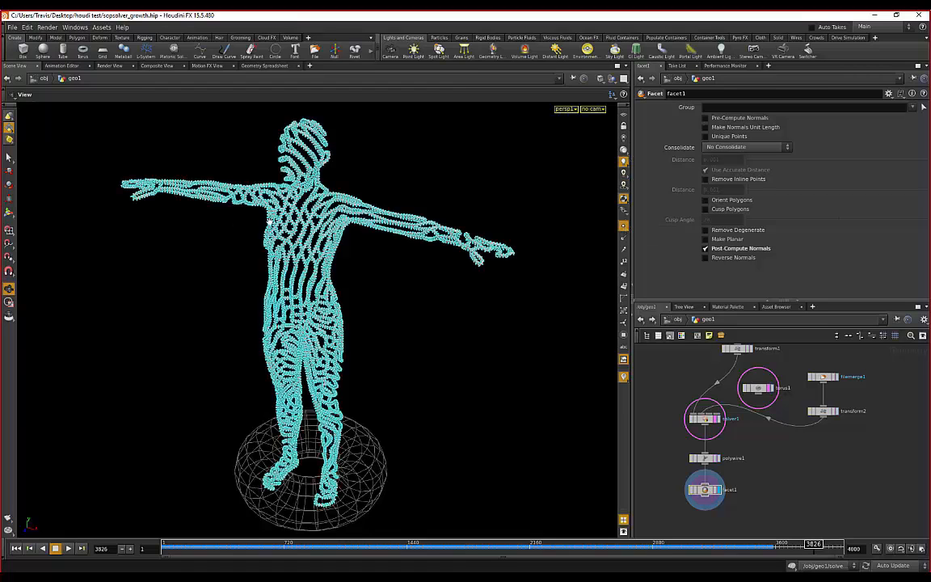
scroll(346, 228, "up", 3)
scroll(345, 228, "up", 6)
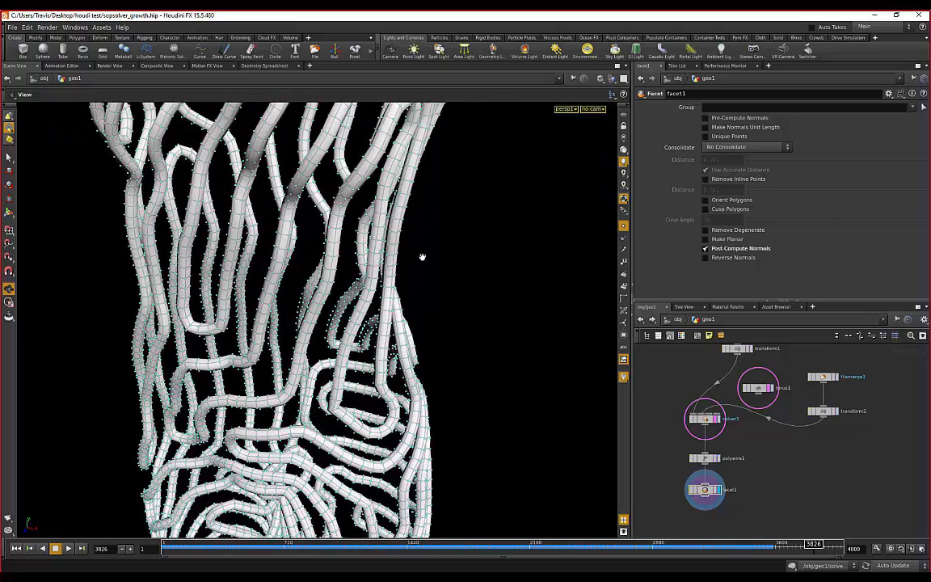
left_click(626, 242)
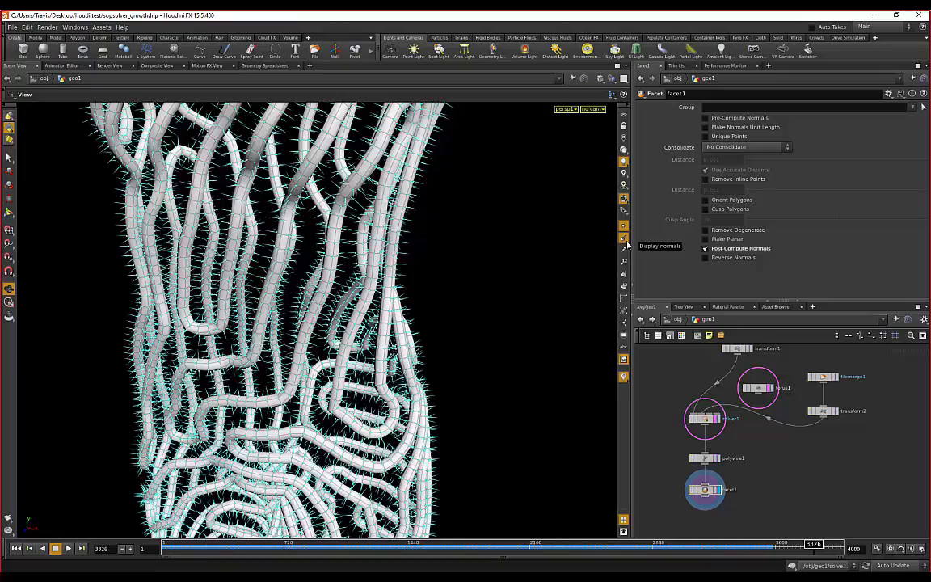
left_click_drag(414, 224, 443, 246)
scroll(444, 247, "down", 1)
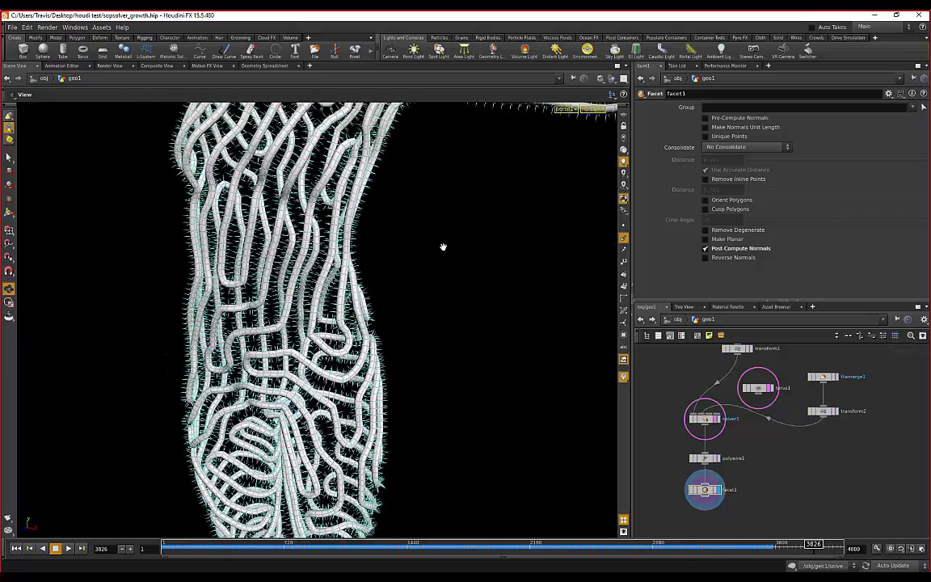
right_click_drag(430, 247, 406, 279)
right_click_drag(476, 250, 451, 285)
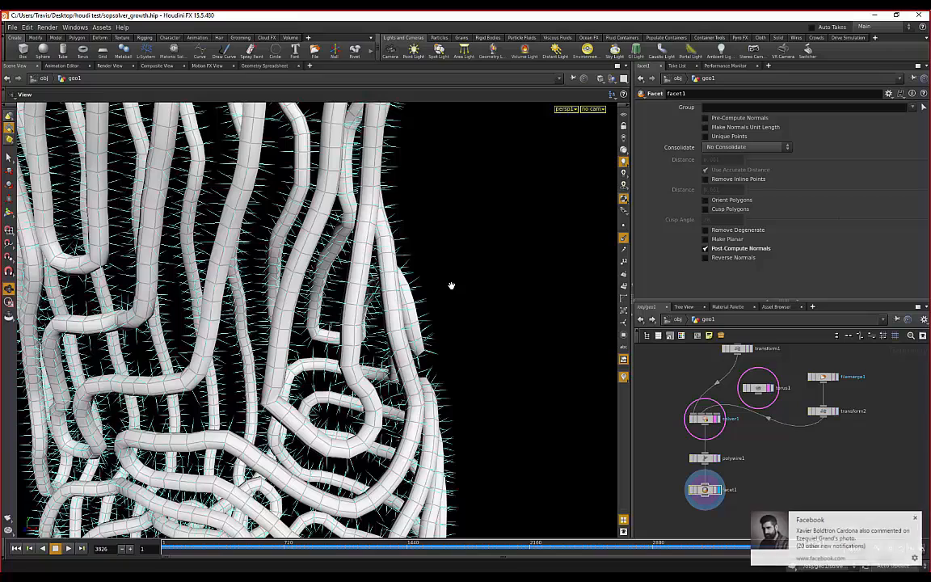
- Dismiss the Facebook notification, orbit the whole wire figure, then return to the odforce curve-growth thread
left_click(918, 519)
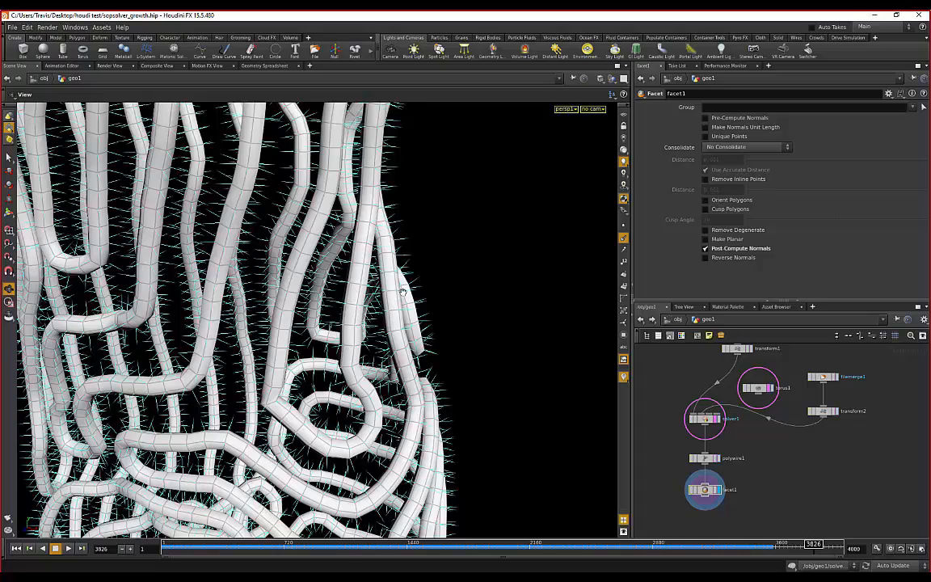
scroll(402, 291, "down", 10)
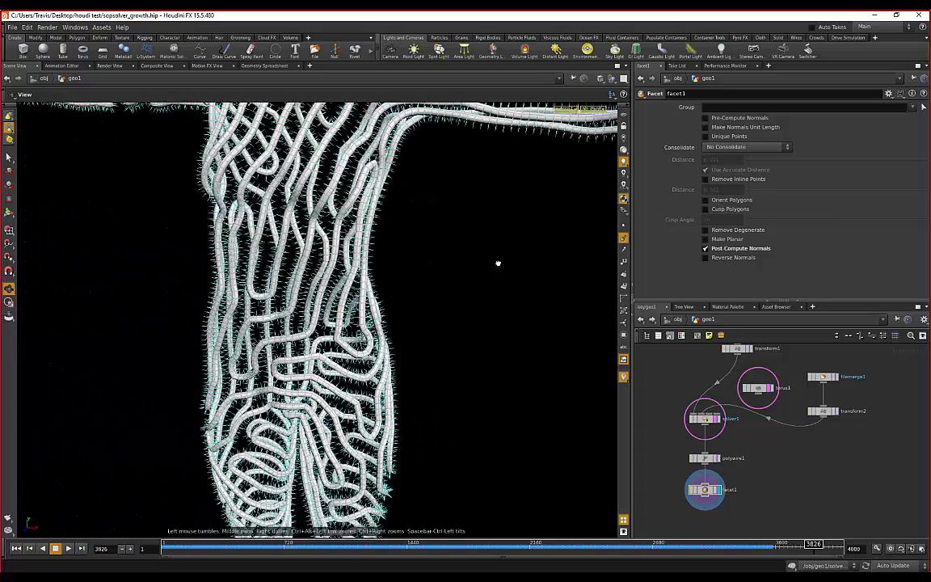
scroll(469, 275, "down", 5)
left_click_drag(440, 287, 405, 308)
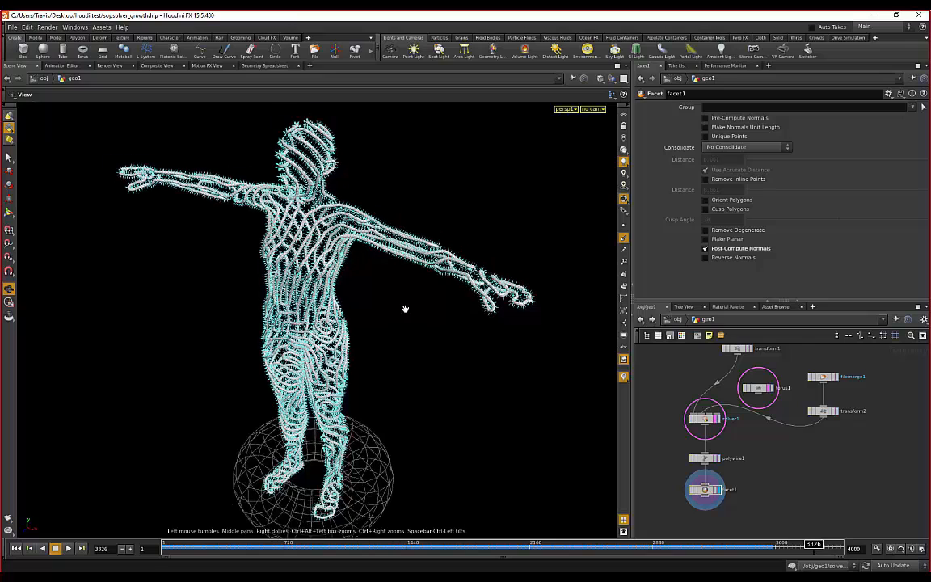
middle_click_drag(393, 318, 400, 303)
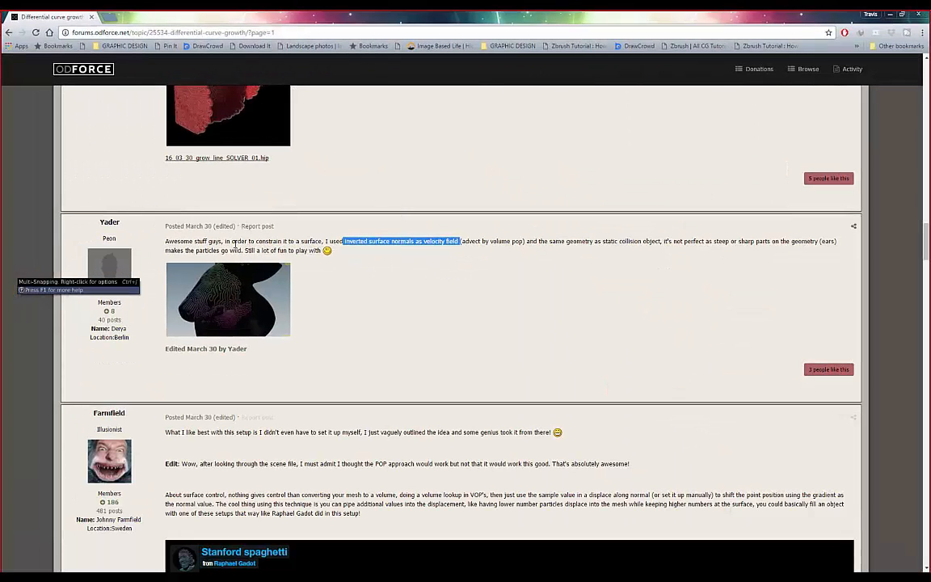
left_click(249, 242)
left_click_drag(325, 240, 453, 238)
left_click(488, 239)
left_click_drag(458, 241, 527, 242)
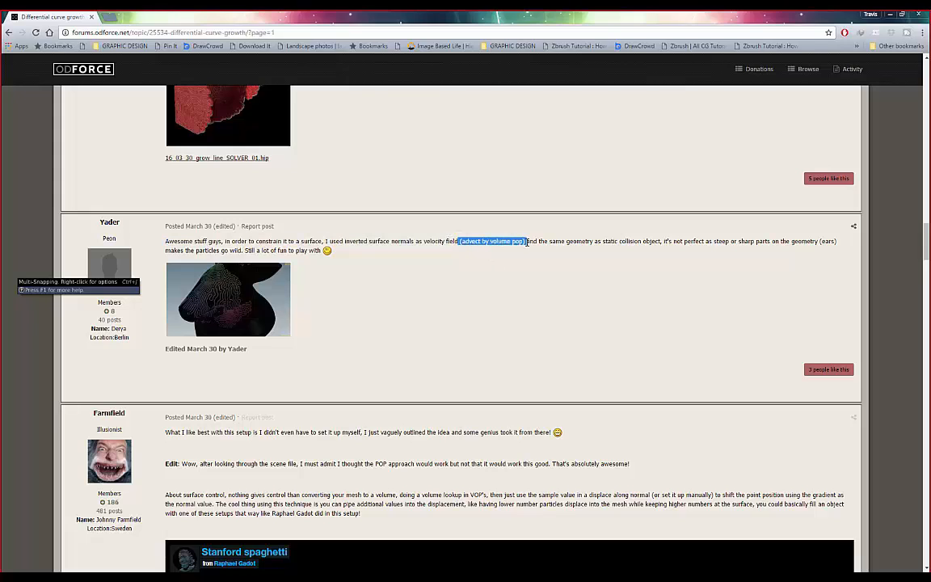
left_click(499, 280)
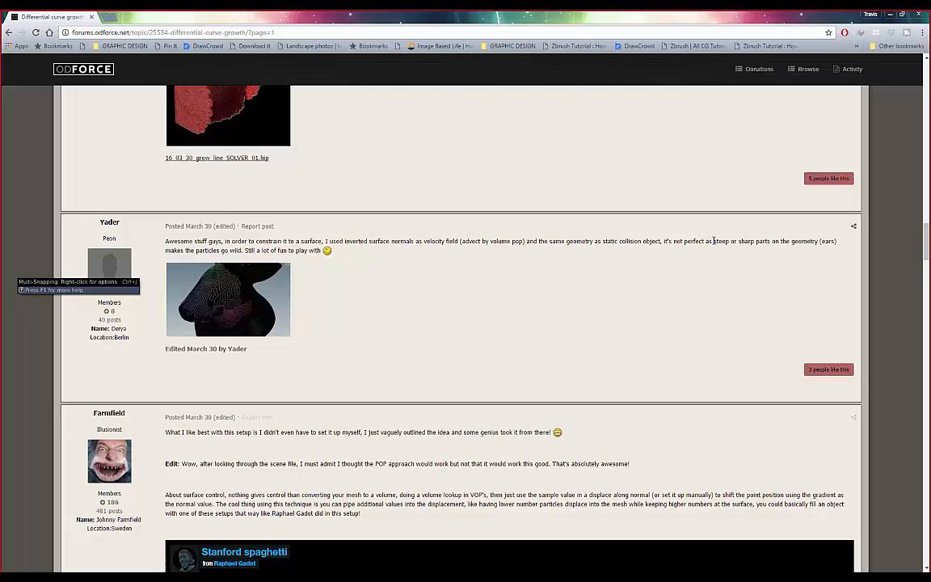
- Highlight the 'steep or sharp parts' phrase, check the Houdini scene, then bring the forum back
left_click_drag(714, 241, 836, 242)
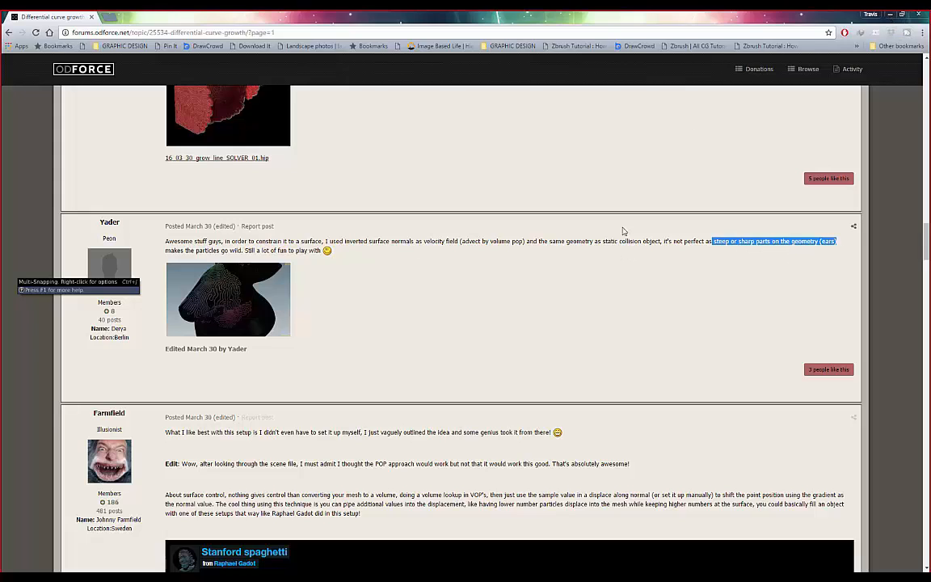
left_click(892, 17)
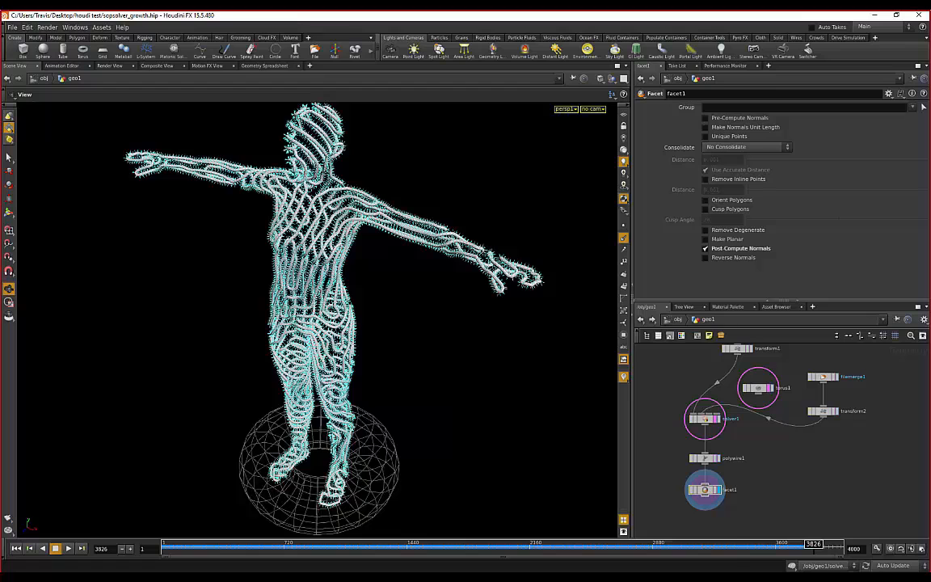
mouse_move(525, 575)
left_click(611, 482)
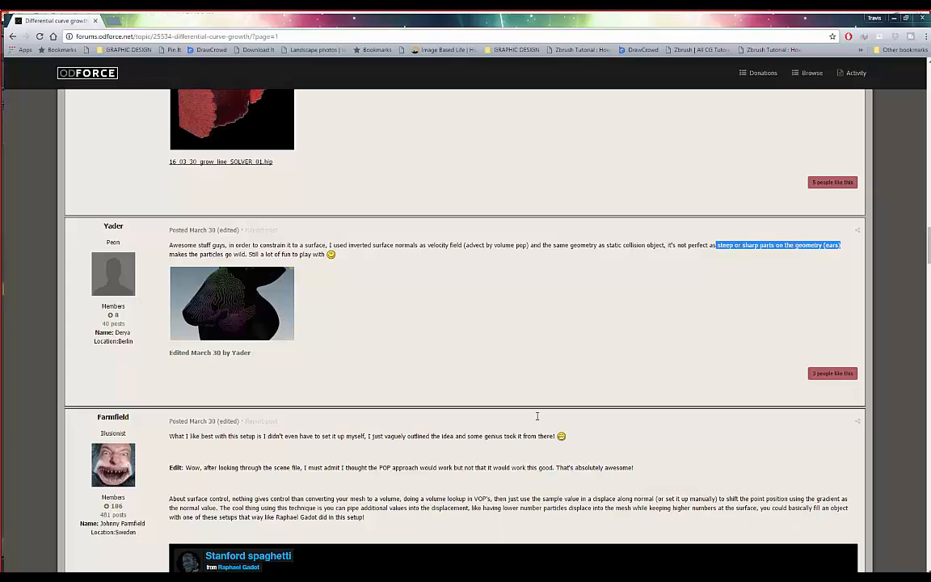
- Scroll down the thread to the reply embedding the Stanford spaghetti video
scroll(353, 266, "up", 5)
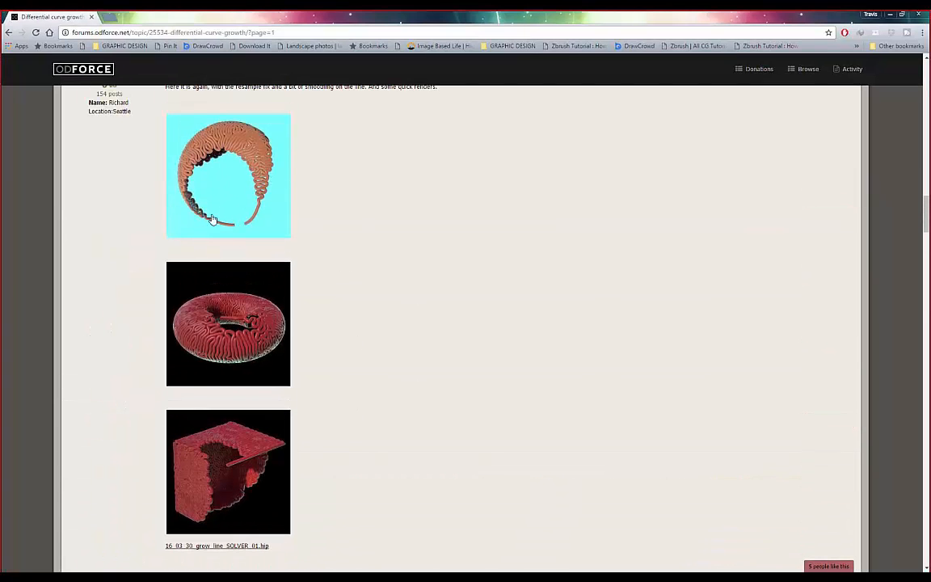
scroll(275, 234, "down", 1)
scroll(278, 243, "up", 3)
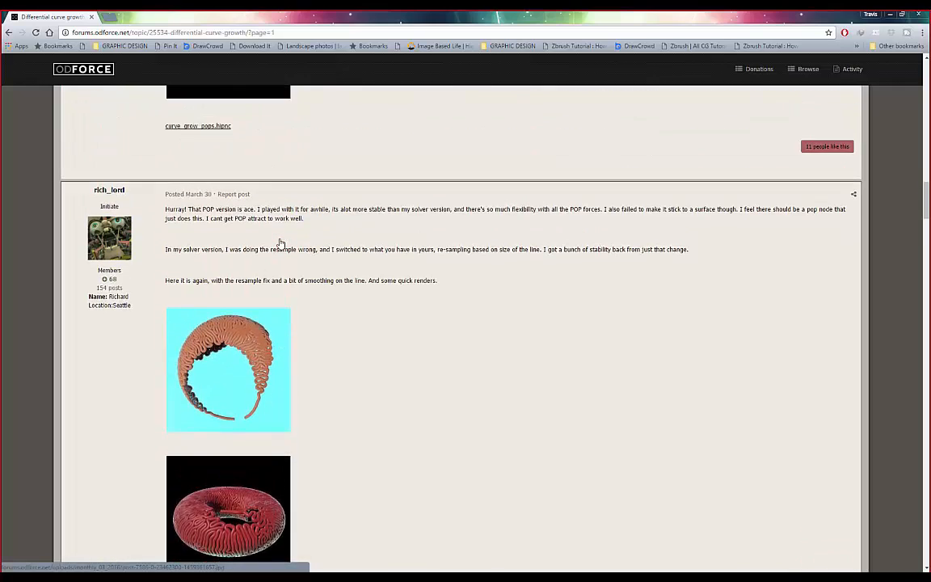
scroll(281, 243, "down", 3)
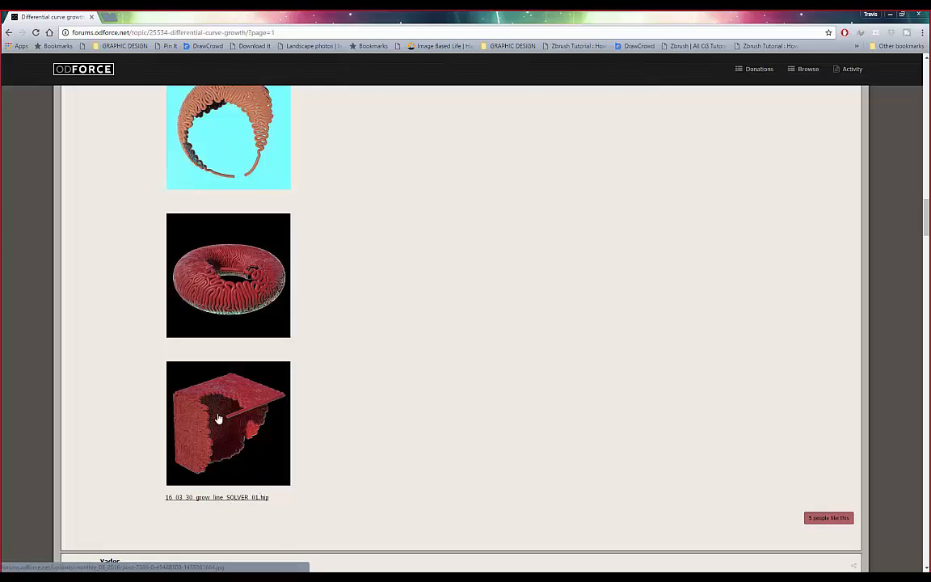
scroll(223, 400, "down", 4)
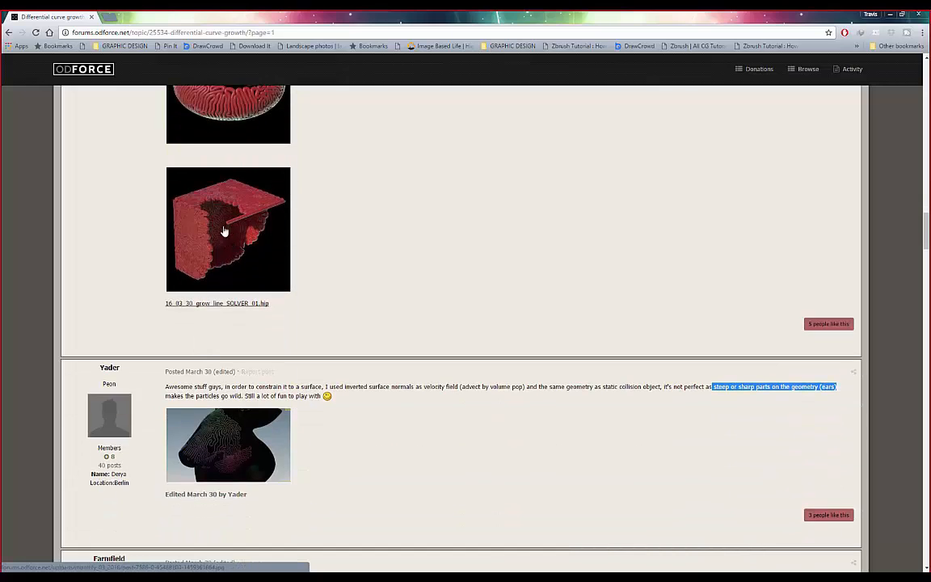
scroll(286, 267, "up", 2)
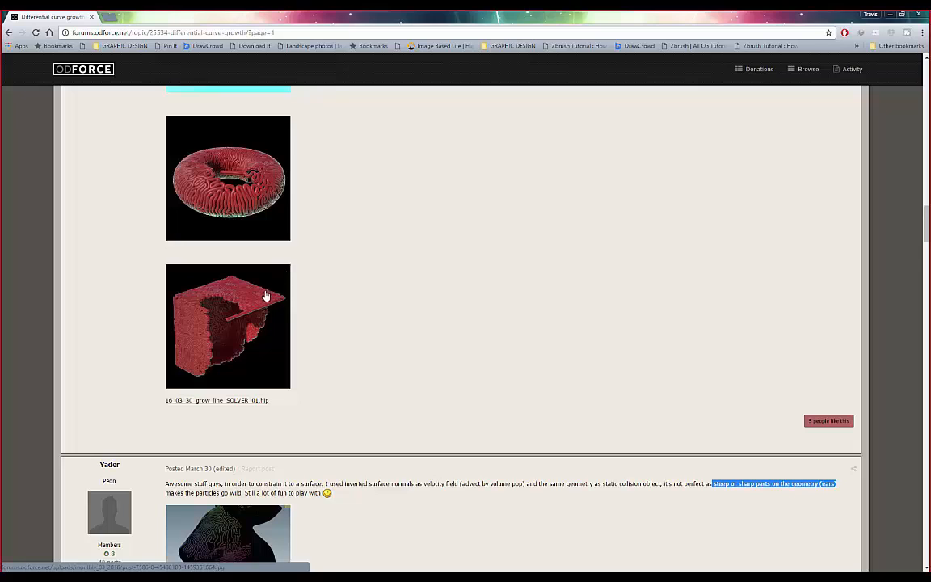
scroll(266, 296, "down", 6)
- Play the Stanford spaghetti Vimeo video in the thread
scroll(267, 295, "down", 3)
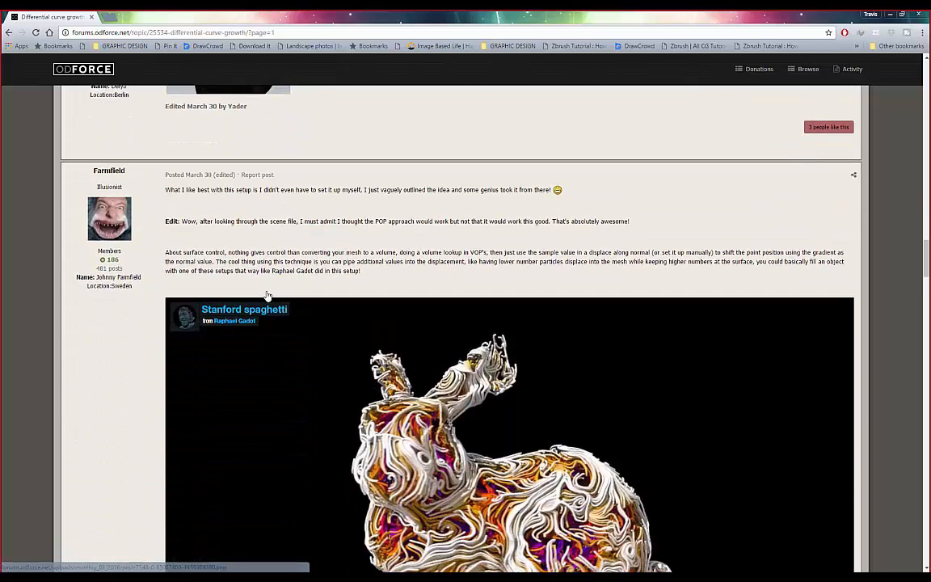
scroll(267, 296, "down", 1)
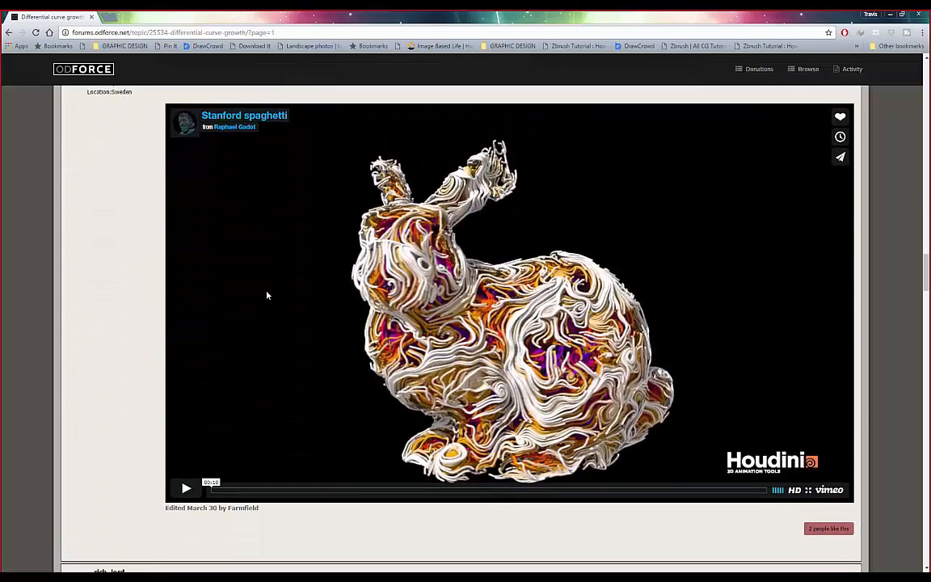
scroll(267, 295, "down", 1)
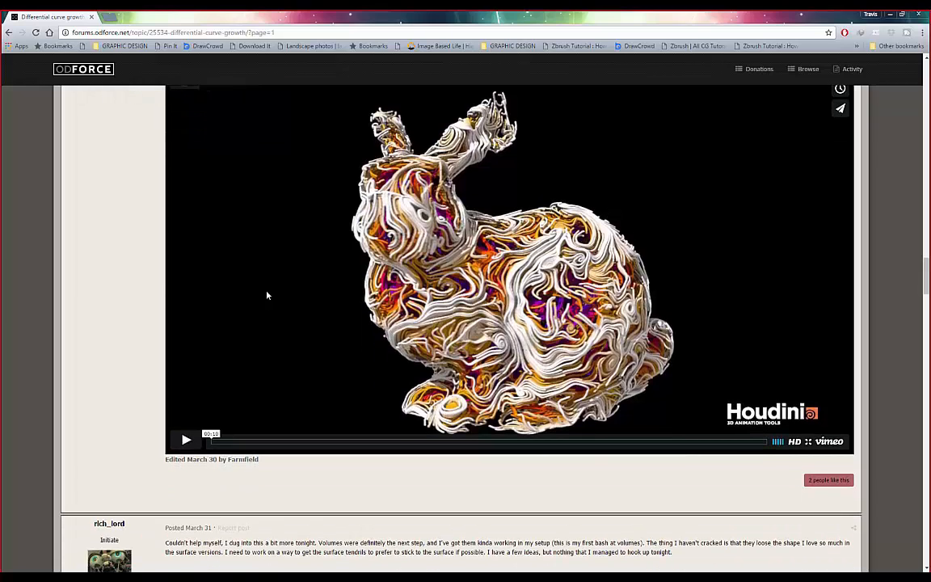
scroll(267, 295, "up", 3)
scroll(267, 296, "down", 3)
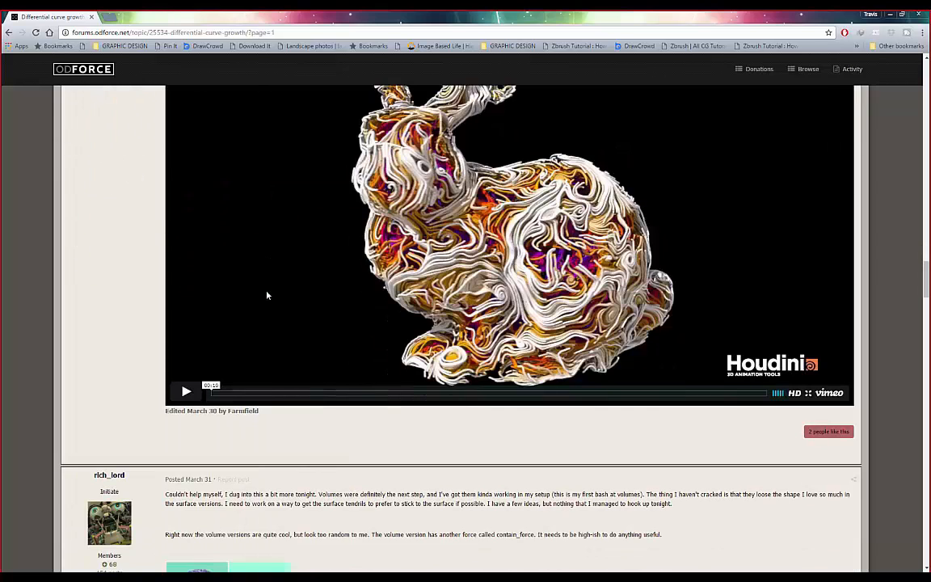
left_click(186, 392)
- Scroll further down the thread to the Floraform differential growth video post
scroll(154, 300, "up", 1)
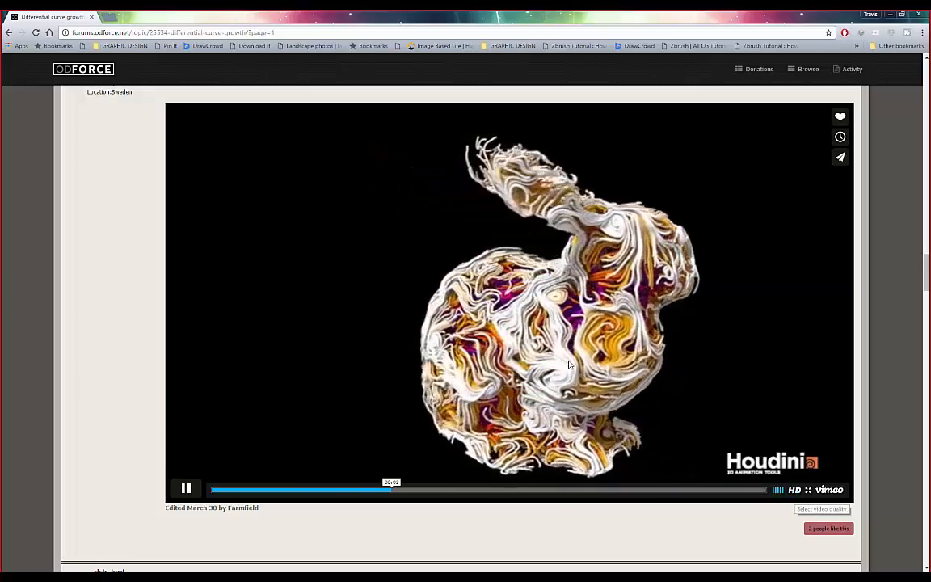
scroll(482, 241, "up", 1)
scroll(493, 238, "down", 1)
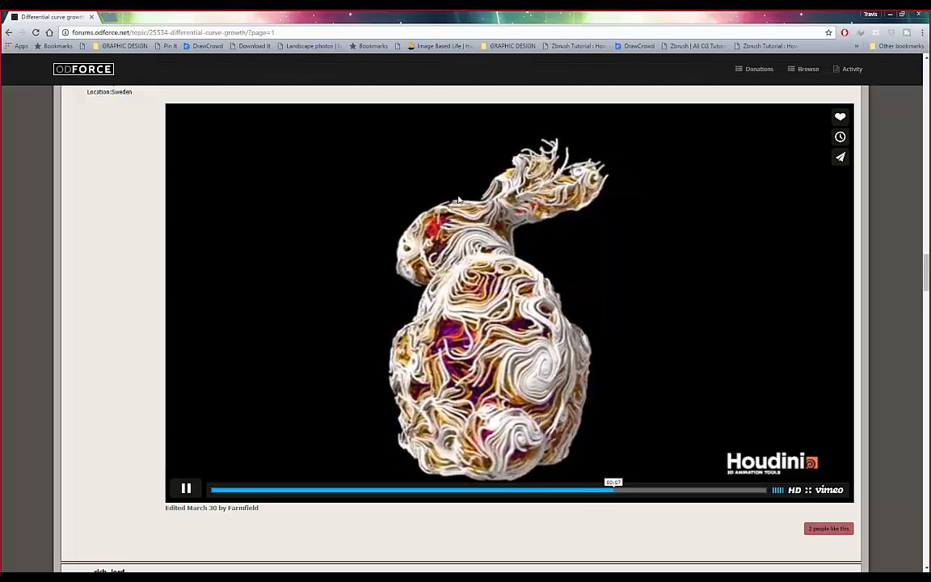
scroll(425, 279, "down", 8)
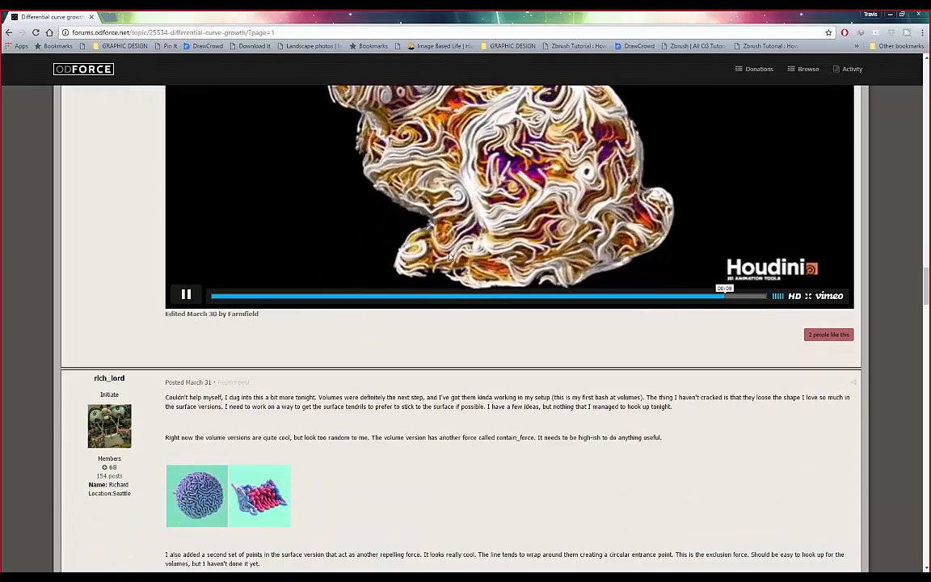
scroll(307, 319, "down", 3)
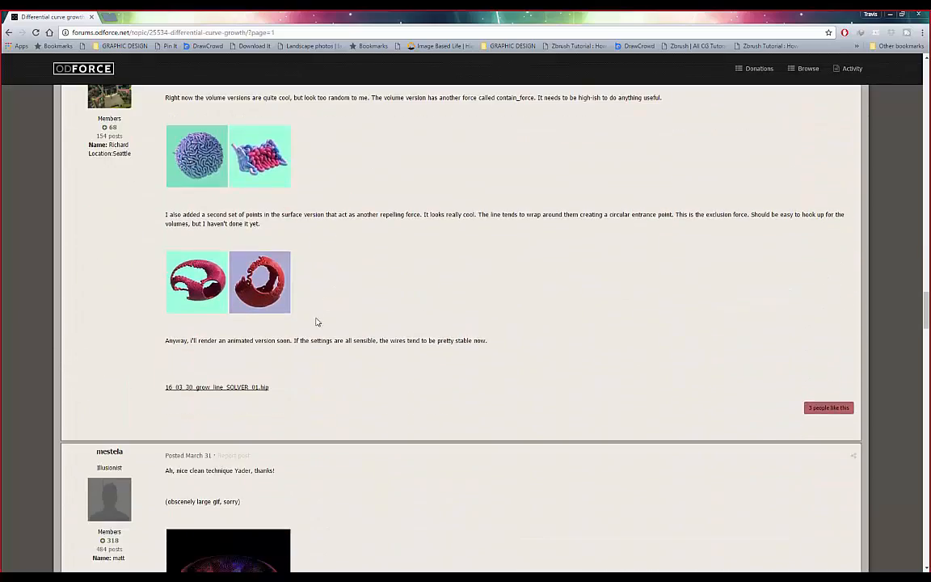
scroll(352, 336, "down", 6)
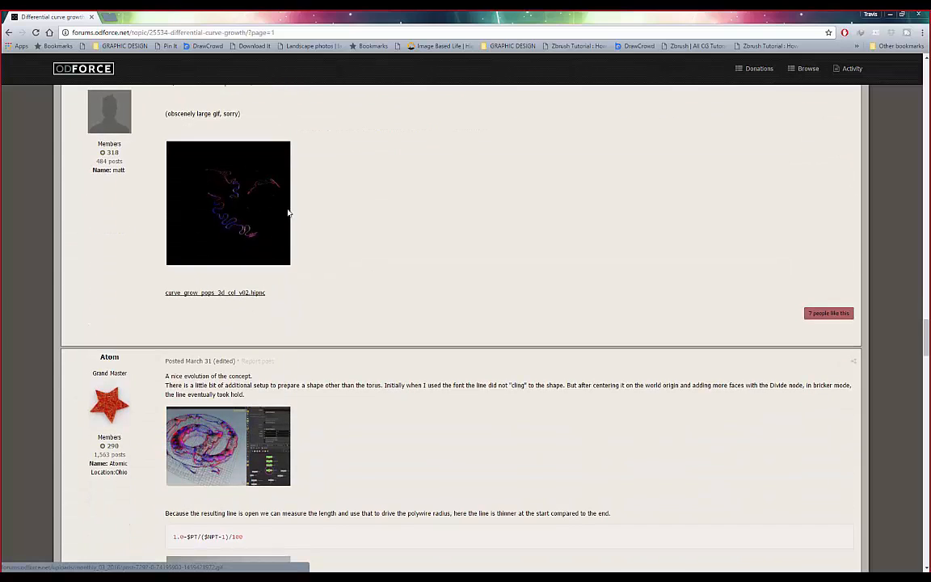
scroll(242, 227, "down", 5)
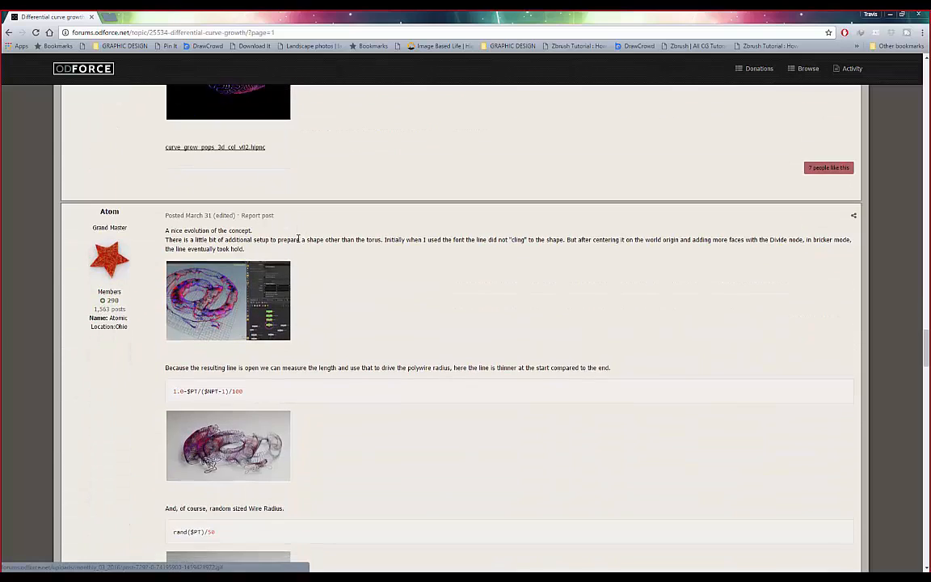
scroll(290, 269, "down", 2)
scroll(242, 327, "down", 7)
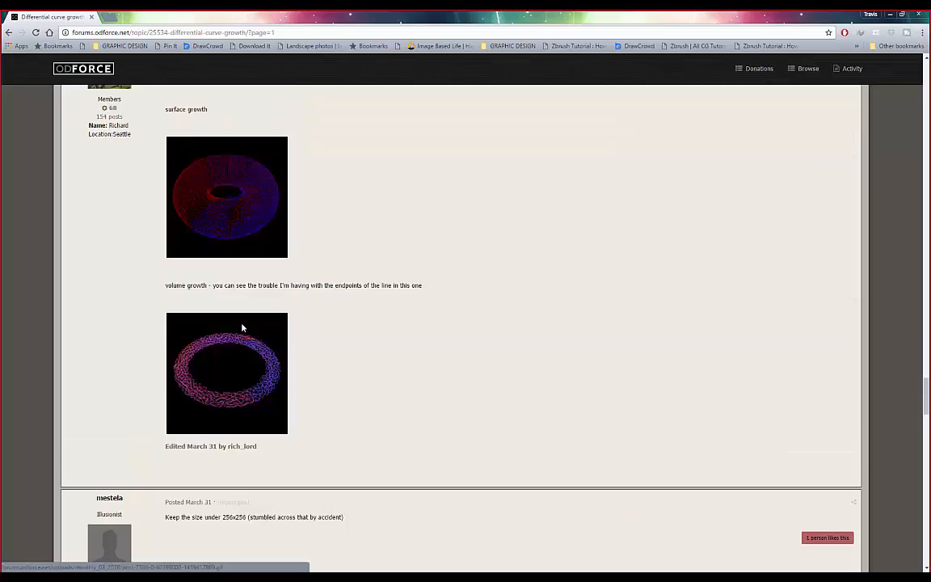
scroll(242, 326, "down", 7)
scroll(243, 326, "down", 10)
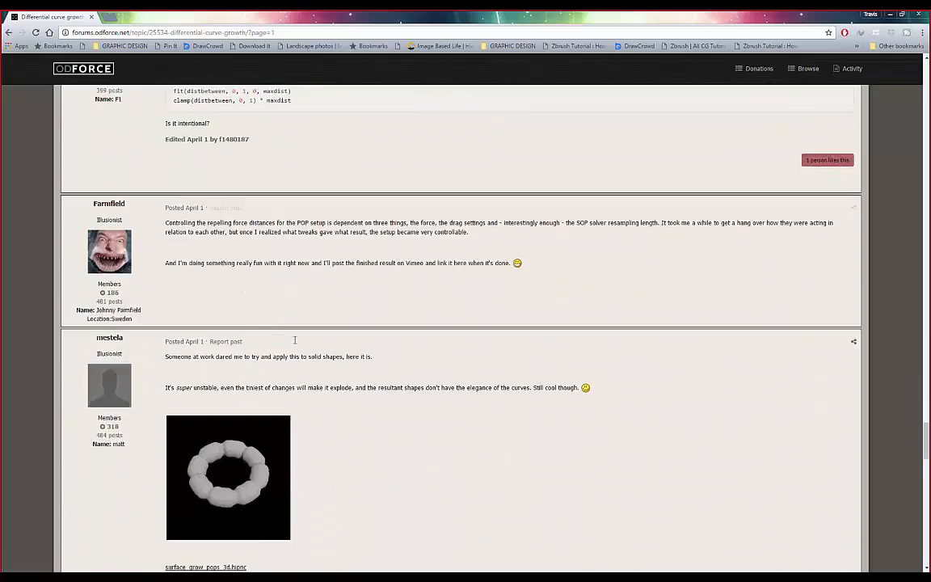
scroll(325, 340, "down", 10)
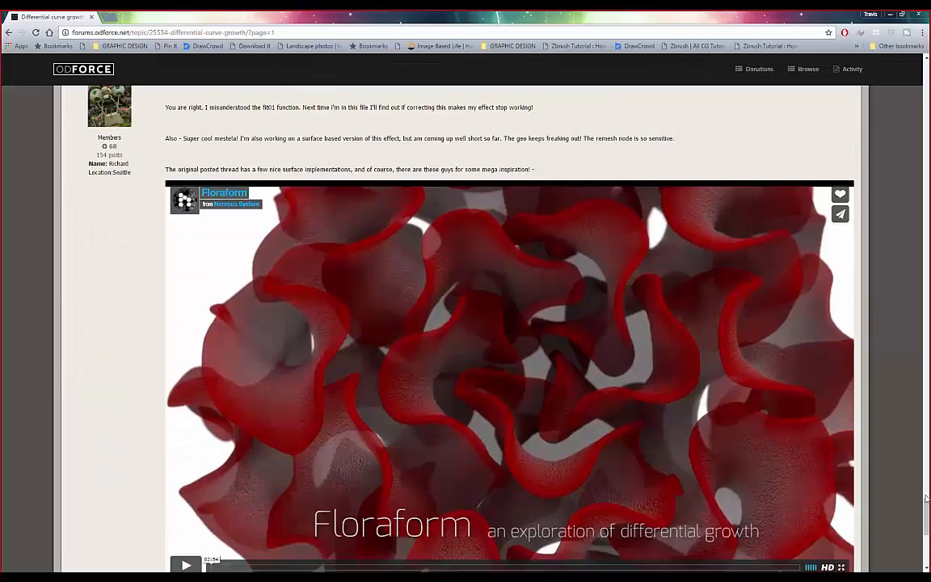
left_click_drag(926, 503, 901, 149)
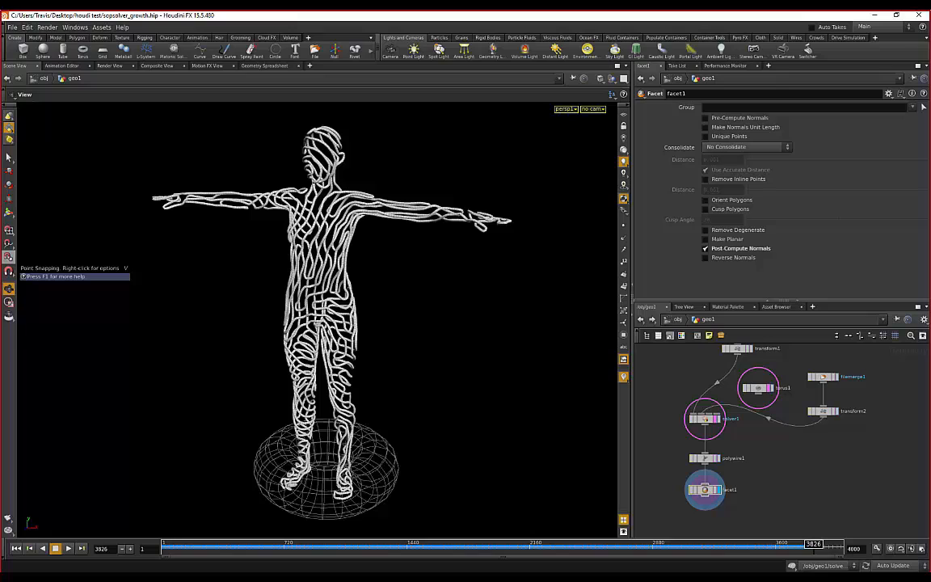
- Orbit around the polywire-covered figure from several sides, ending on a three-quarter view
left_click_drag(258, 253, 401, 279)
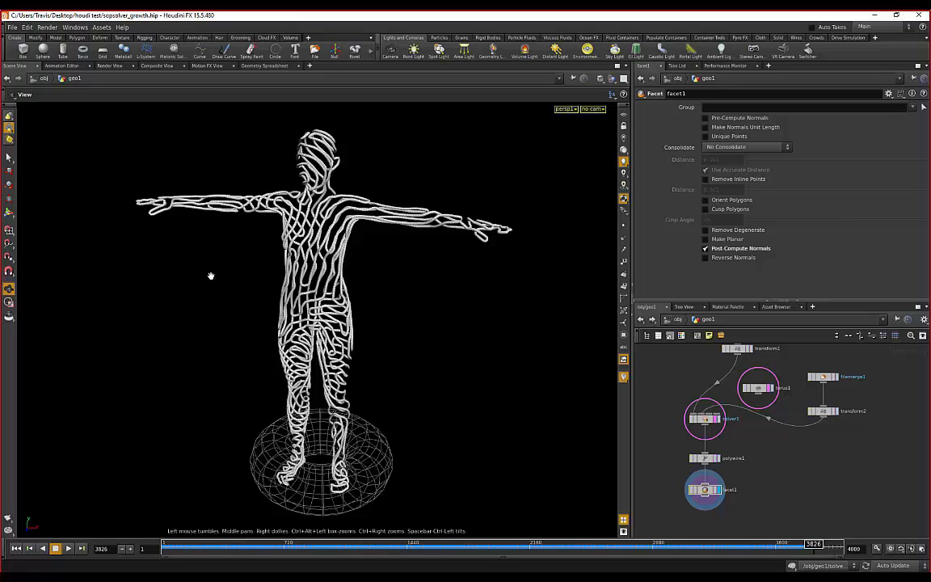
left_click_drag(212, 275, 441, 263)
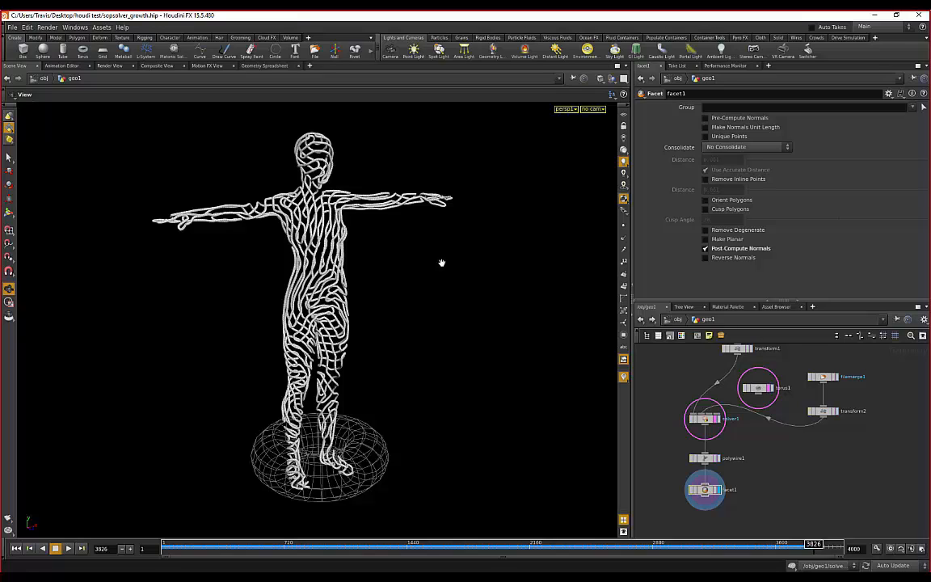
left_click_drag(426, 242, 452, 276)
left_click_drag(418, 248, 354, 273)
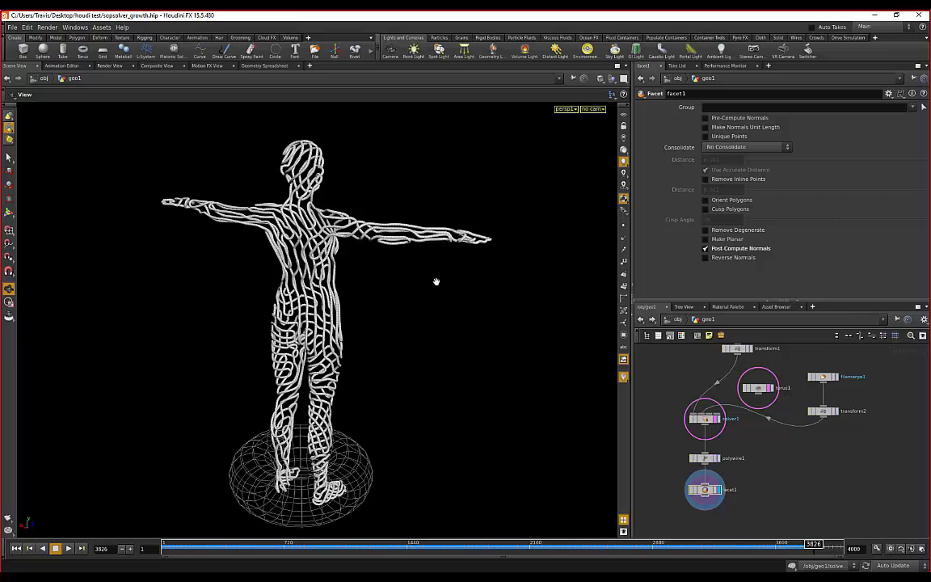
left_click_drag(436, 281, 315, 279)
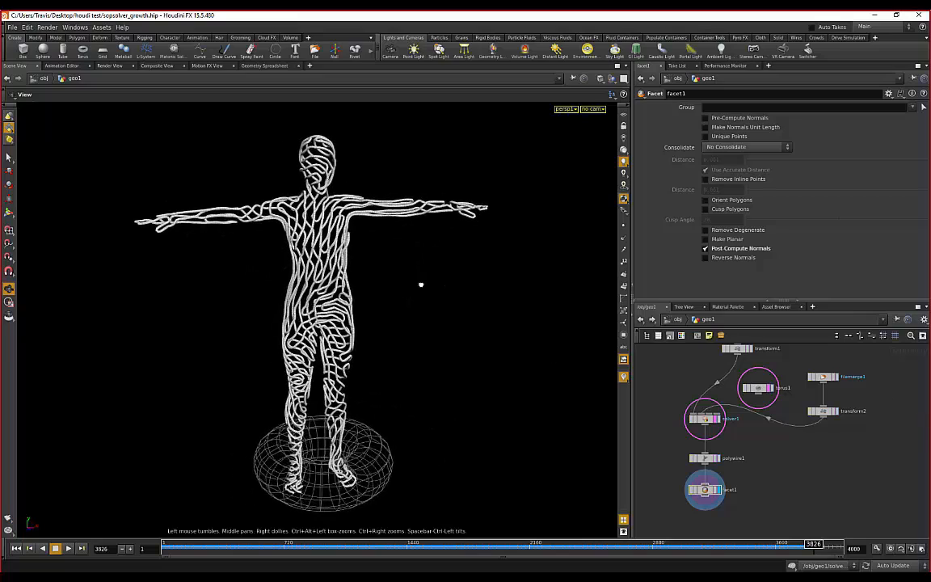
mouse_move(422, 284)
left_mouse_down()
mouse_move(439, 303)
mouse_move(405, 229)
mouse_move(390, 239)
mouse_move(419, 287)
mouse_move(368, 269)
mouse_move(240, 276)
mouse_move(256, 261)
mouse_move(448, 284)
mouse_move(426, 294)
left_mouse_up()
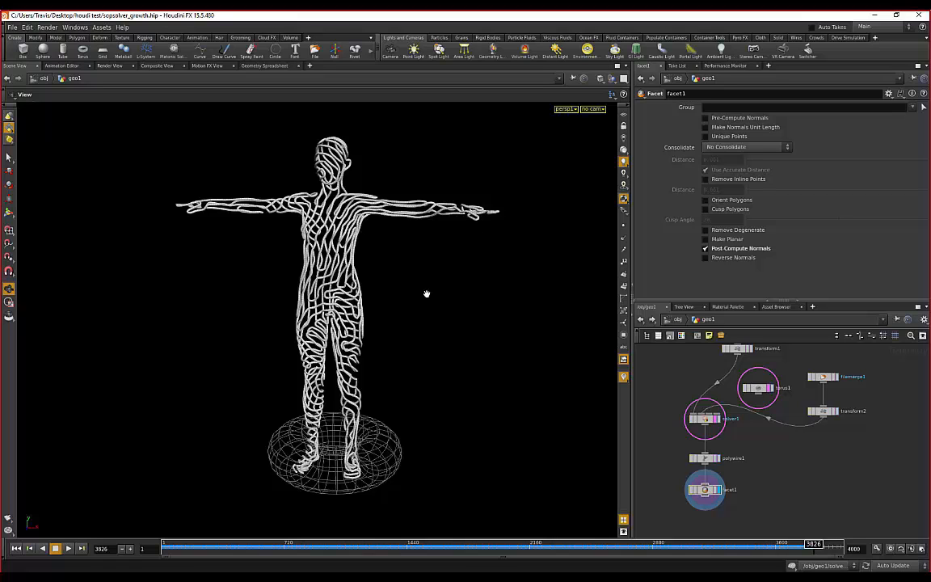
- Orbit from the figure's back to its front, then scrub the timeline back to frame 2100
scroll(407, 278, "up", 1)
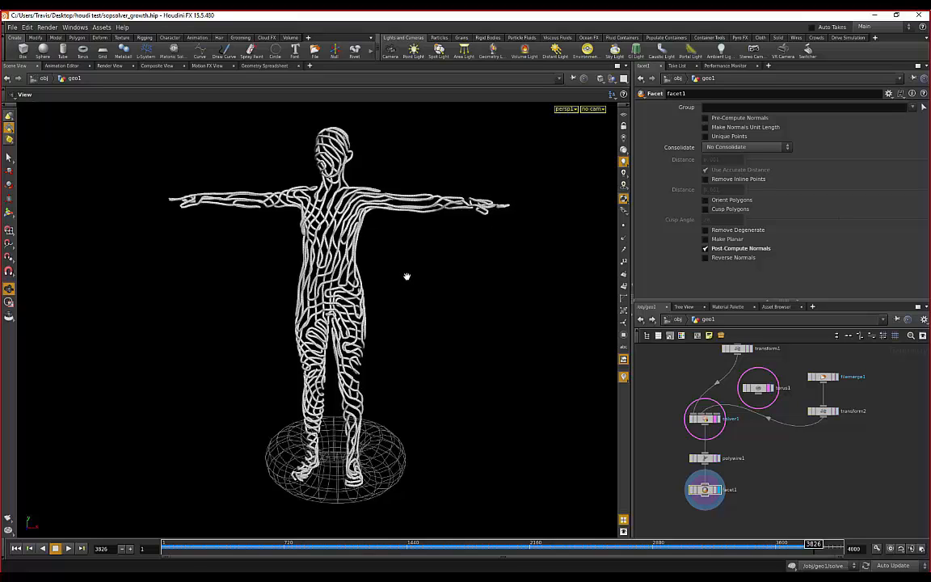
left_click_drag(460, 273, 227, 273)
scroll(281, 244, "up", 4)
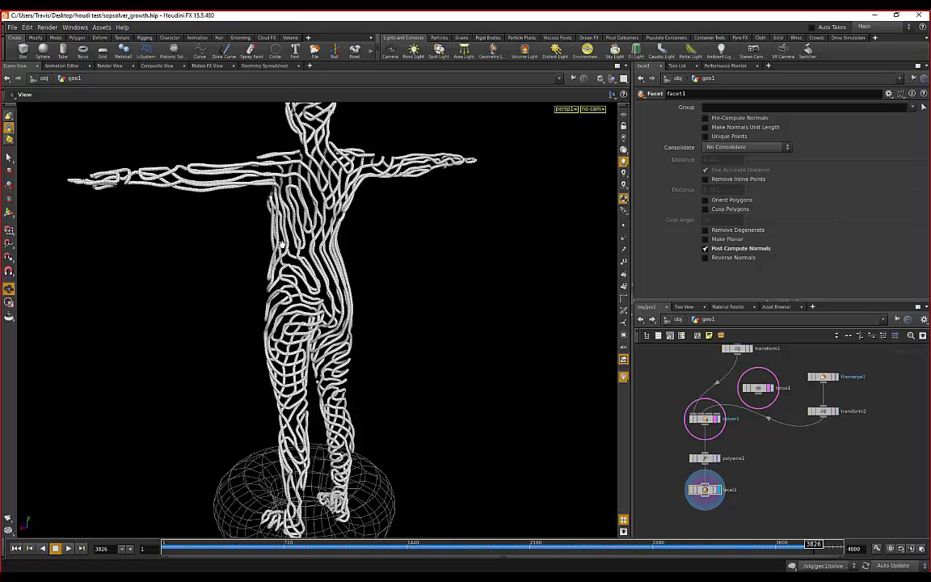
left_click_drag(328, 236, 397, 285)
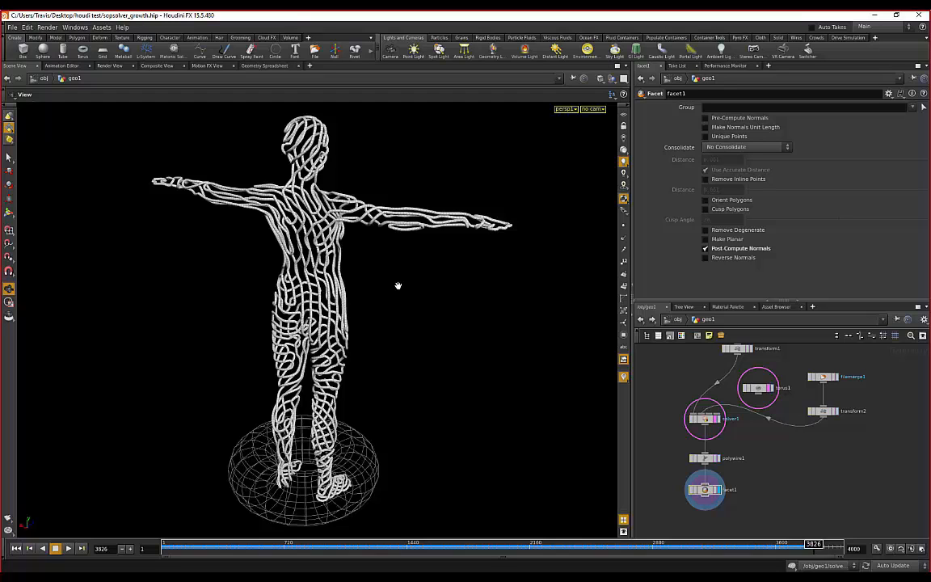
left_click_drag(501, 287, 230, 295)
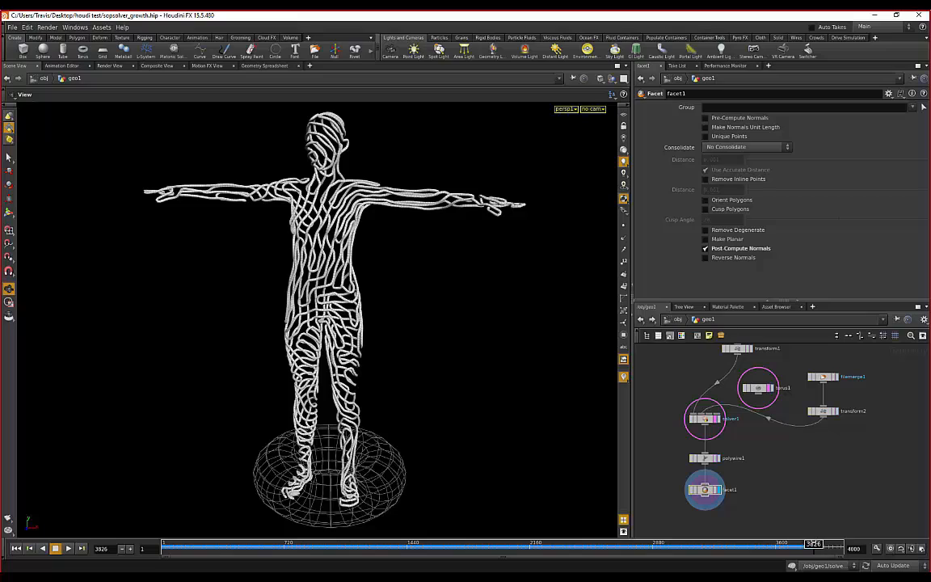
left_click_drag(812, 543, 512, 539)
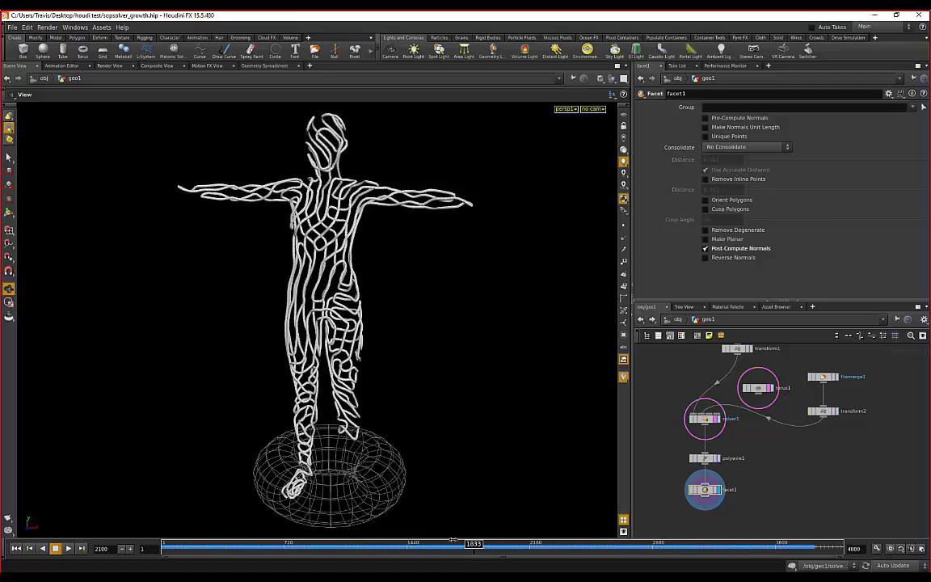
- Rewind to frame 375, play the growth until frame 503, and zoom toward the growing leg
left_click_drag(454, 542, 215, 547)
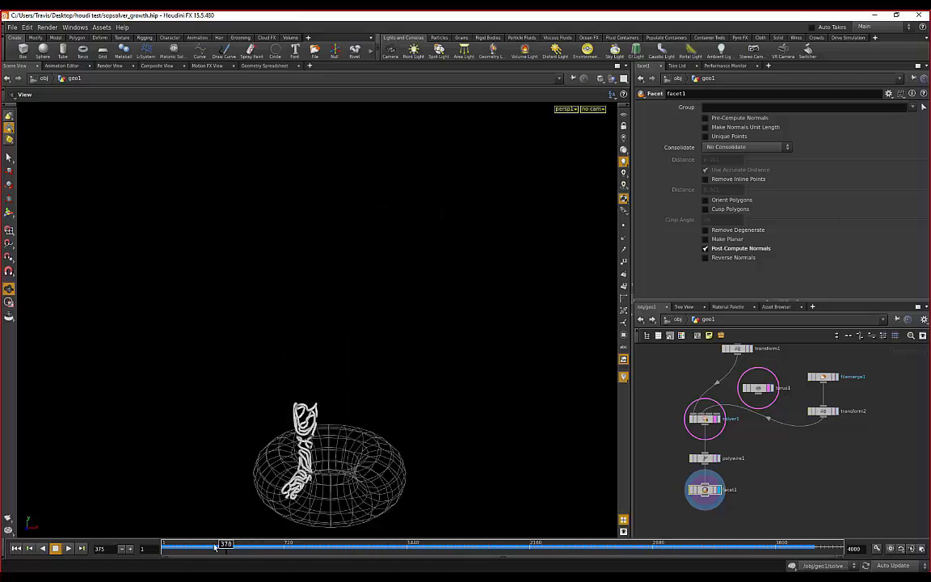
left_click(70, 548)
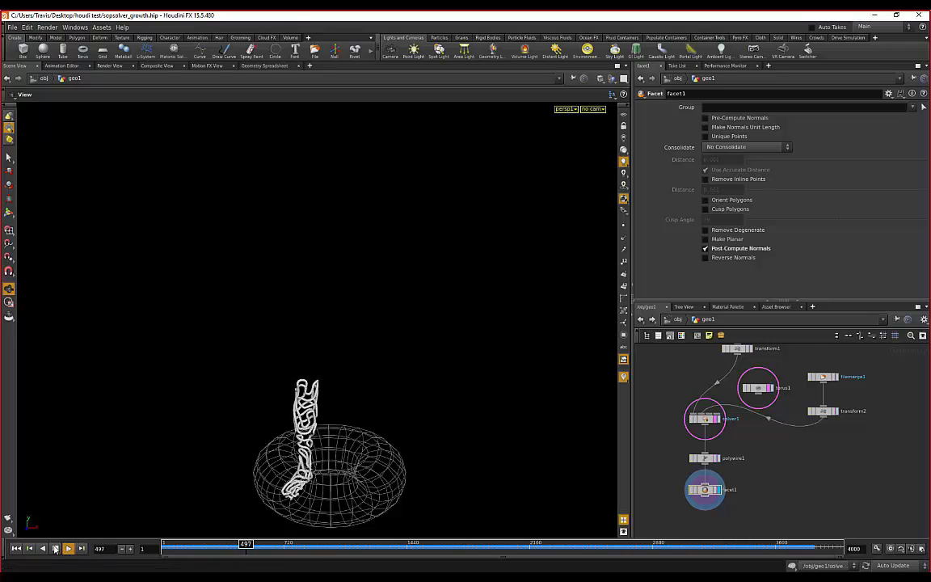
left_click(55, 549)
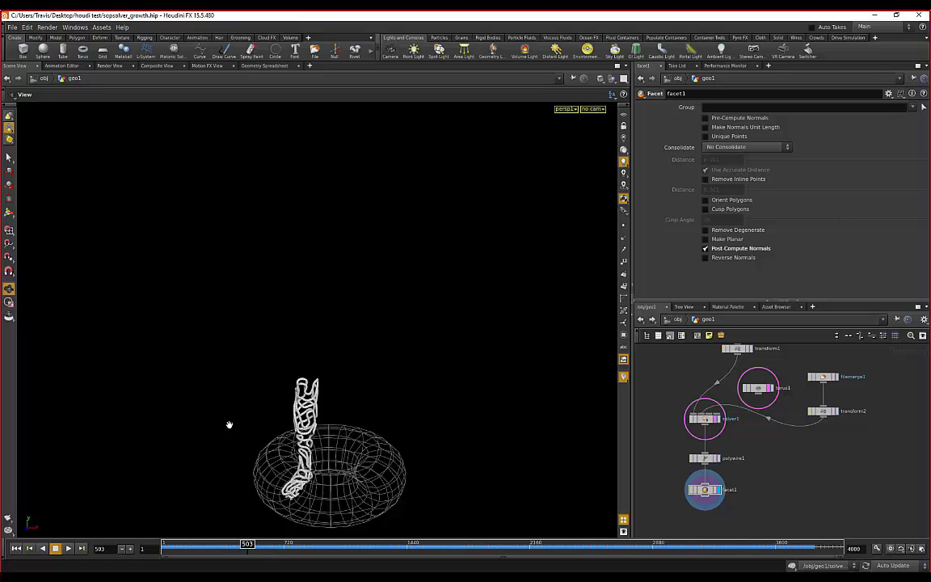
right_click_drag(229, 424, 265, 438)
middle_click_drag(265, 439, 283, 355)
left_click_drag(283, 355, 291, 347)
left_click_drag(348, 298, 370, 322)
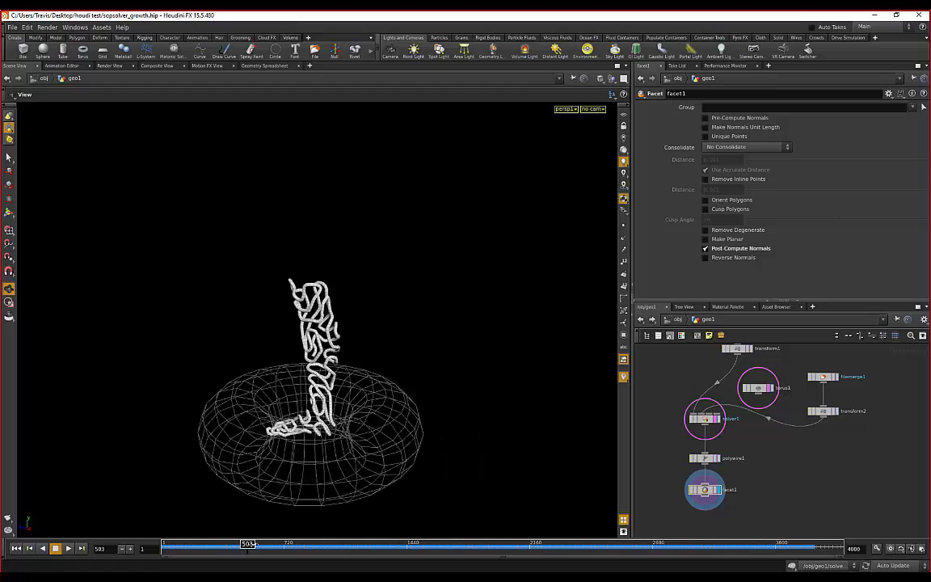
- Scrub forward through frames 1779 and 2717 to 3181, reframing the whole figure
left_click_drag(253, 543, 464, 543)
right_click_drag(382, 385, 355, 340)
left_click_drag(355, 340, 385, 270)
middle_click_drag(385, 270, 383, 358)
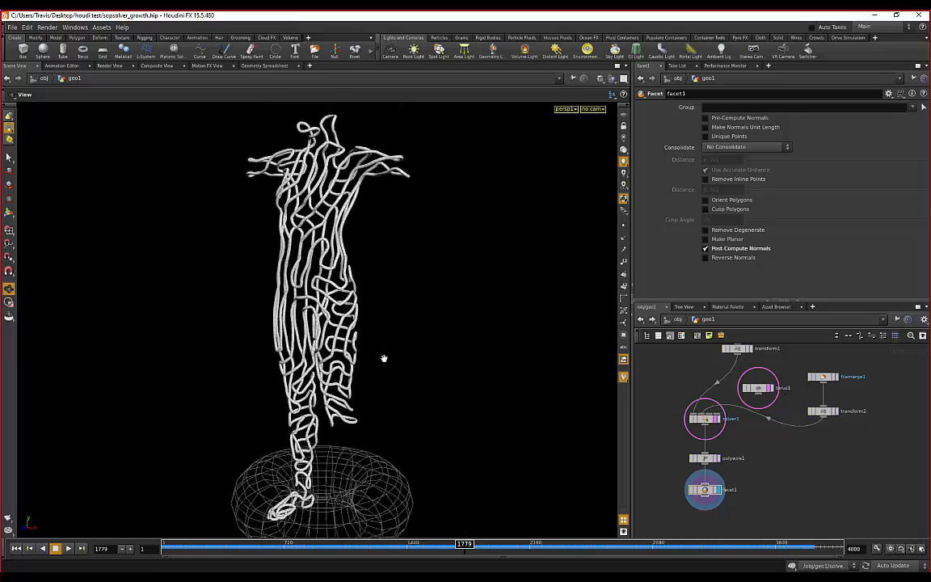
left_click_drag(384, 358, 489, 342)
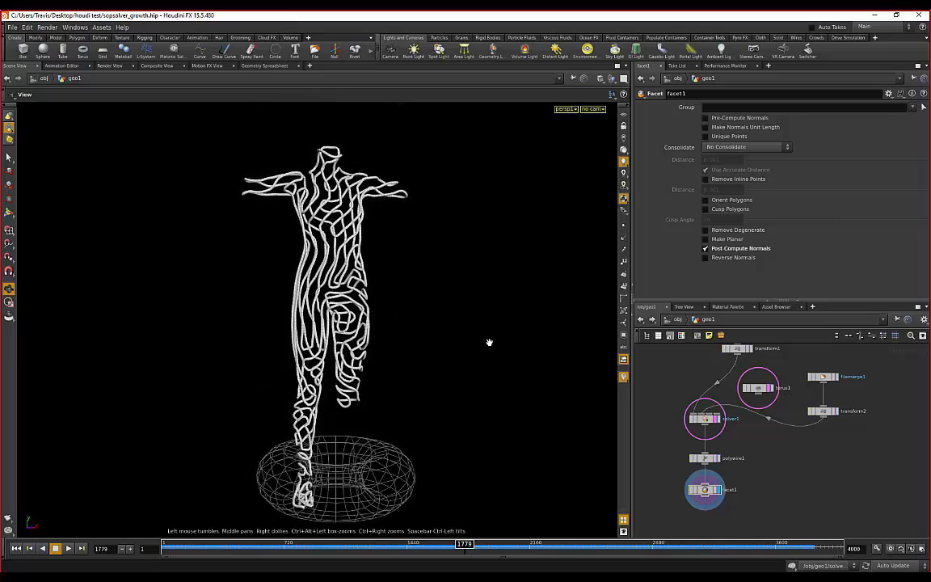
left_click_drag(464, 544, 704, 543)
left_click_drag(488, 351, 412, 358)
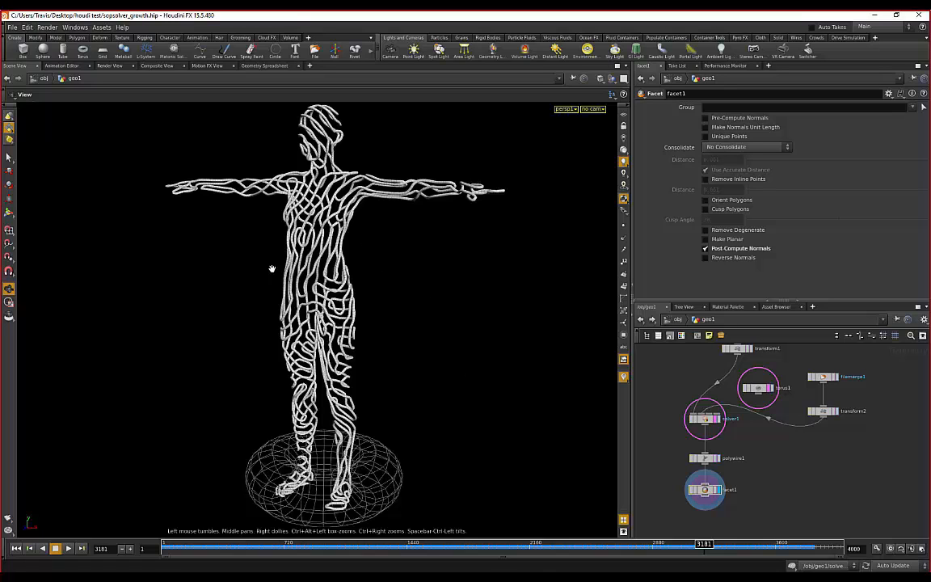
- Orbit the figure from front to side and back, and set the timeline to frame 3778
left_click_drag(270, 270, 365, 248)
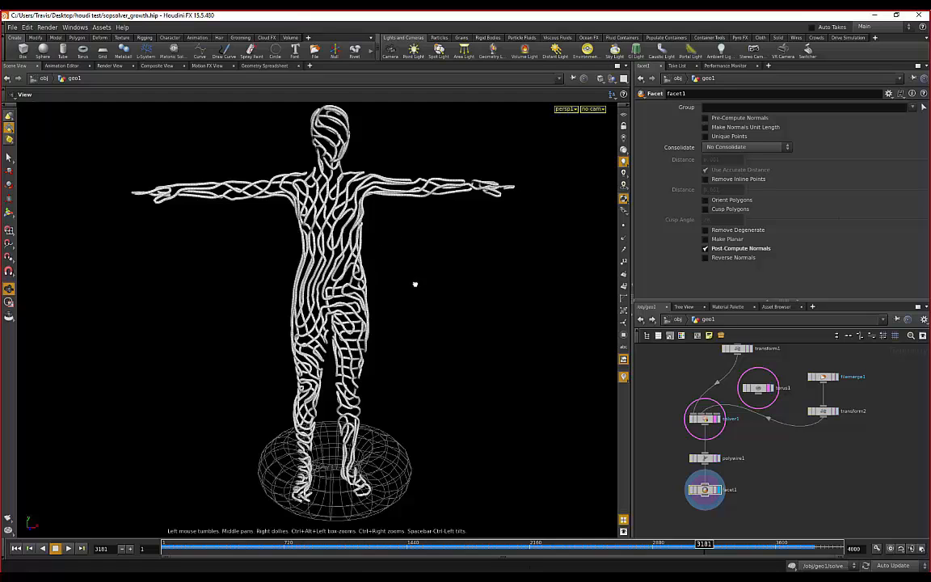
left_click_drag(414, 284, 492, 502)
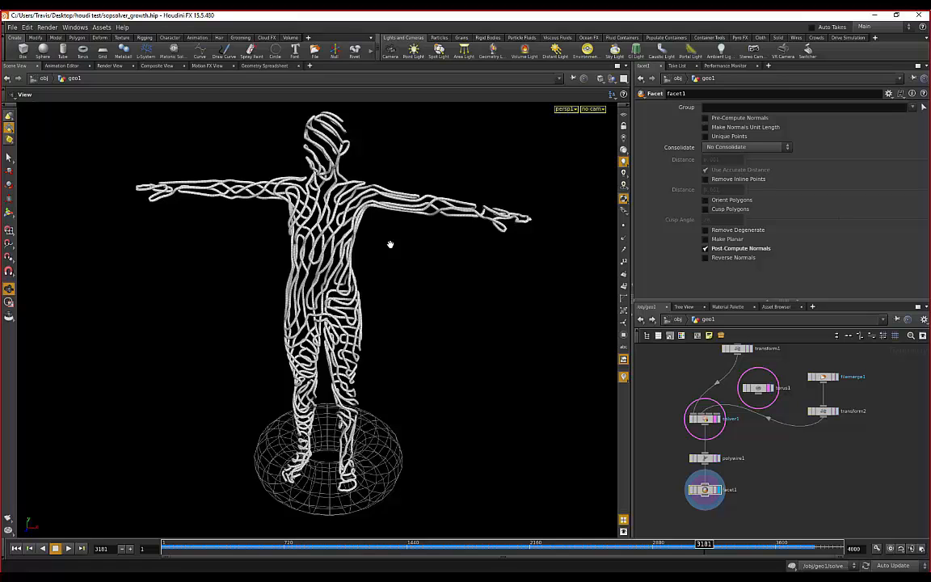
mouse_move(423, 322)
left_mouse_down()
mouse_move(245, 259)
mouse_move(262, 241)
mouse_move(449, 296)
mouse_move(431, 309)
left_mouse_up()
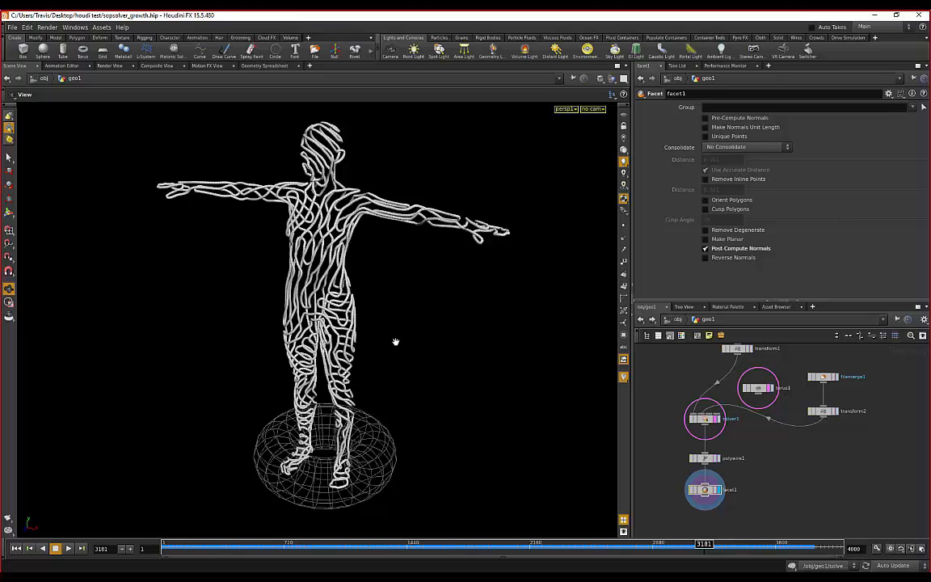
left_click_drag(395, 341, 532, 295)
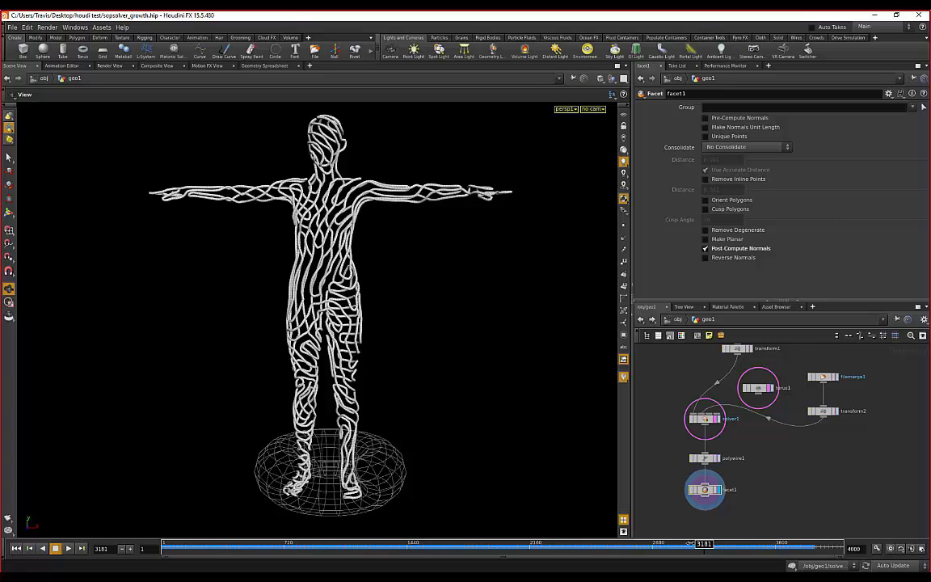
left_click_drag(692, 546, 806, 543)
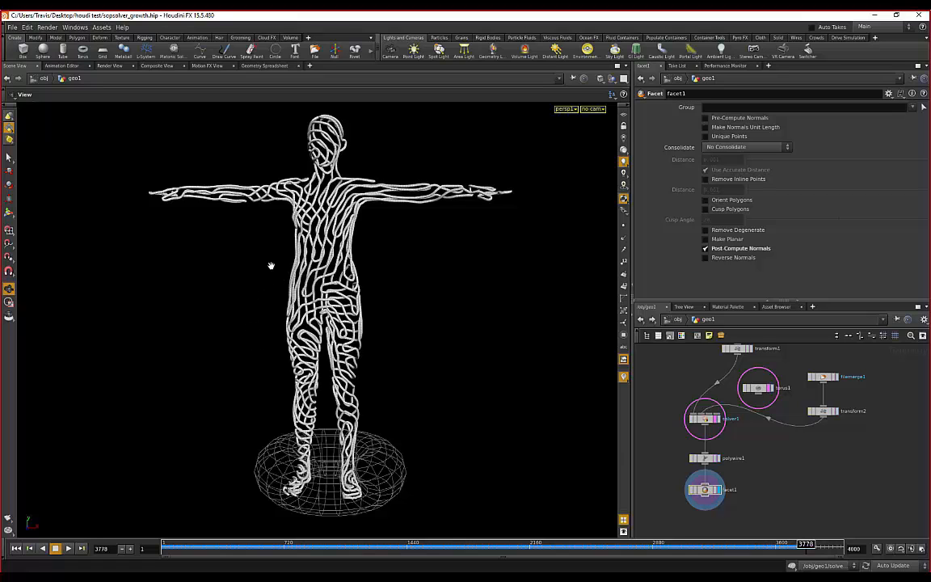
- Inspect the figure from side, three-quarter and front views, dollying in and back out
left_click_drag(252, 244, 182, 260)
left_click_drag(251, 235, 280, 230)
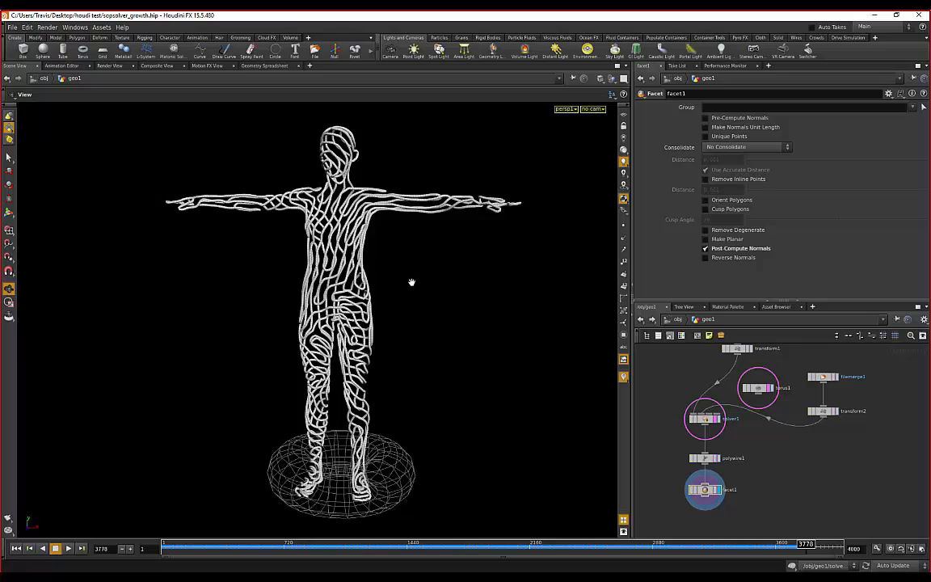
left_click_drag(368, 252, 184, 263)
scroll(192, 262, "up", 2)
scroll(198, 262, "down", 2)
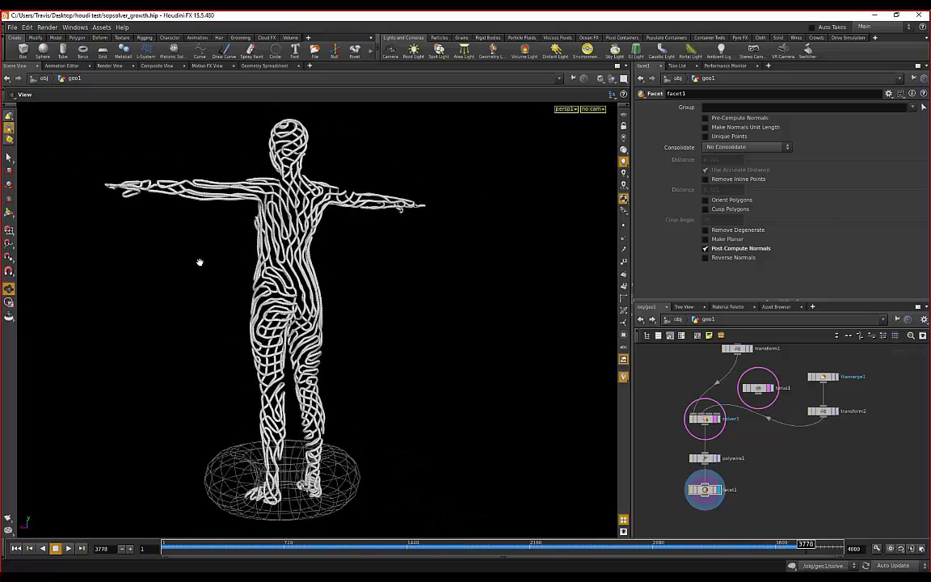
middle_click_drag(199, 262, 250, 269)
scroll(251, 270, "down", 1)
left_click_drag(251, 270, 429, 285)
middle_click_drag(397, 279, 476, 287)
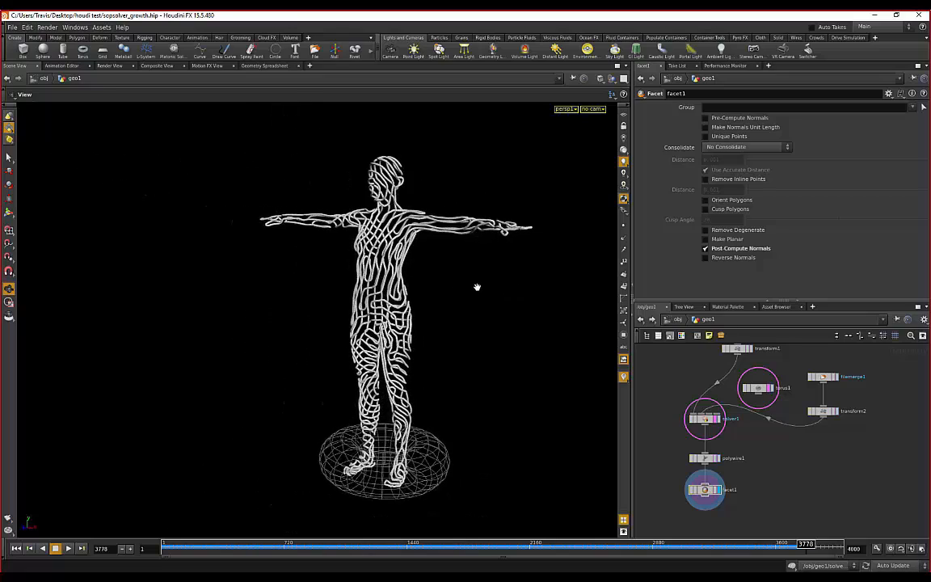
right_click_drag(424, 283, 538, 320)
middle_click_drag(538, 320, 473, 299)
right_click_drag(473, 299, 433, 291)
left_click_drag(433, 291, 410, 273)
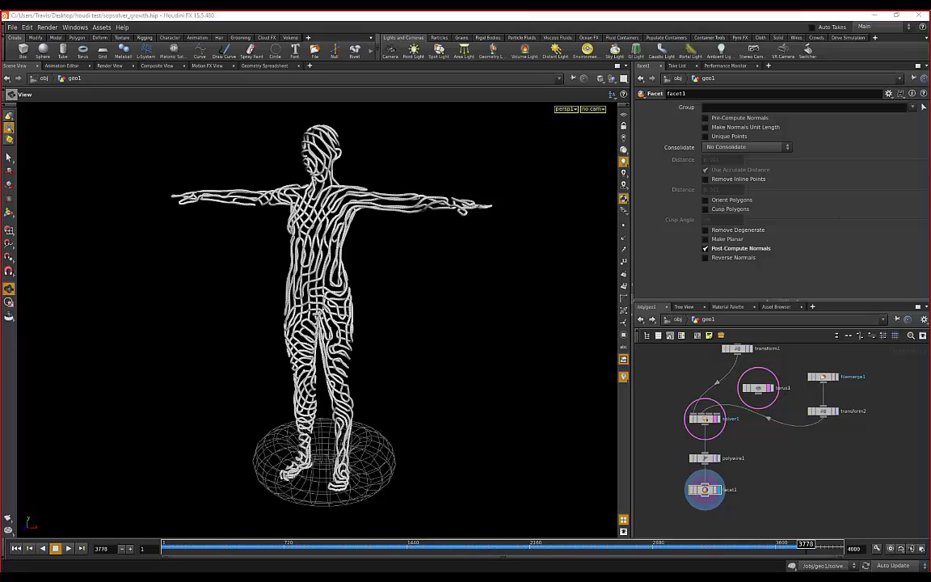
- Orbit again from the front through three-quarter and side views of the figure
scroll(233, 203, "up", 2)
left_click_drag(246, 211, 358, 223)
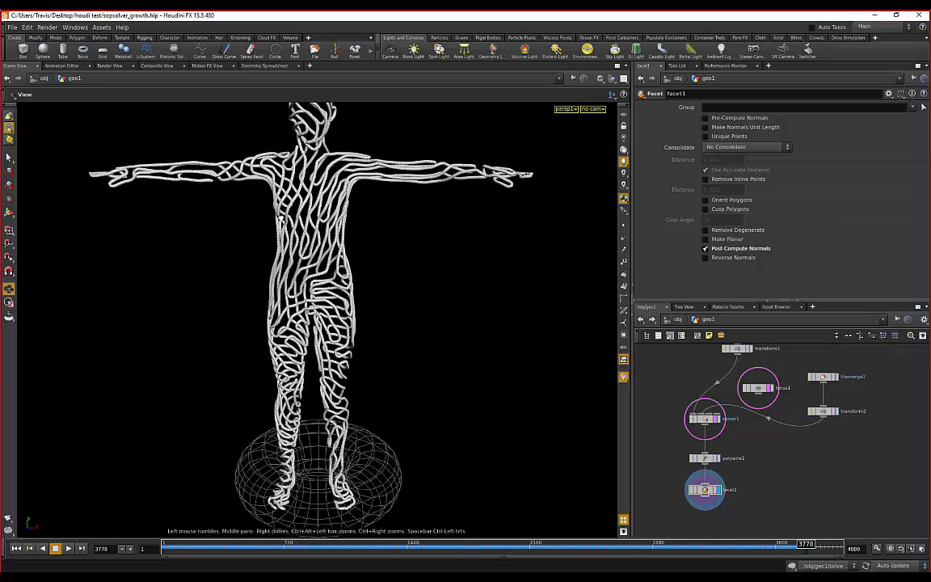
middle_click_drag(359, 223, 370, 246)
scroll(264, 308, "down", 2)
left_click_drag(264, 308, 328, 296)
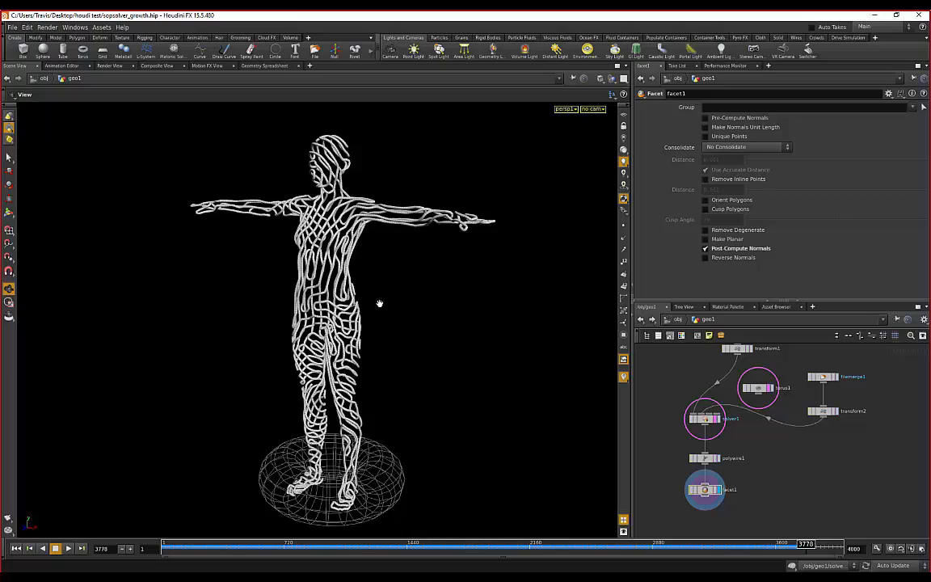
left_click_drag(417, 314, 370, 348)
left_click_drag(456, 362, 228, 348)
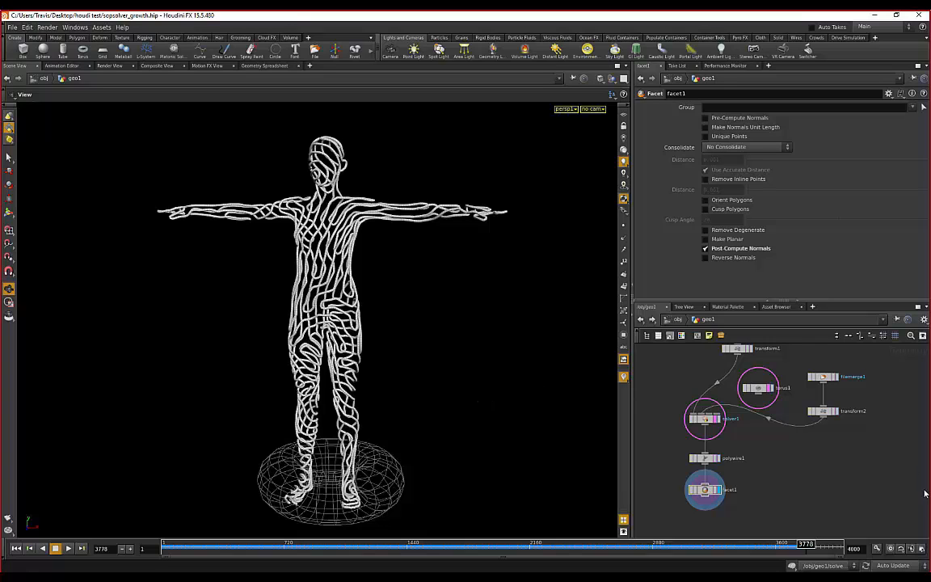
- Set the global animation end frame to 6000 and resume the growth playback
left_click(921, 548)
double_click(865, 407)
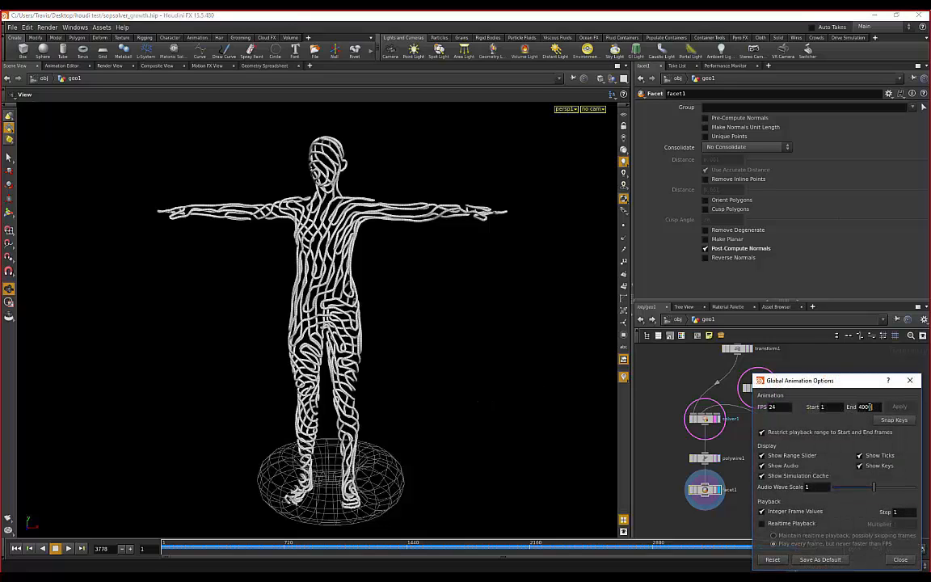
type("6000")
key("Return")
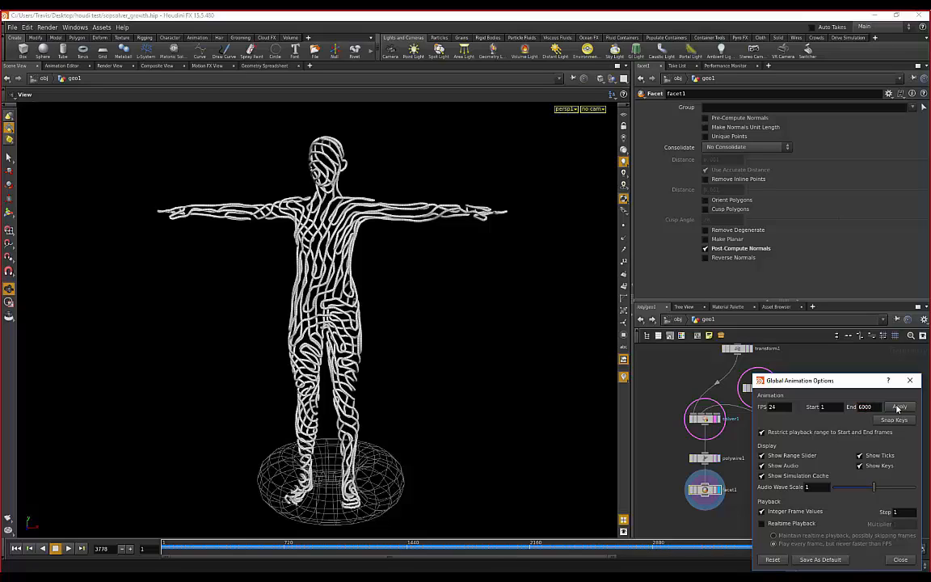
left_click(899, 559)
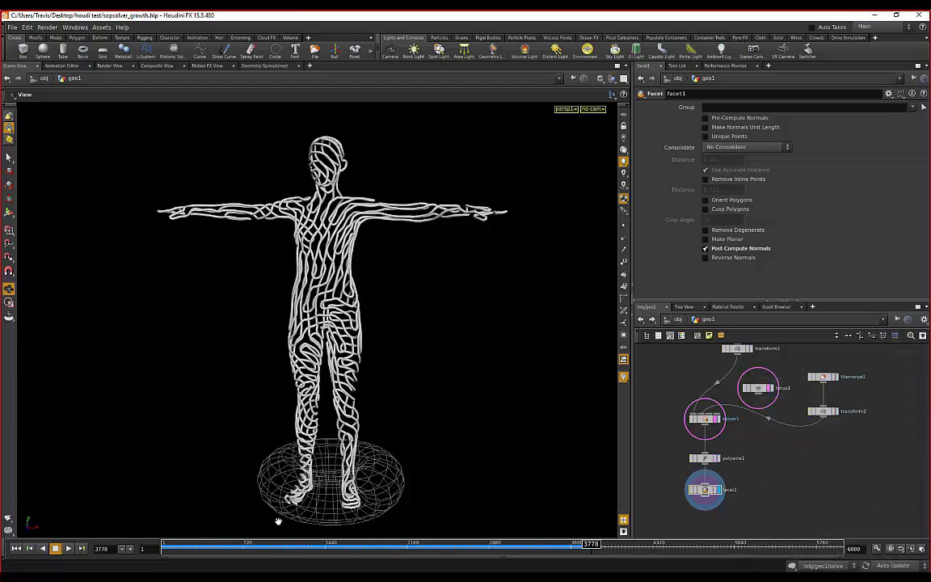
left_click(68, 549)
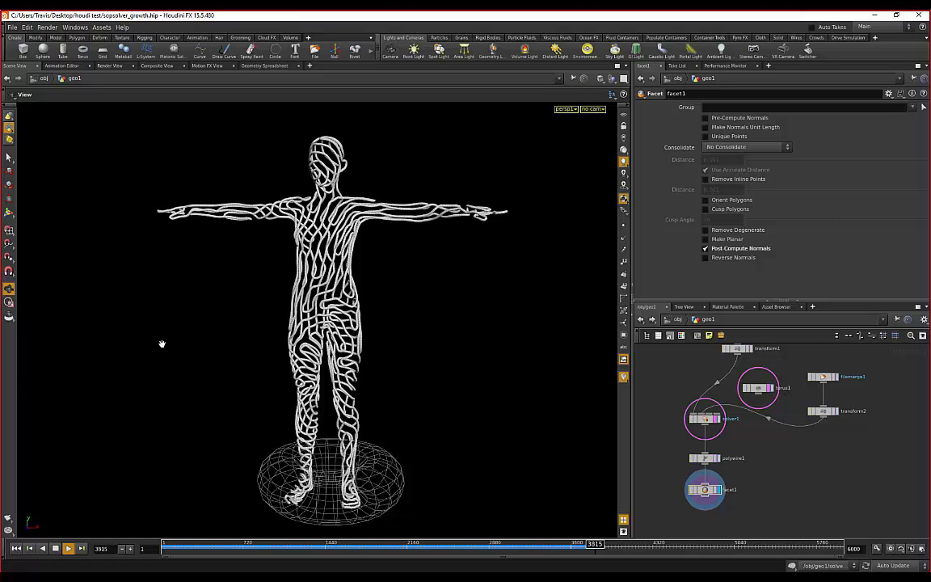
- Orbit between front, side and three-quarter views as the growth plays past frame 4000
left_click_drag(407, 321, 399, 332)
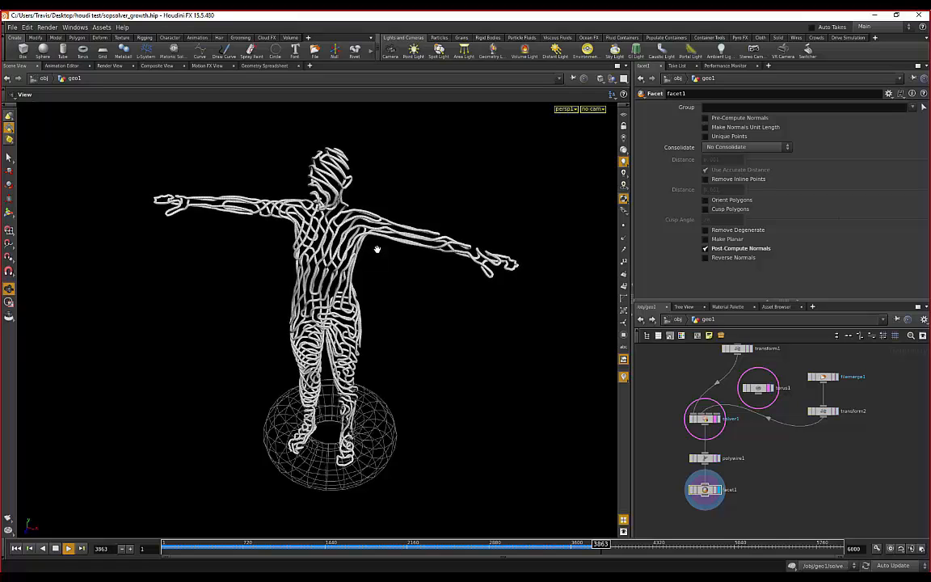
scroll(376, 247, "up", 2)
left_click_drag(413, 257, 381, 303)
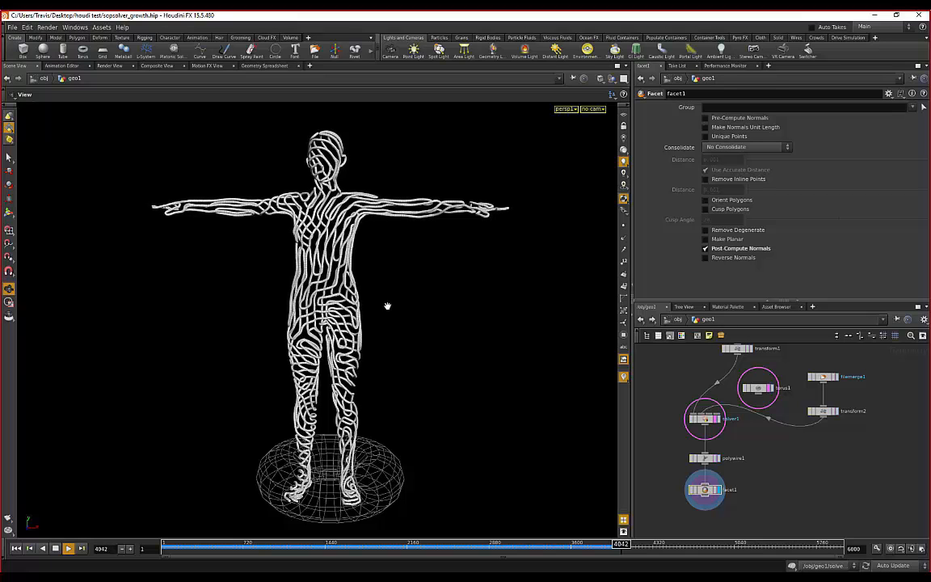
left_click_drag(407, 284, 395, 308)
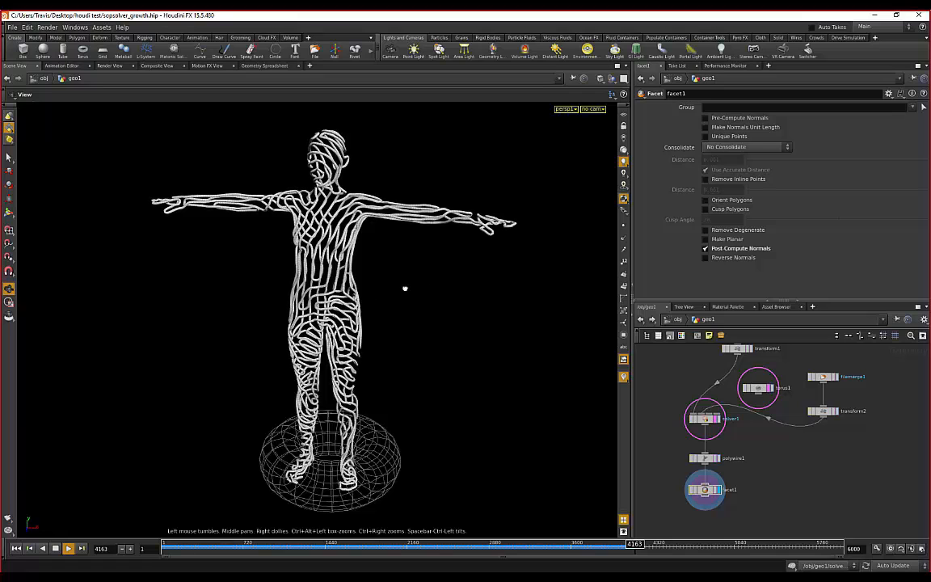
left_click_drag(406, 290, 387, 293)
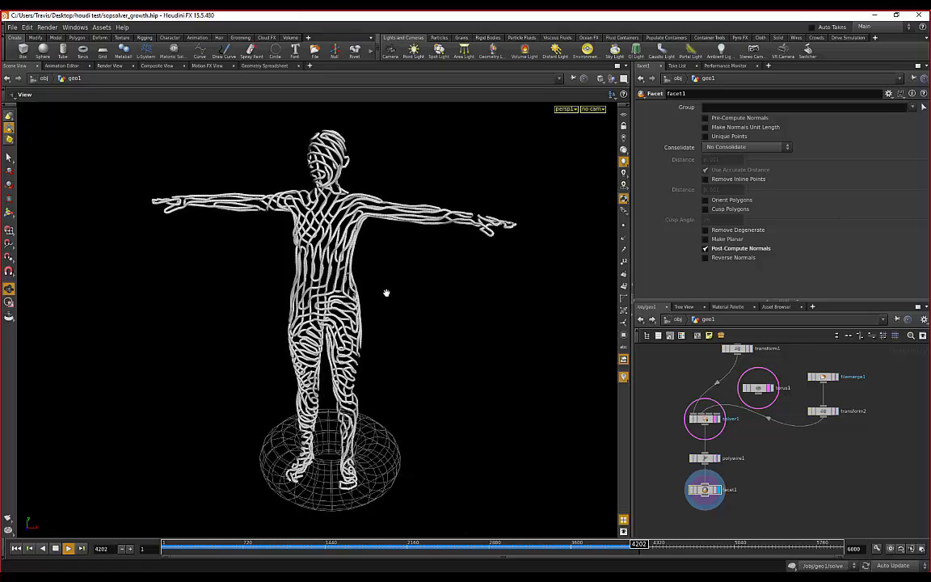
scroll(362, 306, "up", 3)
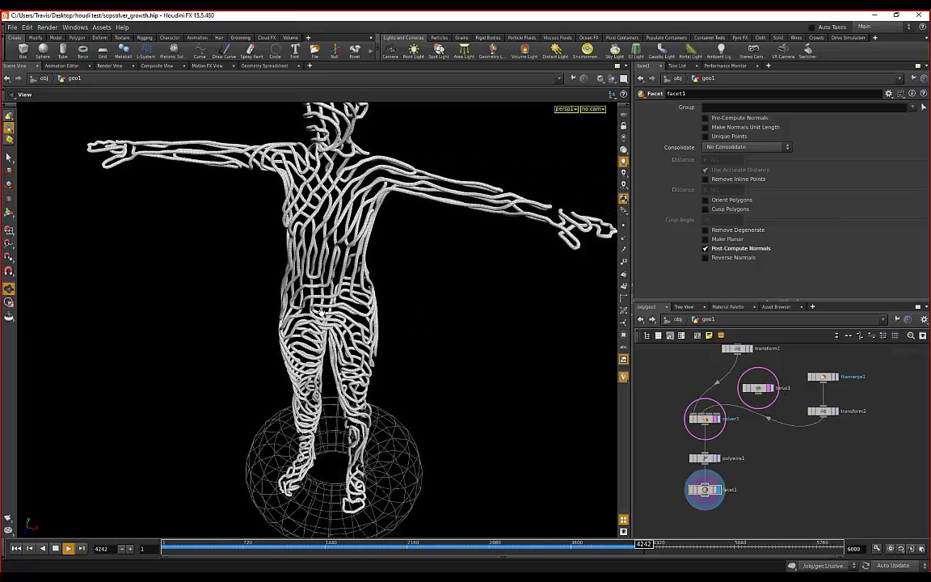
left_click_drag(215, 320, 224, 295)
left_click_drag(316, 273, 395, 319)
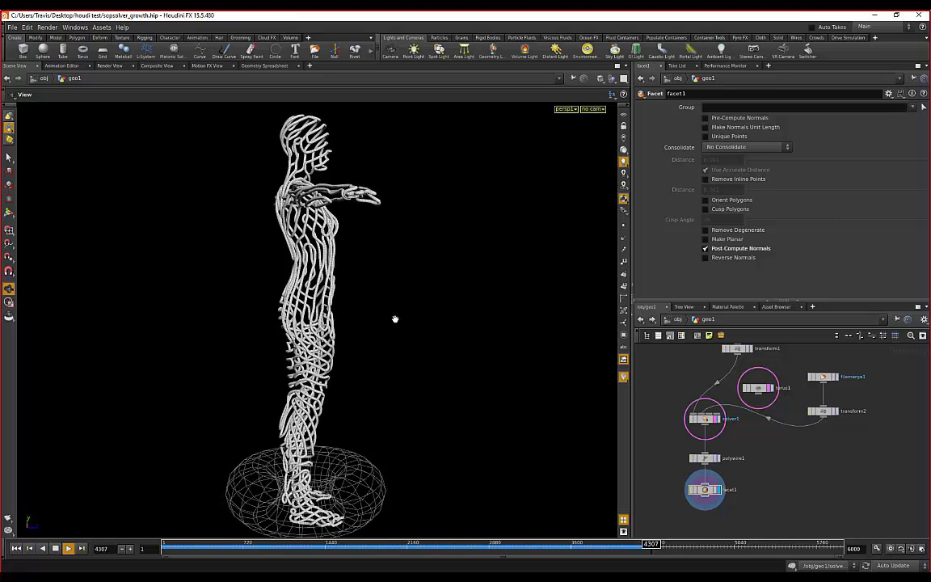
left_click_drag(395, 318, 388, 277)
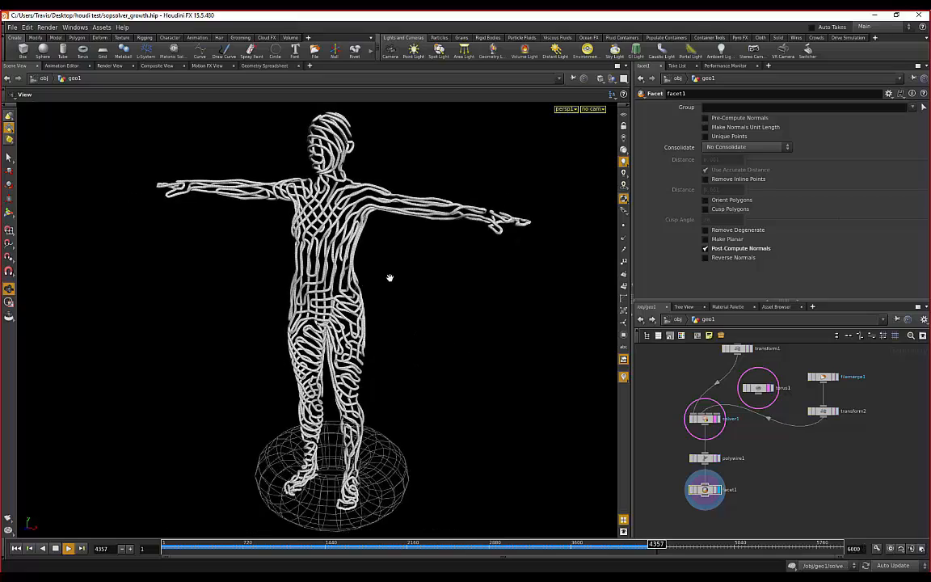
- Dolly in on the torso and back out, then stop playback at frame 4402
right_click_drag(362, 370, 445, 262)
middle_click_drag(445, 263, 433, 327)
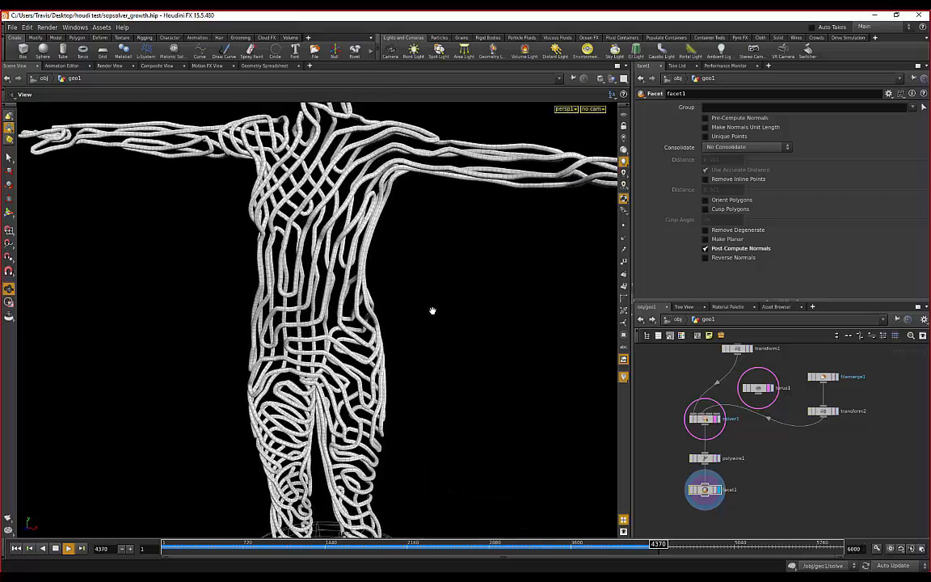
right_click_drag(432, 312, 433, 348)
right_click_drag(433, 288, 439, 325)
scroll(434, 311, "down", 3)
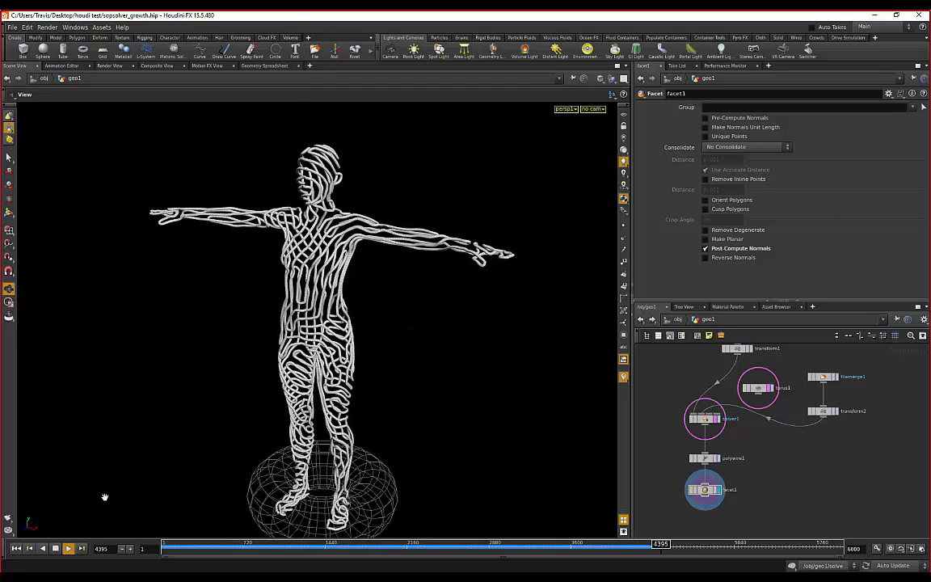
left_click(55, 548)
- Orbit to front, back and side views, framing the torso, shoulders, arms and torus
left_click_drag(487, 305, 321, 304)
left_click_drag(279, 166, 250, 290)
right_click_drag(250, 291, 394, 291)
left_click_drag(394, 291, 305, 402)
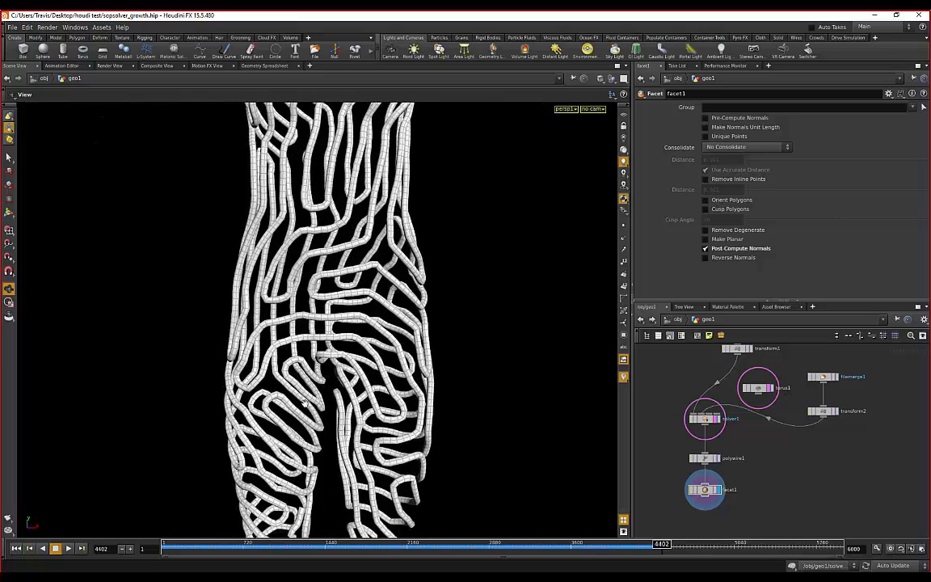
left_click_drag(340, 242, 408, 279)
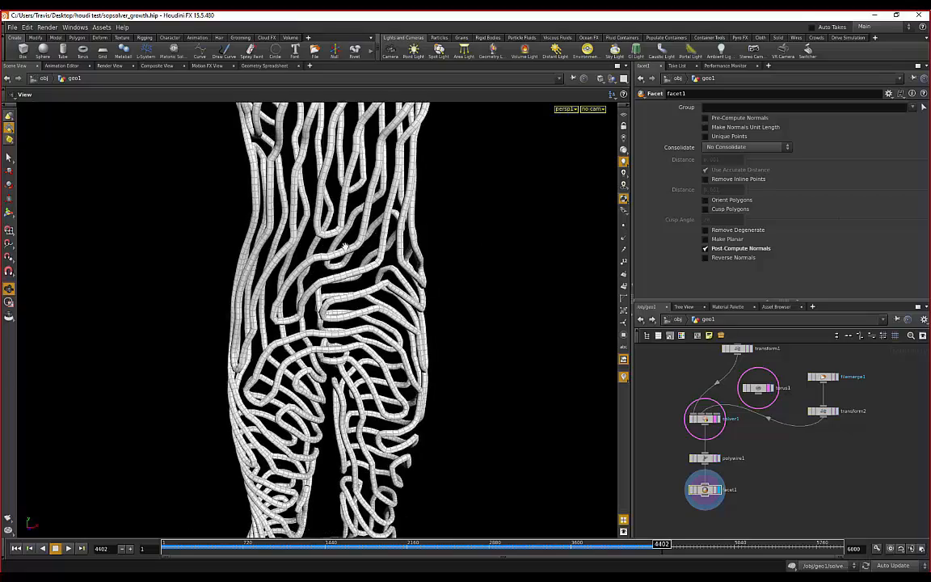
right_click_drag(428, 283, 434, 262)
middle_click_drag(434, 262, 453, 290)
middle_click_drag(311, 228, 323, 306)
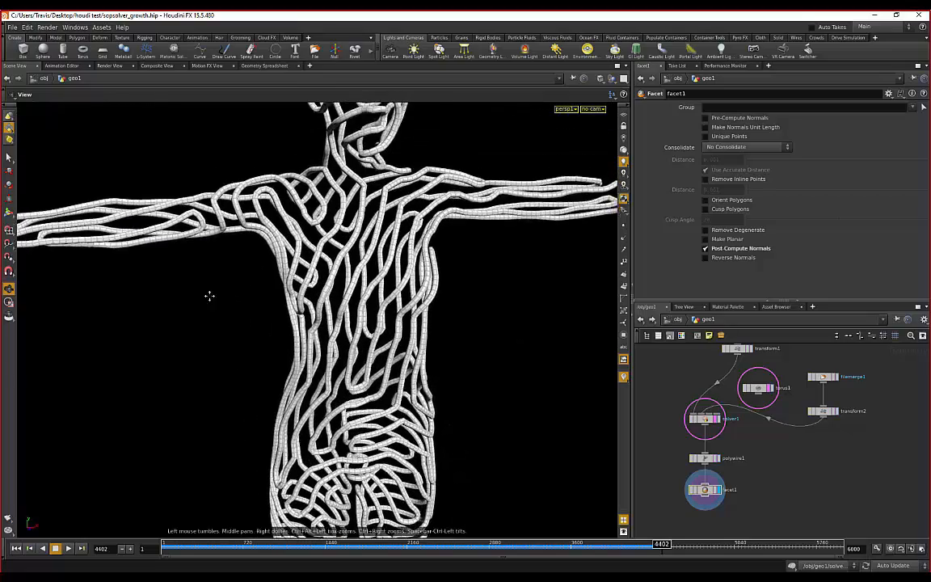
right_click_drag(211, 295, 361, 311)
middle_click_drag(401, 335, 401, 302)
left_click_drag(400, 301, 404, 208)
- Orbit the figure from back through side and three-quarter angles to a frontal view
left_click_drag(315, 298, 462, 291)
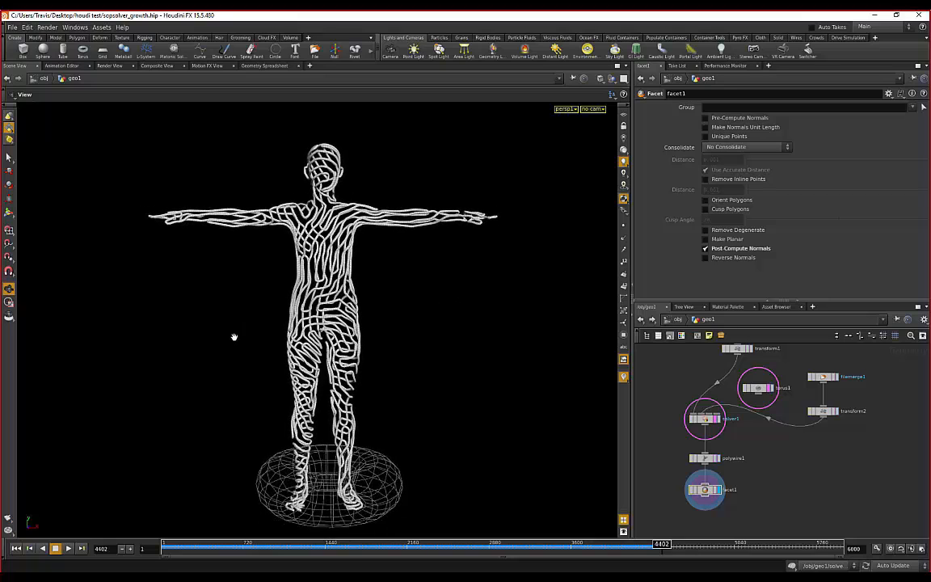
left_click_drag(234, 334, 300, 346)
left_click_drag(360, 345, 413, 347)
left_click_drag(200, 363, 358, 365)
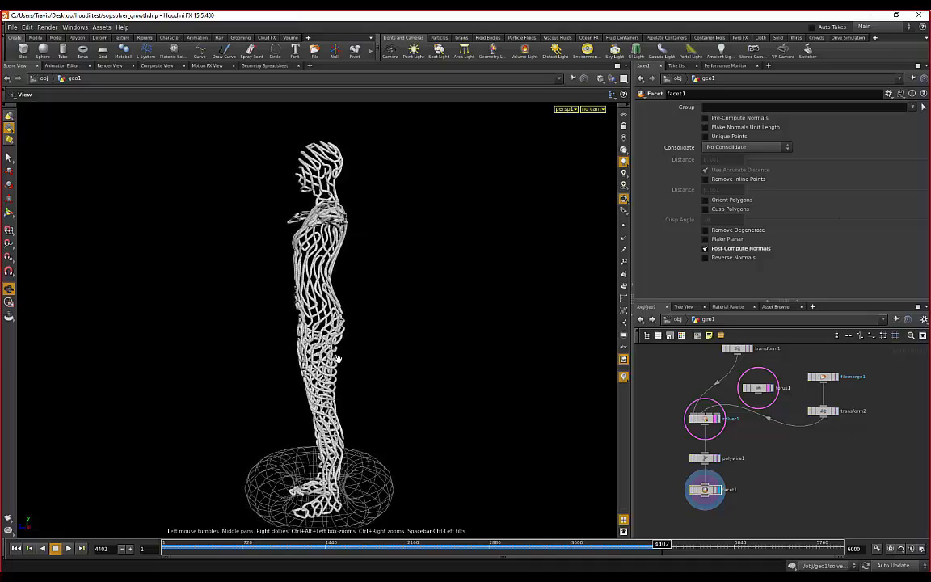
left_click_drag(303, 373, 455, 367)
left_click_drag(409, 335, 290, 344)
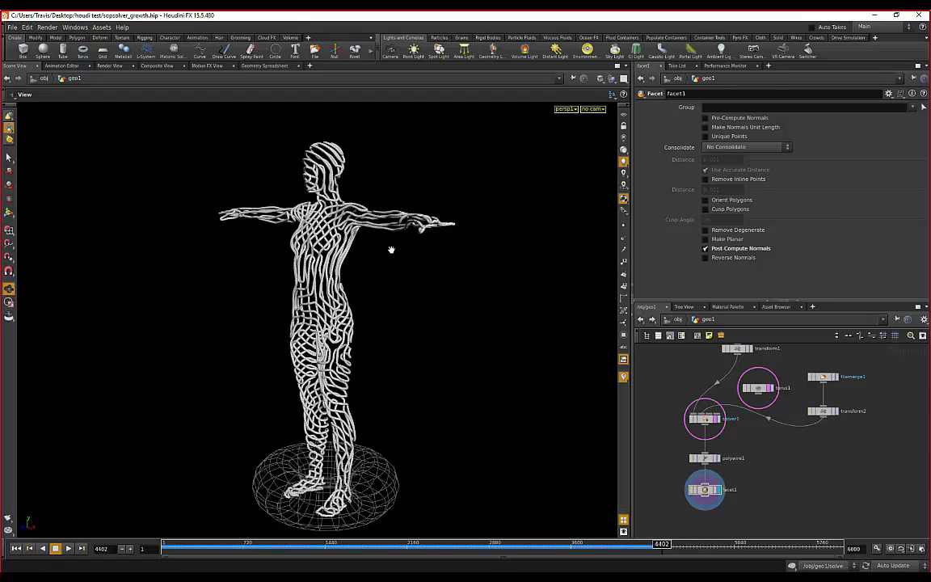
left_click_drag(426, 297, 468, 302)
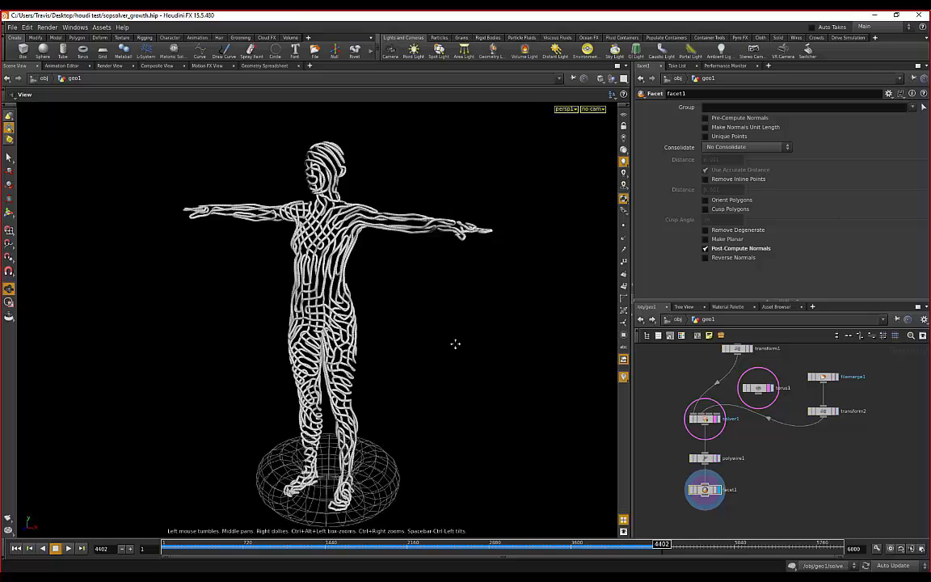
middle_click_drag(454, 343, 451, 331)
- Search the system apps for 'cin', then return to Houdini
key("super")
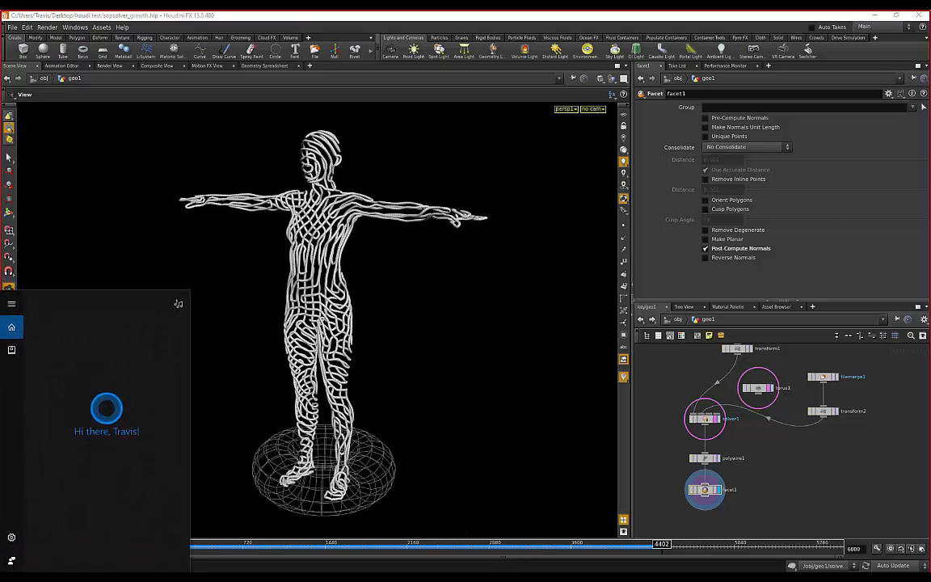
type("cin")
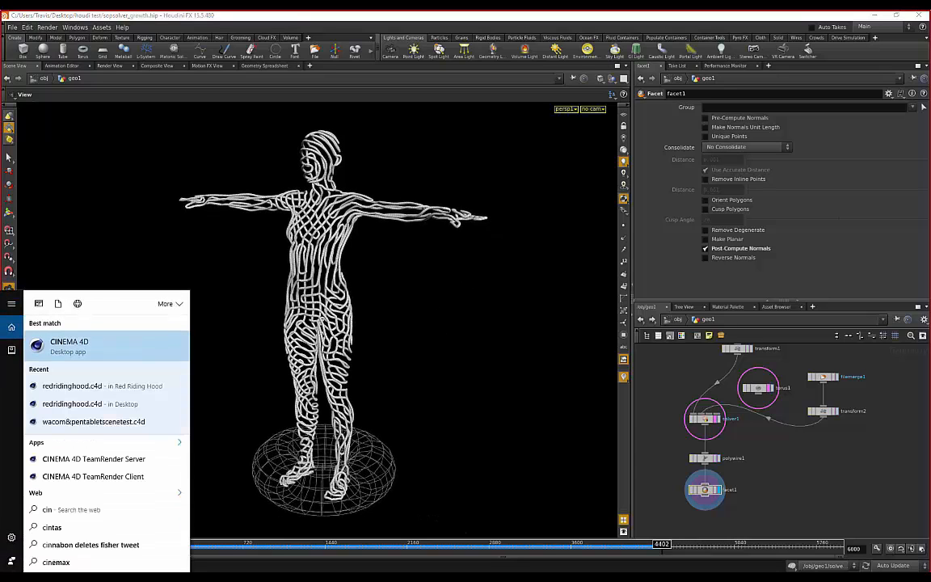
left_click(341, 17)
- Zoom in close on the torso tubes, then pull back to a frontal view of the whole figure
left_click_drag(331, 202, 305, 246)
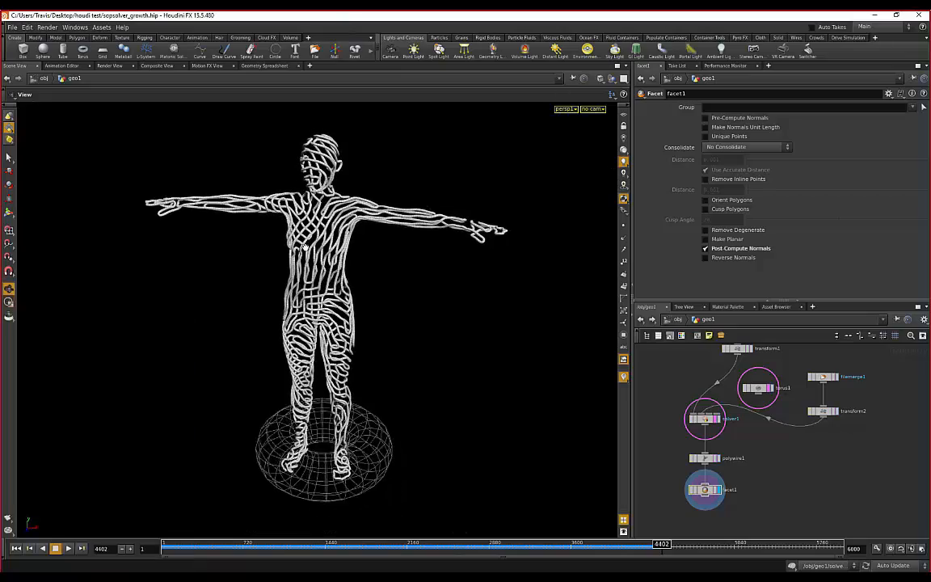
right_click_drag(305, 246, 378, 216)
middle_click_drag(379, 216, 379, 289)
right_click_drag(380, 289, 482, 262)
middle_click_drag(482, 262, 428, 249)
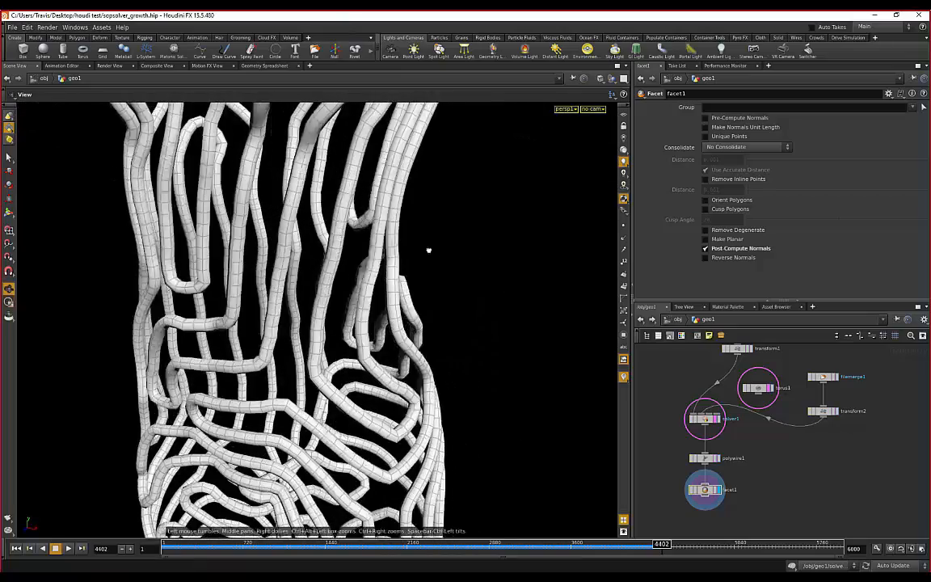
right_click_drag(428, 250, 424, 388)
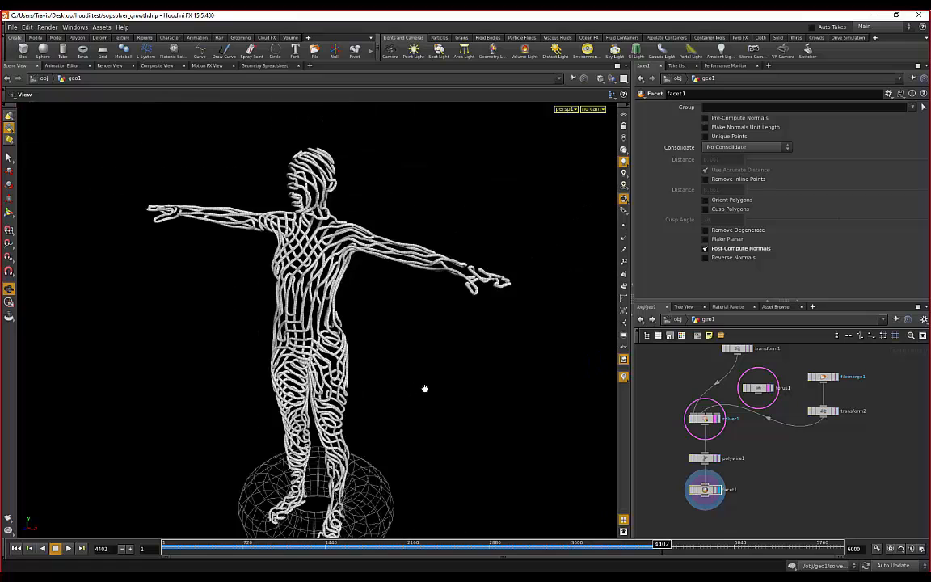
left_click_drag(424, 389, 452, 315)
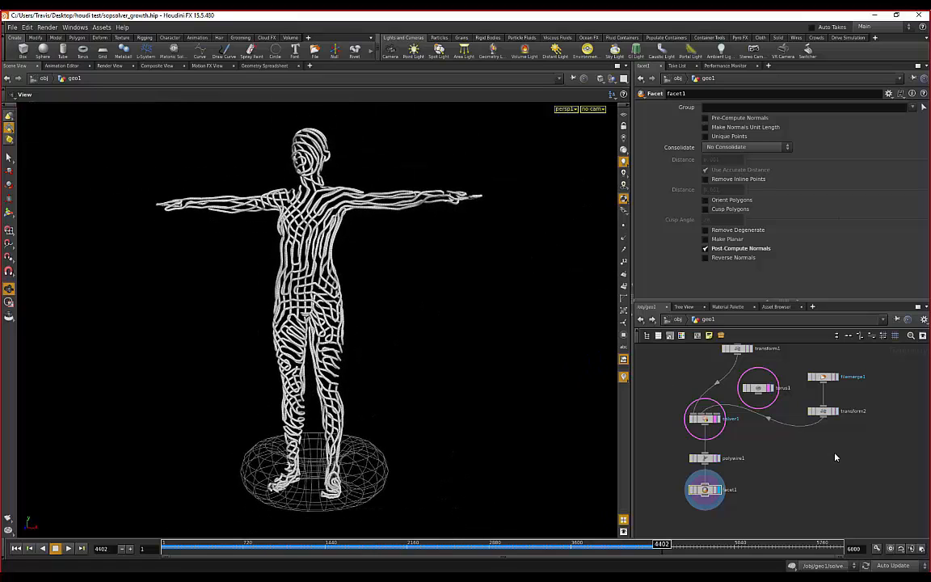
- Search the Tab node menu for 'smoo', then dismiss it without adding a node
key("Tab")
key("Escape")
key("Tab")
type("smoo")
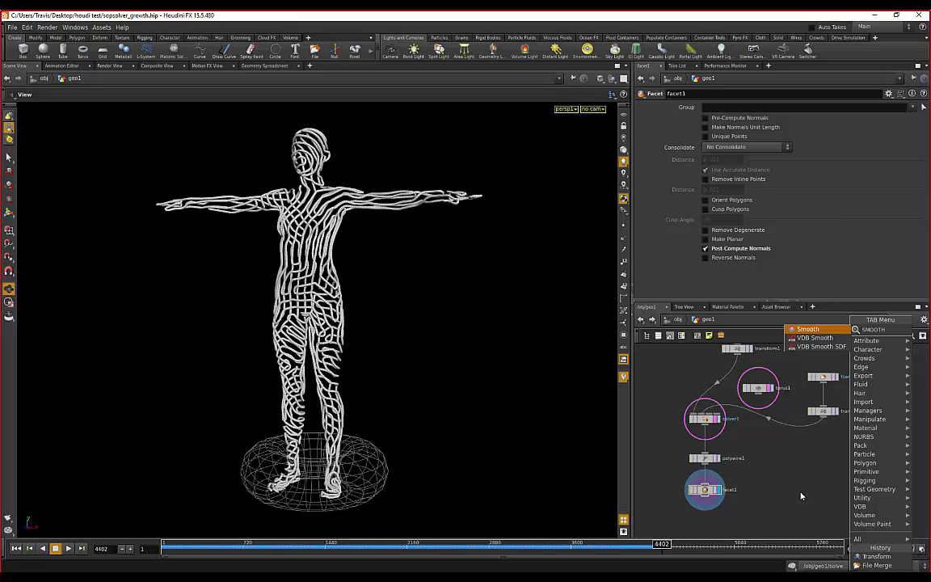
left_click(434, 279)
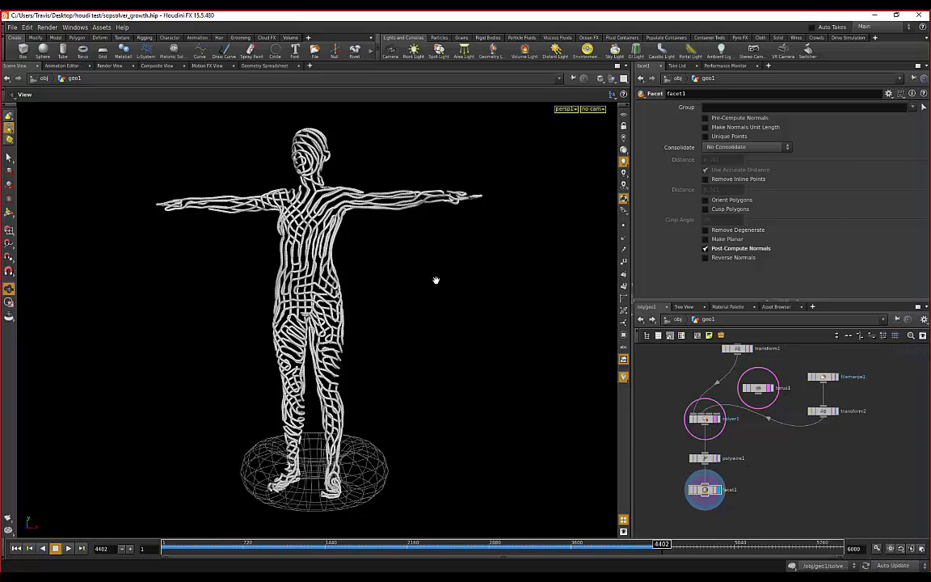
- Orbit and zoom around the wire-covered figure to inspect it from the front and back
left_click_drag(434, 278, 307, 307)
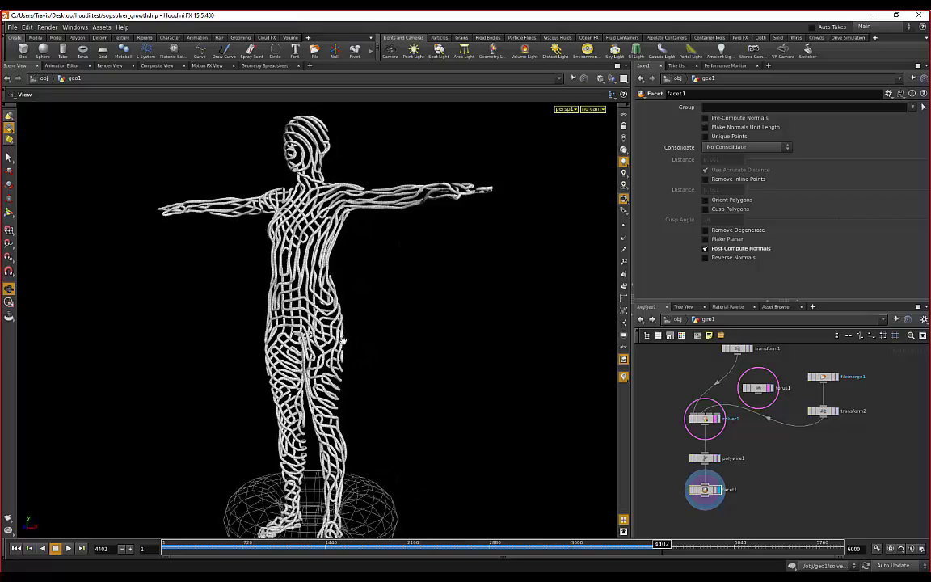
left_click_drag(445, 235, 272, 199)
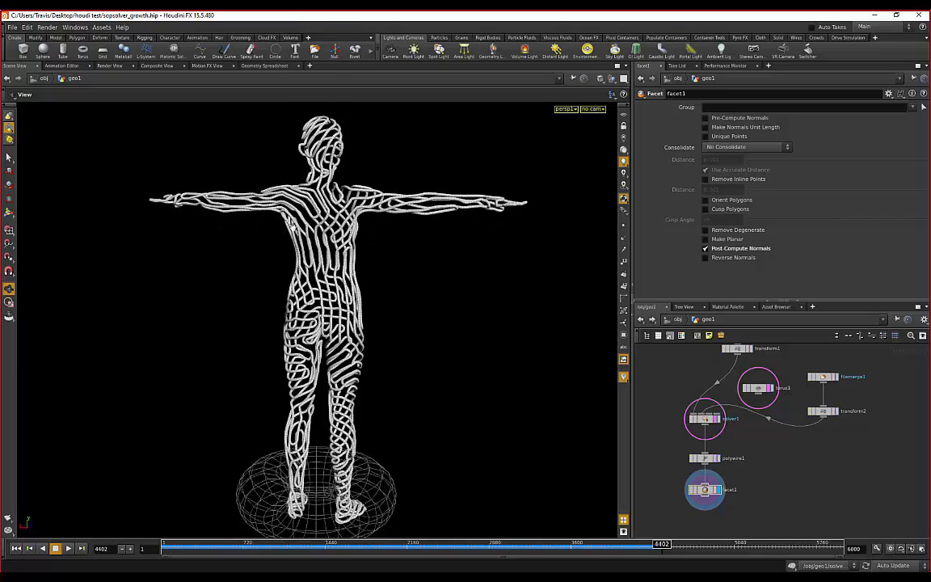
left_click_drag(197, 203, 285, 215)
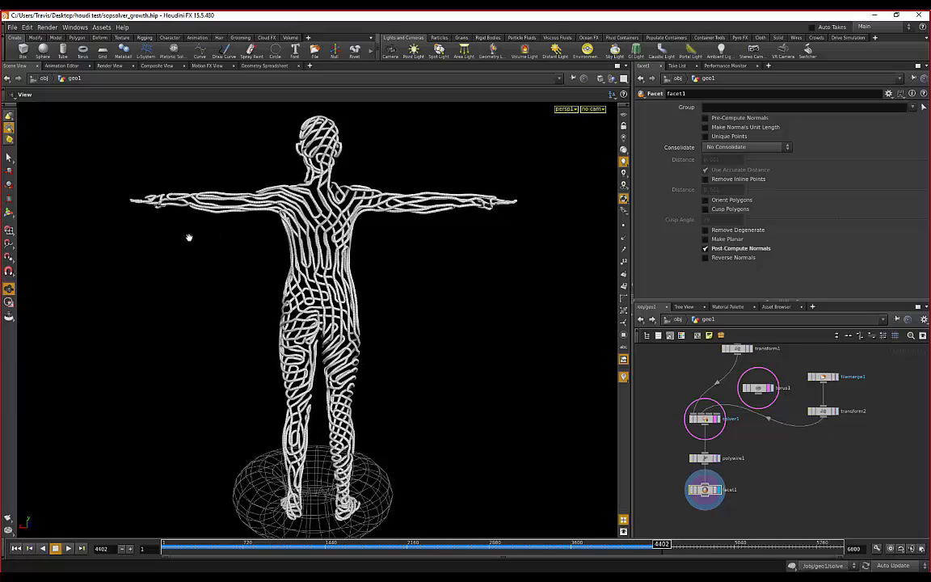
left_click_drag(191, 234, 399, 310)
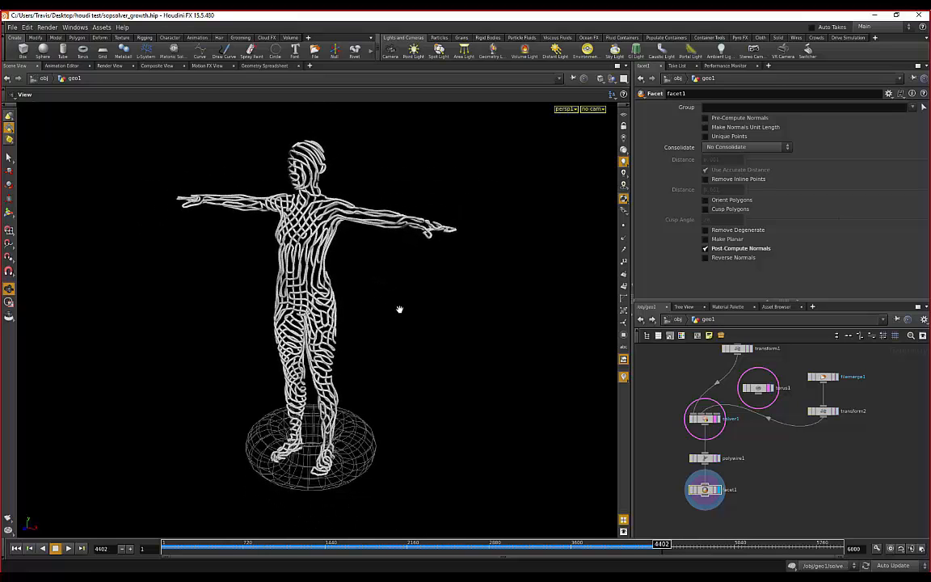
left_click_drag(399, 310, 406, 245)
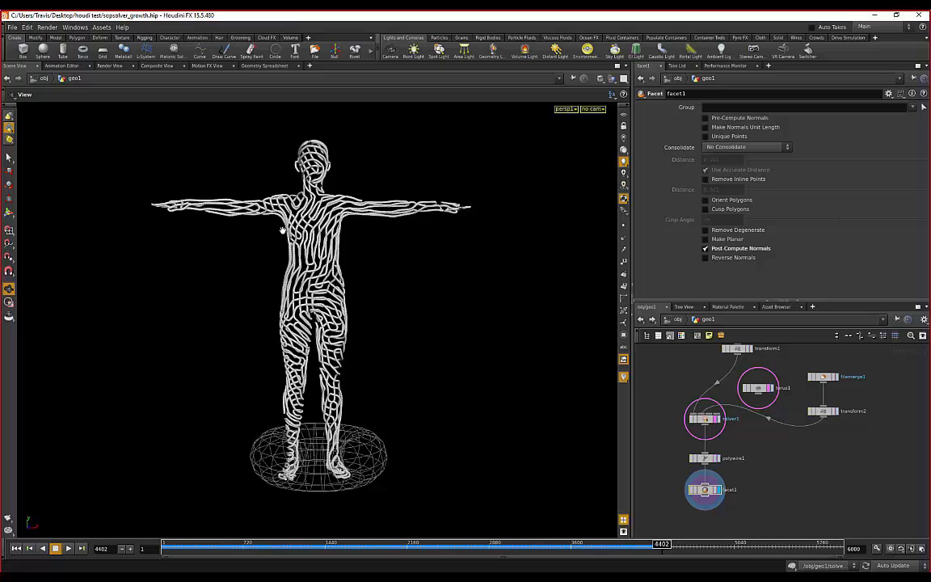
scroll(280, 232, "up", 1)
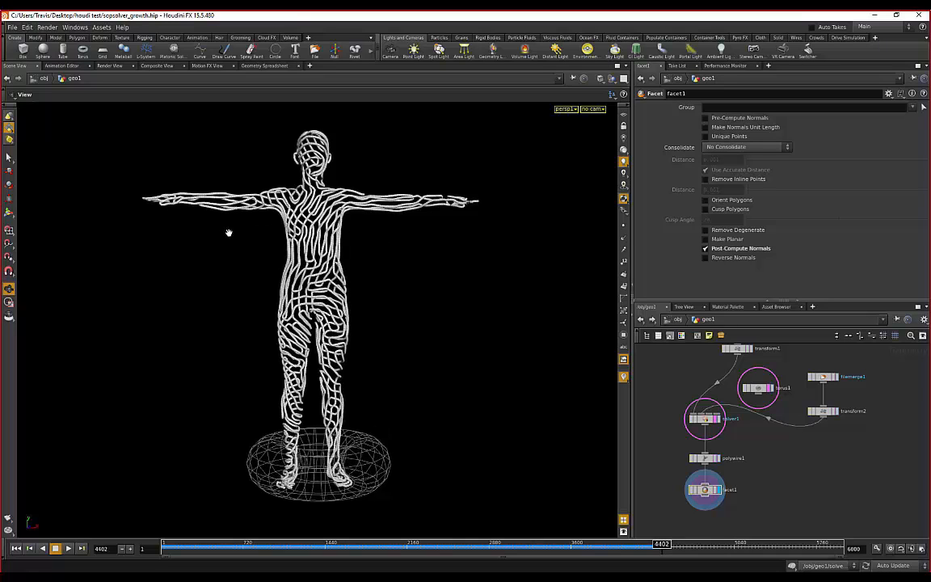
scroll(239, 239, "up", 1)
scroll(239, 238, "up", 1)
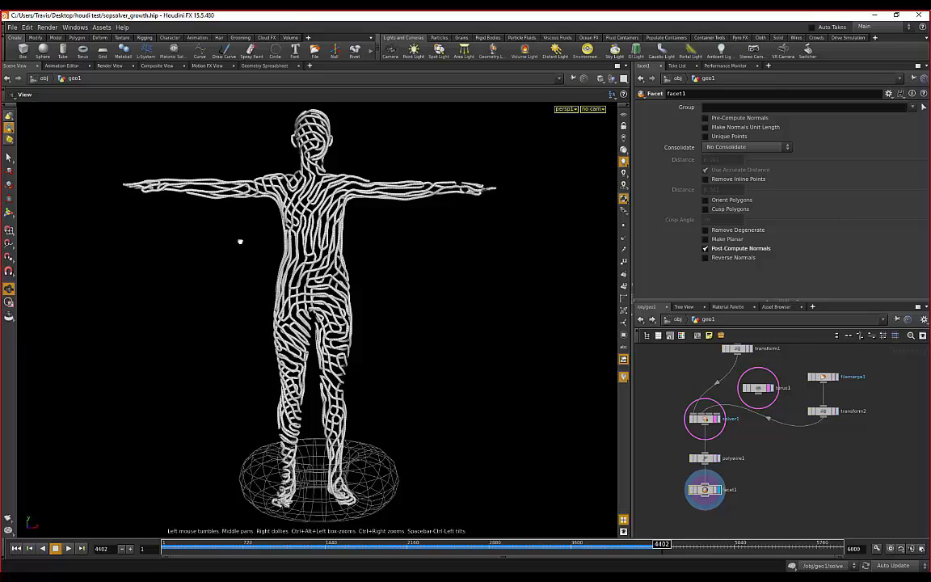
- Rewind the curve growth to frame 3327 and bring the Behance Chrome window over Houdini
left_click_drag(239, 241, 220, 316)
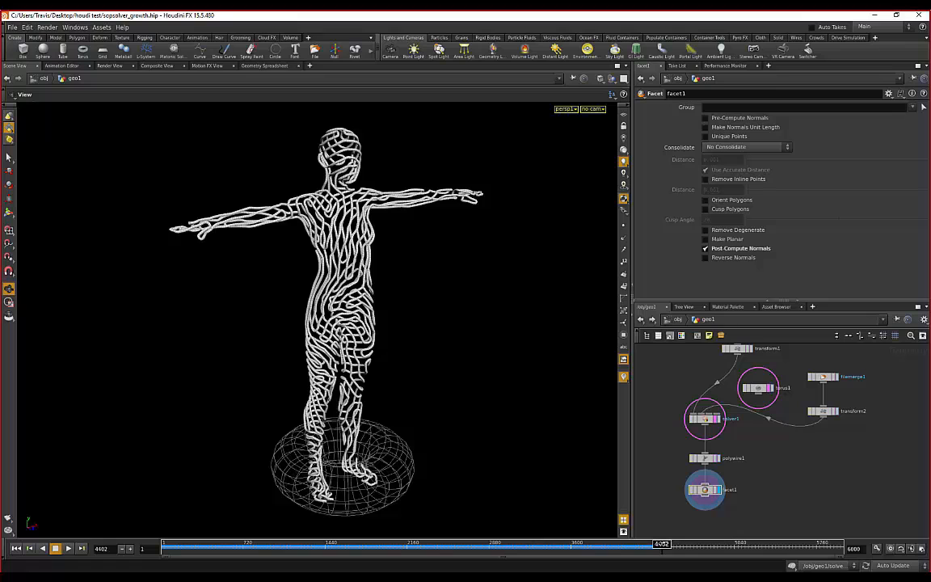
left_click_drag(661, 547, 540, 546)
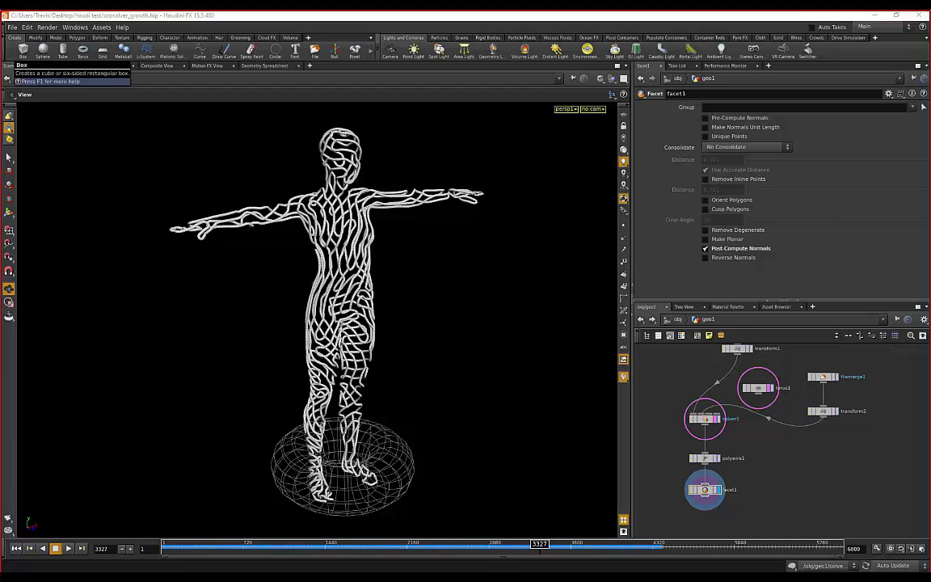
left_click_drag(0, 50, 621, 103)
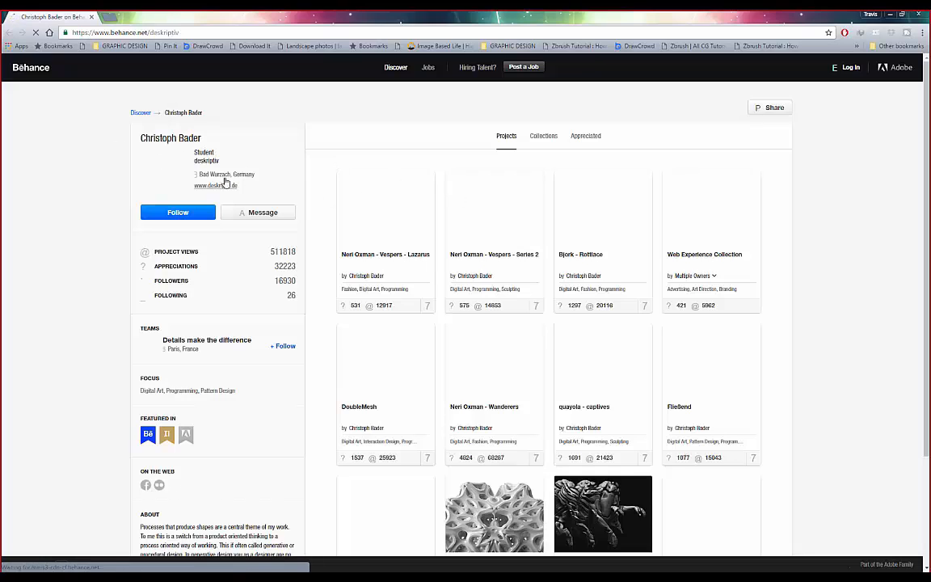
- Open the Neri Oxman - Wanderers project from the profile in a new tab
scroll(332, 222, "down", 3)
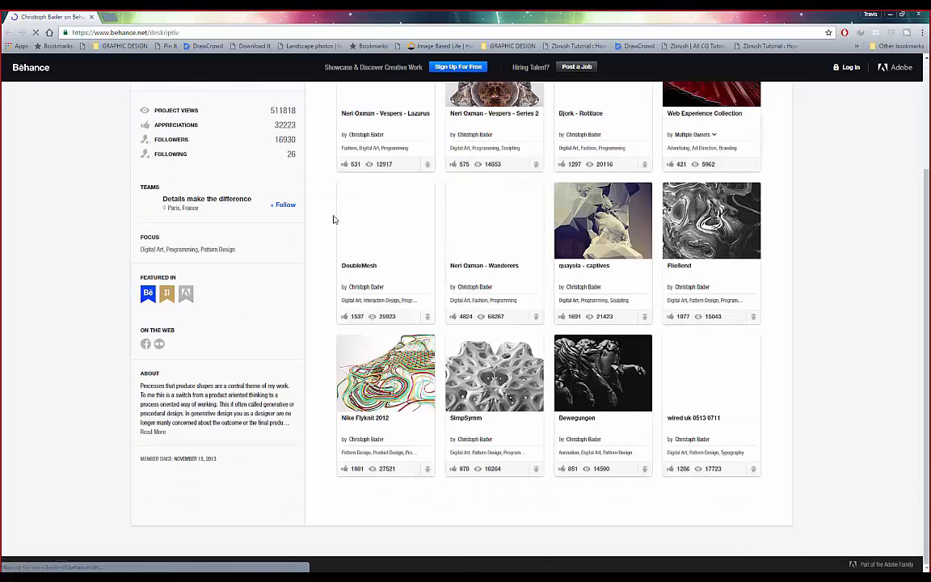
scroll(331, 220, "up", 2)
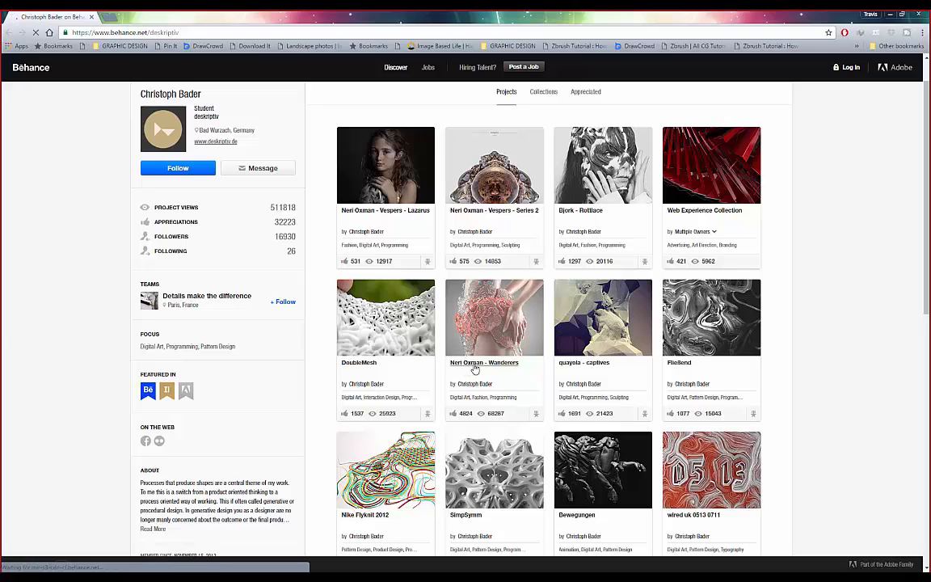
right_click(488, 315)
left_click(501, 318)
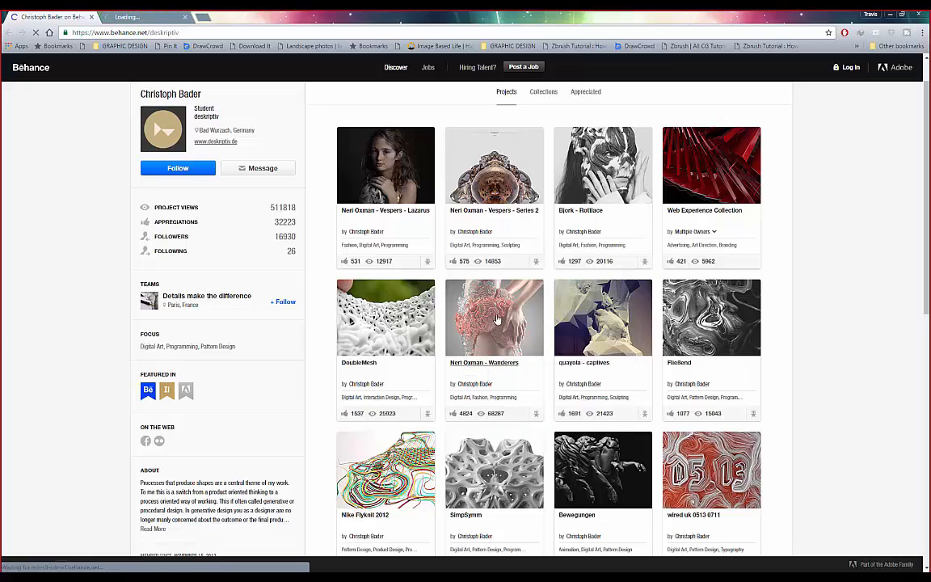
- Scroll down the project grid and open the gewoge project in a new tab
scroll(489, 314, "down", 1)
scroll(487, 187, "down", 2)
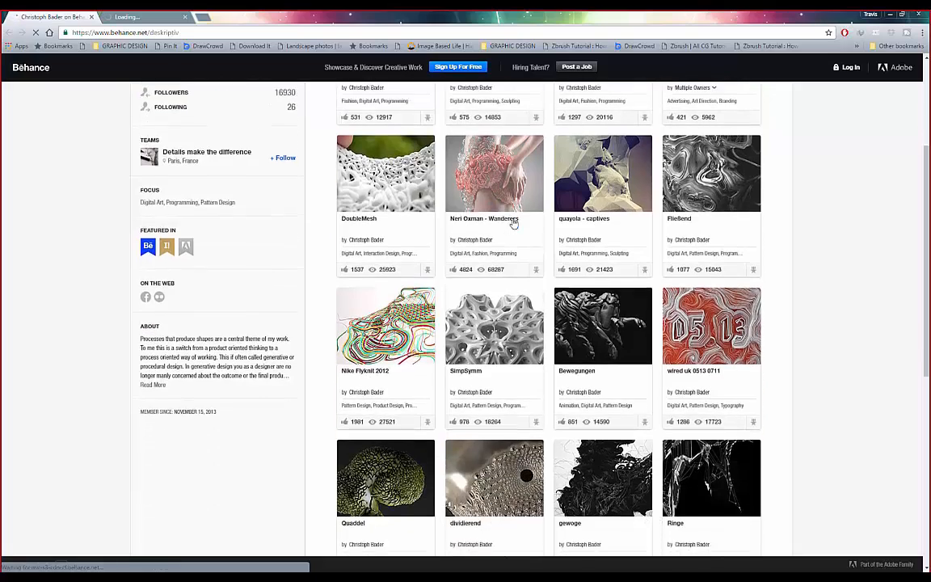
scroll(495, 239, "down", 4)
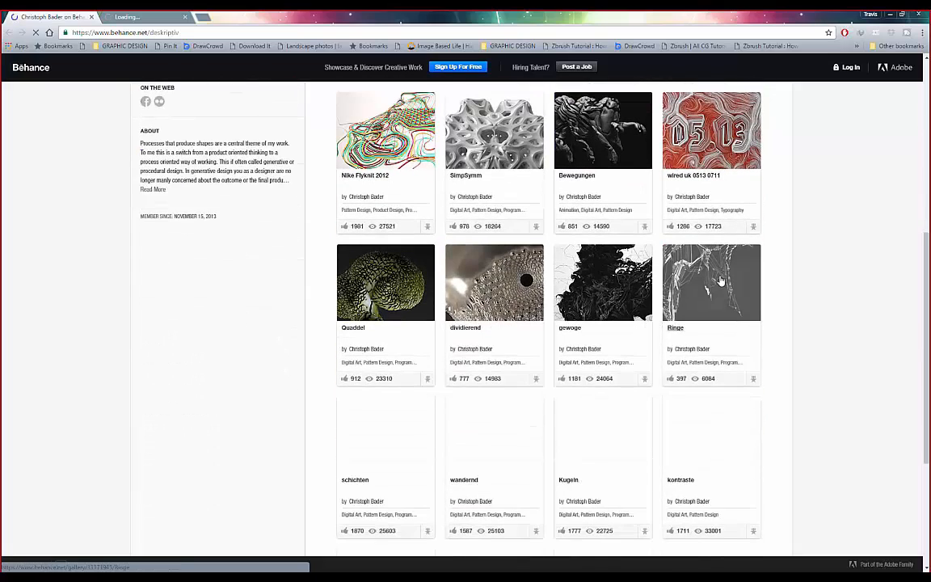
scroll(359, 295, "down", 4)
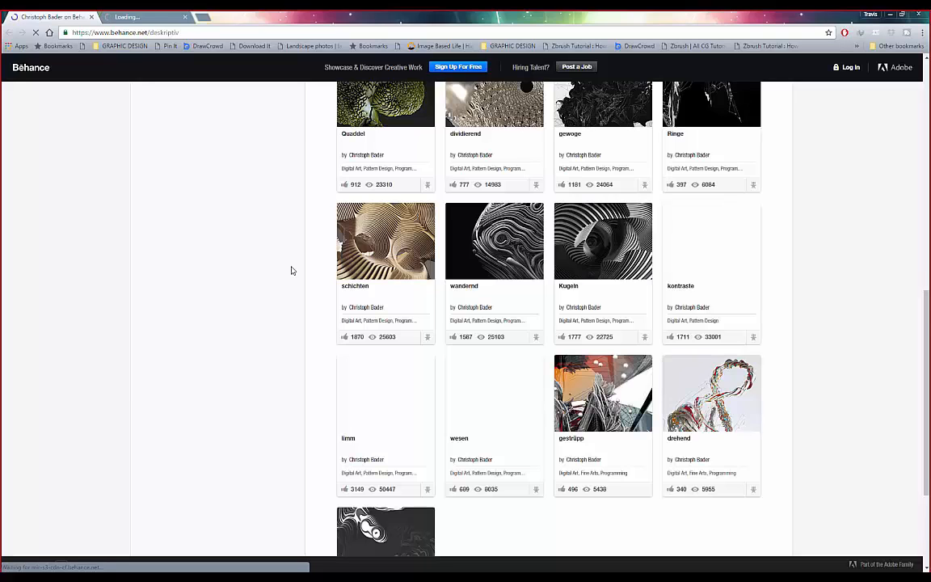
scroll(292, 271, "down", 2)
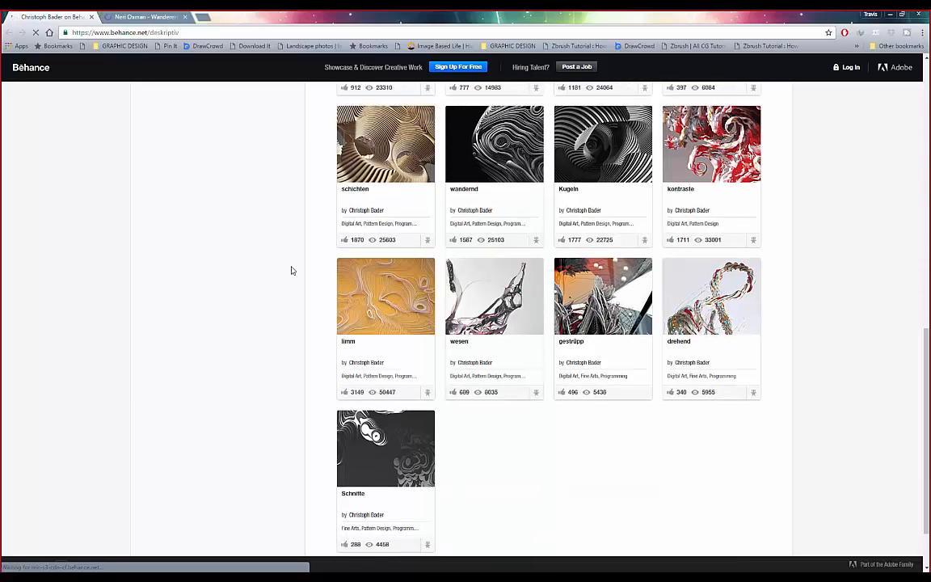
scroll(291, 270, "down", 2)
scroll(292, 270, "up", 10)
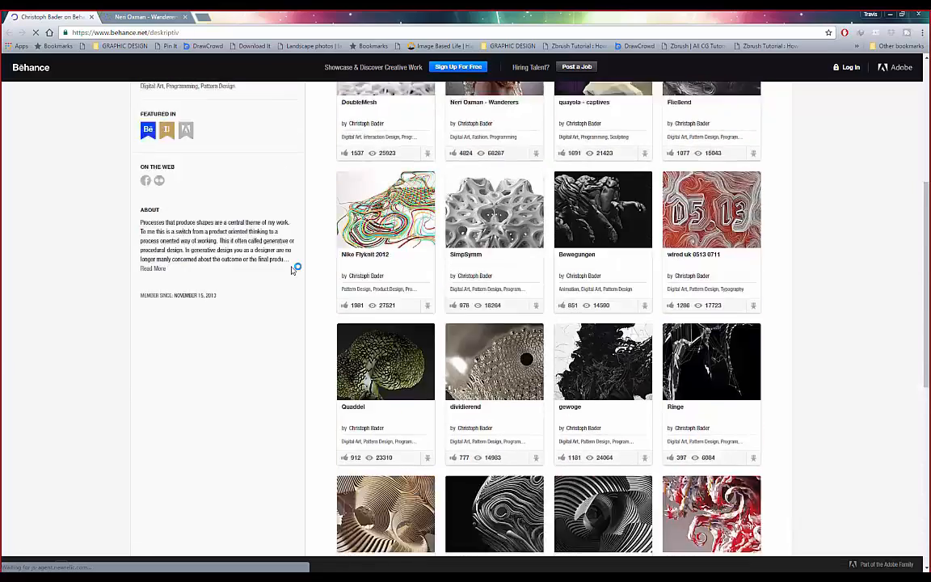
scroll(292, 271, "up", 3)
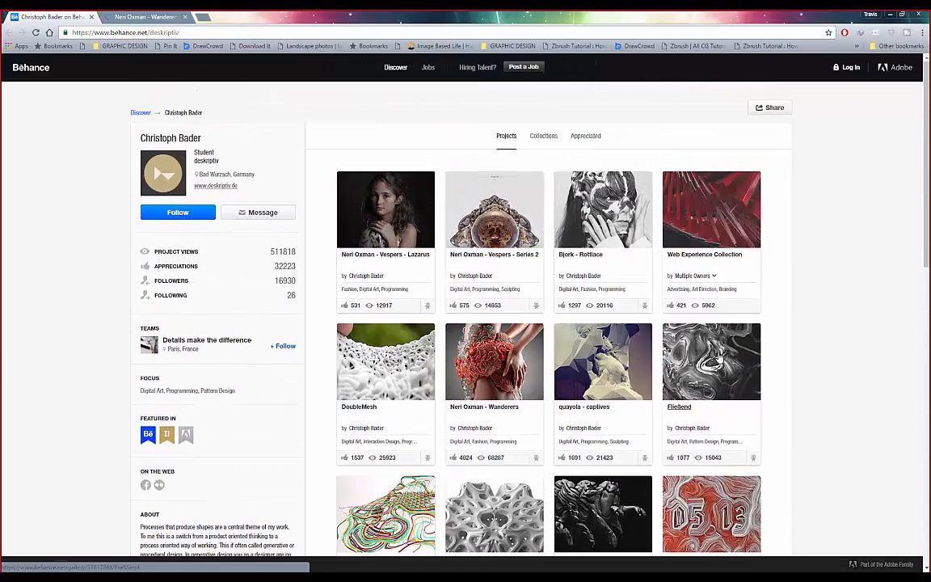
scroll(717, 358, "down", 1)
scroll(718, 358, "down", 3)
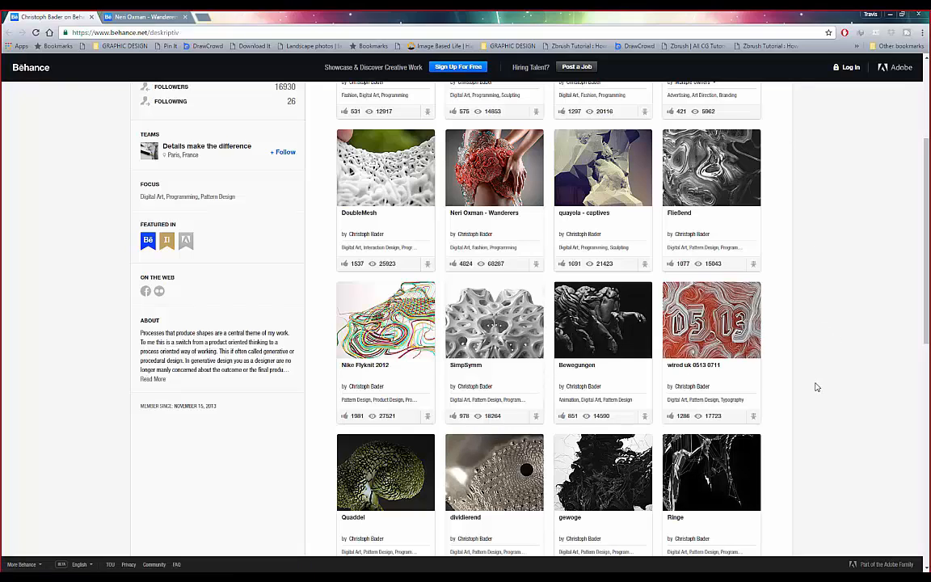
right_click(633, 277)
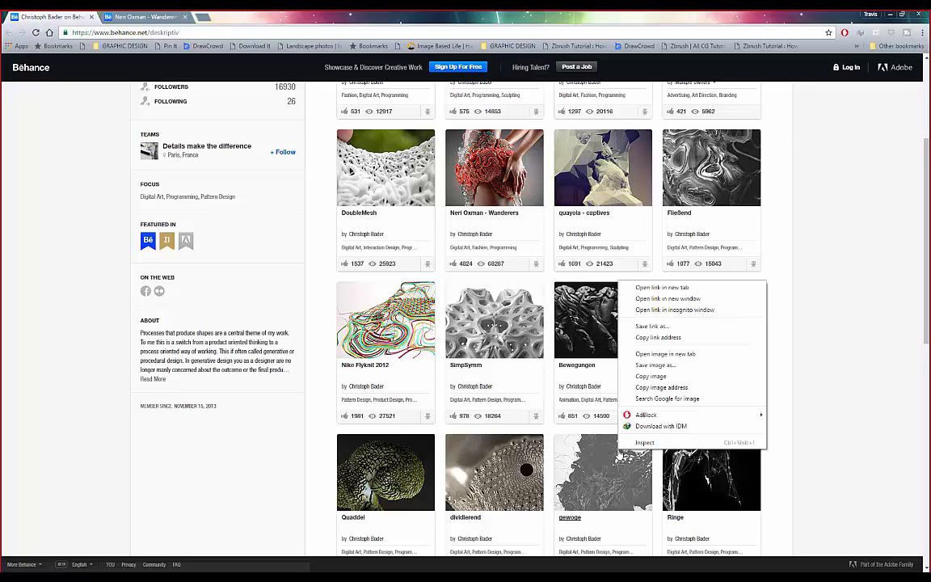
left_click(650, 287)
- Switch to the Wanderers tab and scroll through its grid of coral-like renders
left_click(149, 17)
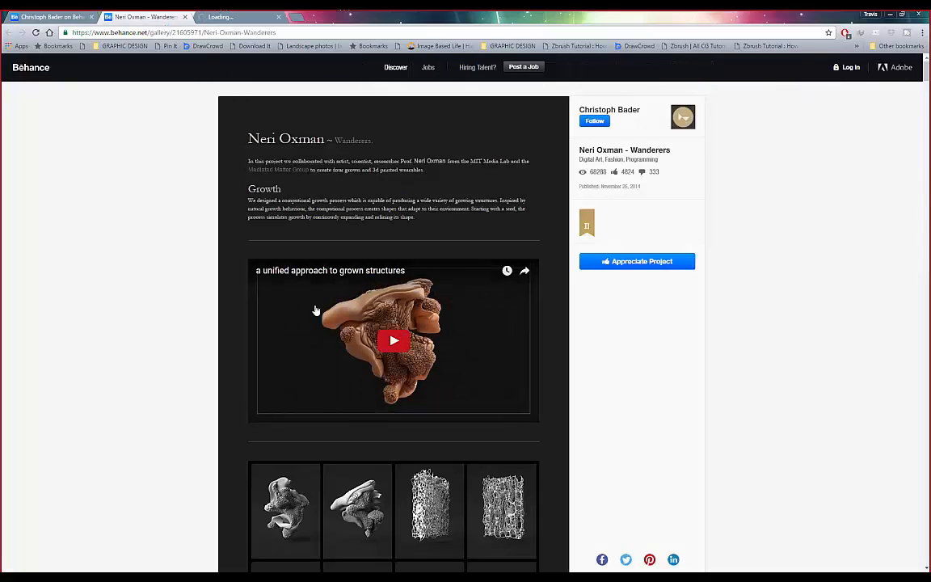
scroll(264, 283, "down", 3)
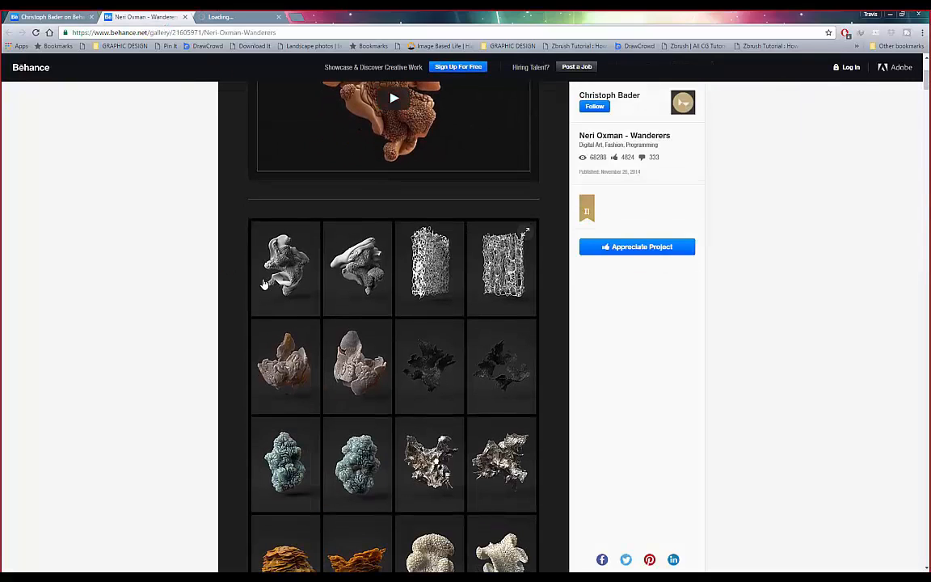
scroll(418, 276, "down", 1)
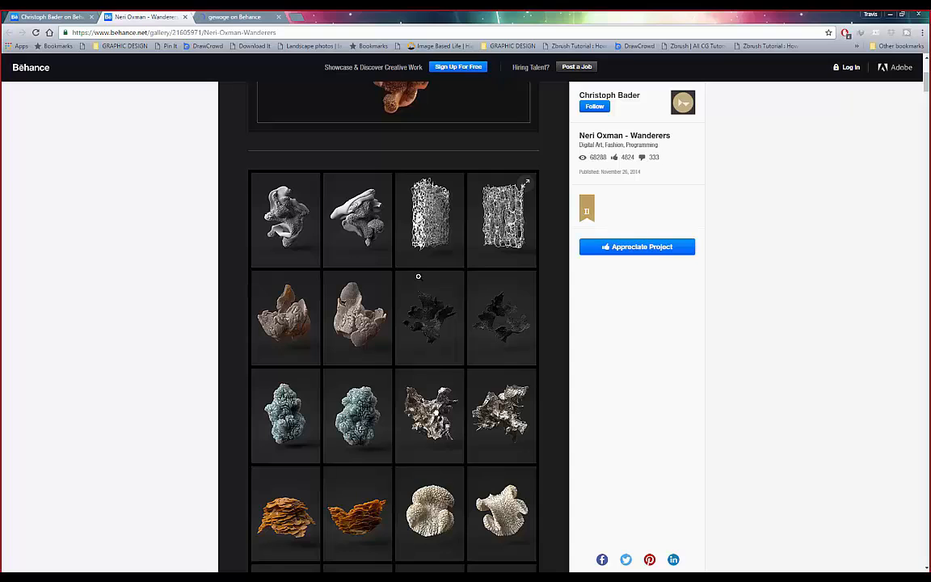
scroll(417, 277, "down", 2)
scroll(418, 276, "down", 4)
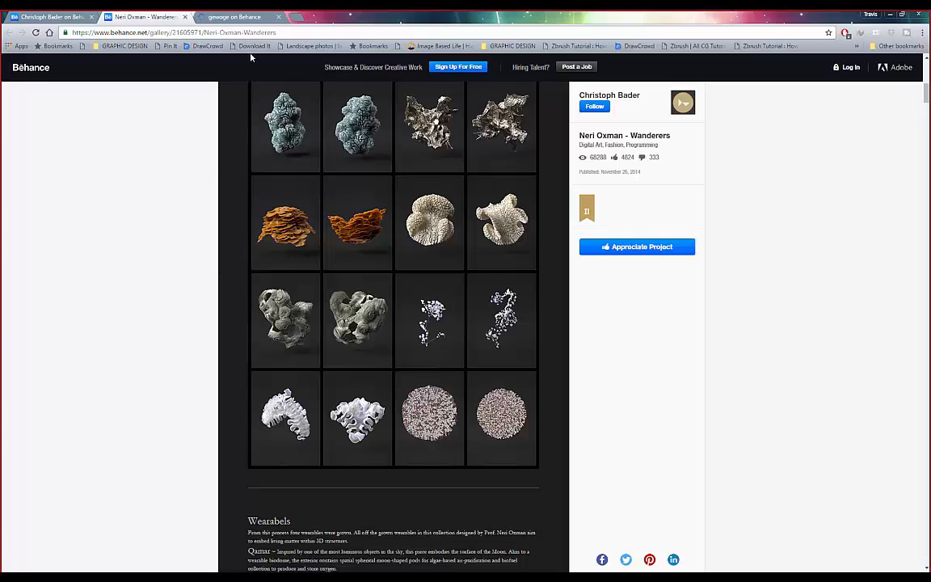
- Scroll through the gewoge renders and diagrams, then go back to the Wanderers tab
left_click(225, 19)
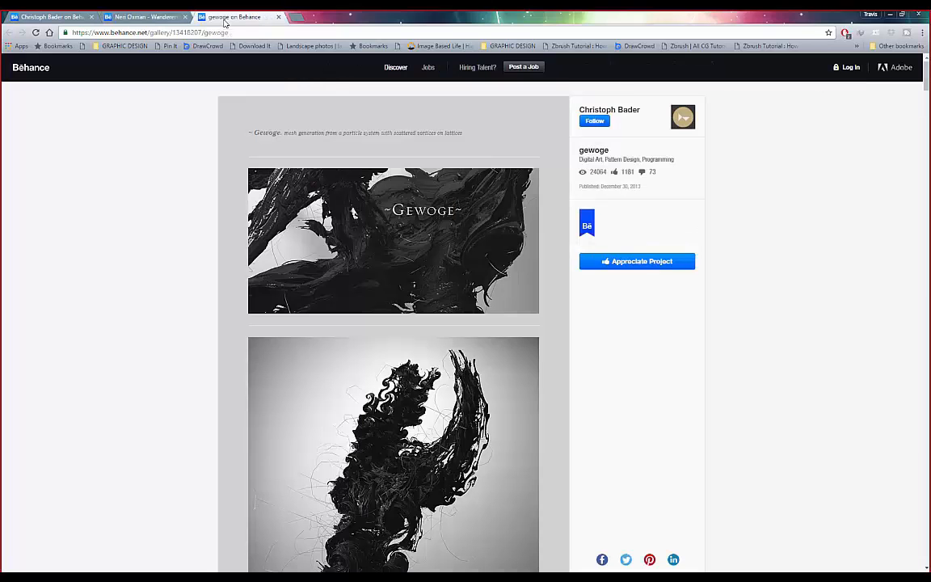
scroll(190, 244, "down", 2)
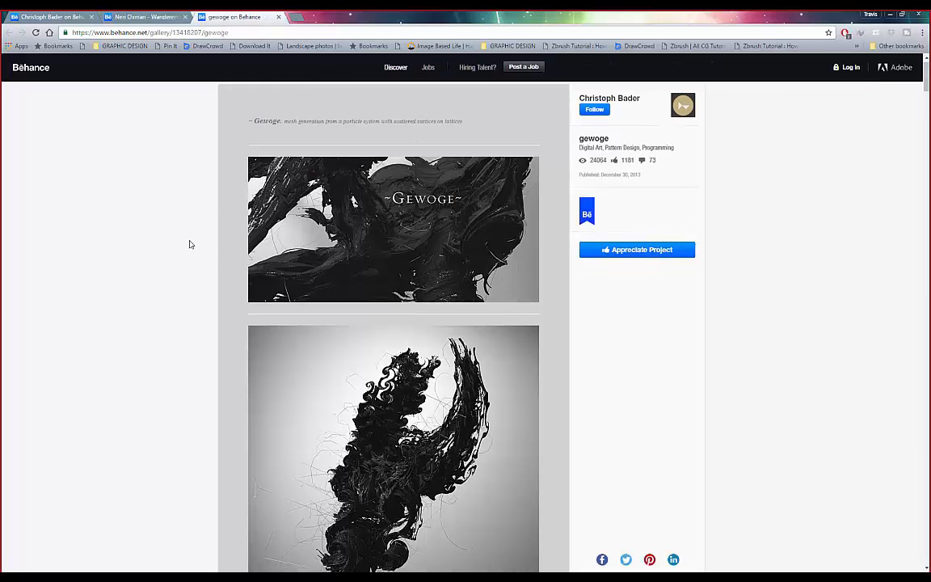
scroll(190, 244, "down", 3)
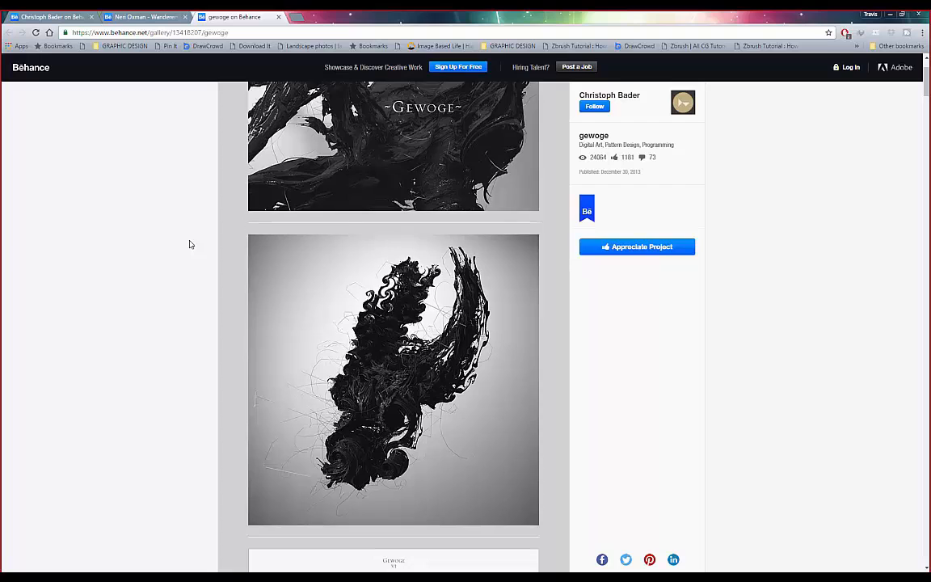
scroll(190, 244, "down", 5)
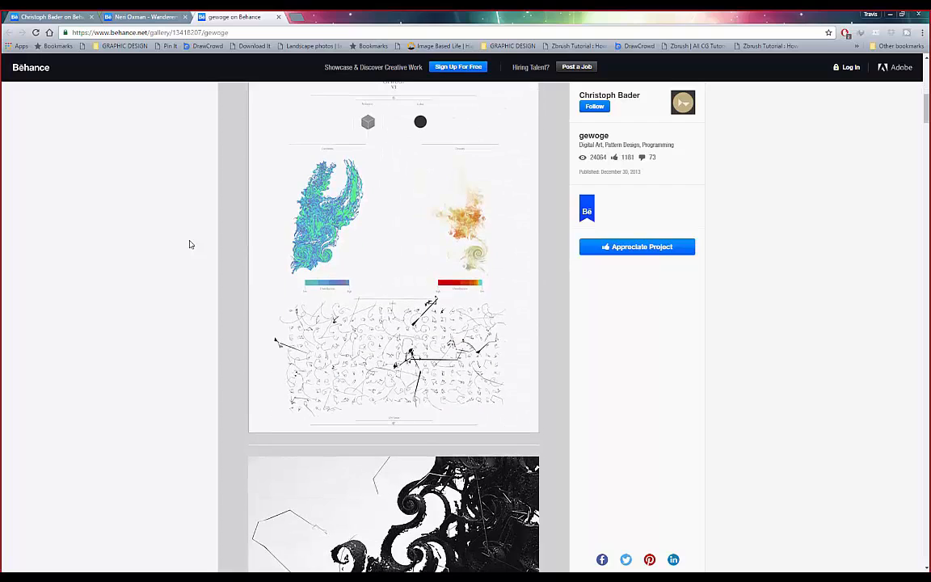
scroll(190, 244, "down", 10)
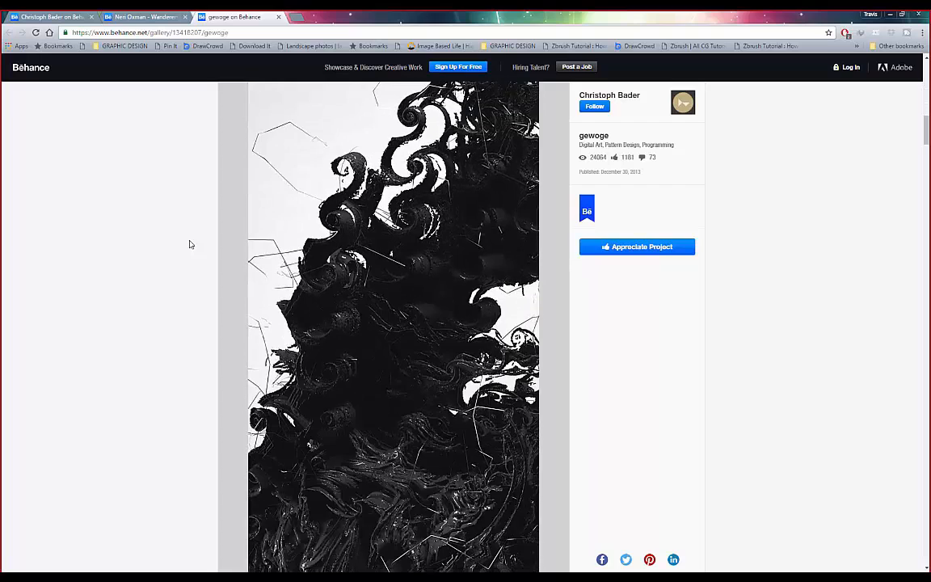
scroll(188, 247, "down", 2)
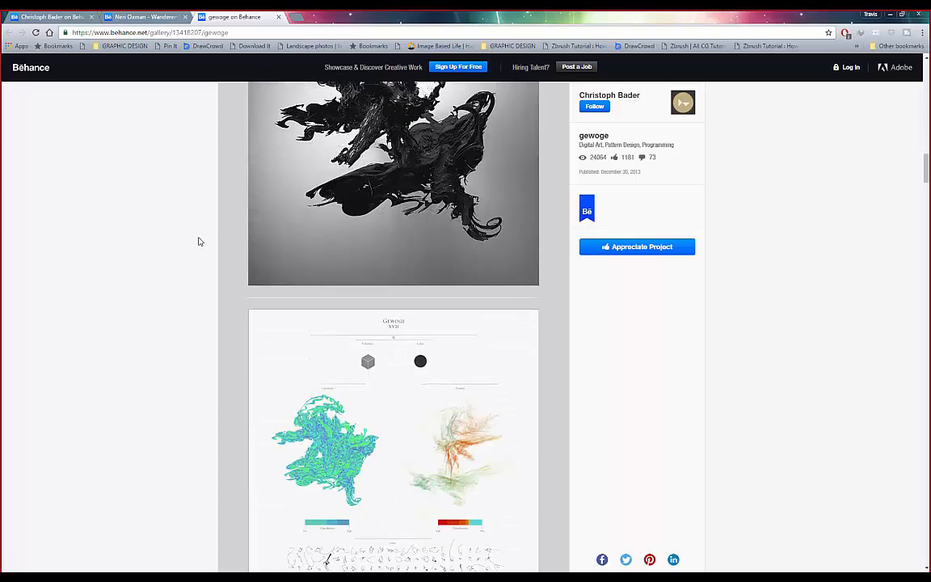
scroll(193, 242, "up", 3)
scroll(193, 242, "down", 8)
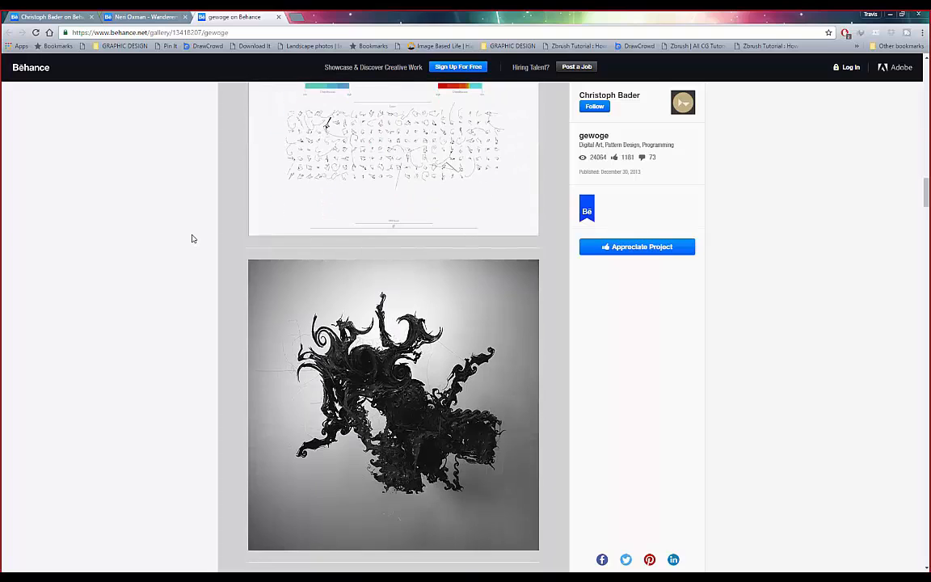
scroll(255, 242, "down", 3)
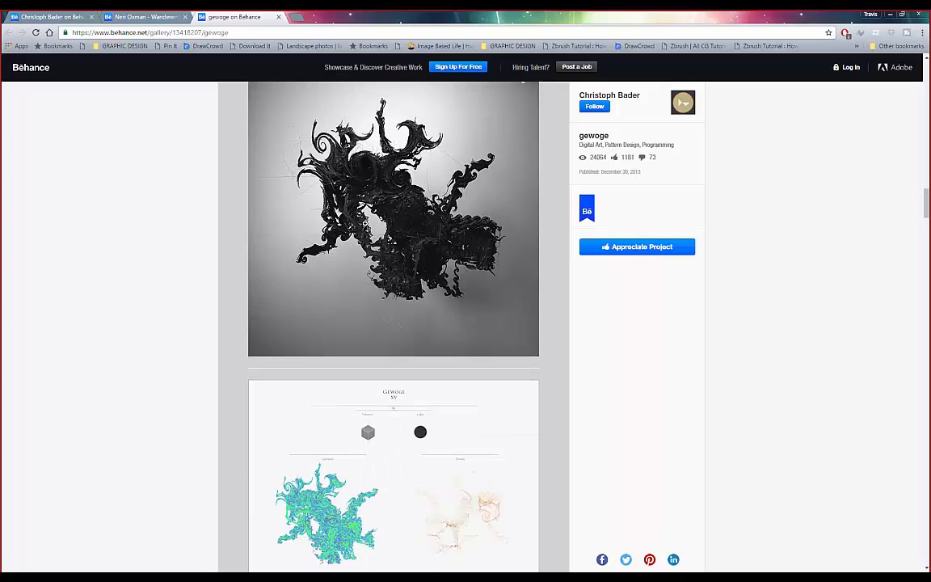
key("ctrl+shift+Tab")
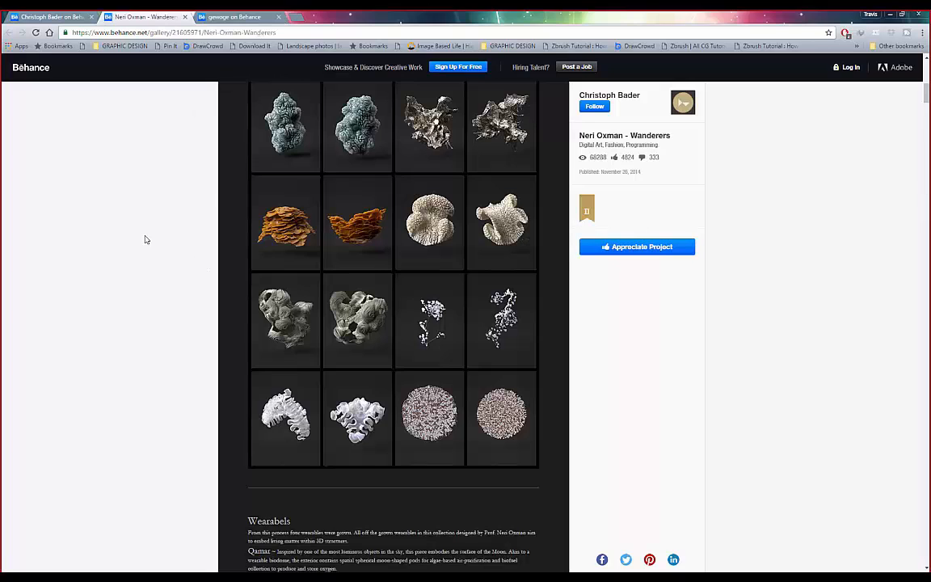
- View a Wanderers sculpture image full screen at full size, then close the lightbox
scroll(238, 257, "up", 1)
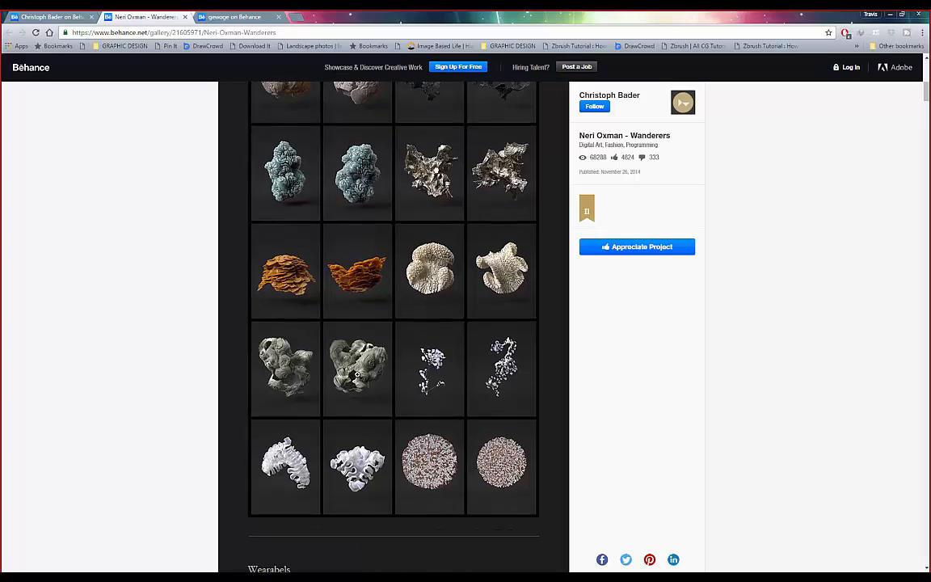
left_click(356, 373)
left_click(417, 313)
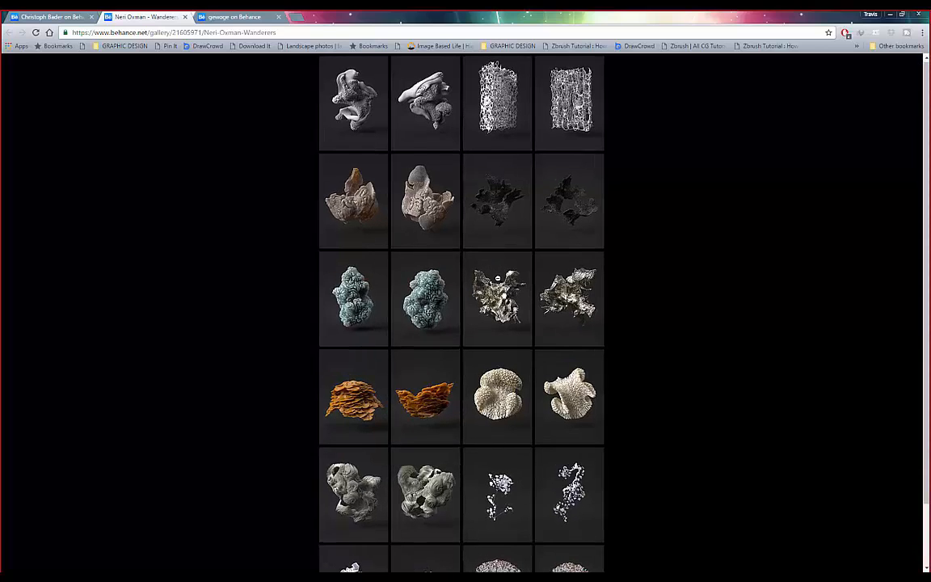
scroll(497, 278, "down", 2)
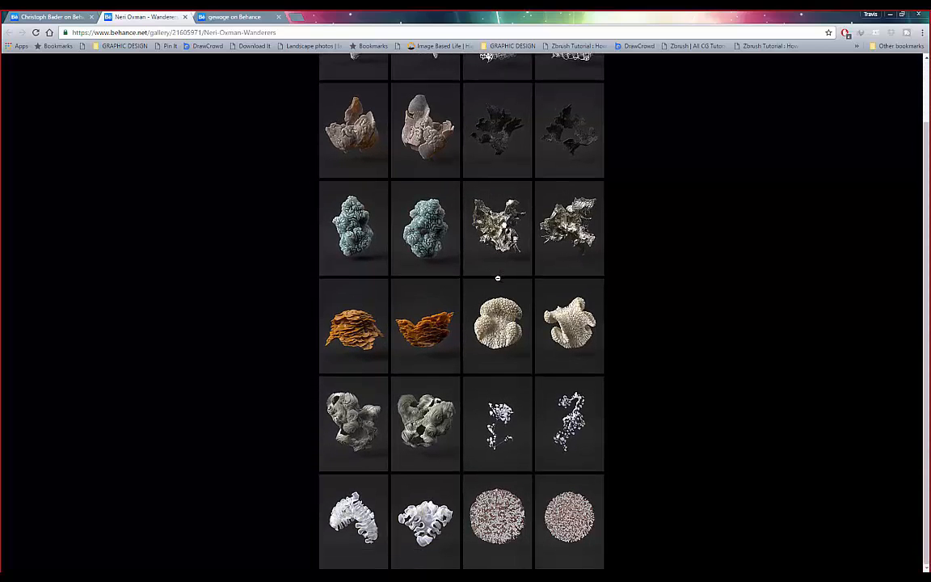
left_click(497, 278)
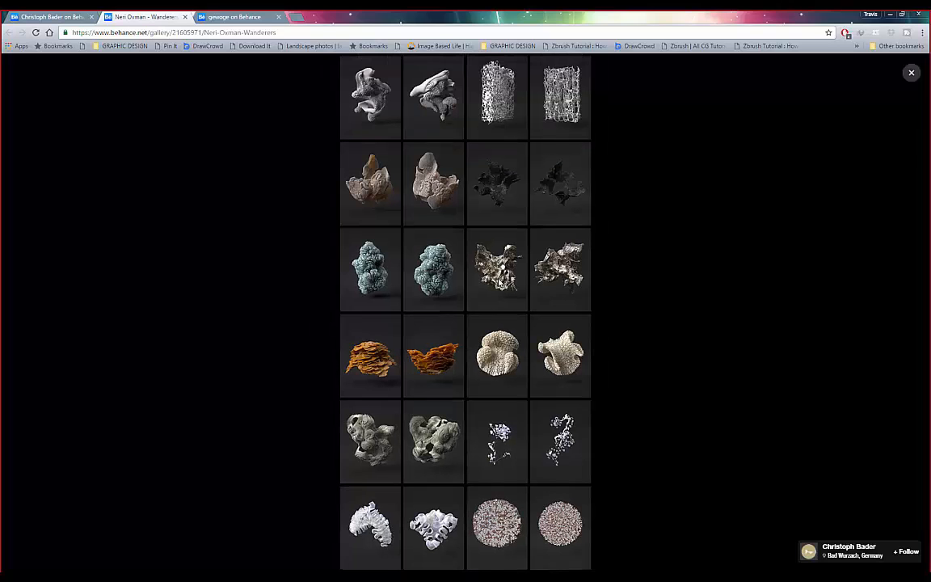
left_click(911, 74)
scroll(504, 286, "up", 6)
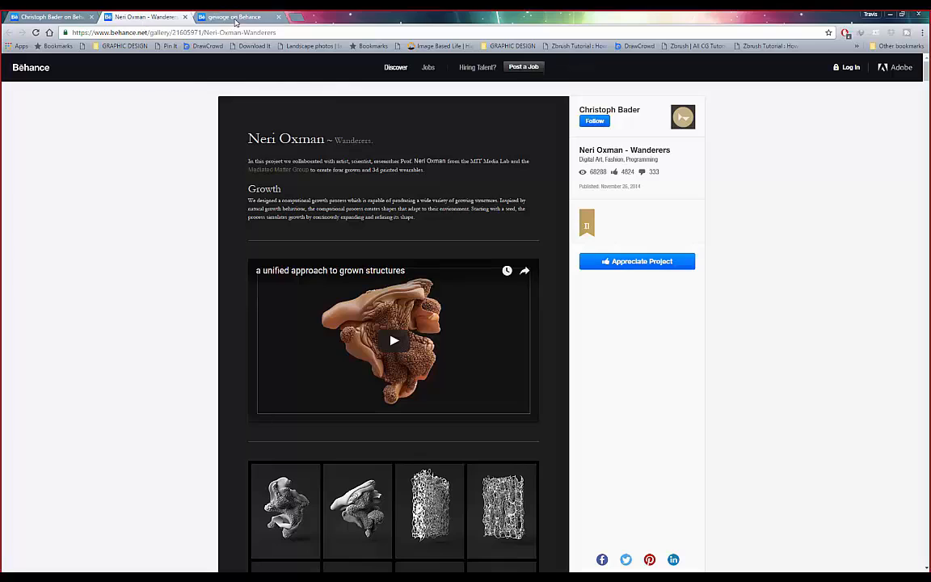
- Glance at the gewoge tab, then return to the artist's profile tab
left_click(235, 17)
scroll(286, 121, "down", 10)
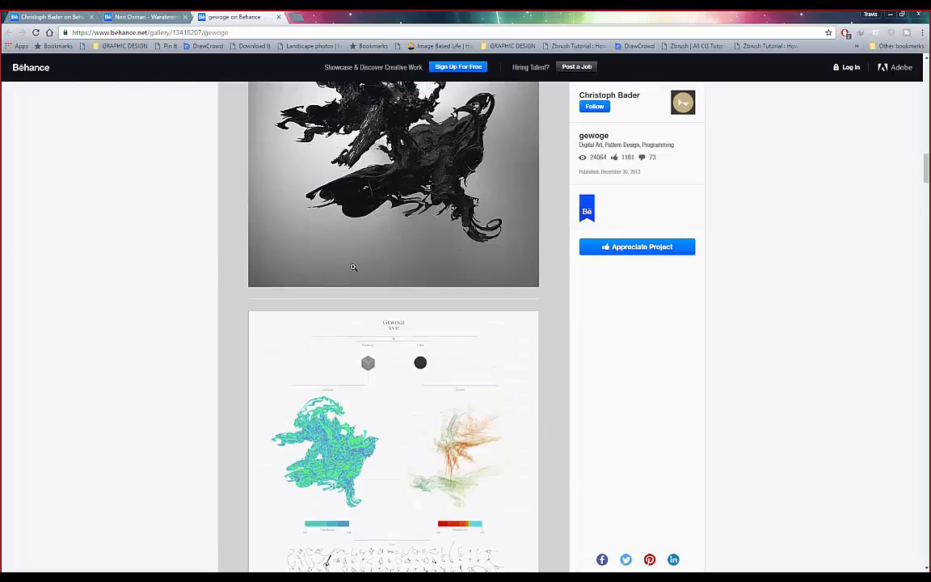
left_click(65, 18)
scroll(335, 228, "up", 3)
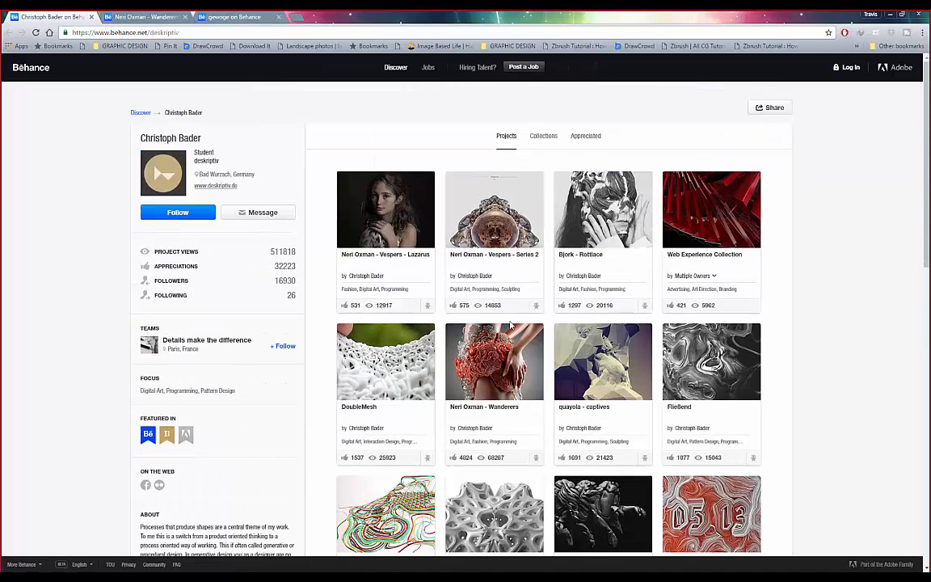
- Open the Neri Oxman - Wanderers and Bjork - Rottlace projects in new tabs
right_click(518, 342)
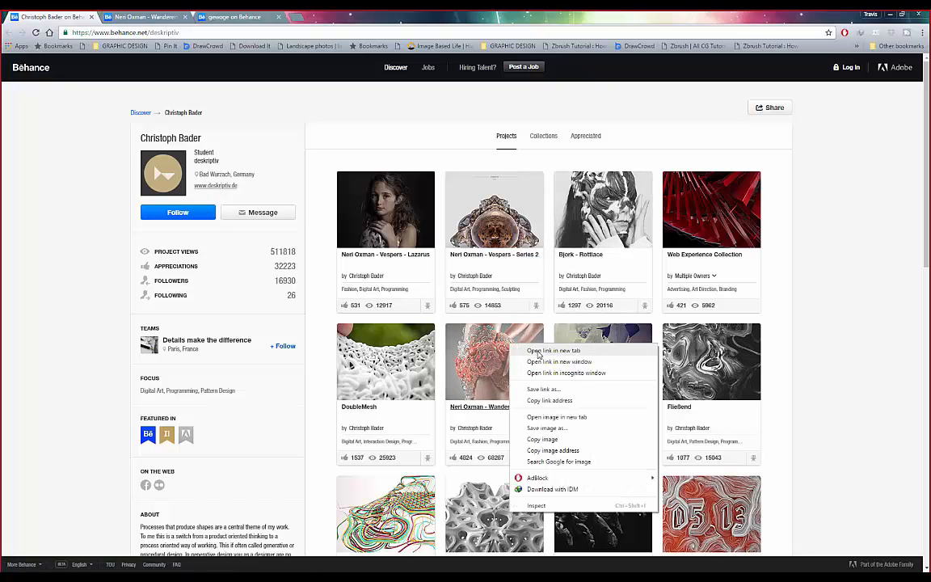
left_click(538, 348)
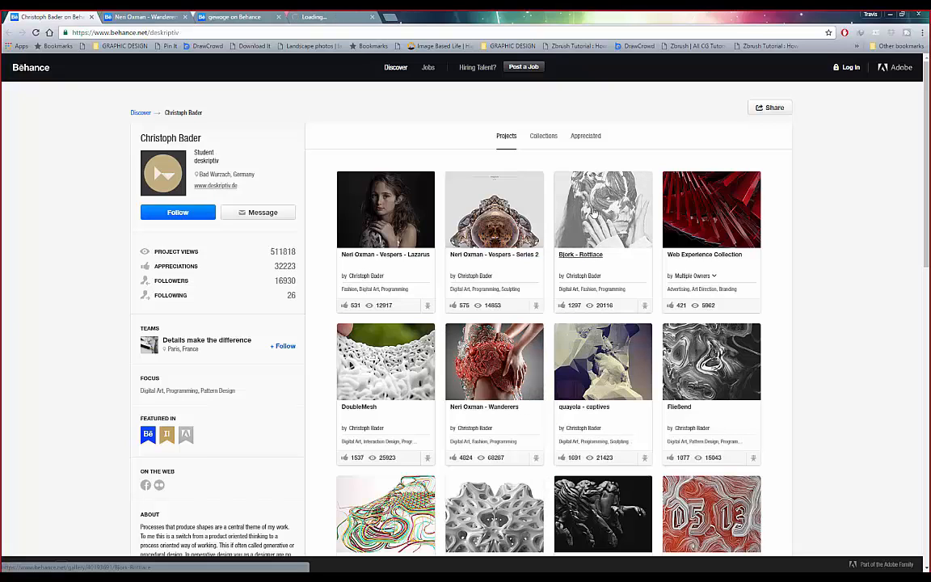
right_click(525, 186)
left_click(565, 196)
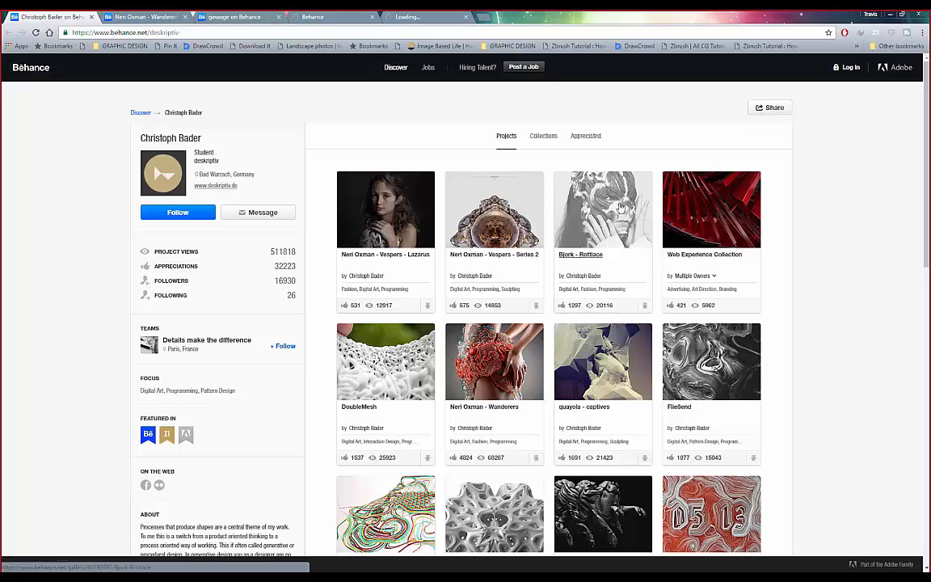
- Switch to the new Neri Oxman - Wanderers tab and scroll its gallery
left_click(323, 16)
left_click(69, 18)
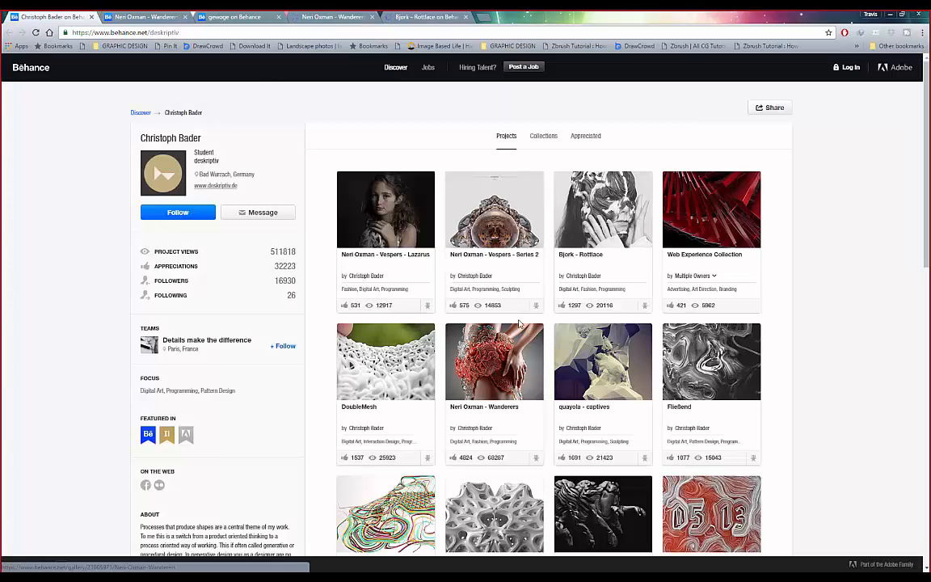
left_click(329, 18)
scroll(175, 273, "down", 4)
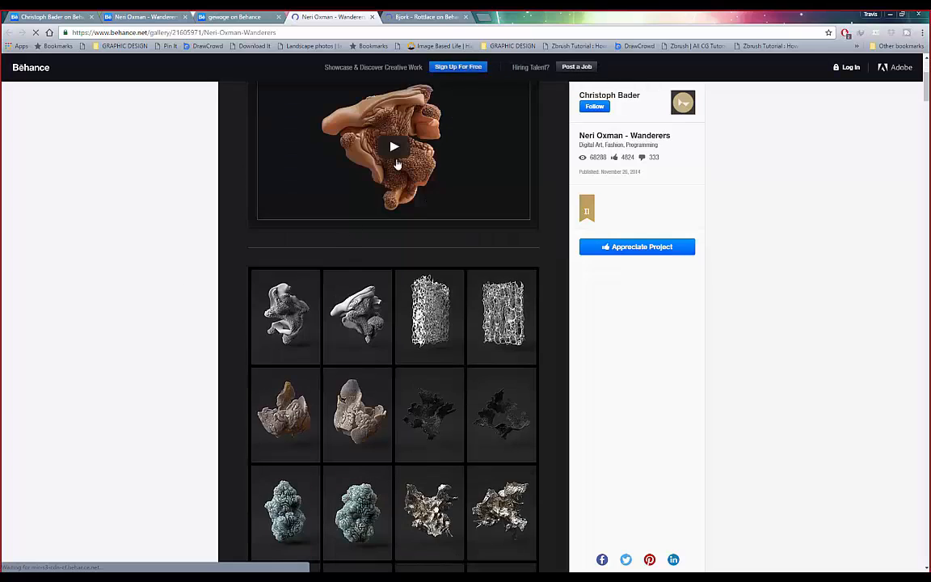
- Switch to the Bjork - Rottlace tab and scroll through its mask images
left_click(426, 18)
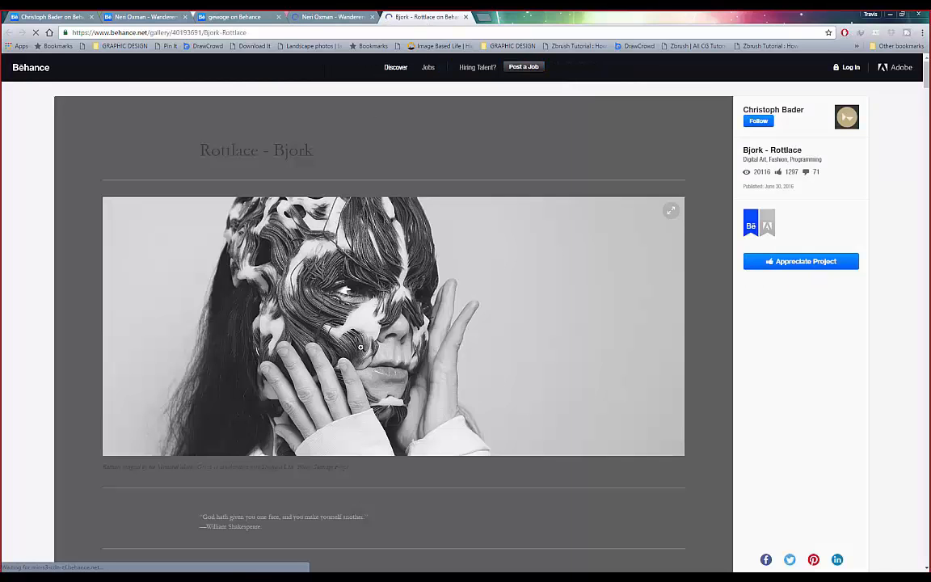
scroll(360, 342, "down", 5)
scroll(360, 222, "up", 5)
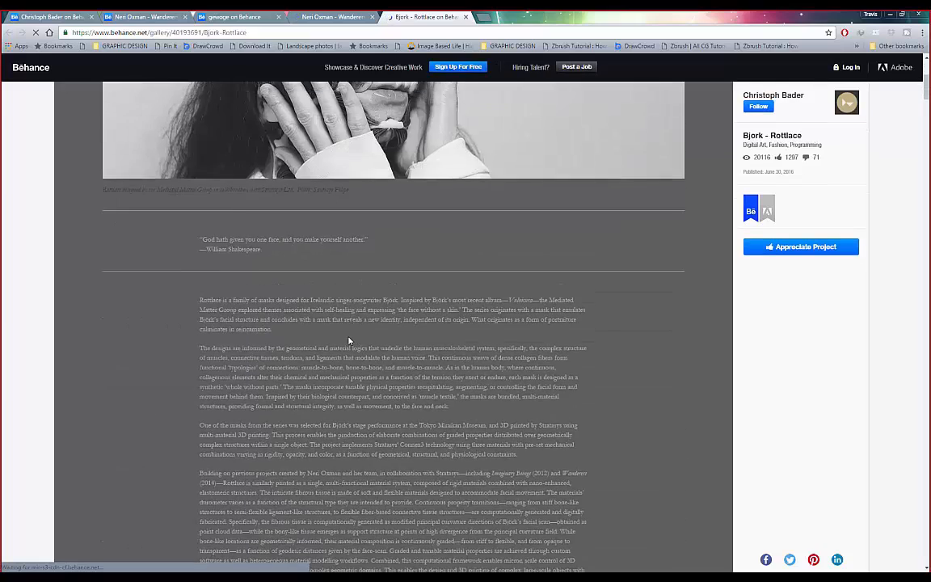
scroll(323, 324, "down", 14)
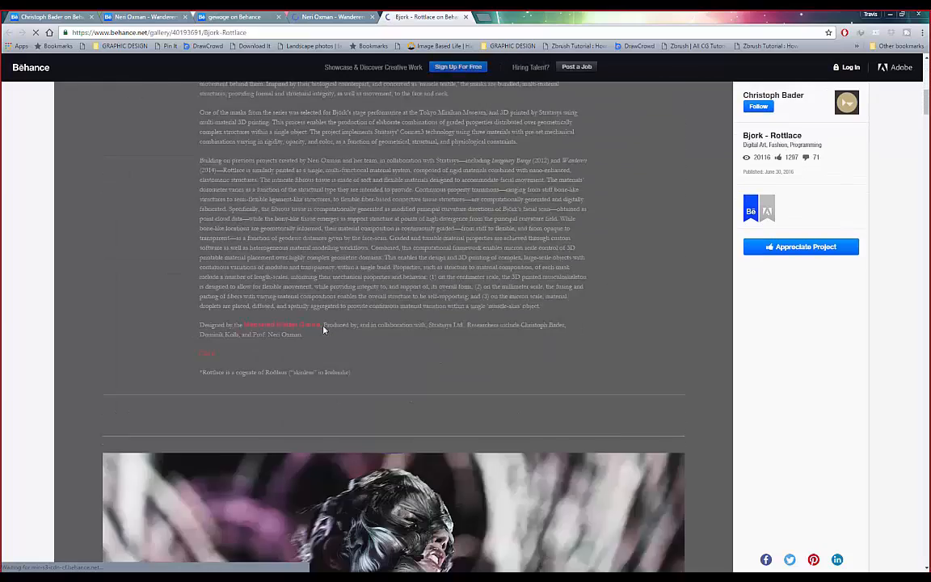
scroll(326, 328, "up", 3)
scroll(375, 294, "down", 4)
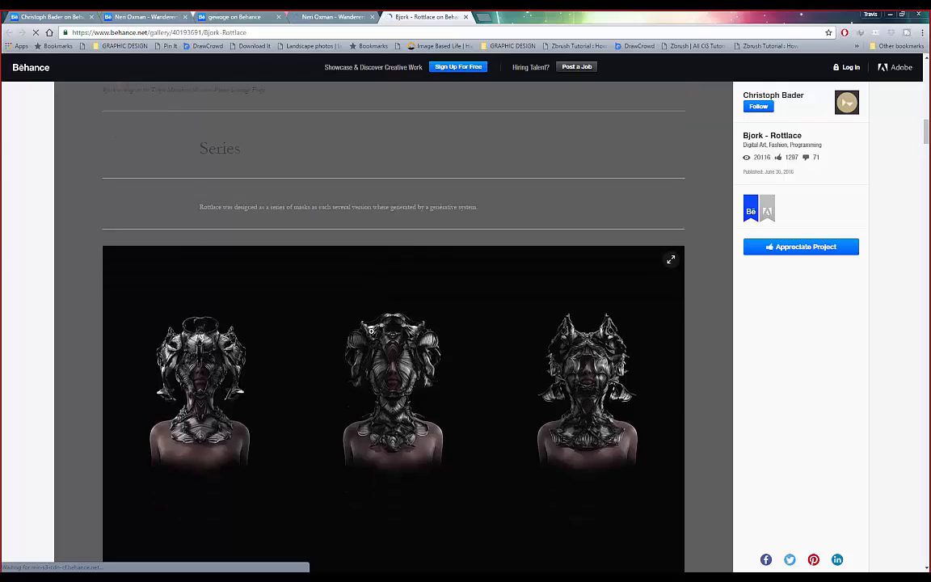
scroll(380, 292, "up", 15)
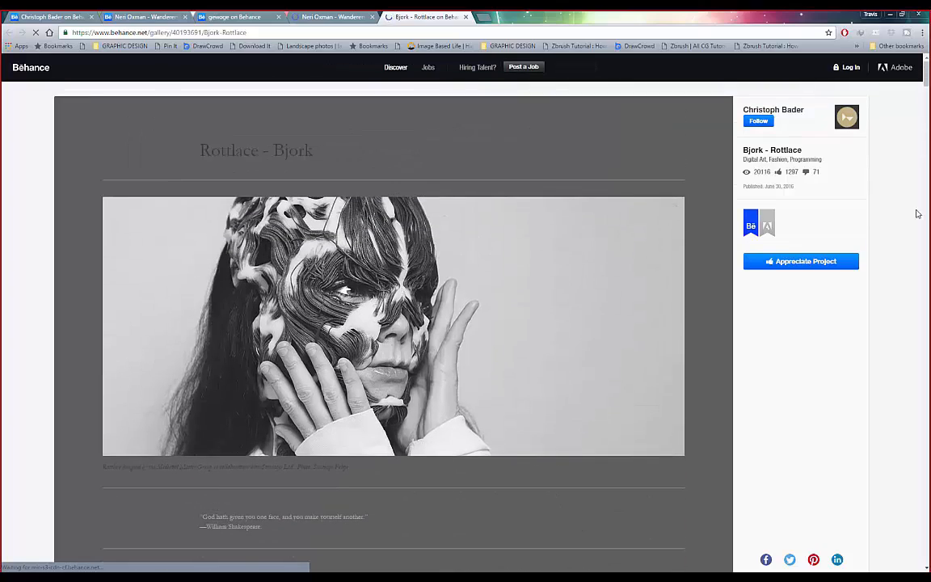
scroll(919, 157, "down", 15)
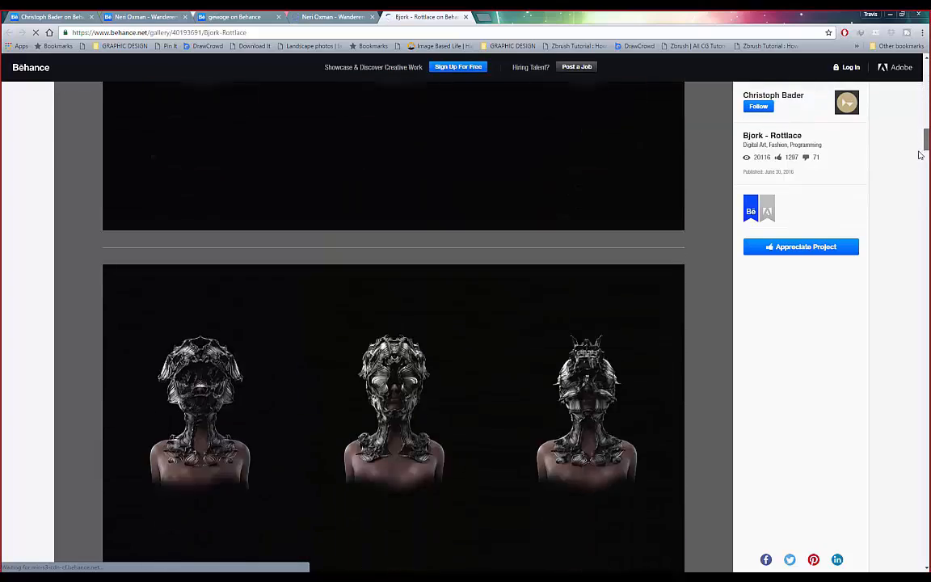
scroll(919, 157, "down", 5)
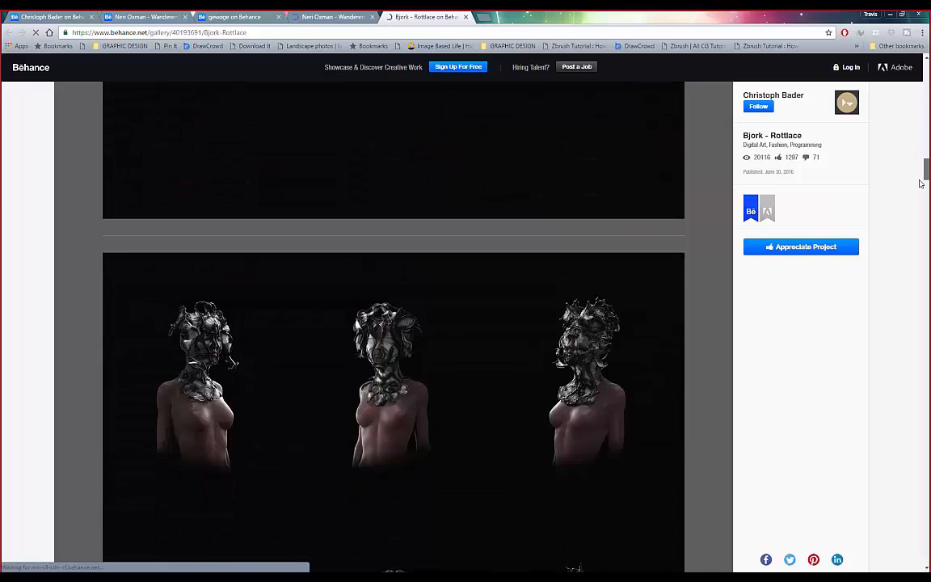
scroll(921, 191, "down", 8)
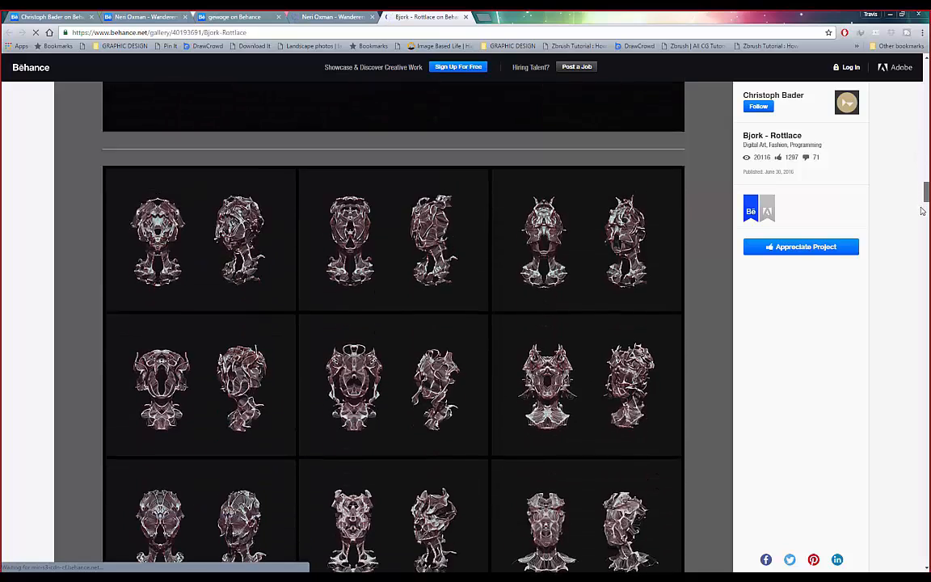
- Drag the scrollbar through the rest of the Rottlace page's images and text
left_click_drag(922, 210, 918, 74)
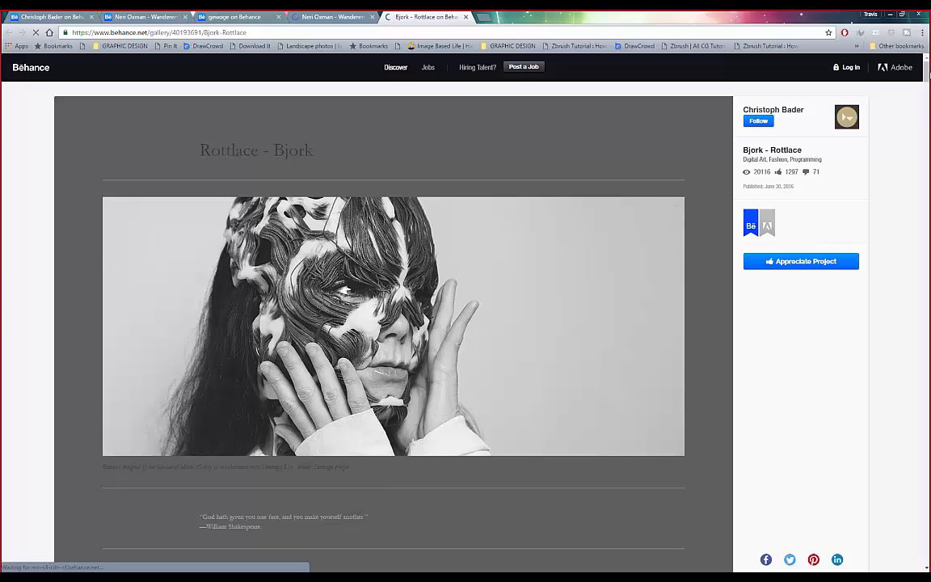
left_click_drag(927, 73, 928, 494)
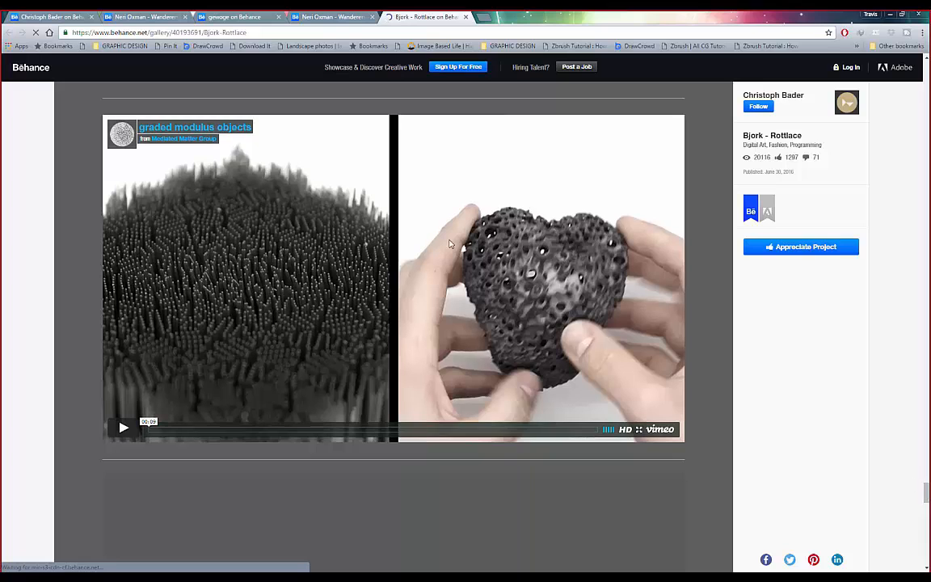
scroll(468, 375, "down", 4)
scroll(469, 375, "down", 5)
scroll(470, 374, "up", 10)
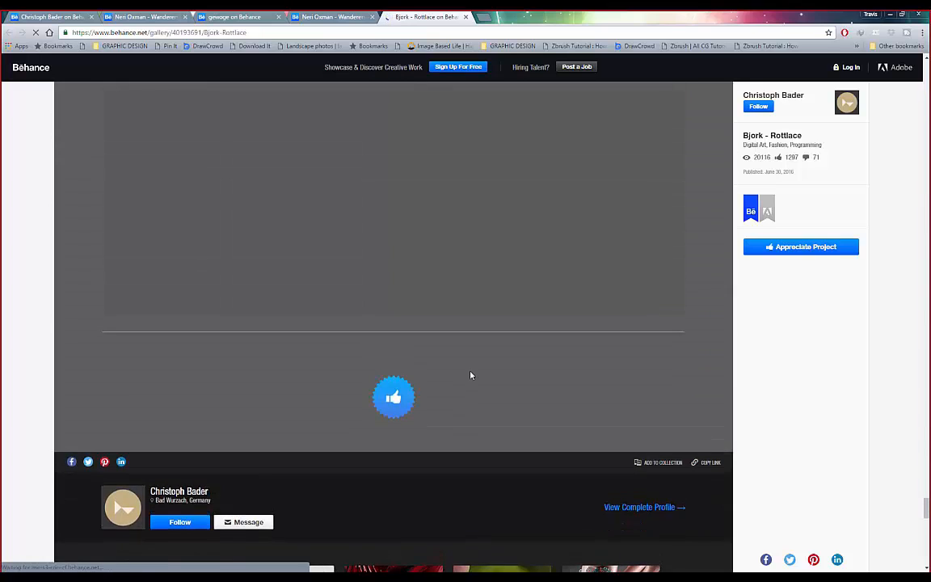
scroll(471, 371, "up", 2)
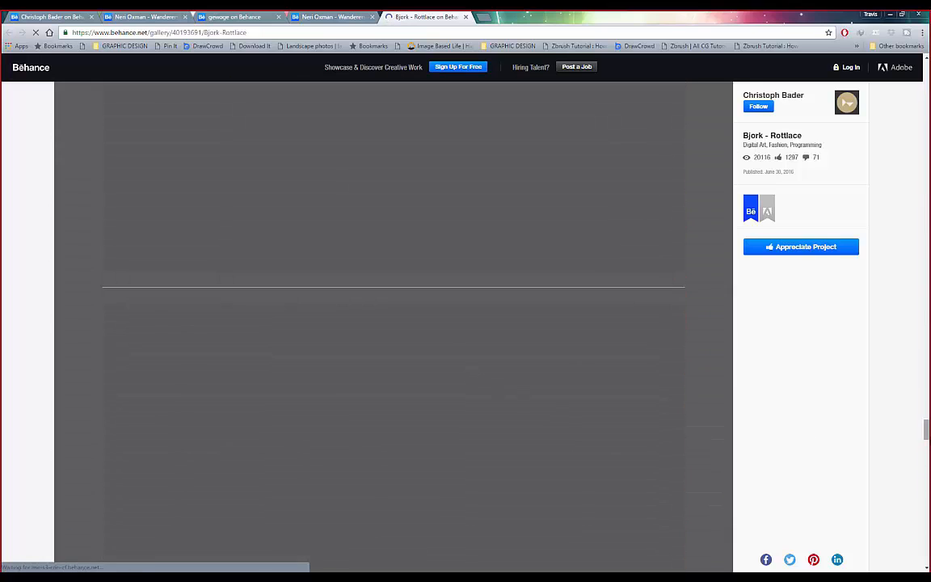
left_click_drag(927, 433, 901, 181)
- Finish reviewing Rottlace, then return to the Neri Oxman - Wanderers gallery
scroll(900, 177, "down", 5)
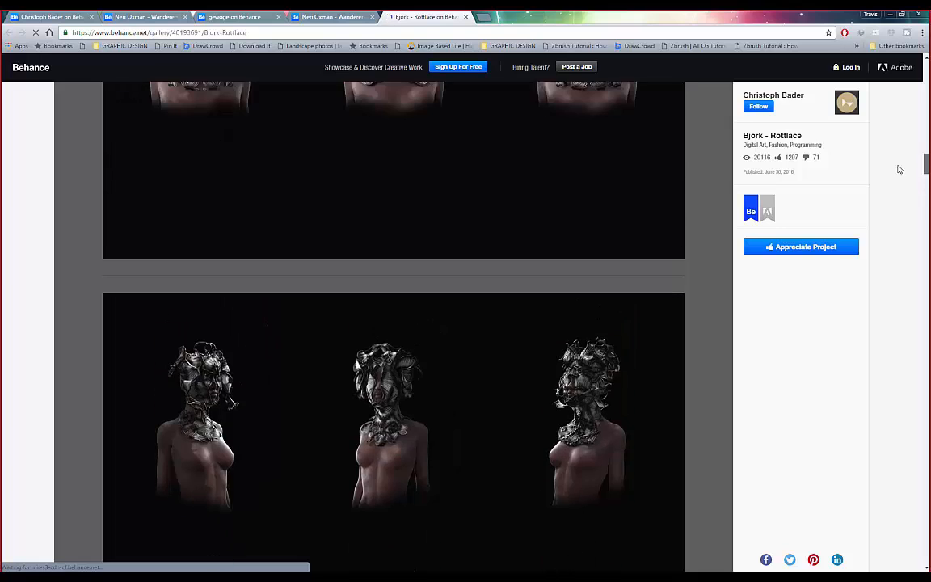
scroll(897, 166, "down", 5)
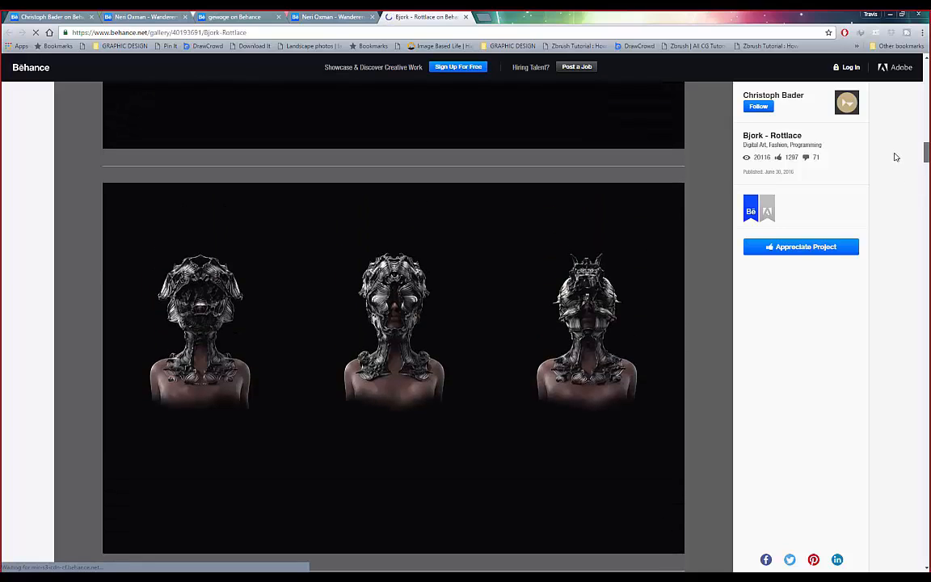
scroll(895, 150, "up", 4)
scroll(896, 144, "up", 6)
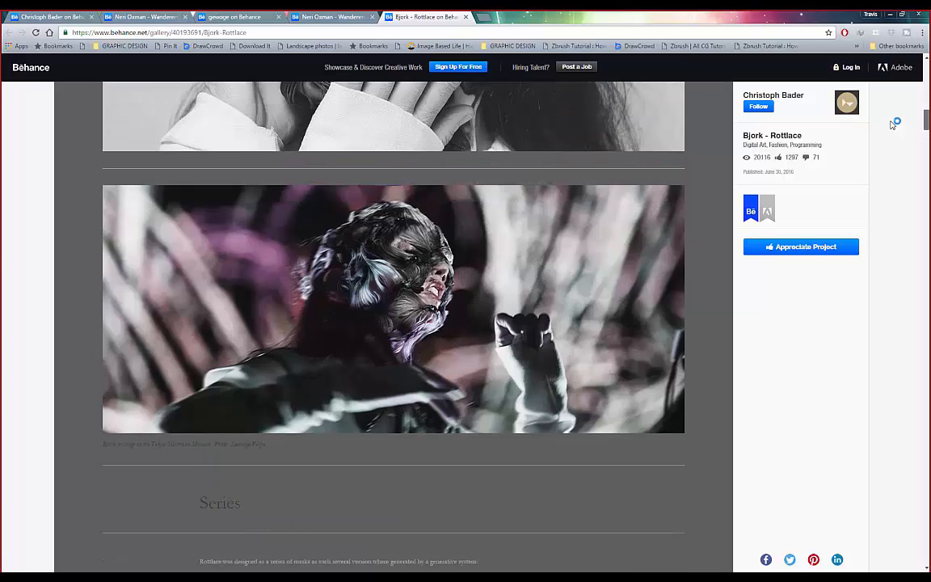
scroll(892, 124, "up", 1)
scroll(891, 123, "up", 4)
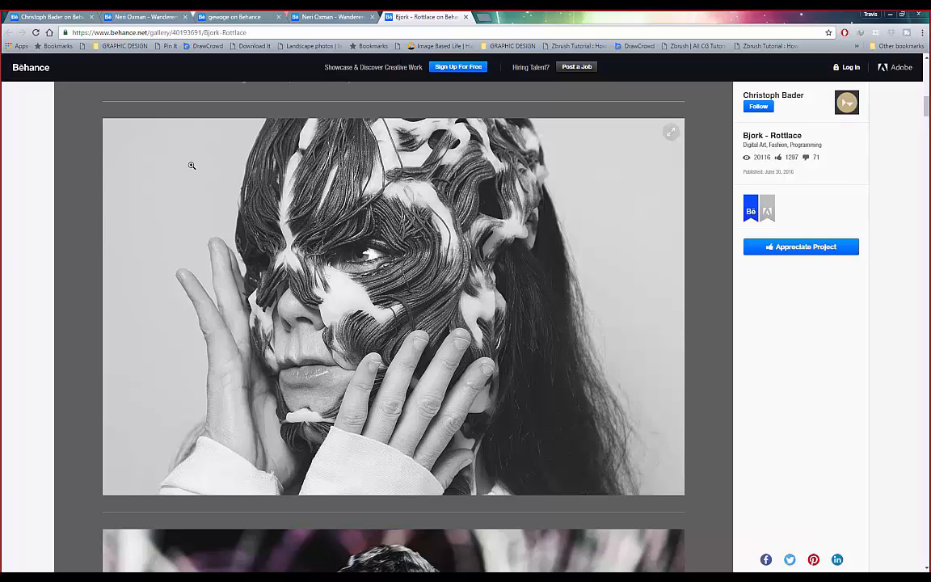
left_click(311, 22)
scroll(154, 252, "down", 5)
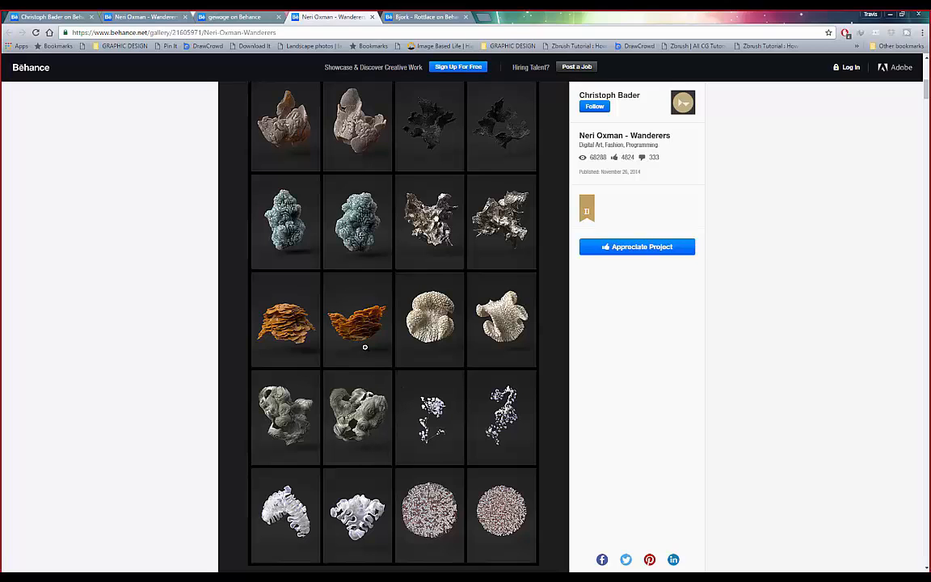
- Scroll up and down the Wanderers grid of grown coral-like sculptures
scroll(378, 209, "up", 2)
scroll(378, 209, "down", 3)
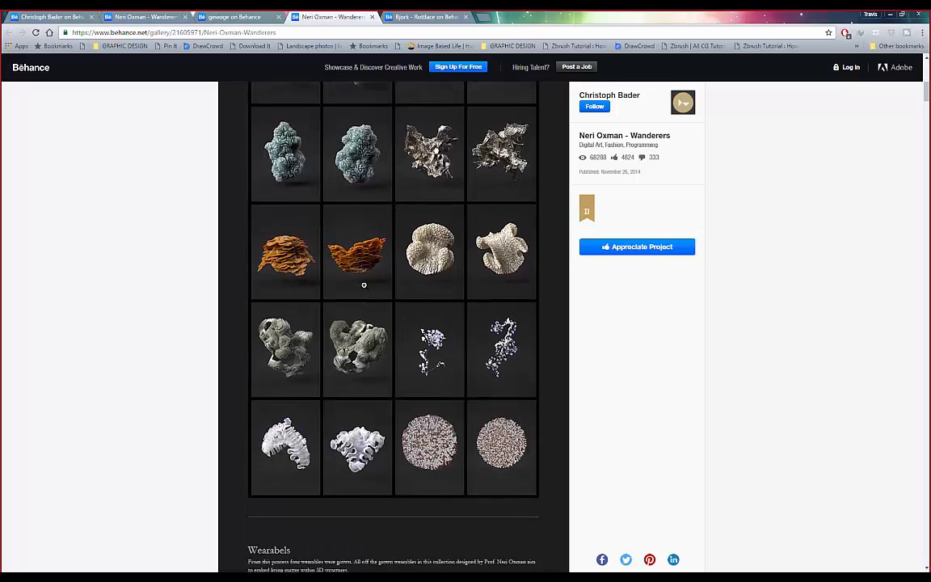
scroll(435, 260, "up", 1)
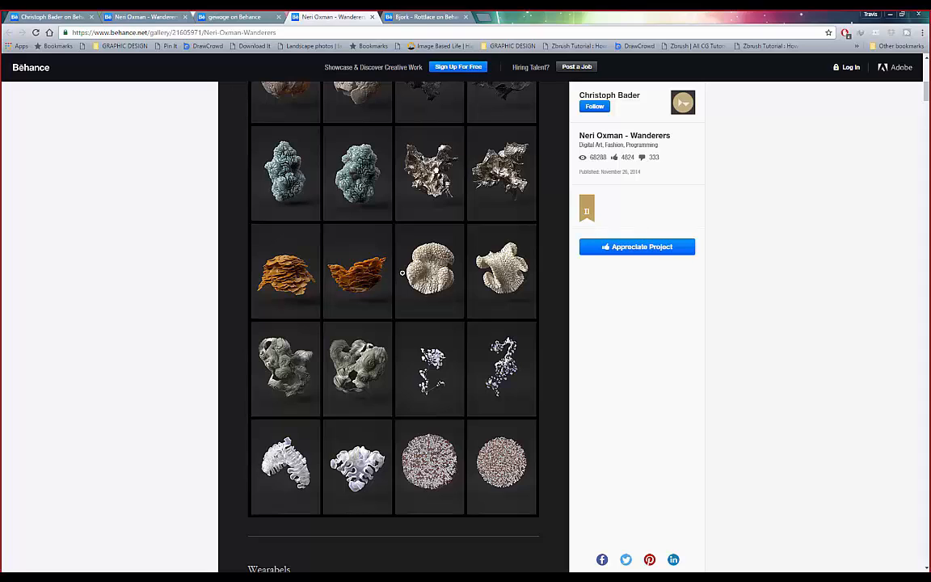
scroll(404, 279, "up", 1)
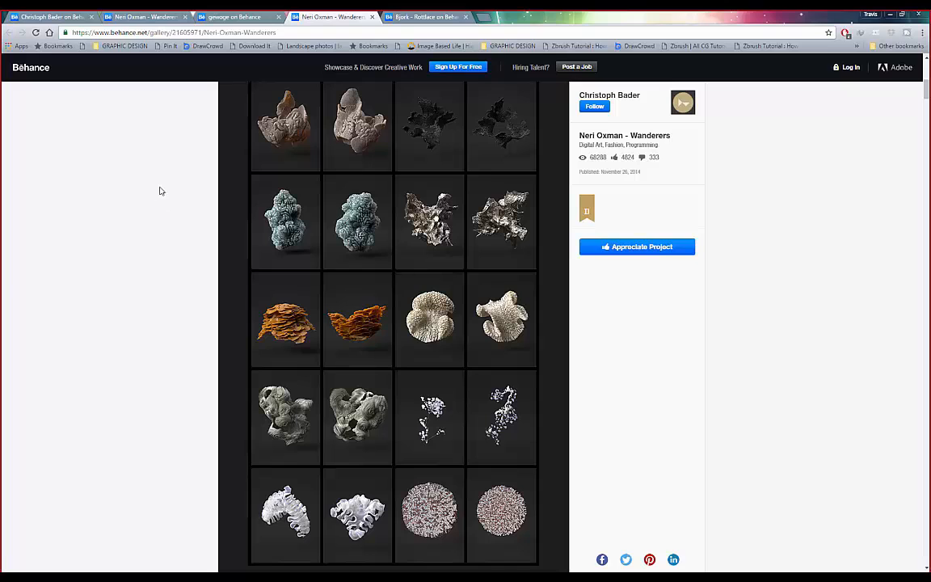
scroll(202, 239, "up", 3)
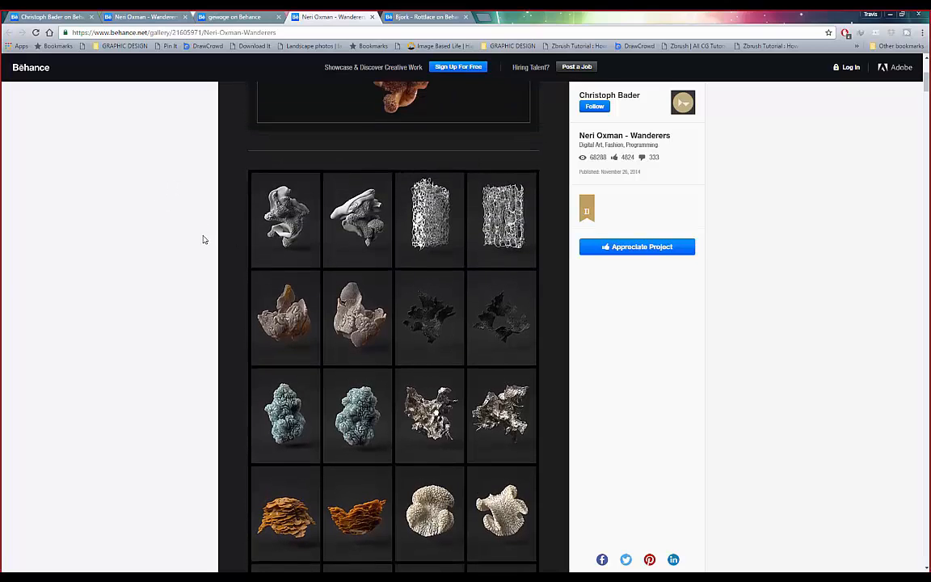
scroll(202, 239, "down", 3)
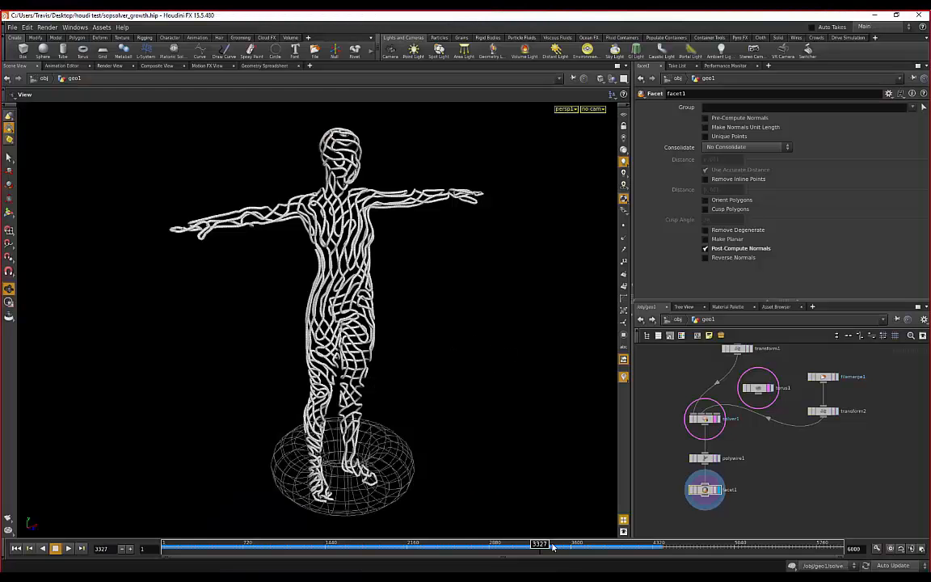
- Advance the growth to frame 4265 and orbit to see the figure's side and front
left_click_drag(552, 547, 646, 546)
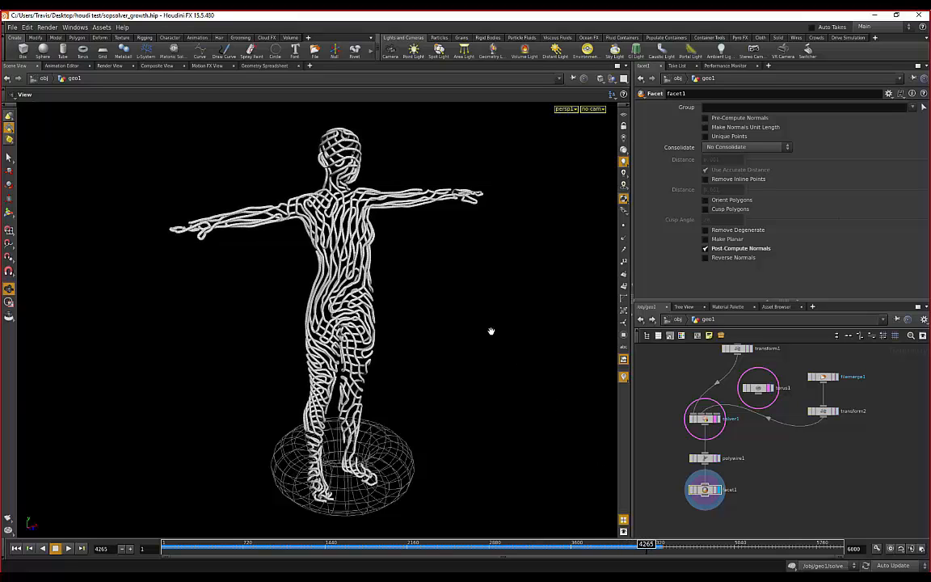
left_click_drag(492, 309, 452, 266)
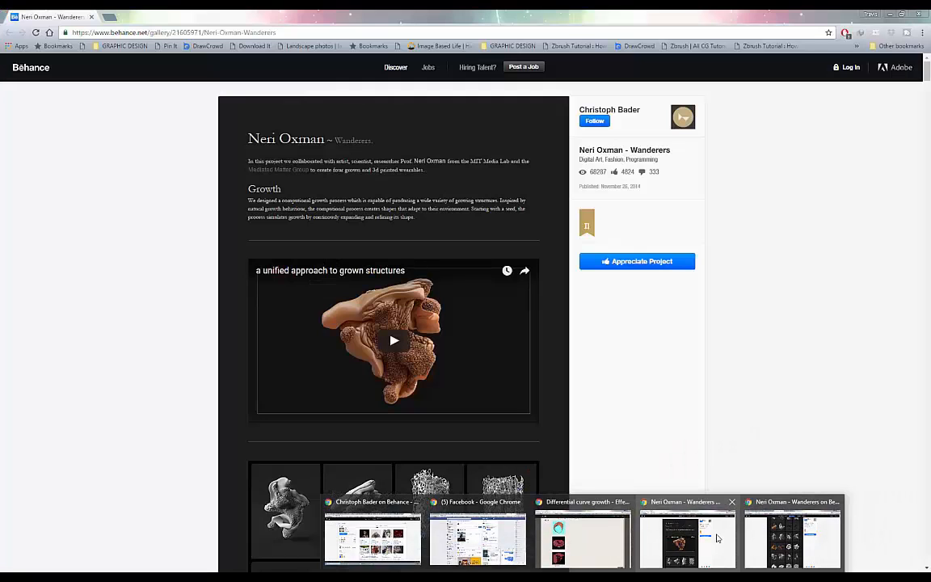
- Bring back the Wanderers page, scroll its gallery, then return to the Houdini scene
left_click(716, 537)
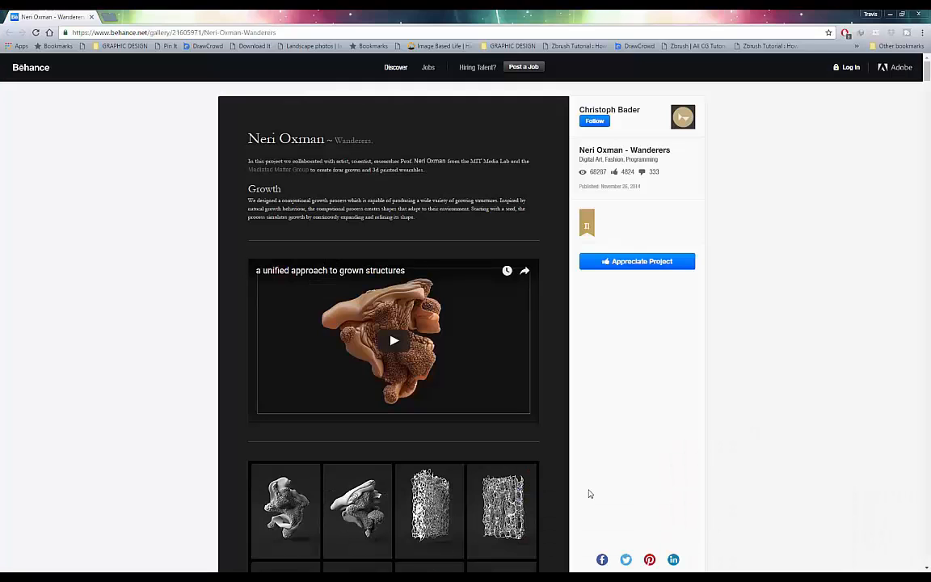
scroll(161, 271, "down", 3)
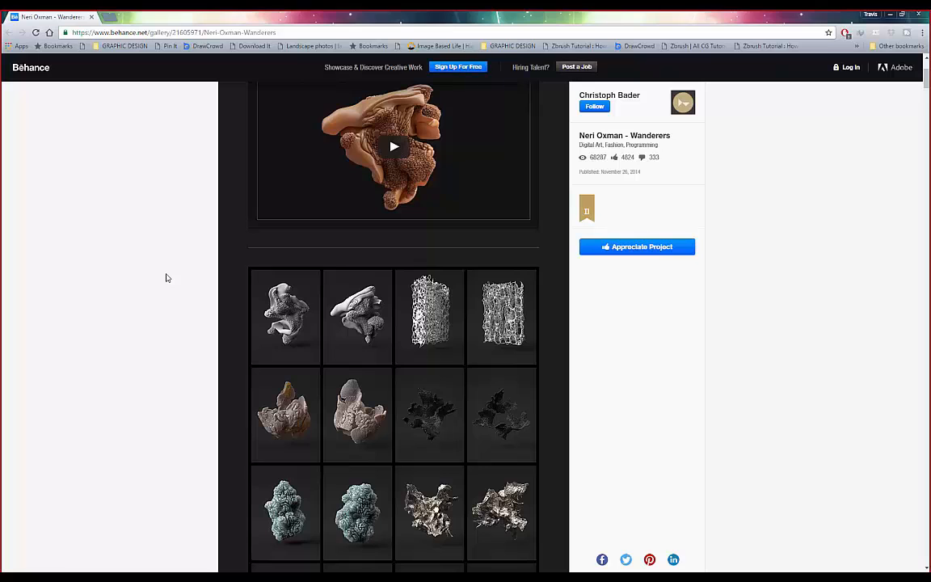
scroll(168, 278, "down", 3)
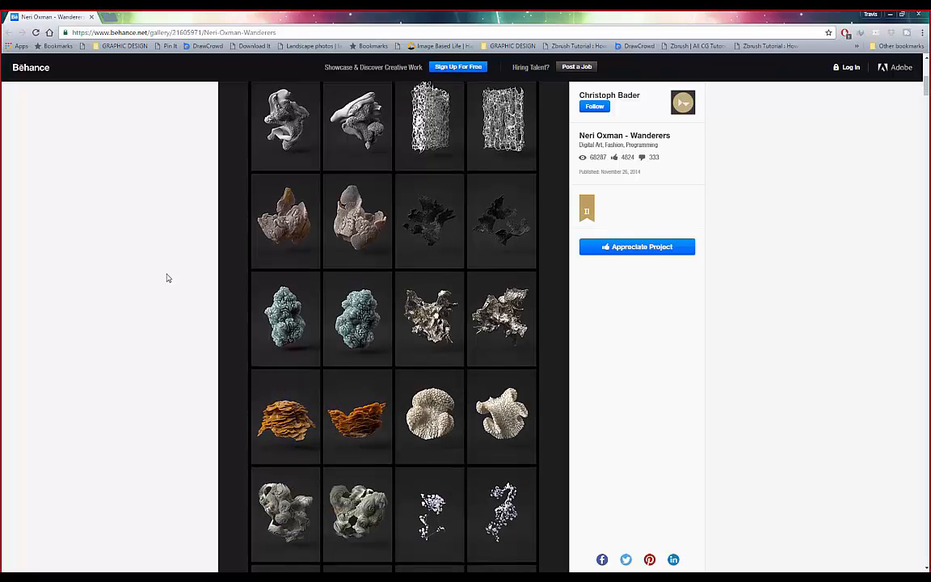
scroll(178, 278, "down", 1)
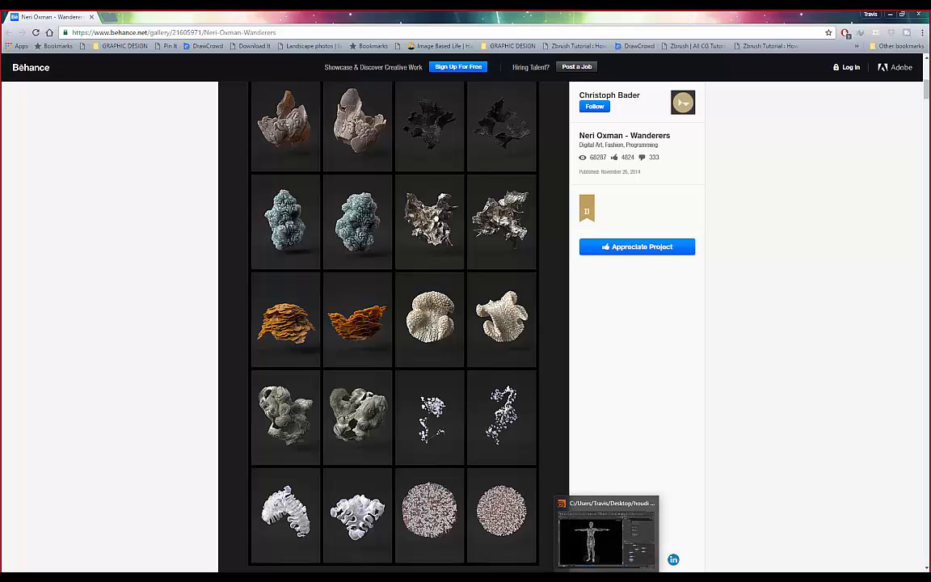
left_click(609, 577)
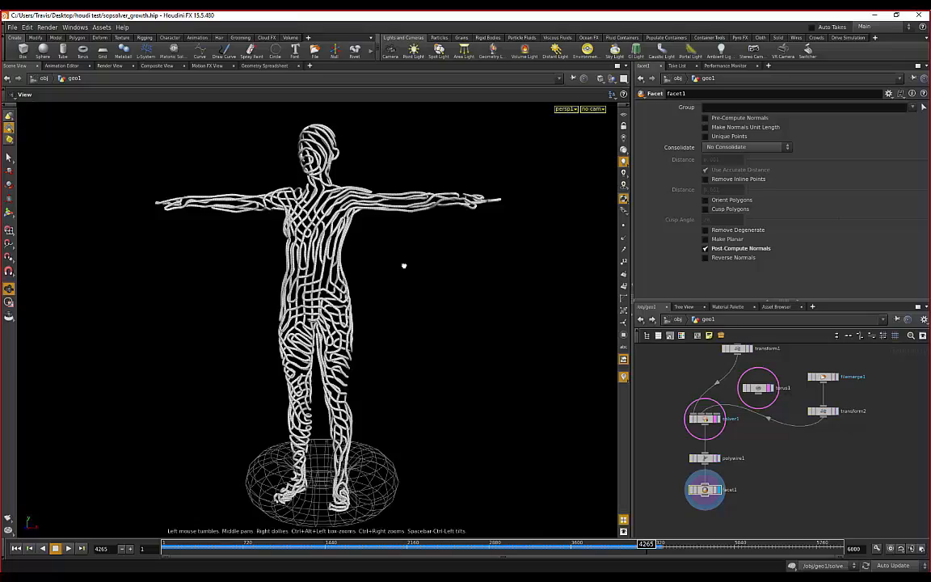
- Orbit the wire-covered figure and zoom the network editor in on solver1
left_click_drag(404, 264, 424, 266)
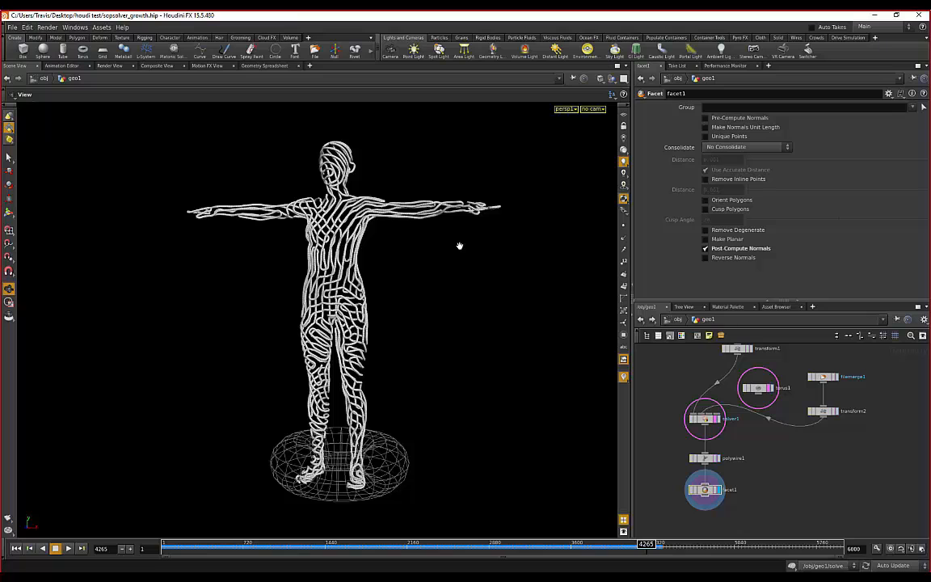
scroll(671, 408, "up", 2)
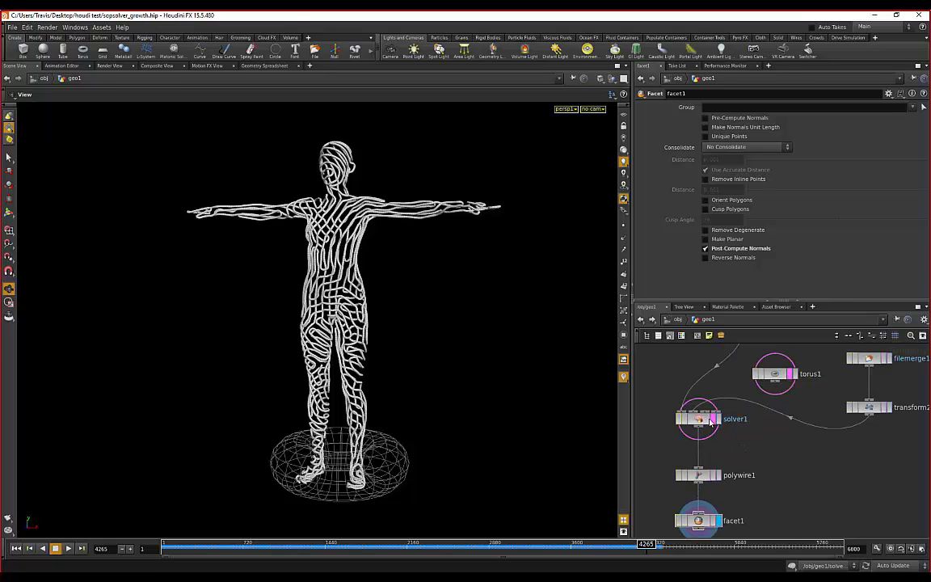
- Dive into solver1 and pan across its nodes, from Prev_Frame, Input_1 and Input_2 to move_points and ray1
double_click(711, 420)
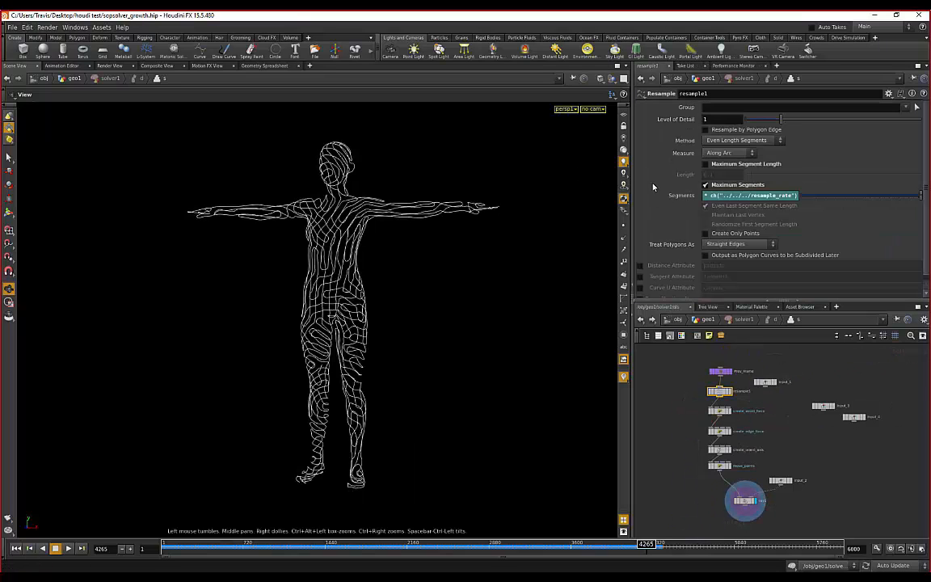
scroll(654, 187, "down", 1)
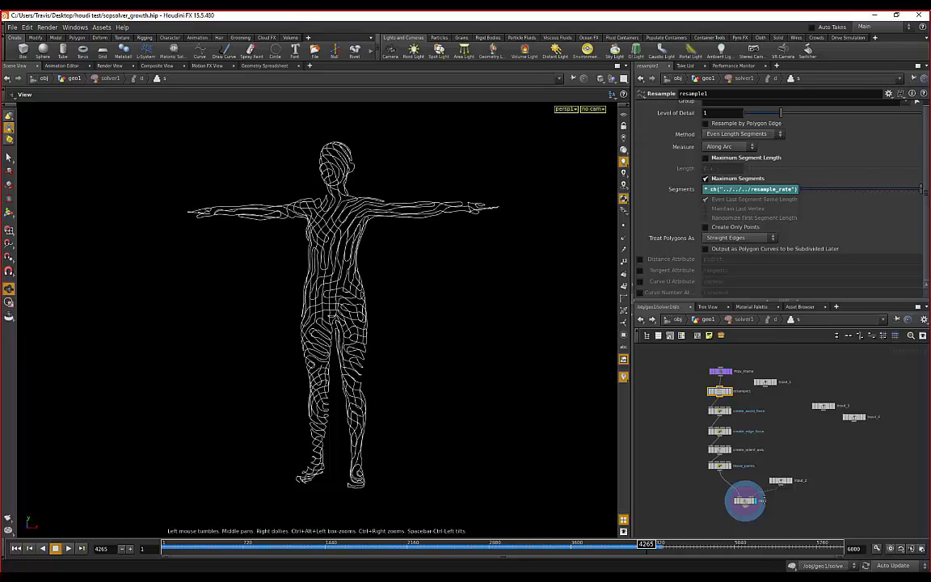
scroll(740, 464, "up", 3)
middle_click_drag(756, 466, 756, 441)
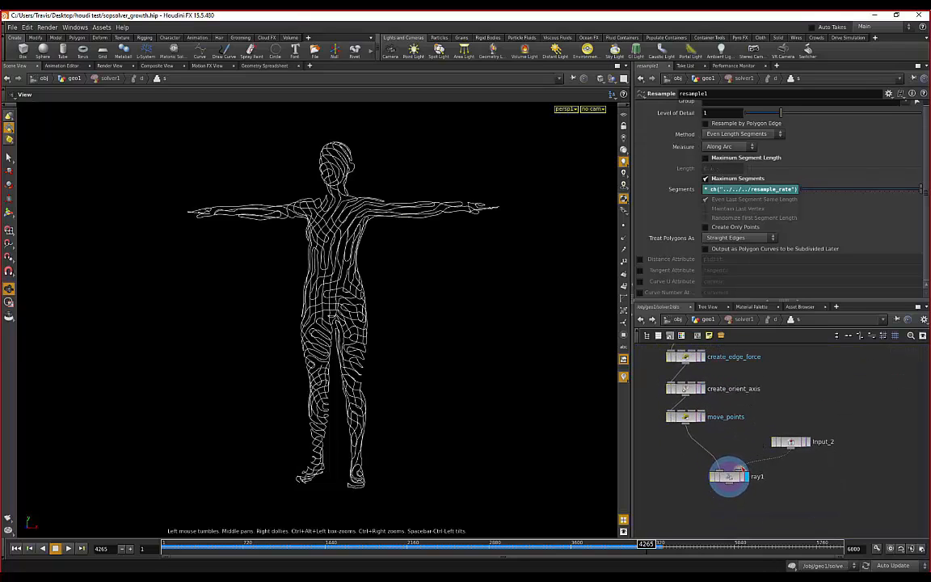
scroll(750, 446, "up", 2)
scroll(751, 448, "down", 4)
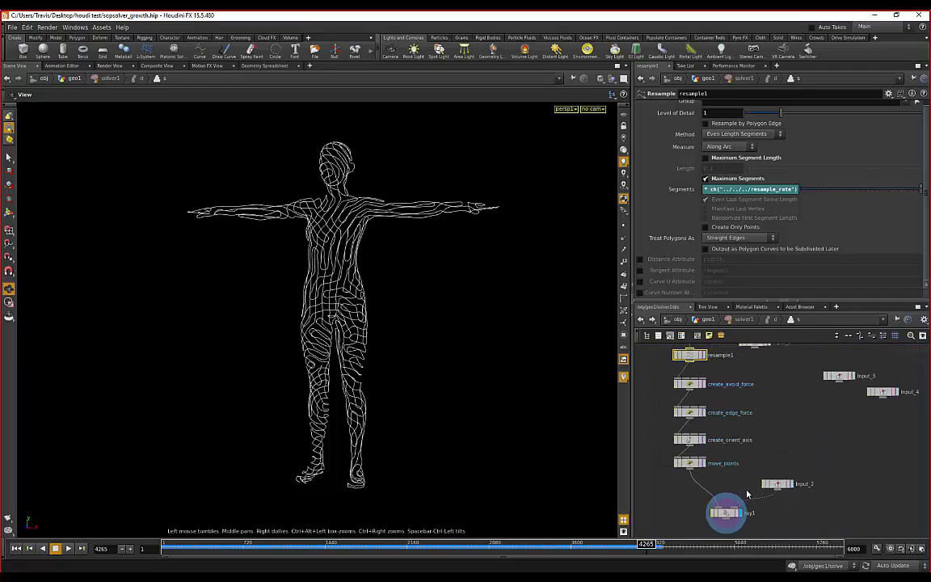
middle_click_drag(710, 367, 719, 410)
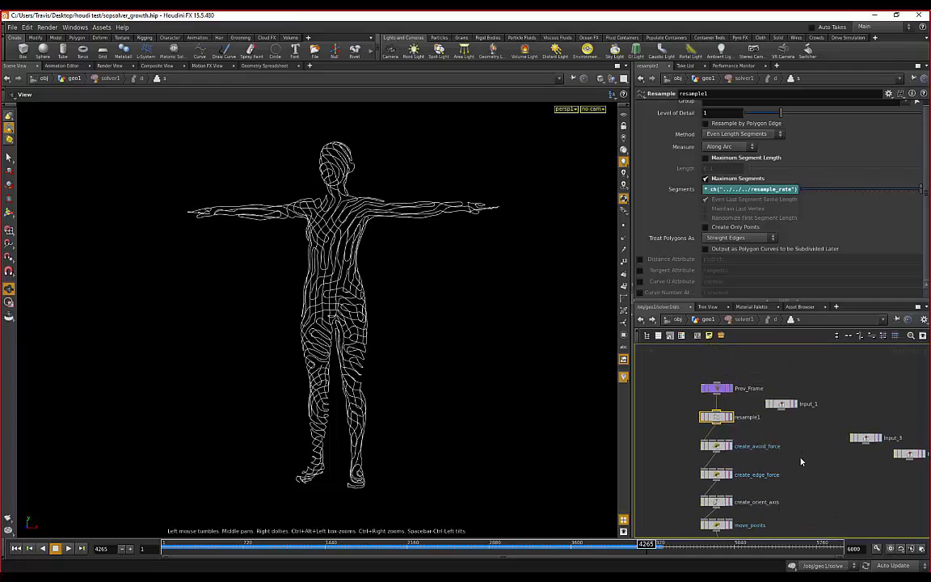
middle_click_drag(759, 436, 756, 409)
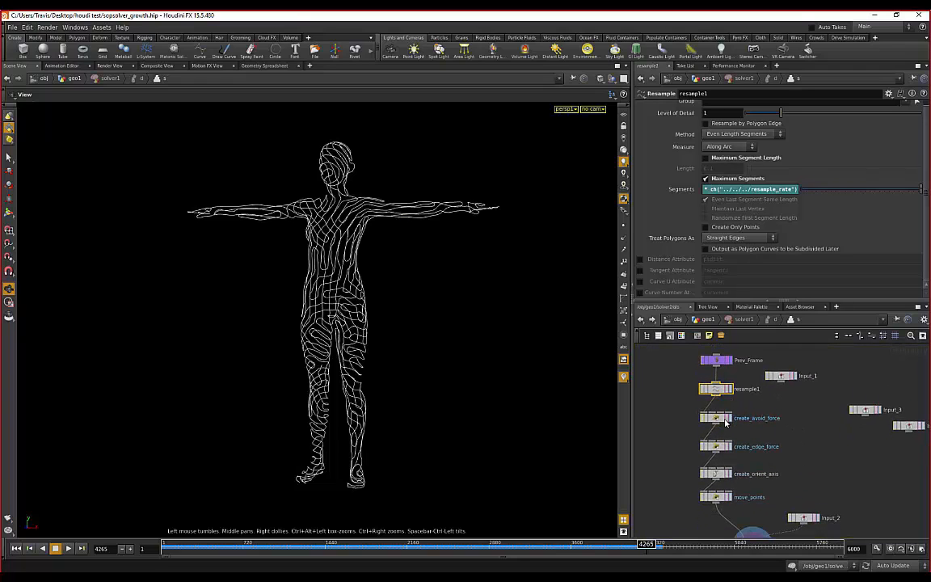
- Open create_avoid_force's VEX code and fix the comment typo so it reads 'Ignore if so'
left_click(725, 418)
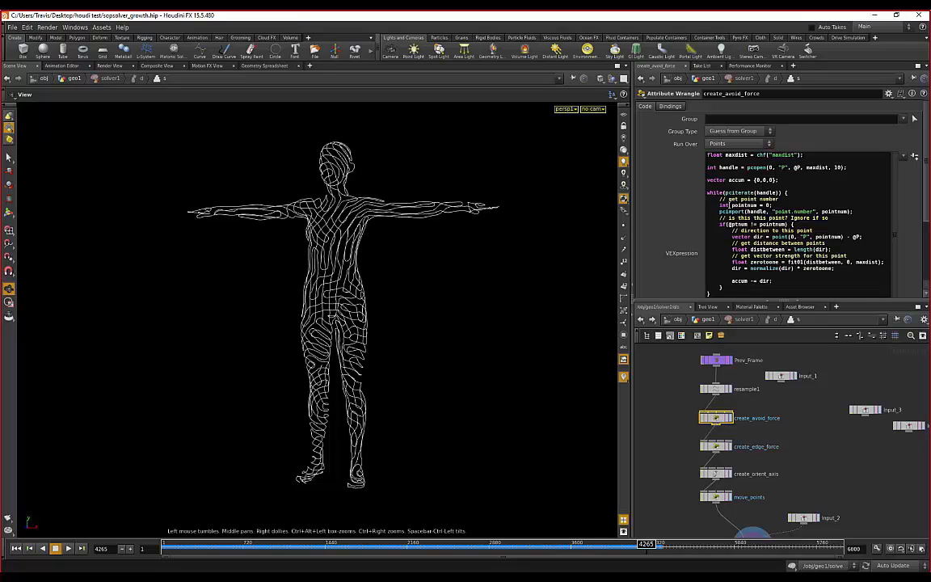
type("e")
scroll(345, 161, "up", 1)
scroll(370, 166, "up", 6)
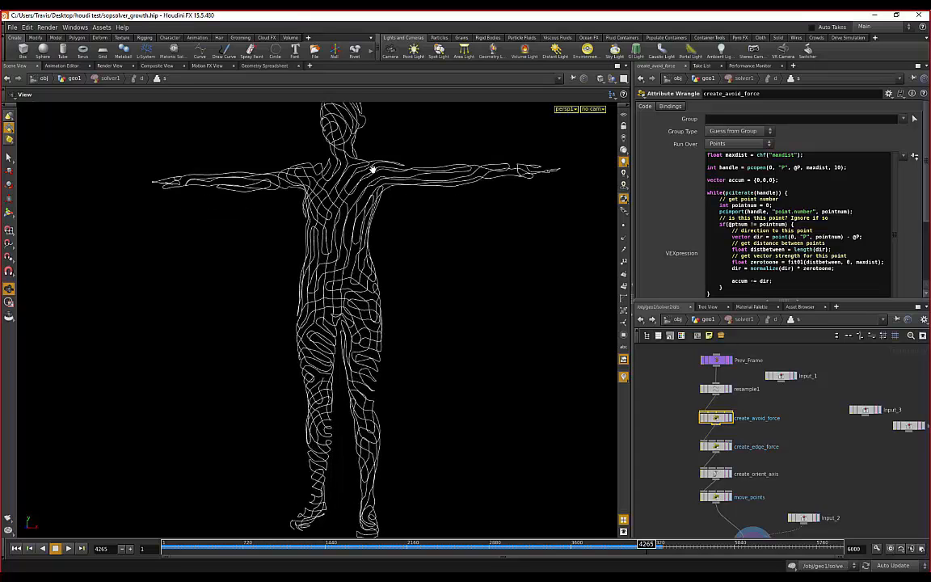
left_click_drag(399, 308, 484, 208)
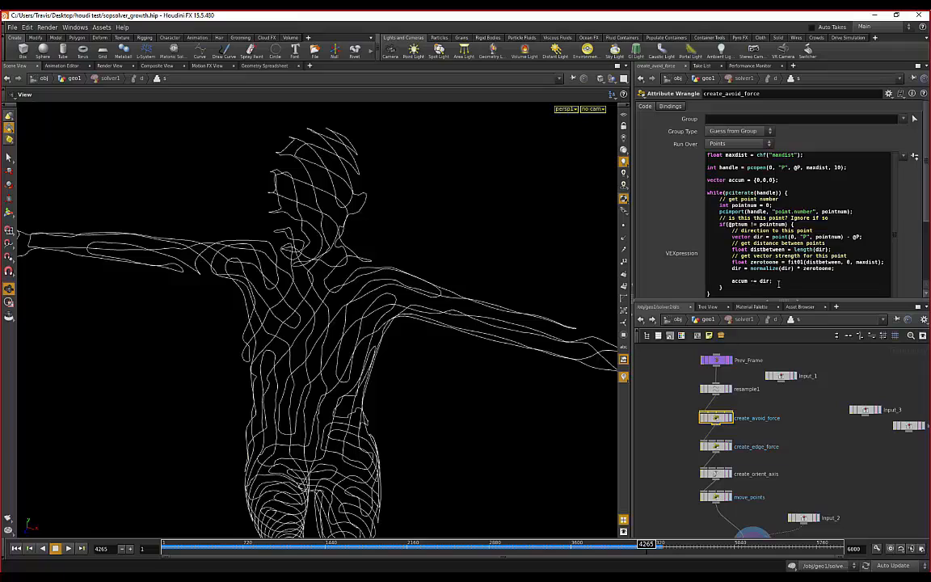
left_click(774, 281)
key("BackSpace")
- Orbit the figure back to a level view and frame the whole body slightly higher
left_click_drag(444, 232, 417, 337)
middle_click_drag(418, 337, 426, 299)
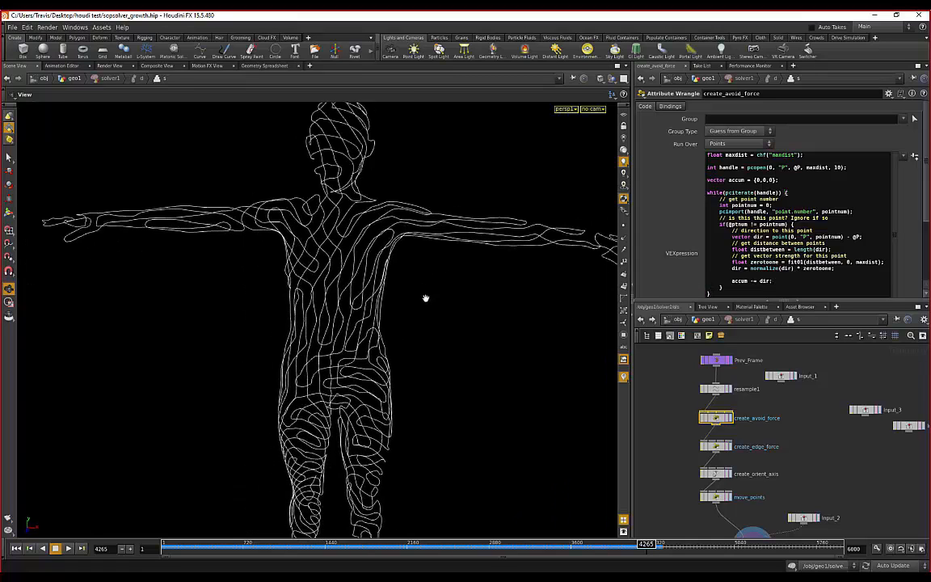
right_click_drag(426, 299, 424, 337)
left_click_drag(424, 337, 413, 335)
middle_click_drag(413, 336, 433, 309)
right_click_drag(433, 309, 427, 321)
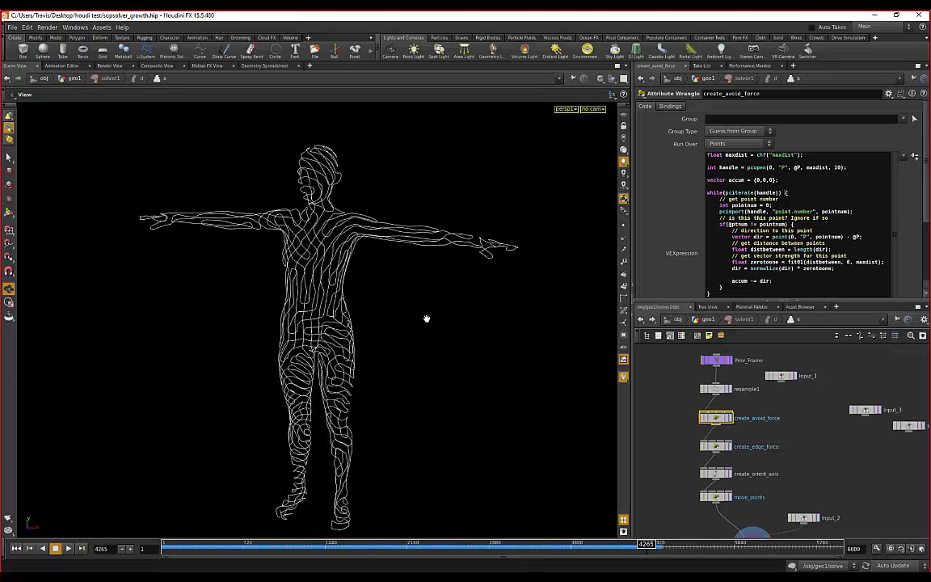
middle_click_drag(419, 322, 417, 313)
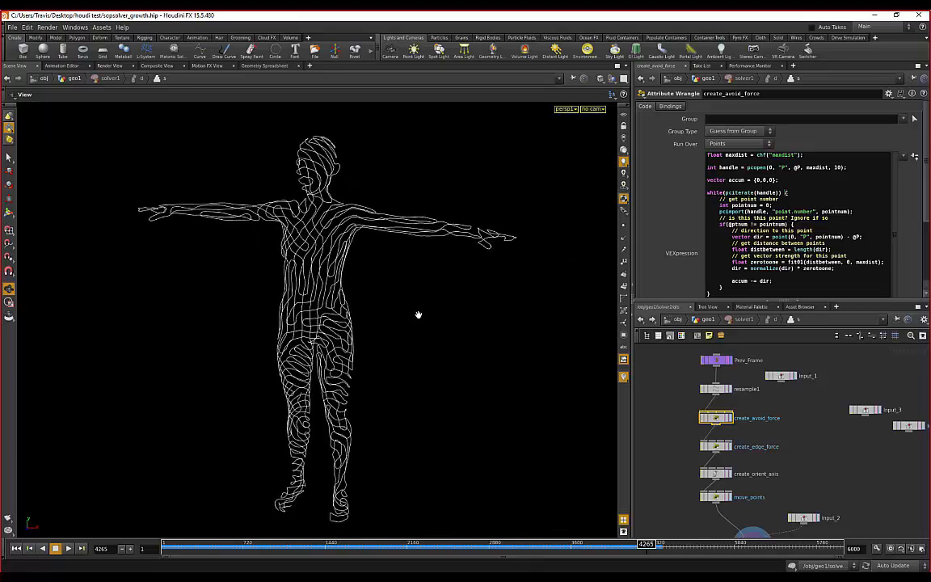
right_click_drag(418, 313, 431, 309)
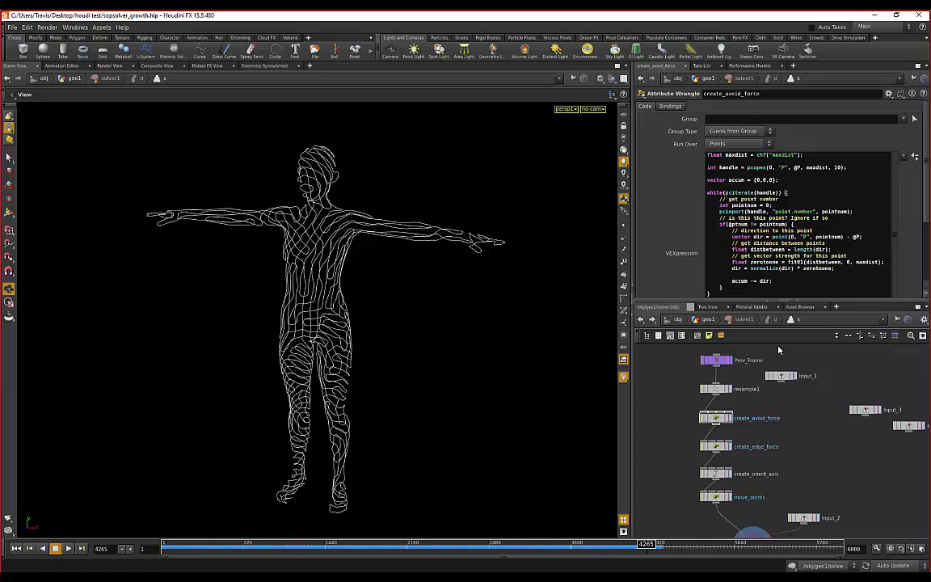
- Return to geo1 and nudge the viewport framing of the tube-covered figure and torus
left_click(708, 319)
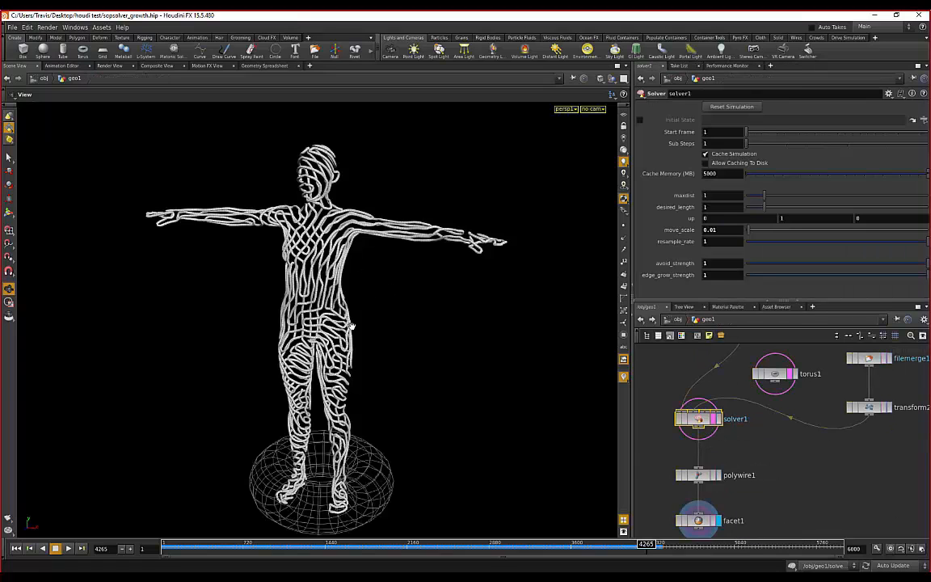
middle_click_drag(379, 304, 384, 293)
scroll(384, 292, "down", 1)
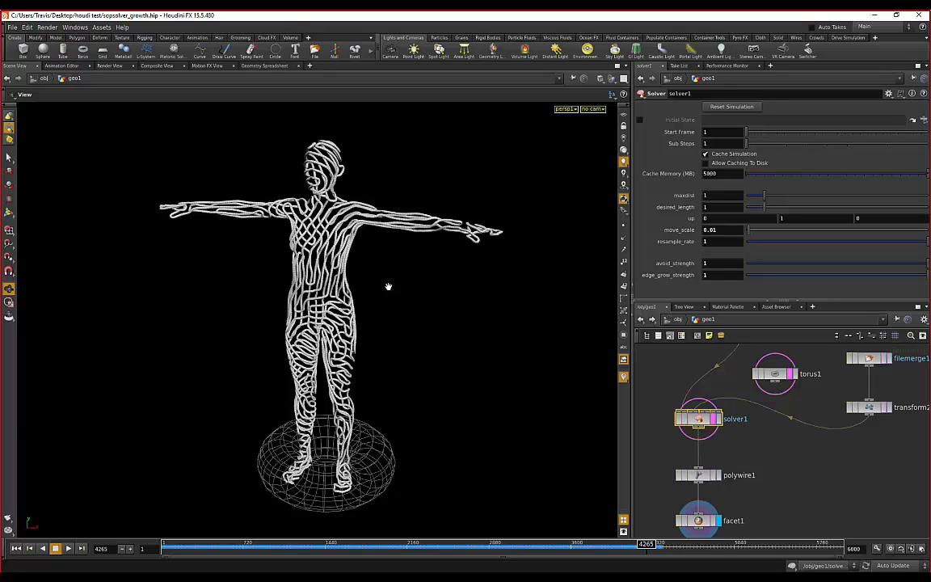
scroll(747, 409, "down", 3)
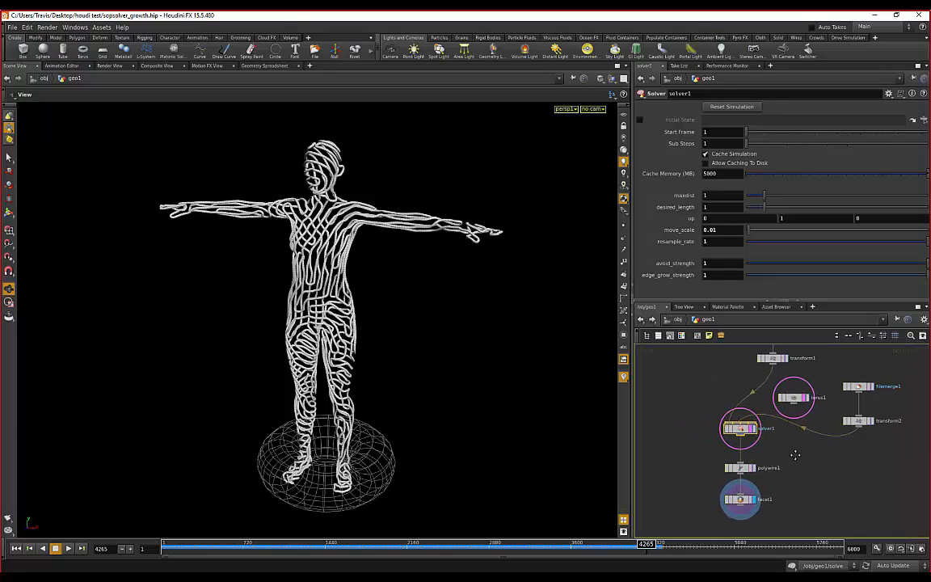
scroll(795, 455, "down", 2)
scroll(785, 417, "down", 2)
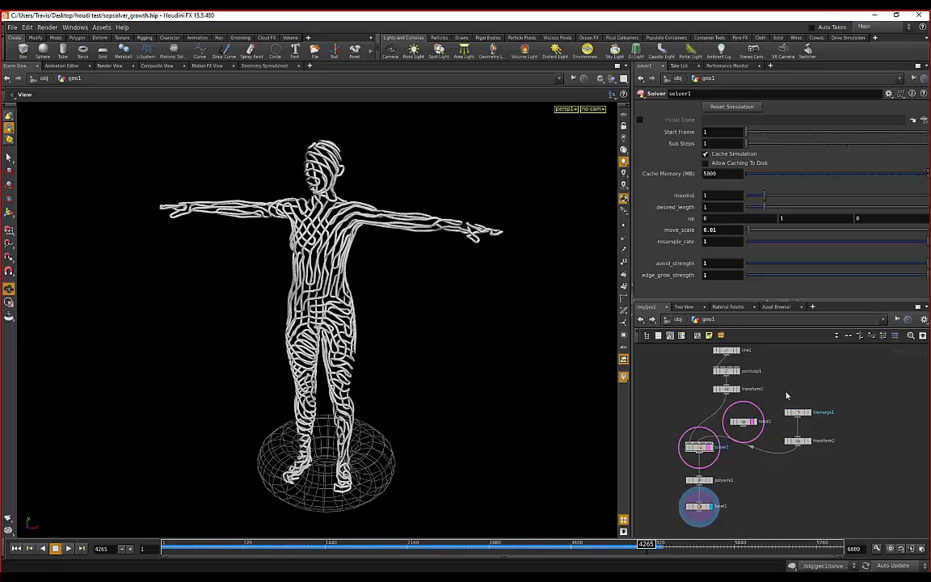
middle_click_drag(789, 394, 807, 384)
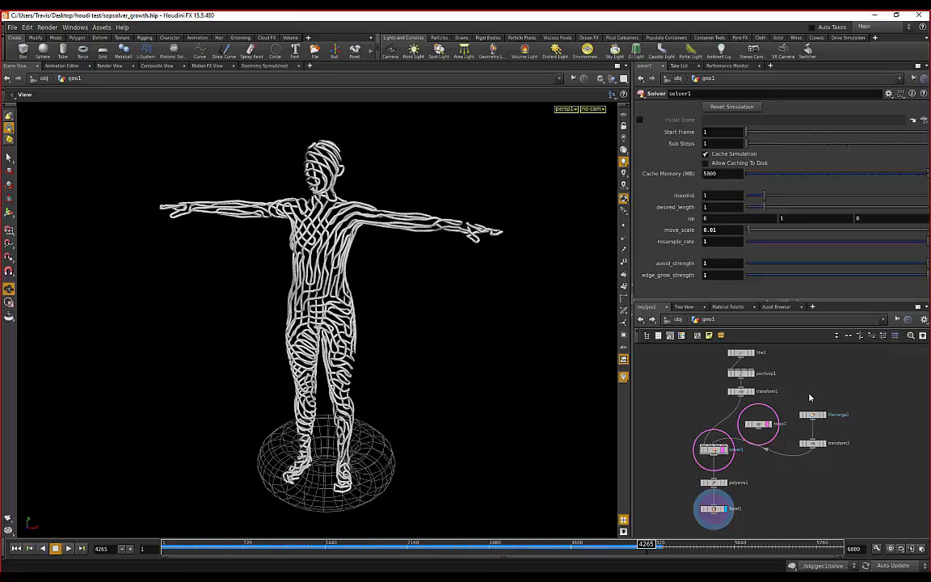
left_click_drag(468, 311, 446, 296)
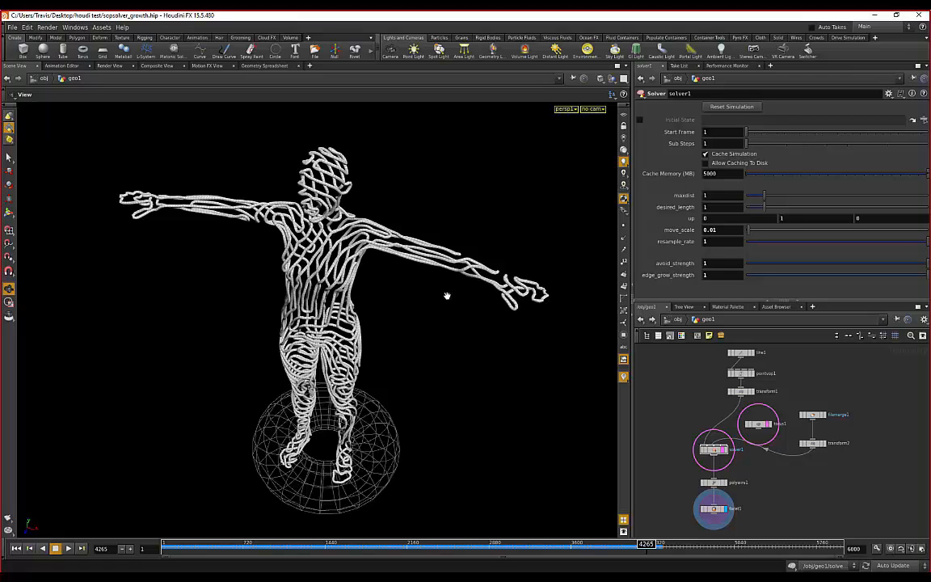
left_click_drag(446, 295, 517, 339)
left_click_drag(447, 322, 403, 280)
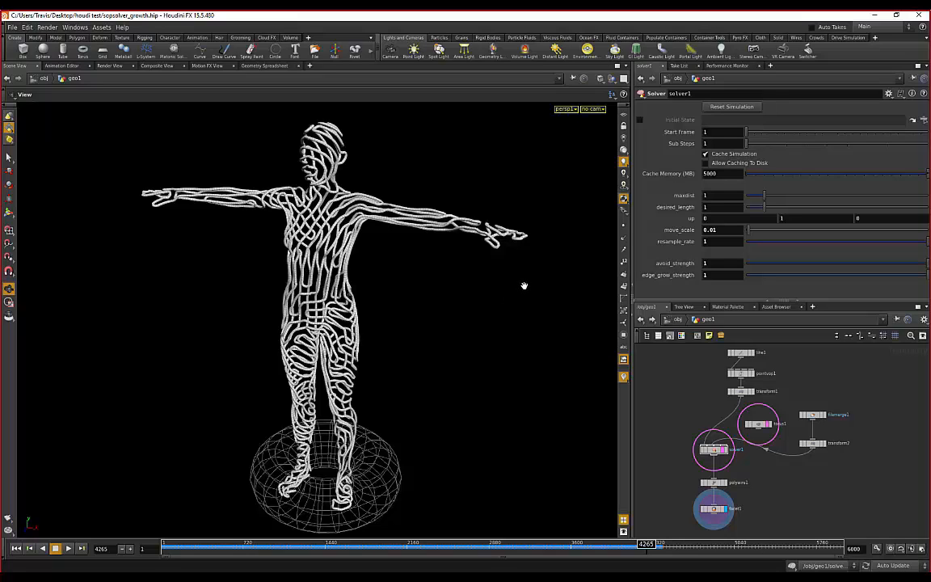
left_click_drag(523, 285, 511, 275)
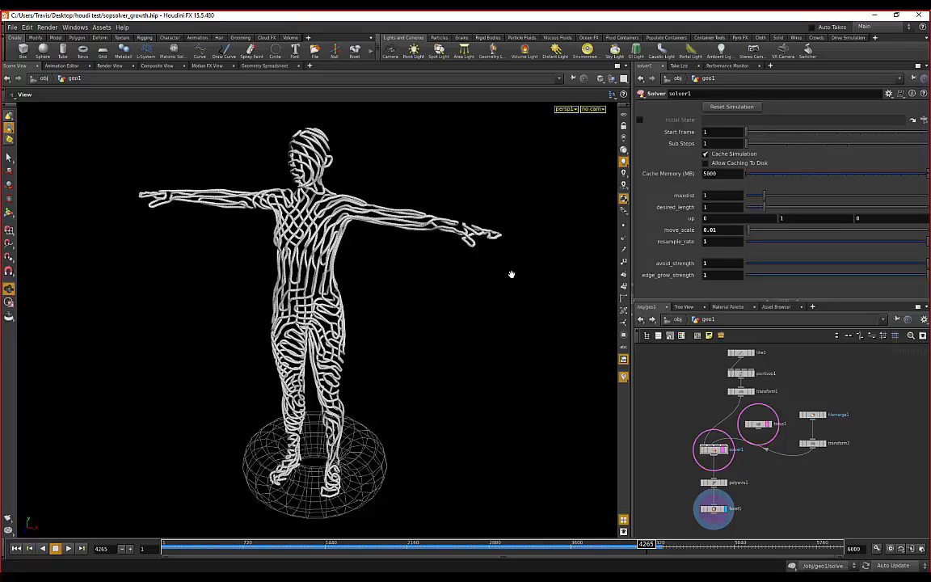
left_click_drag(476, 265, 420, 293)
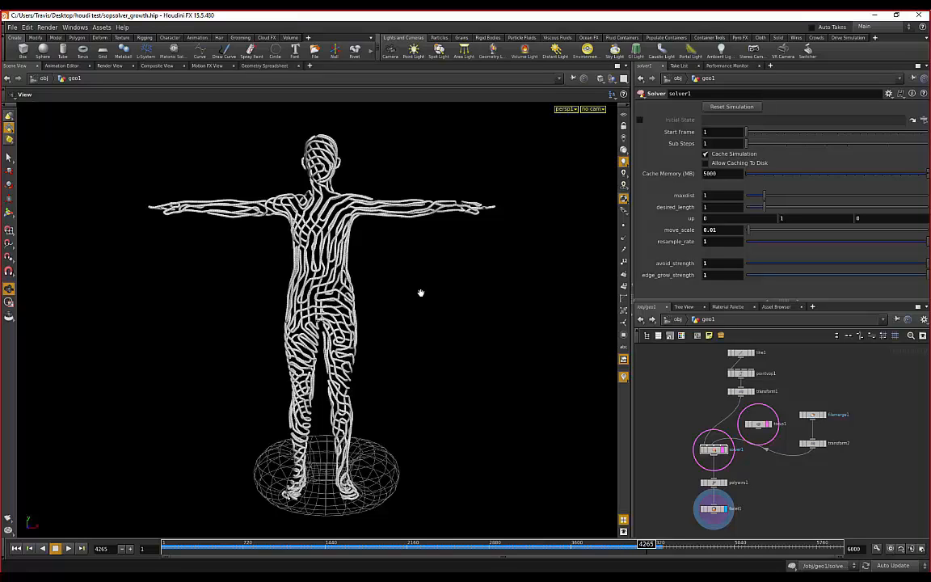
left_click_drag(447, 285, 410, 322)
scroll(409, 322, "down", 2)
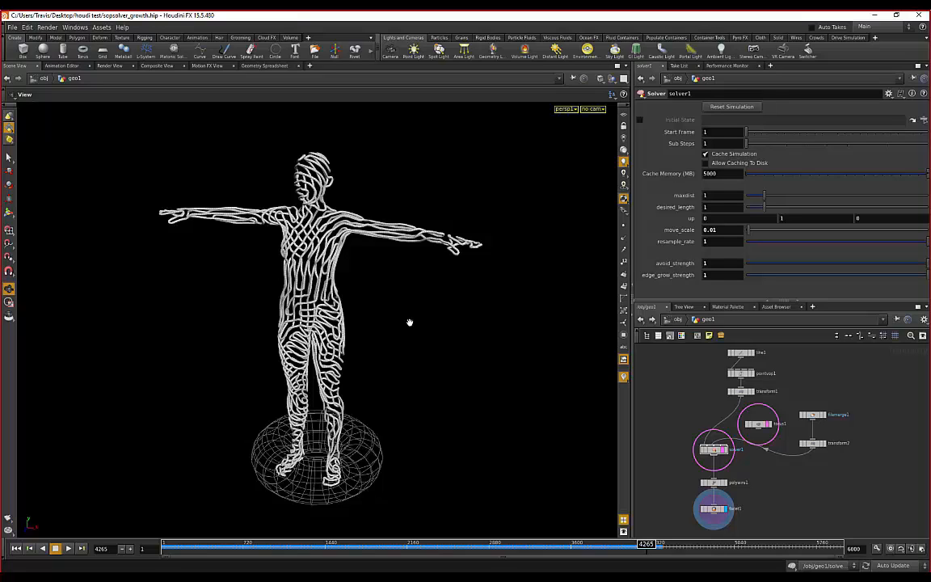
left_click_drag(400, 322, 416, 301)
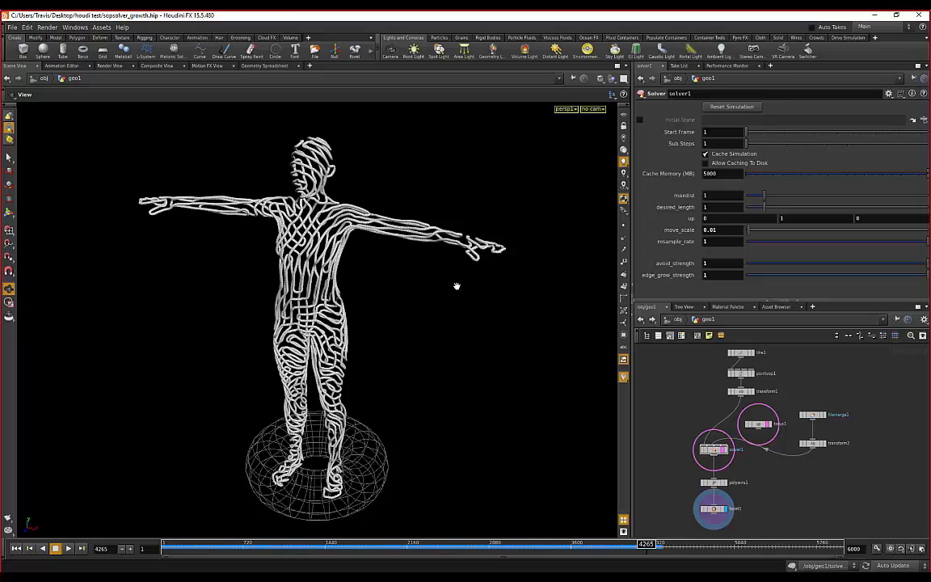
left_click_drag(449, 287, 295, 232)
right_click_drag(296, 232, 422, 390)
left_click_drag(422, 391, 420, 387)
right_click_drag(420, 387, 419, 374)
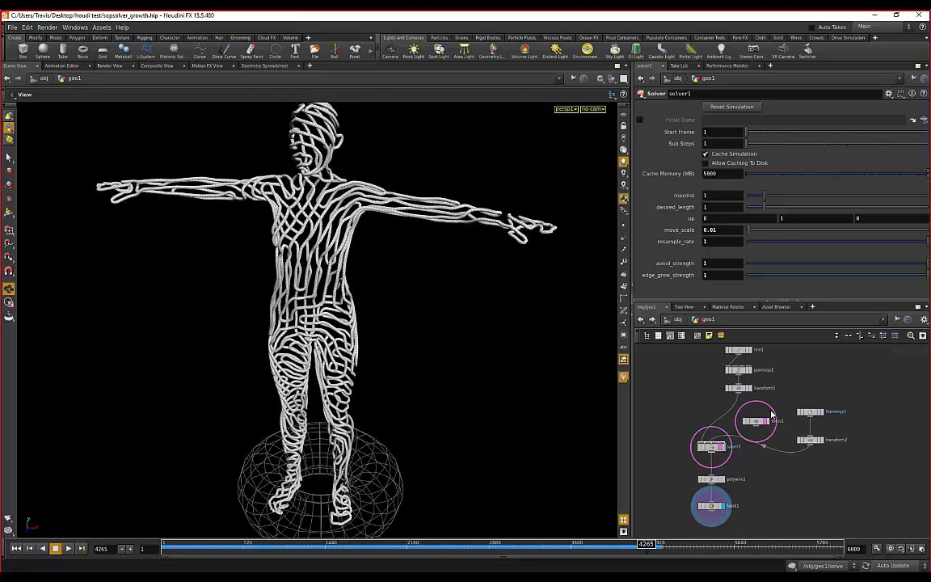
scroll(759, 392, "down", 2)
scroll(773, 387, "up", 2)
scroll(773, 387, "down", 2)
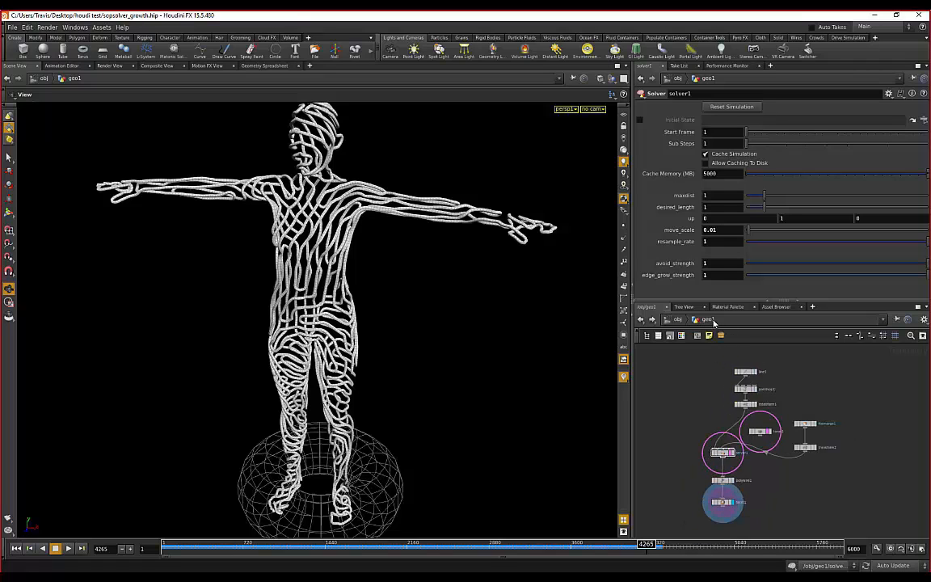
left_click_drag(467, 326, 212, 256)
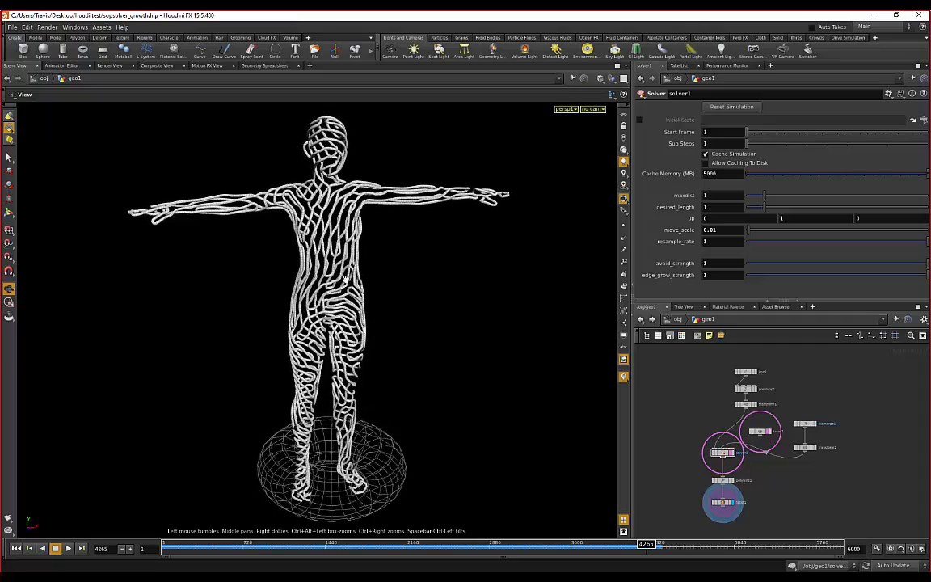
left_click_drag(432, 270, 353, 257)
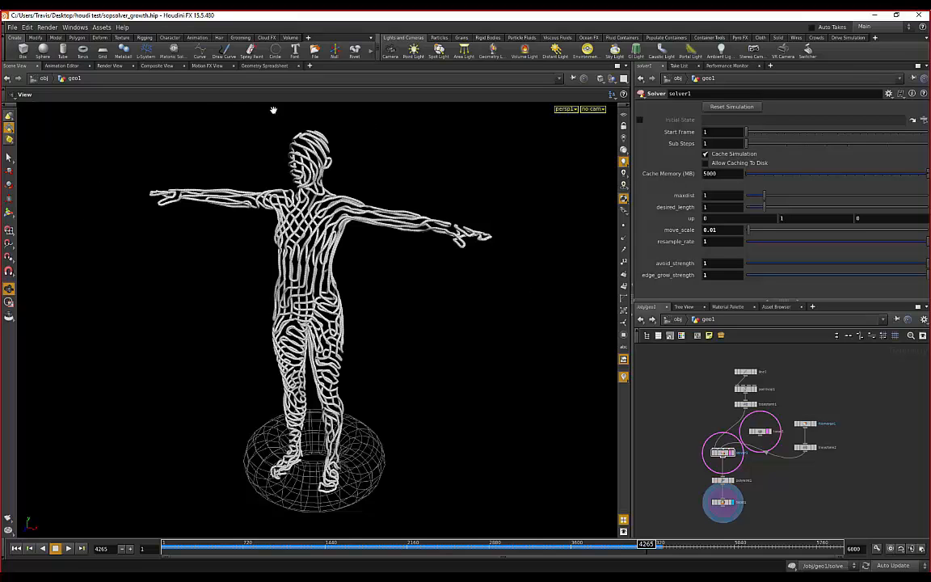
left_click_drag(407, 309, 324, 140)
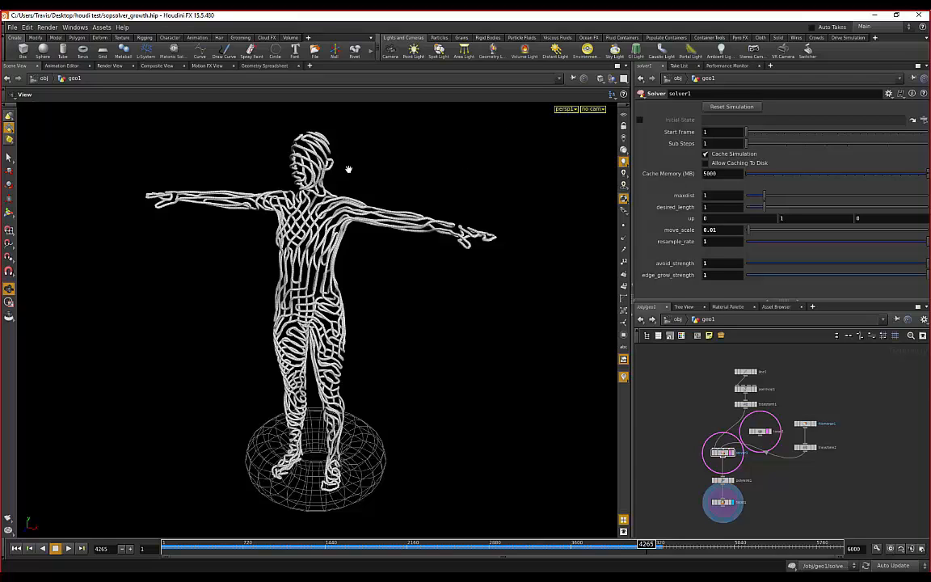
left_click_drag(346, 167, 258, 241)
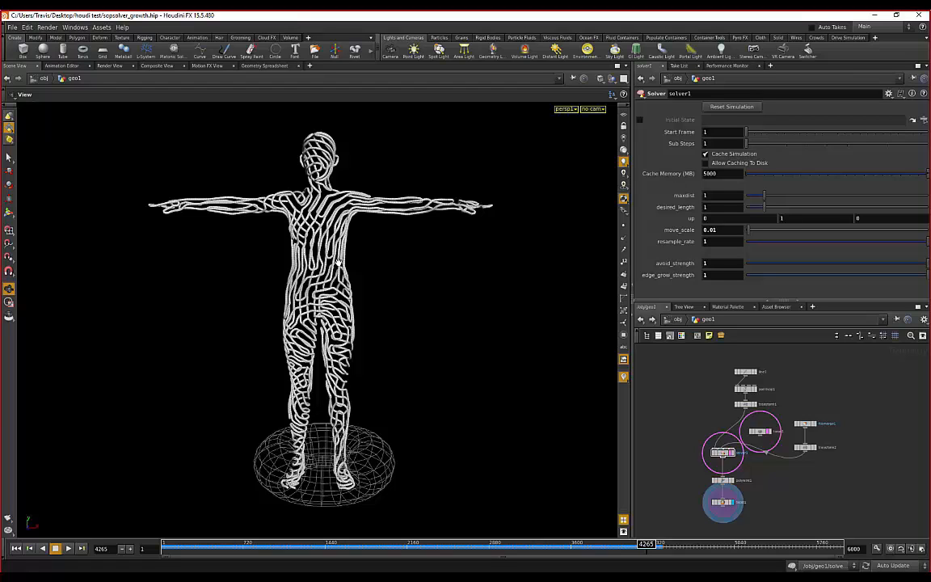
left_click_drag(388, 276, 361, 294)
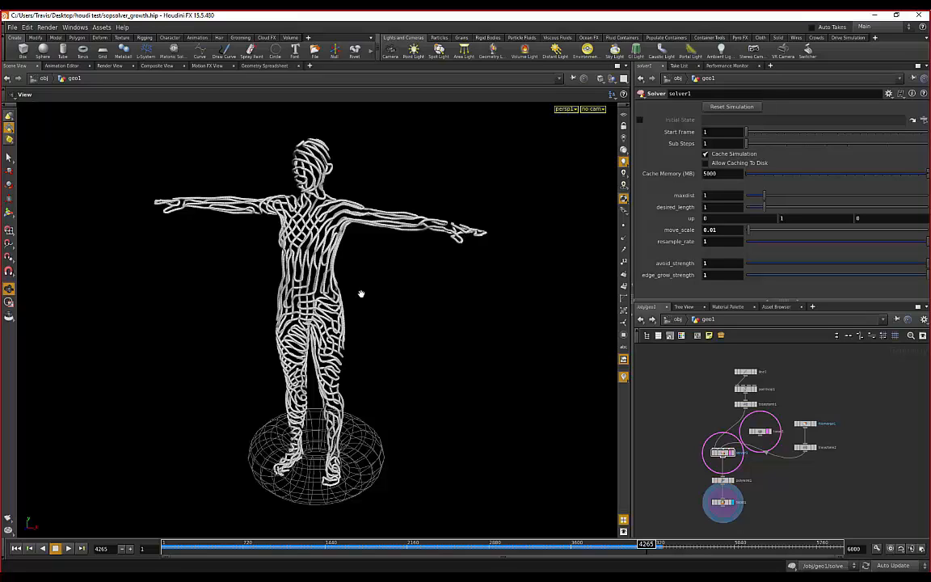
left_click_drag(411, 266, 394, 249)
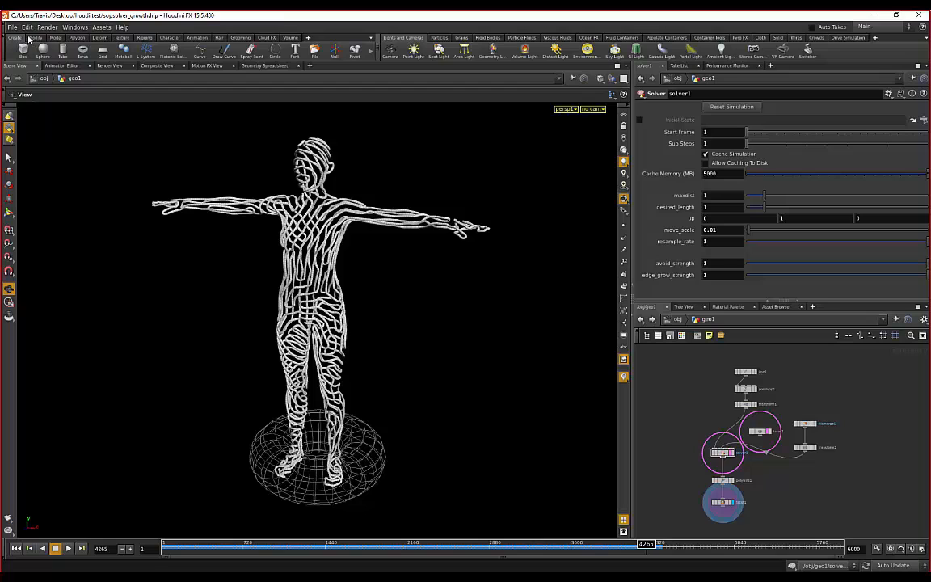
left_click_drag(407, 170, 397, 180)
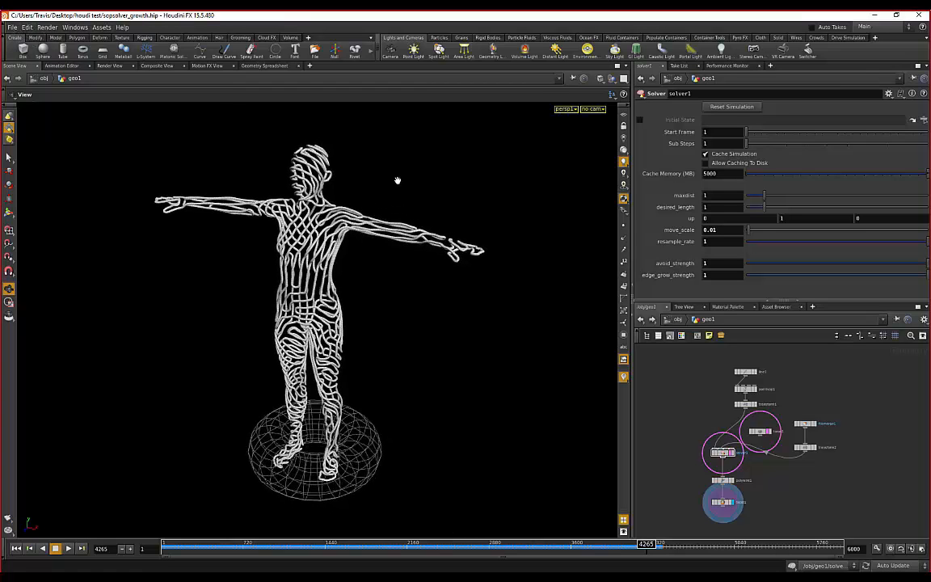
left_click_drag(400, 186, 295, 187)
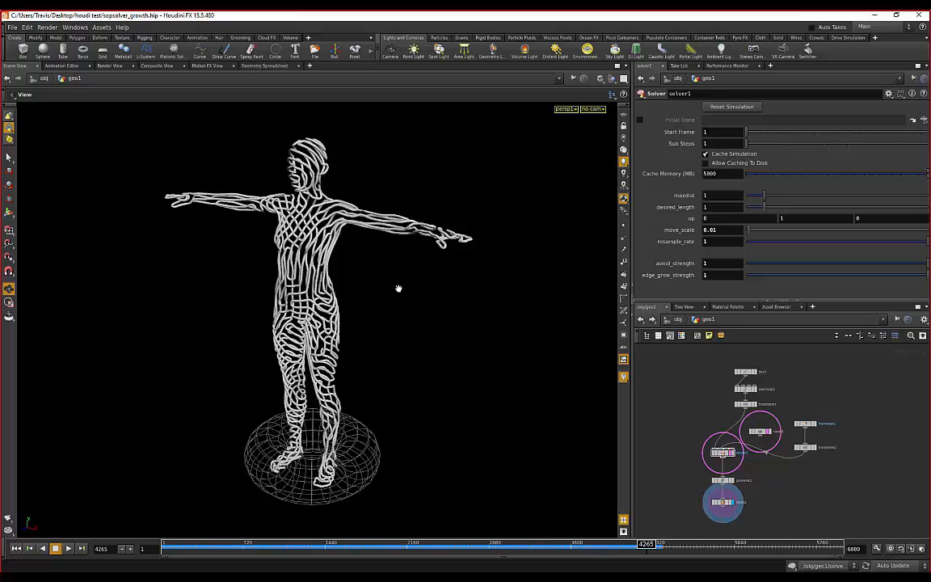
left_click_drag(398, 288, 421, 294)
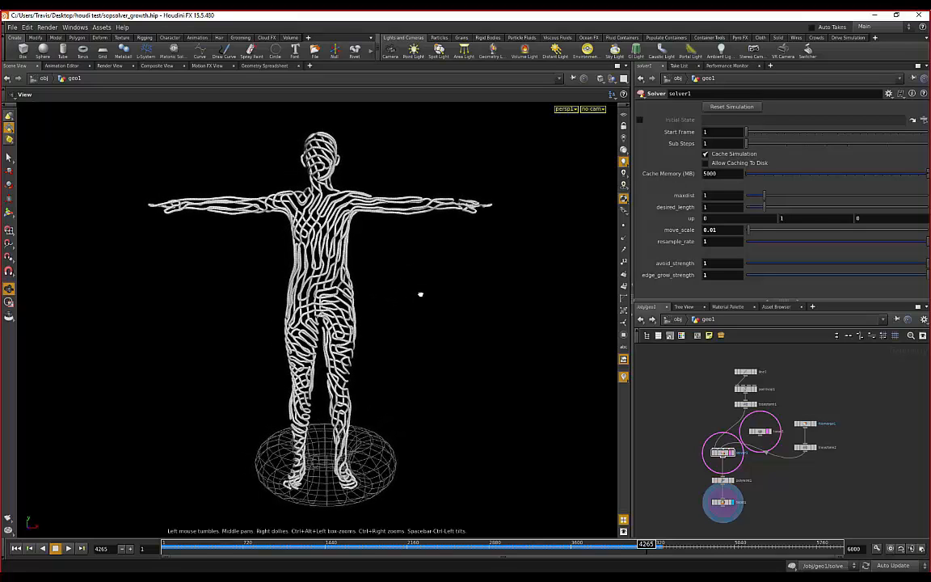
middle_click_drag(422, 290, 430, 290)
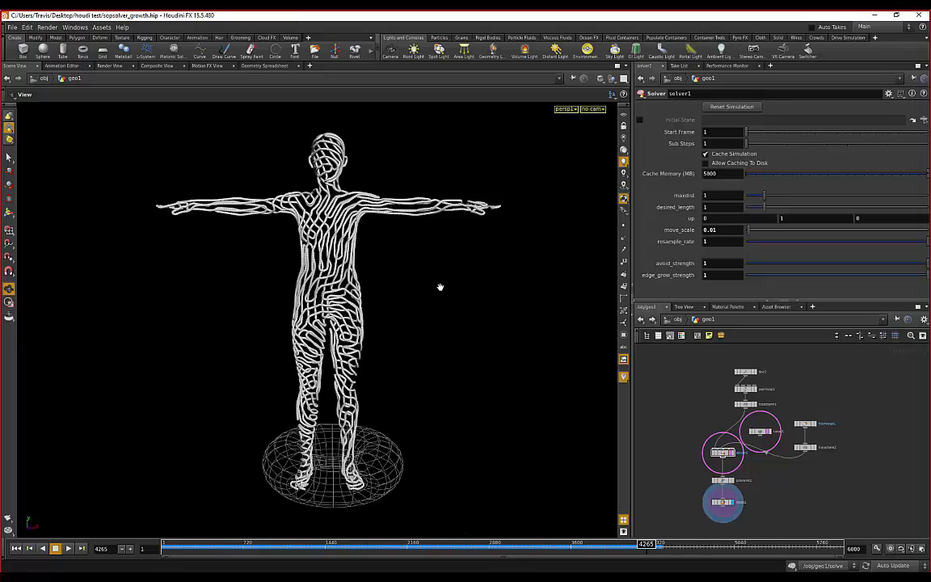
left_click_drag(401, 280, 242, 319)
left_click_drag(318, 317, 359, 385)
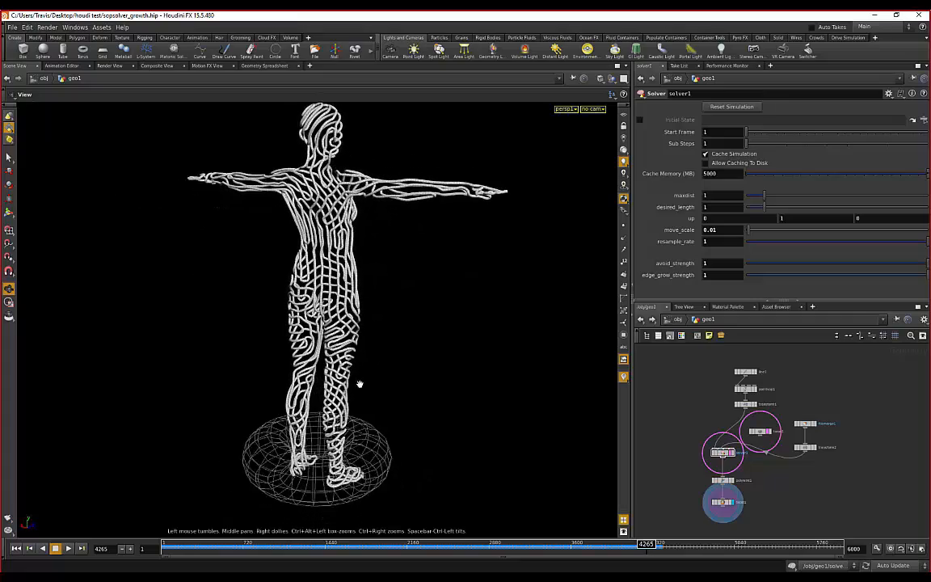
right_click_drag(359, 385, 376, 425)
middle_click_drag(376, 424, 323, 418)
left_click_drag(323, 420, 359, 386)
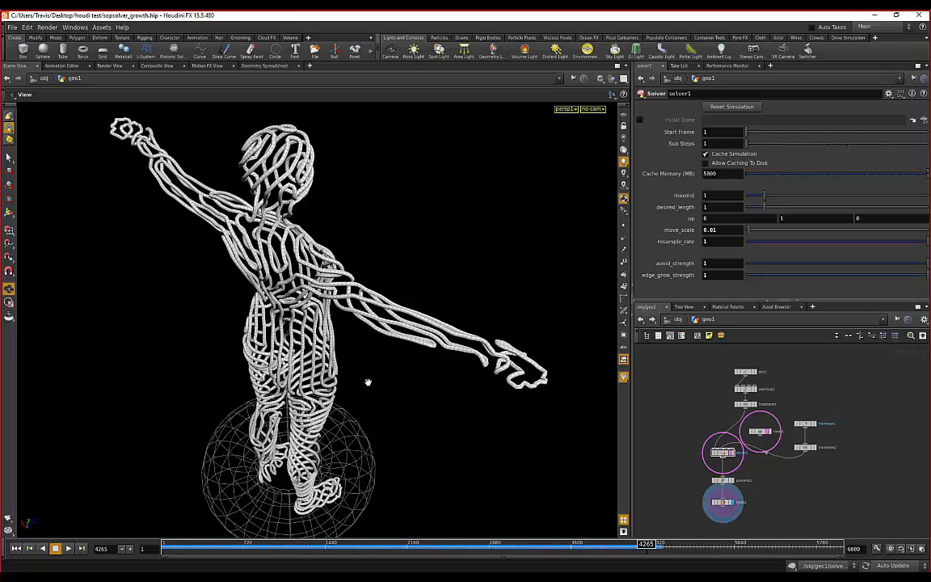
left_click_drag(368, 381, 431, 306)
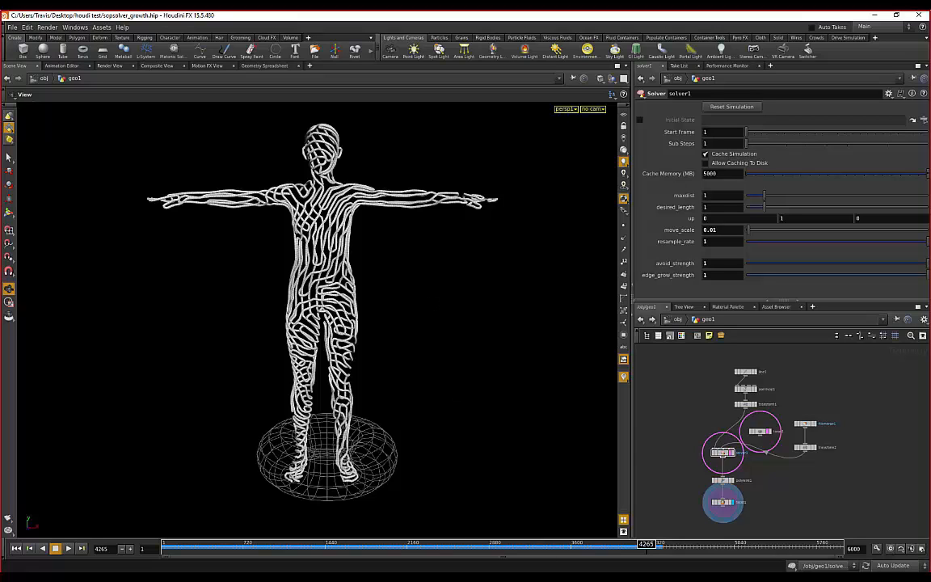
- Orbit in on the figure's torso, then drag the playhead back from frame 4265 to an earlier frame
left_click_drag(447, 276, 386, 305)
left_click_drag(374, 232, 414, 235)
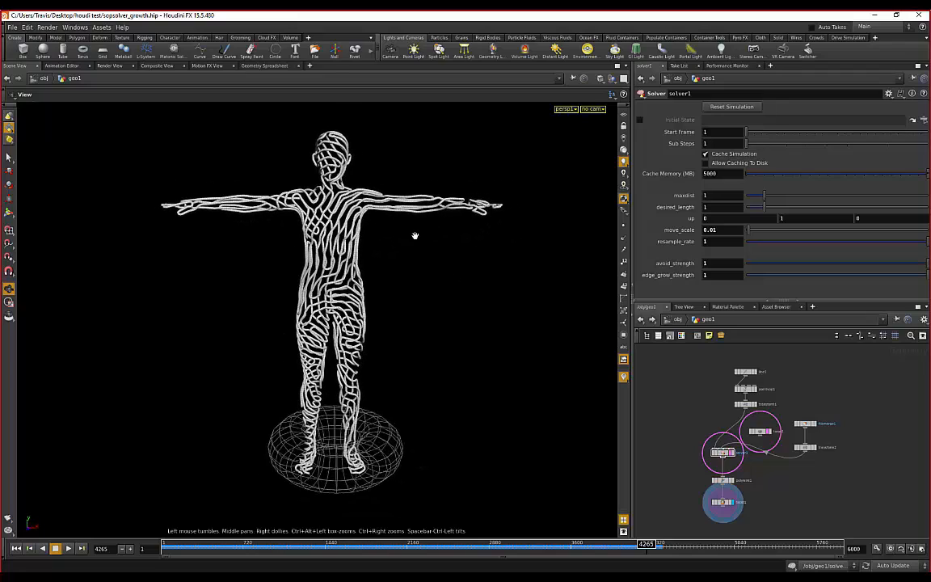
left_click_drag(407, 271, 398, 247)
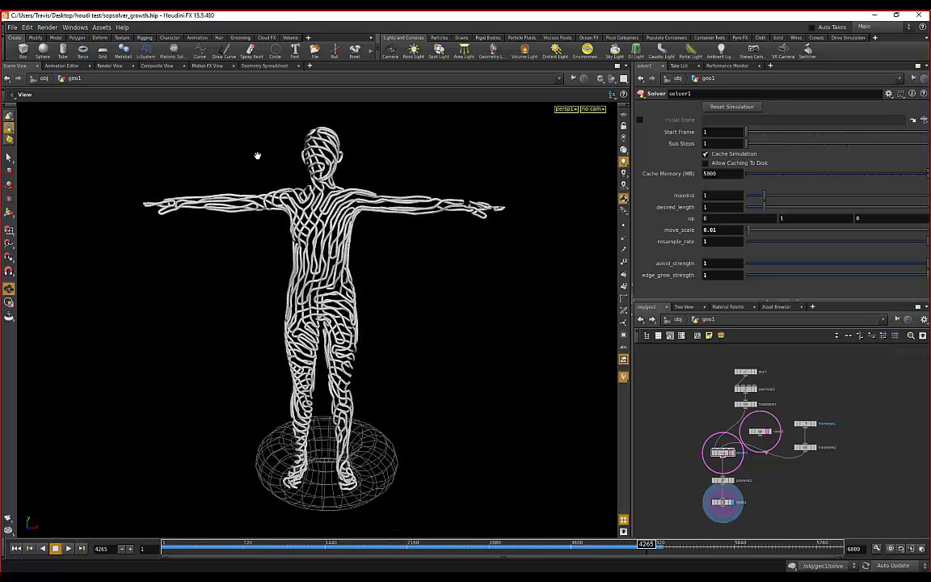
left_click_drag(258, 158, 425, 285)
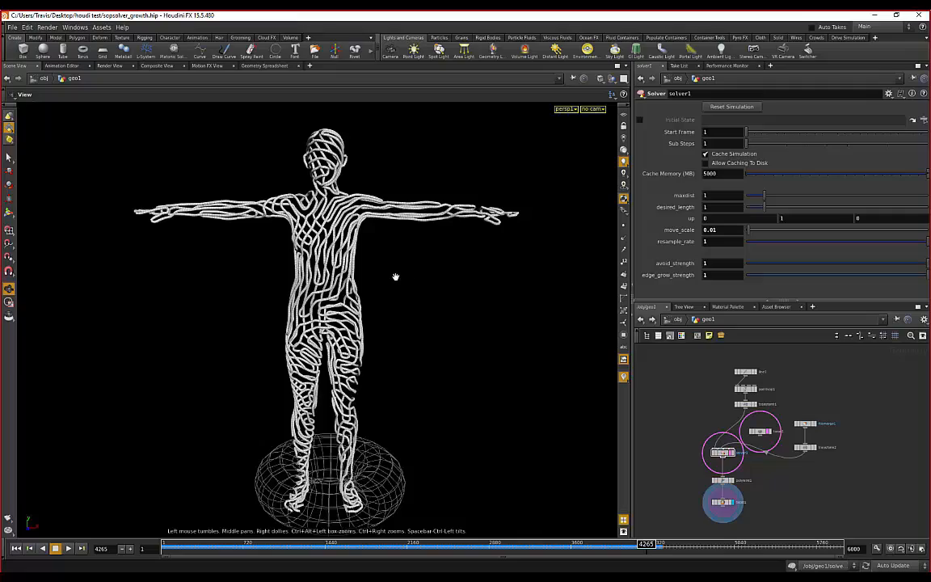
left_click_drag(392, 271, 321, 260)
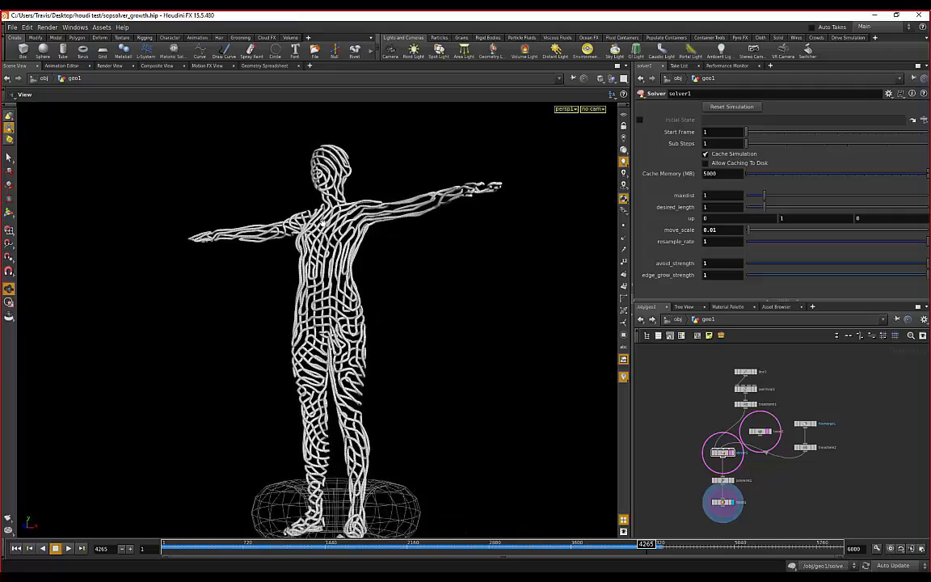
right_click_drag(322, 260, 351, 264)
left_click_drag(352, 264, 411, 272)
scroll(446, 211, "down", 2)
mouse_move(645, 543)
left_mouse_down()
mouse_move(579, 489)
mouse_move(424, 525)
mouse_move(247, 529)
mouse_move(426, 533)
mouse_move(218, 535)
mouse_move(655, 543)
left_mouse_up()
- Rewind the growth to an early frame, then scrub forward through 1198 to 1348, inspecting the legs
left_click_drag(419, 355, 411, 277)
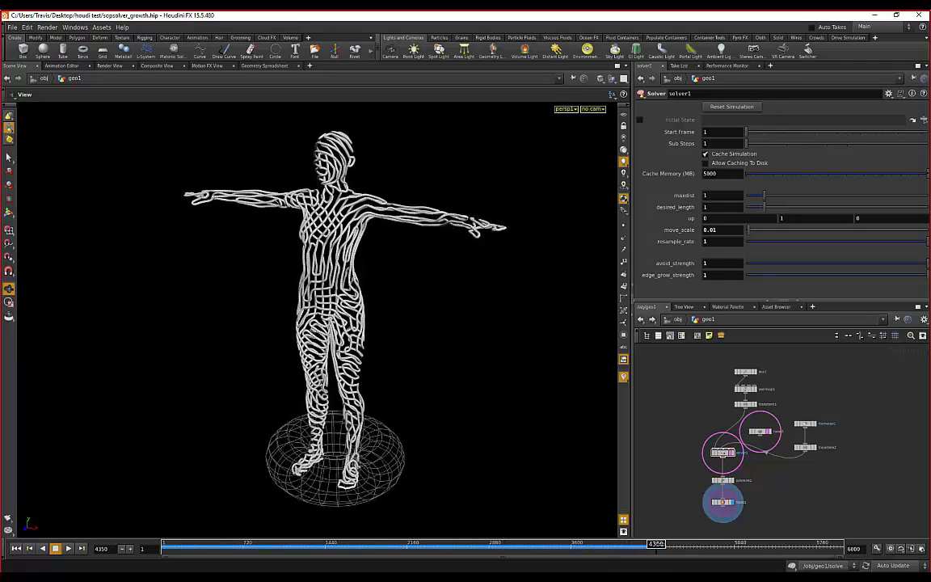
left_click(223, 543)
mouse_move(277, 545)
left_mouse_down()
mouse_move(291, 545)
mouse_move(248, 545)
mouse_move(267, 545)
left_mouse_up()
left_click_drag(260, 305, 326, 324)
right_click_drag(326, 324, 339, 348)
middle_click_drag(339, 347, 339, 308)
left_click_drag(338, 307, 340, 401)
mouse_move(271, 549)
left_mouse_down()
mouse_move(242, 547)
mouse_move(315, 545)
left_mouse_up()
right_click_drag(433, 379, 426, 311)
middle_click_drag(426, 311, 430, 337)
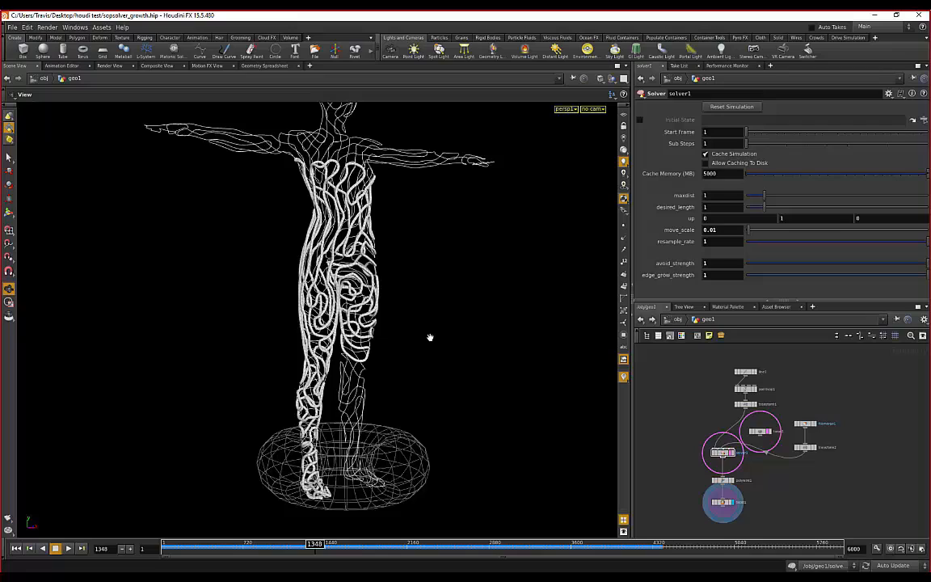
- Check the File > Export formats without exporting, then recentre the figure in view
left_click(11, 29)
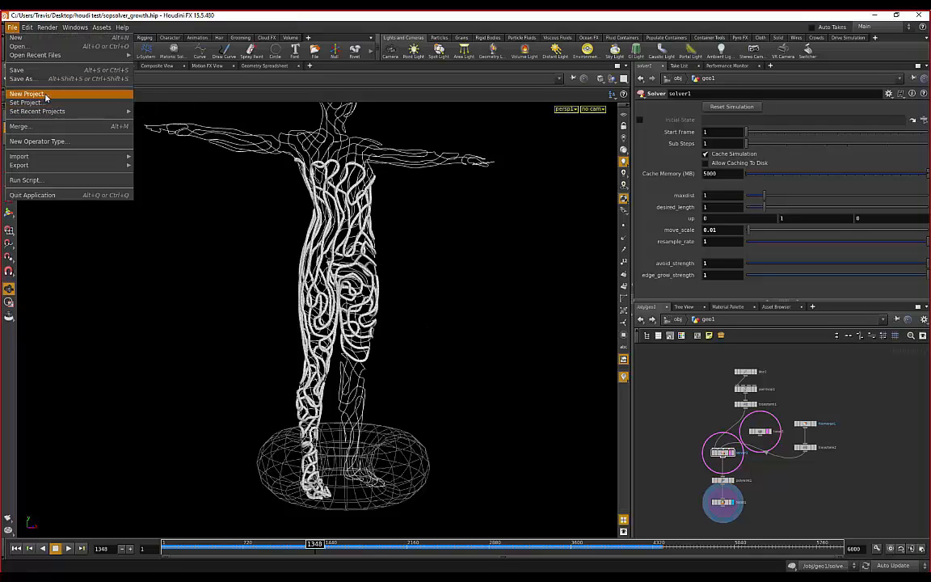
mouse_move(67, 170)
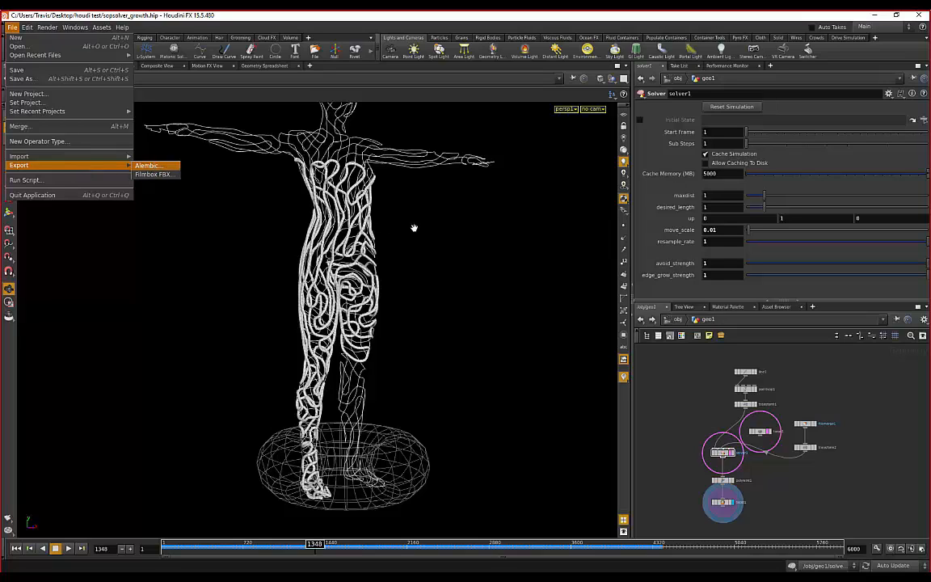
left_click(473, 216)
mouse_move(473, 216)
left_mouse_down()
mouse_move(395, 216)
mouse_move(468, 230)
left_mouse_up()
middle_click_drag(432, 301, 426, 251)
middle_click_drag(357, 247, 367, 267)
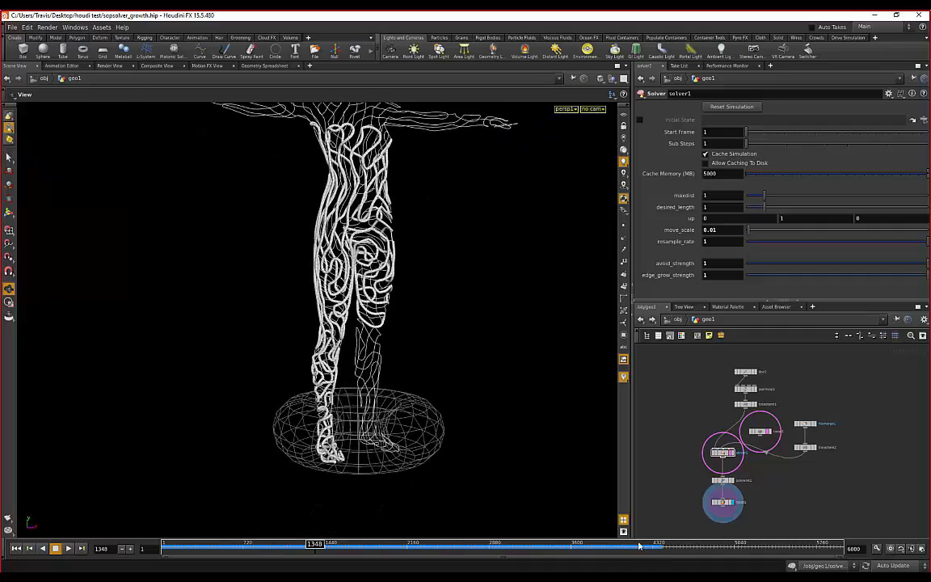
- Rewind the growth to frame 184 and let it play, stopping at frame 537
left_click_drag(323, 546, 202, 544)
left_click_drag(496, 412, 465, 408)
scroll(443, 390, "down", 1)
middle_click_drag(470, 381, 406, 403)
scroll(422, 378, "down", 1)
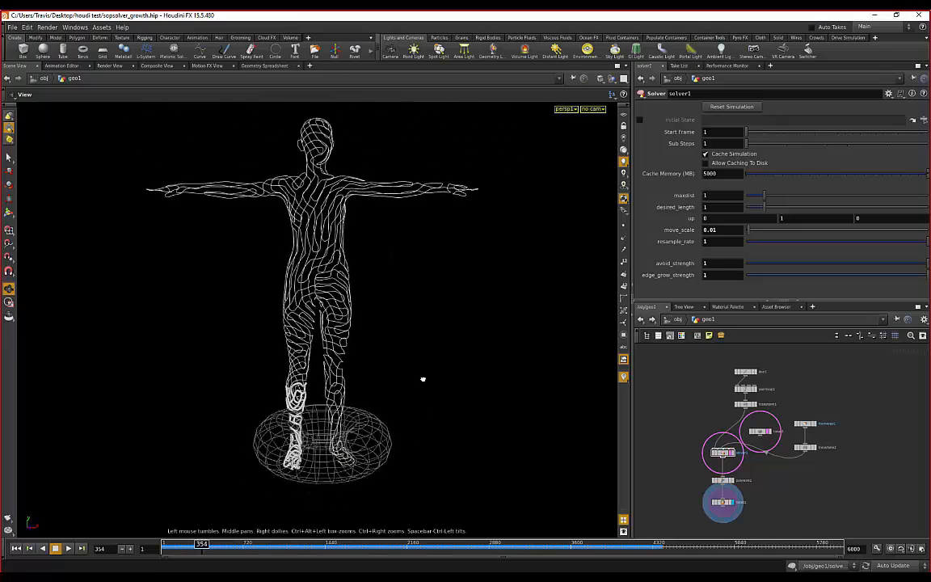
left_click_drag(422, 378, 413, 373)
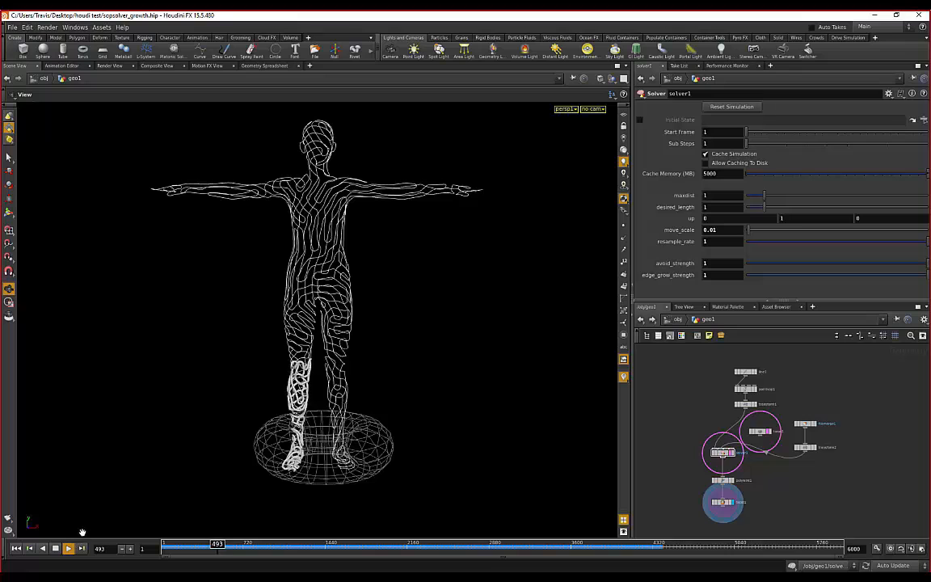
left_click(55, 548)
- Orbit around the legs, feet and torus until the figure faces the camera
left_click_drag(379, 398, 327, 375)
right_click_drag(328, 376, 314, 416)
middle_click_drag(313, 416, 324, 349)
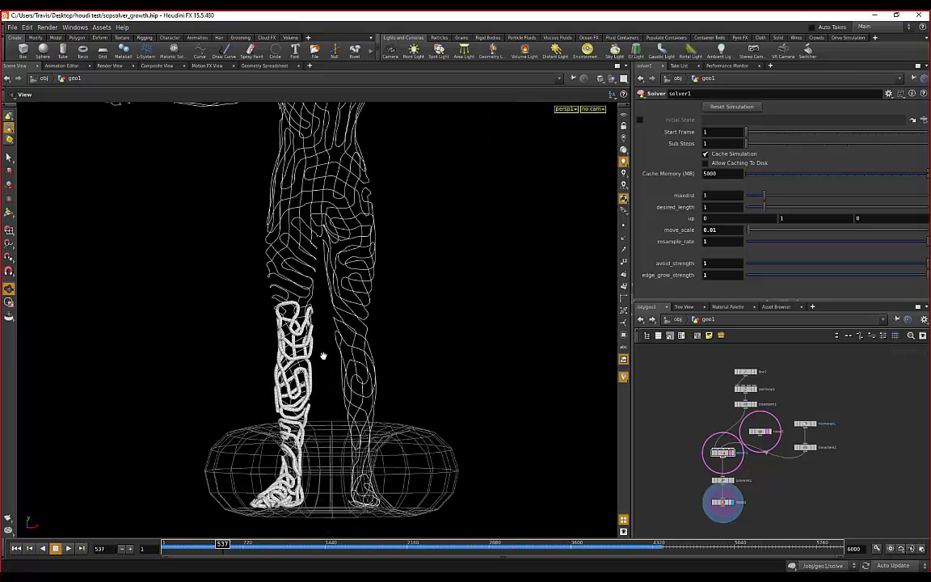
left_click_drag(241, 375, 386, 386)
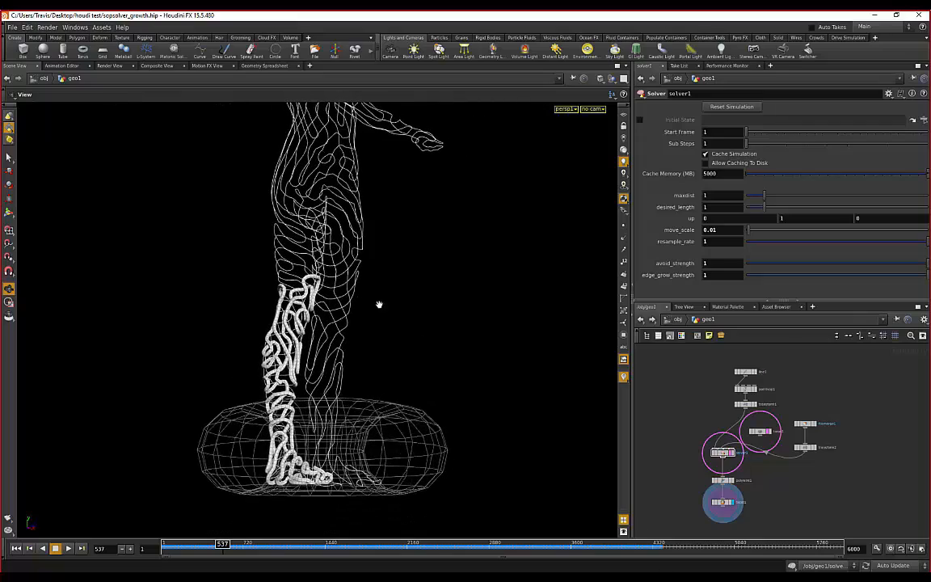
left_click_drag(357, 298, 452, 311)
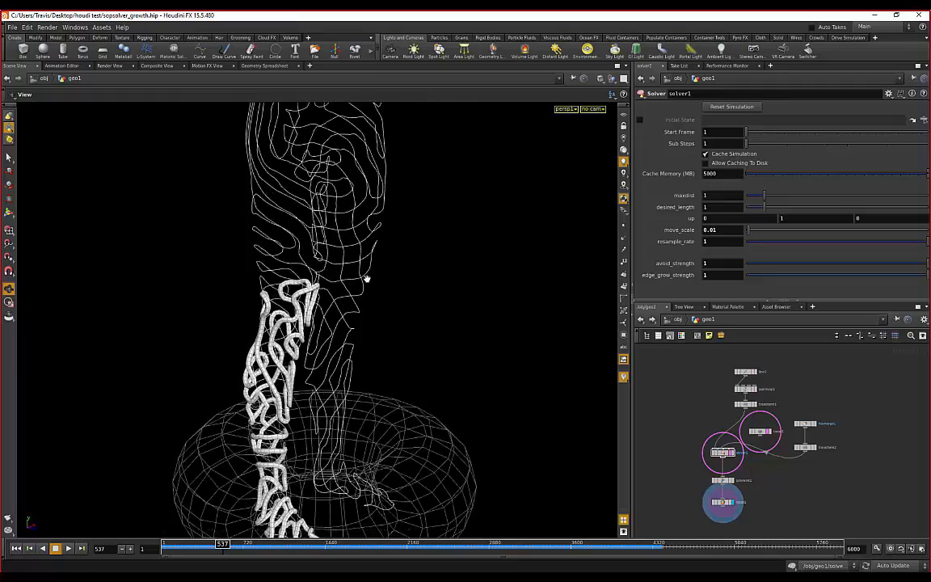
left_click_drag(366, 278, 385, 329)
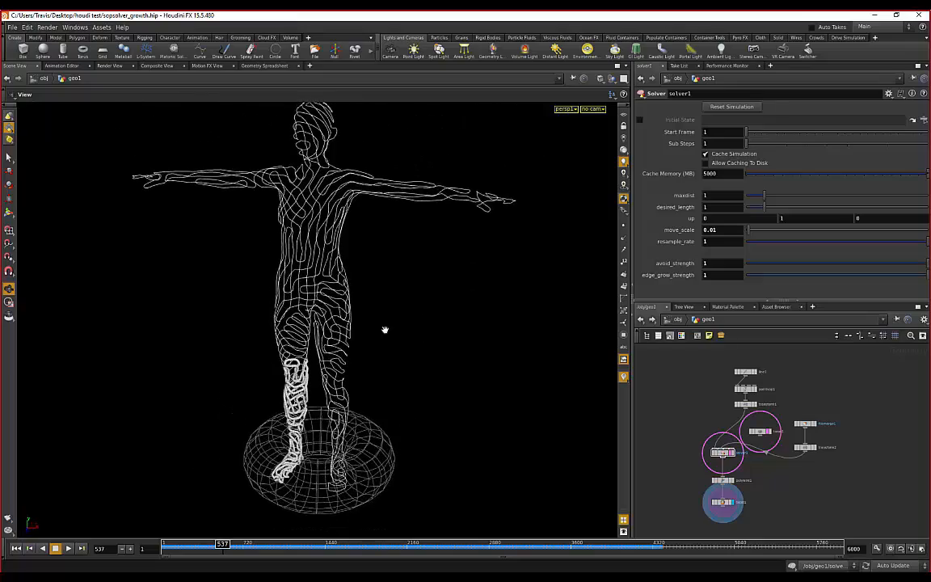
scroll(343, 297, "down", 1)
scroll(732, 420, "up", 3)
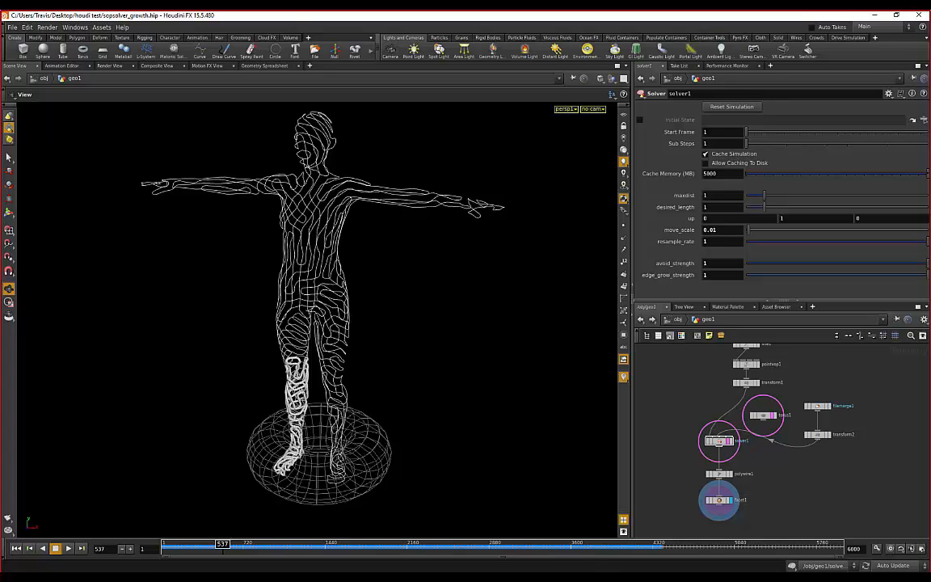
mouse_move(582, 577)
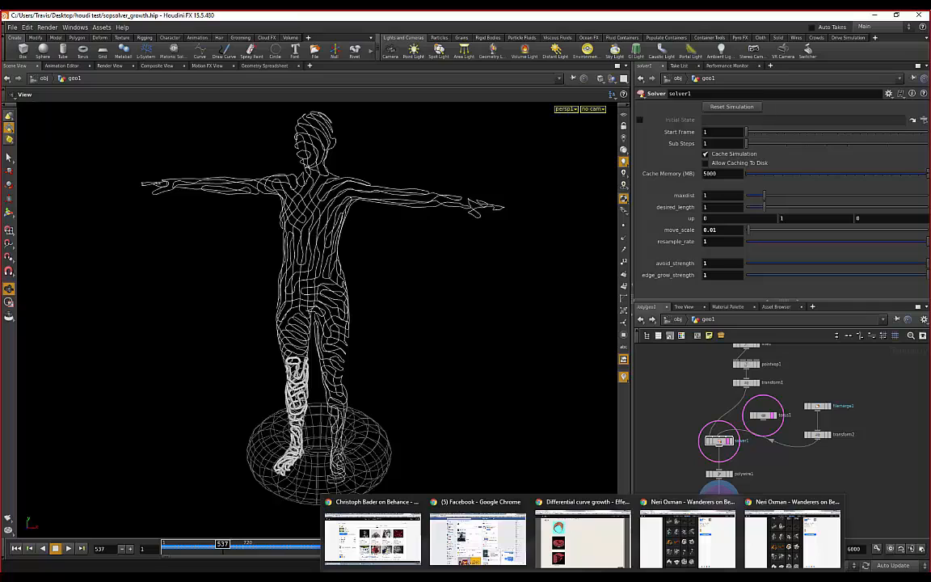
- Bring the odforce 'Differential curve growth' thread forward and return to its opening post
left_click(582, 537)
scroll(511, 333, "up", 5)
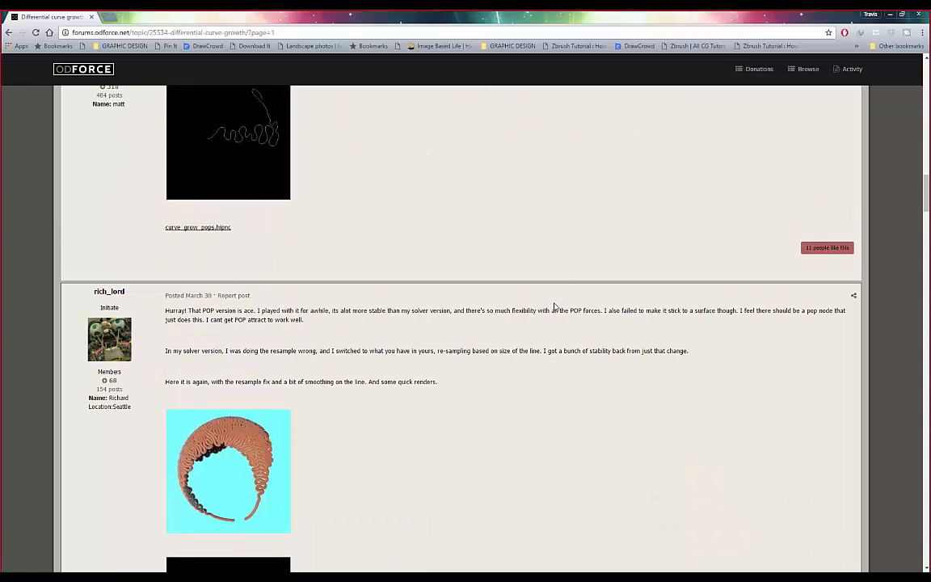
scroll(555, 305, "down", 4)
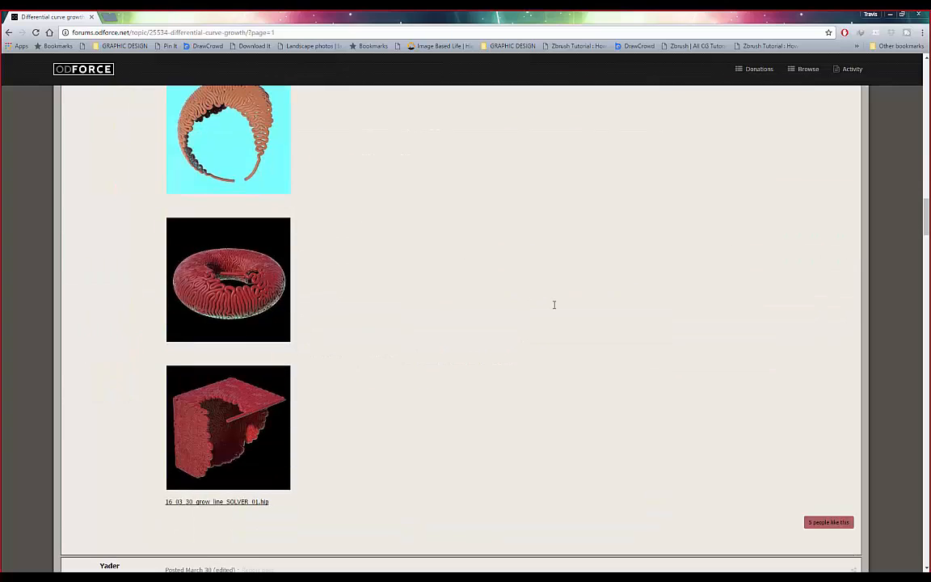
scroll(554, 305, "down", 7)
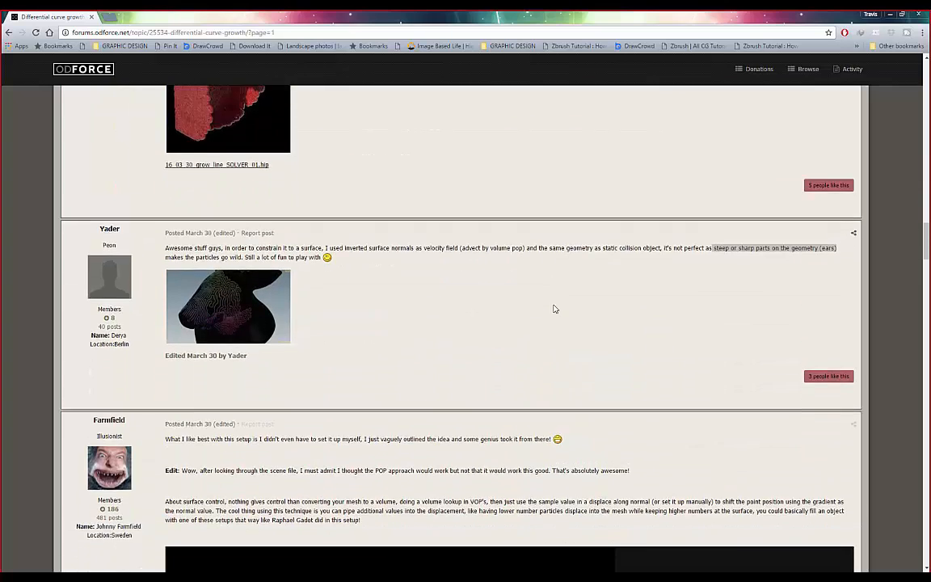
scroll(554, 305, "down", 8)
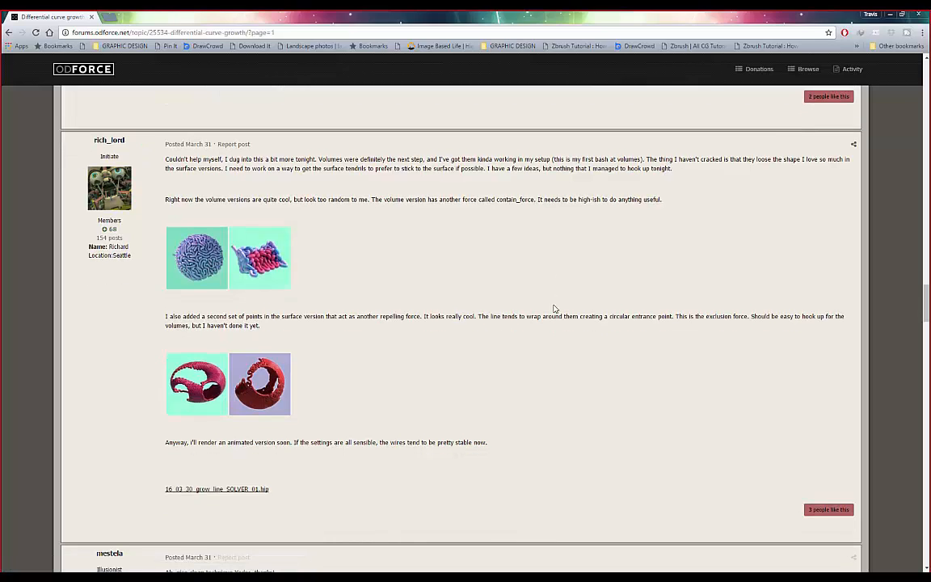
scroll(902, 296, "up", 2)
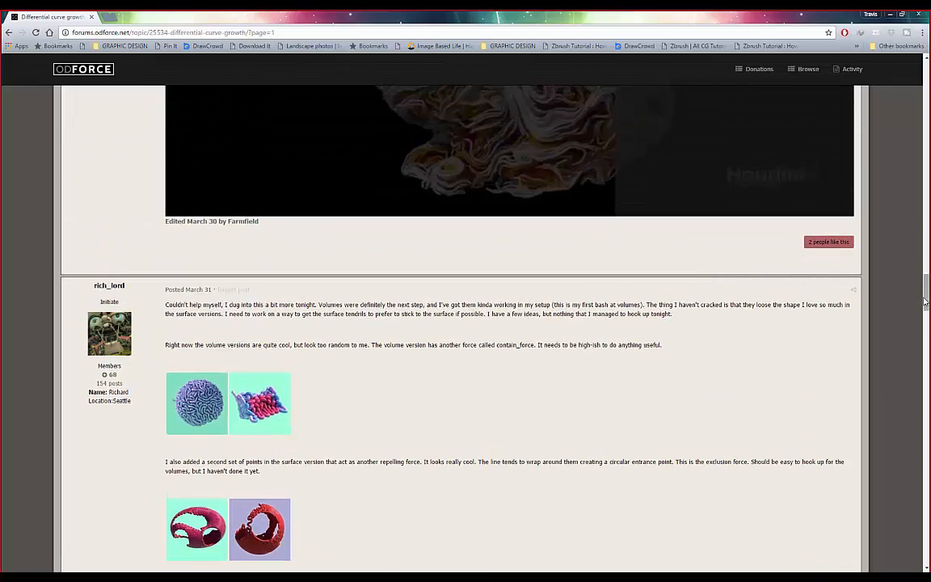
left_click_drag(924, 300, 920, 76)
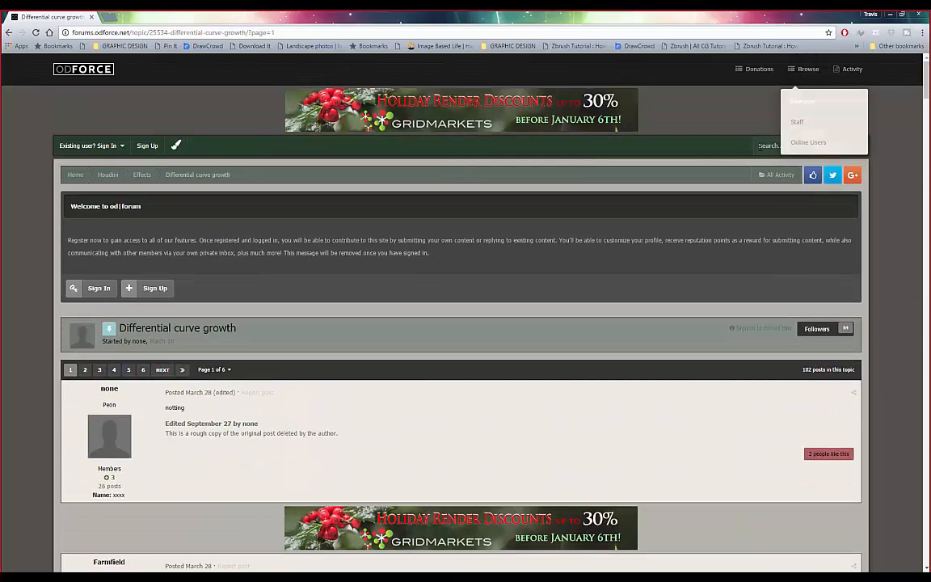
- Search the odforce forum for a member's posts, correcting the misspelled username, then return to Houdini
left_click(770, 146)
type("caskall")
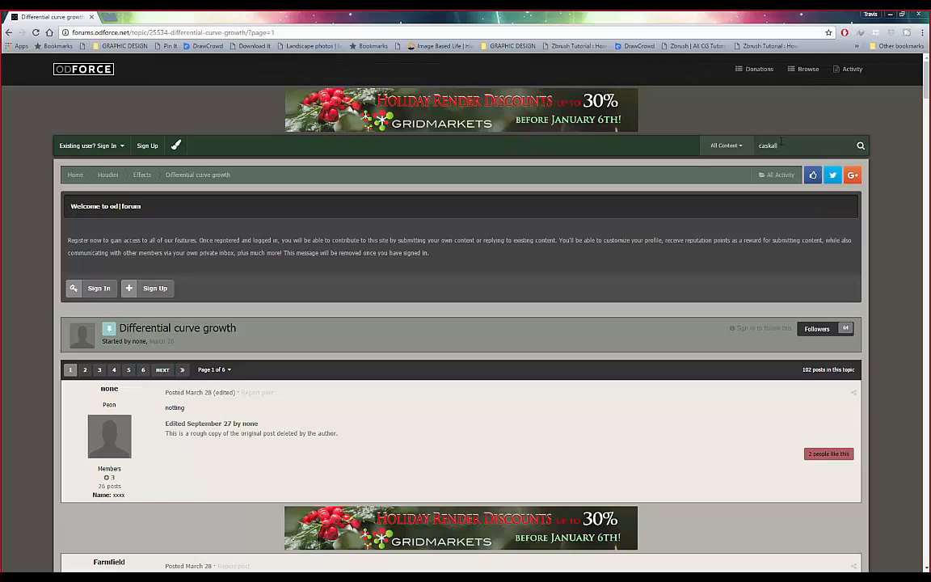
key("Return")
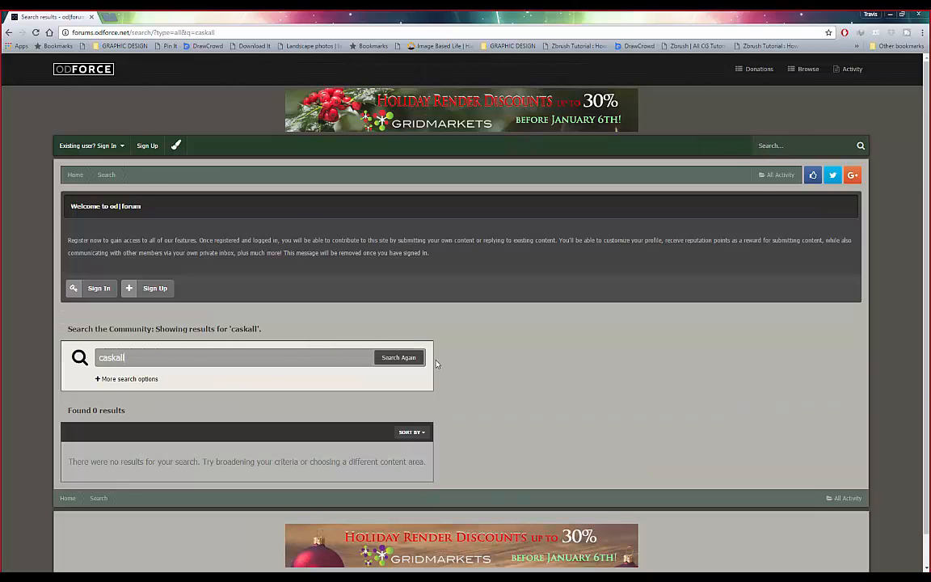
scroll(440, 363, "down", 1)
scroll(445, 363, "up", 1)
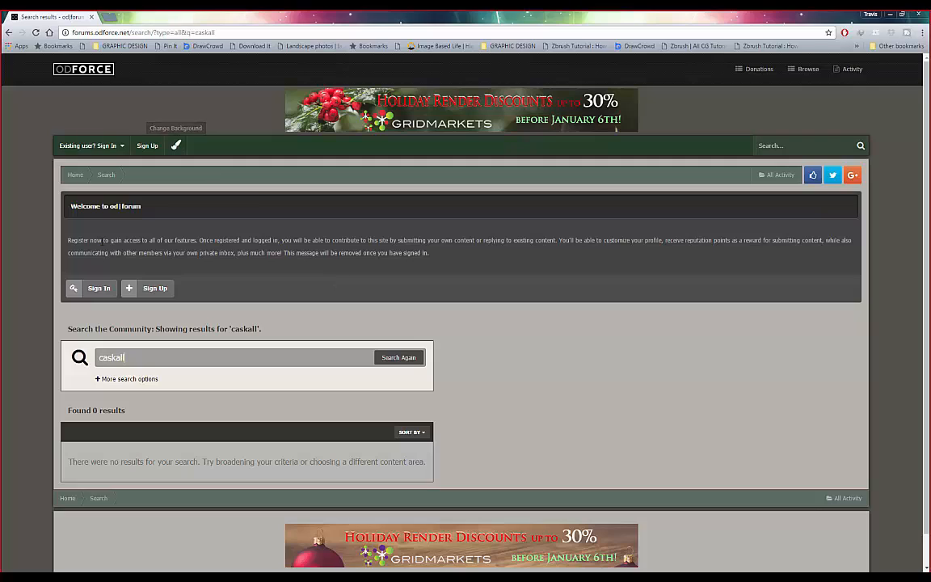
left_click(149, 357)
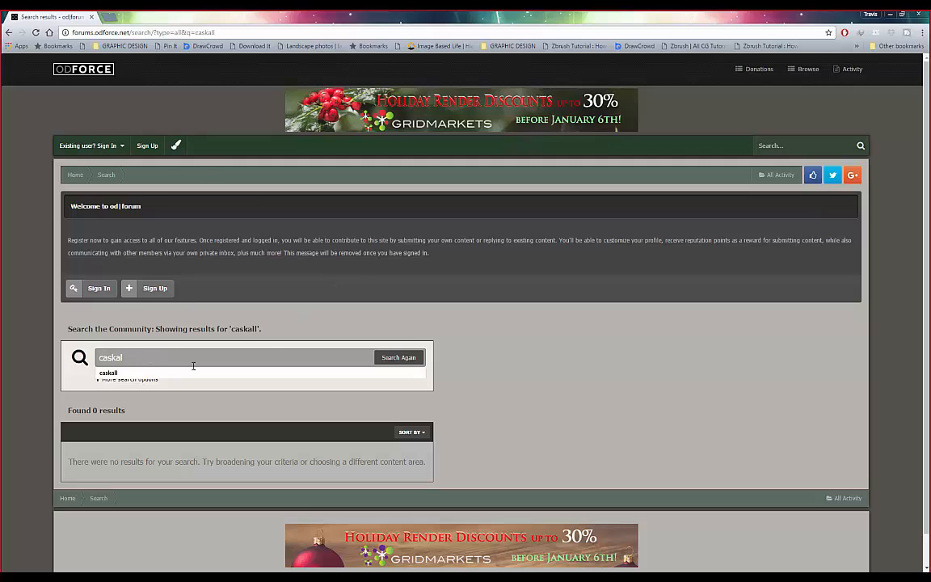
left_click(398, 356)
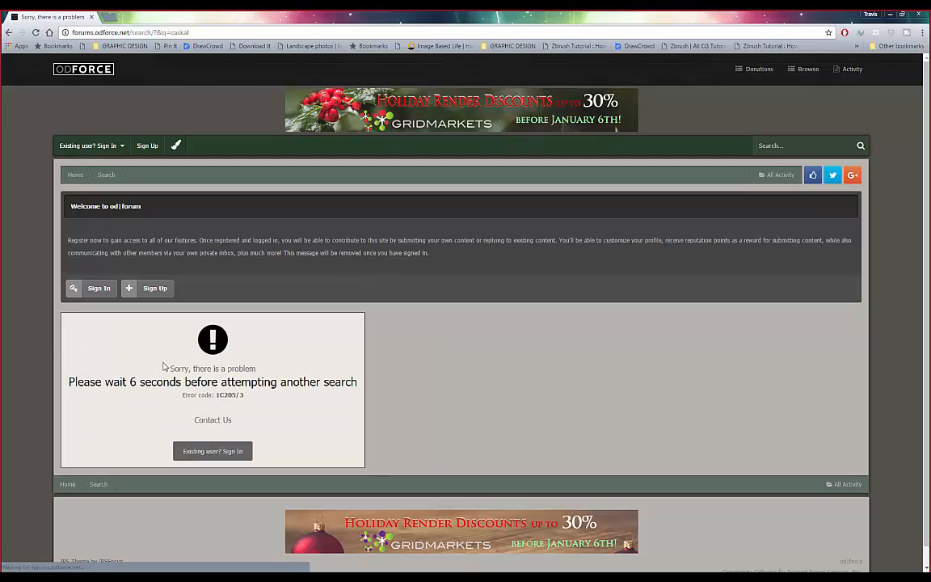
scroll(146, 398, "down", 1)
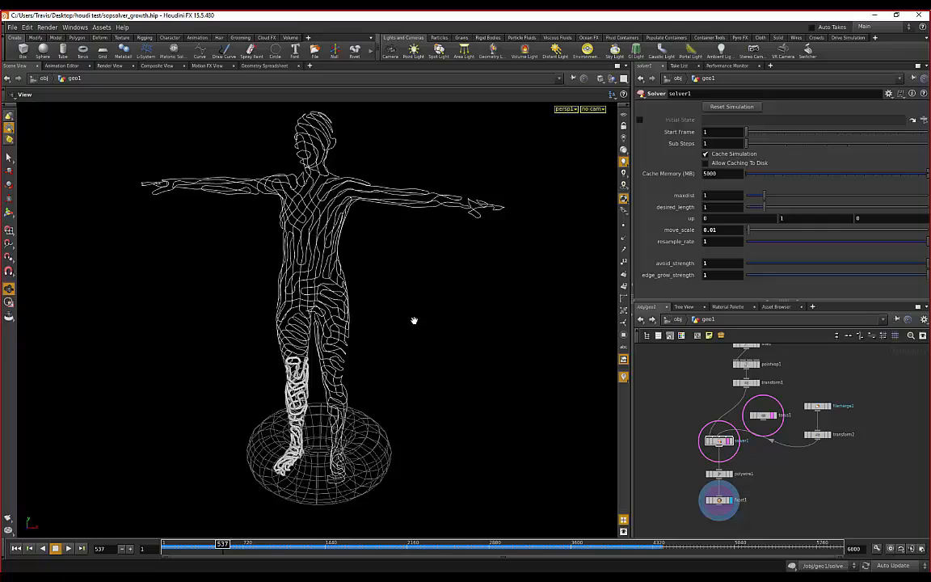
left_click_drag(416, 320, 404, 337)
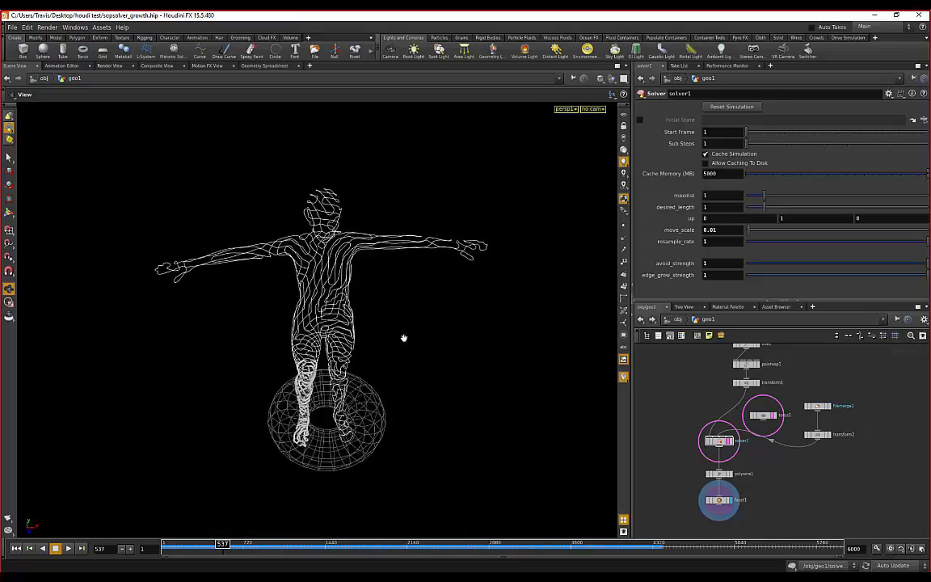
- Play the growth simulation while orbiting the figure, stopping at frame 780
left_click_drag(329, 441, 321, 398)
left_click(69, 548)
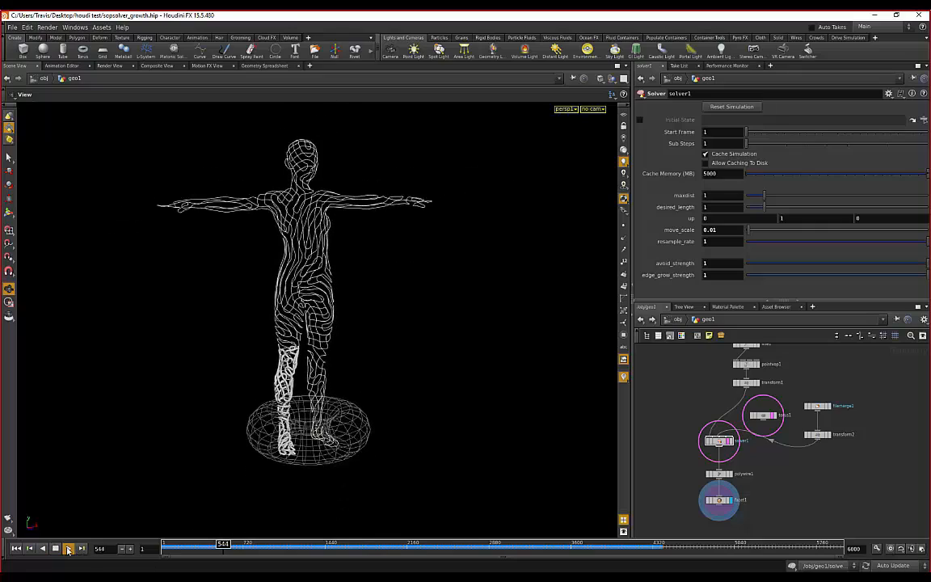
right_click_drag(294, 381, 222, 336)
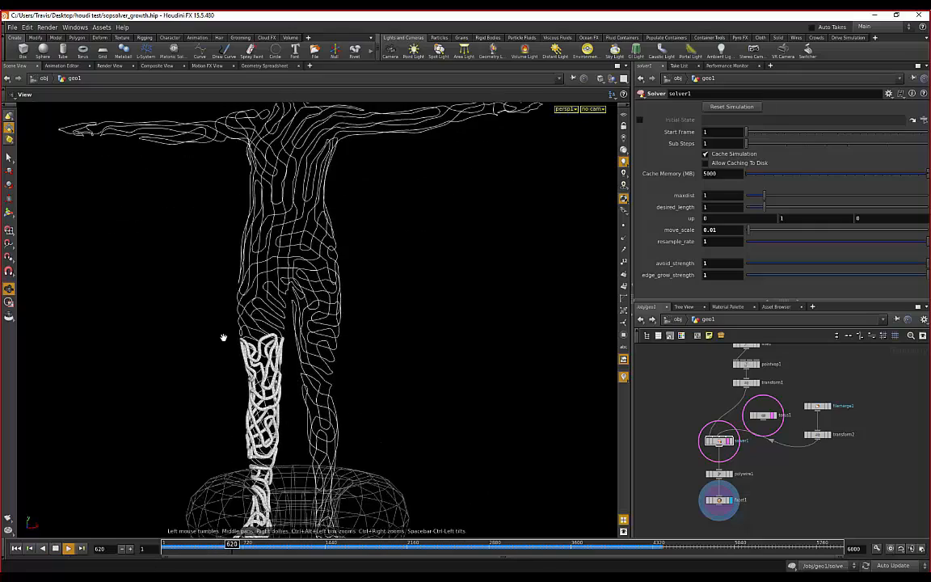
left_click_drag(222, 336, 257, 327)
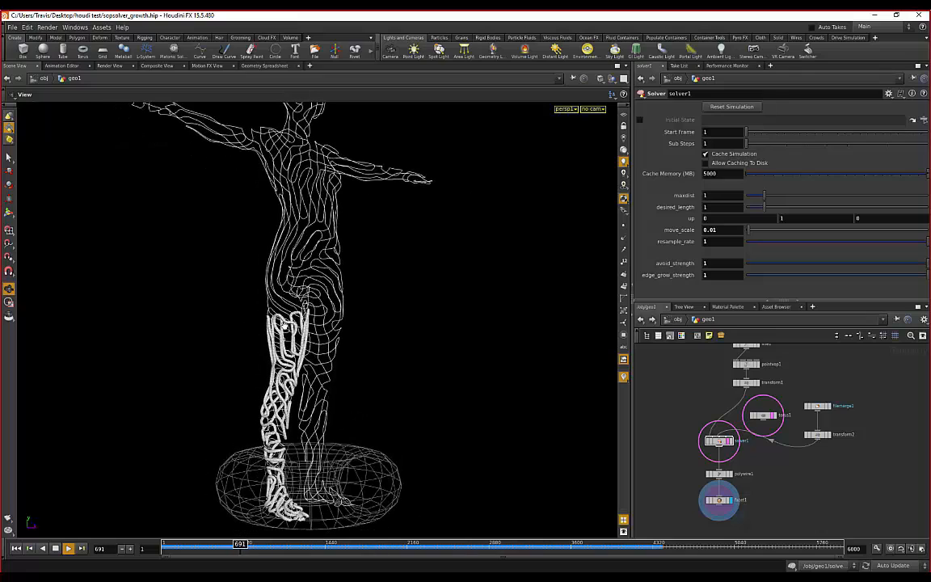
left_click_drag(488, 335, 392, 349)
right_click_drag(391, 349, 143, 513)
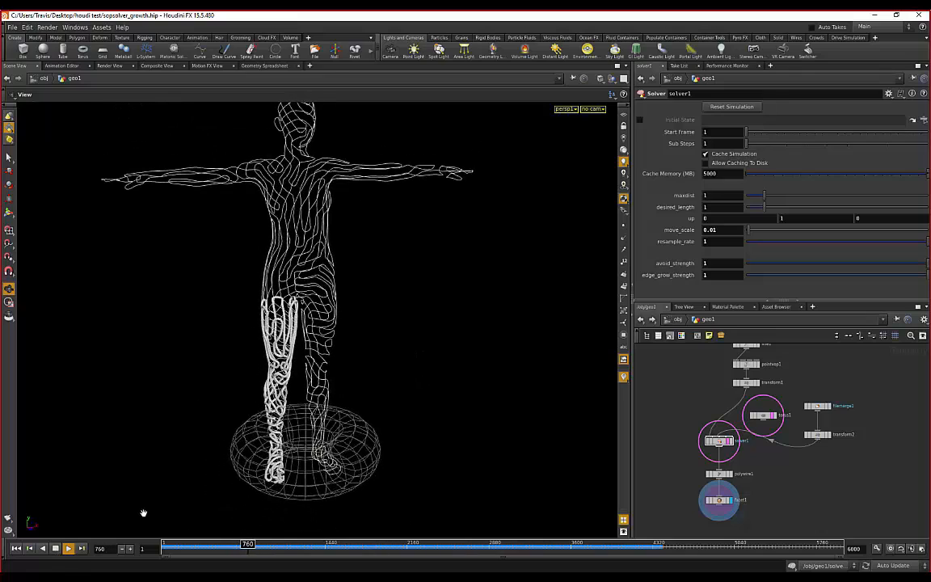
left_click(56, 550)
- Jump the timeline ahead to frame 4064 and orbit the fully wrapped figure toward a side view
mouse_move(305, 329)
left_mouse_down()
mouse_move(289, 334)
mouse_move(297, 324)
left_mouse_up()
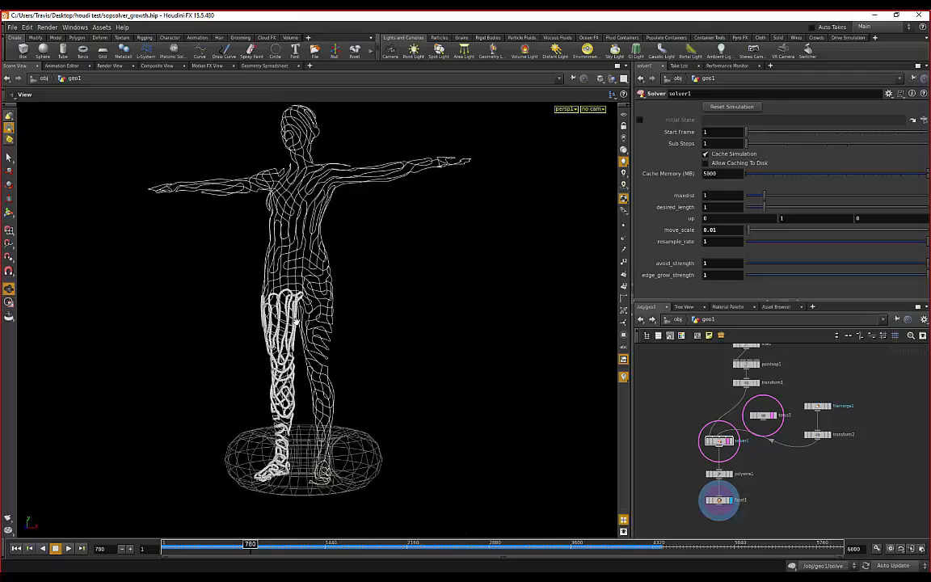
left_click_drag(333, 260, 384, 284)
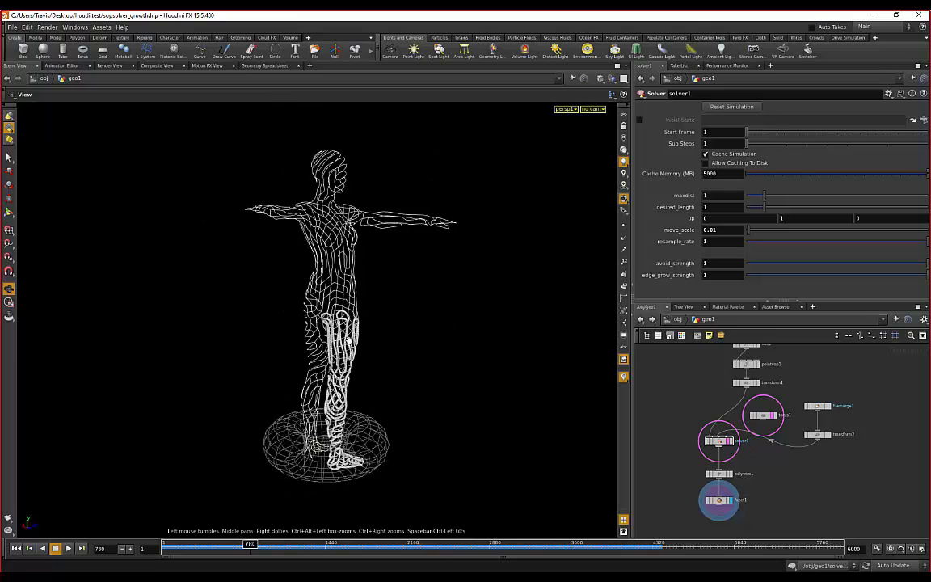
left_click_drag(249, 544, 623, 544)
left_click_drag(508, 341, 321, 343)
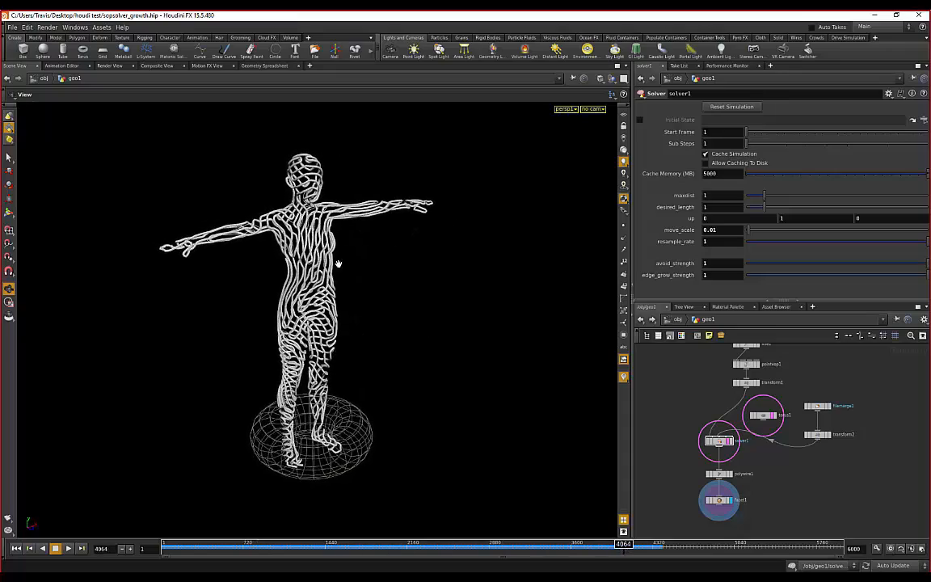
- Orbit and dolly around the tube-covered figure from all sides, ending on a level front view
right_click_drag(339, 266, 419, 327)
left_click_drag(419, 327, 175, 303)
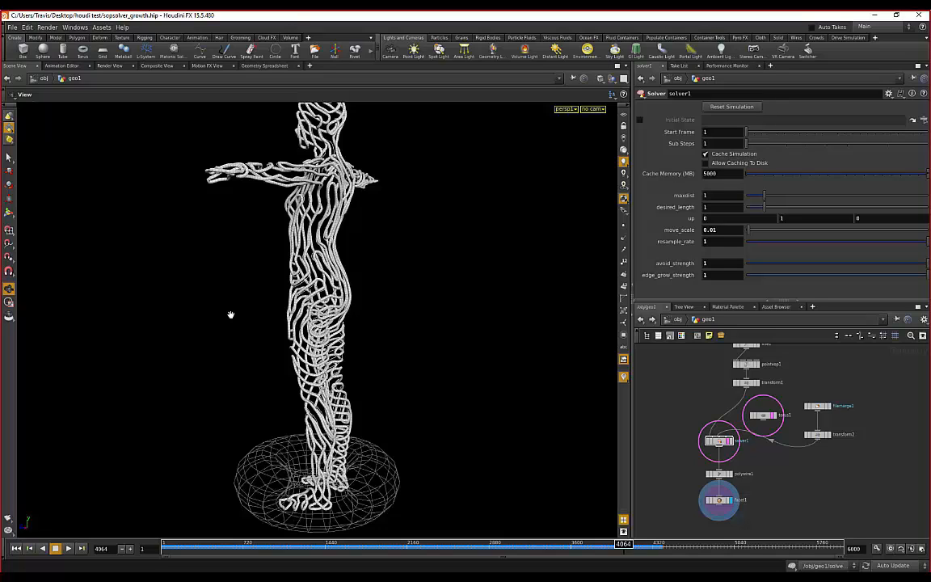
left_click_drag(289, 321, 420, 306)
right_click_drag(420, 306, 401, 287)
middle_click_drag(401, 287, 420, 292)
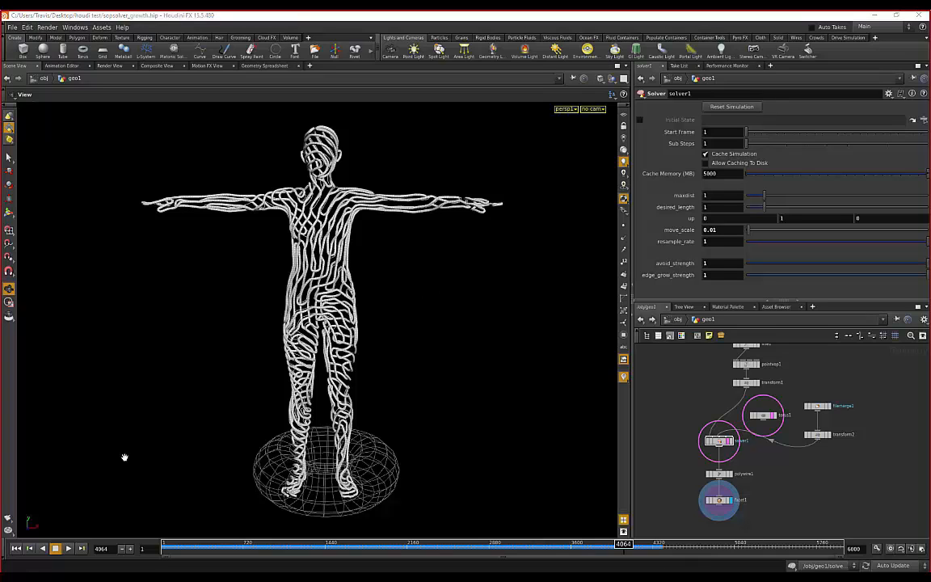
left_click_drag(479, 336, 221, 306)
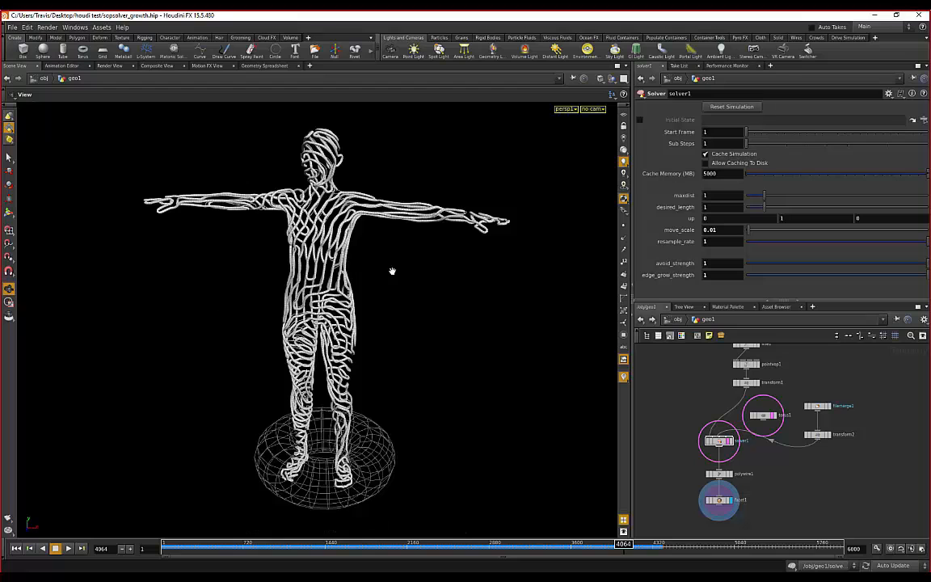
left_click_drag(390, 269, 425, 256)
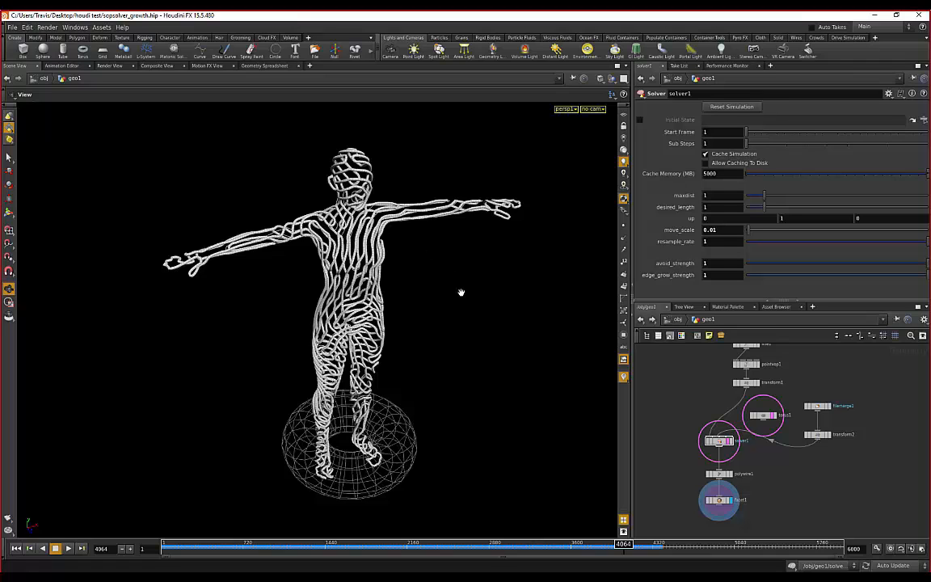
left_click_drag(460, 291, 418, 265)
left_click_drag(411, 400, 396, 309)
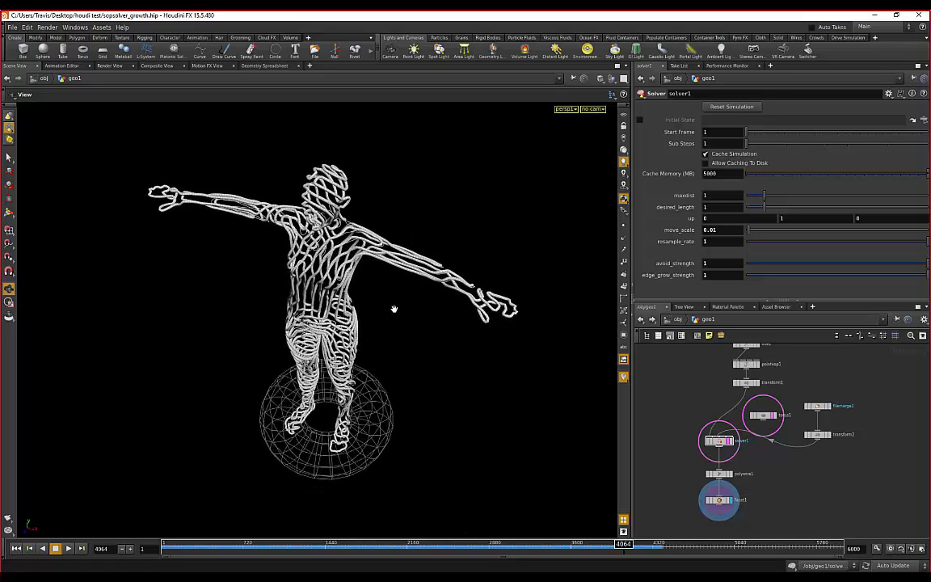
left_click_drag(393, 309, 239, 267)
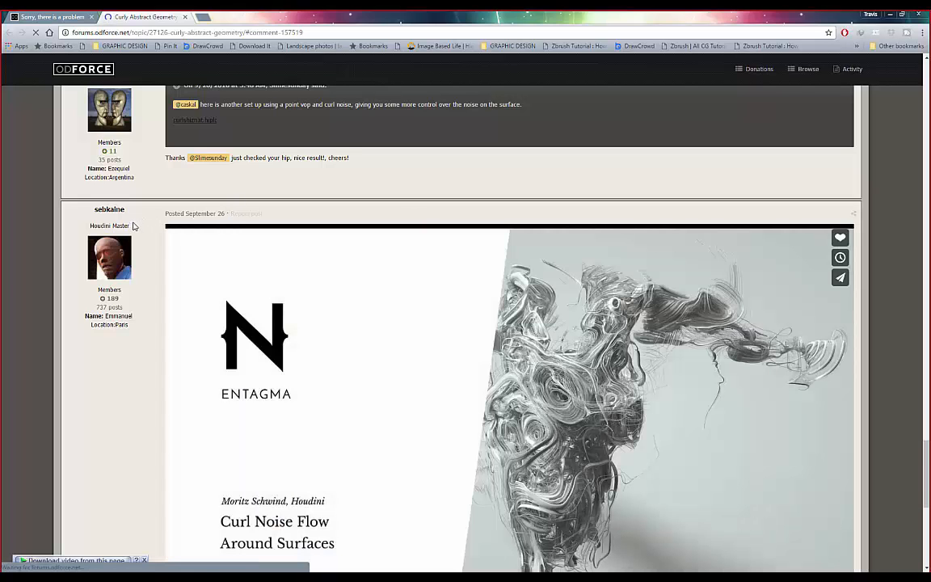
- Scroll the Curly Abstract Geometry thread, then drag the scrollbar back up to the opening post
scroll(133, 226, "down", 3)
scroll(299, 315, "down", 1)
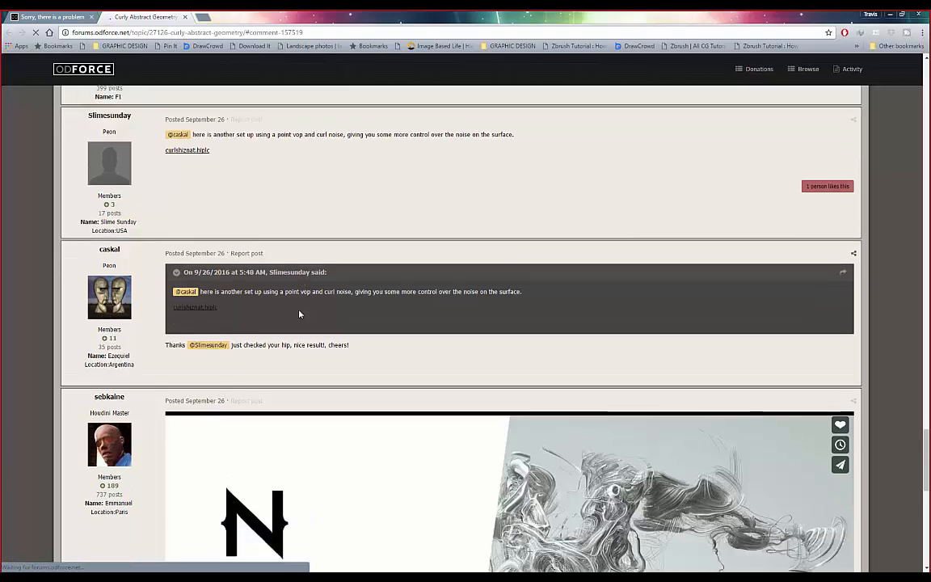
scroll(124, 279, "down", 3)
scroll(116, 278, "down", 3)
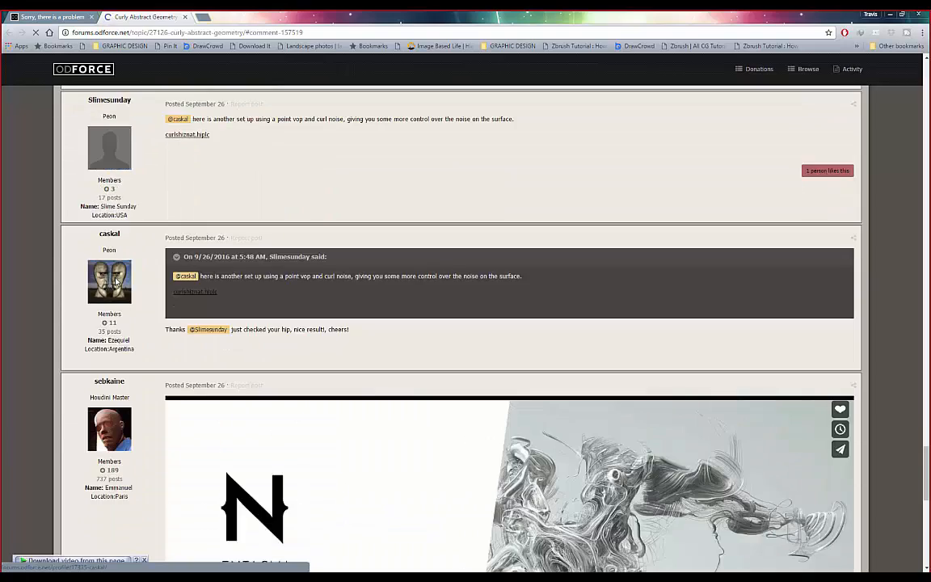
scroll(115, 281, "down", 3)
scroll(116, 281, "down", 2)
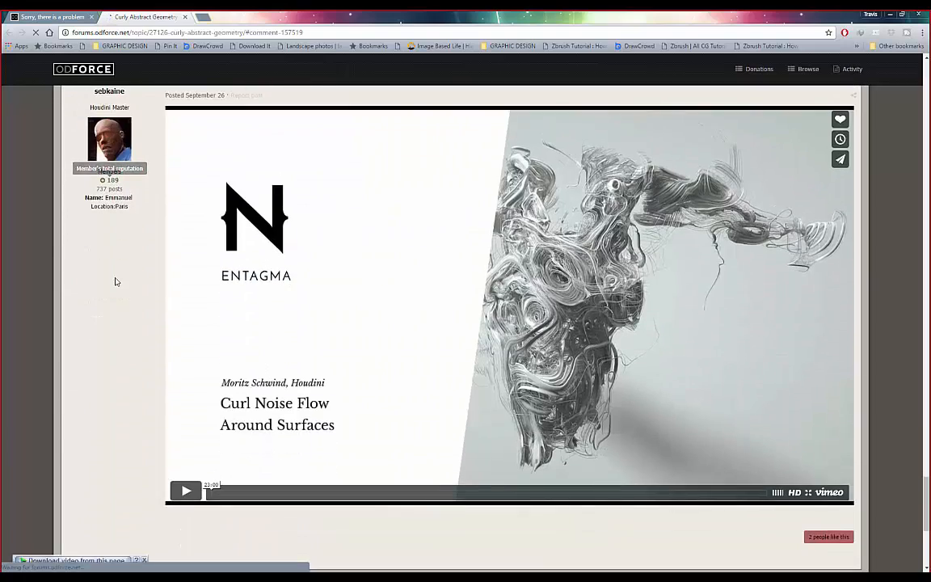
scroll(115, 281, "down", 10)
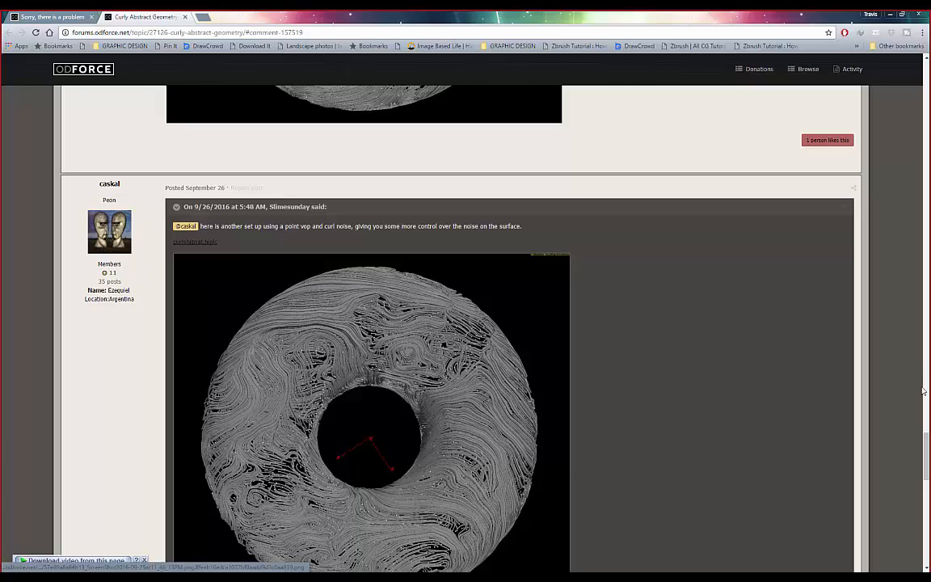
scroll(823, 369, "up", 3)
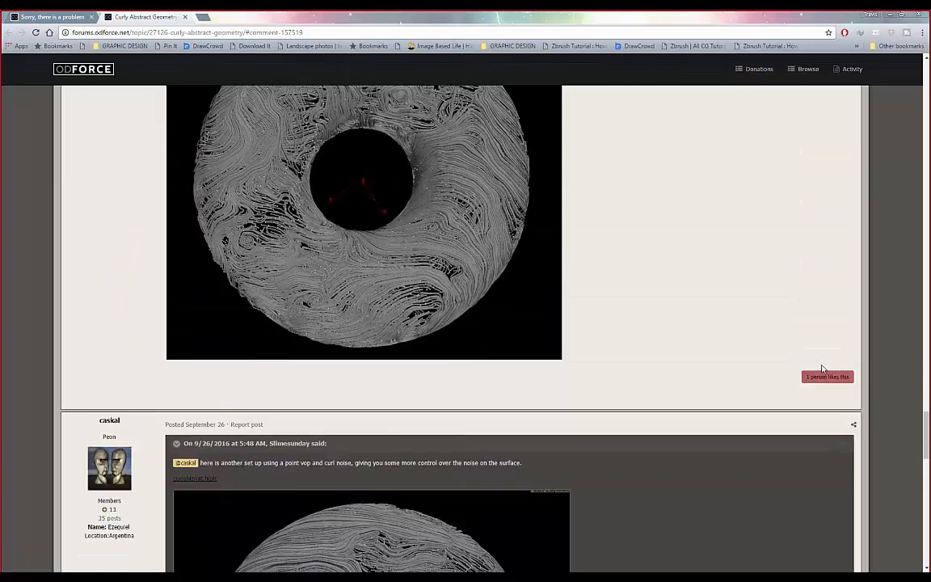
scroll(822, 369, "up", 10)
scroll(822, 370, "down", 5)
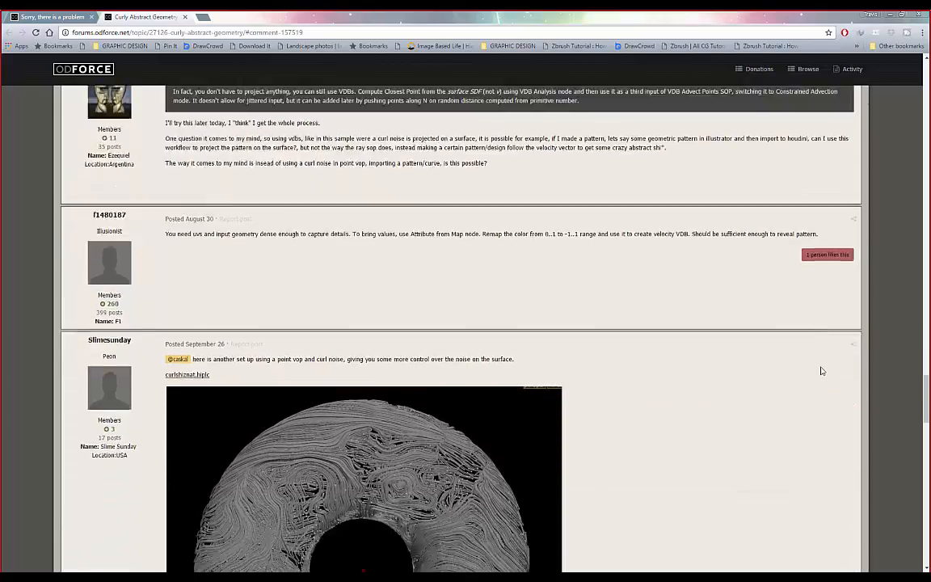
scroll(821, 370, "down", 4)
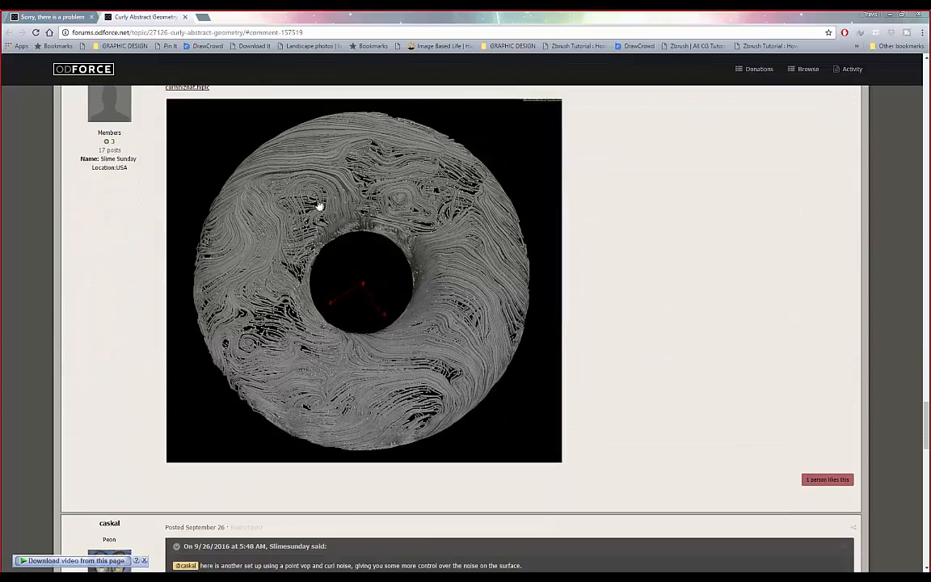
scroll(452, 214, "up", 15)
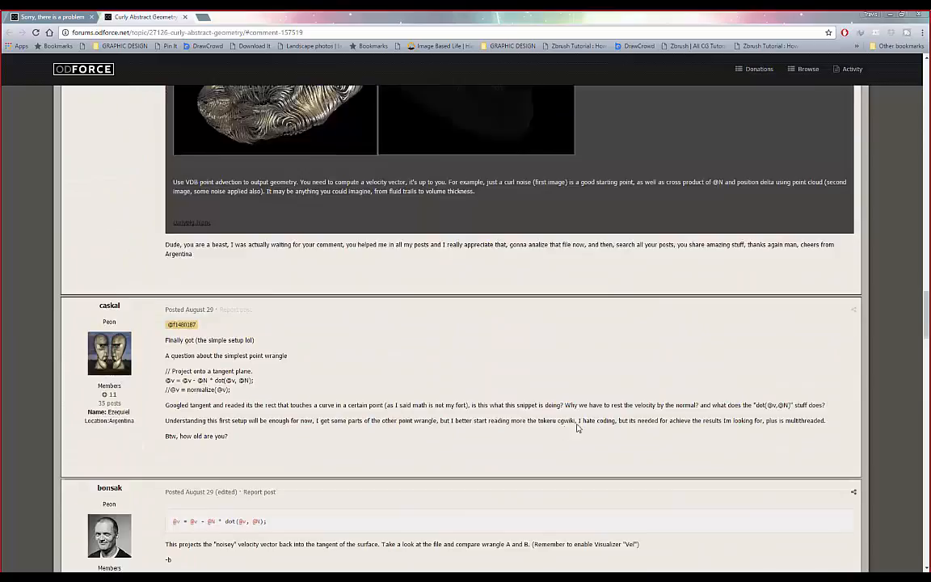
scroll(639, 392, "down", 1)
scroll(592, 372, "up", 2)
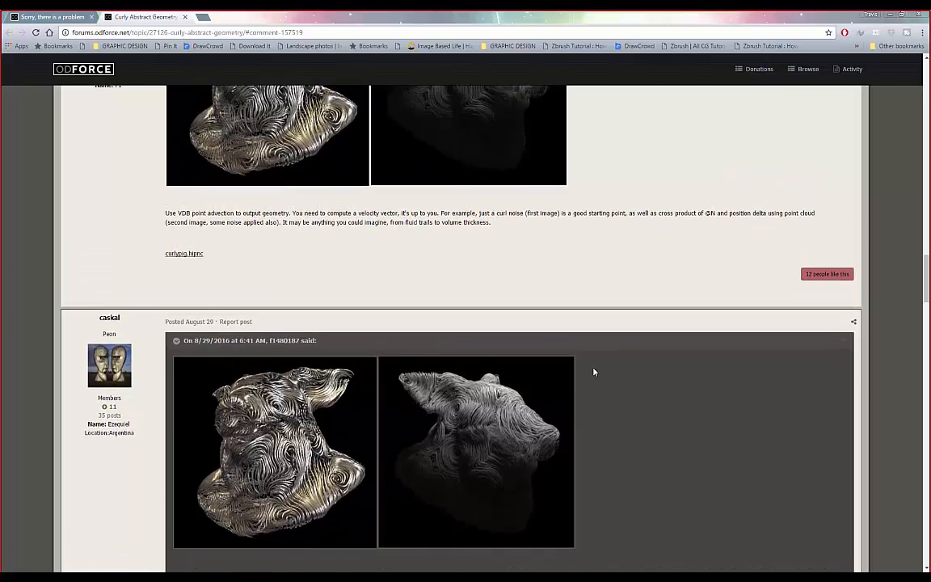
scroll(594, 371, "up", 1)
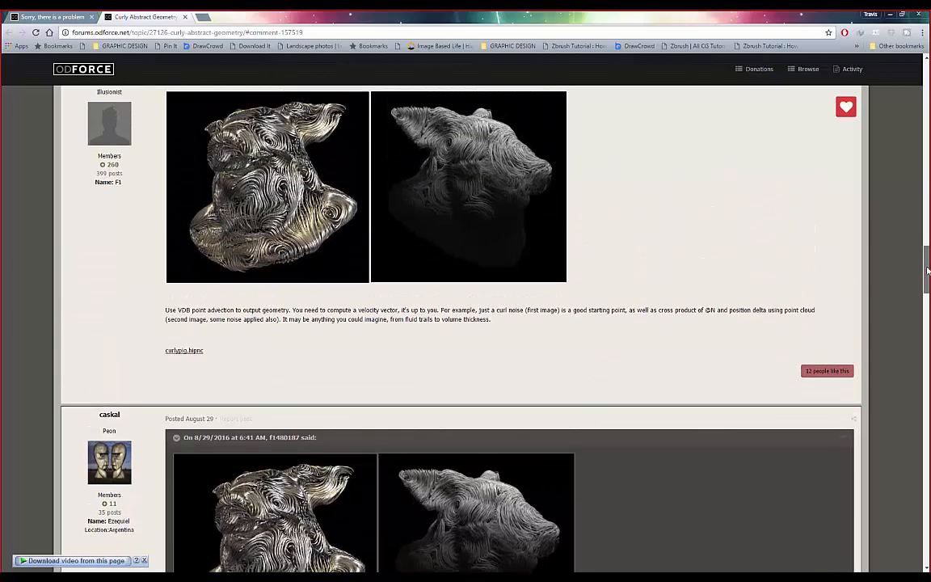
left_click_drag(926, 271, 920, 96)
- Scroll through the opening post's curly-pattern renders to the reply recommending VDB point advection with curl noise
scroll(202, 186, "down", 1)
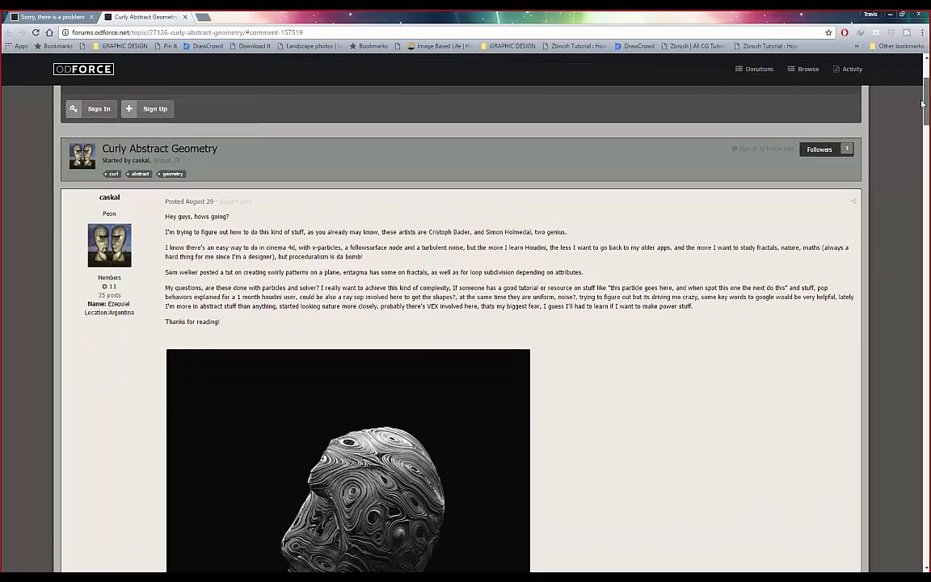
scroll(111, 294, "down", 2)
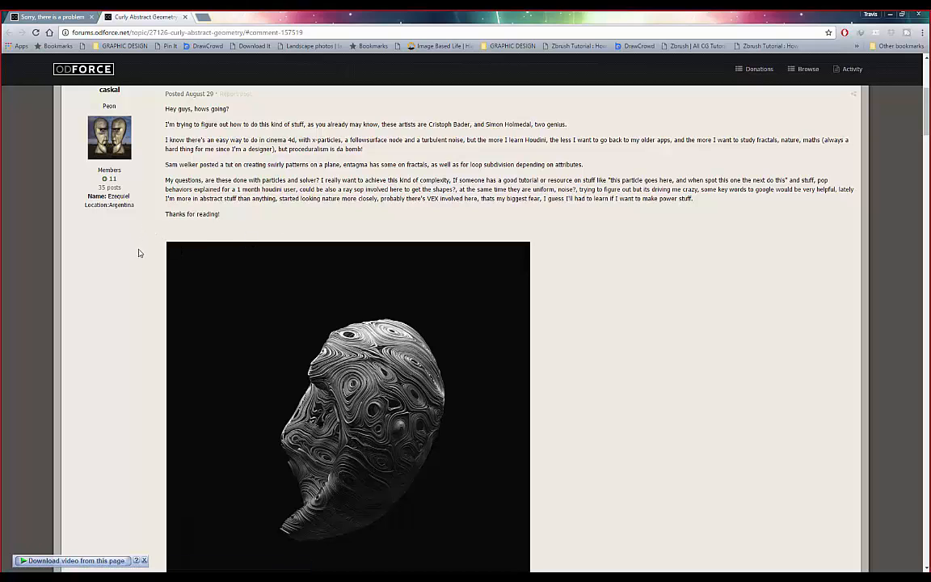
scroll(137, 255, "down", 5)
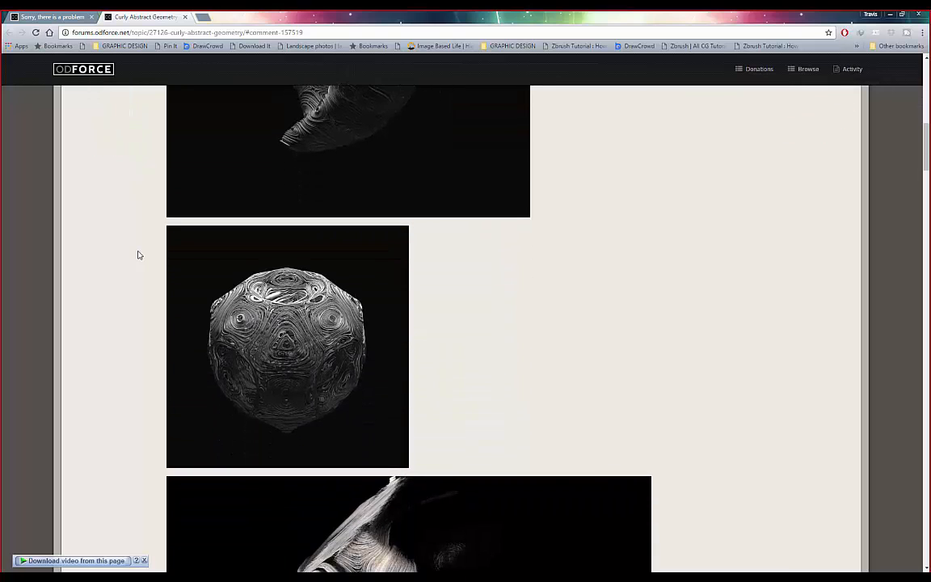
scroll(137, 256, "down", 3)
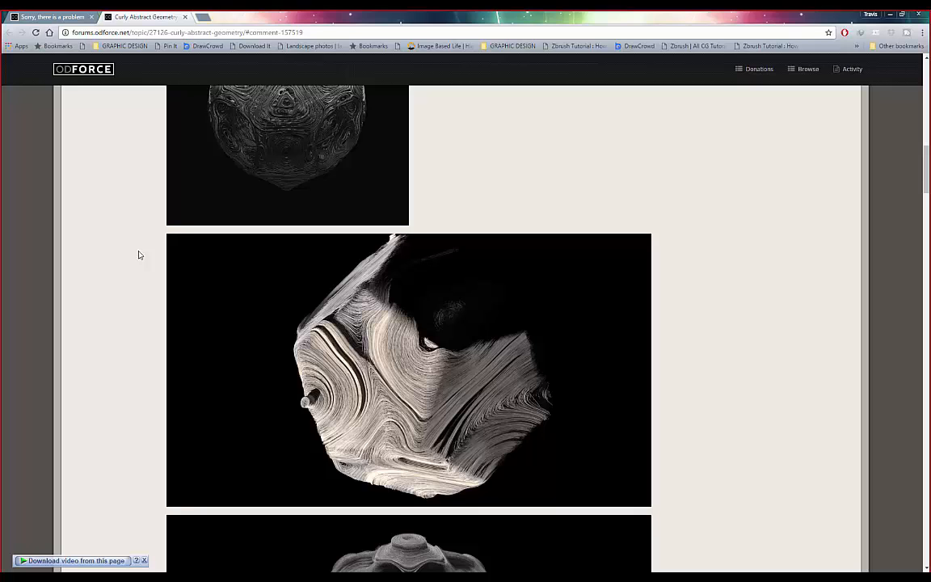
scroll(139, 256, "down", 3)
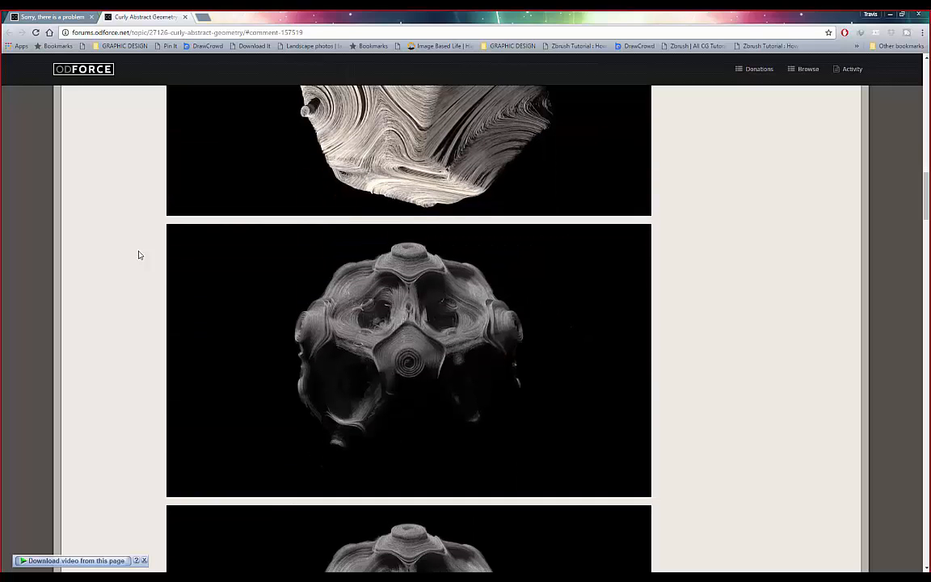
scroll(139, 255, "down", 1)
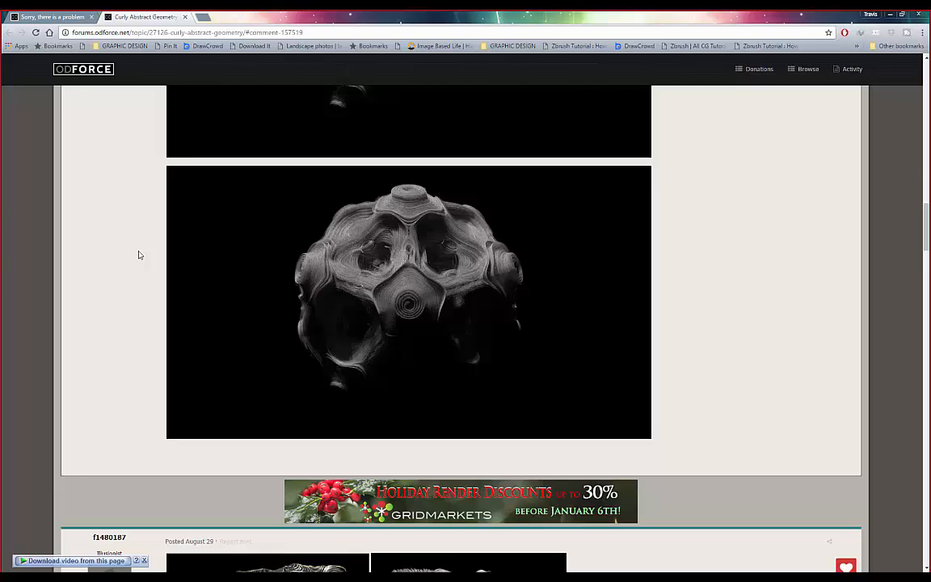
scroll(139, 256, "up", 3)
scroll(139, 253, "up", 7)
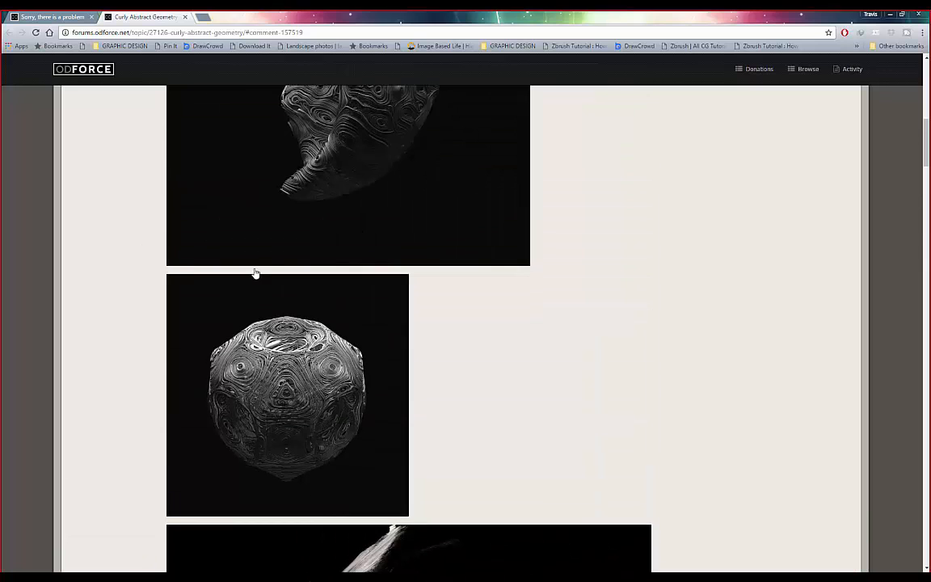
scroll(309, 309, "up", 1)
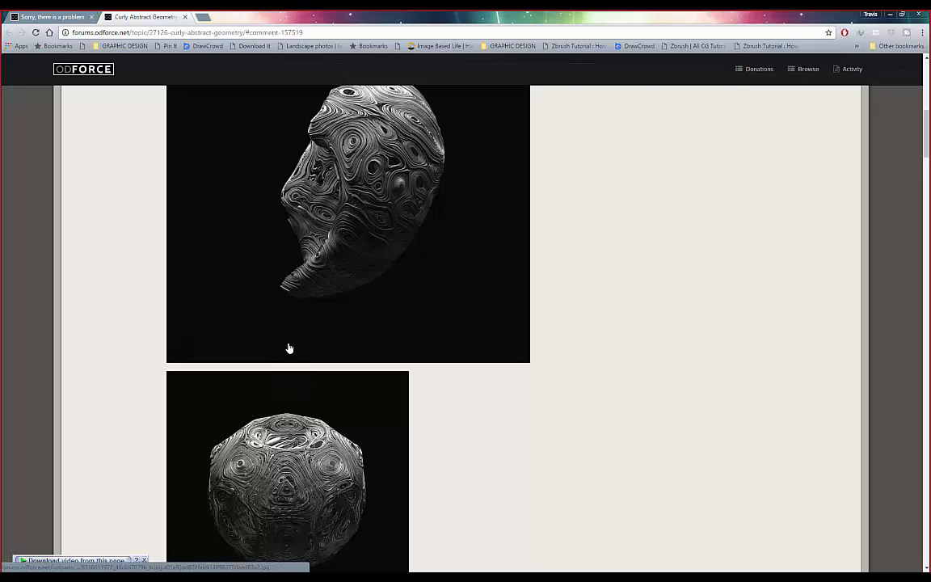
scroll(288, 348, "down", 4)
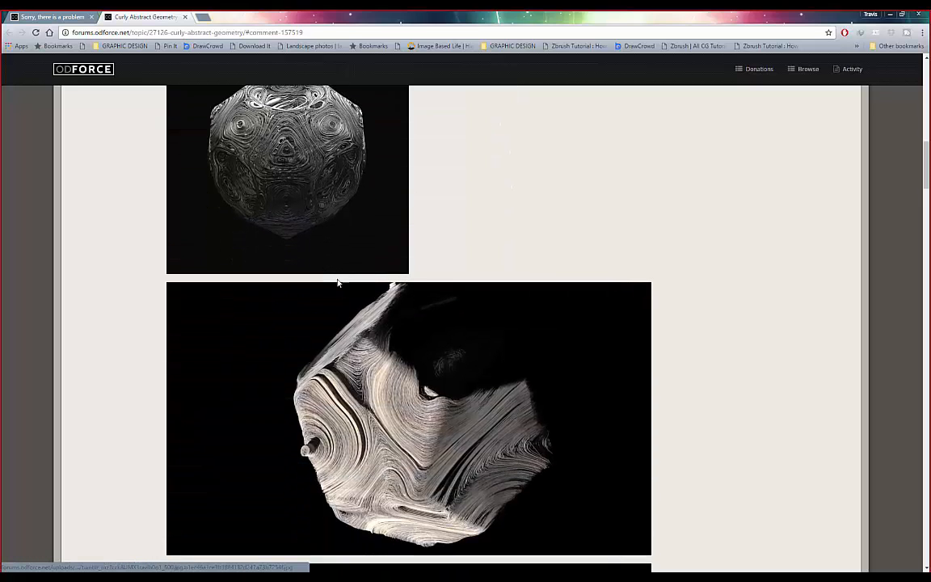
scroll(337, 283, "down", 1)
scroll(337, 285, "up", 4)
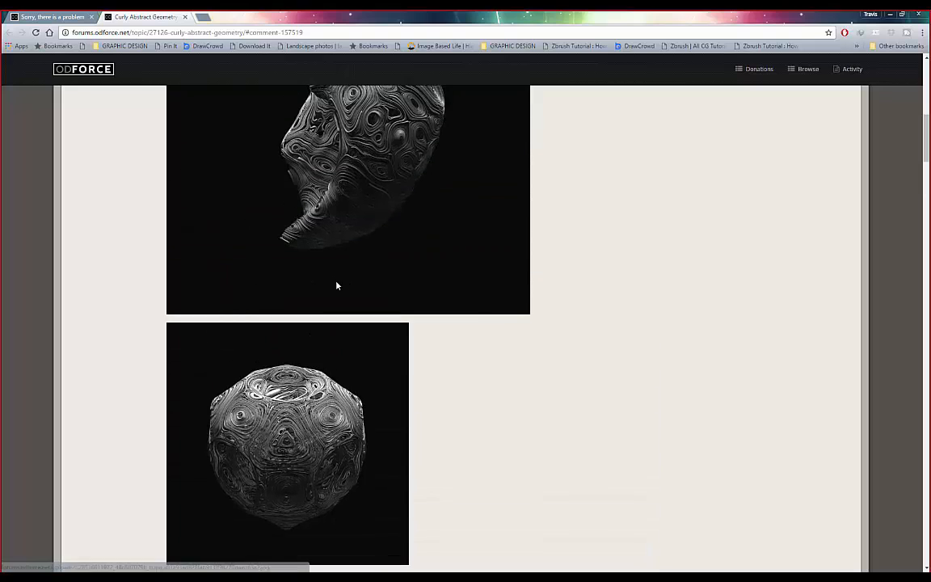
scroll(337, 285, "up", 4)
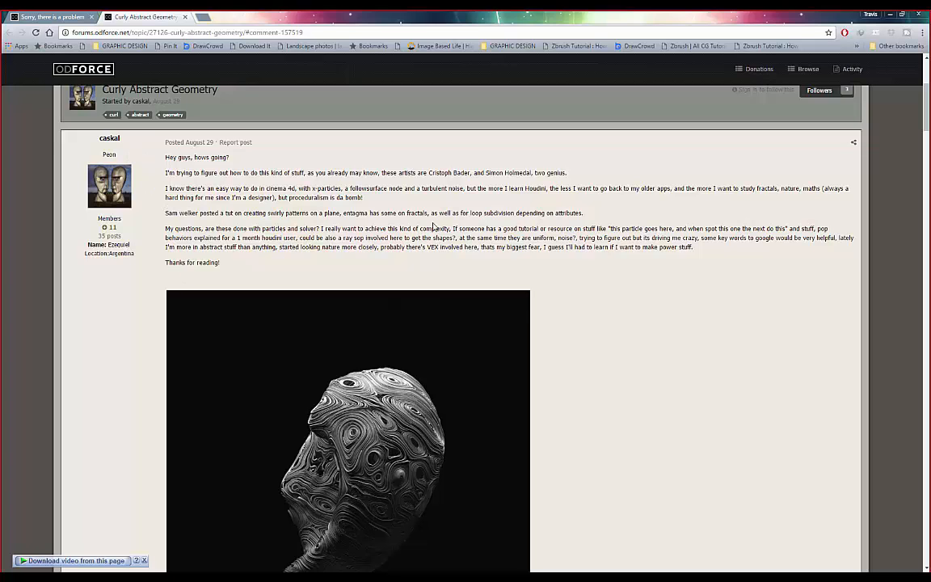
scroll(469, 238, "down", 15)
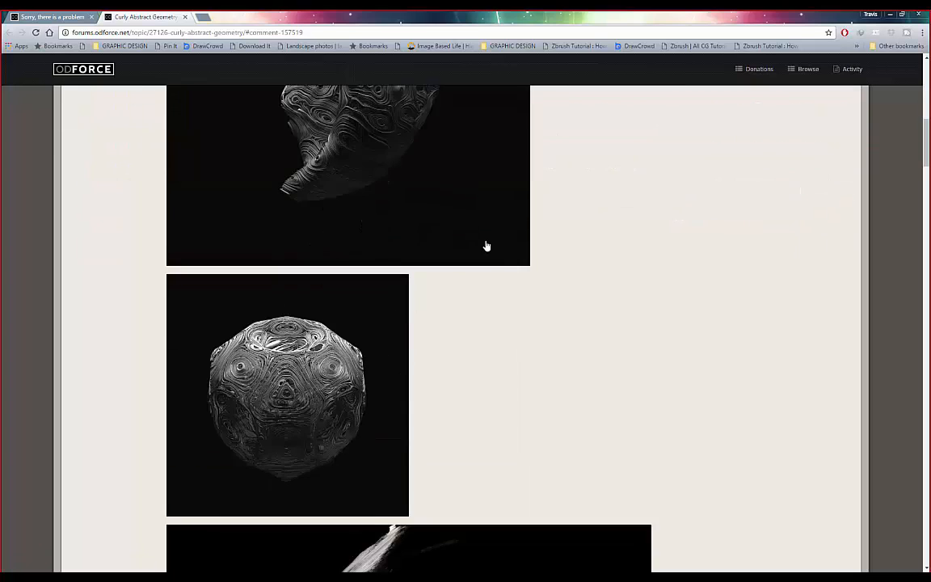
scroll(480, 243, "up", 2)
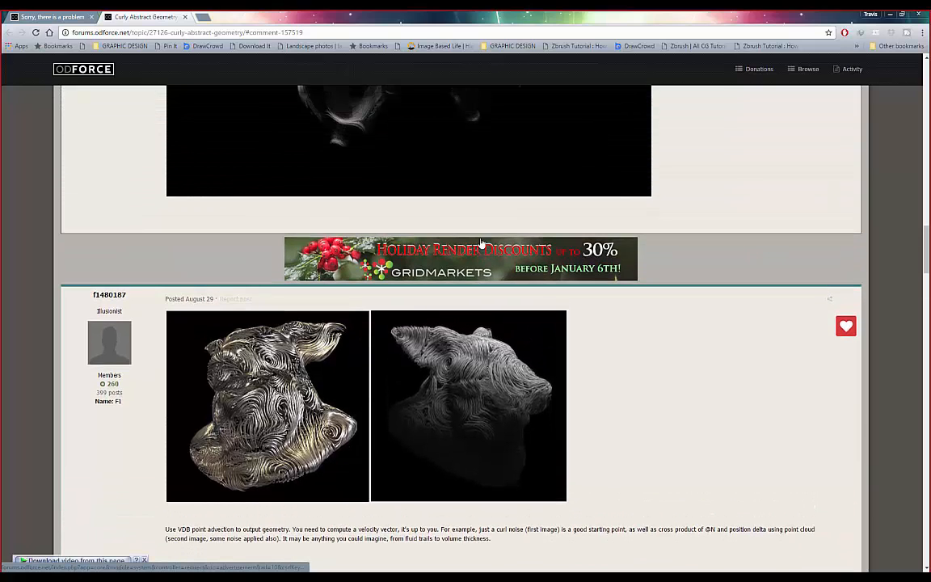
- Download the curlypic.hipnc example scene attached to the VDB point advection reply
scroll(481, 243, "up", 2)
scroll(481, 243, "down", 5)
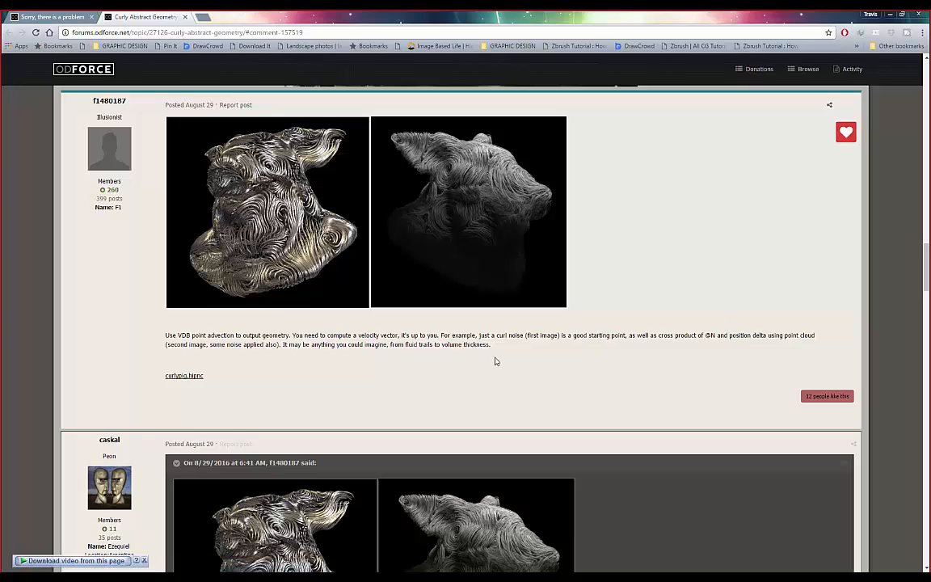
scroll(495, 361, "down", 3)
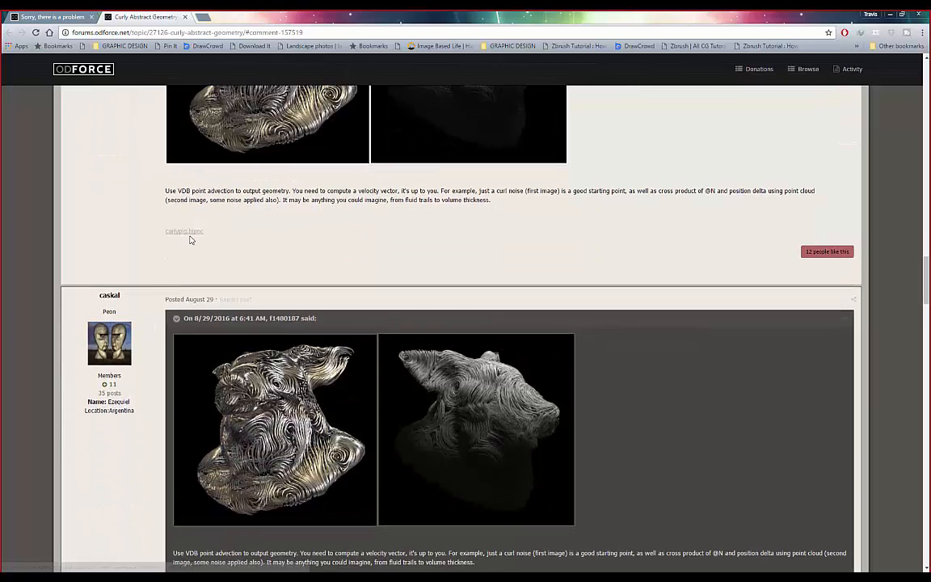
scroll(191, 240, "up", 3)
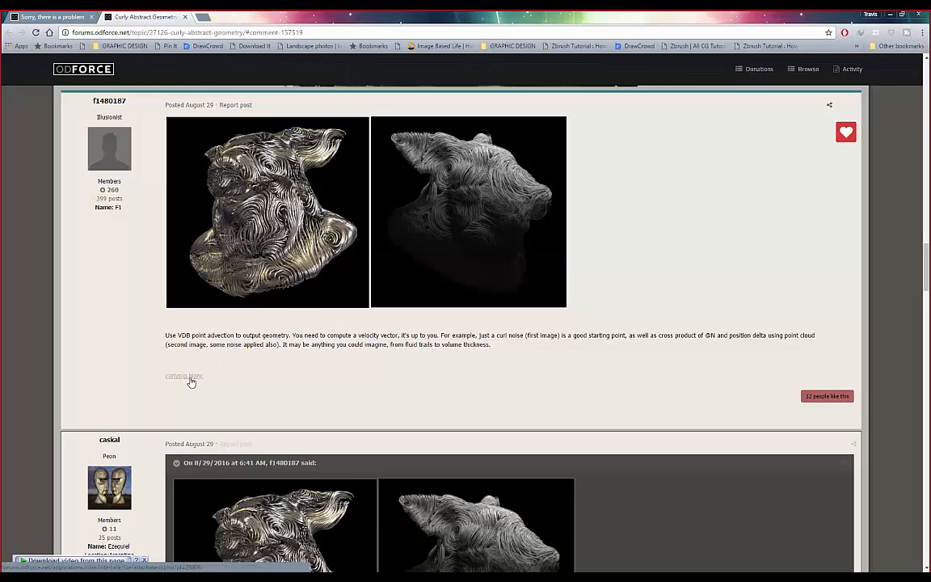
left_click(191, 378)
- Scroll the remaining replies down to the embedded Entagma 'Curl Noise Flow Around Surfaces' video
scroll(233, 298, "down", 5)
scroll(235, 292, "down", 1)
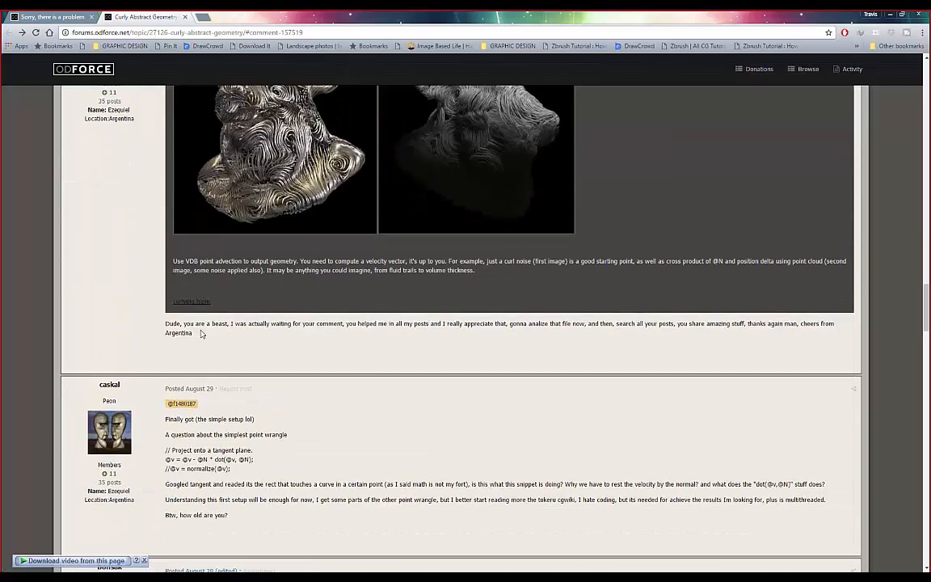
scroll(226, 290, "down", 2)
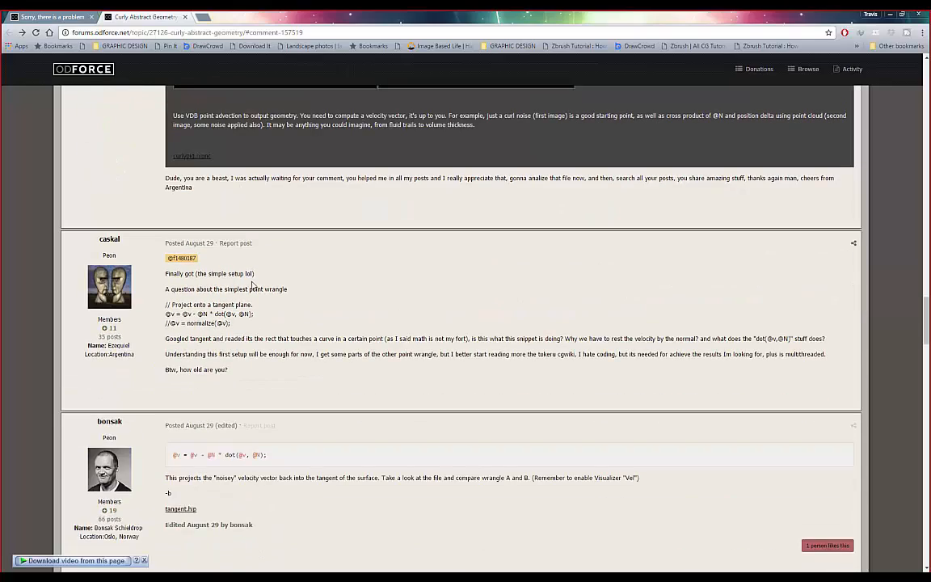
scroll(271, 363, "down", 6)
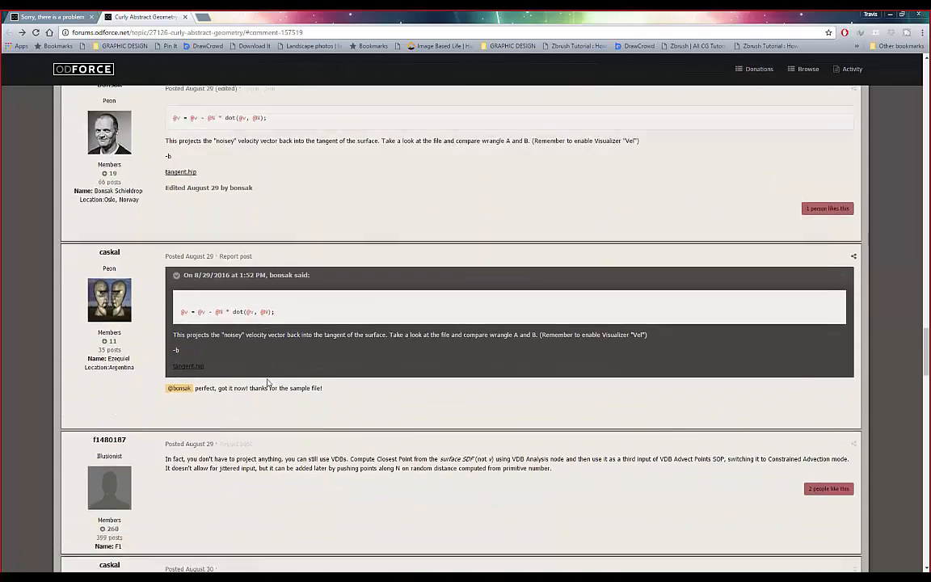
scroll(269, 383, "down", 7)
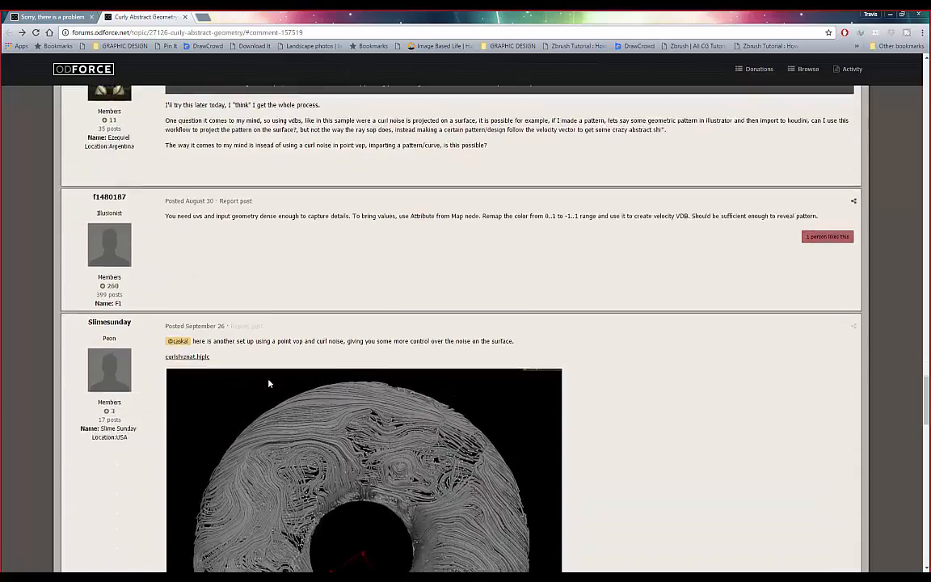
scroll(269, 385, "down", 9)
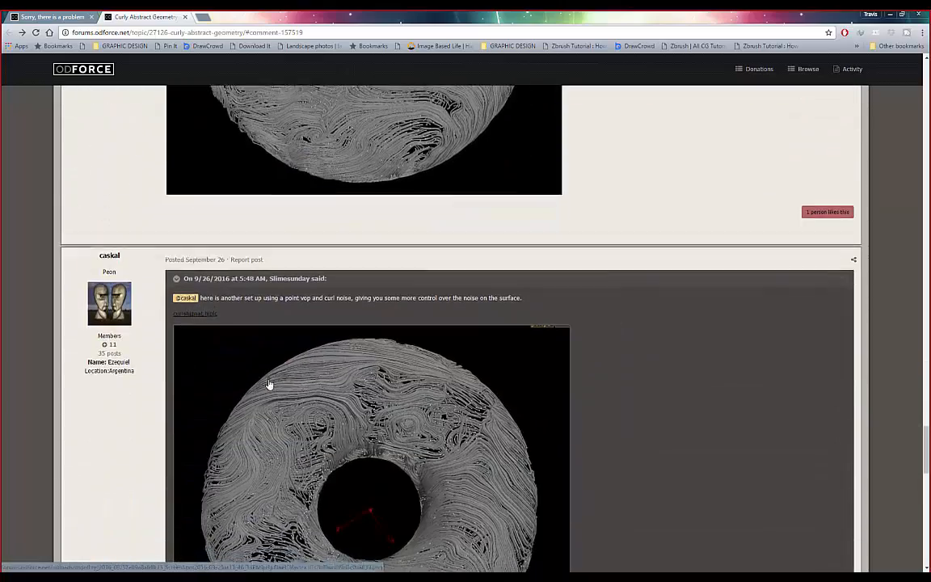
scroll(269, 385, "down", 5)
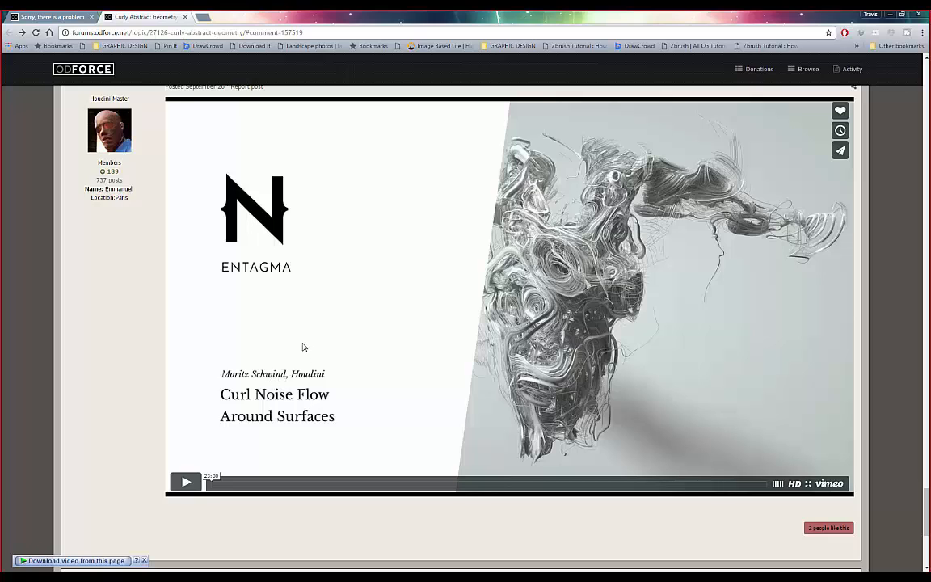
scroll(347, 367, "down", 1)
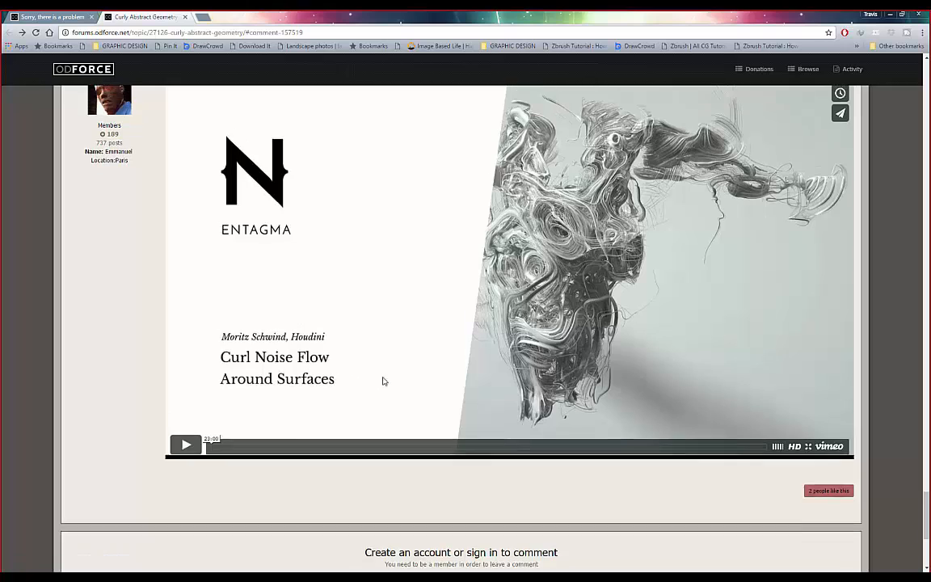
scroll(384, 379, "up", 1)
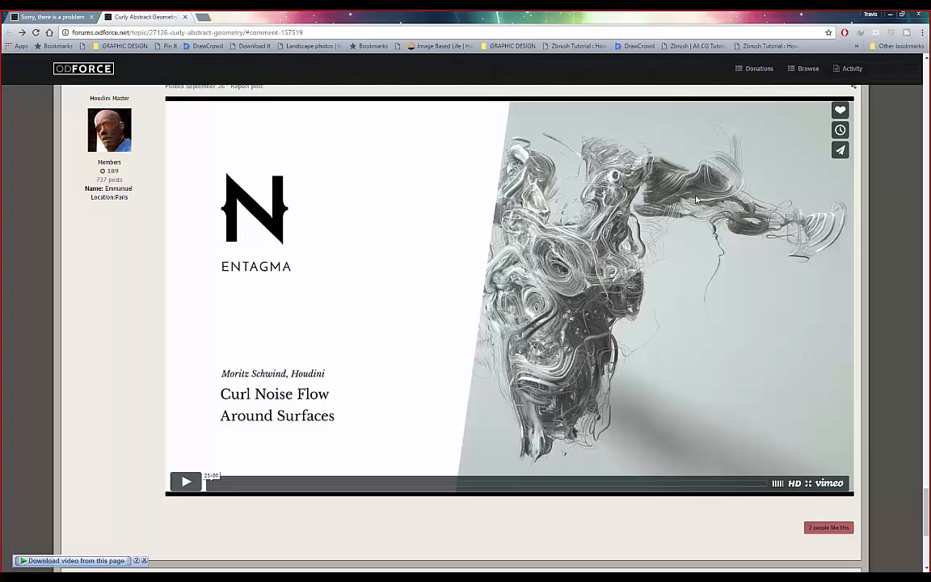
scroll(270, 388, "down", 4)
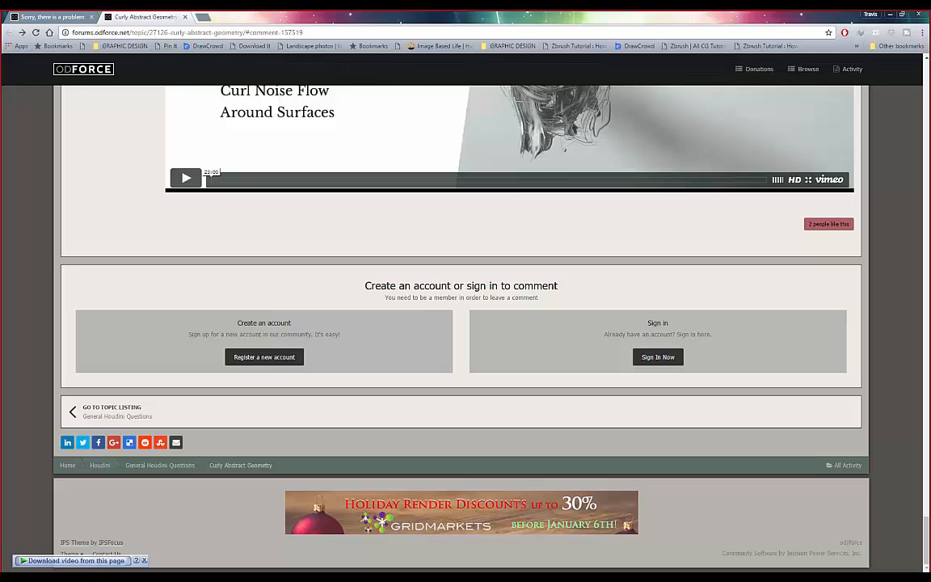
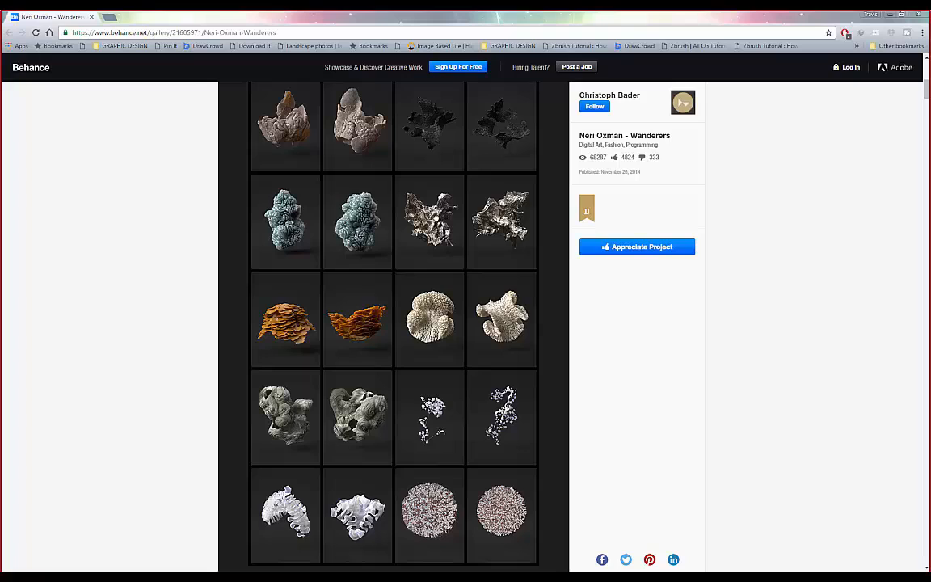
key("ctrl+t")
type("www.entagma.com")
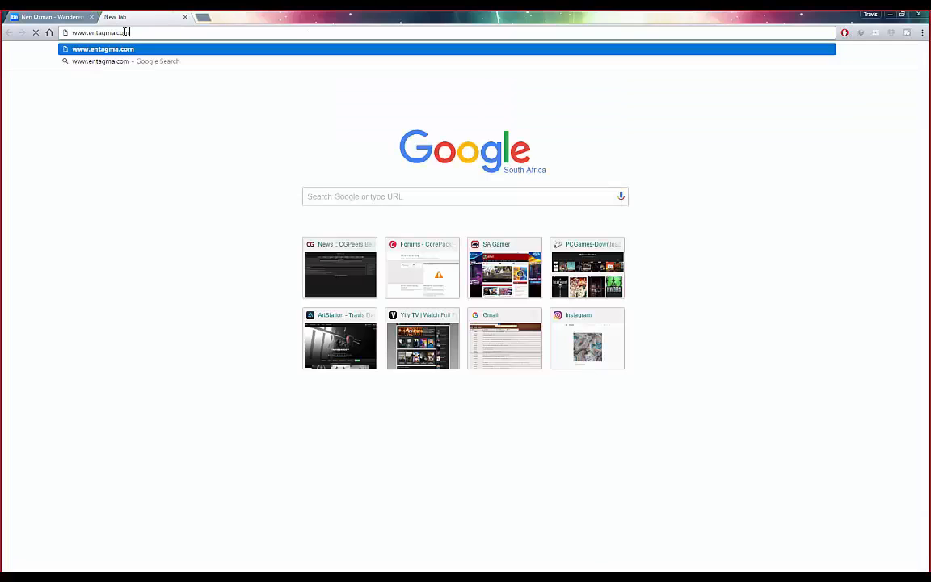
key("Return")
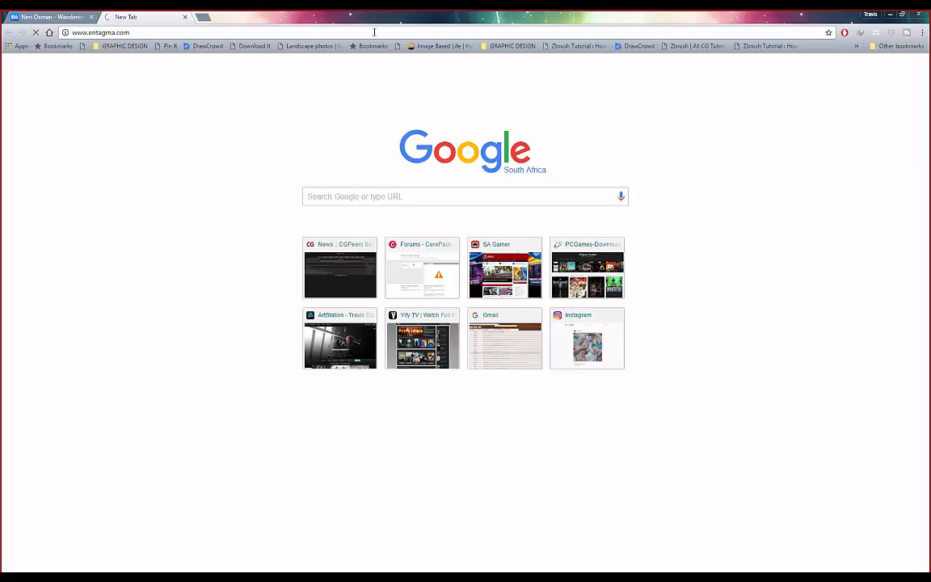
left_click(185, 17)
left_click(111, 17)
type("www.entagma.com")
key("Return")
left_click(148, 33)
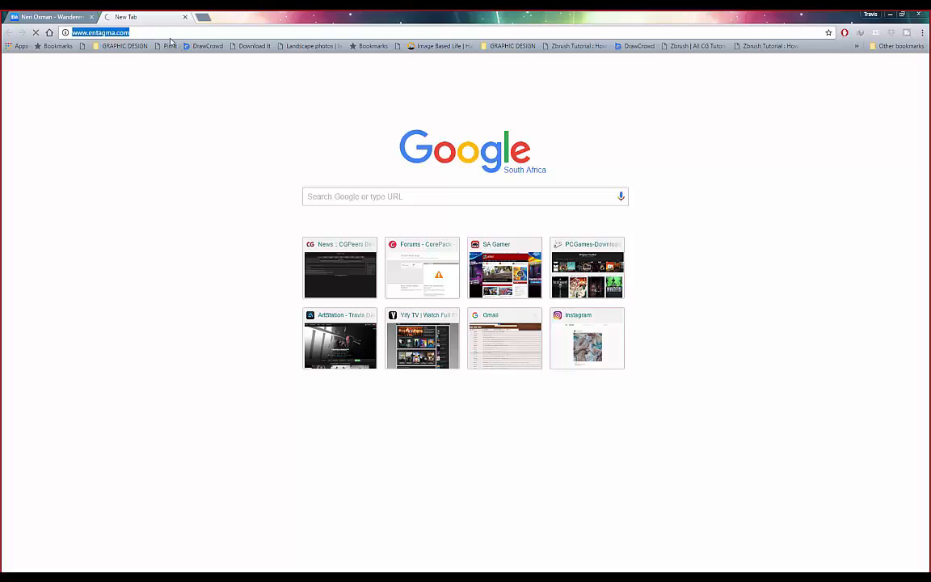
left_click(150, 32)
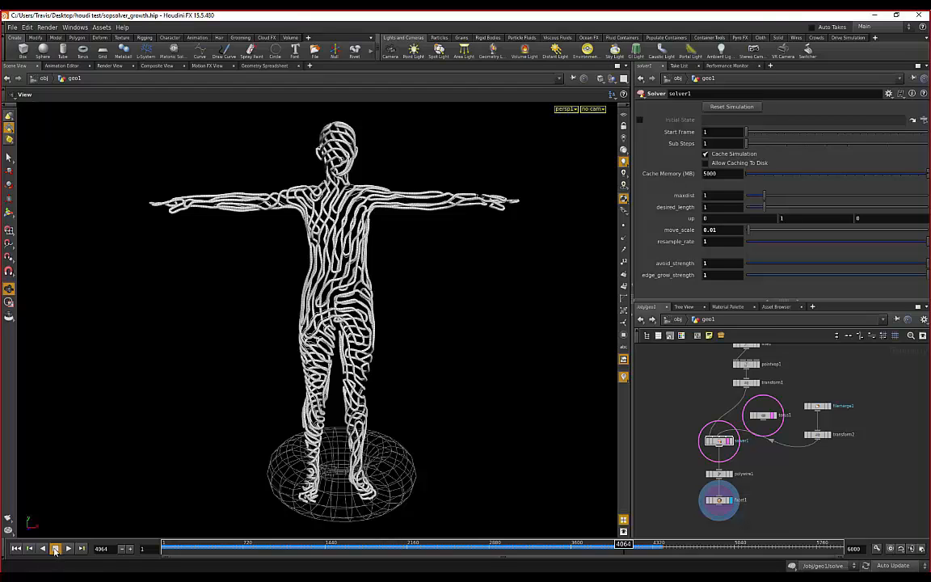
- Quit Houdini with Discard and Quit, leaving sopsolver_growth.hip unsaved
left_click(879, 15)
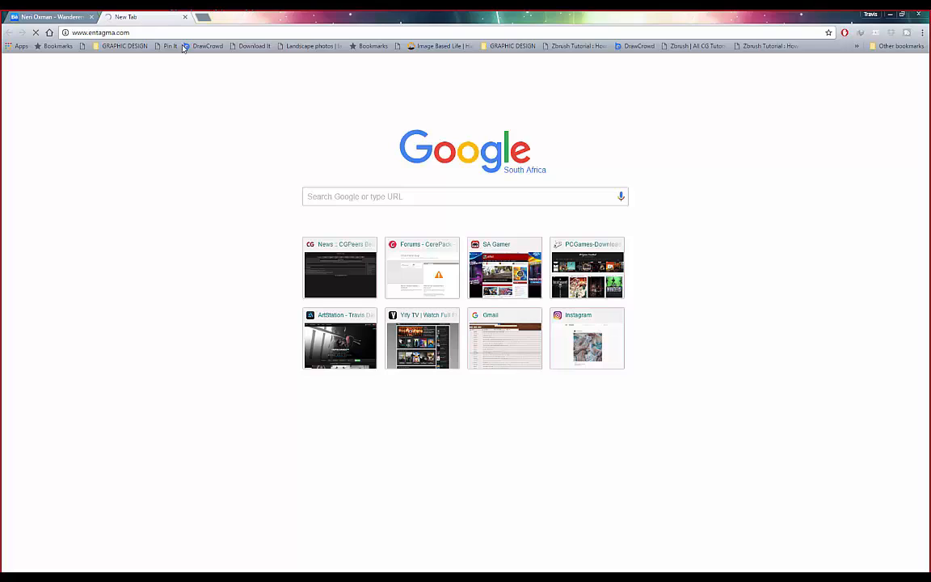
left_click(606, 577)
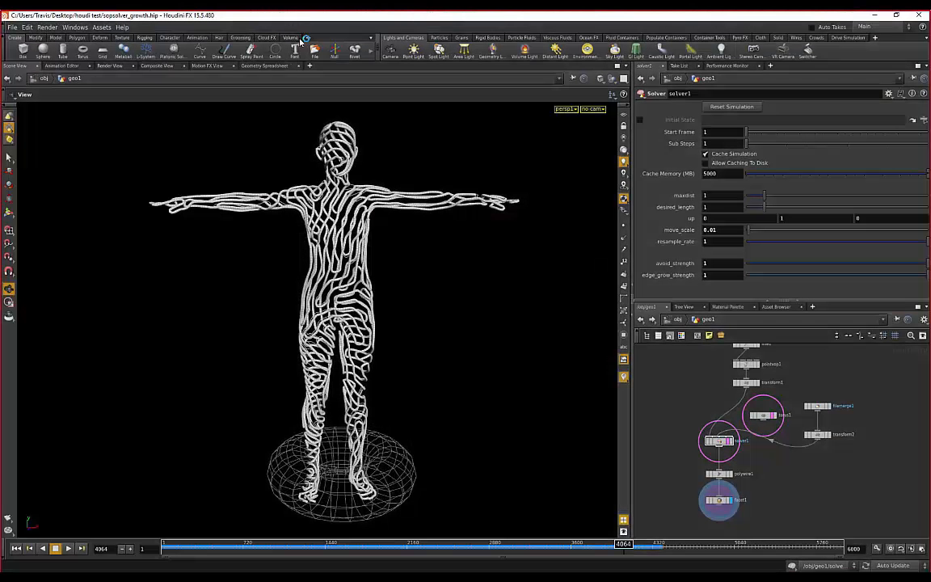
left_click(919, 15)
left_click(847, 76)
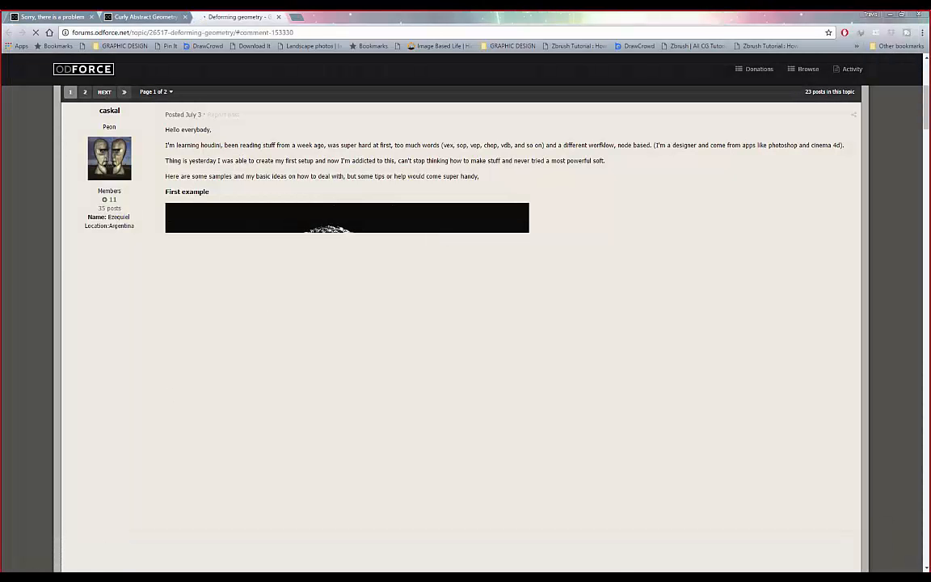
key("super")
- Reopen Chrome and scroll down the Entagma home page's latest posts, dismissing the unresponsive-page warning
left_click(90, 321)
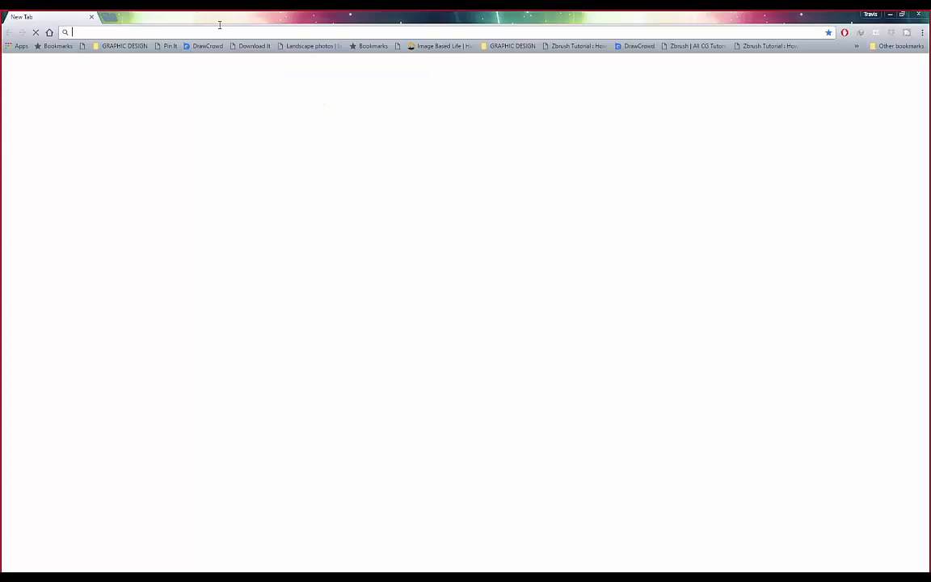
left_click(144, 32)
left_click(155, 31)
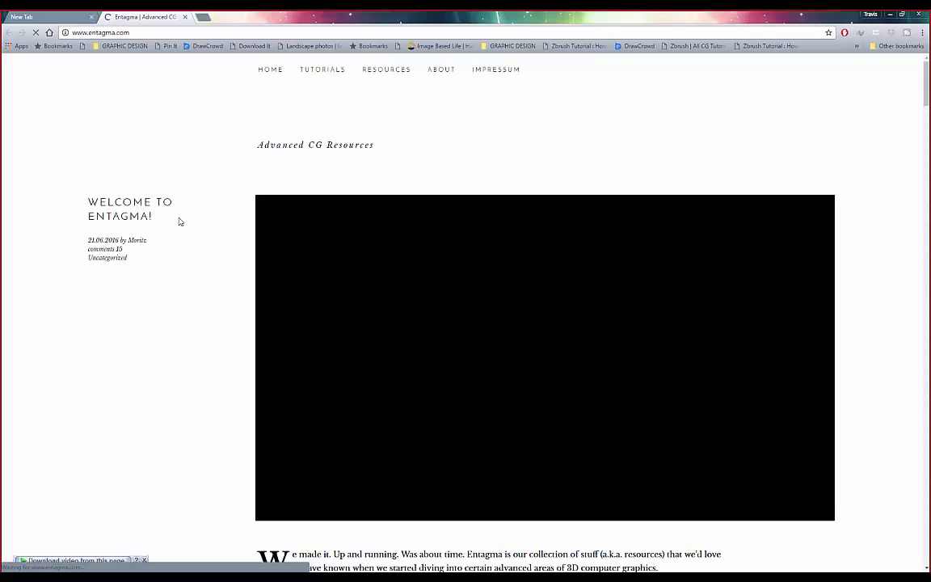
scroll(179, 220, "down", 2)
scroll(198, 219, "down", 3)
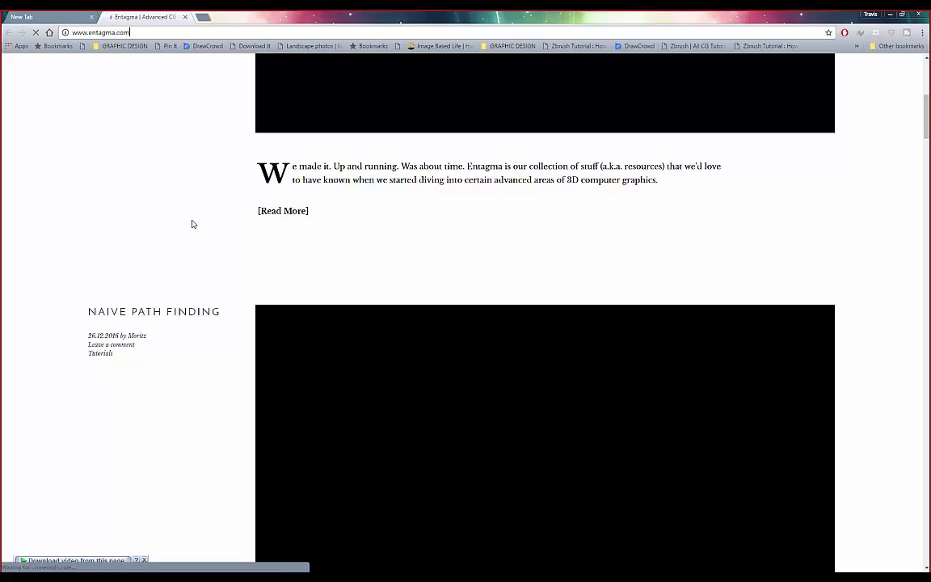
scroll(194, 235, "up", 3)
scroll(193, 236, "down", 4)
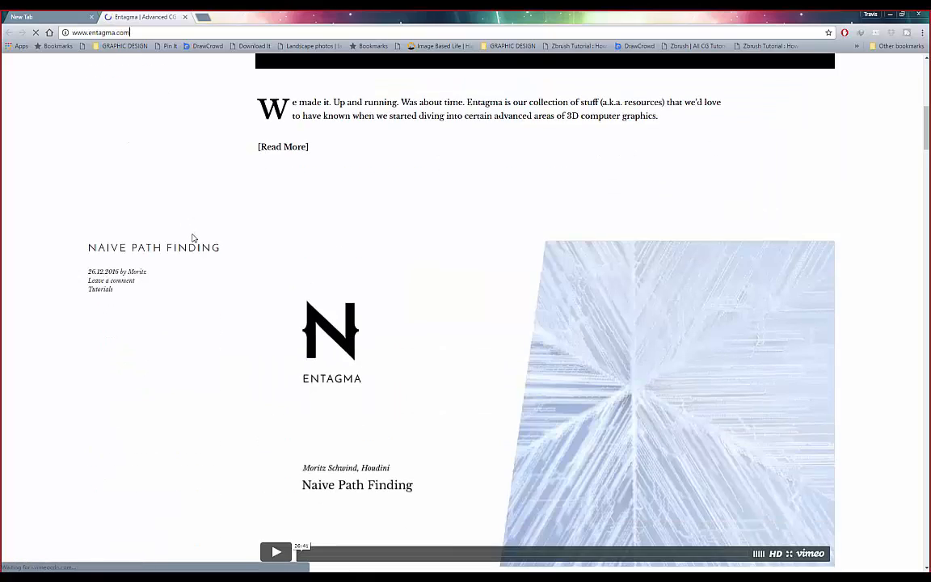
scroll(193, 238, "down", 2)
scroll(193, 239, "down", 4)
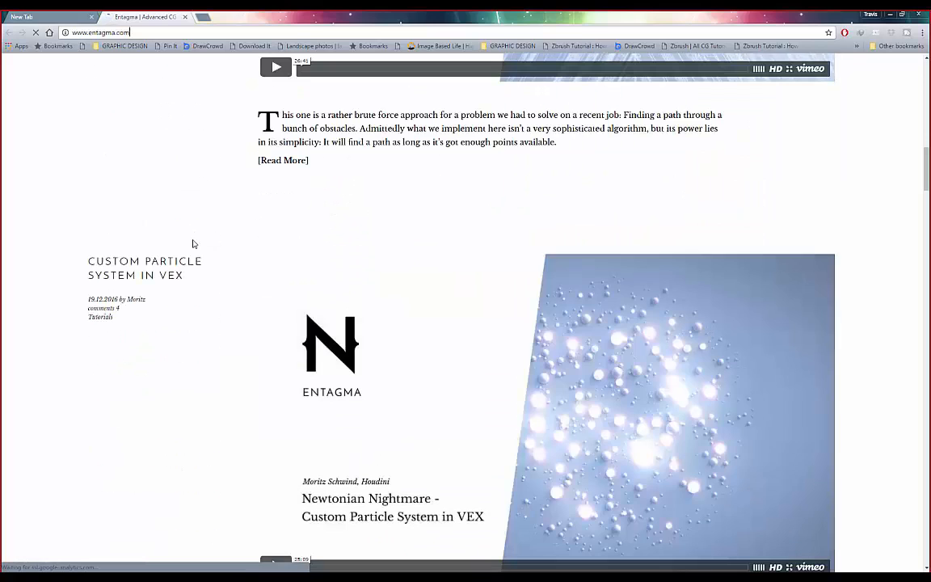
scroll(193, 244, "down", 1)
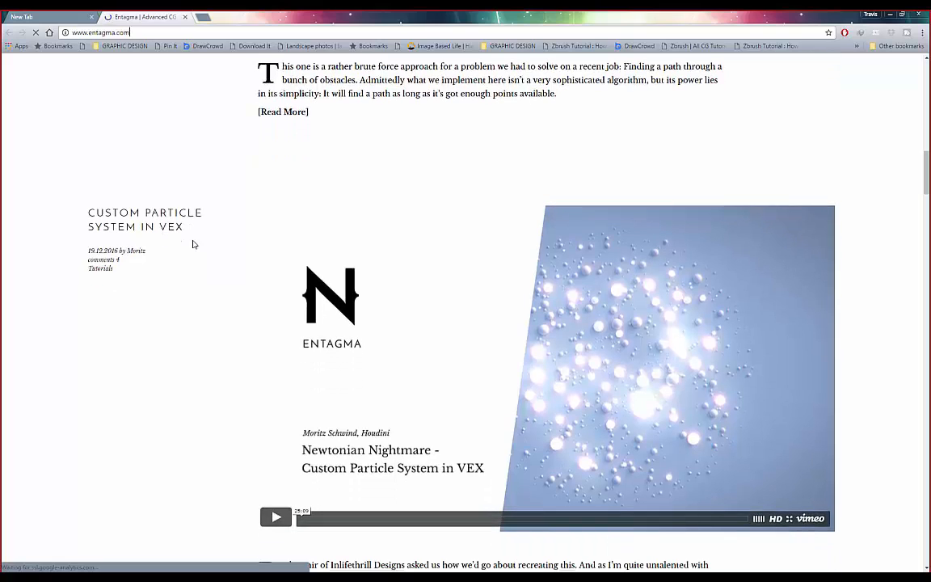
scroll(193, 244, "up", 10)
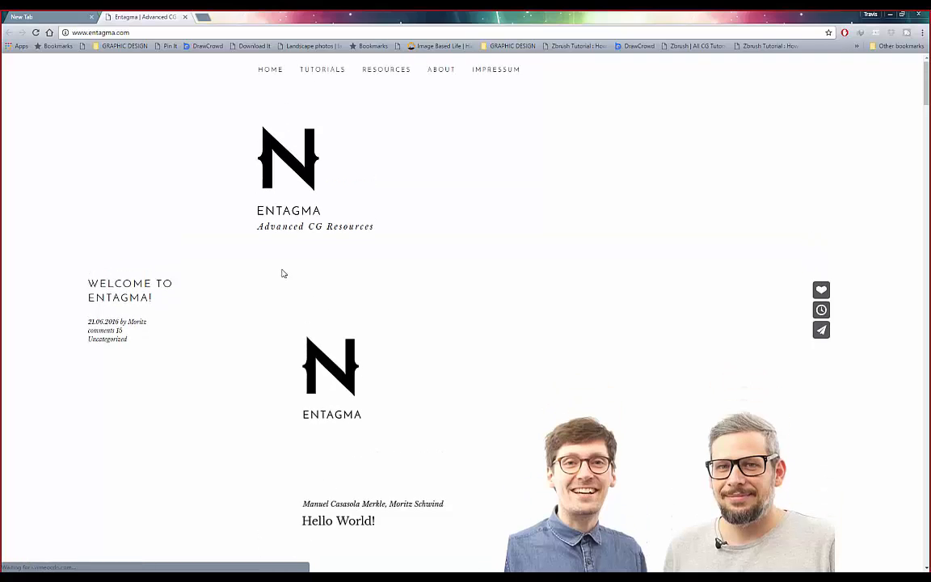
scroll(206, 252, "down", 15)
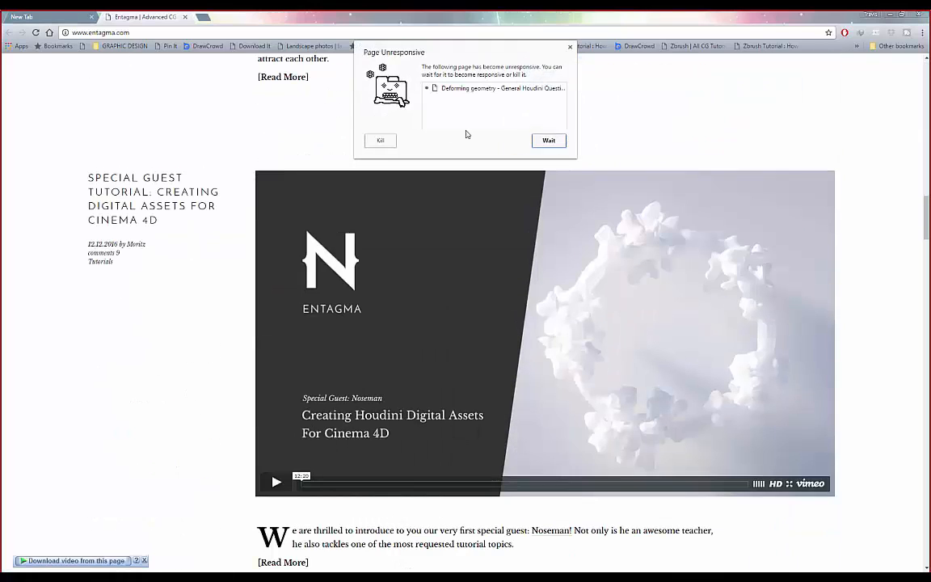
left_click(571, 47)
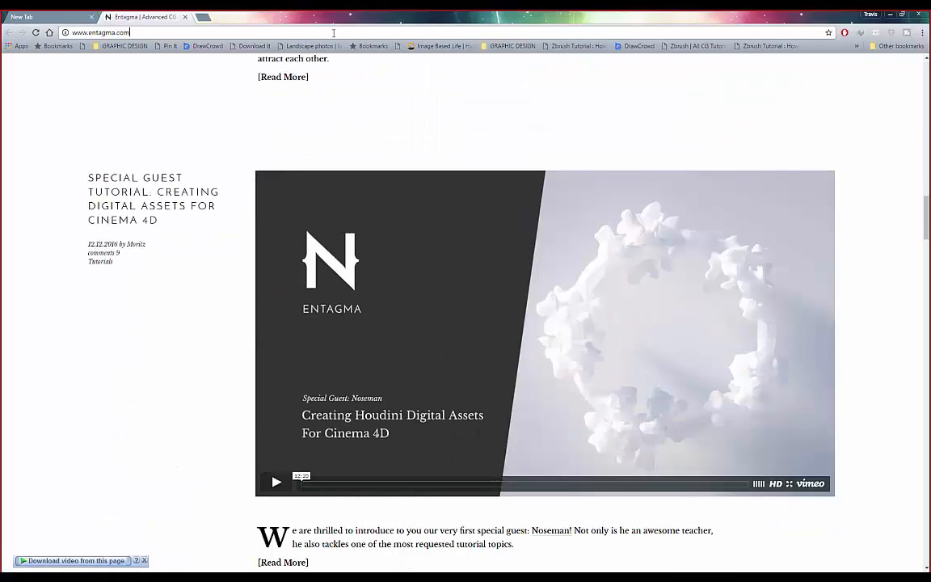
scroll(193, 211, "down", 5)
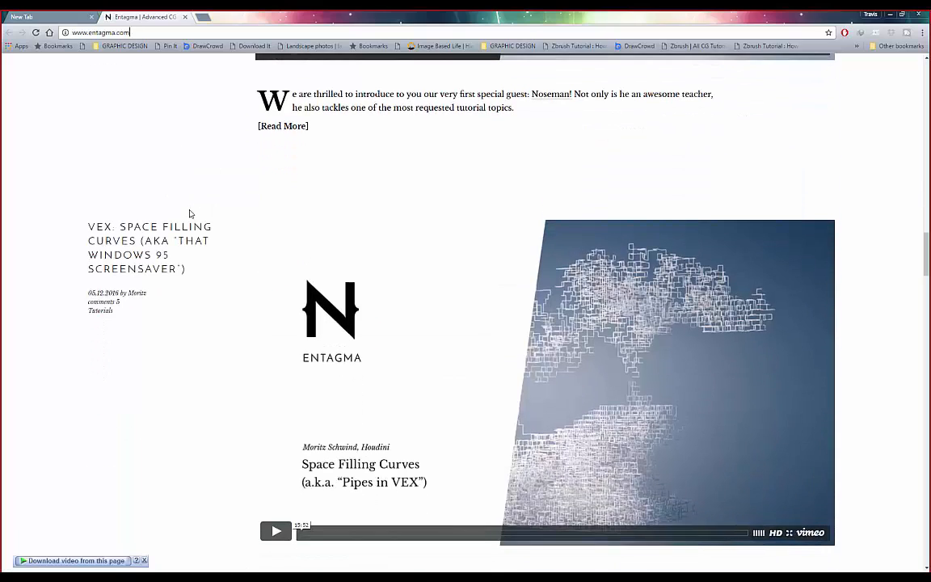
scroll(191, 213, "up", 3)
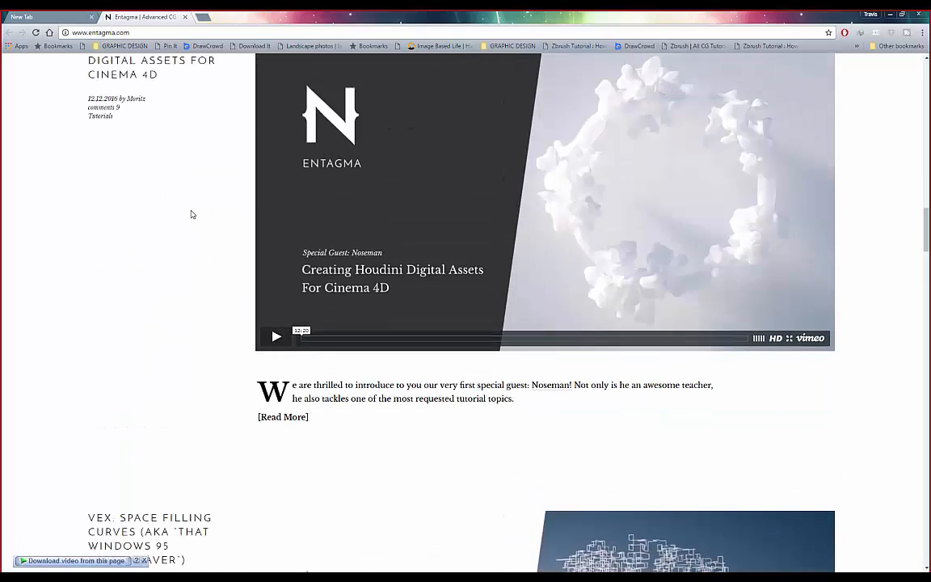
scroll(192, 214, "down", 8)
scroll(193, 214, "down", 4)
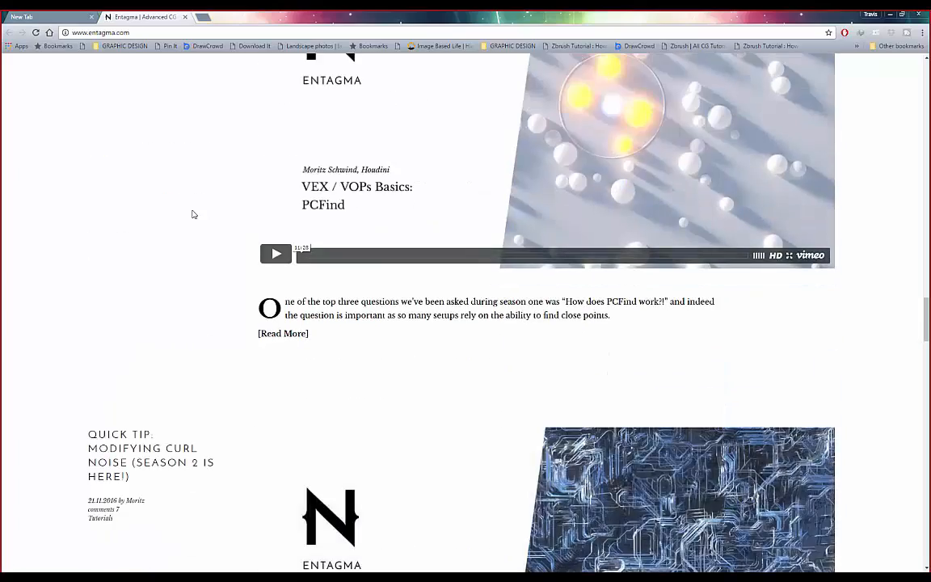
scroll(193, 214, "down", 3)
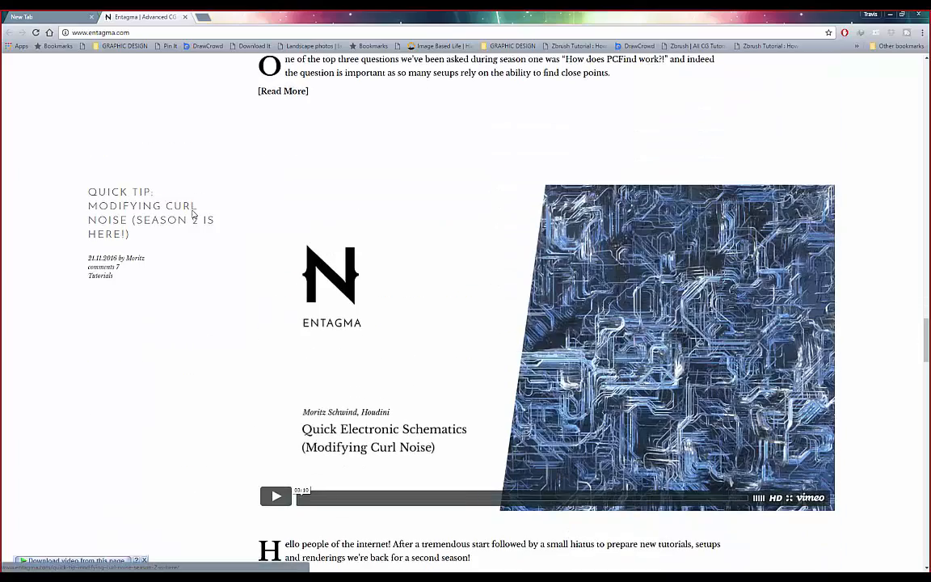
scroll(193, 214, "down", 5)
scroll(193, 214, "down", 5)
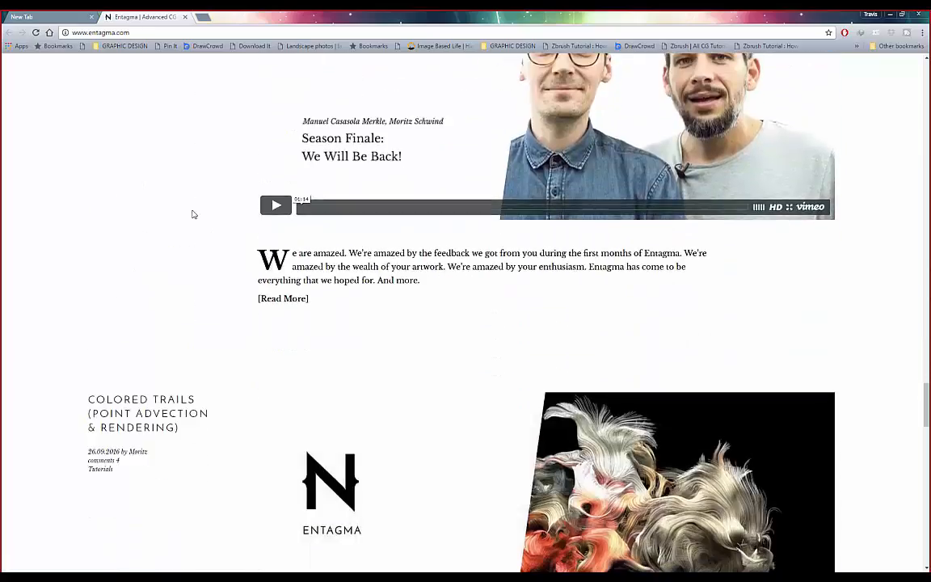
scroll(193, 214, "down", 4)
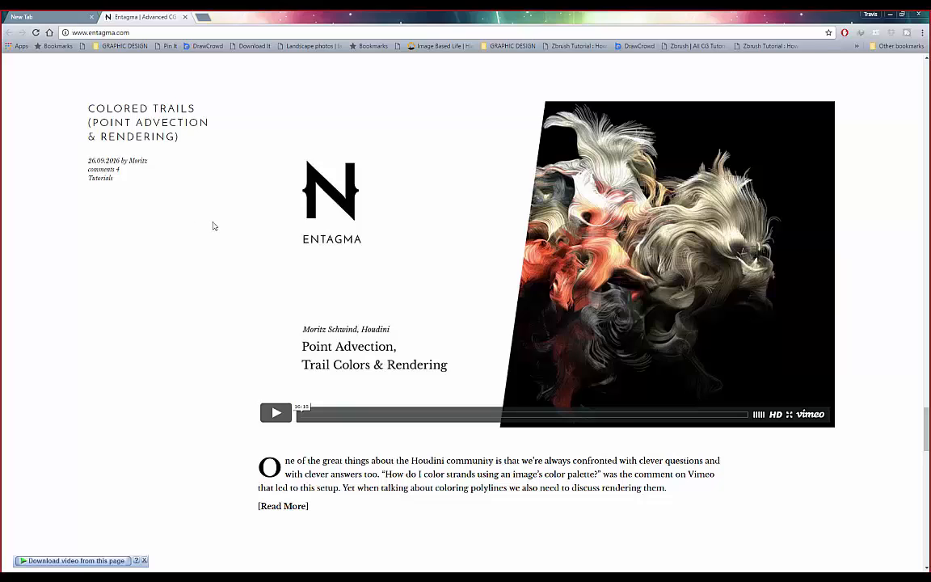
- Scroll back to the top of the home page and go to the TUTORIALS category page
mouse_move(635, 245)
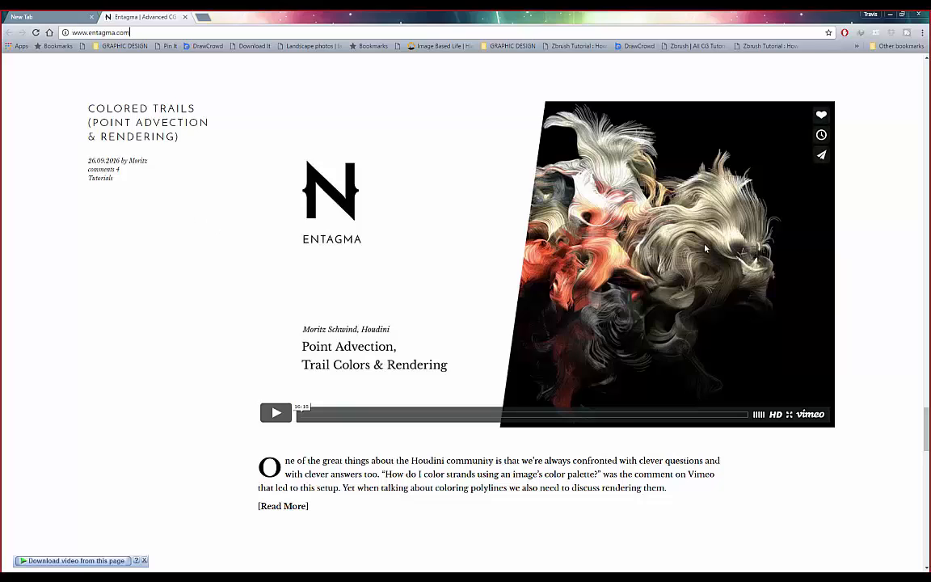
scroll(619, 248, "down", 13)
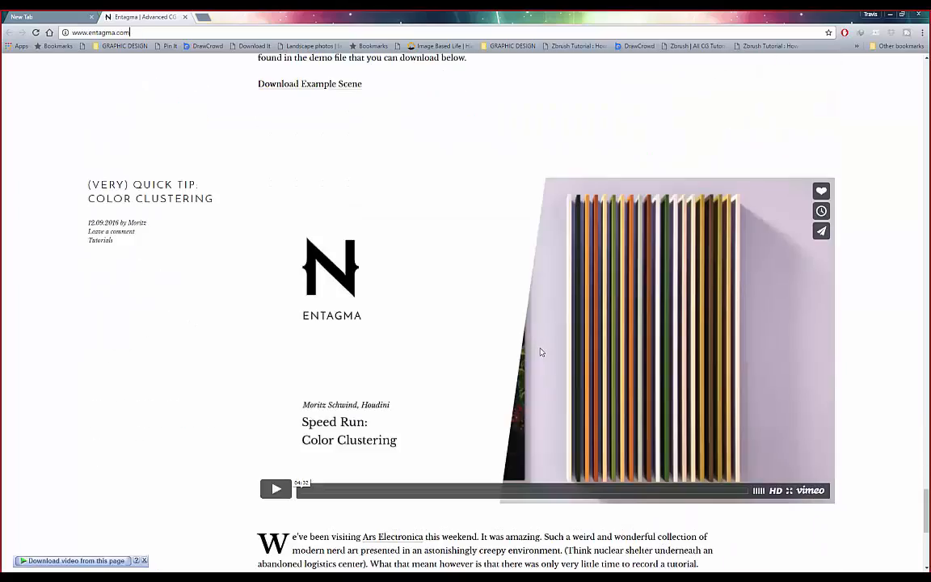
scroll(540, 353, "down", 5)
scroll(540, 355, "up", 15)
scroll(671, 146, "up", 4)
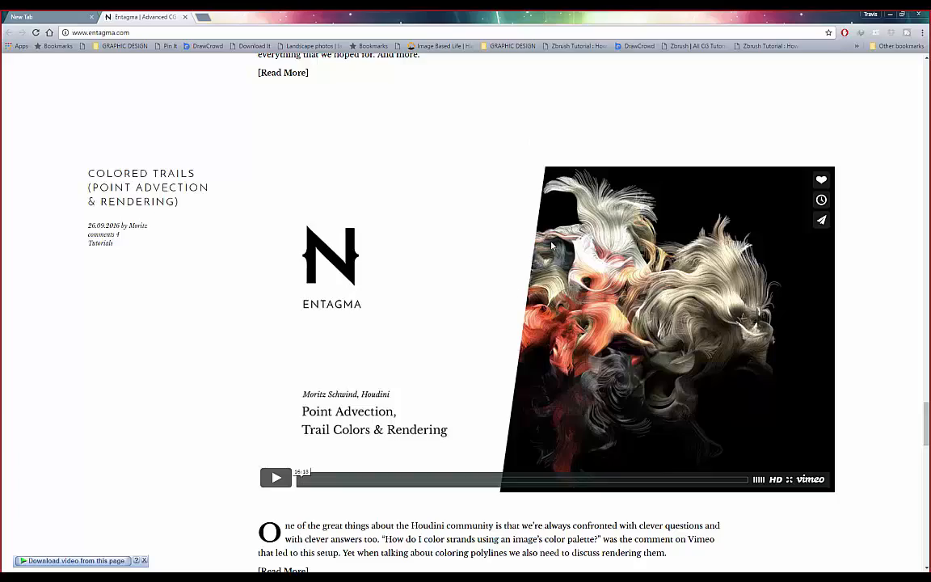
scroll(611, 395, "up", 10)
scroll(597, 393, "up", 3)
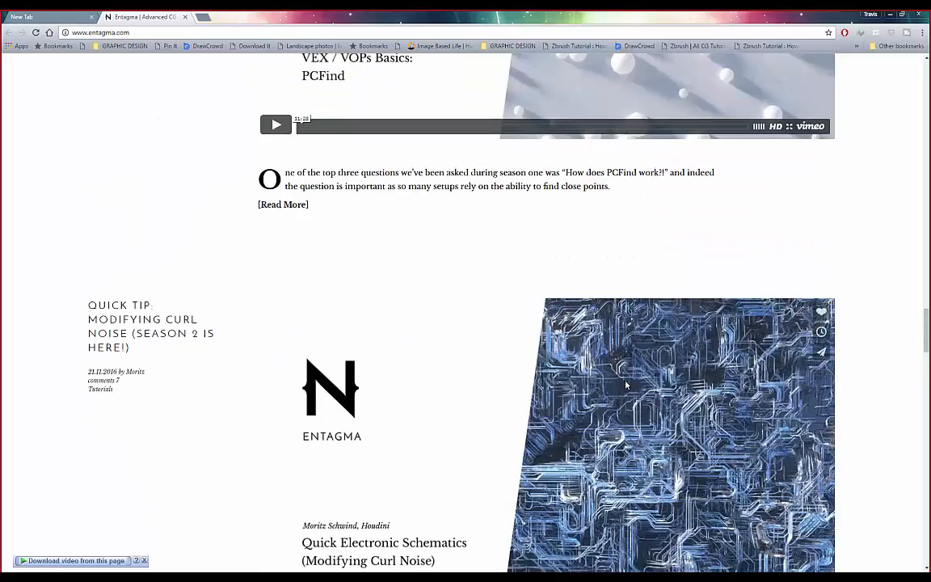
scroll(624, 368, "up", 3)
scroll(625, 368, "up", 8)
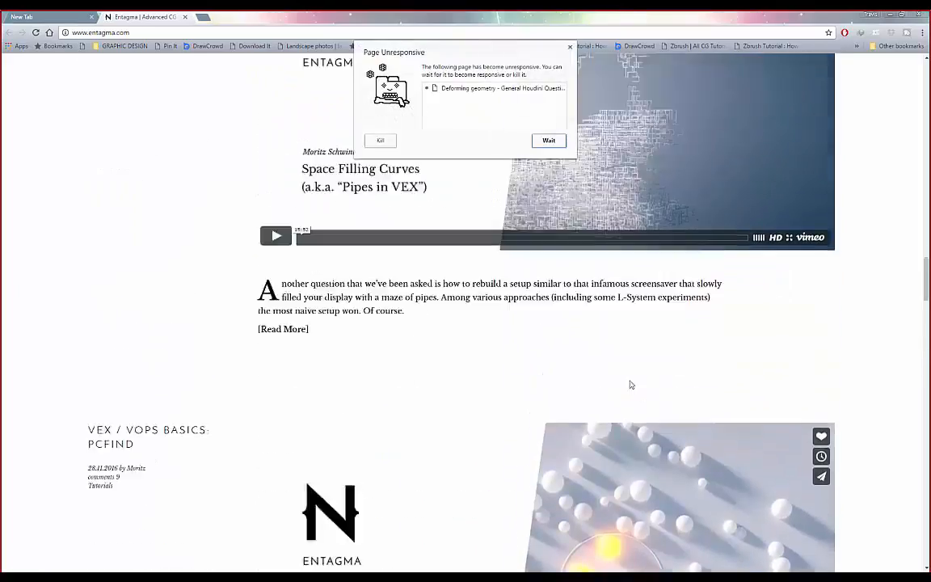
scroll(603, 218, "up", 3)
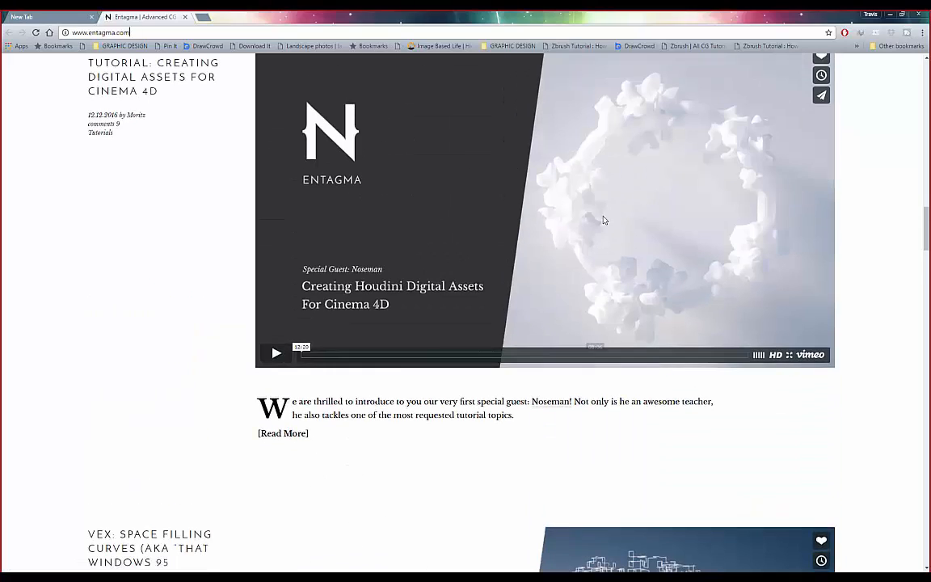
scroll(698, 262, "up", 2)
scroll(698, 264, "up", 15)
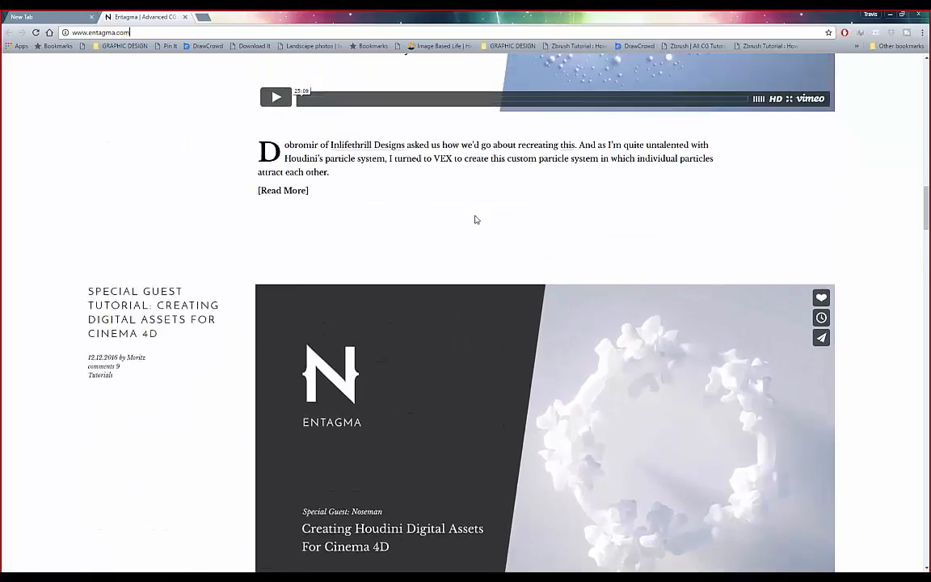
scroll(478, 224, "up", 5)
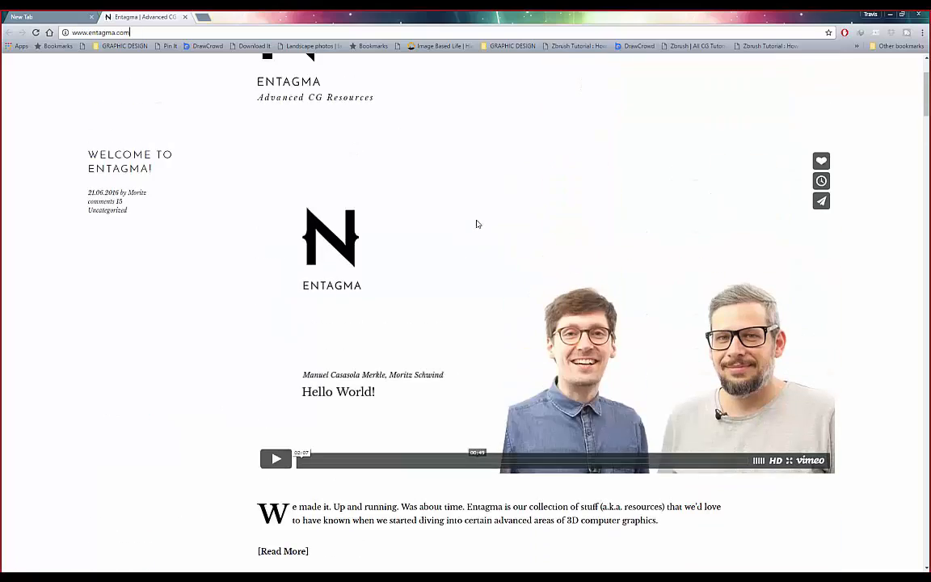
left_click(325, 76)
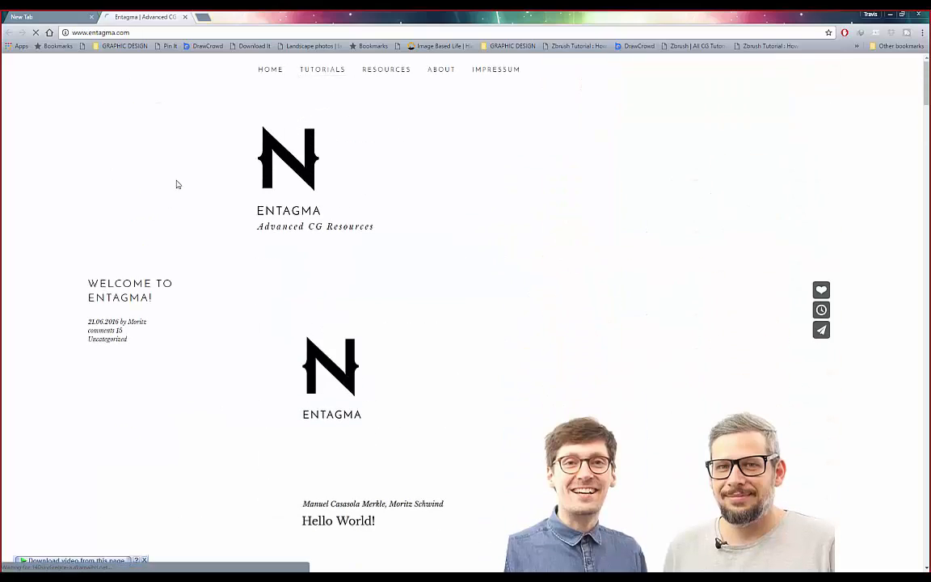
scroll(181, 182, "down", 9)
scroll(216, 179, "down", 20)
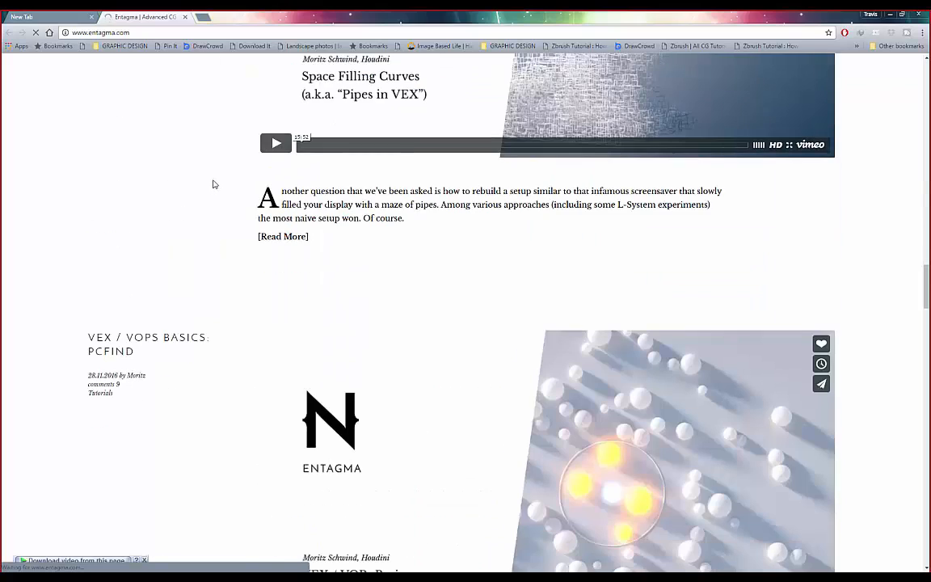
scroll(214, 183, "up", 3)
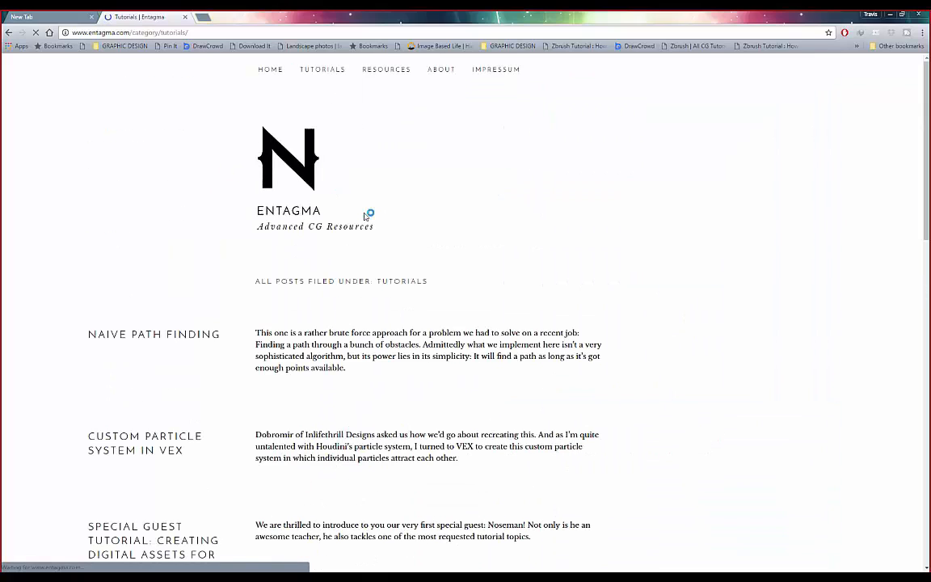
- Scroll down the Entagma Tutorials list, past Naive Path Finding and Custom Particle System in VEX, to the bottom
scroll(557, 235, "down", 4)
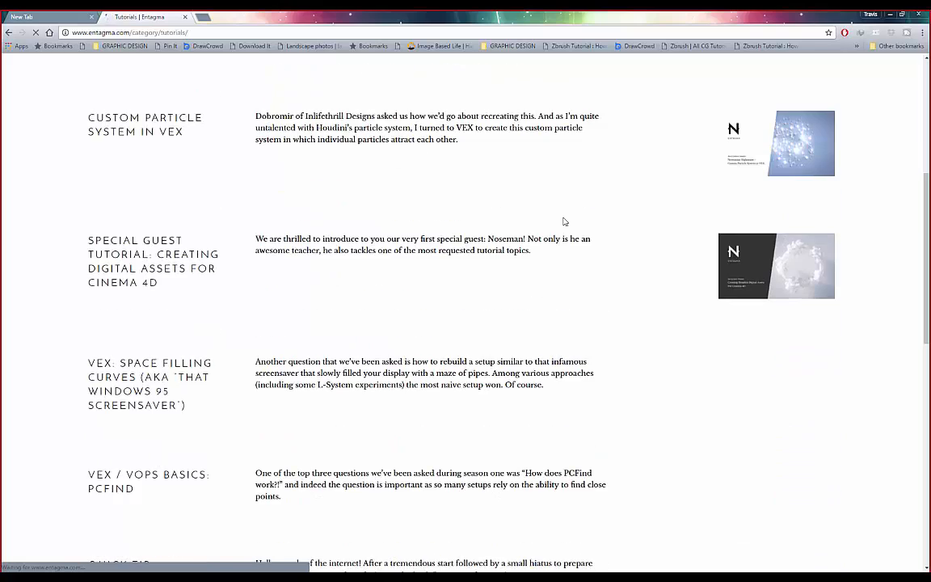
scroll(604, 233, "up", 3)
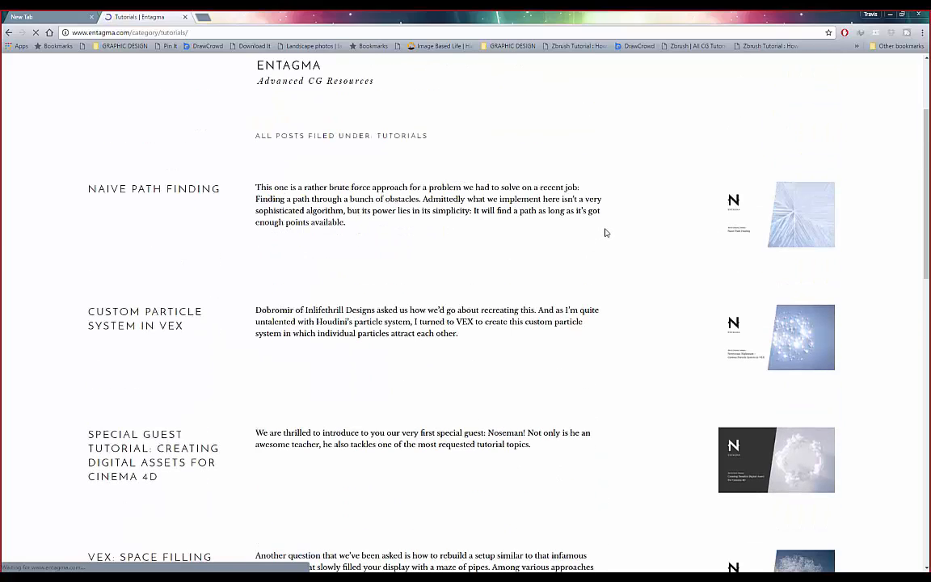
scroll(604, 232, "down", 3)
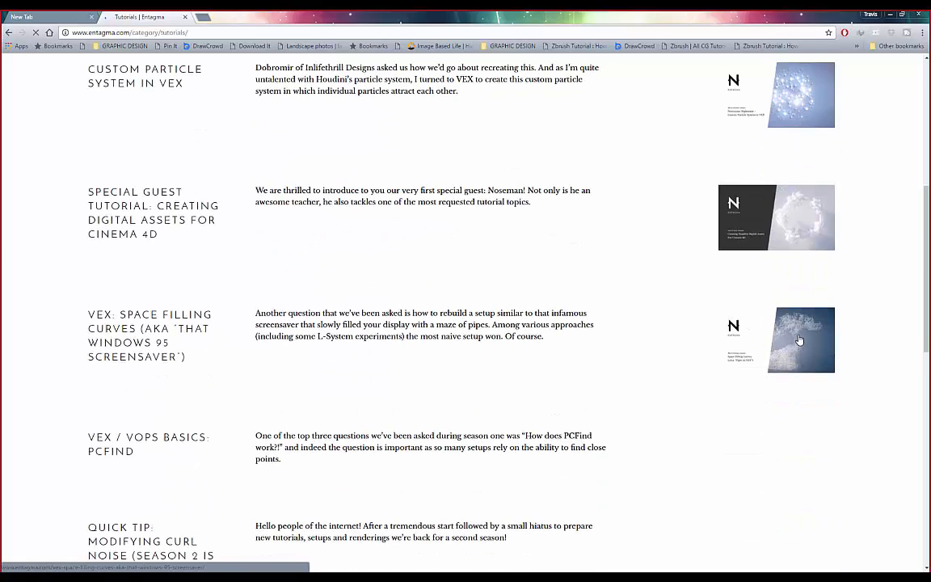
scroll(799, 339, "down", 4)
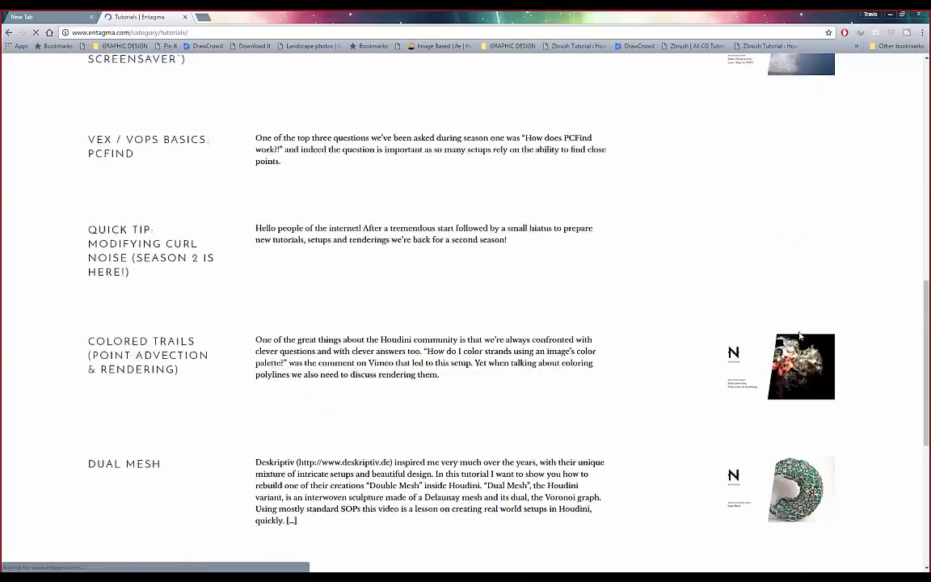
scroll(798, 335, "down", 4)
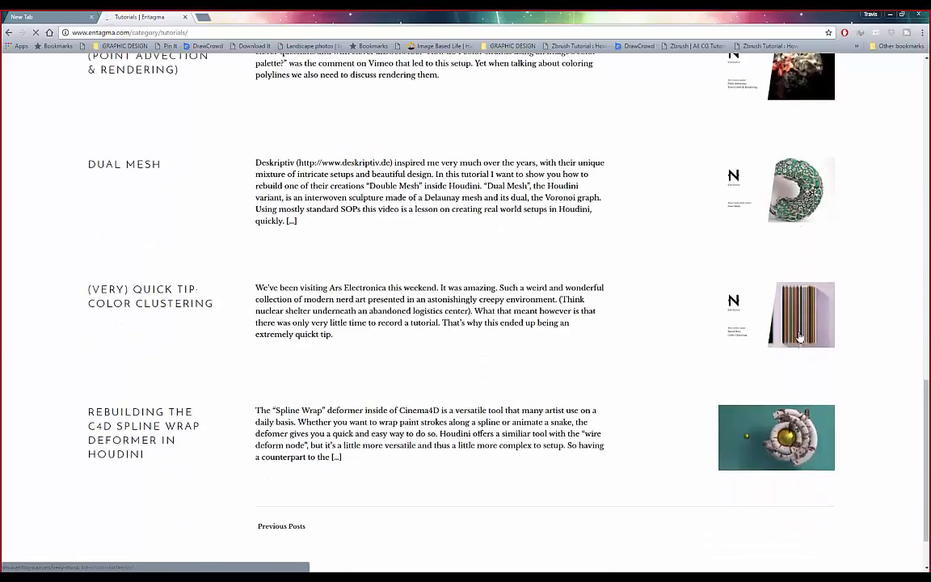
scroll(799, 336, "down", 2)
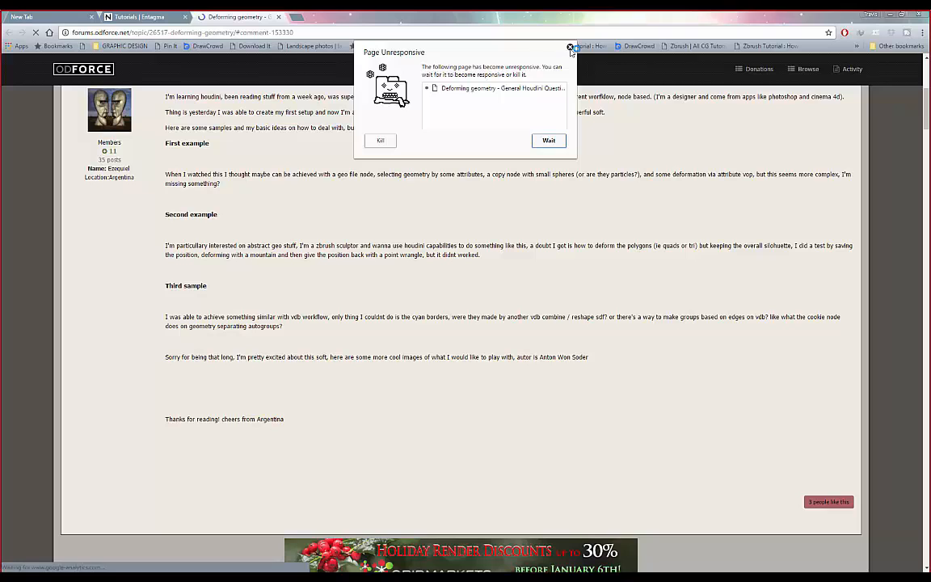
- Dismiss the Page Unresponsive warning and scroll through the Deforming geometry thread's example renders
left_click(569, 48)
scroll(118, 160, "up", 2)
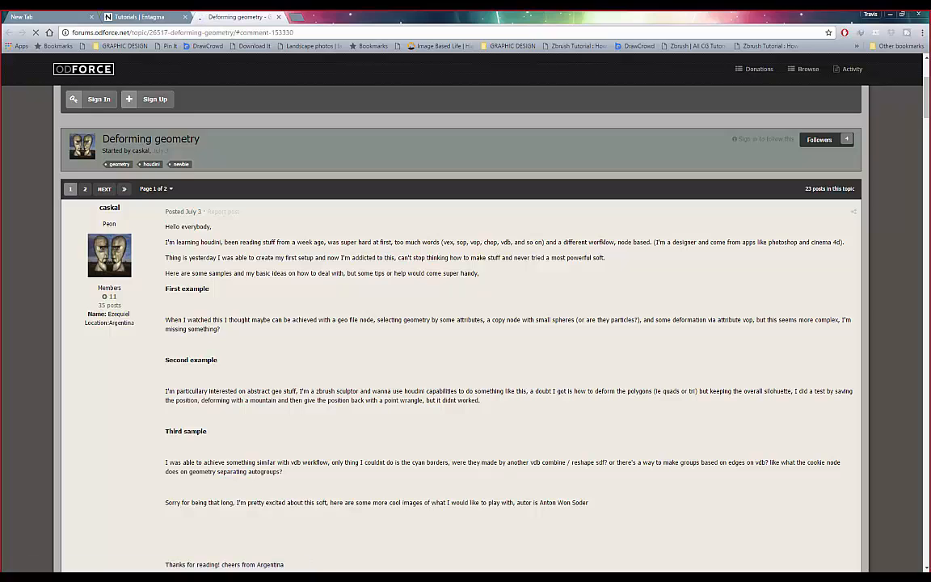
scroll(364, 172, "down", 8)
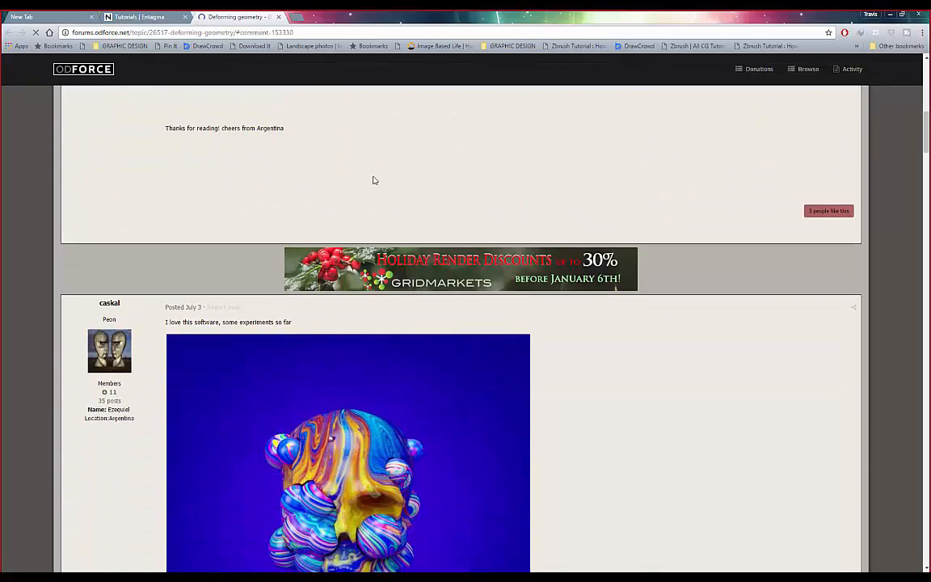
scroll(373, 181, "down", 3)
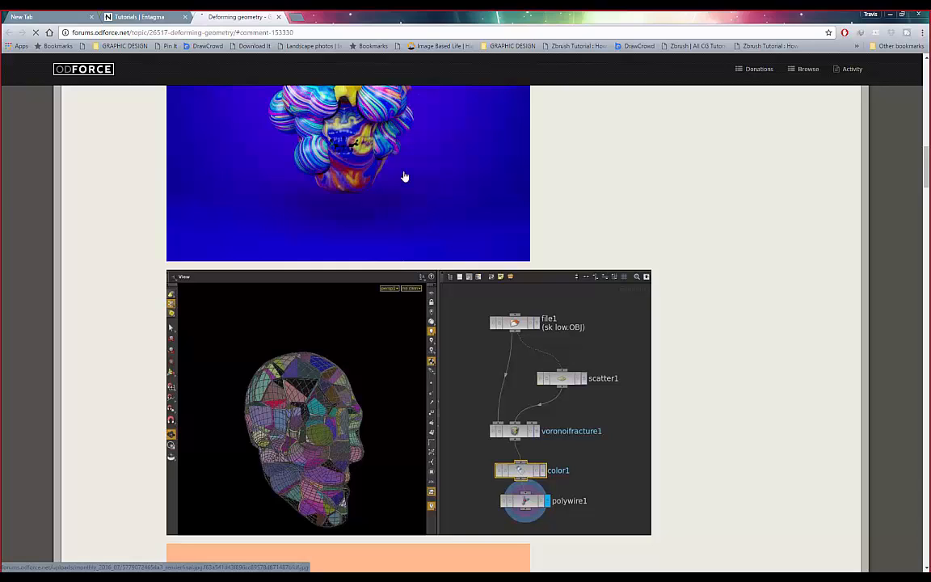
scroll(464, 183, "up", 2)
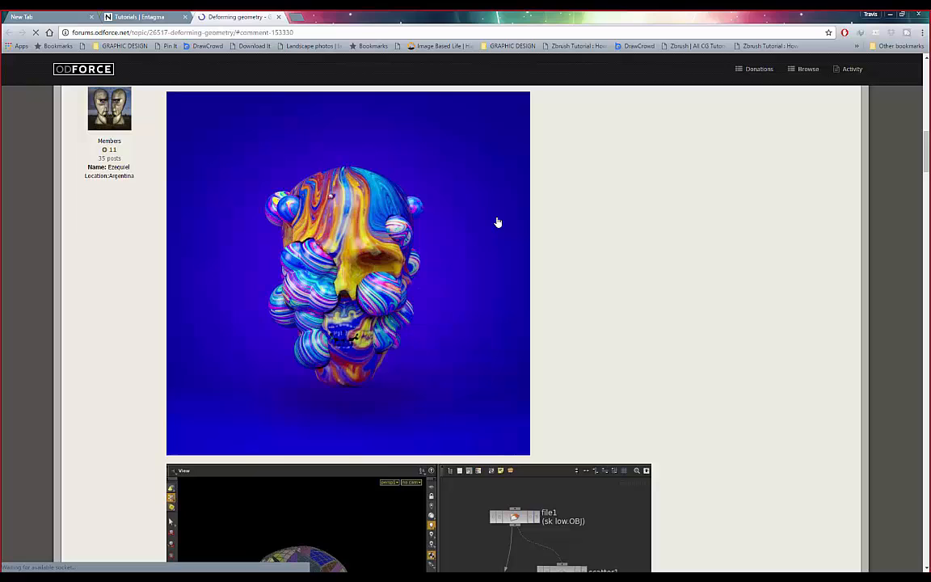
scroll(524, 226, "down", 10)
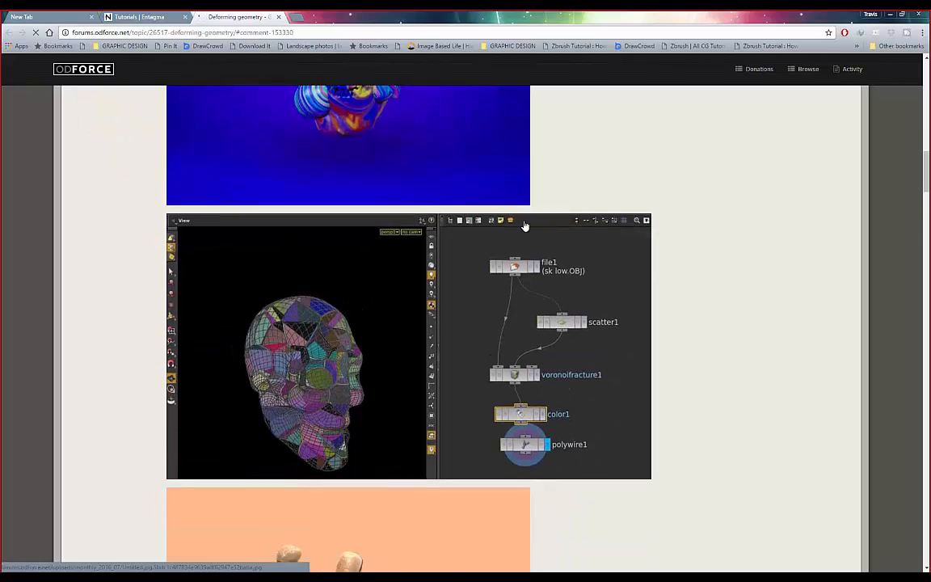
scroll(524, 226, "down", 3)
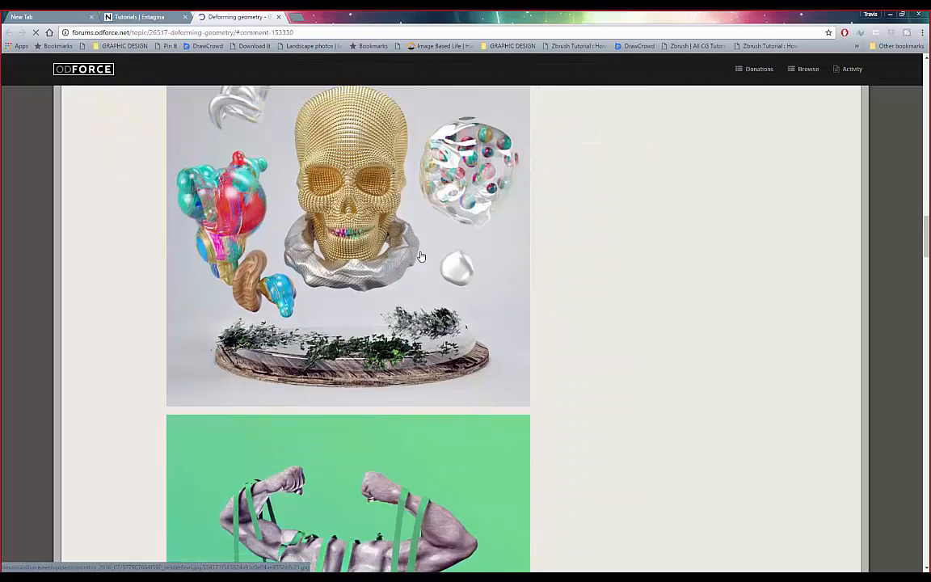
scroll(509, 273, "down", 6)
scroll(388, 250, "up", 3)
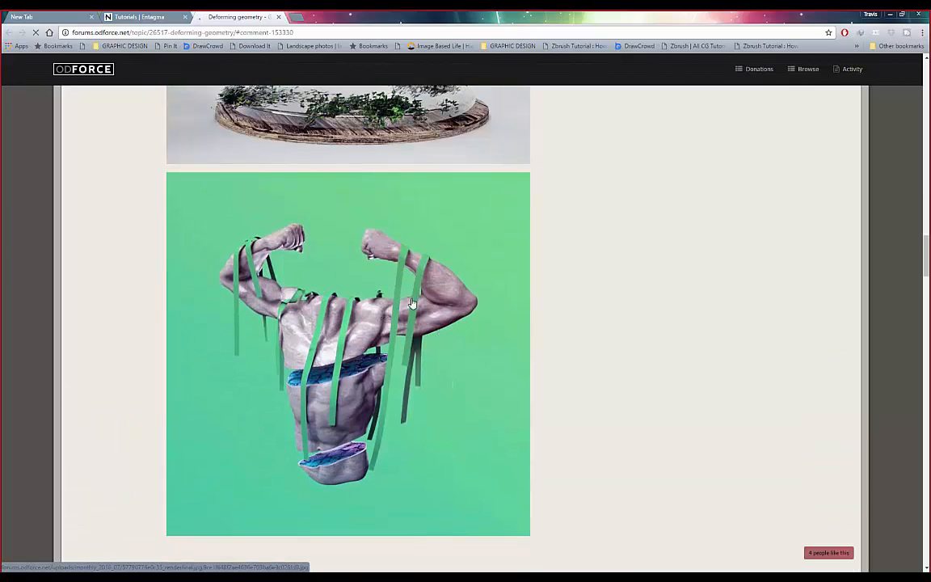
scroll(307, 307, "up", 3)
scroll(313, 235, "up", 1)
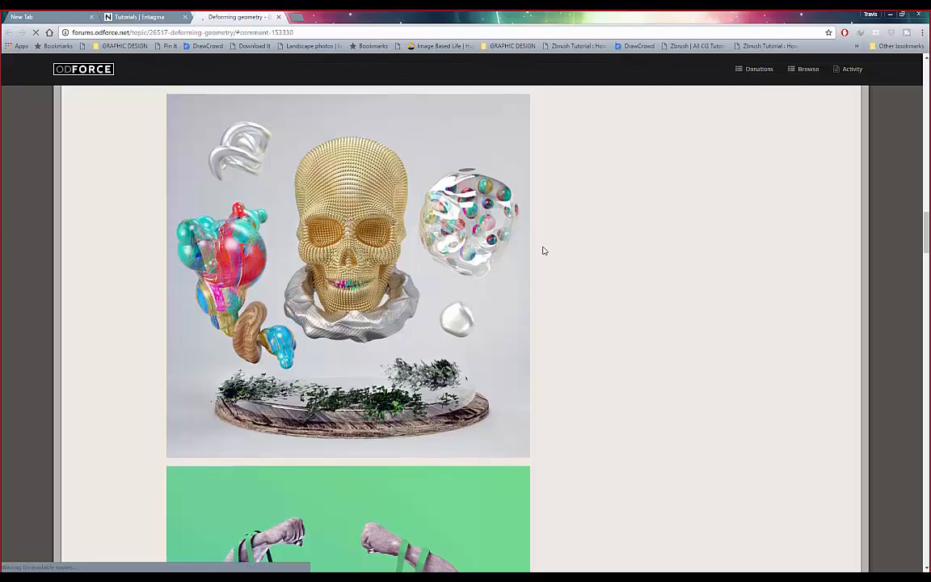
scroll(544, 250, "up", 3)
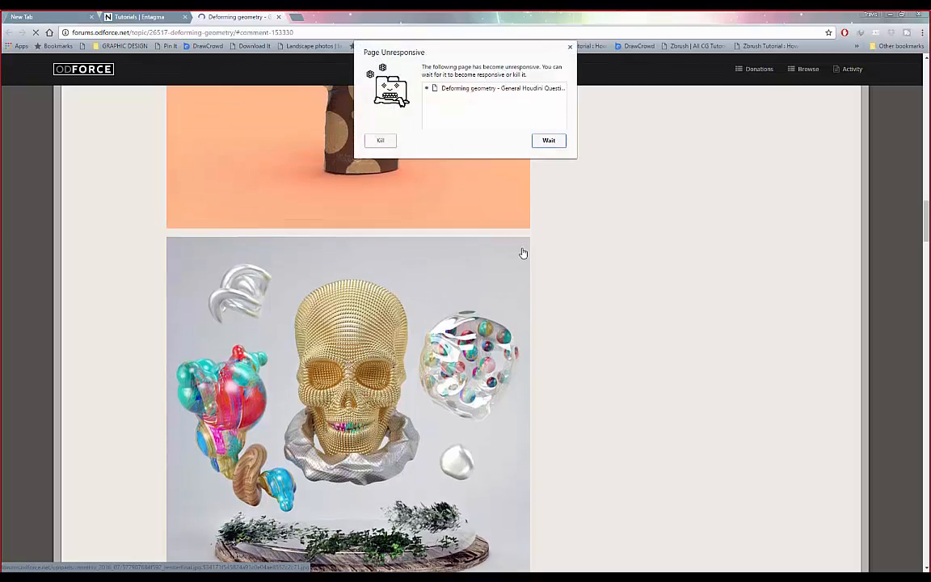
- Dismiss the warning again and scroll back up to the thread's opening post
left_click(570, 48)
scroll(433, 252, "up", 5)
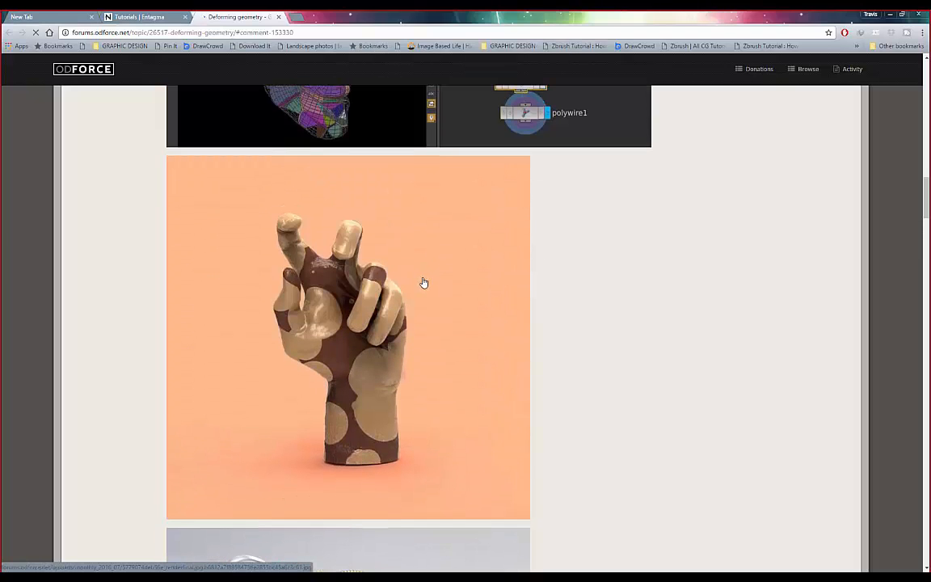
scroll(421, 291, "up", 6)
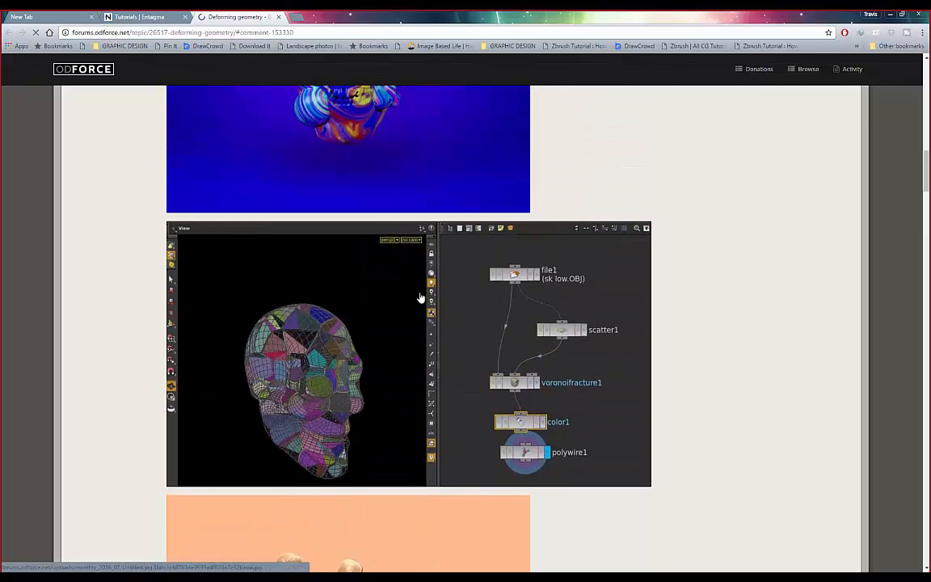
scroll(418, 303, "up", 6)
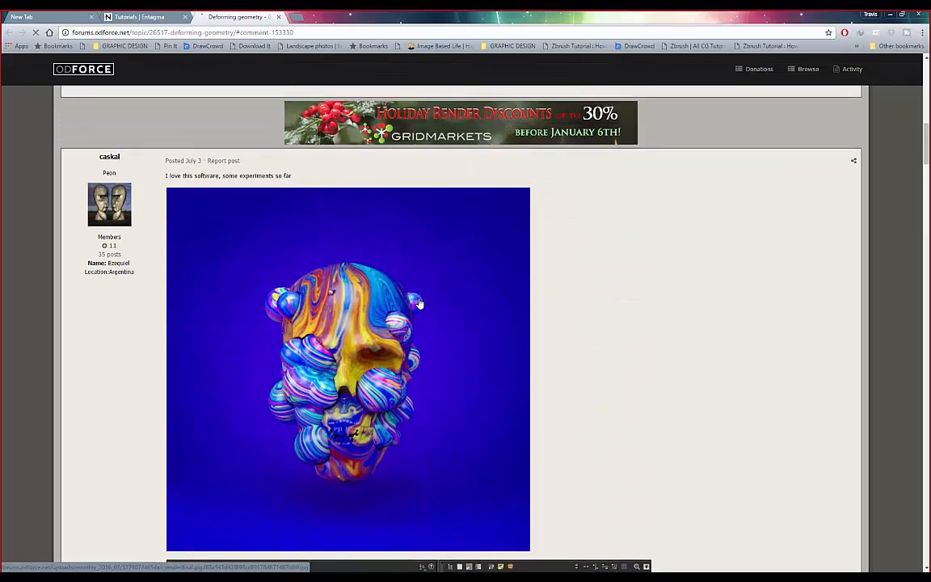
scroll(297, 296, "down", 1)
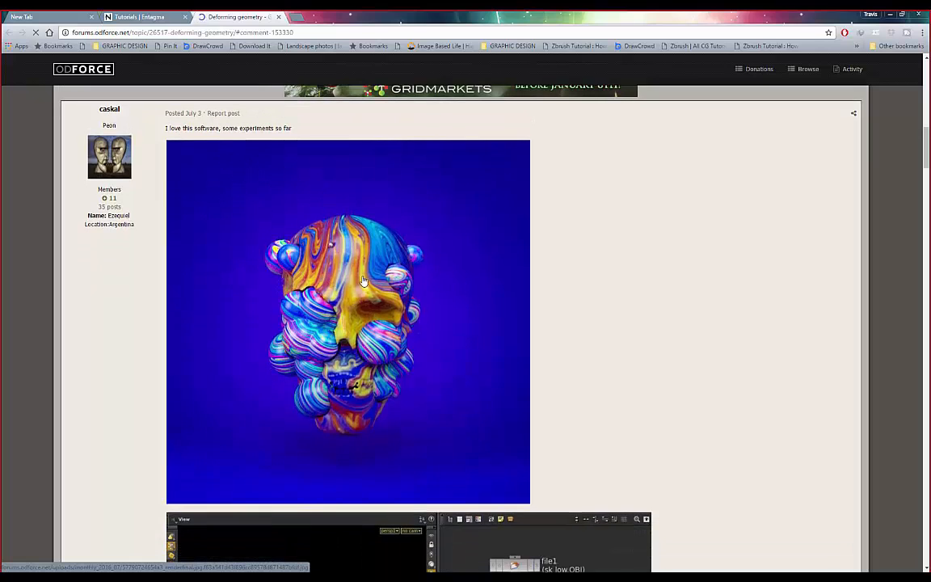
scroll(363, 281, "up", 15)
scroll(363, 280, "down", 3)
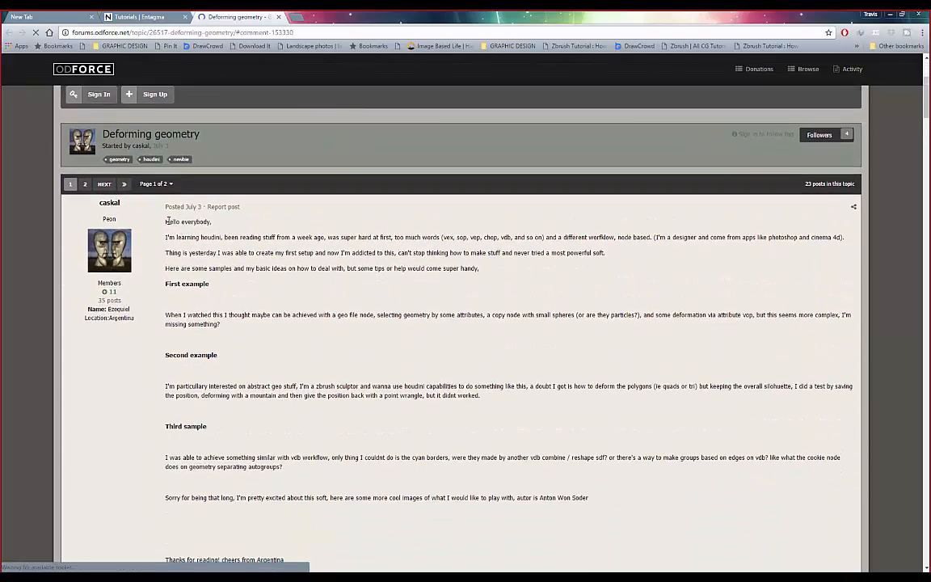
- Reload the Deforming geometry thread and dismiss the unresponsive-page warning that appears
left_click_drag(187, 221, 223, 236)
left_click(238, 235)
scroll(324, 271, "up", 1)
scroll(324, 270, "down", 4)
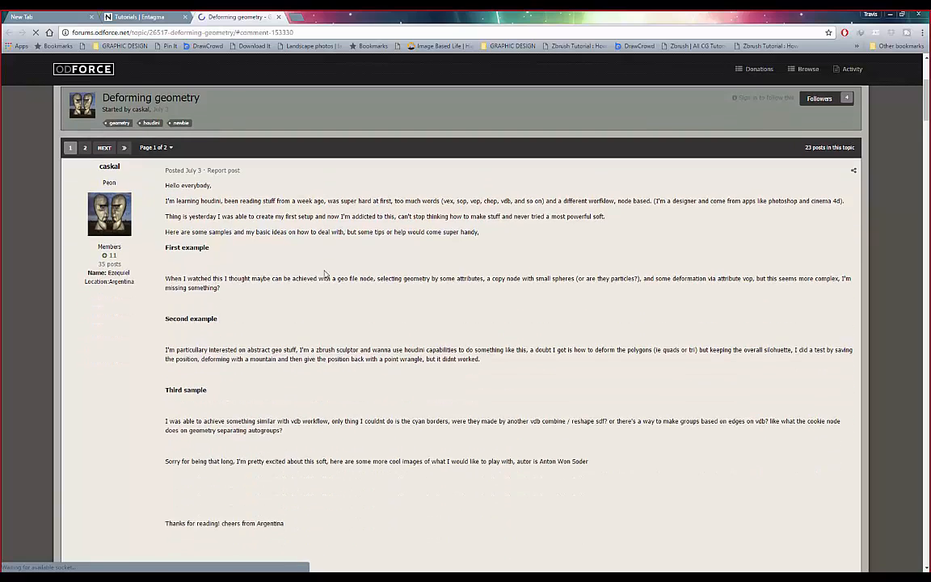
scroll(257, 389, "down", 2)
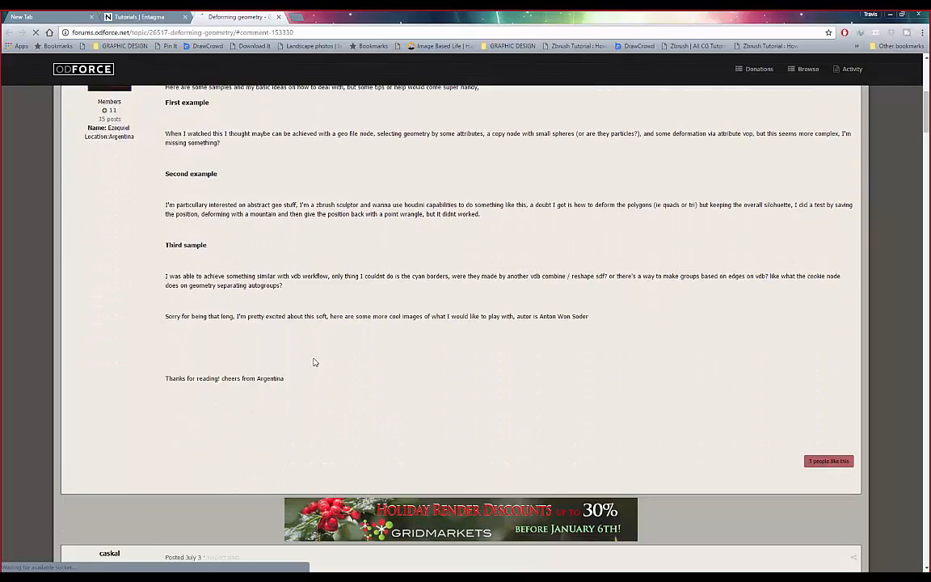
right_click(655, 166)
left_click(673, 189)
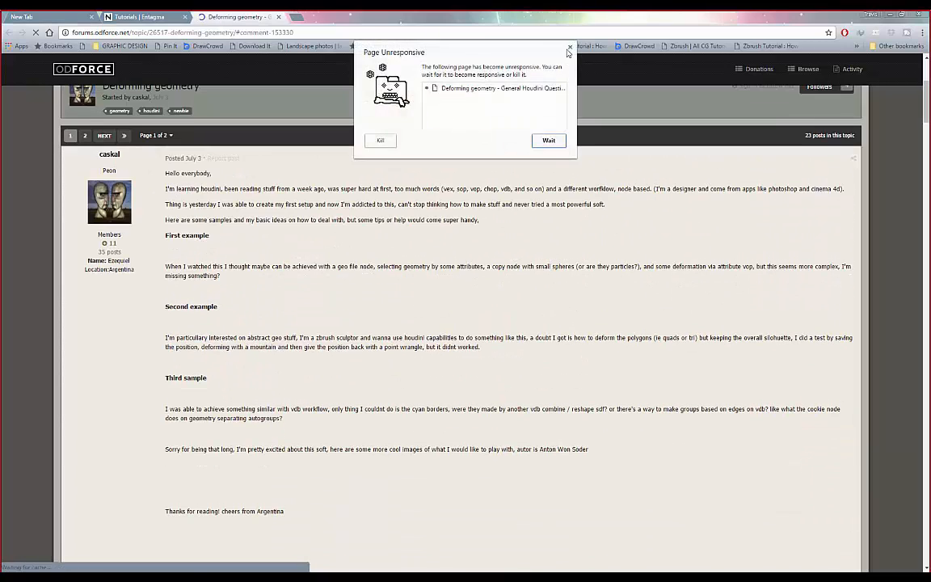
left_click_drag(413, 51, 353, 75)
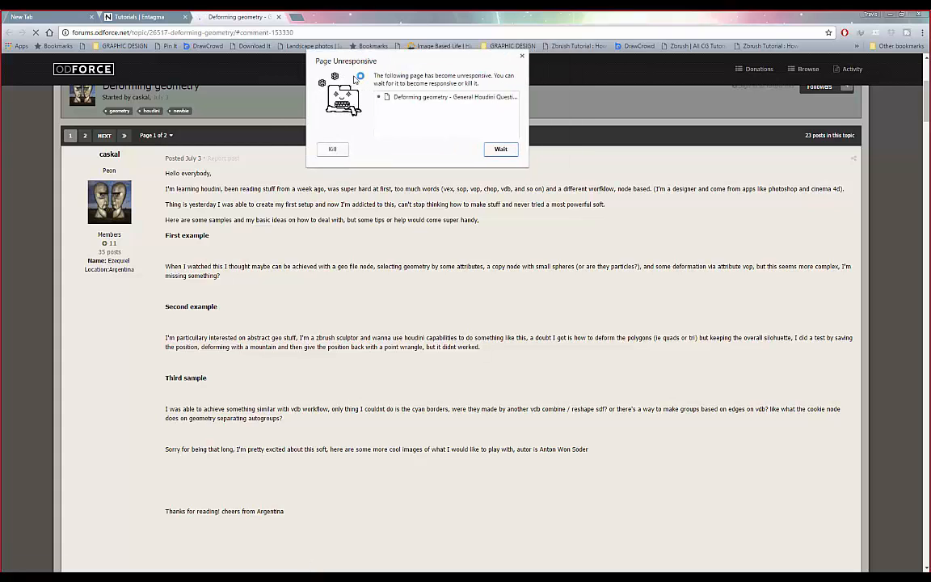
left_click(521, 55)
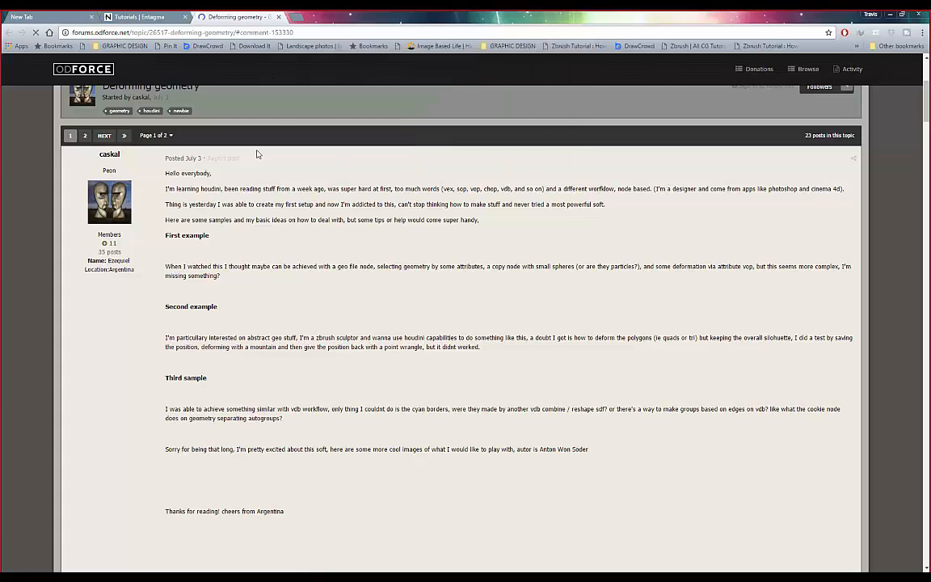
- Scroll past the green torso image to the replies sharing the misc_procgen.hipnc file
scroll(310, 237, "down", 1)
scroll(442, 447, "down", 1)
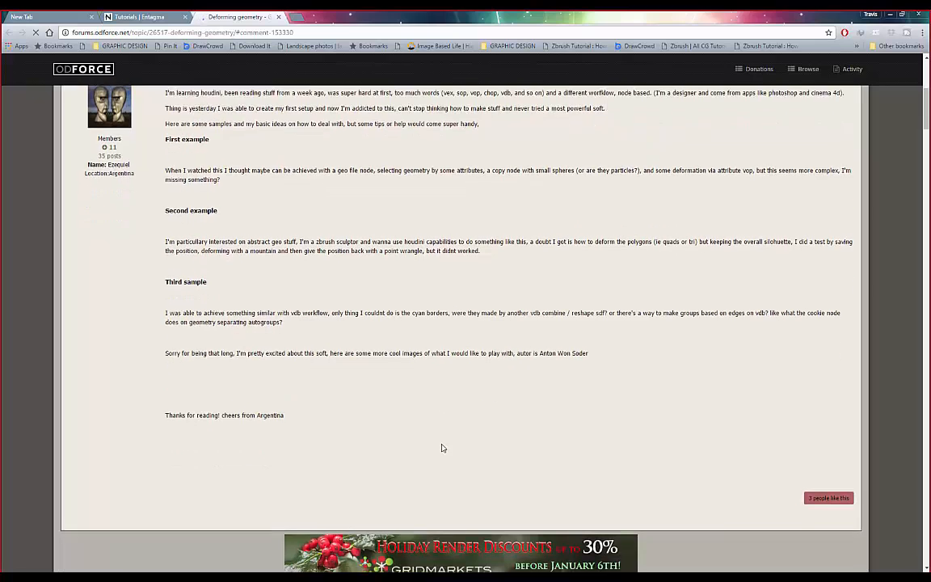
scroll(257, 267, "down", 15)
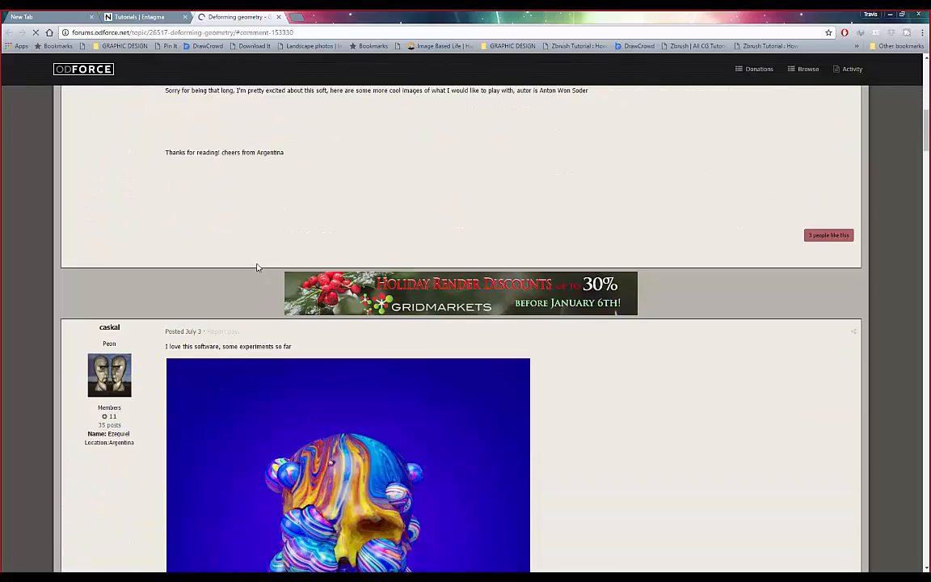
scroll(547, 242, "down", 5)
scroll(559, 255, "down", 12)
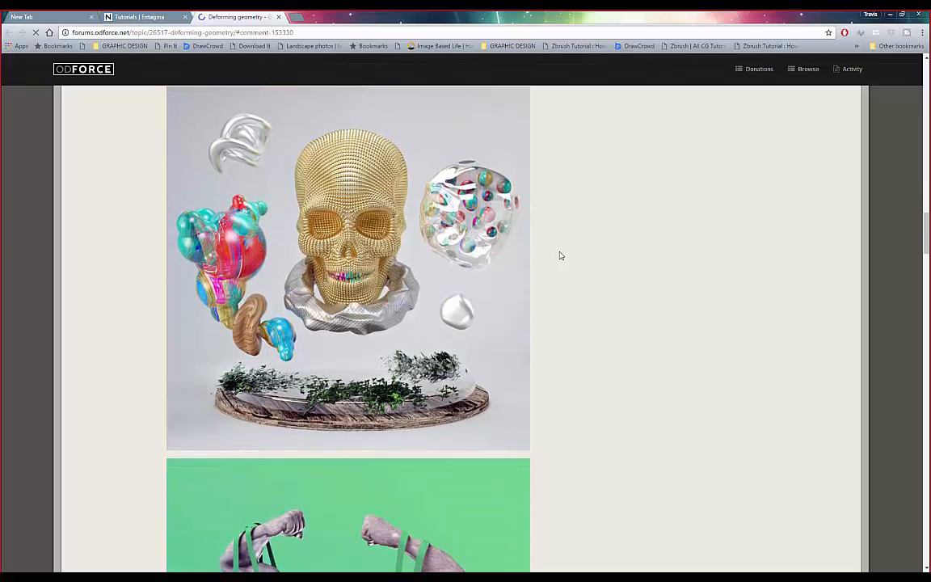
scroll(559, 255, "down", 8)
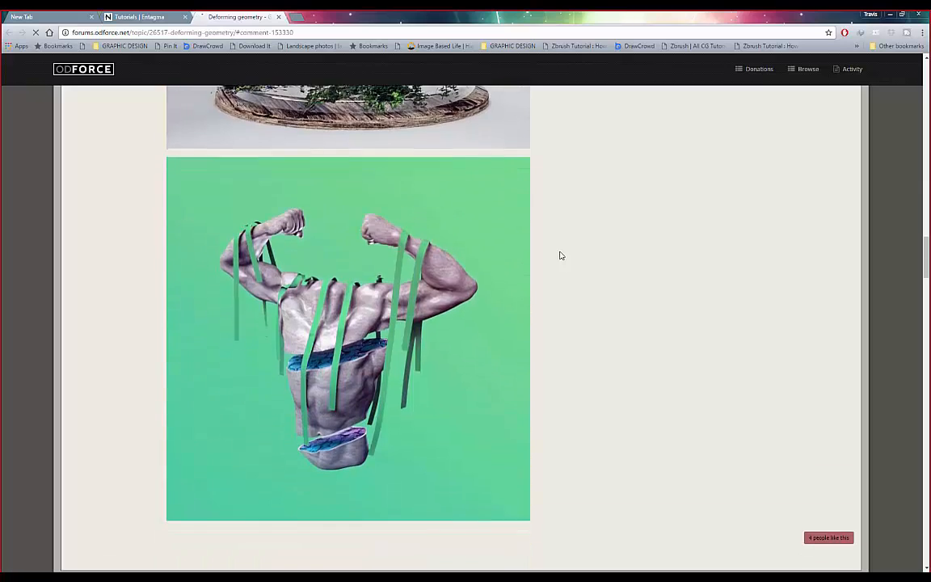
scroll(559, 255, "down", 2)
scroll(559, 255, "up", 5)
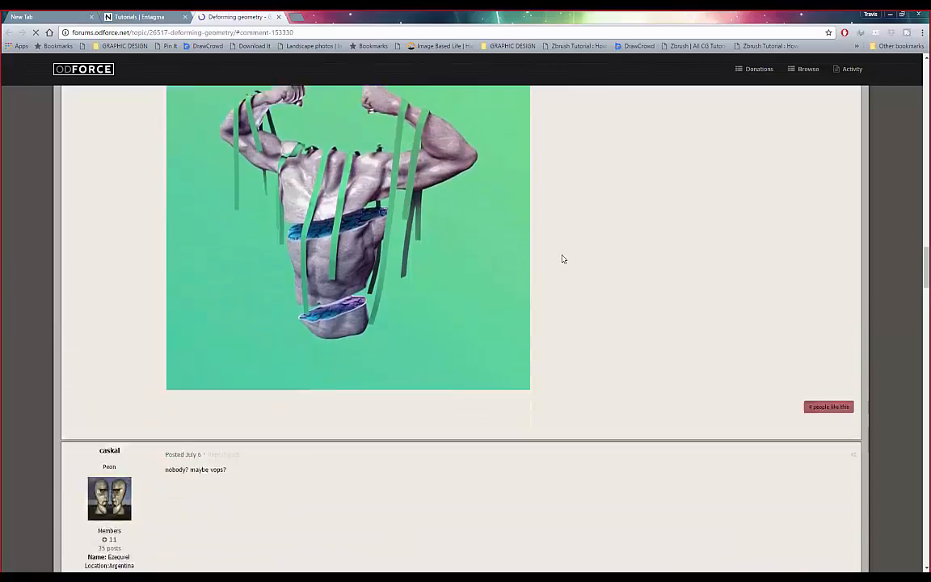
scroll(561, 256, "down", 4)
scroll(561, 260, "down", 12)
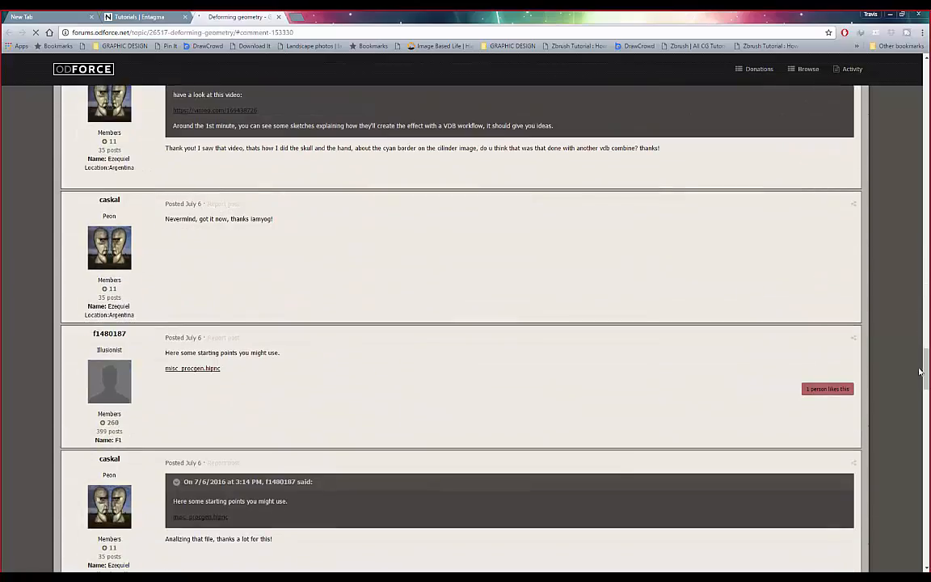
- Choose Wait on the unresponsive-page warning and scroll back up to the orange hand render
scroll(925, 396, "down", 1)
left_click_drag(926, 396, 907, 481)
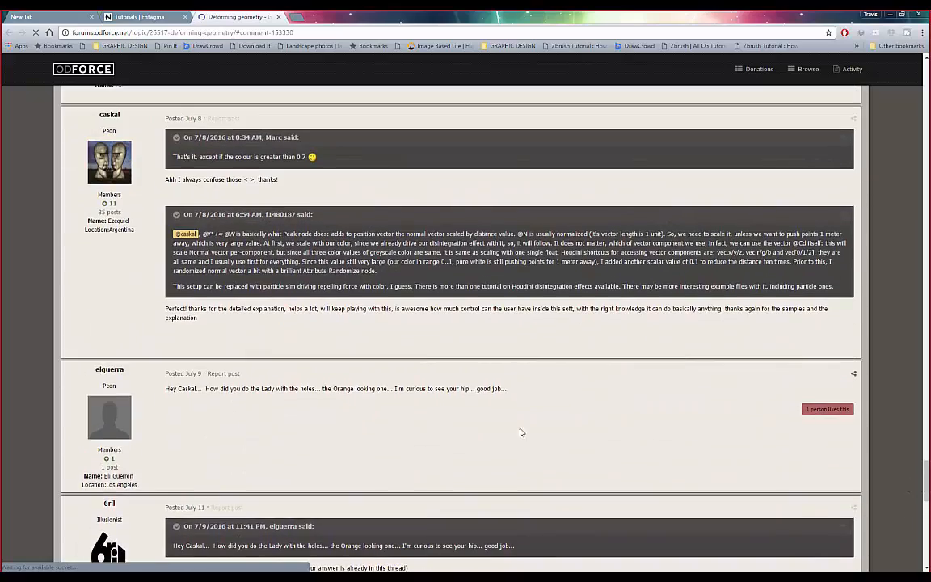
scroll(343, 443, "up", 15)
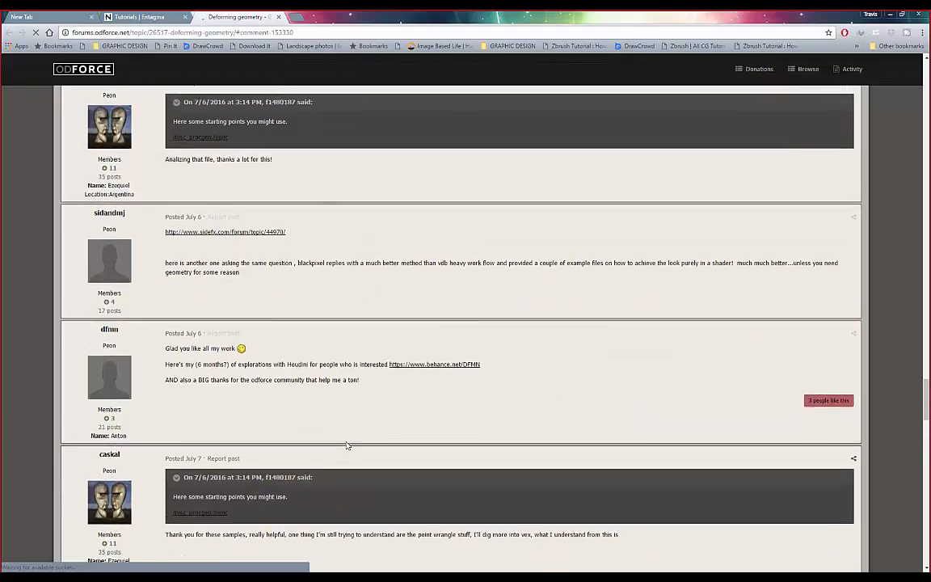
scroll(214, 196, "up", 8)
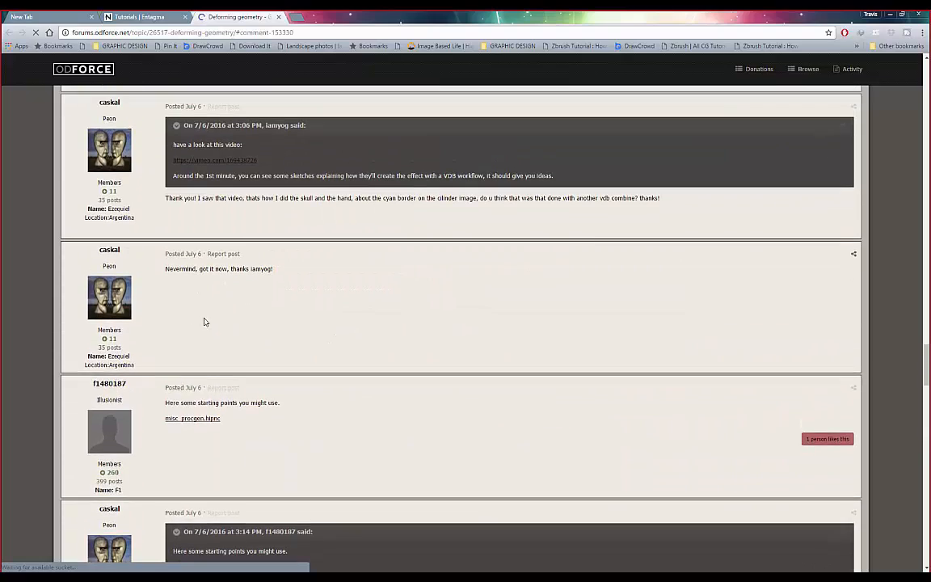
scroll(374, 348, "up", 10)
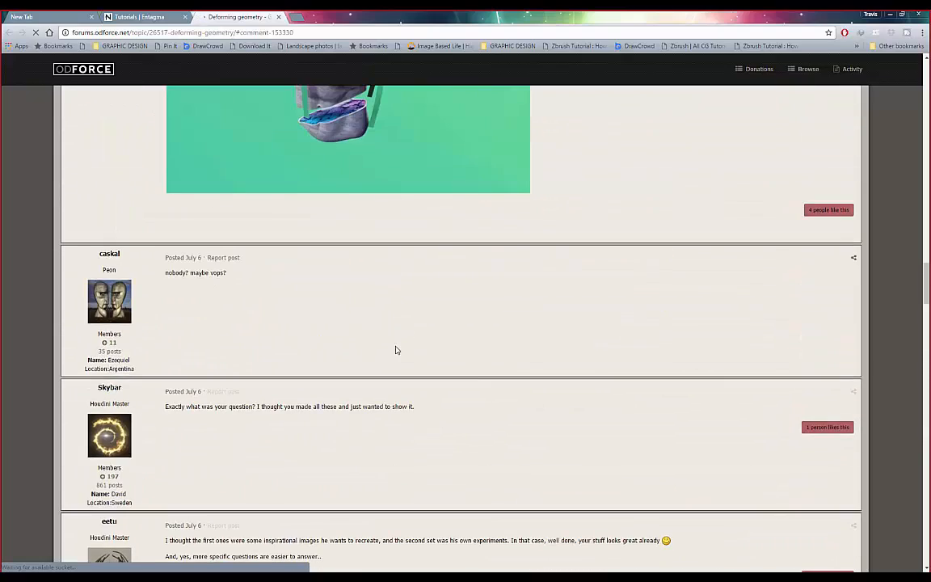
scroll(396, 349, "up", 1)
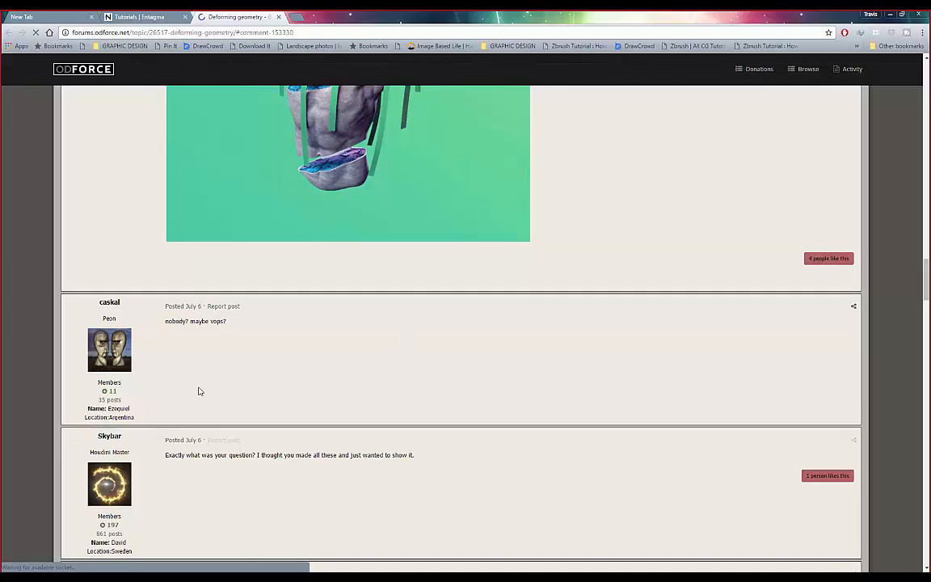
scroll(217, 487, "down", 1)
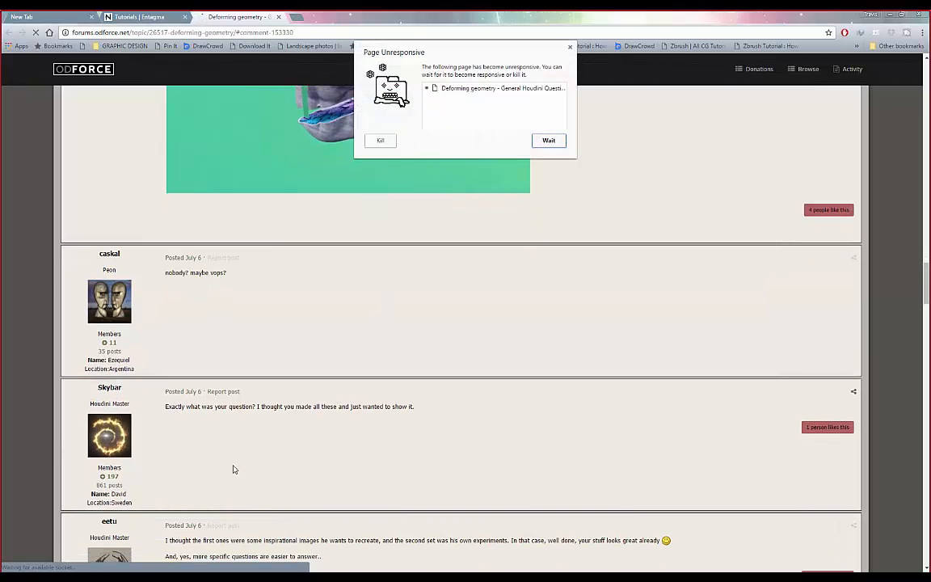
left_click(569, 47)
scroll(311, 236, "up", 5)
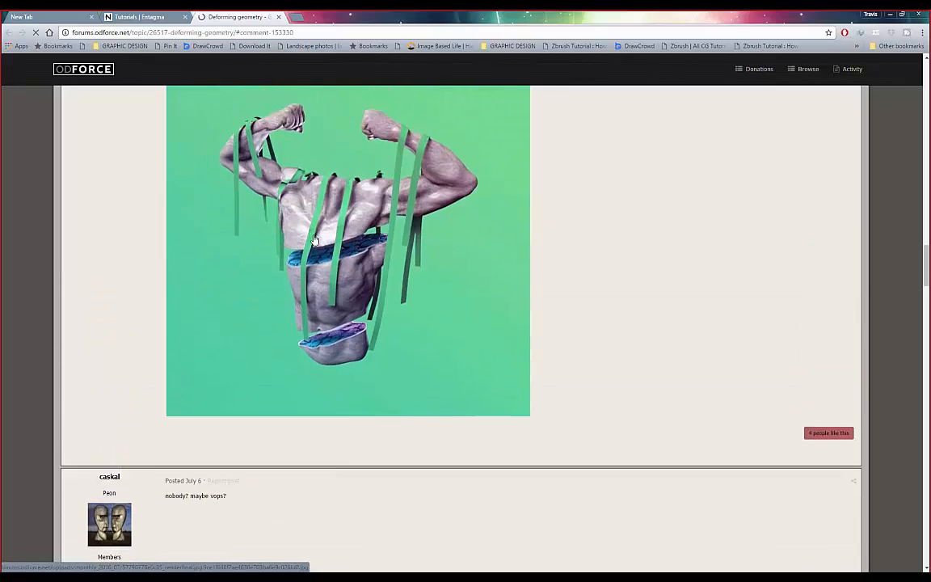
scroll(309, 236, "down", 5)
scroll(311, 328, "up", 9)
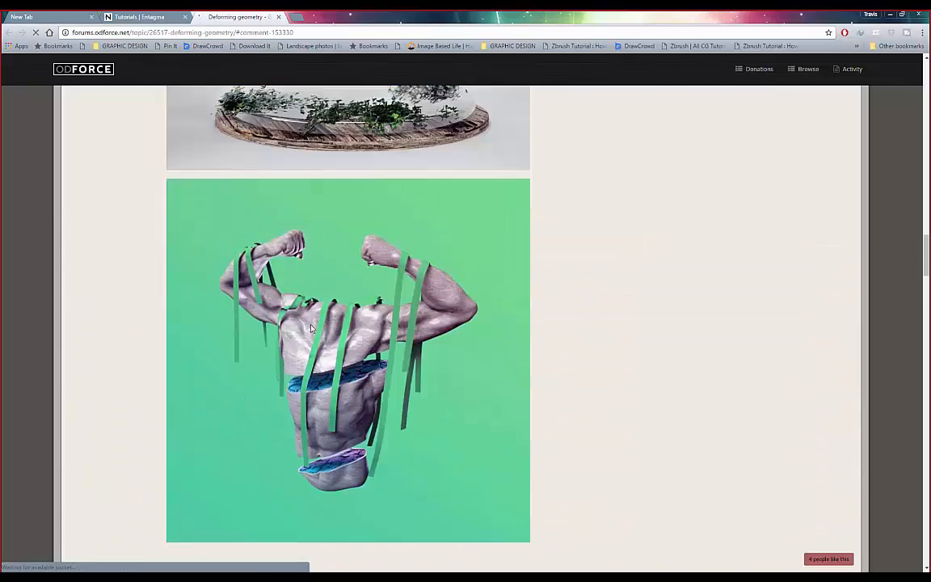
scroll(311, 328, "down", 6)
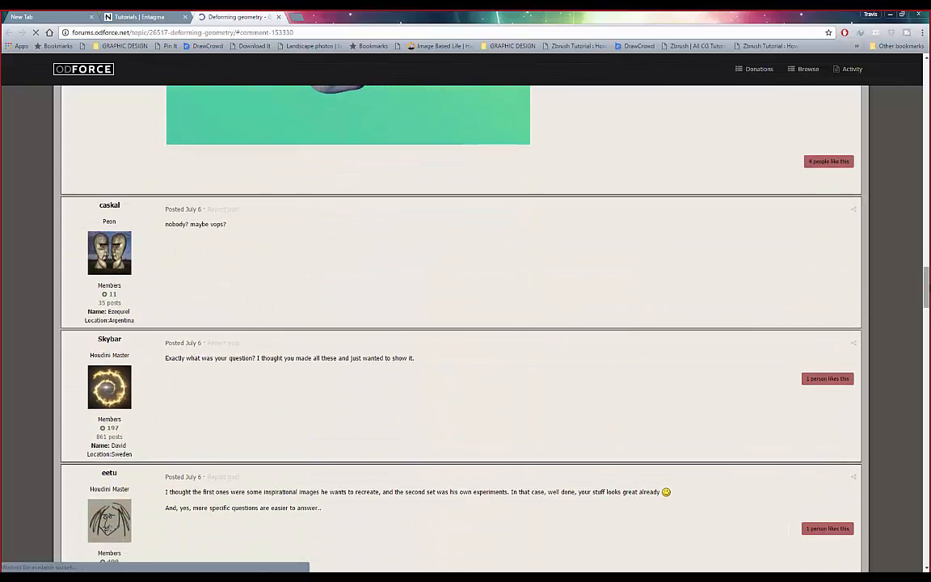
left_click_drag(927, 271, 925, 209)
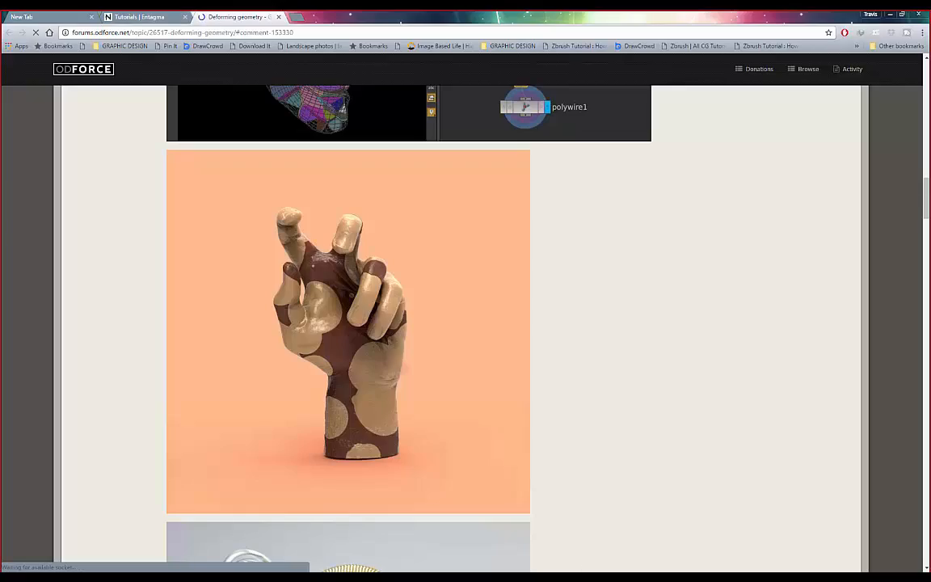
mouse_move(565, 577)
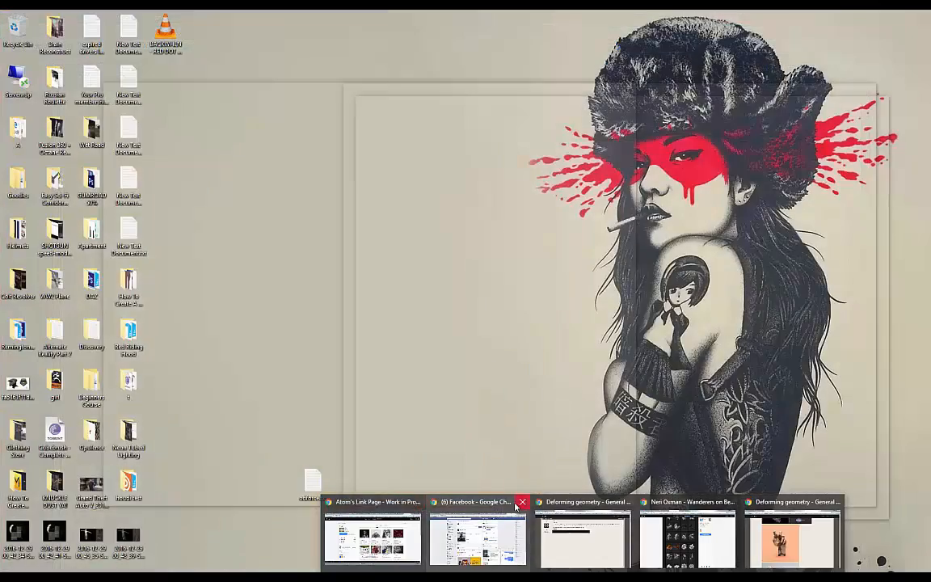
- Close the Behance, Facebook and Deforming geometry Chrome windows, then relaunch Google Chrome from Start
left_click(416, 502)
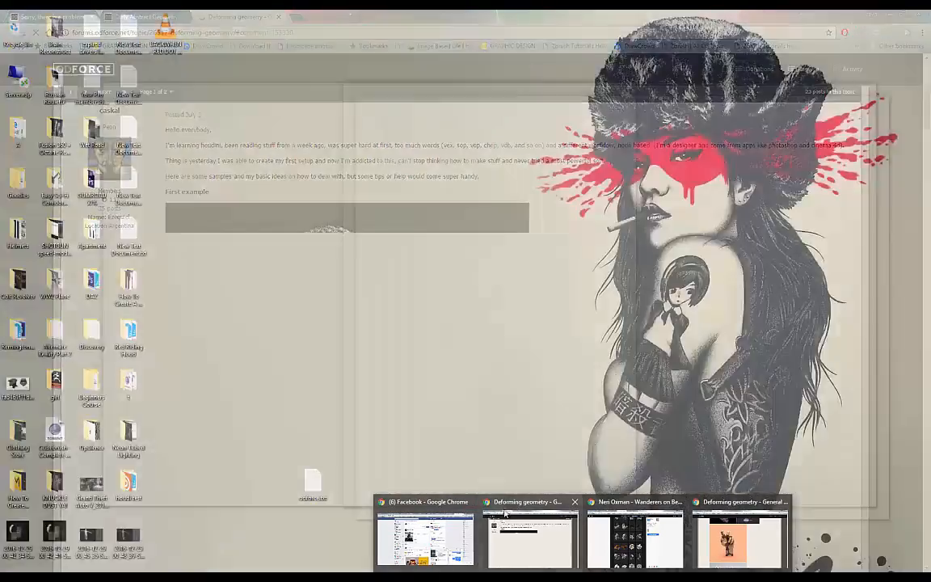
left_click(469, 501)
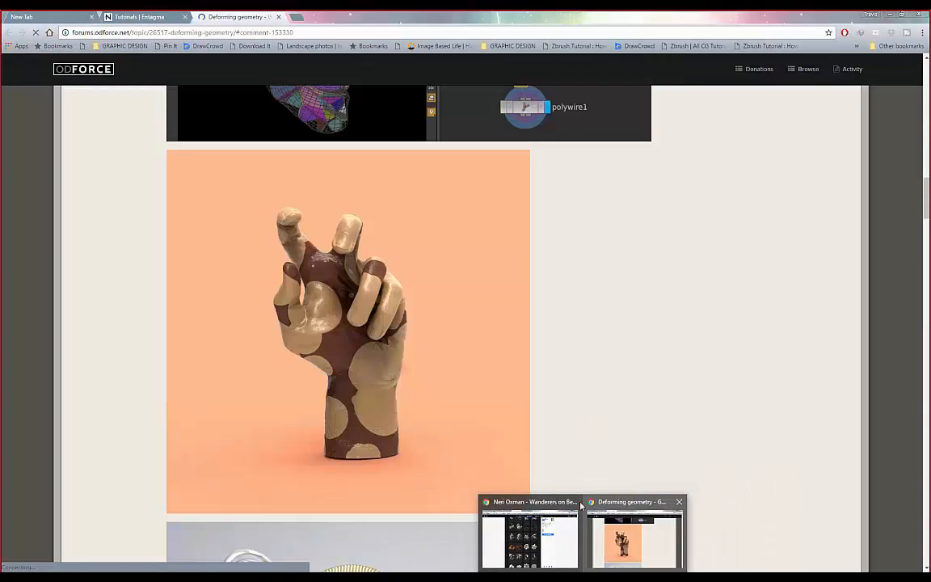
left_click(574, 501)
left_click(624, 501)
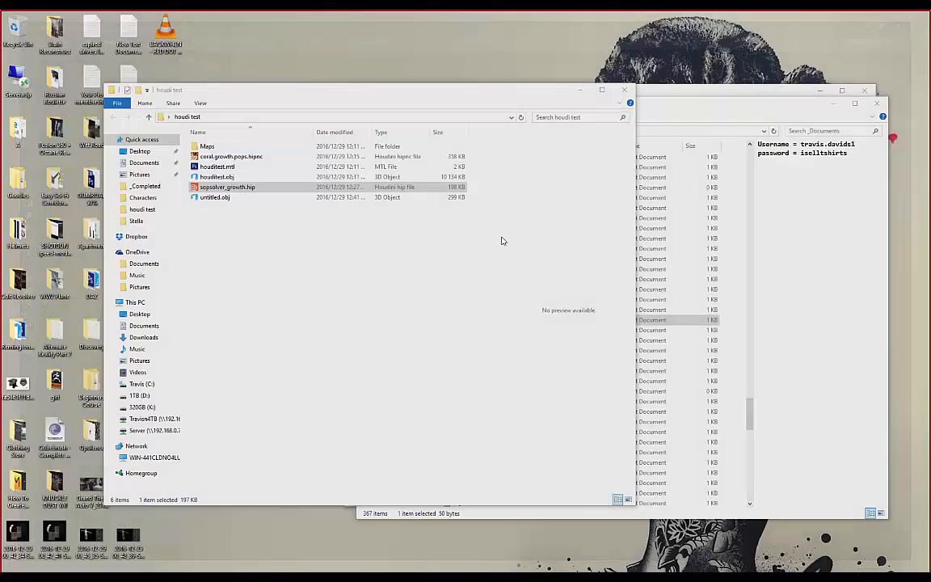
key("super")
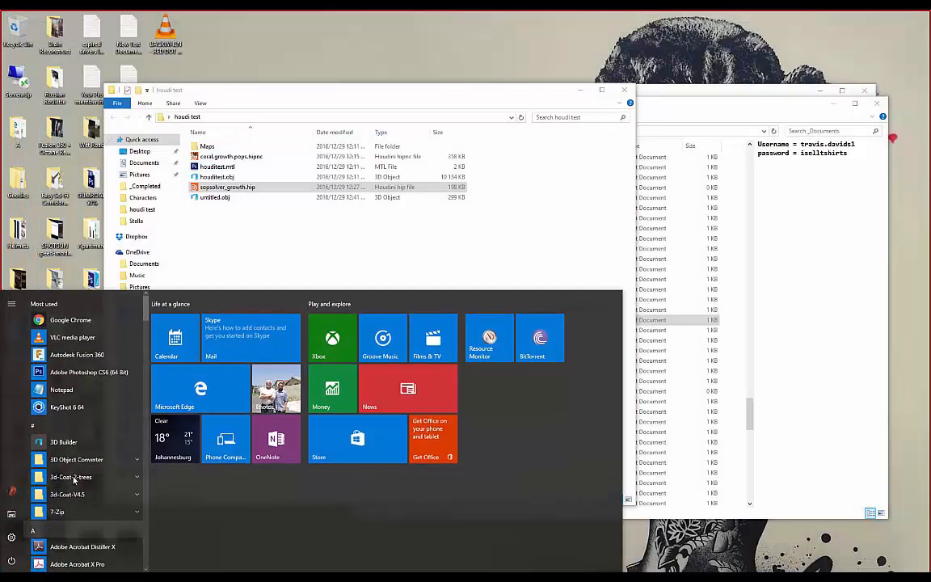
left_click(76, 321)
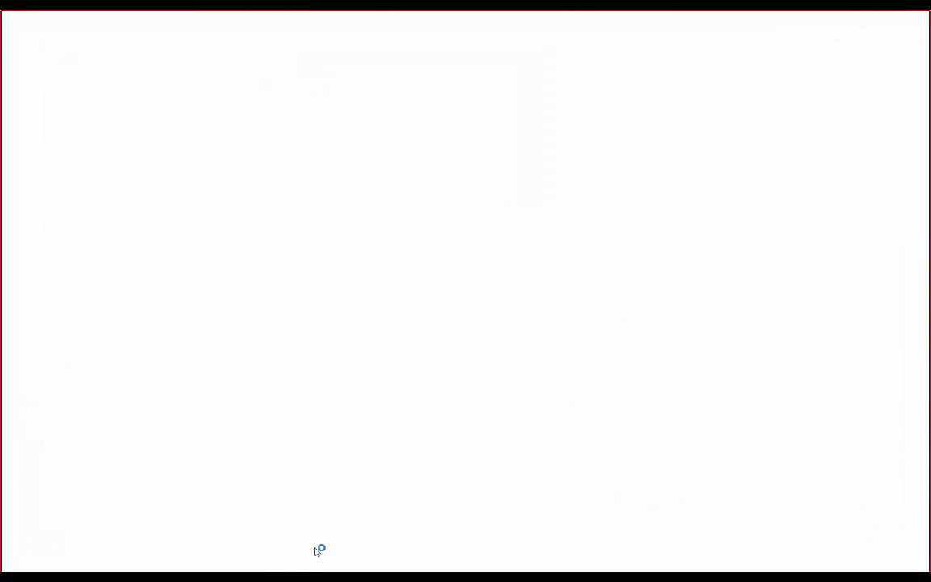
left_click(224, 31)
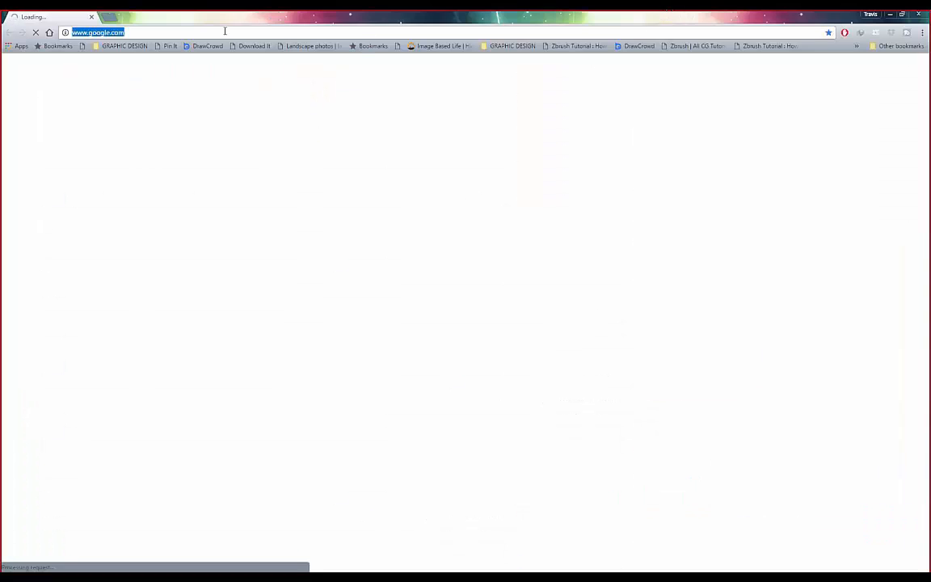
type("www.entagma.com")
key("Return")
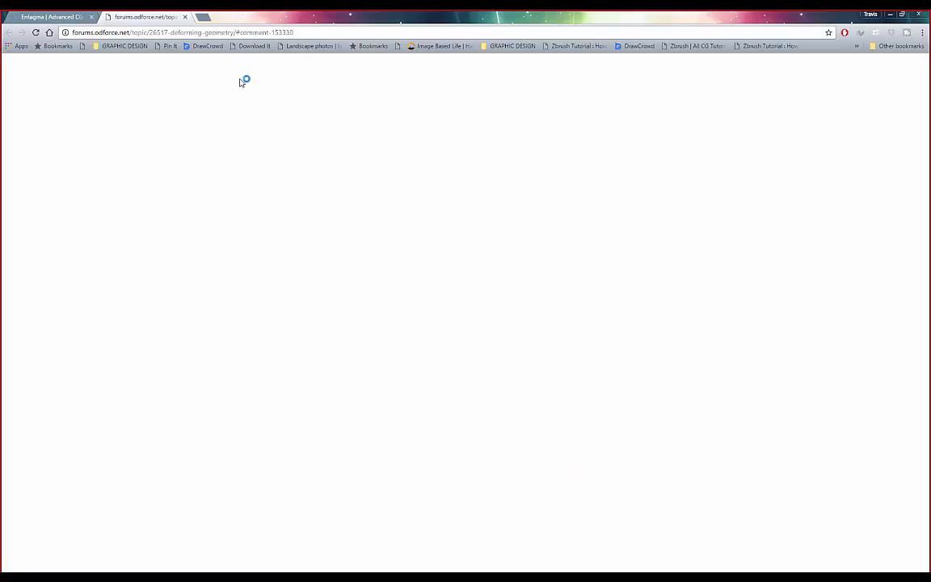
left_click(50, 17)
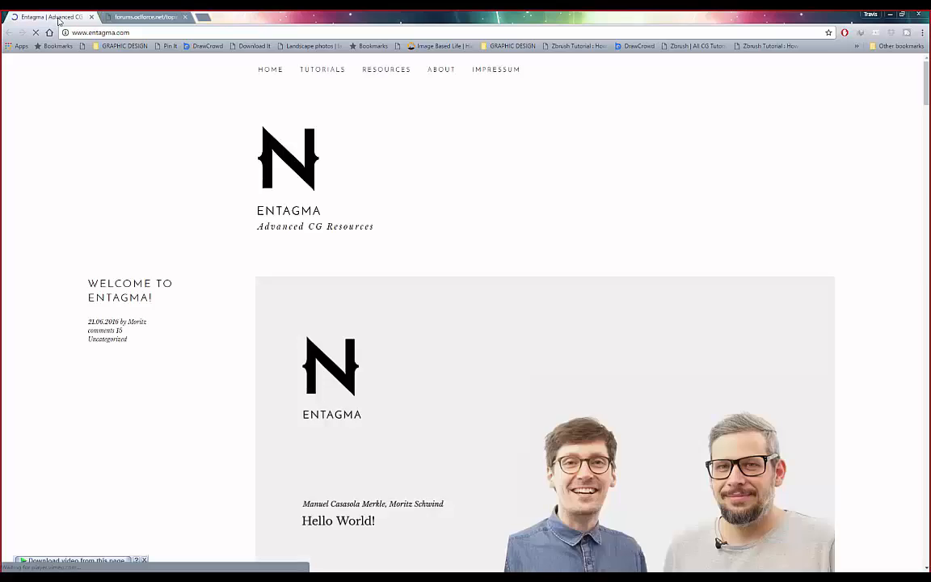
- Reload the stalled odforce Deforming geometry thread in the second tab
left_click(122, 19)
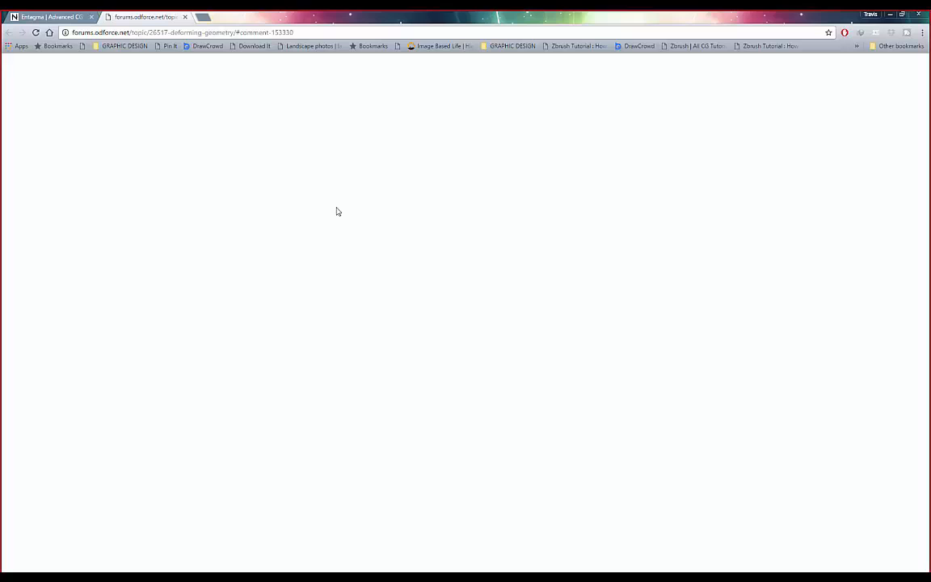
left_click(331, 33)
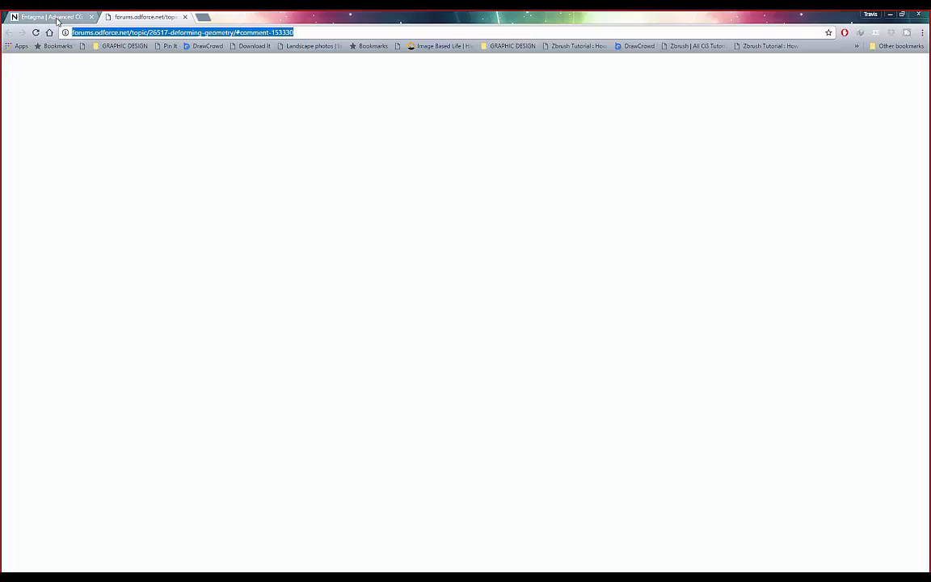
key("Return")
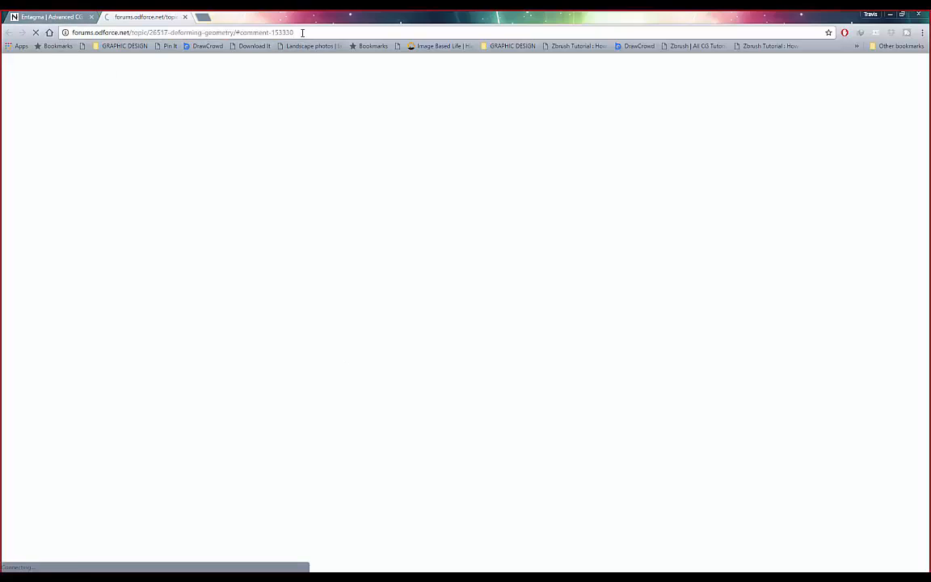
left_click(57, 17)
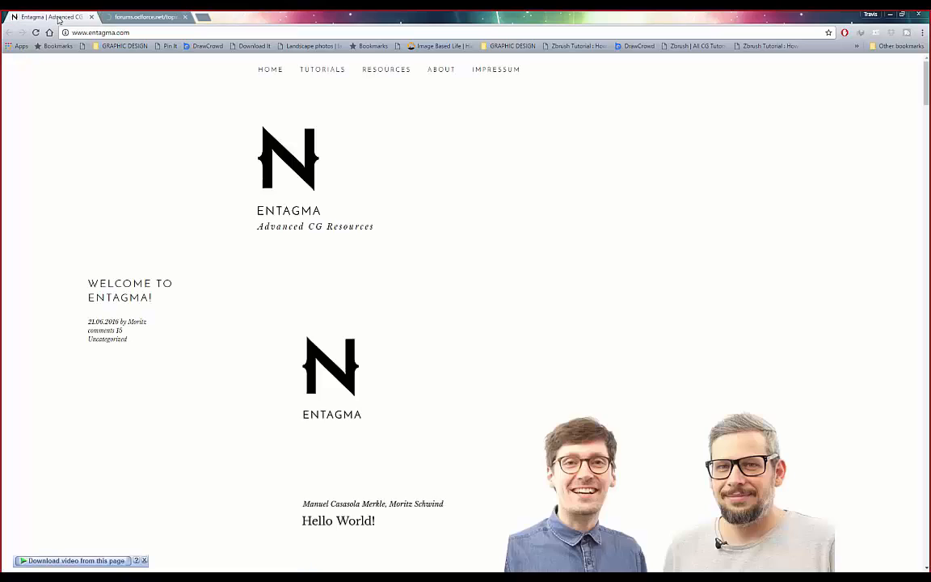
left_click(144, 20)
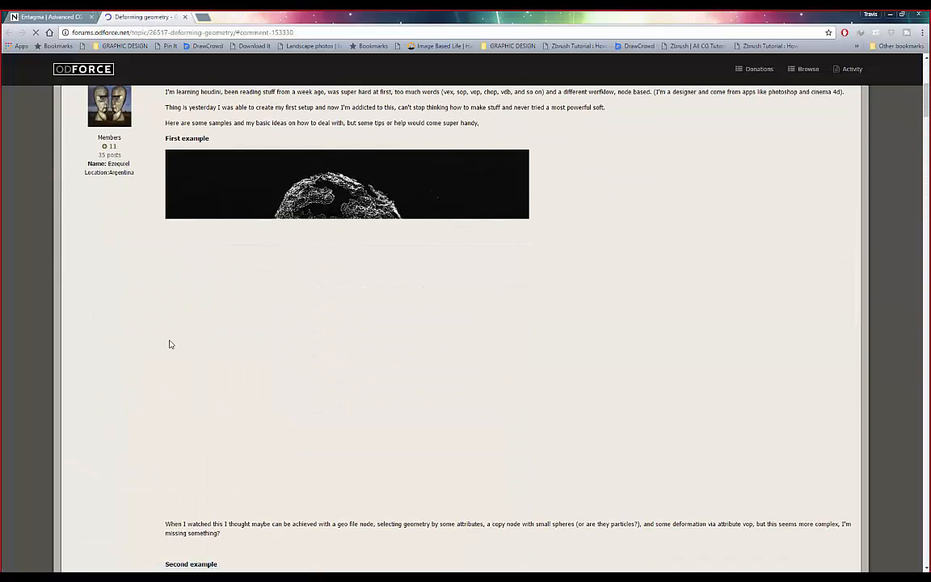
- Read down the Deforming geometry thread's images and replies to the final orange_lady.hipnc post
scroll(196, 345, "down", 5)
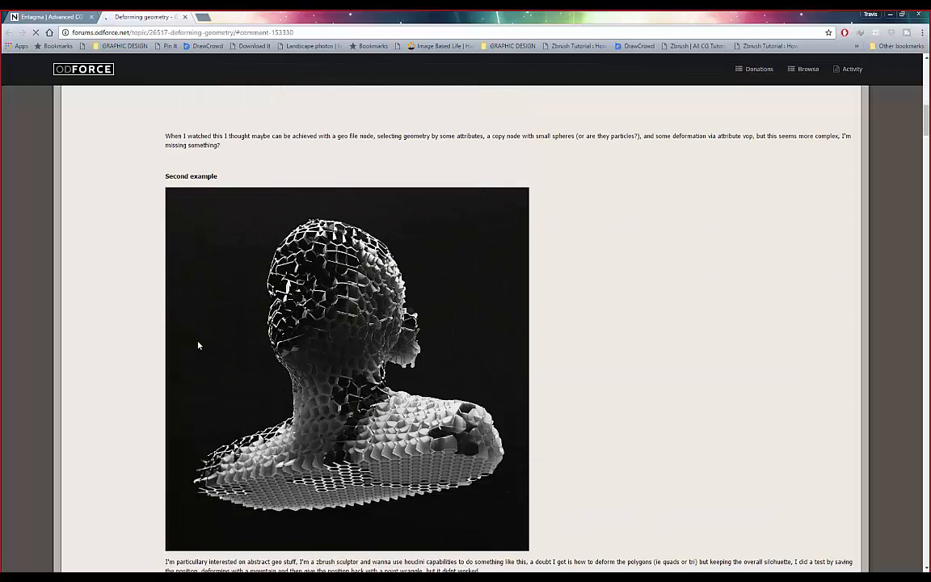
scroll(157, 353, "down", 2)
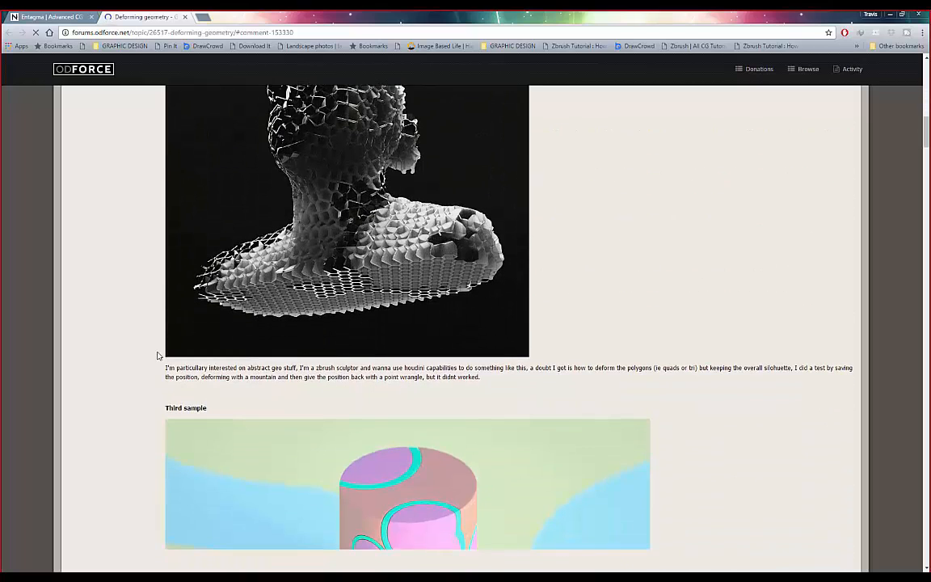
scroll(158, 355, "up", 10)
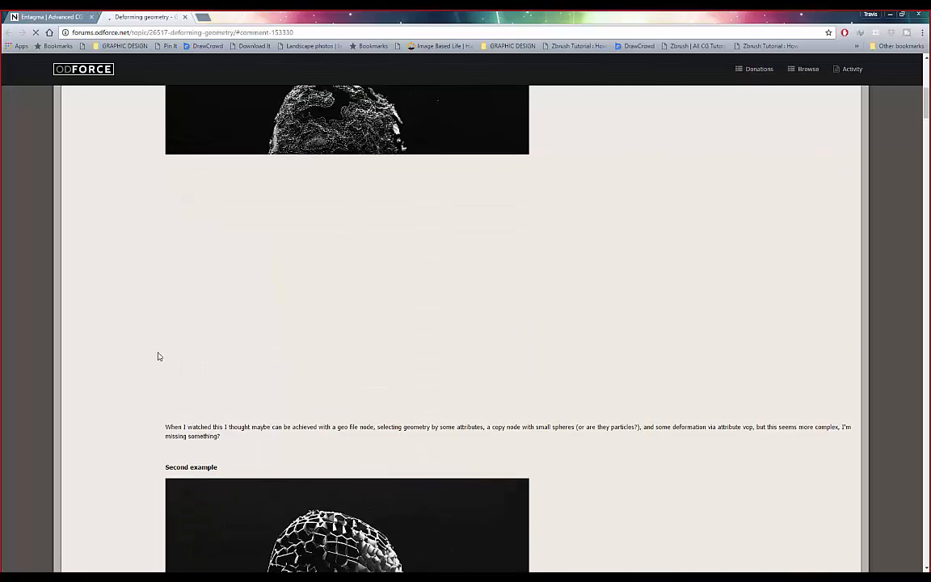
scroll(157, 355, "down", 5)
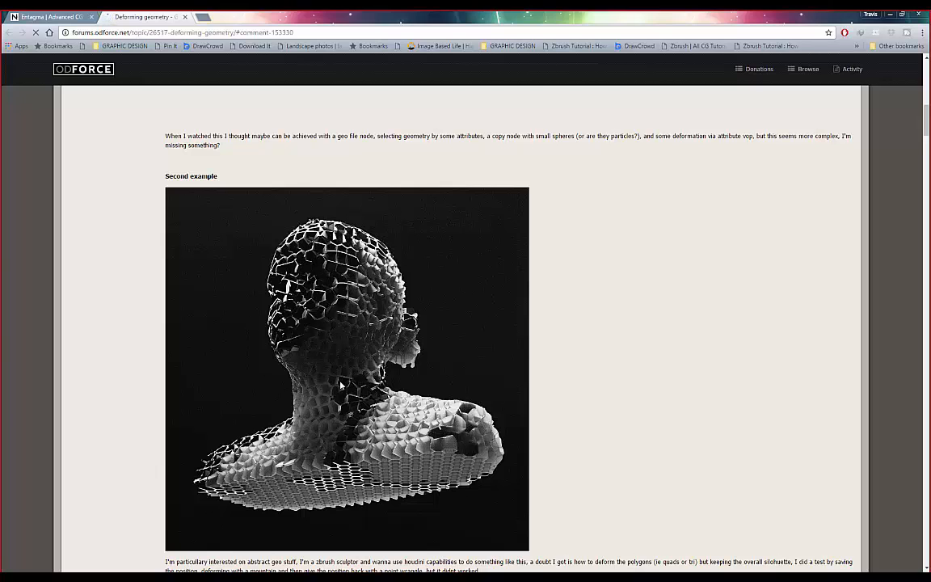
scroll(340, 386, "down", 3)
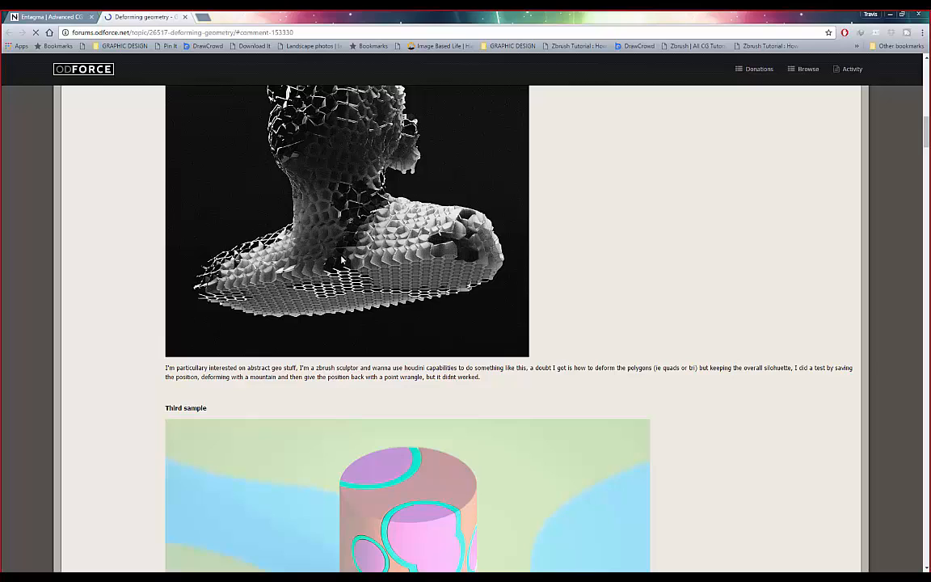
scroll(291, 247, "down", 10)
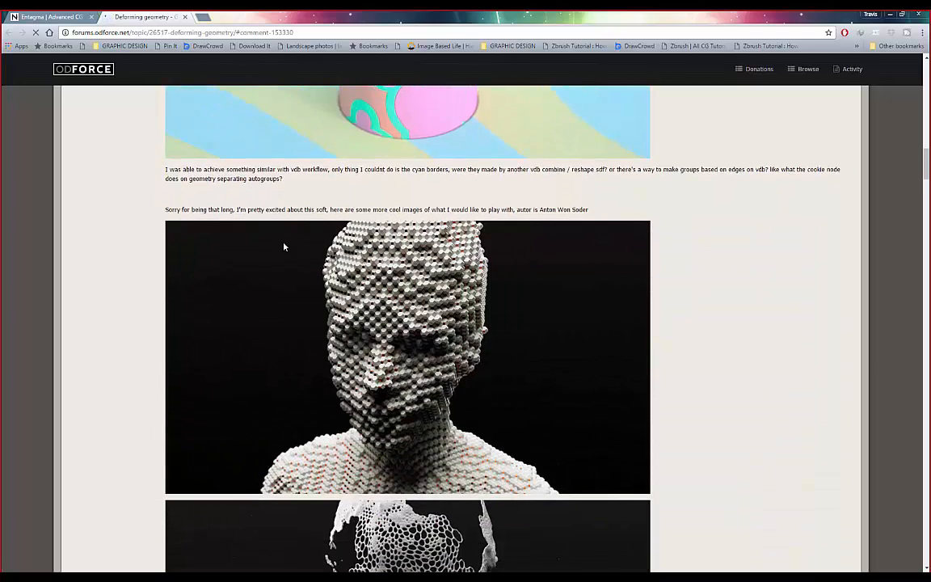
scroll(283, 246, "down", 3)
scroll(283, 246, "down", 2)
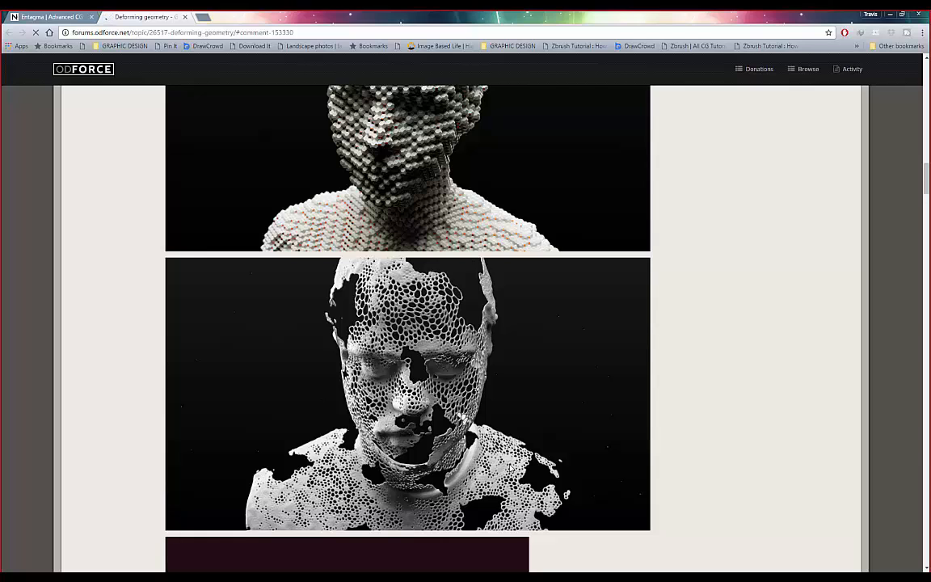
scroll(447, 379, "down", 6)
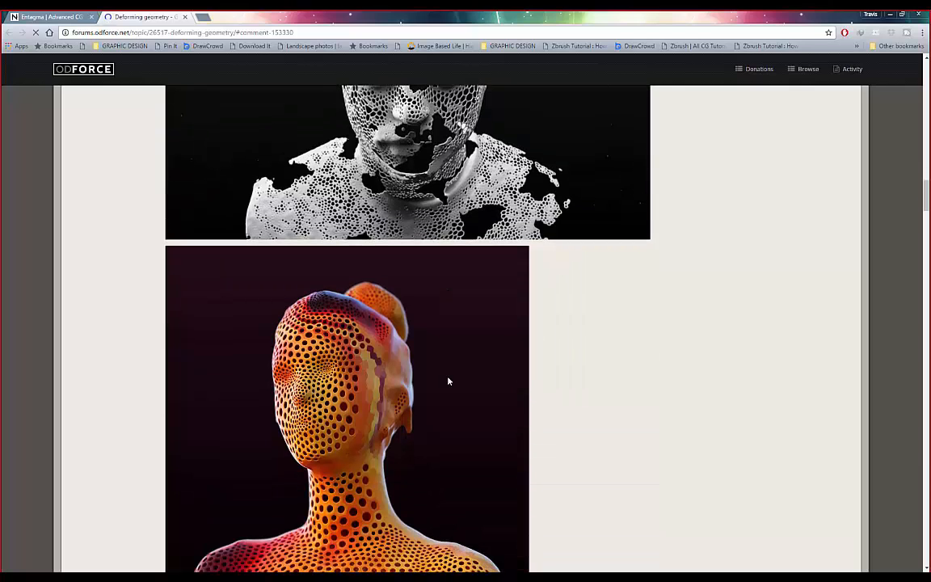
scroll(446, 380, "up", 3)
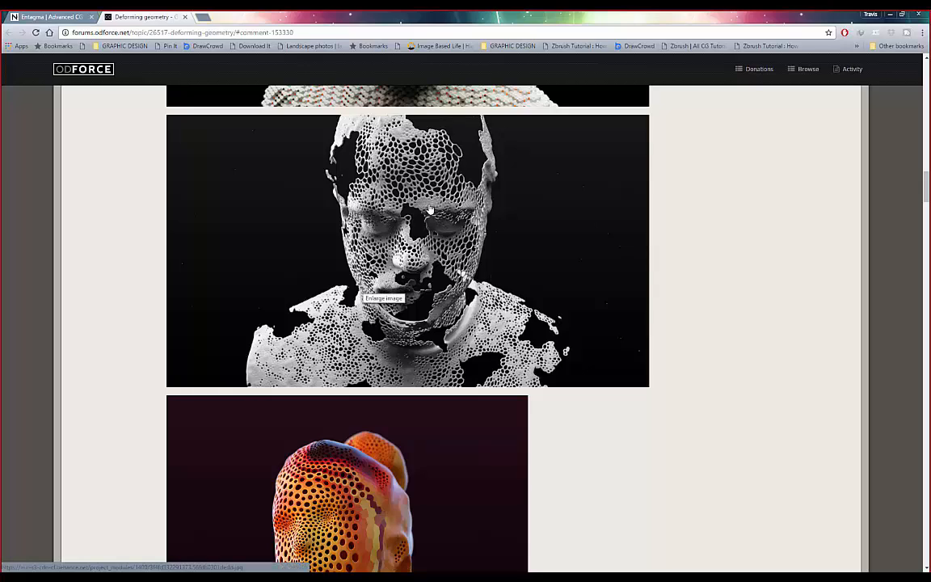
scroll(360, 269, "down", 4)
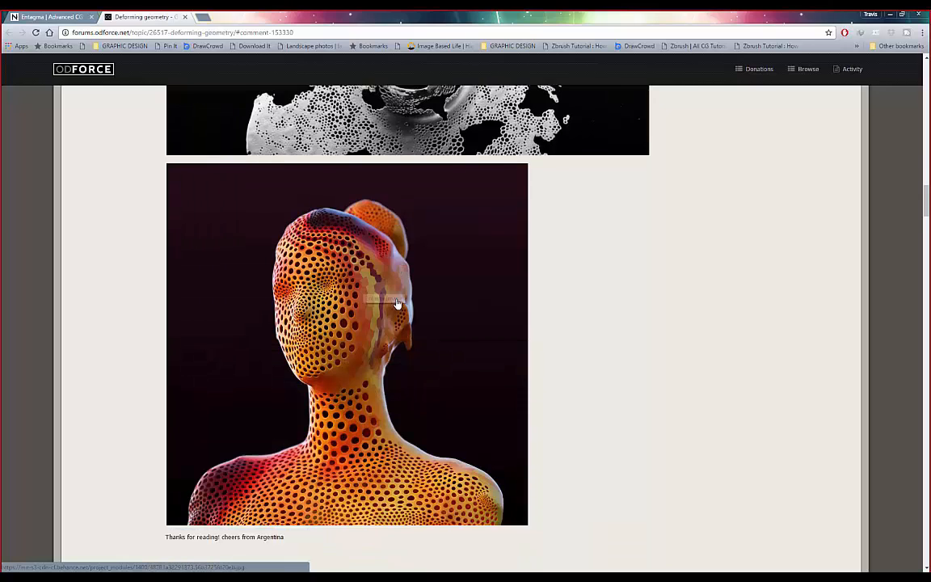
scroll(572, 252, "down", 3)
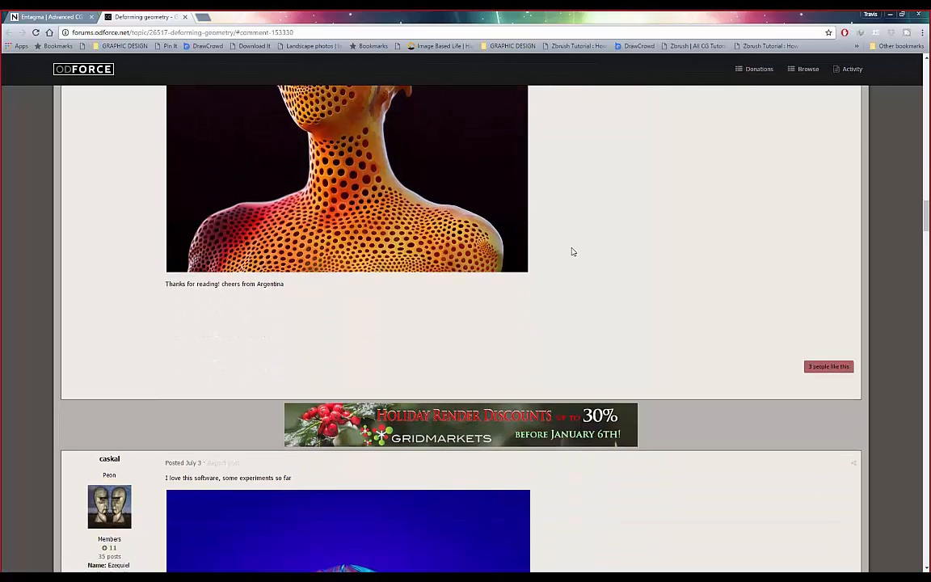
scroll(571, 262, "down", 3)
scroll(563, 291, "up", 12)
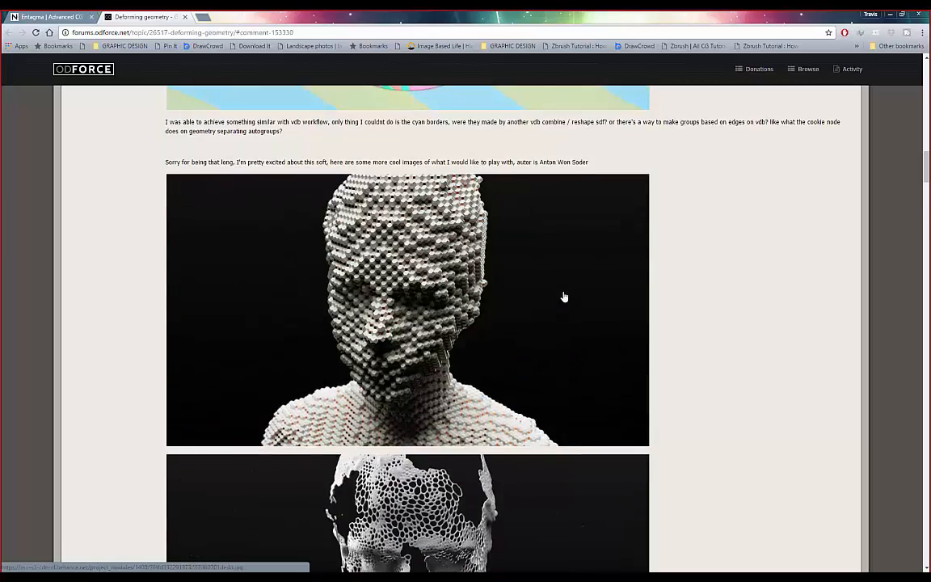
scroll(561, 298, "down", 15)
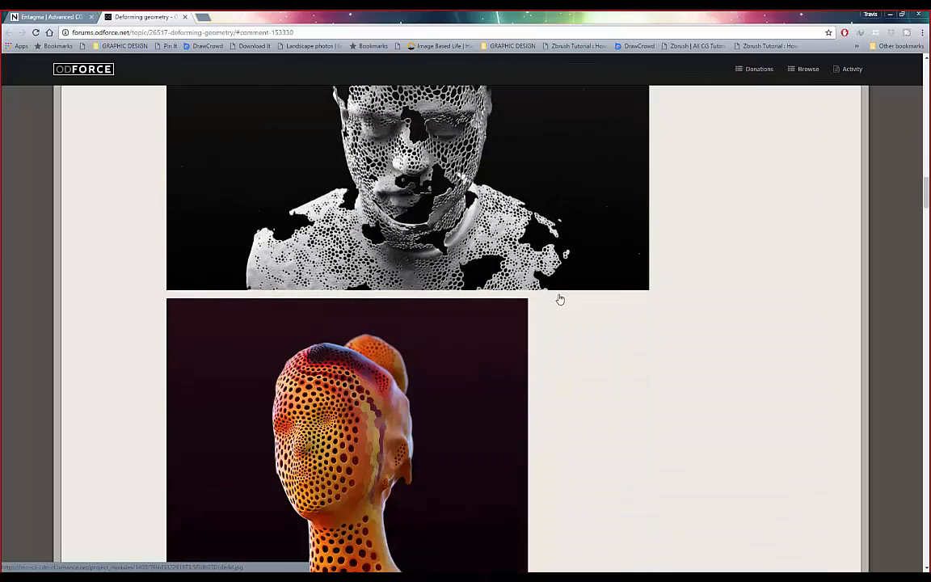
scroll(559, 298, "down", 10)
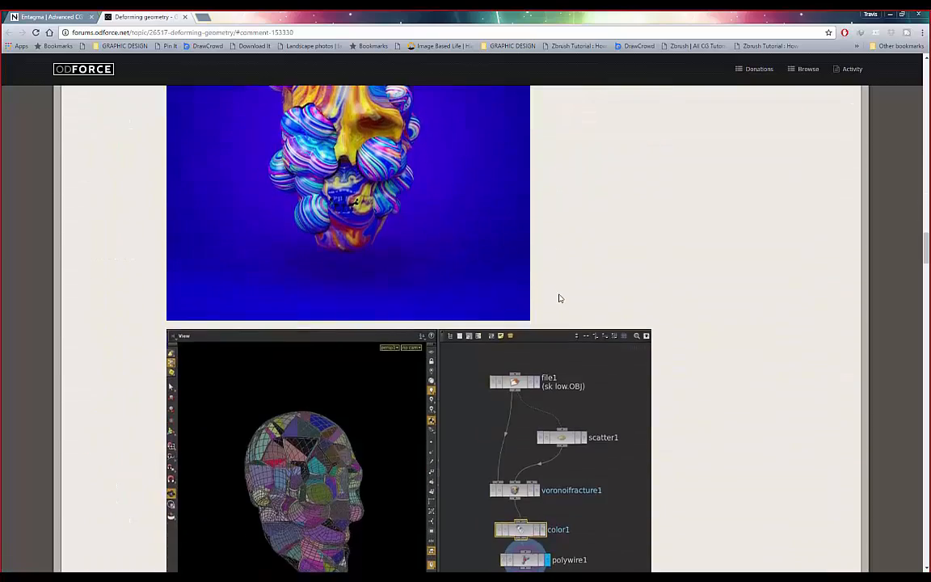
scroll(559, 298, "down", 10)
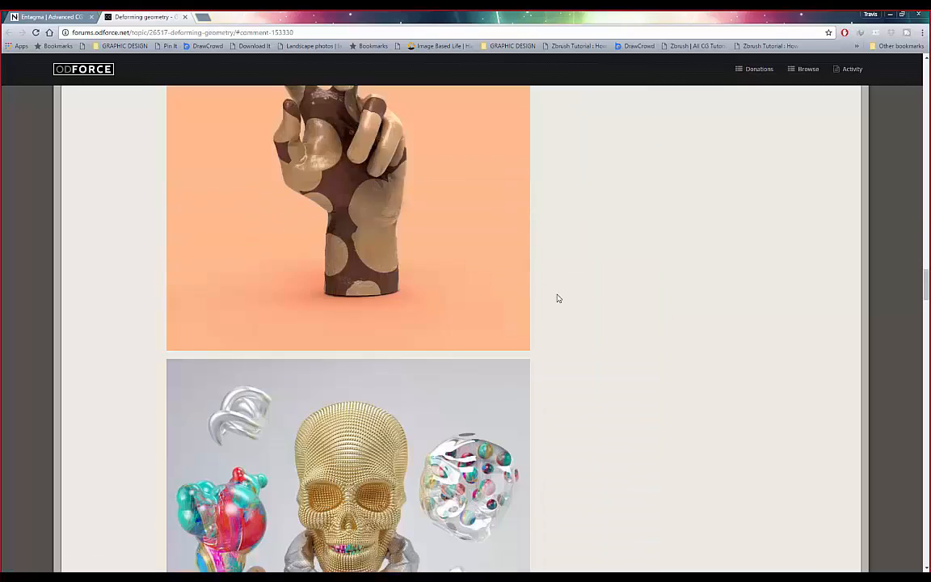
scroll(556, 298, "down", 12)
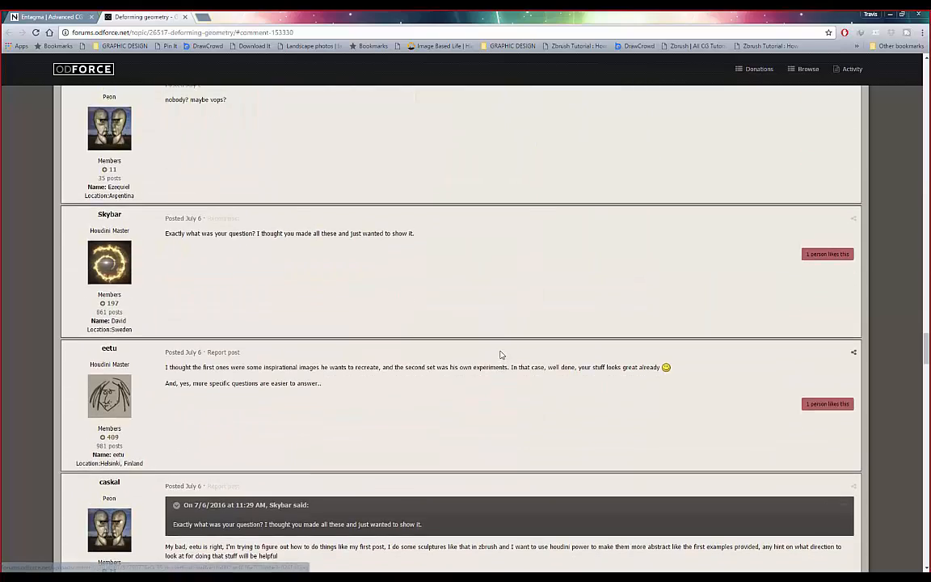
scroll(500, 354, "down", 8)
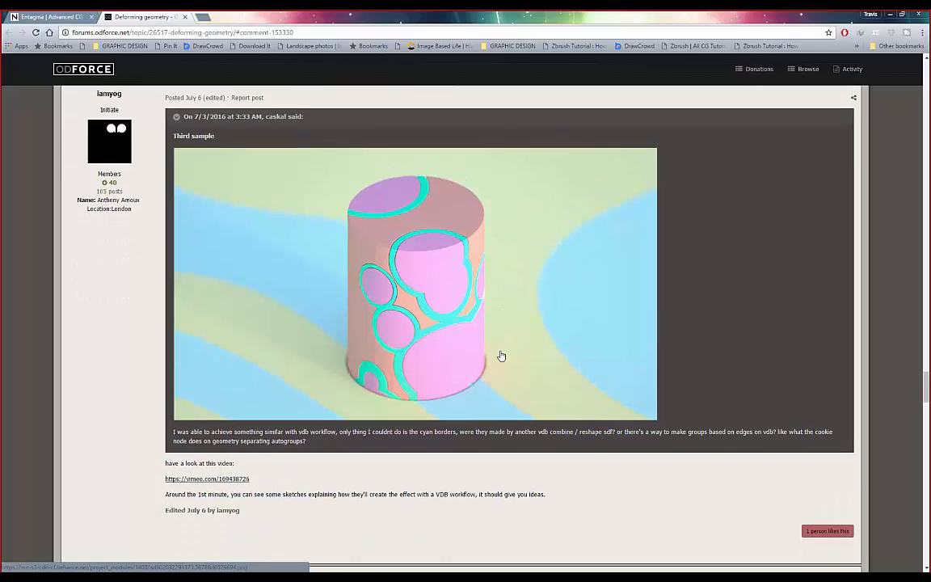
scroll(402, 366, "down", 12)
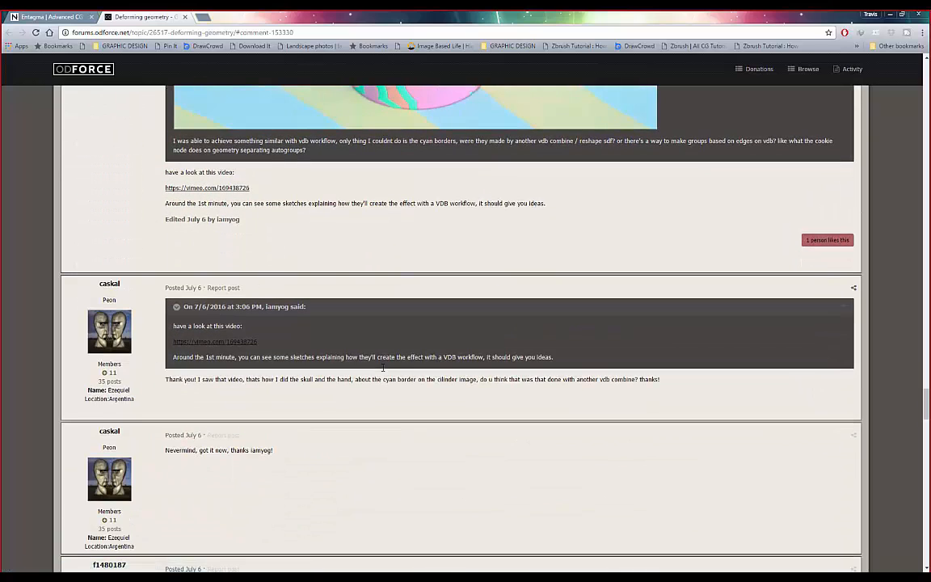
scroll(384, 371, "down", 4)
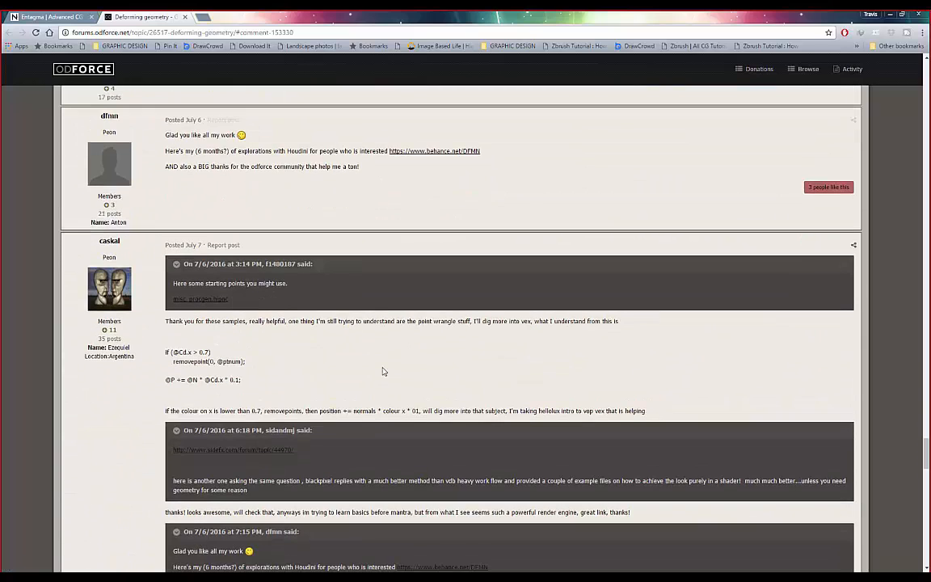
scroll(384, 371, "up", 1)
scroll(383, 370, "down", 15)
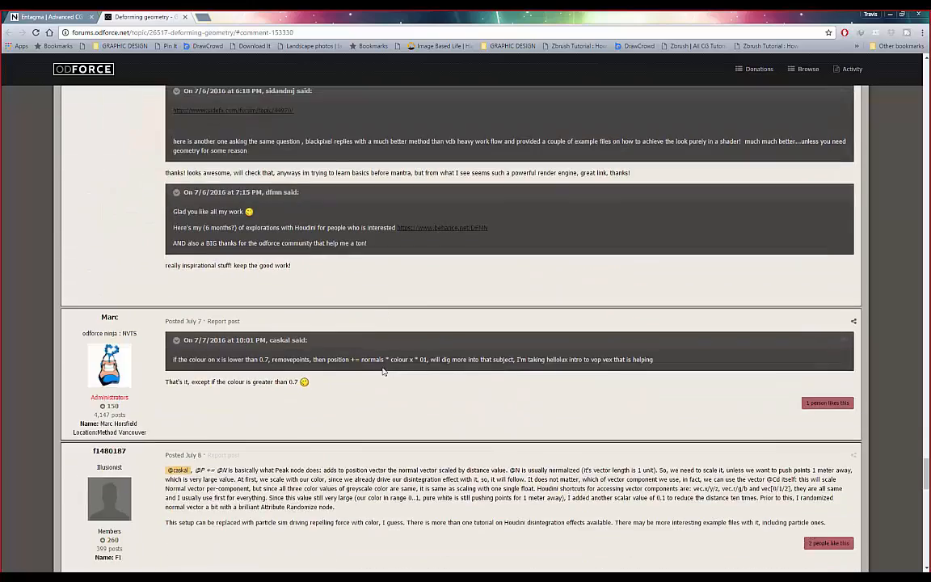
scroll(384, 371, "down", 9)
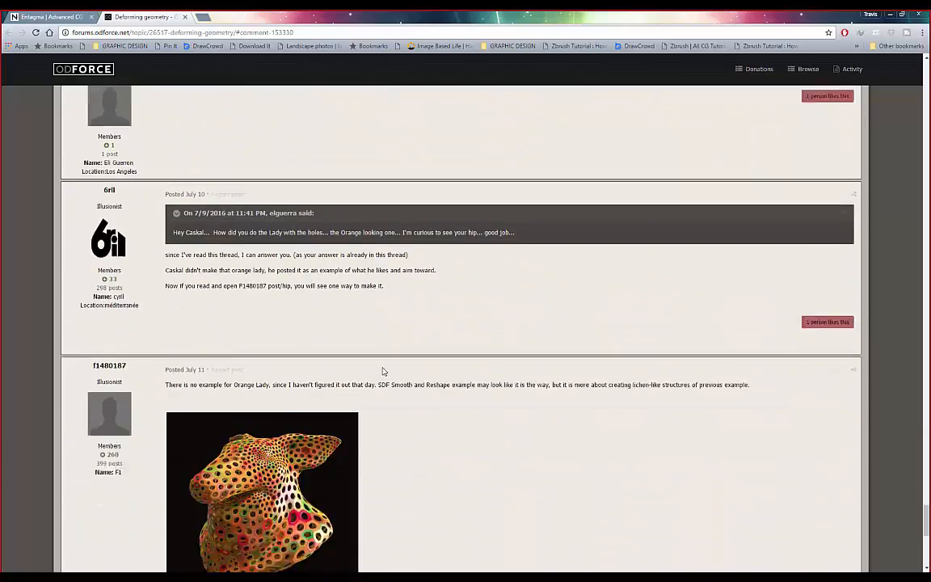
scroll(384, 372, "up", 5)
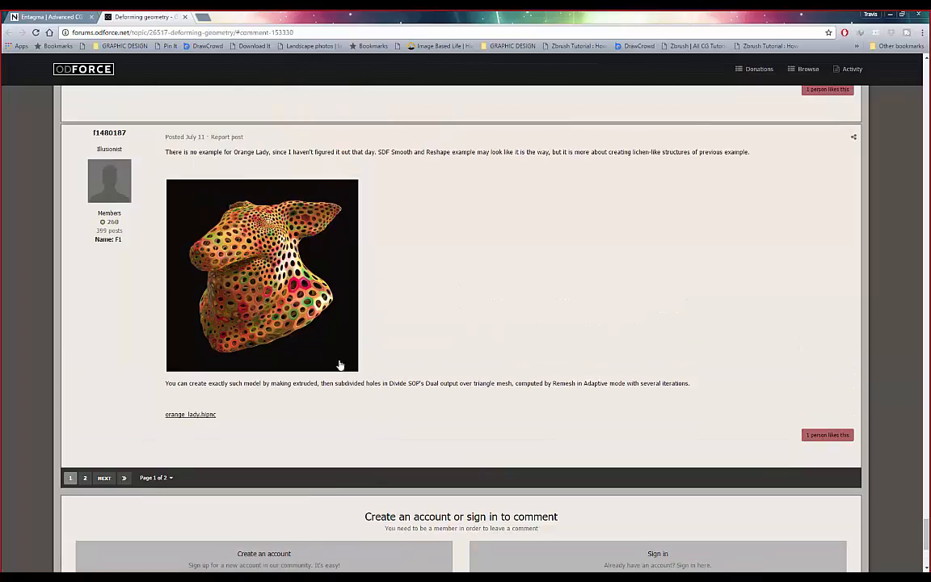
- Go back to the thread's top and settle on the opening post's disintegrating grey head example
left_click_drag(926, 517, 858, 104)
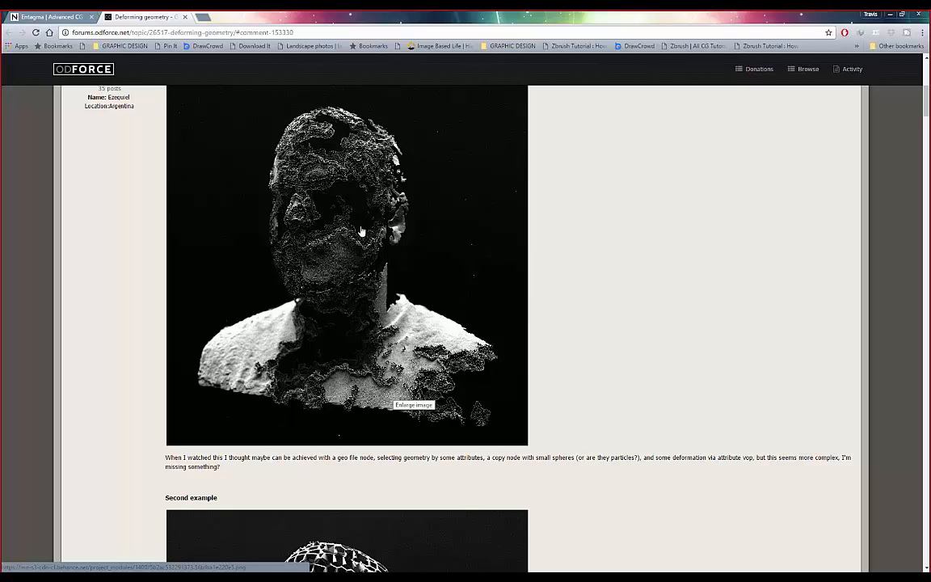
scroll(361, 302, "up", 2)
scroll(369, 311, "up", 2)
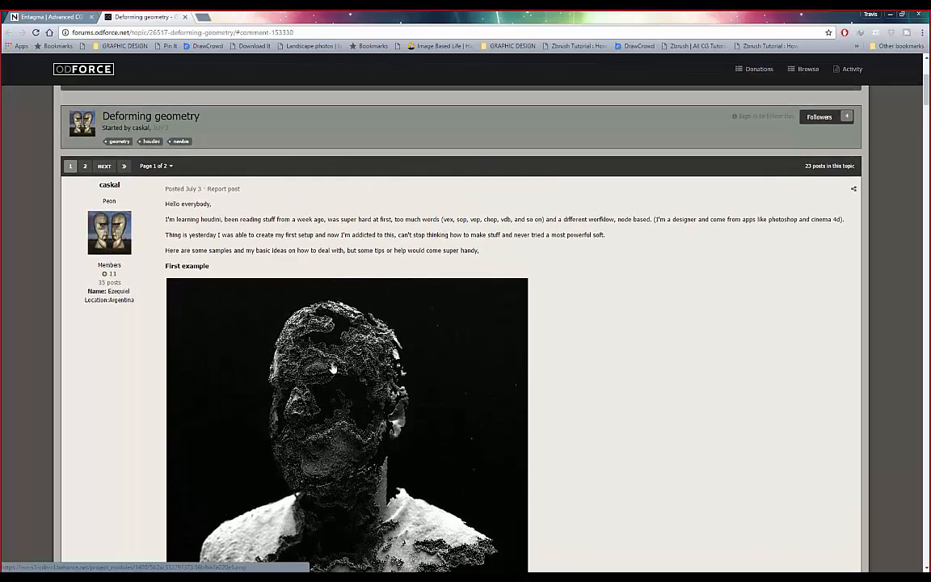
scroll(353, 349, "down", 2)
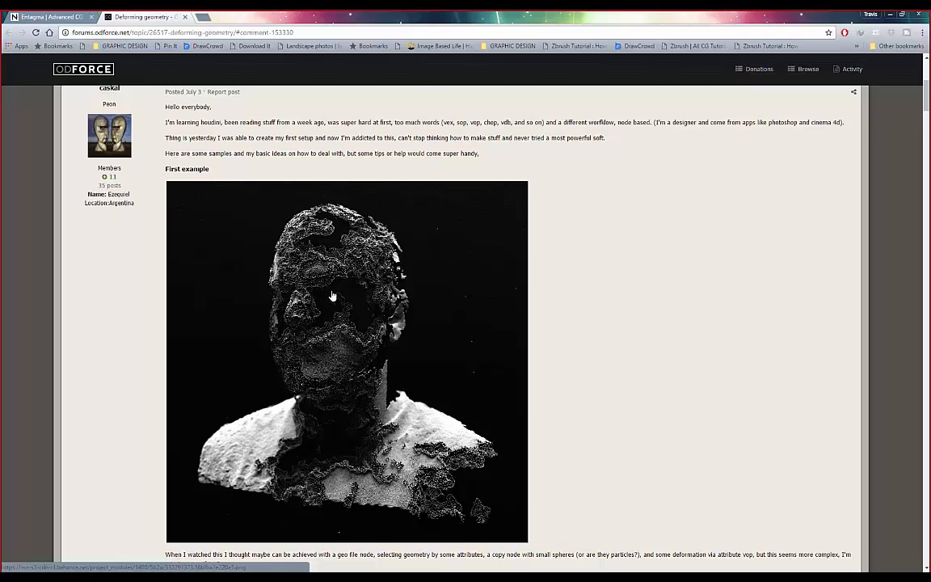
scroll(395, 495, "down", 1)
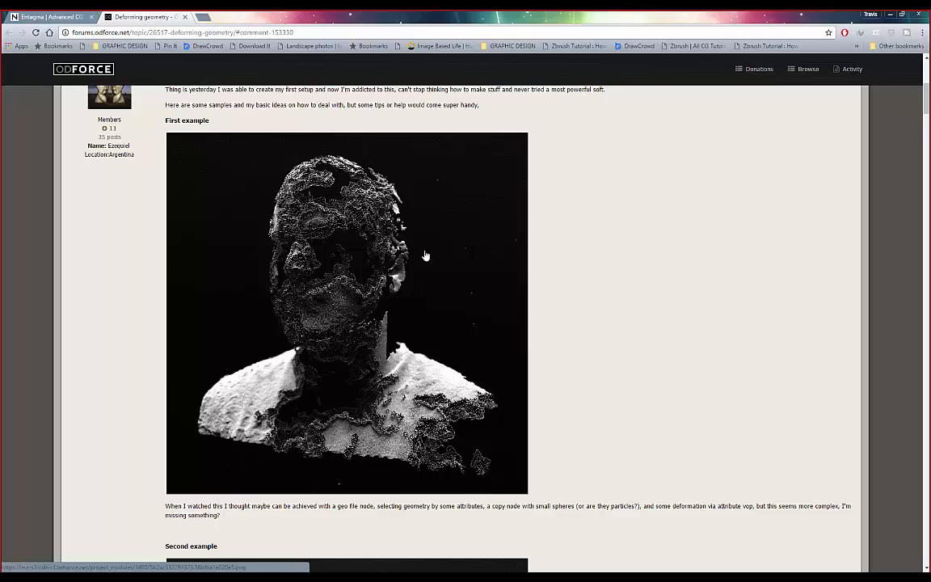
scroll(442, 301, "up", 2)
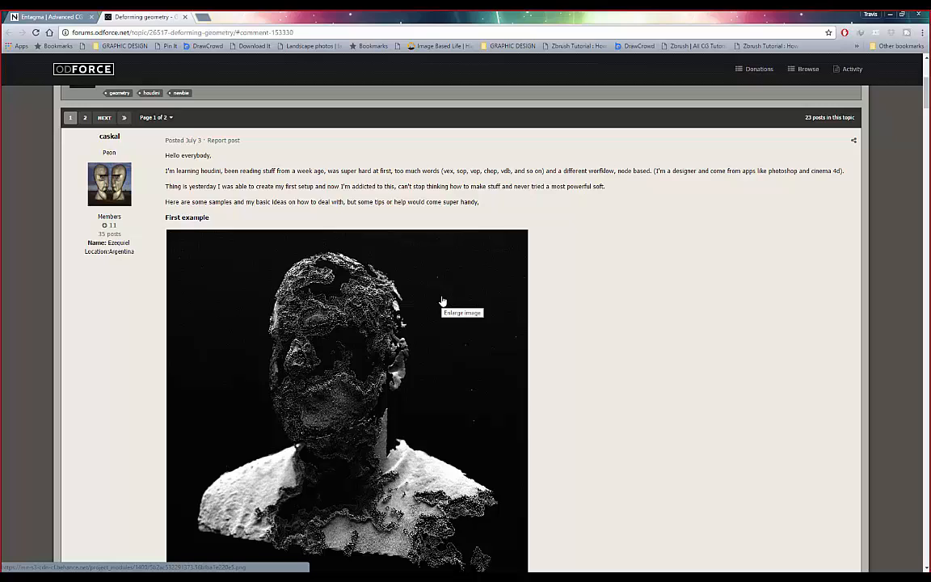
- Glance at page 2 of the thread, then return to page 1
left_click(83, 117)
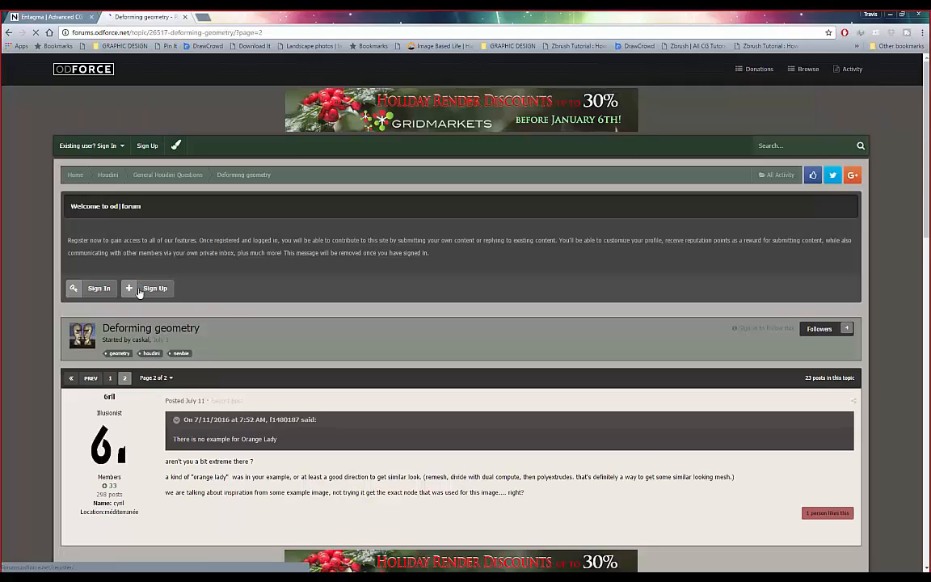
scroll(161, 299, "down", 3)
scroll(230, 325, "down", 15)
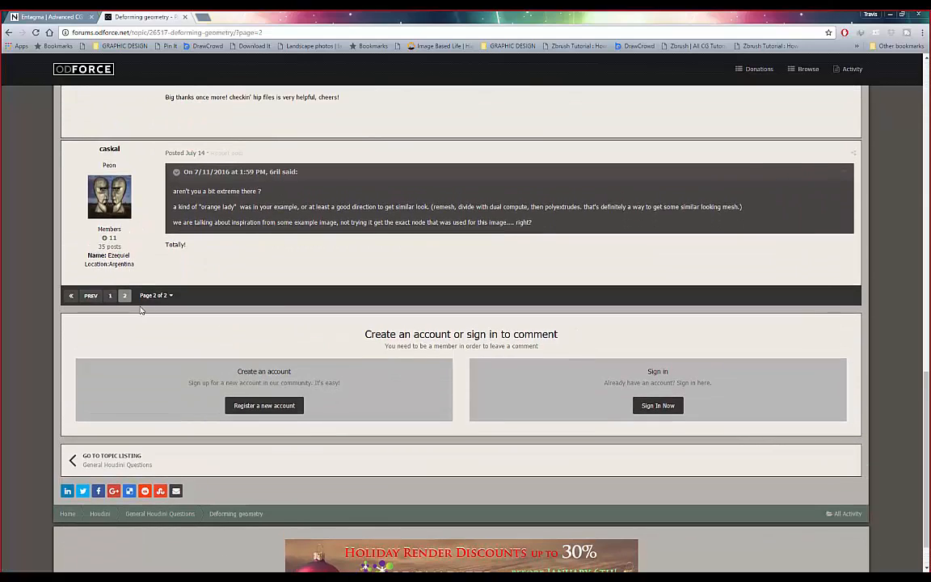
left_click(110, 295)
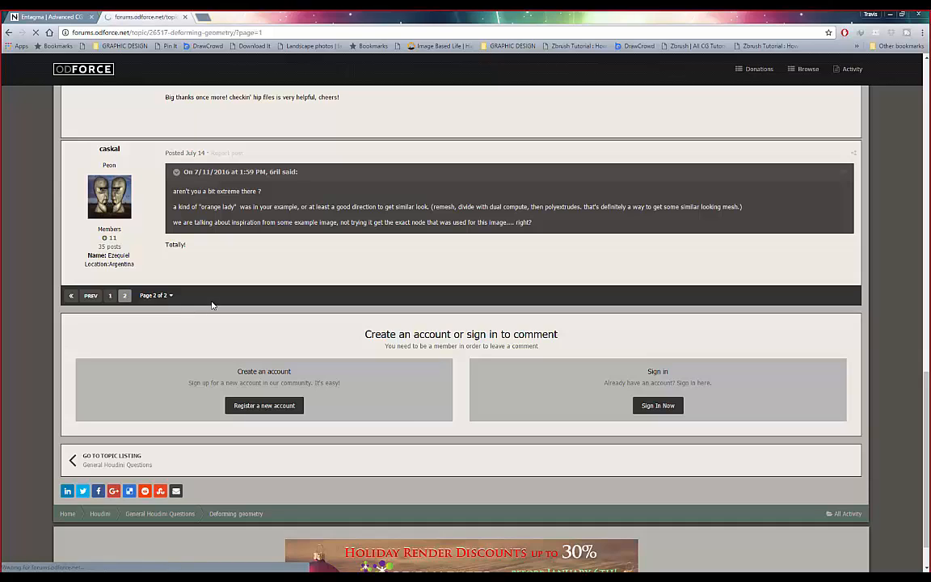
- Look over the opening post's further renders, including the cube-built and porous lattice heads
scroll(214, 307, "down", 5)
scroll(217, 311, "down", 8)
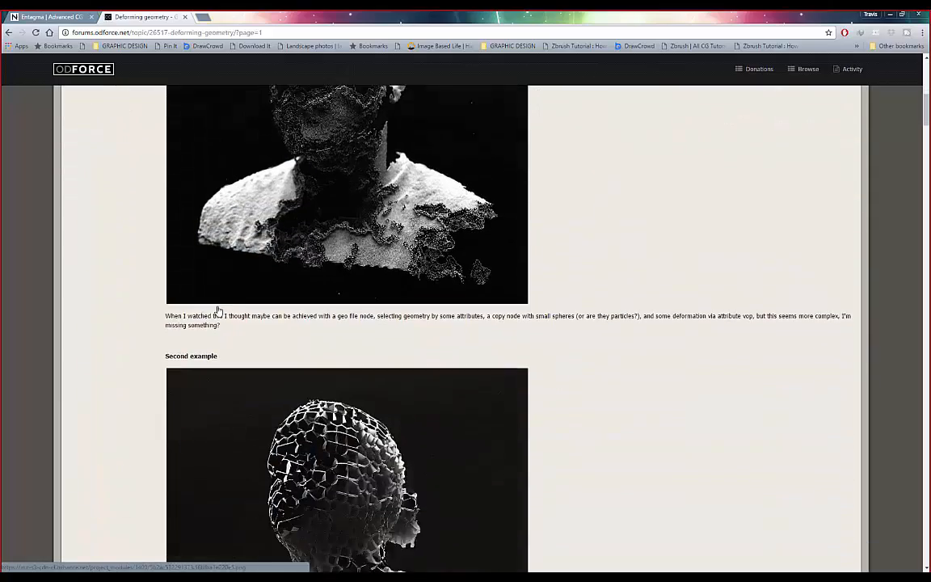
scroll(217, 311, "up", 6)
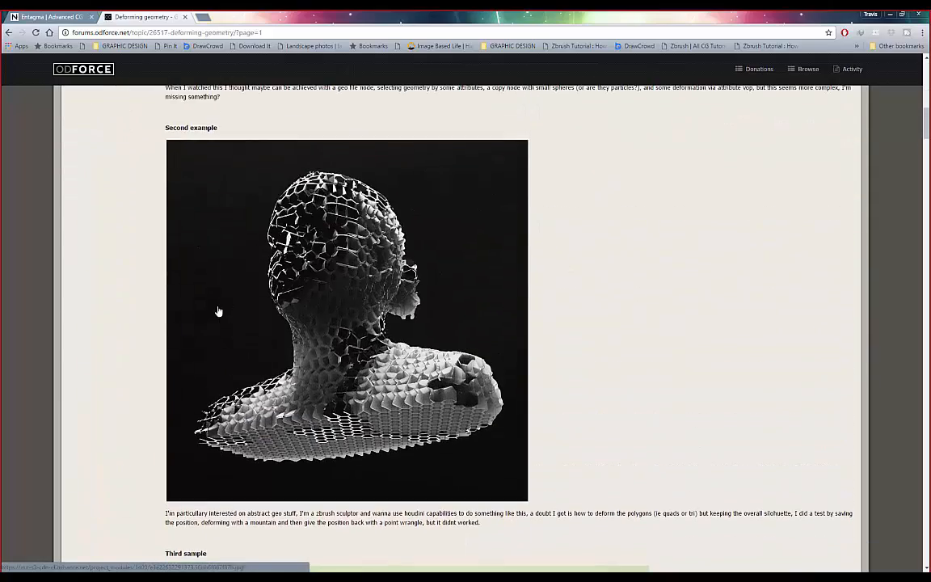
scroll(387, 311, "up", 1)
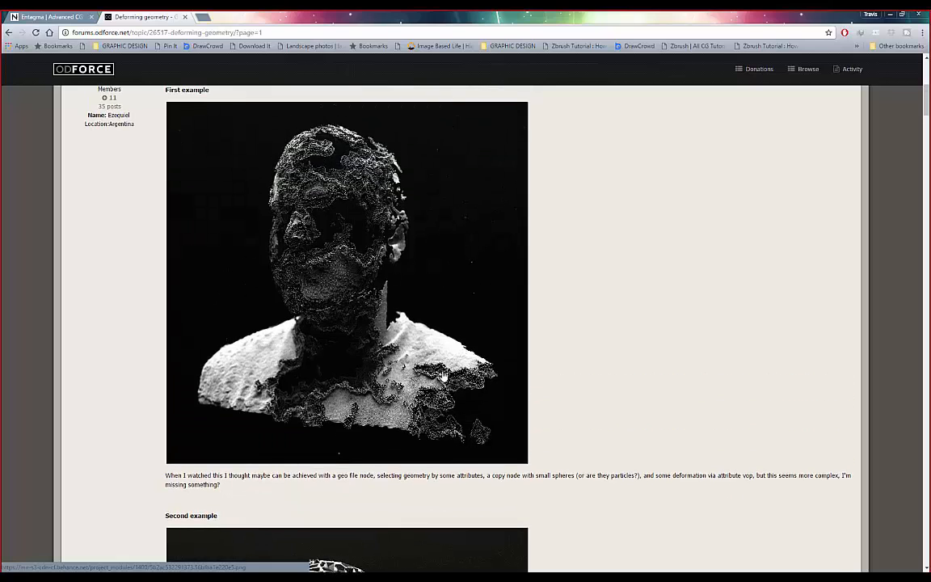
scroll(443, 374, "down", 6)
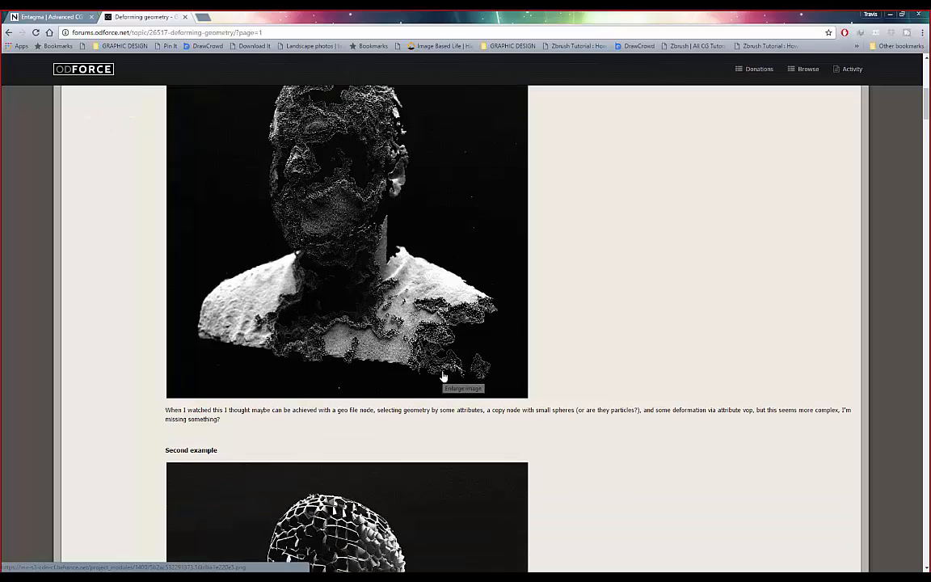
scroll(442, 376, "down", 3)
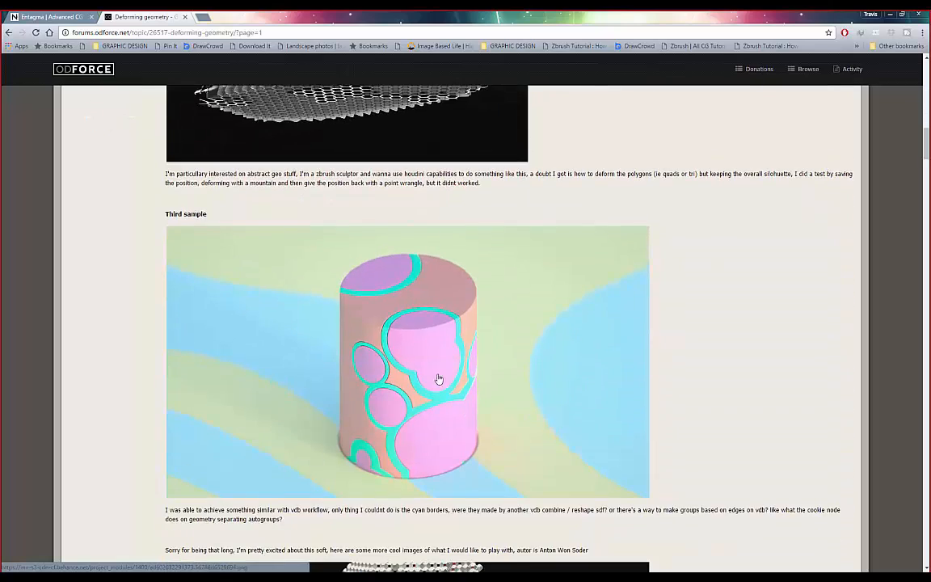
scroll(438, 380, "up", 5)
scroll(432, 400, "down", 4)
scroll(431, 398, "down", 6)
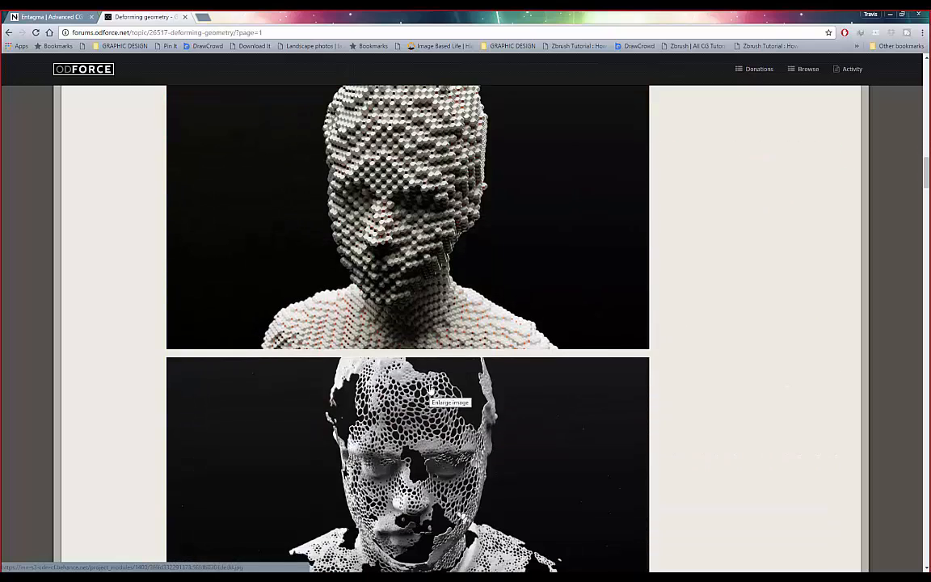
- Load YouTube in a new blank tab
left_click(202, 17)
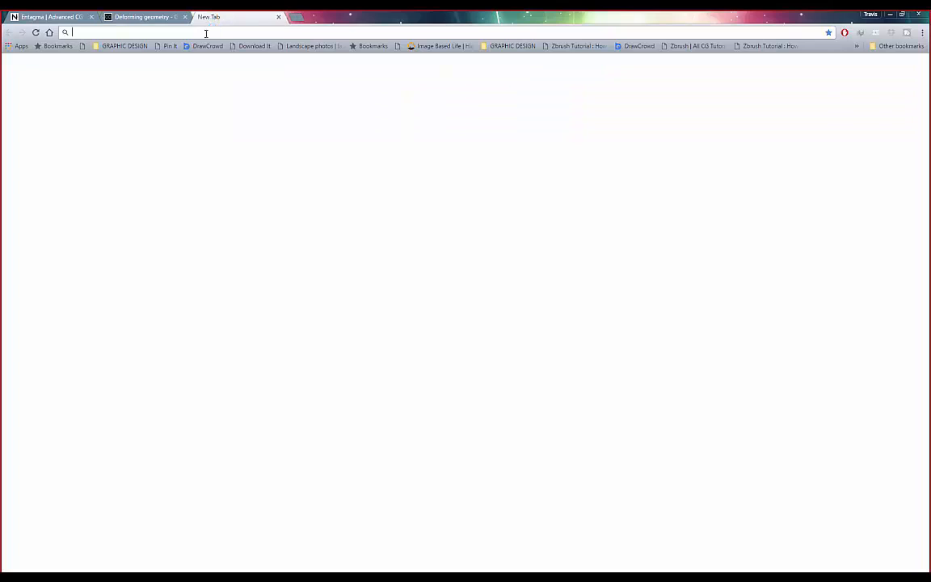
type("youtube.com")
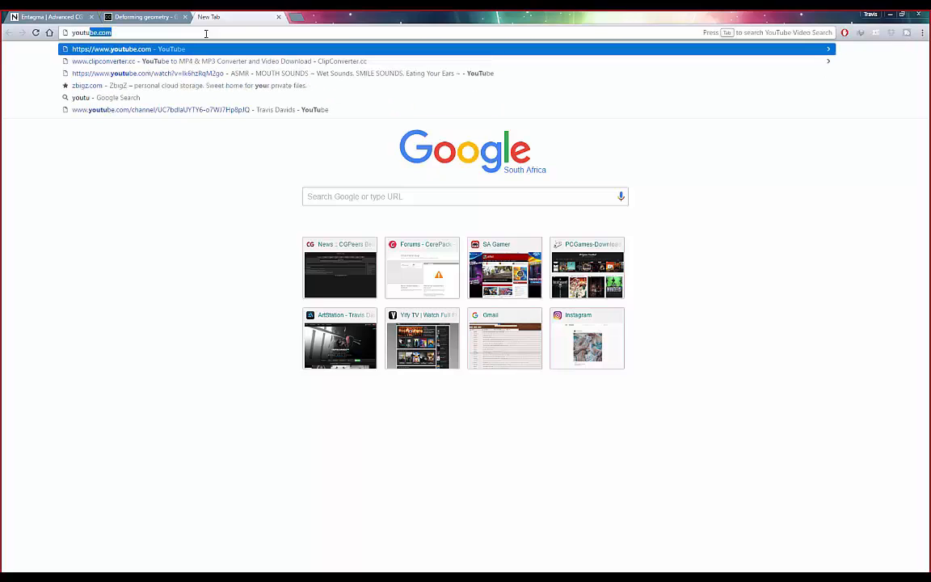
key("Return")
- Glance at the forum's orange head render, then go to the YouTube tab
left_click(133, 17)
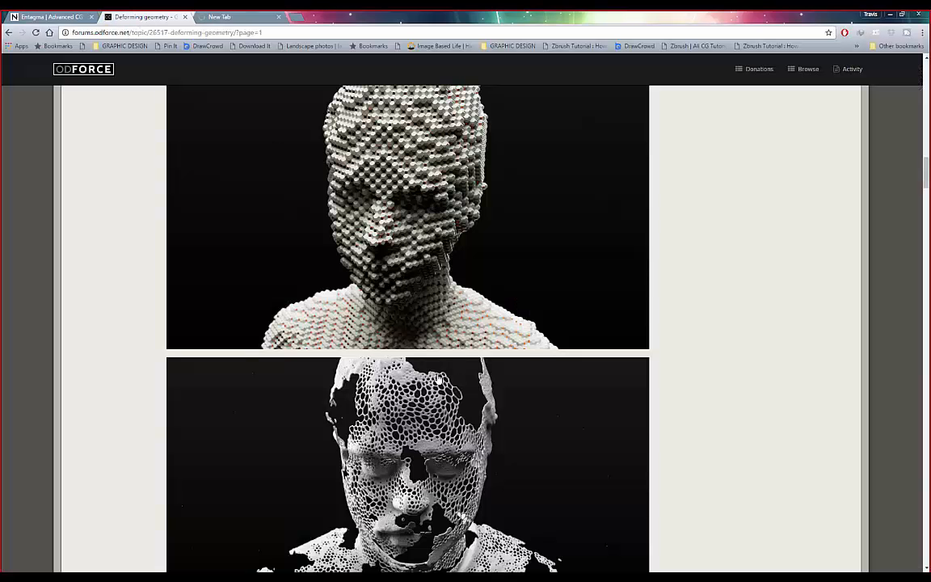
scroll(438, 378, "down", 3)
scroll(373, 346, "down", 4)
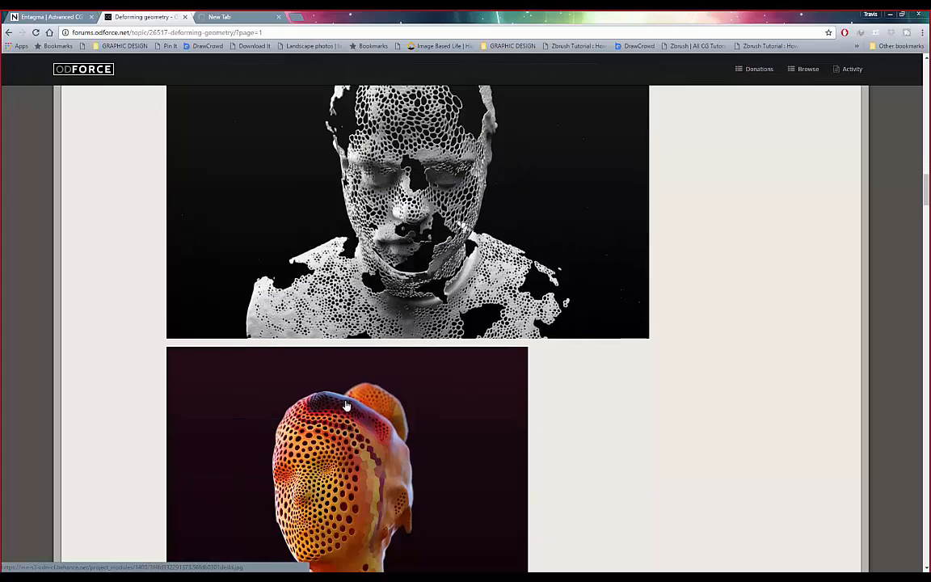
left_click(234, 17)
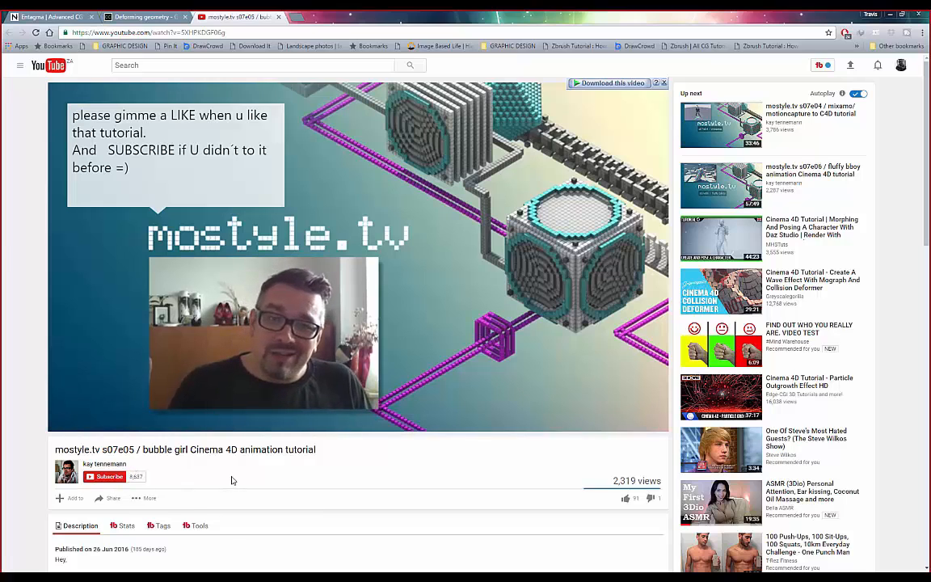
- Open the video's mostyle.tv channel link in a new tab and view its Videos grid
right_click(121, 464)
left_click(157, 473)
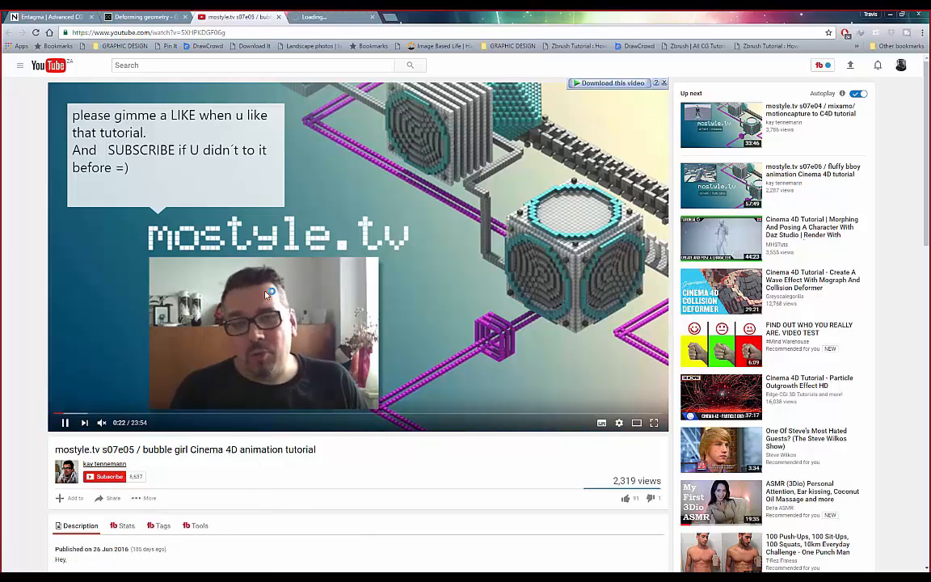
left_click(327, 17)
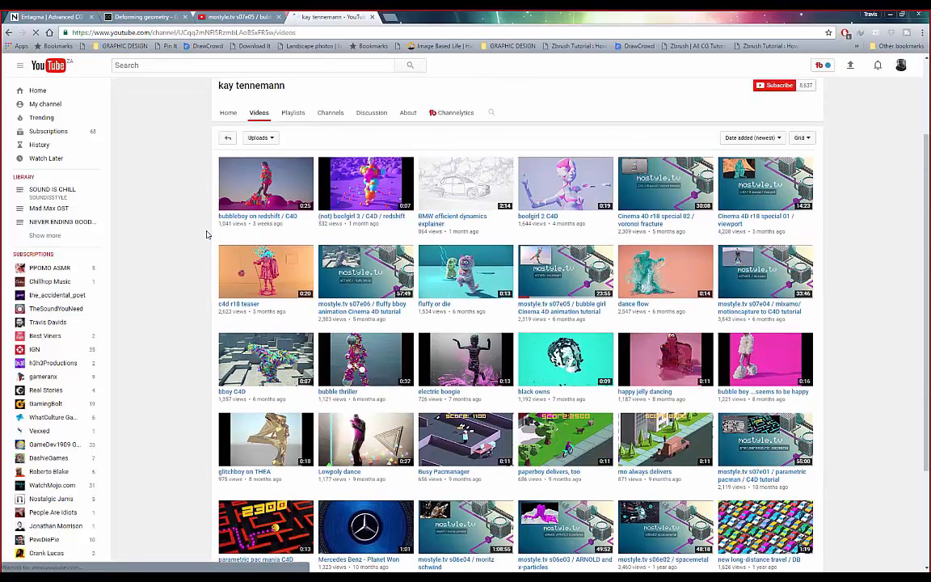
- Browse the mostyle.tv channel's grid of uploaded videos
scroll(206, 235, "up", 3)
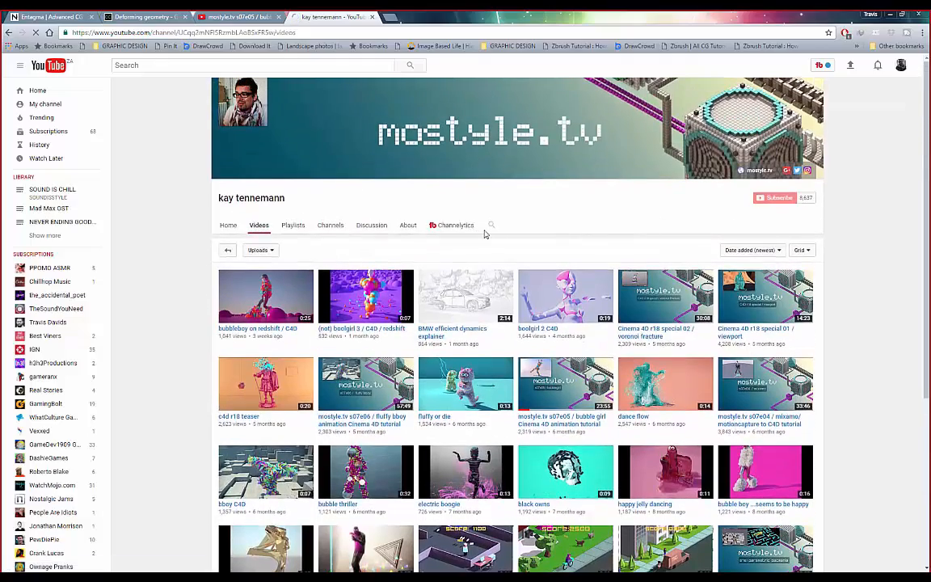
scroll(487, 234, "down", 2)
scroll(748, 218, "down", 3)
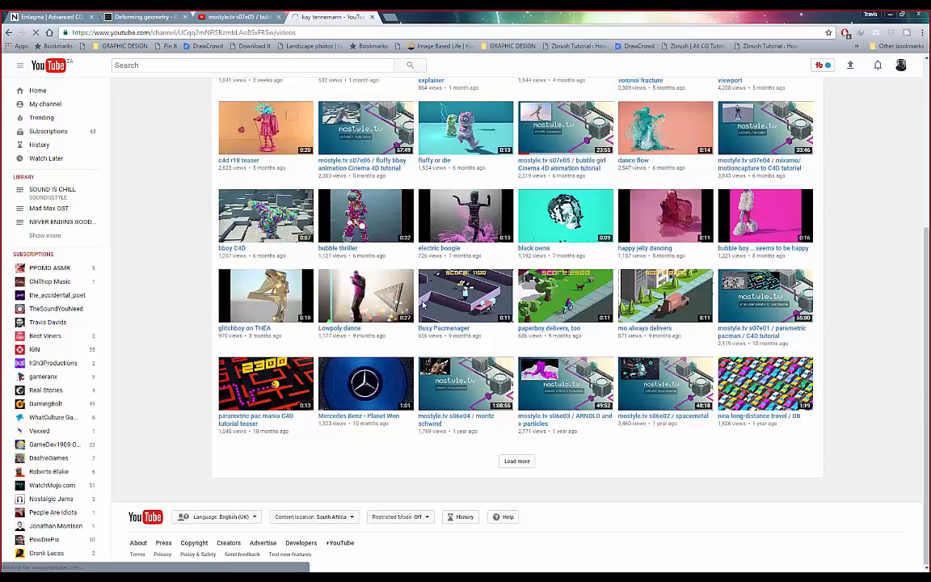
scroll(452, 303, "up", 2)
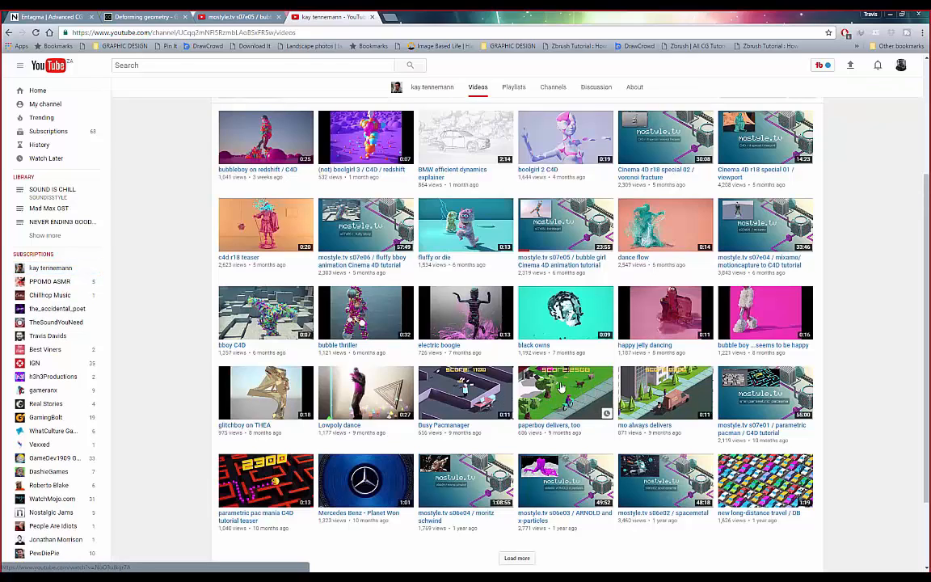
scroll(179, 237, "up", 1)
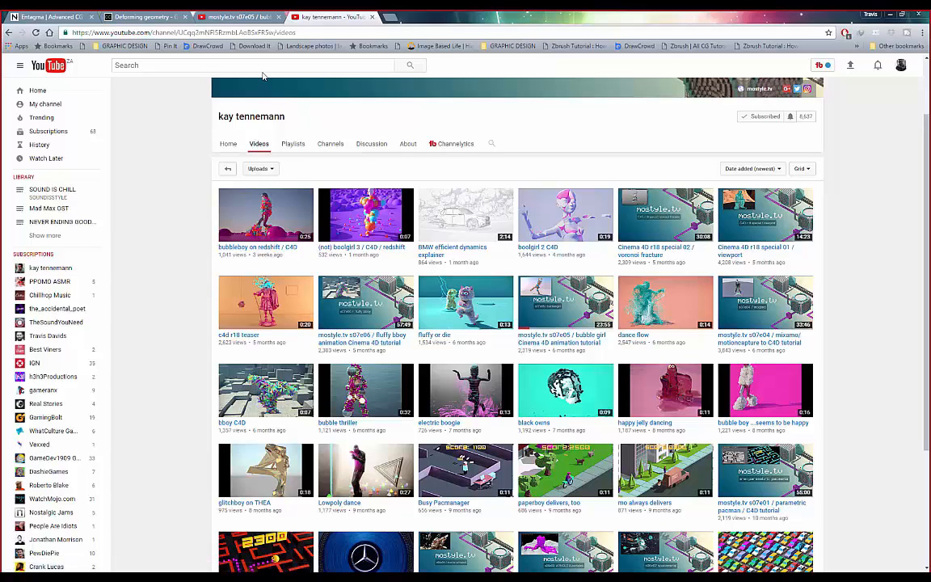
- Close the s07e05 bubble girl tutorial tab and return to the Deforming geometry thread
left_click(231, 17)
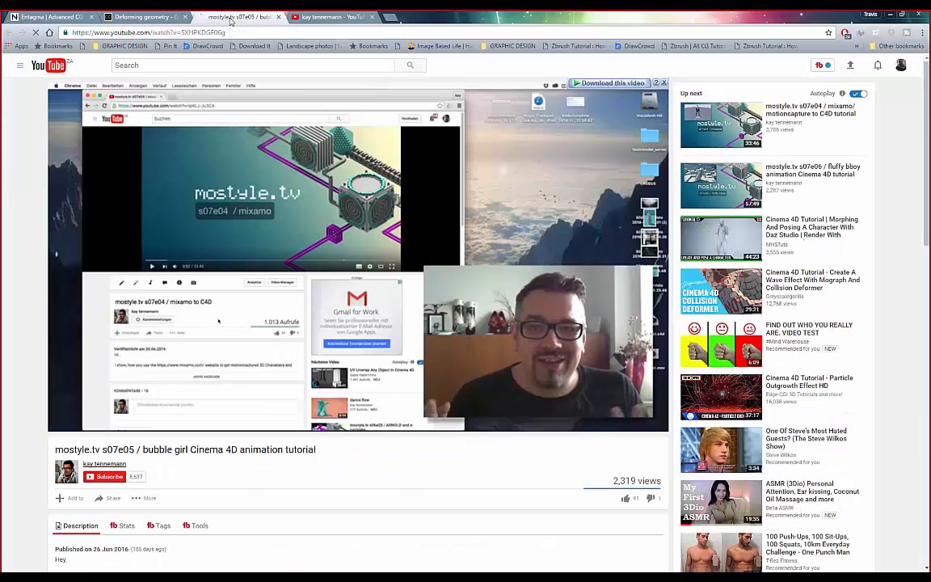
left_click(278, 17)
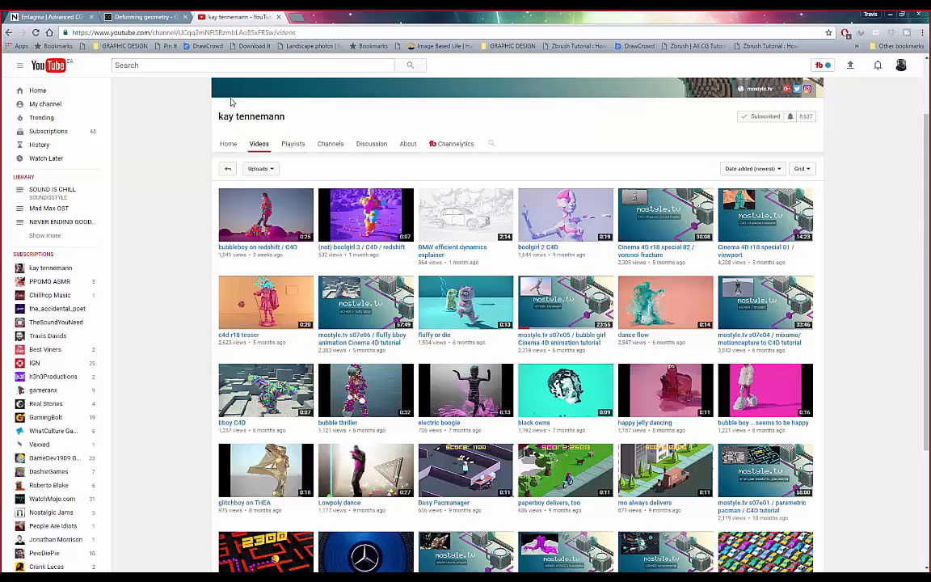
left_click(146, 18)
scroll(459, 291, "up", 2)
scroll(459, 291, "up", 1)
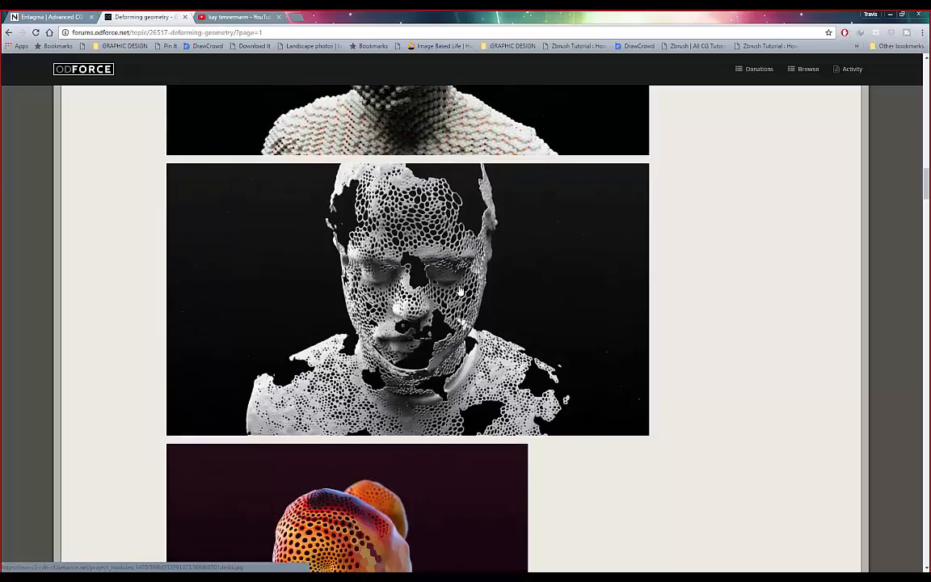
scroll(457, 295, "up", 6)
scroll(456, 298, "up", 15)
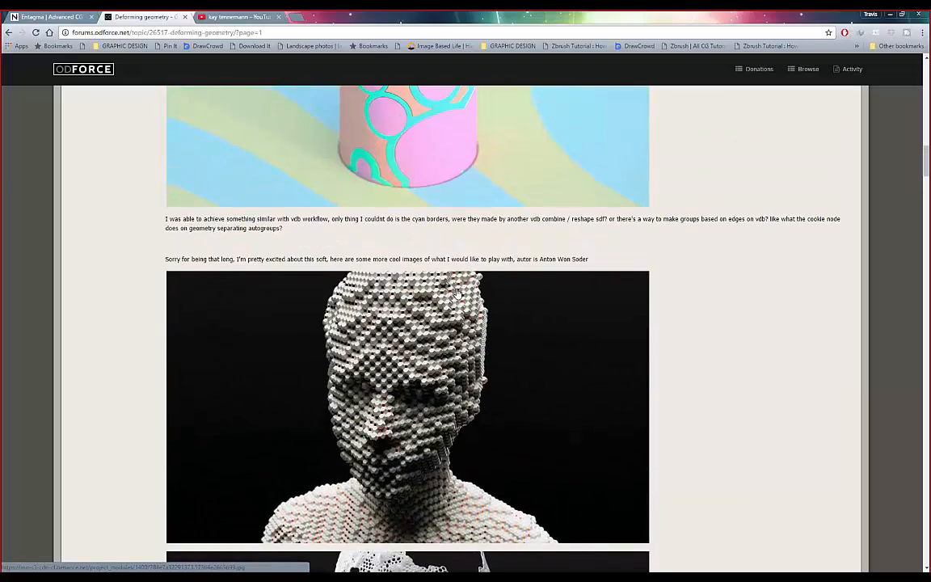
scroll(465, 291, "up", 4)
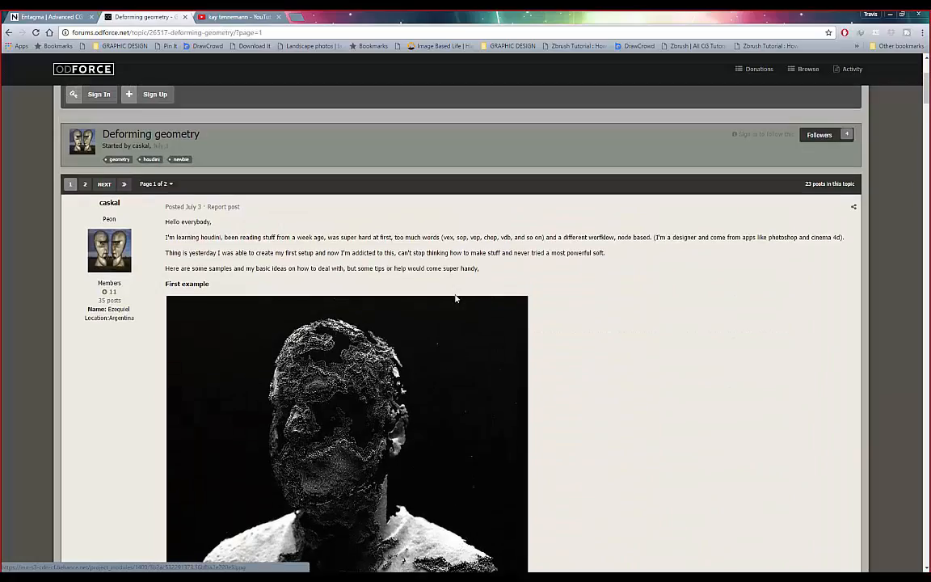
scroll(465, 307, "down", 7)
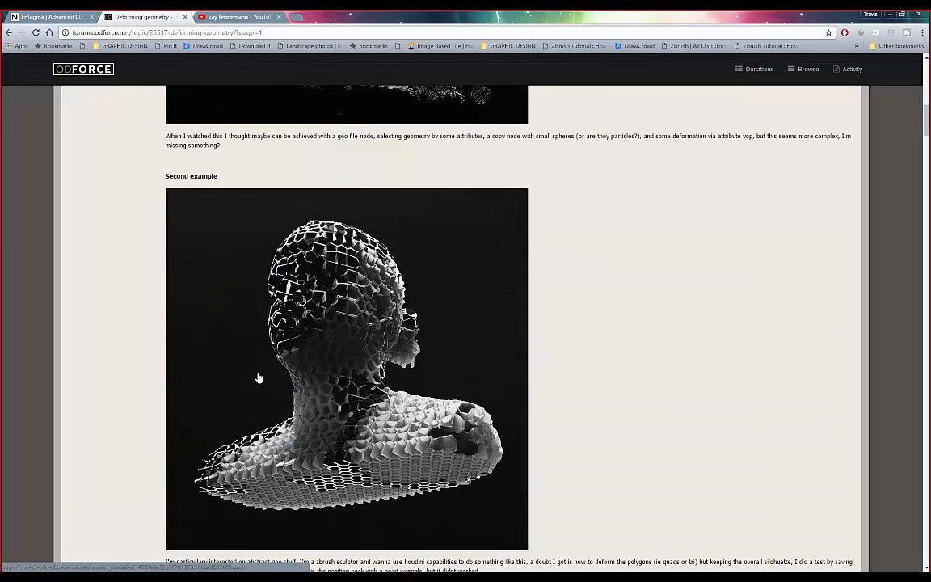
scroll(258, 382, "up", 3)
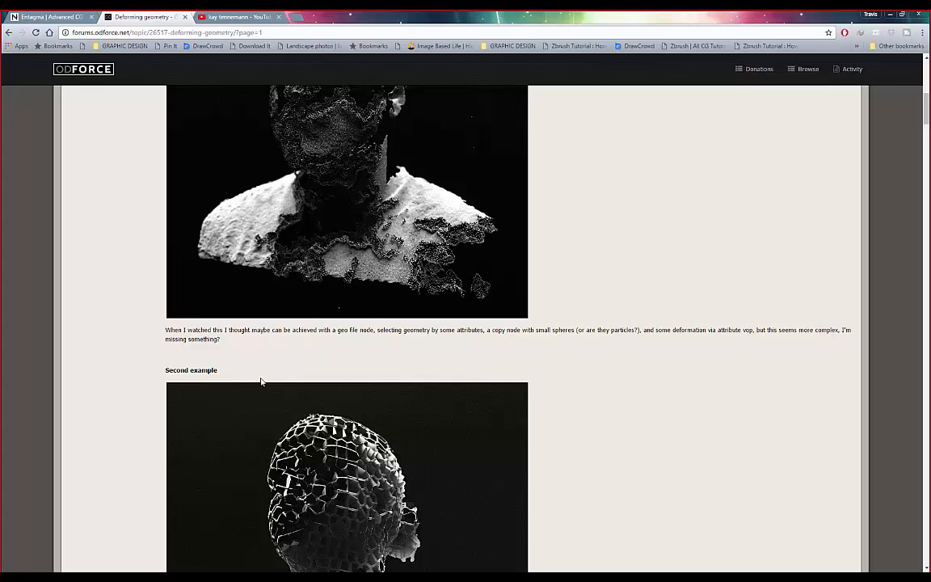
scroll(267, 251, "up", 10)
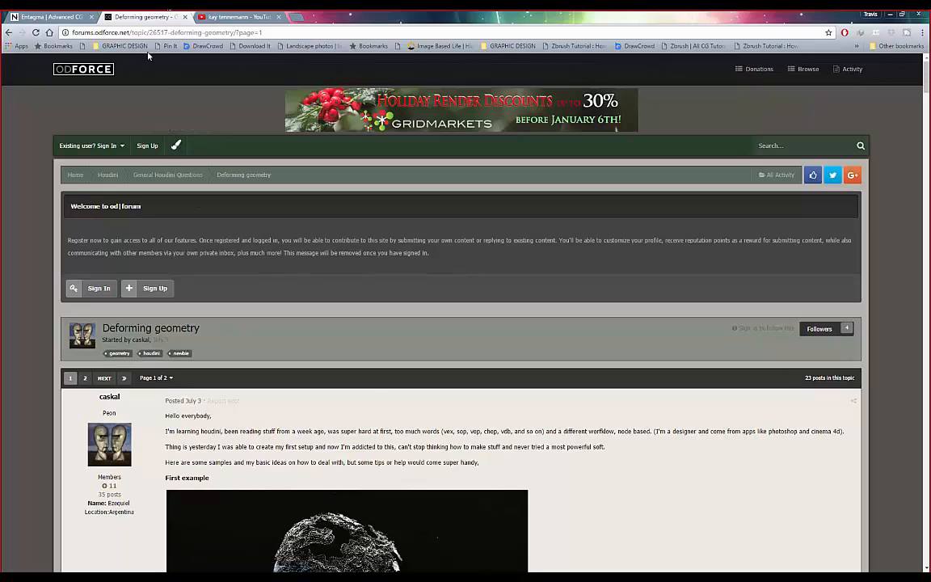
scroll(307, 291, "down", 8)
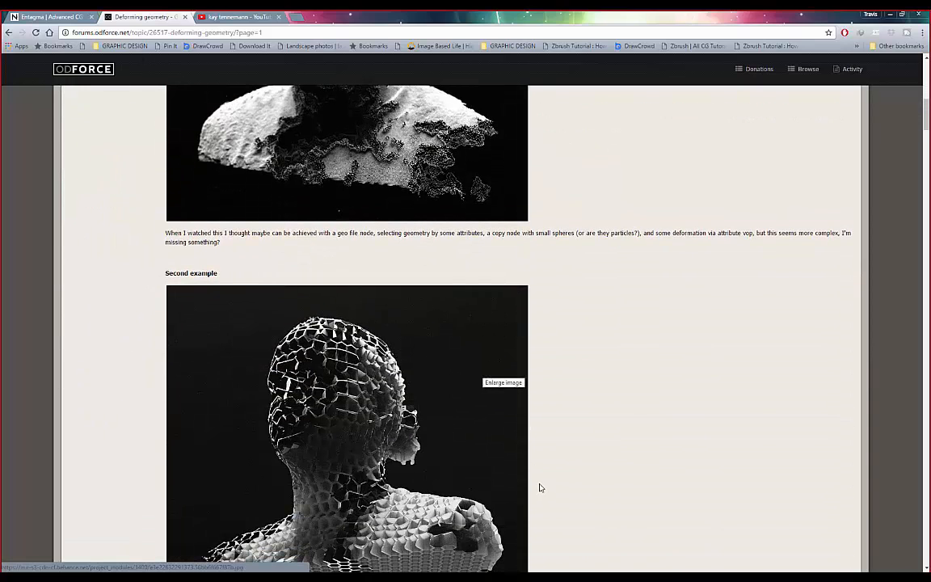
scroll(272, 218, "up", 2)
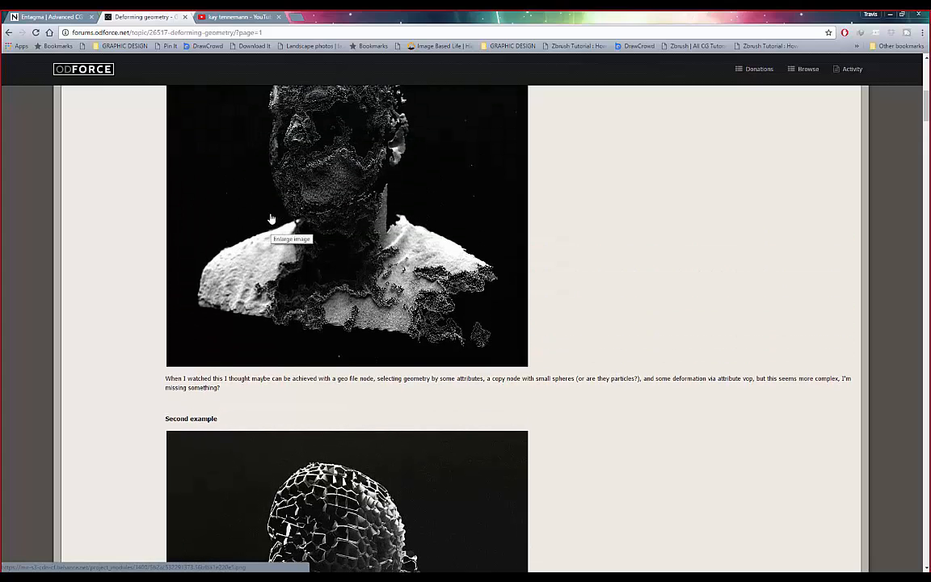
scroll(272, 219, "up", 1)
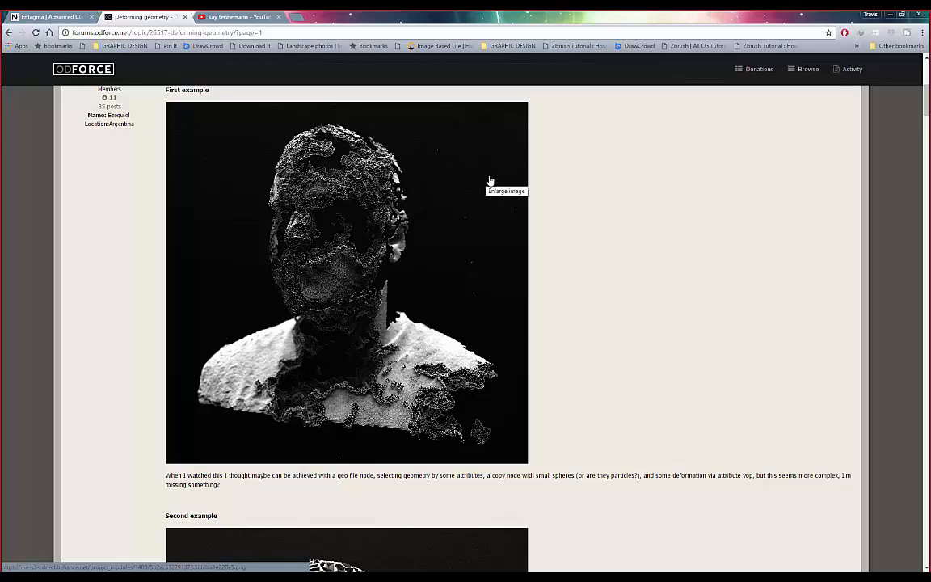
scroll(572, 243, "up", 3)
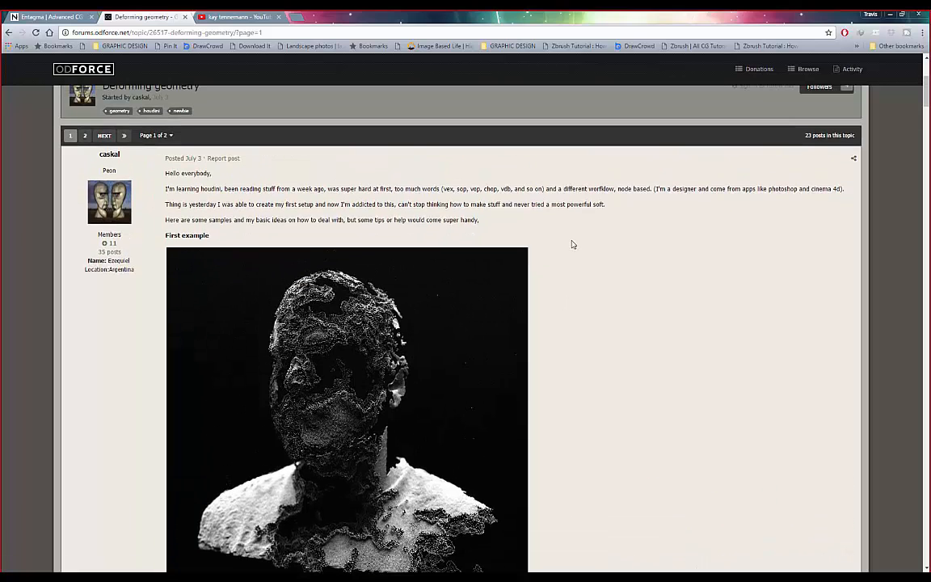
scroll(571, 243, "down", 1)
scroll(571, 244, "down", 1)
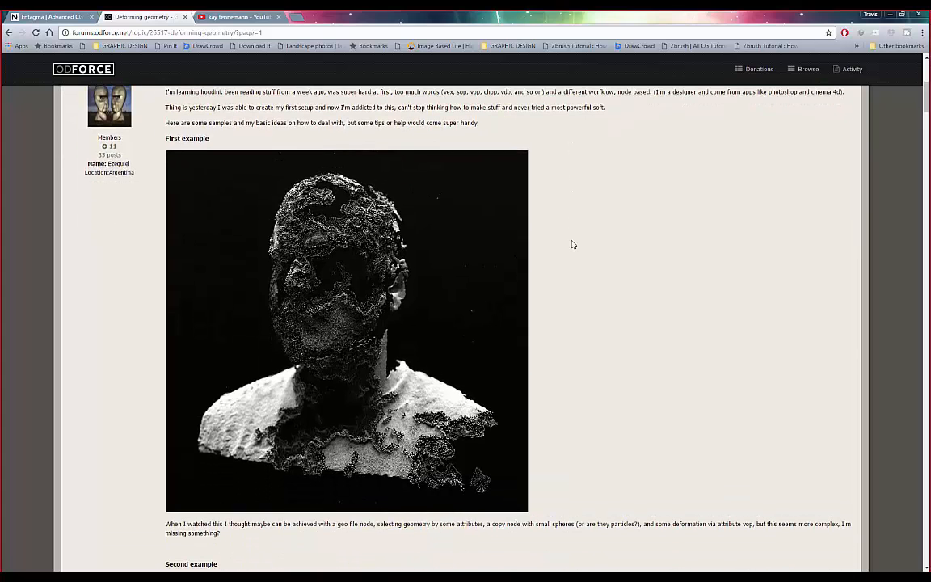
scroll(571, 244, "down", 1)
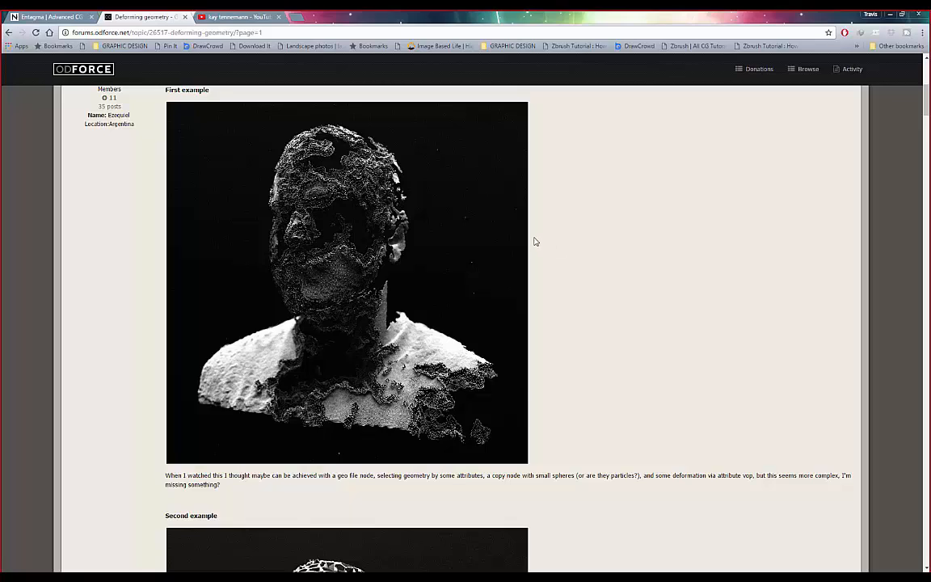
scroll(533, 239, "down", 3)
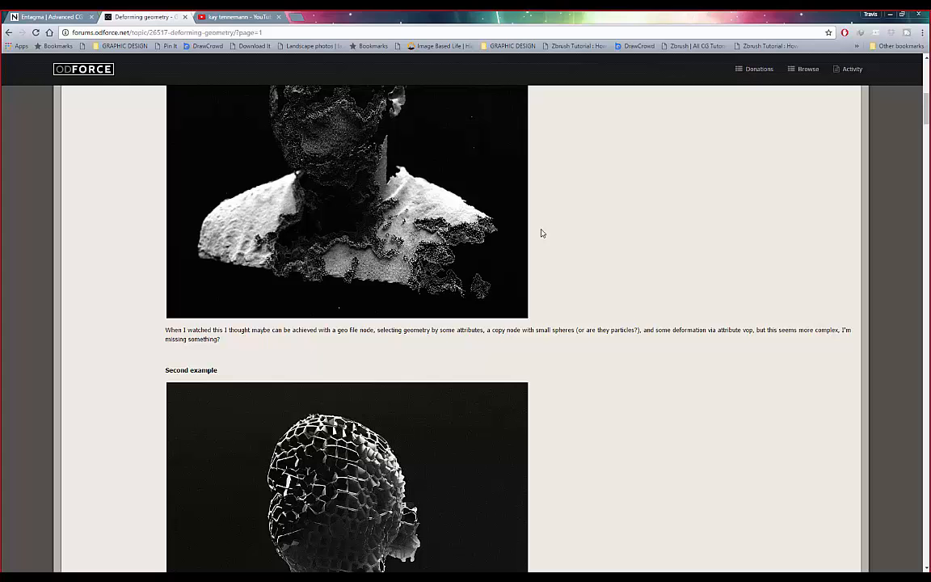
scroll(548, 238, "up", 1)
scroll(550, 241, "up", 7)
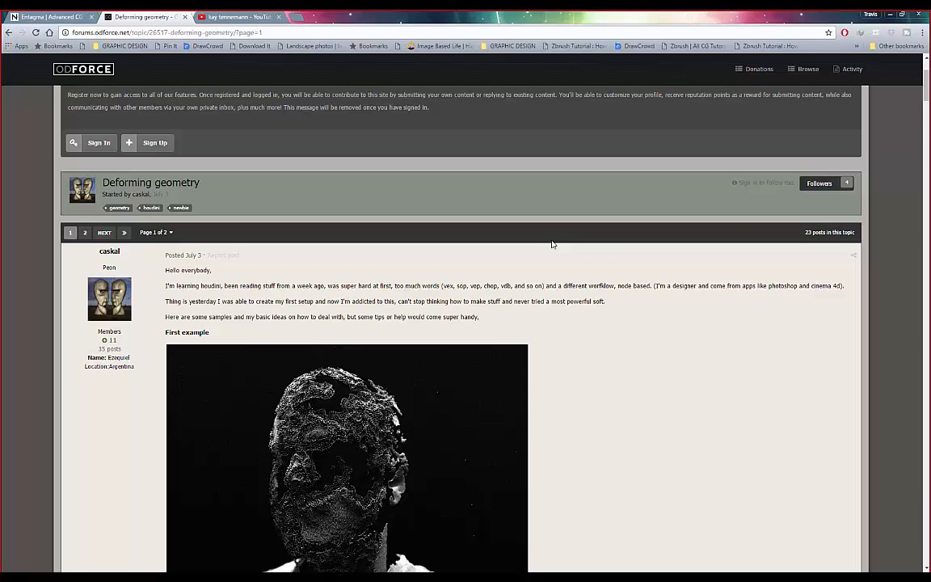
scroll(442, 234, "down", 5)
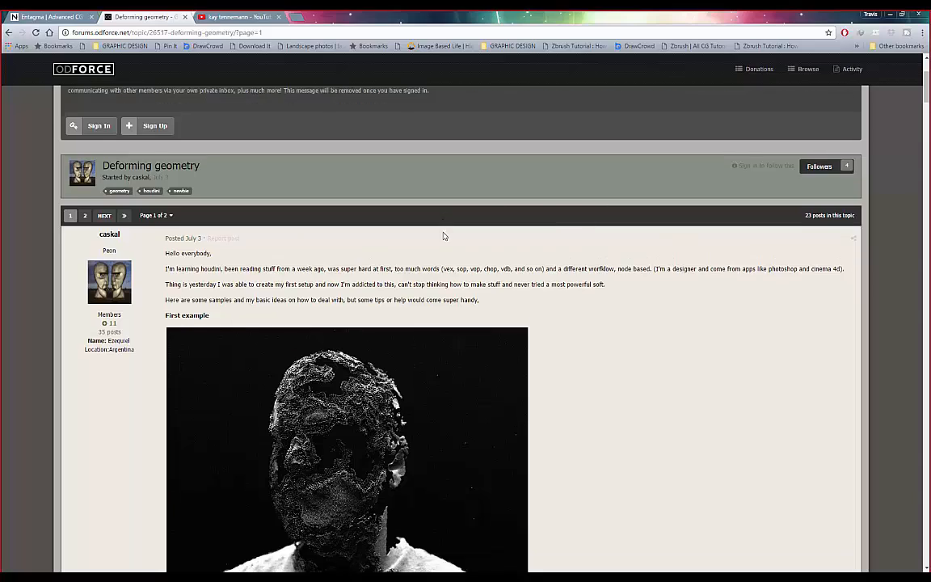
scroll(443, 234, "down", 11)
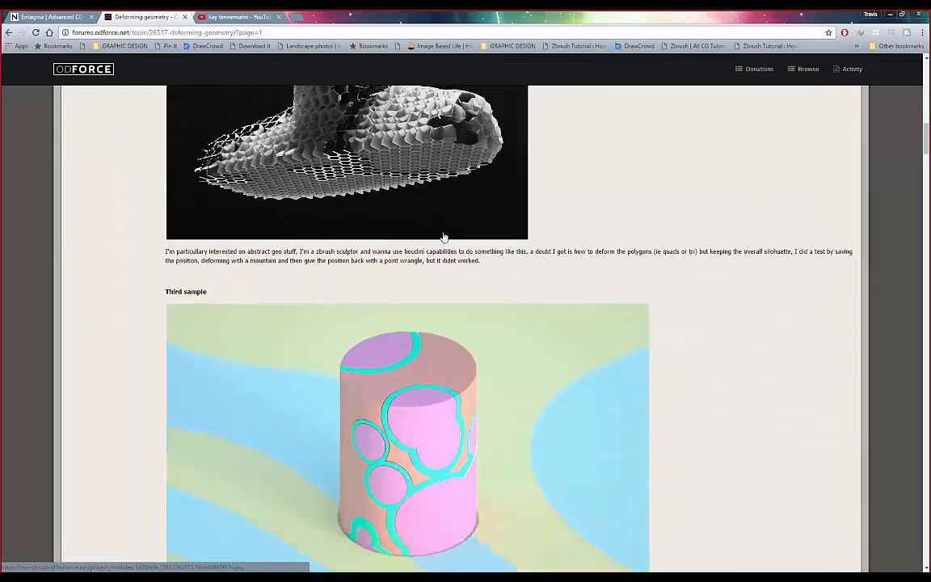
scroll(443, 238, "down", 6)
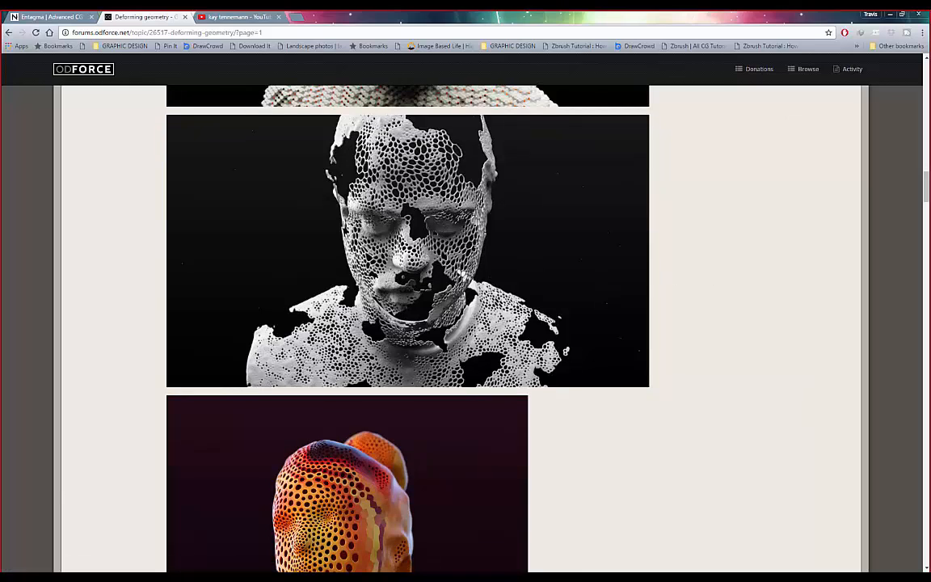
- Open the mostyle.tv s07e06 video, pause it, and close the channel page tab
left_click(359, 141)
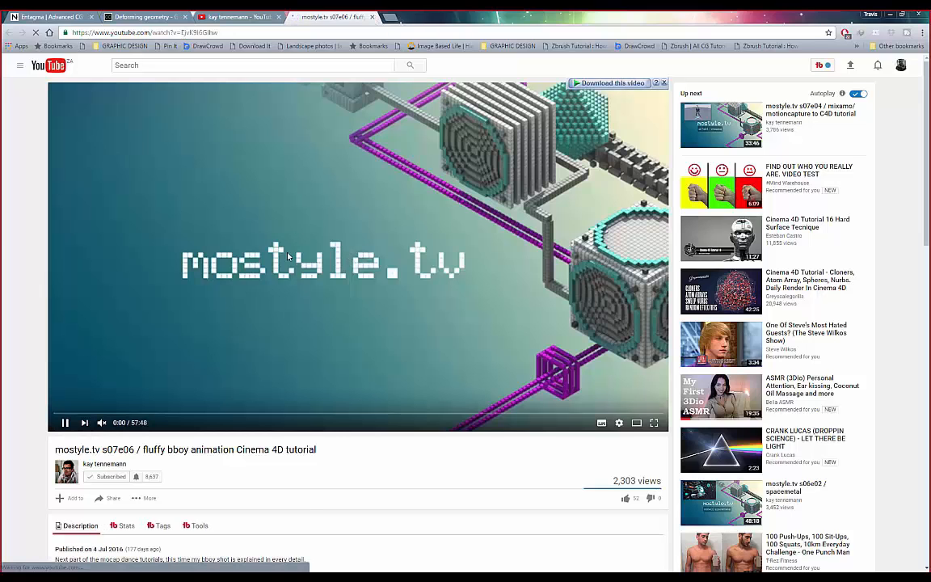
left_click(287, 255)
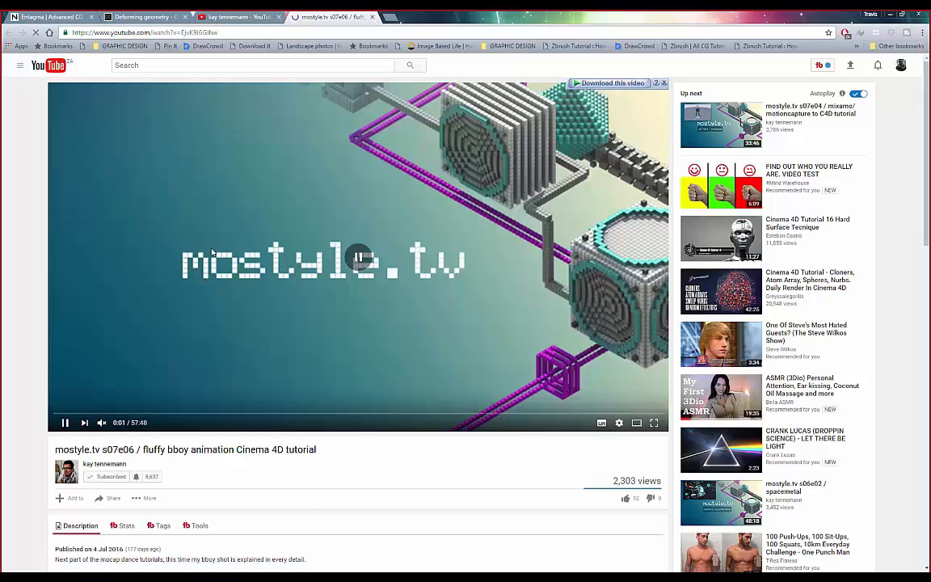
left_click(278, 17)
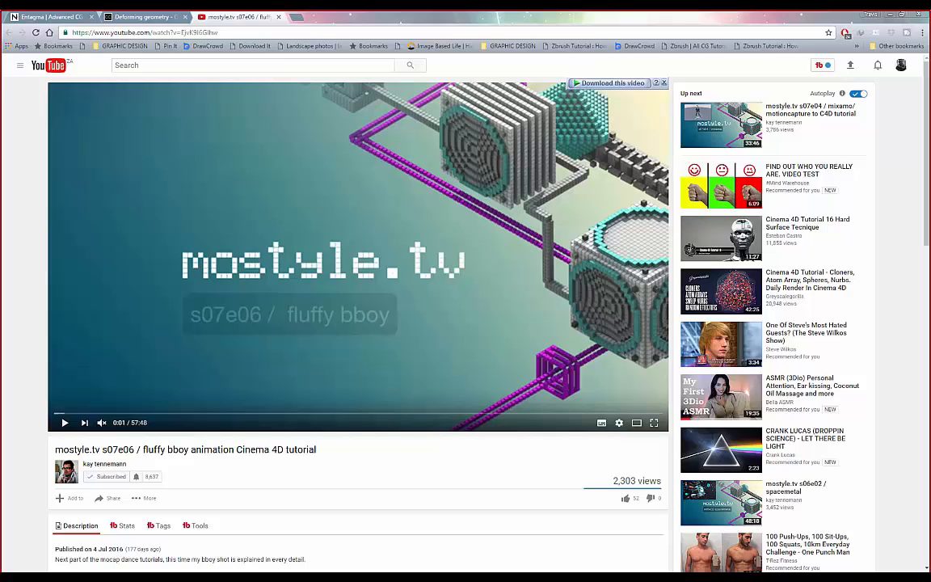
- Google a Houdini CG director's name in a new tab
key("ctrl+t")
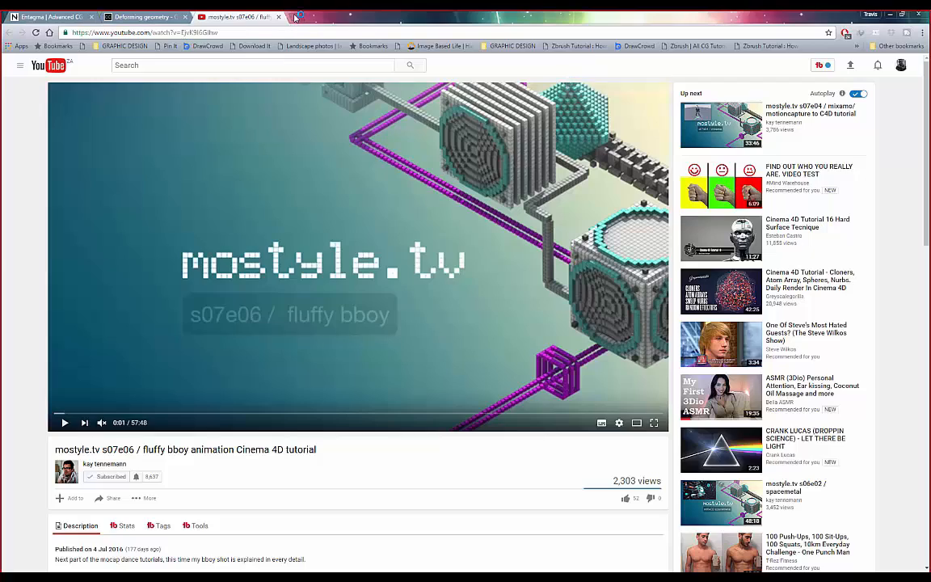
type("adam swaab")
key("Return")
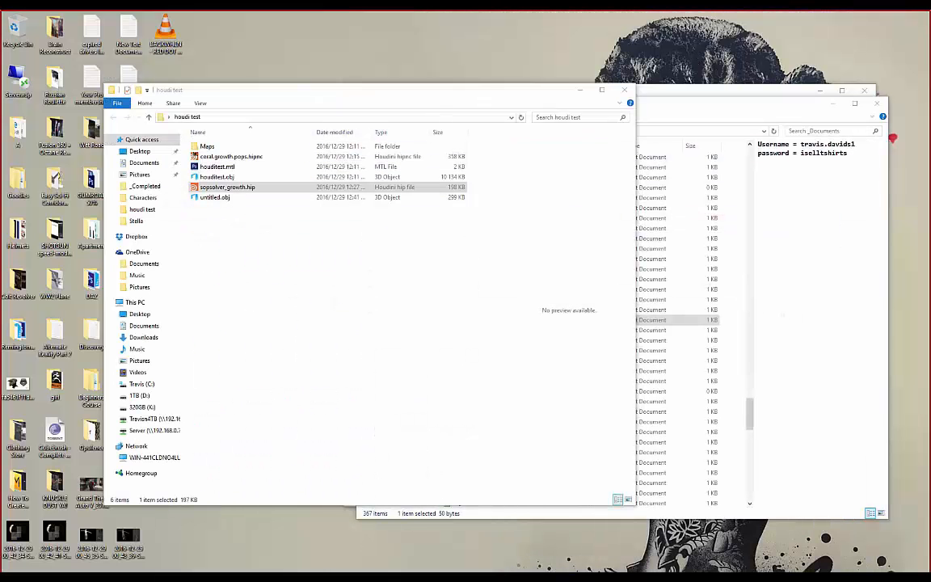
- Create a new desktop document, then permanently delete it as the wrong type
right_click(222, 536)
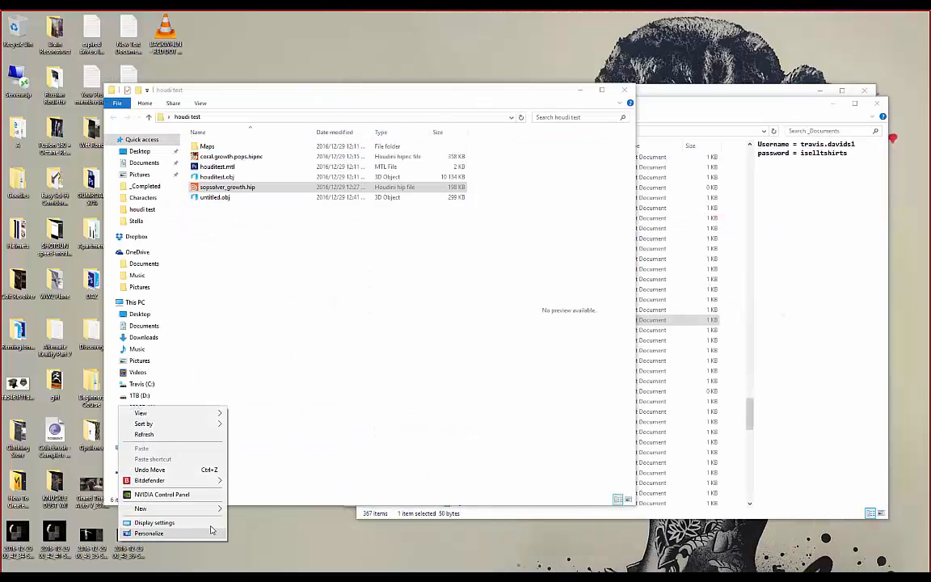
mouse_move(214, 508)
left_click(258, 485)
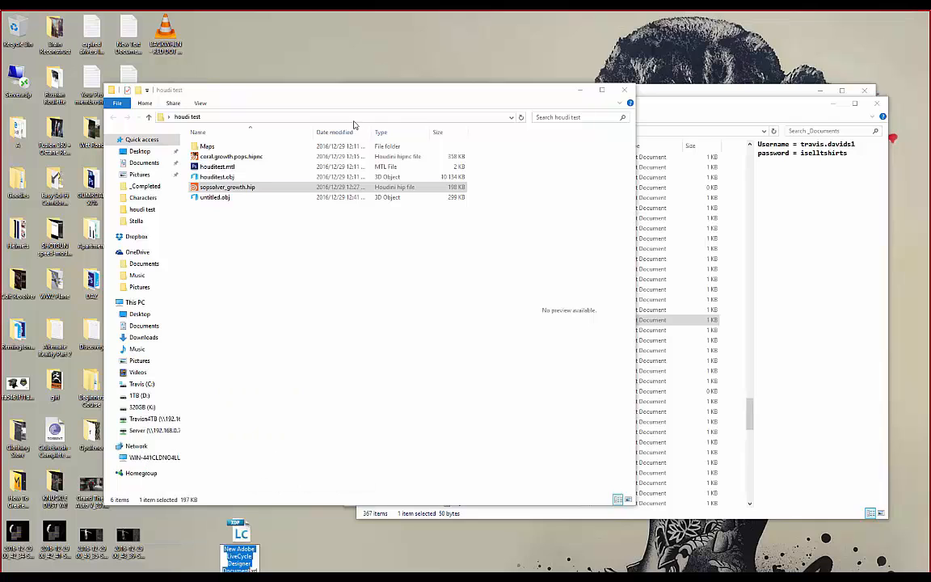
left_click_drag(249, 95, 131, 105)
key("Return")
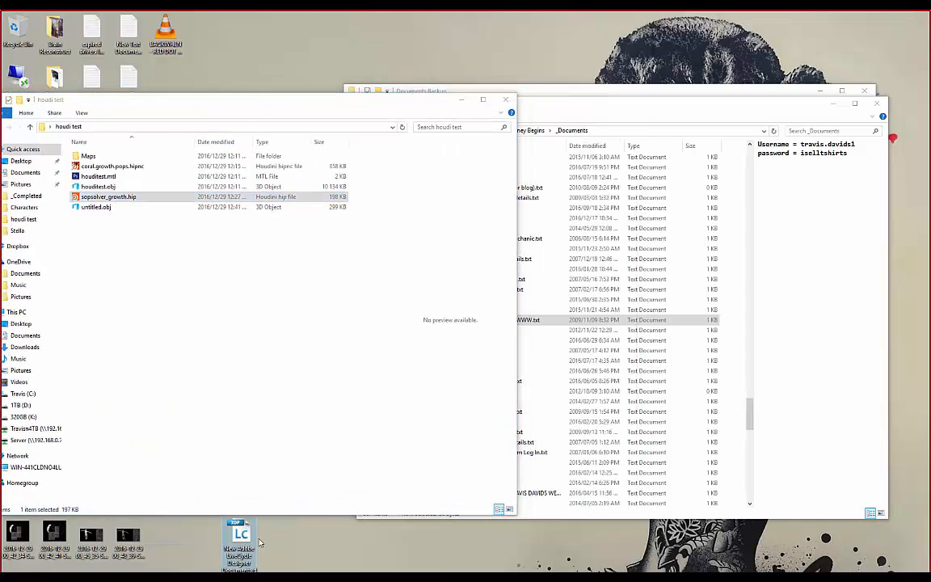
key("shift+Delete")
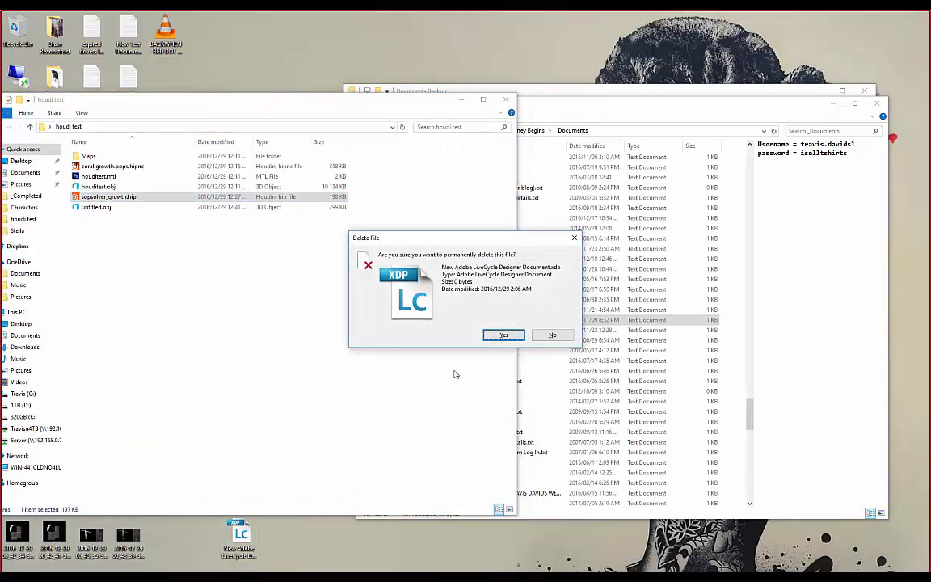
left_click(503, 335)
- Create a new text document on the desktop and open it in Notepad
right_click(233, 540)
mouse_move(221, 508)
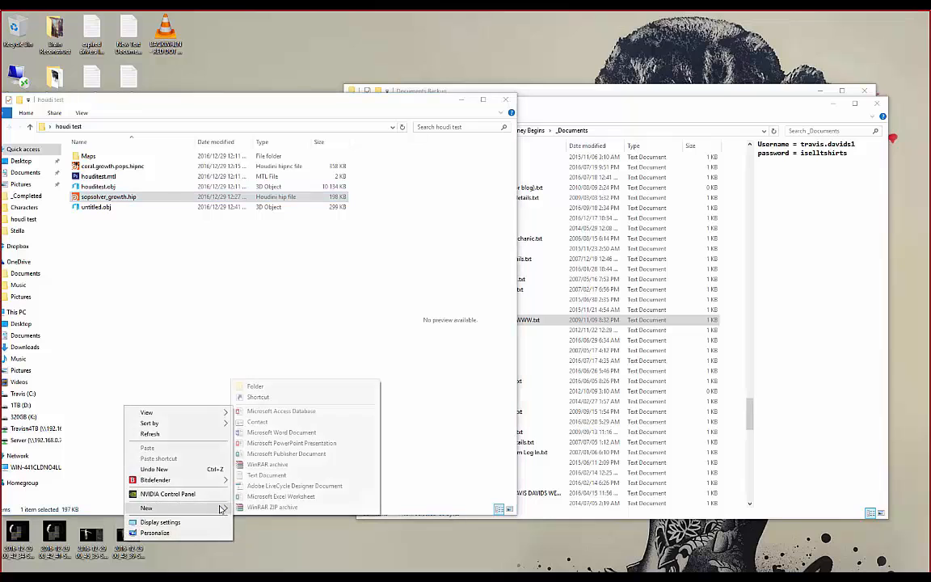
left_click(266, 475)
key("Return")
key("Return")
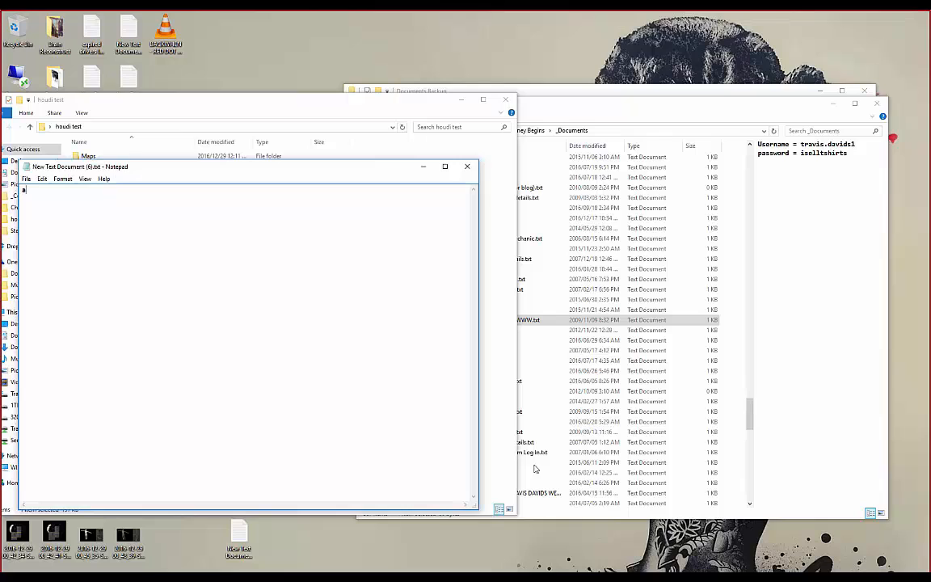
double_click(25, 200)
key("alt+Tab")
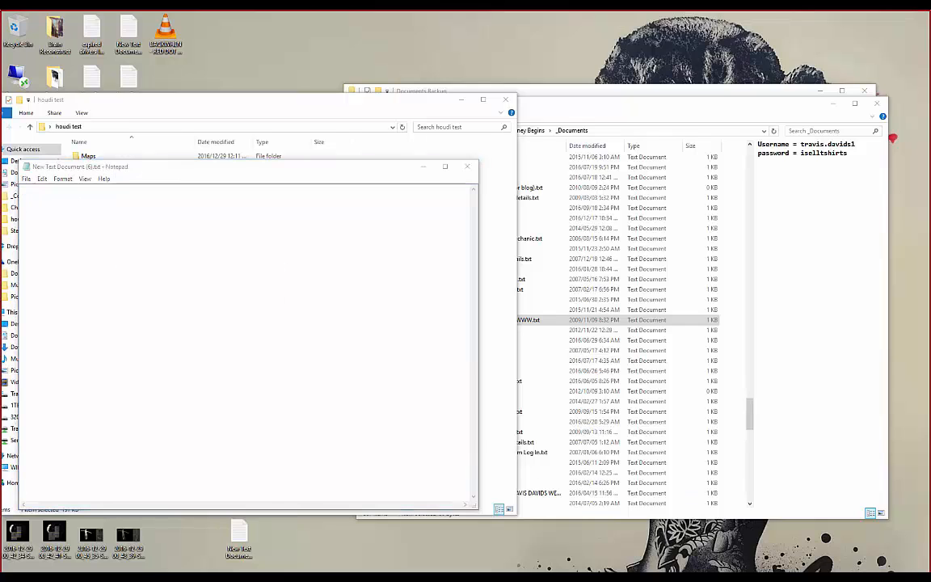
- Paste the list of artist names into the empty text document
left_click(192, 259)
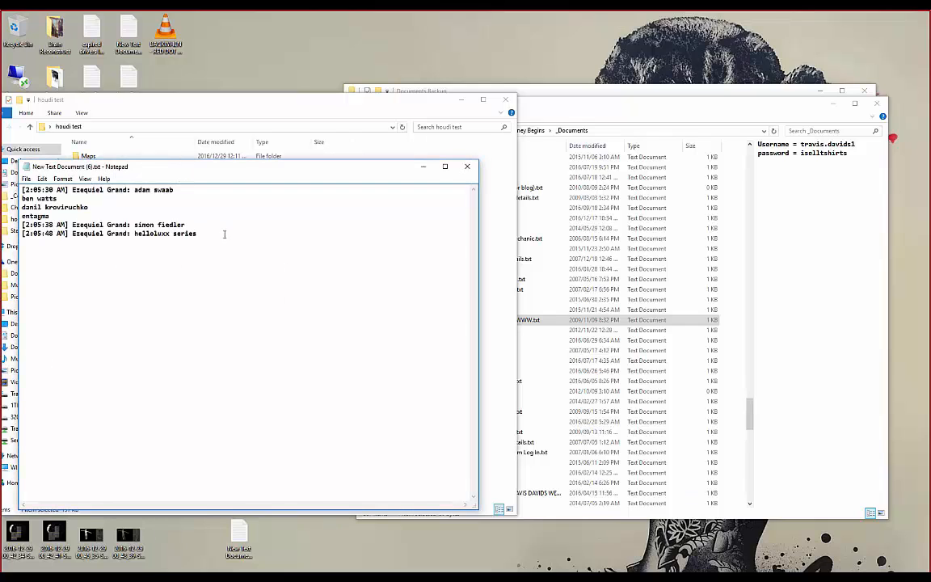
key("ctrl+a")
key("ctrl+c")
key("Delete")
key("alt+Tab")
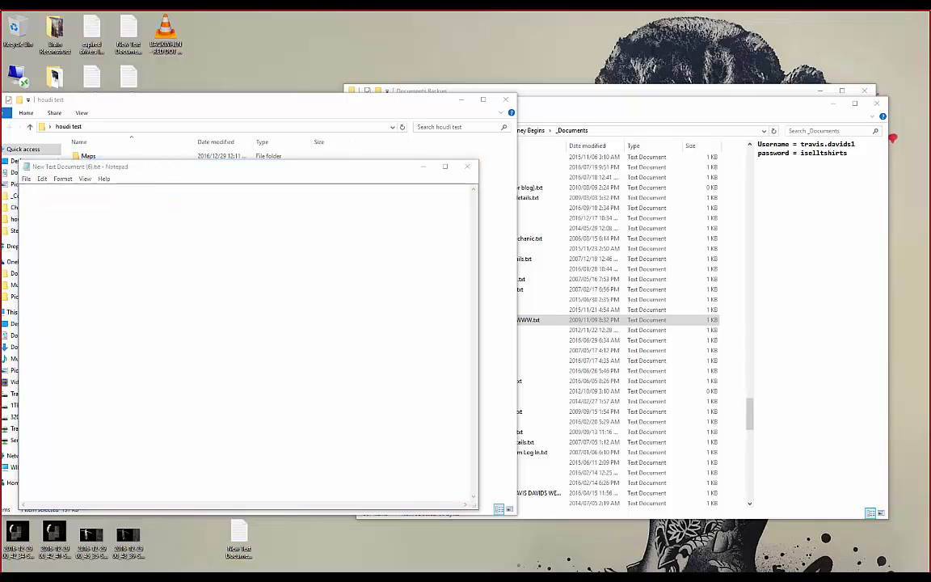
left_click(171, 264)
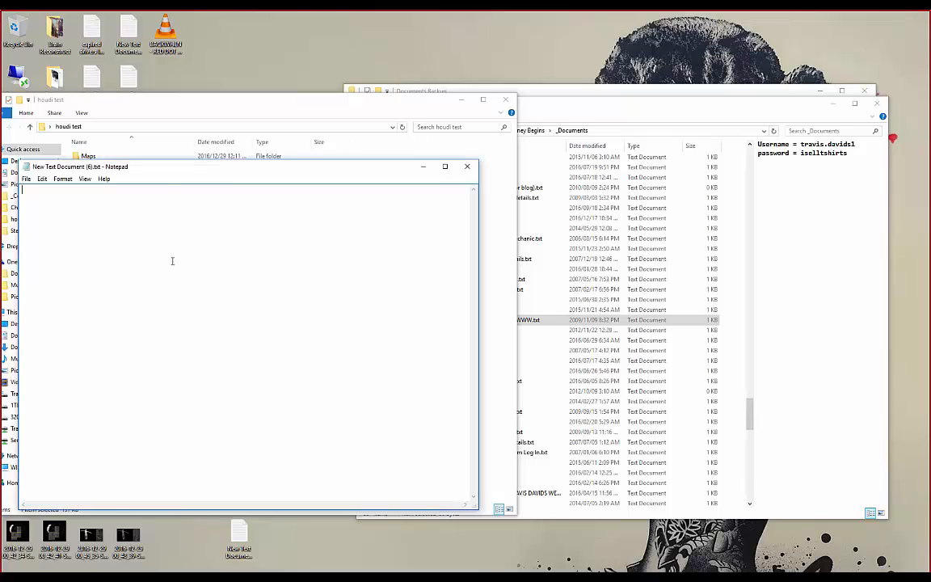
key("ctrl+v")
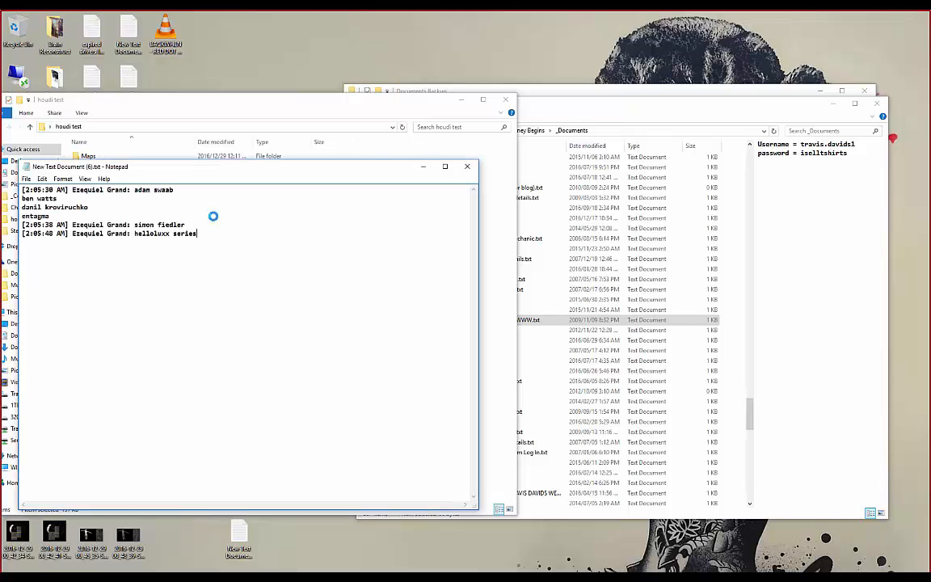
- Close the text document without saving and return to Chrome's search results
left_click(465, 167)
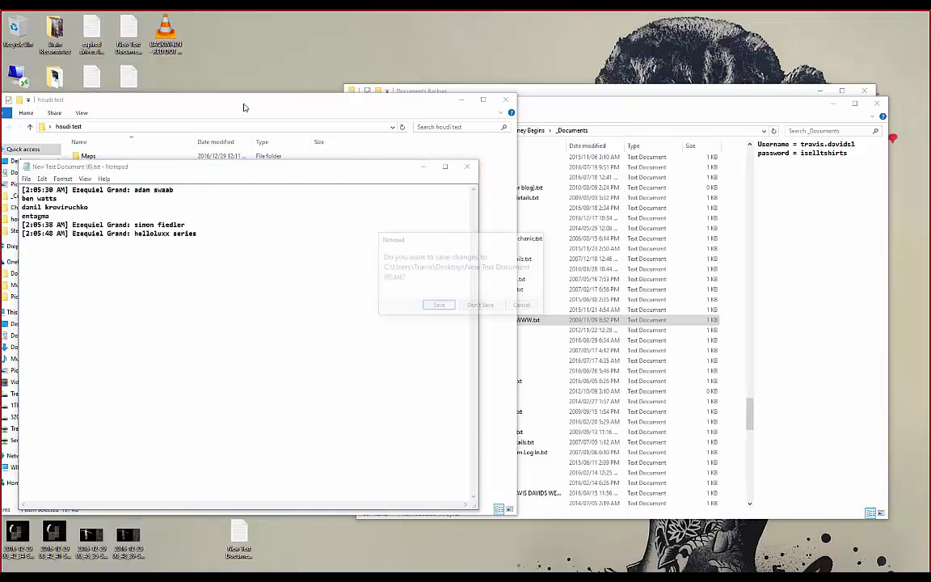
left_click(481, 305)
left_click_drag(211, 100, 269, 104)
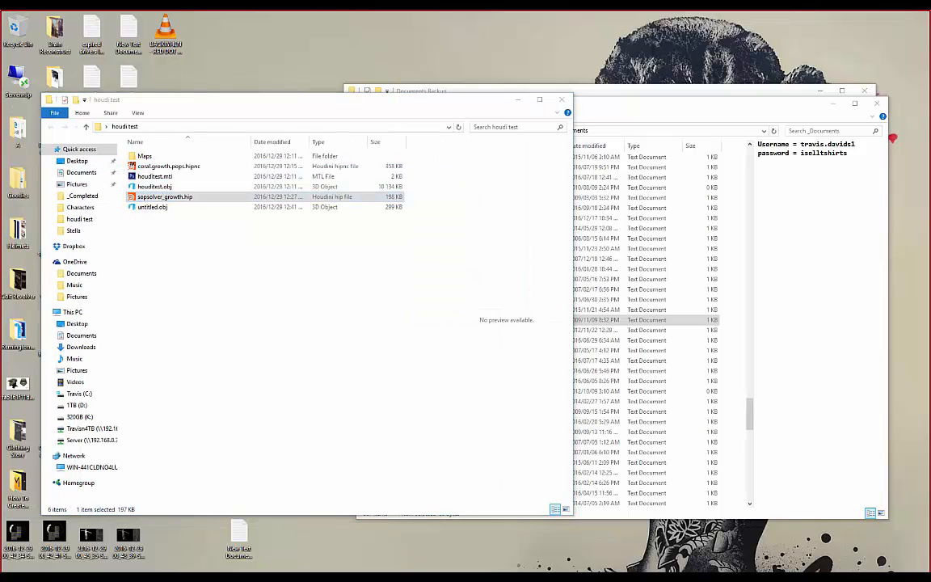
key("alt+Tab")
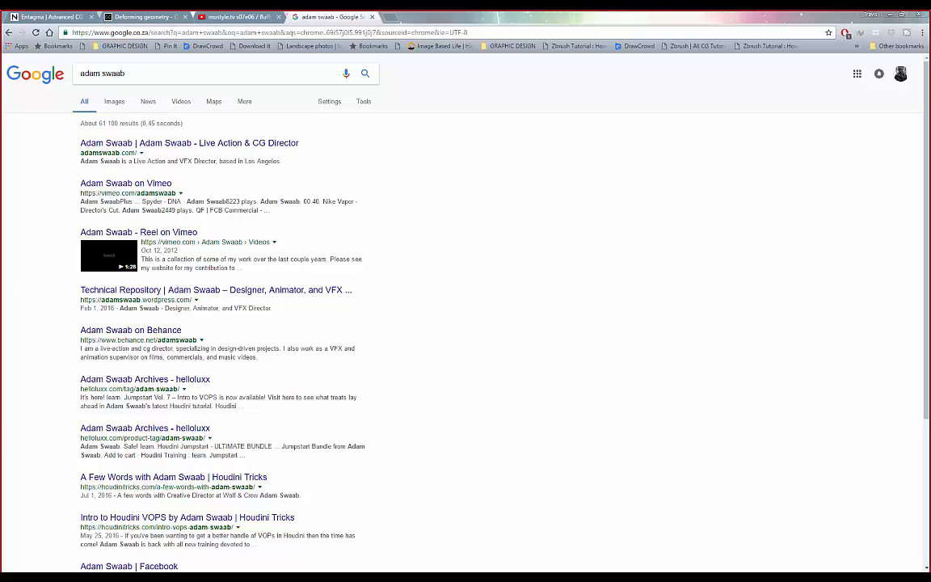
- Google a second artist's name in a new tab
left_click(386, 17)
type("ben watts")
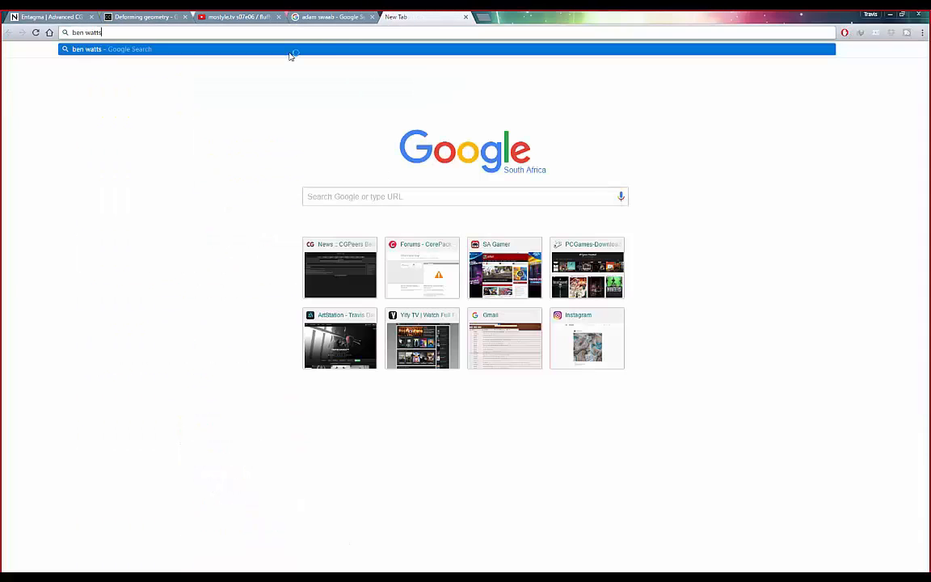
key("Return")
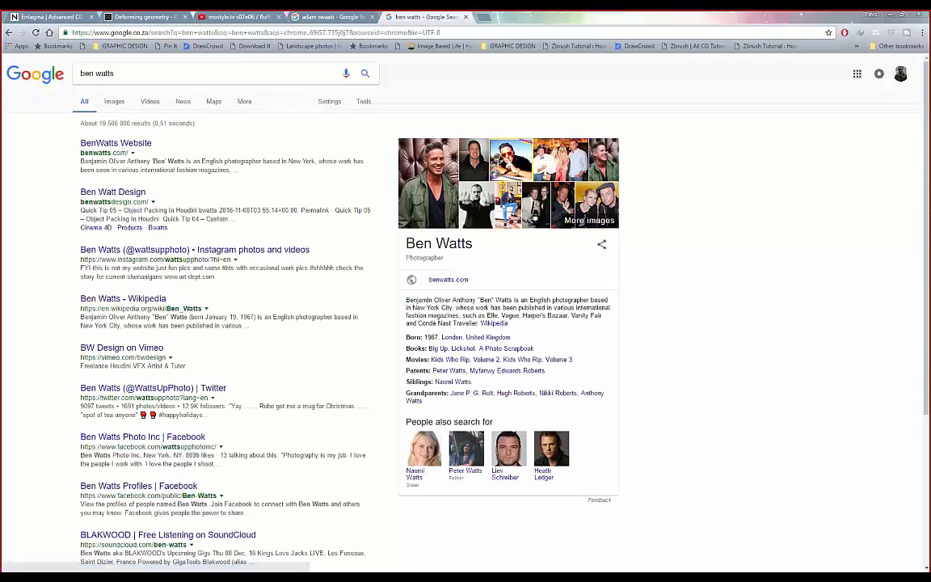
- Open the Live Action & CG Director's portfolio site from the first artist's results
left_click(482, 16)
left_click(428, 17)
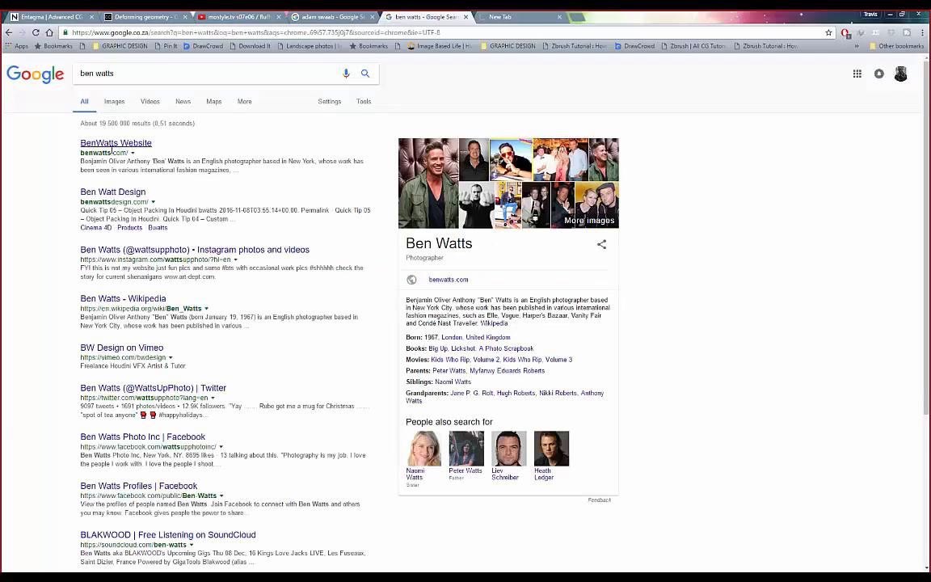
key("ctrl+shift+Tab")
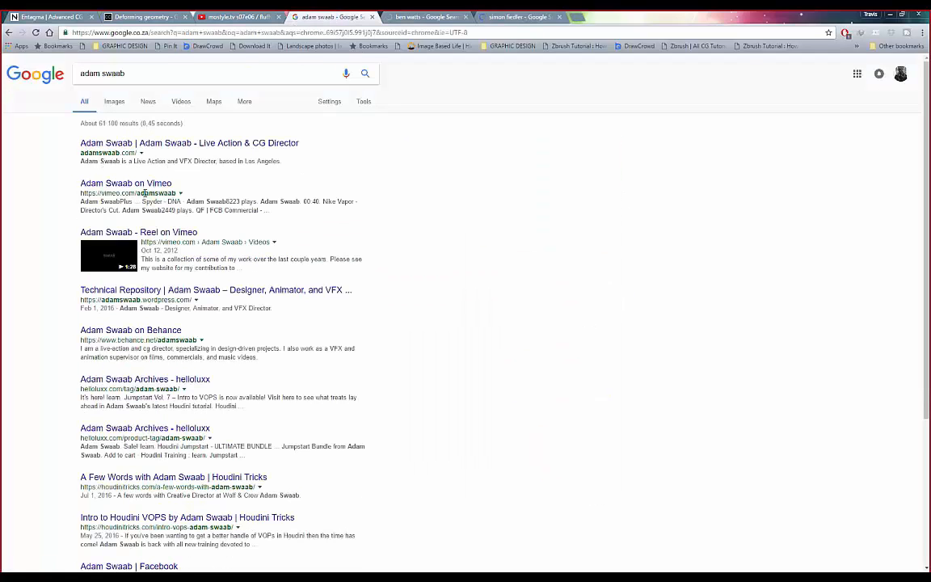
left_click(157, 143)
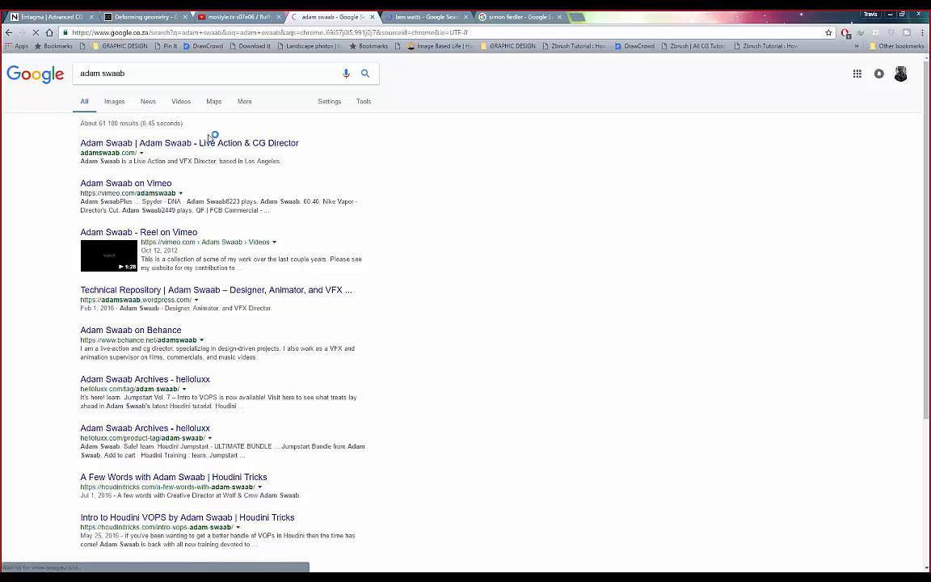
- Compare the photographer's website with the director's portfolio homepage
left_click(523, 17)
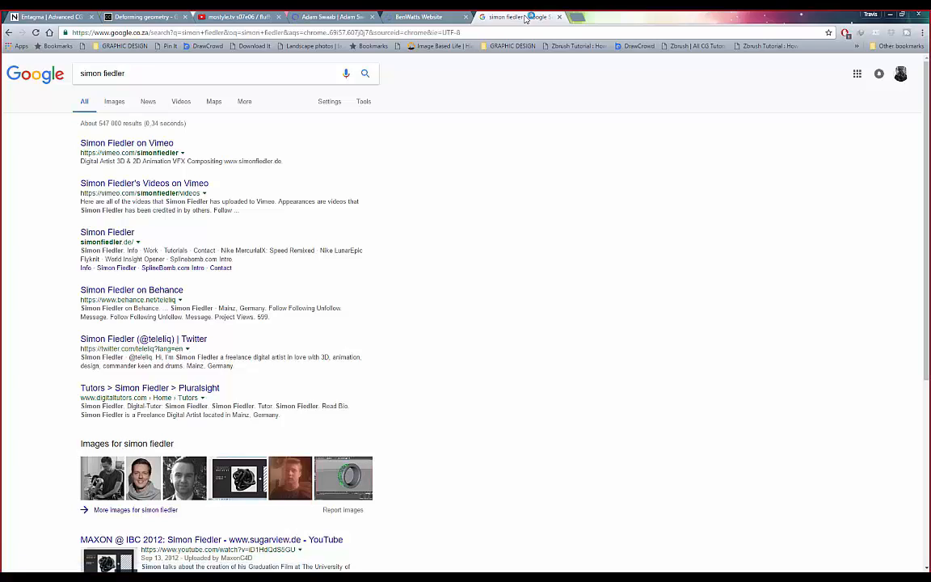
left_click(424, 16)
left_click(331, 17)
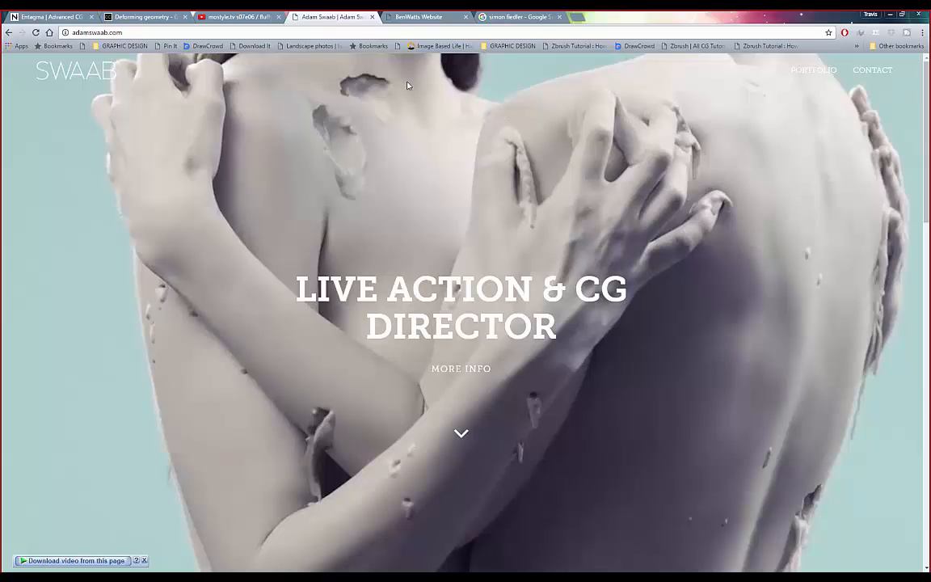
scroll(431, 177, "down", 1)
scroll(433, 169, "up", 1)
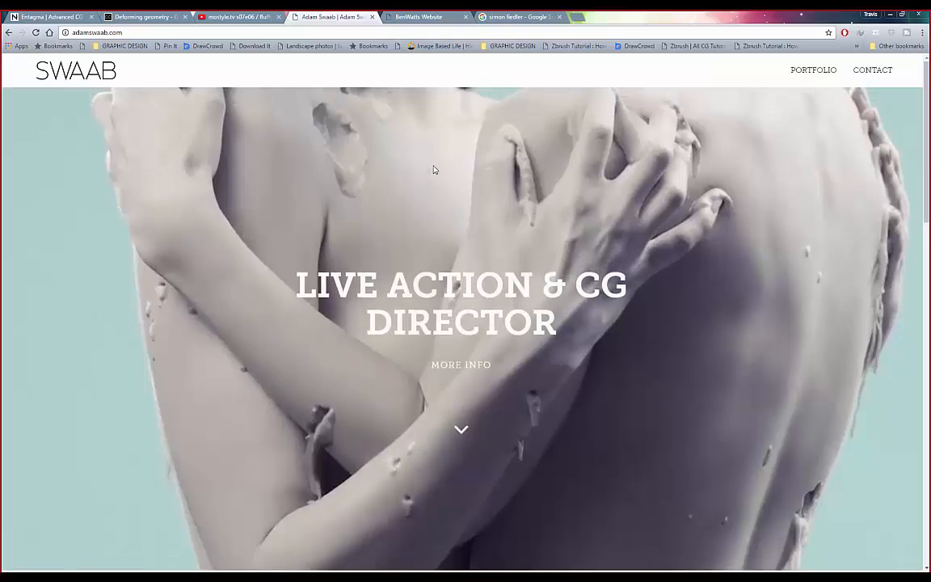
- Open the third artist's Vimeo page from their search results
left_click(422, 17)
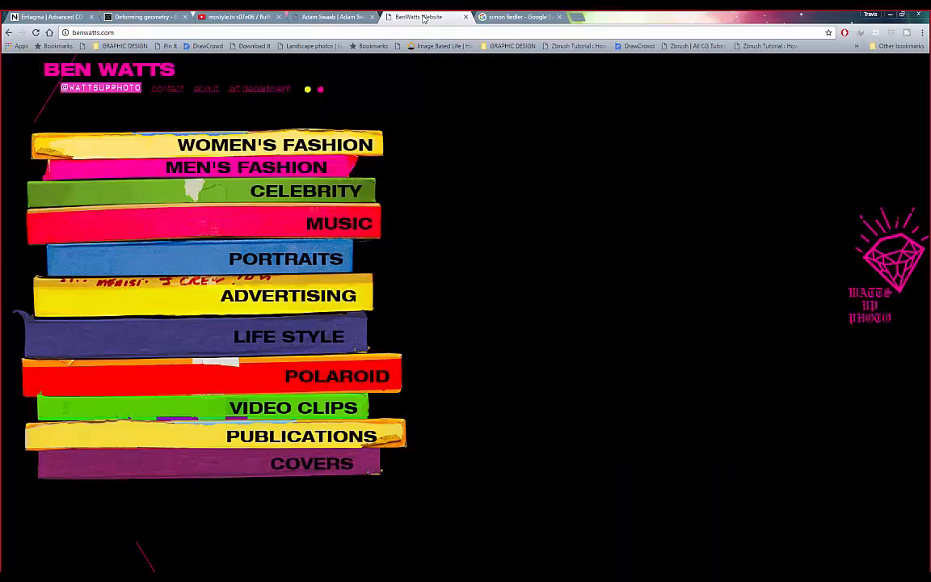
left_click(301, 17)
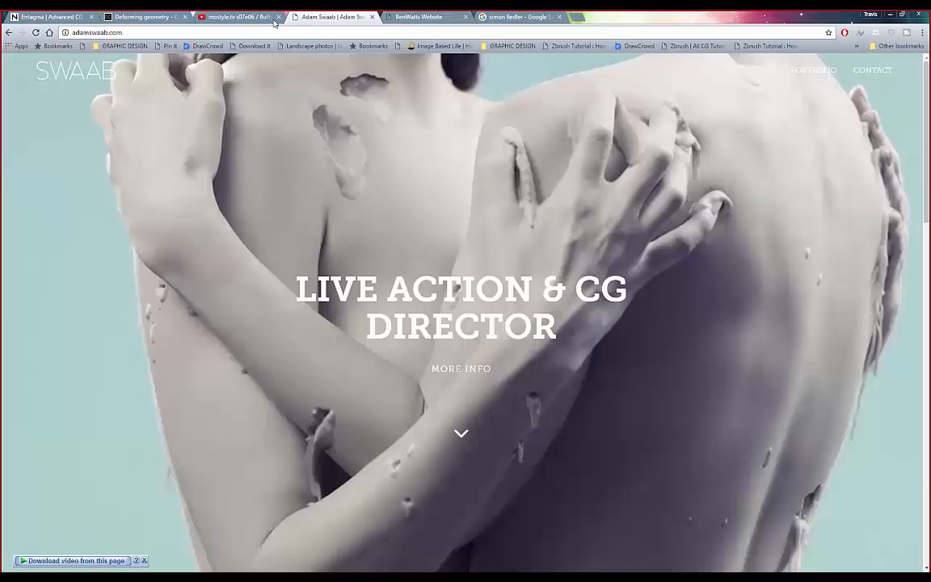
left_click(230, 17)
left_click(521, 18)
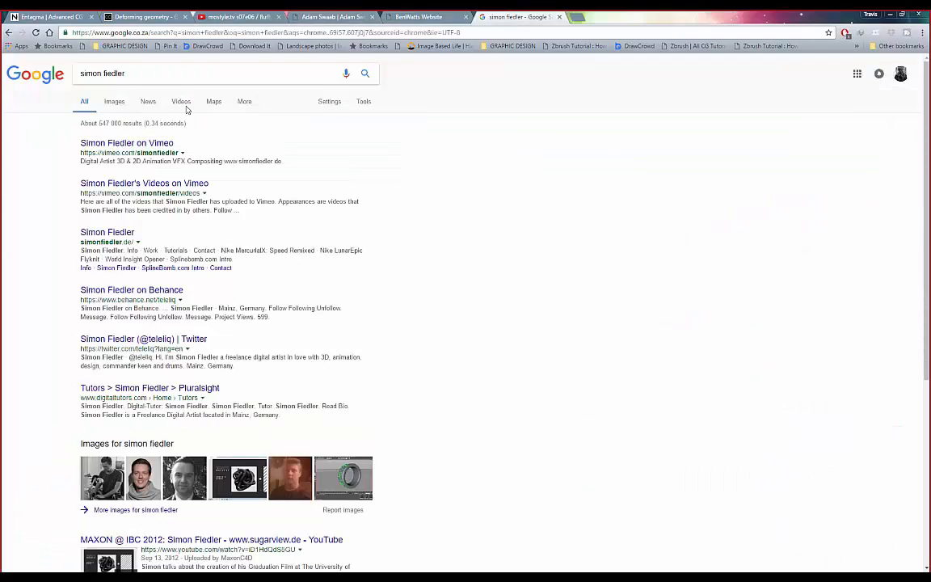
left_click(158, 146)
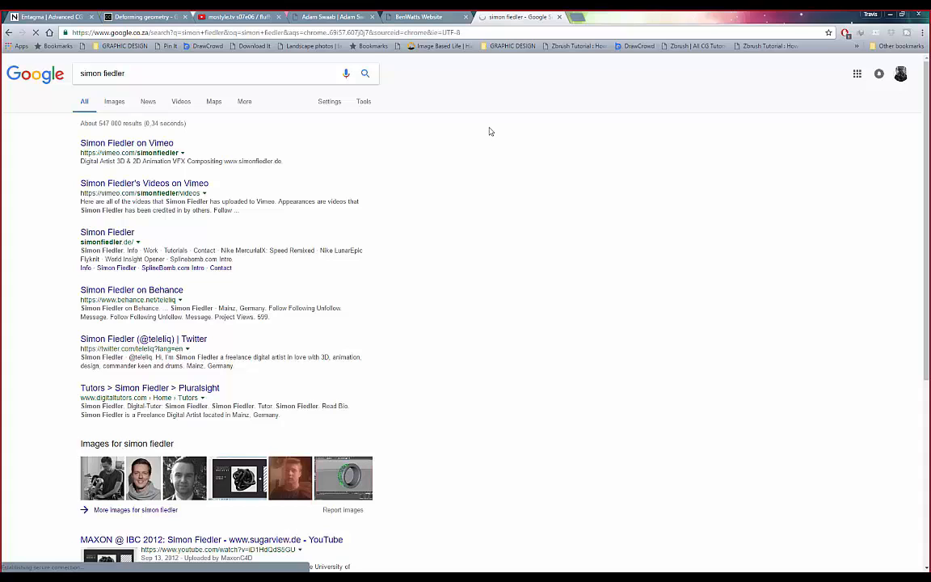
- Return to the director's portfolio site and scroll its homepage
left_click(419, 17)
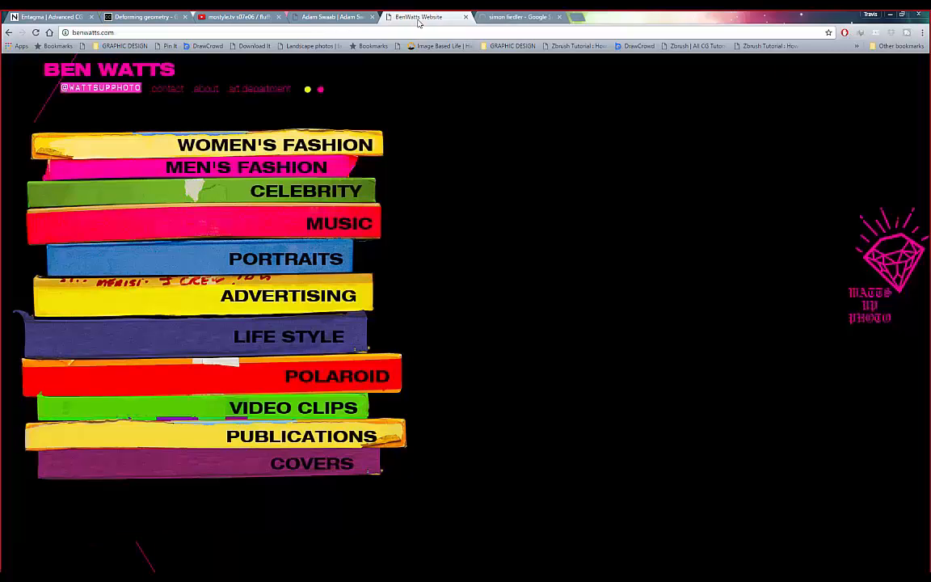
left_click(478, 18)
left_click(311, 18)
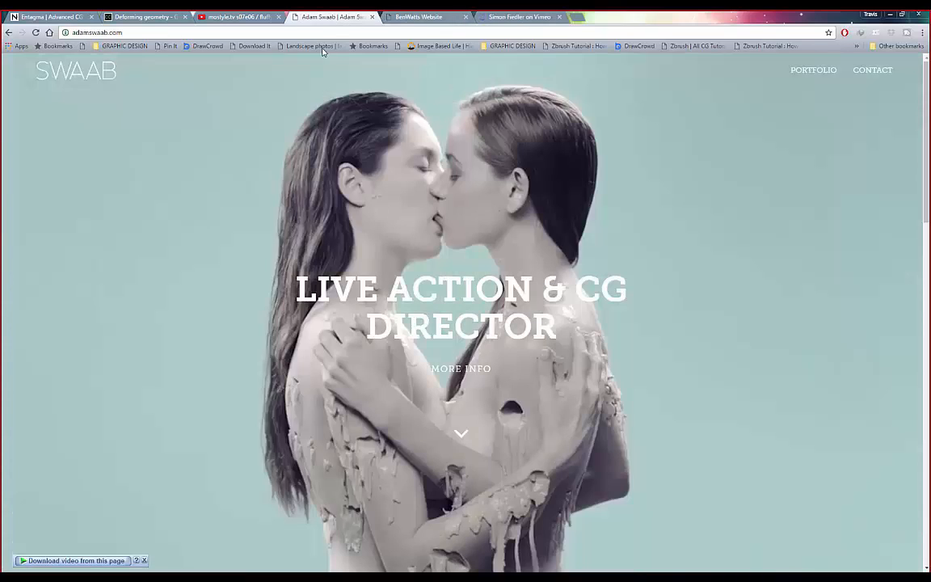
scroll(271, 204, "down", 2)
scroll(508, 453, "up", 1)
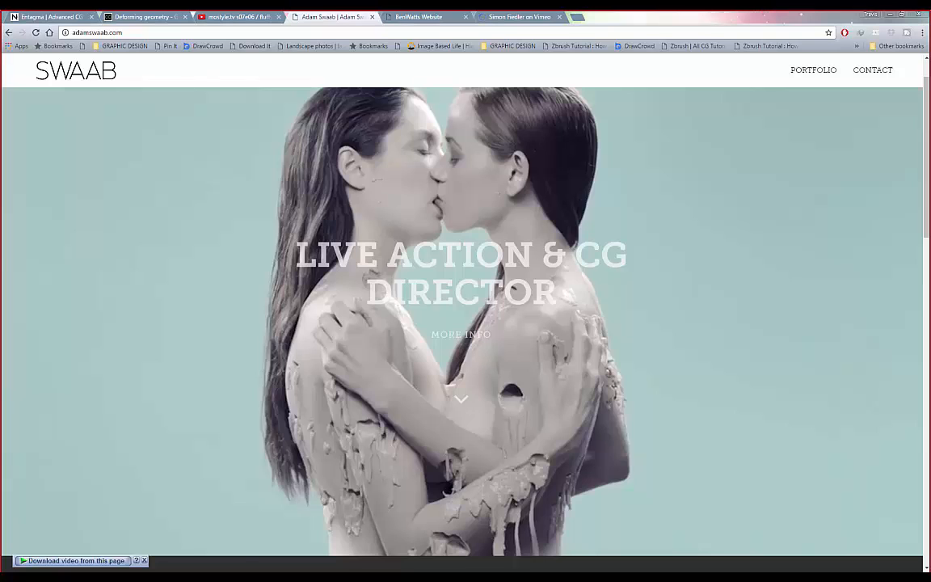
- Go back to the earlier results and open the BW design tutorials site
left_click(578, 17)
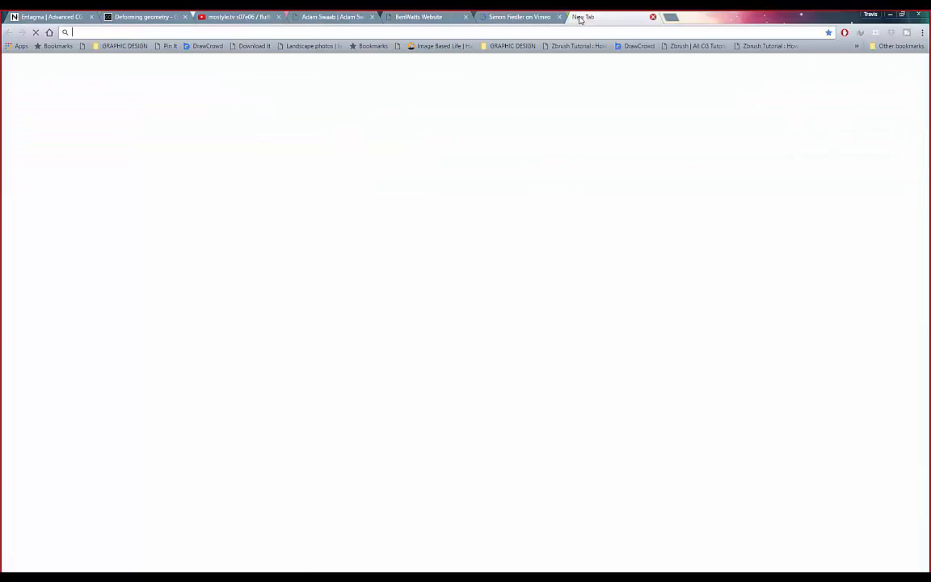
type("peter quinn")
left_click(435, 20)
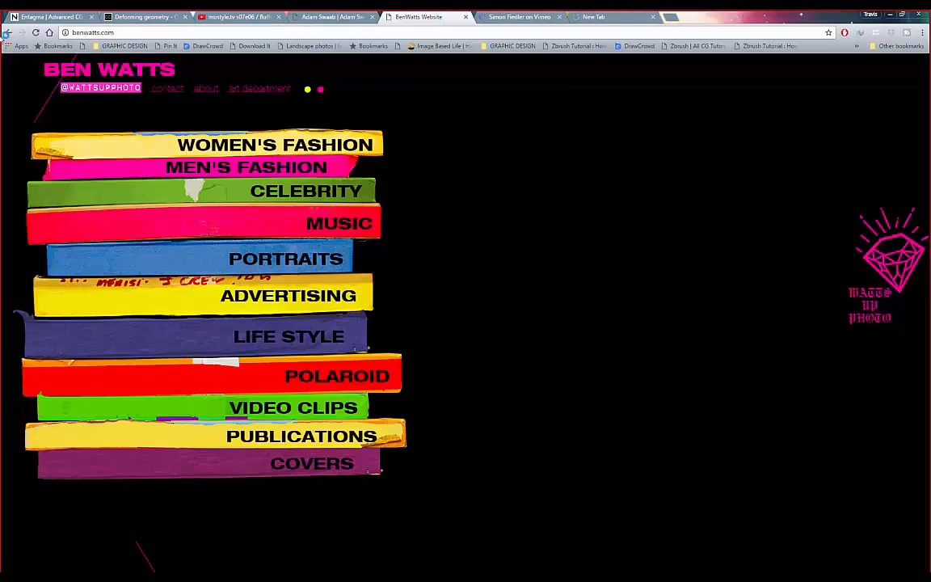
left_click(8, 33)
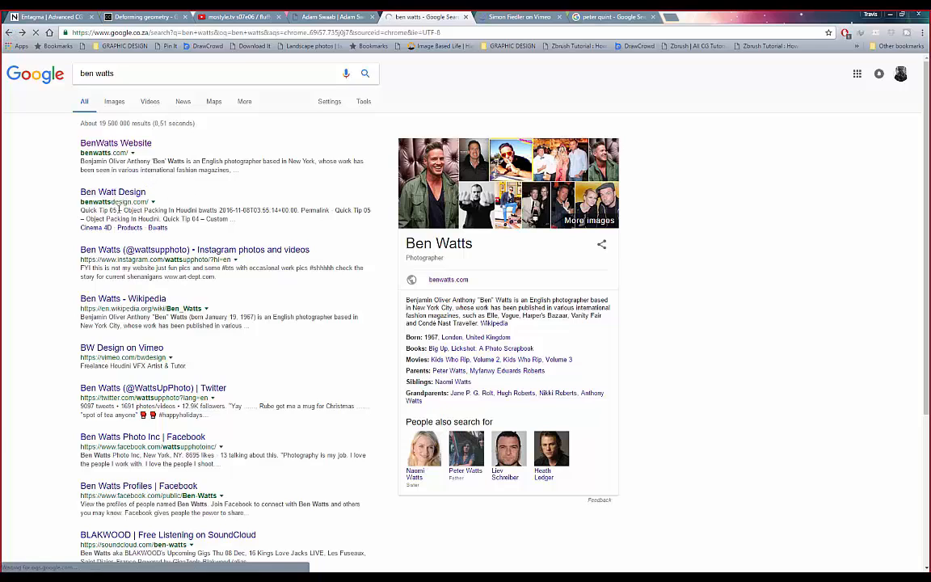
left_click(107, 201)
- Google a Houdini VFX trainer's name in a new tab
left_click(598, 17)
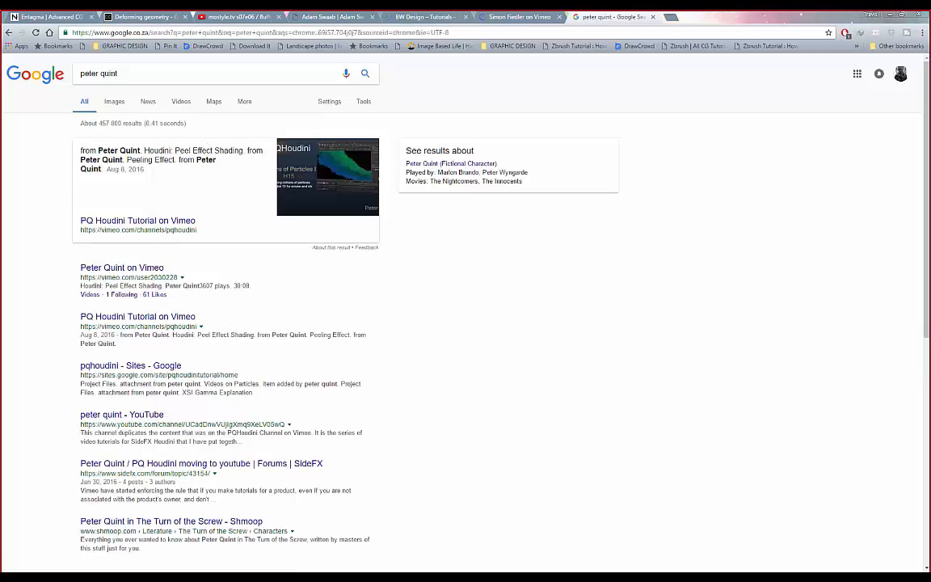
left_click(670, 16)
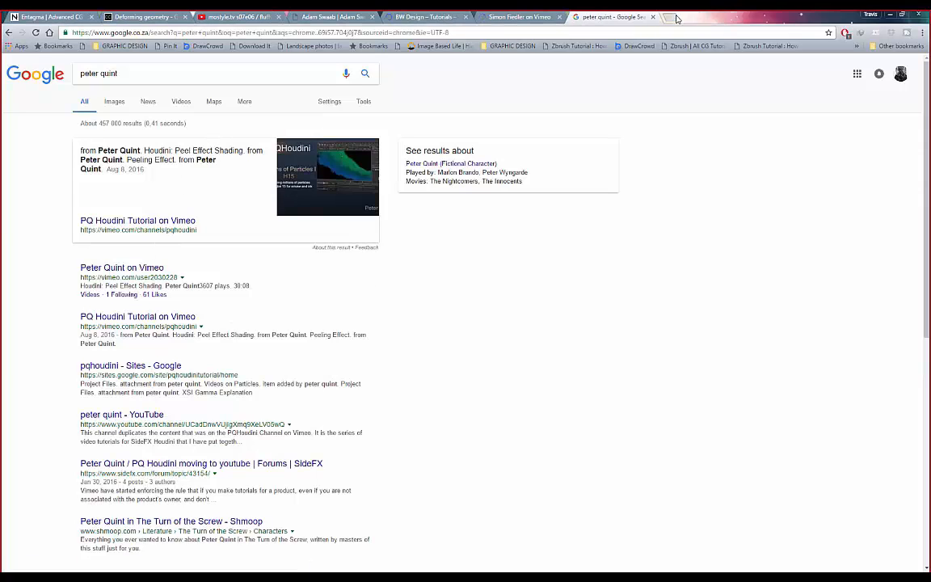
type("rohan dalvi")
key("Return")
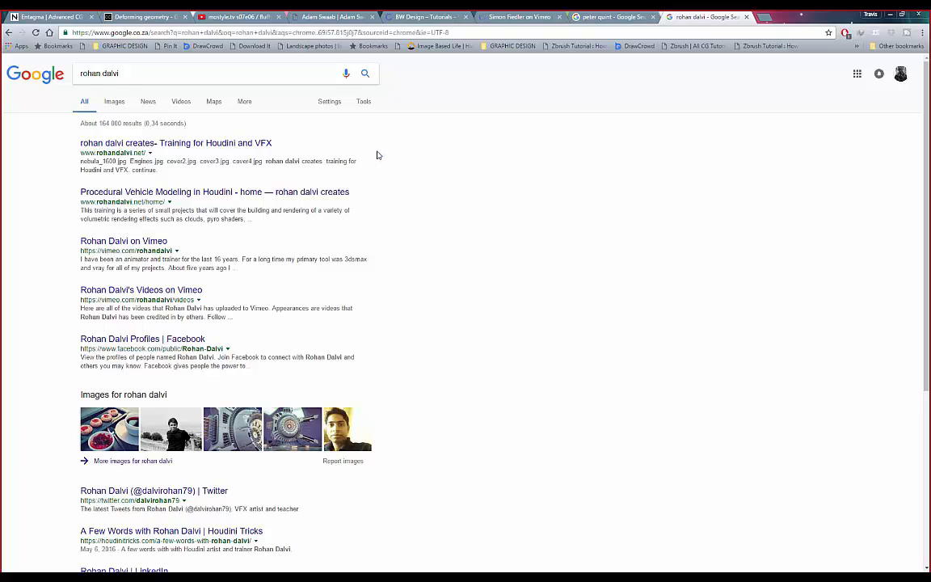
- Open the pink rocket render's source page from the trainer's image results, then return to the other tutor's results
left_click(117, 103)
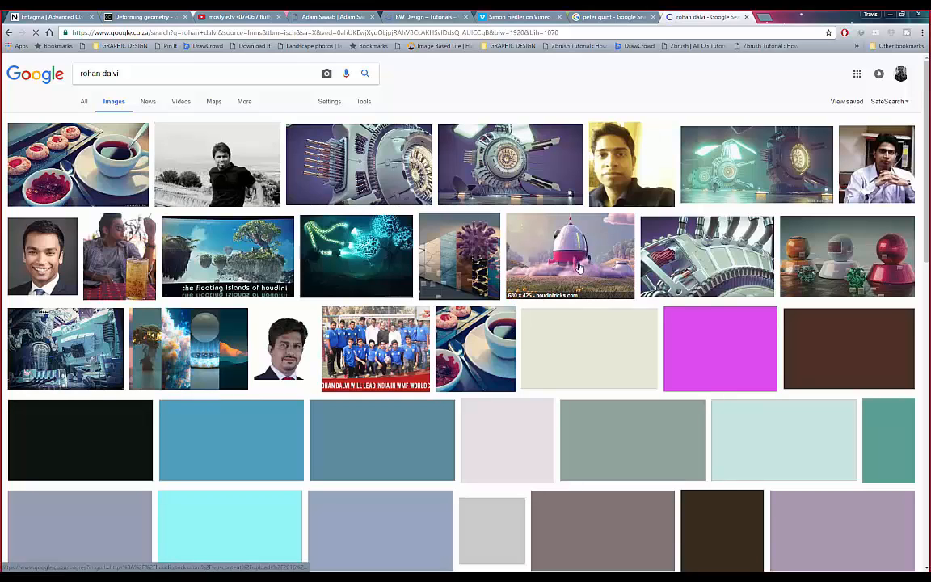
left_click(579, 268)
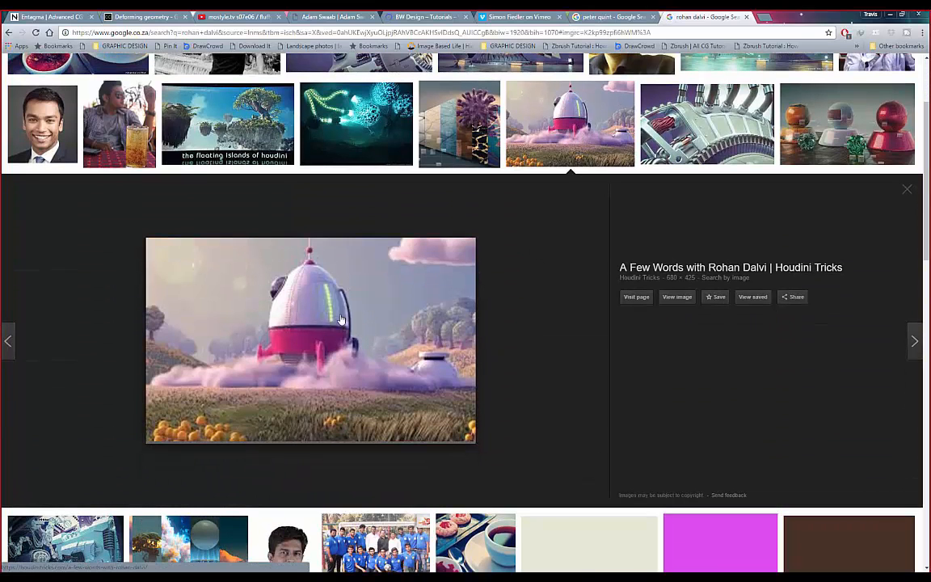
left_click(418, 321)
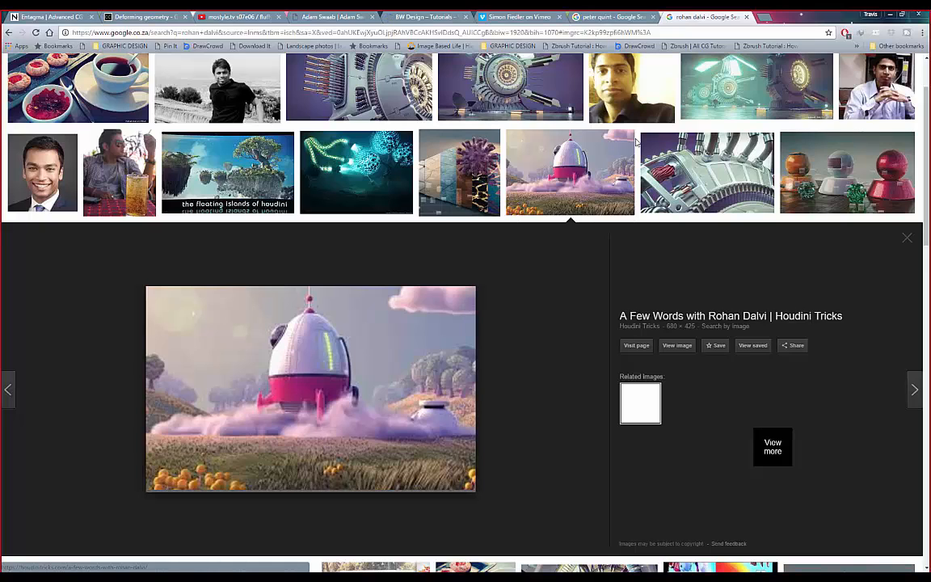
left_click(575, 18)
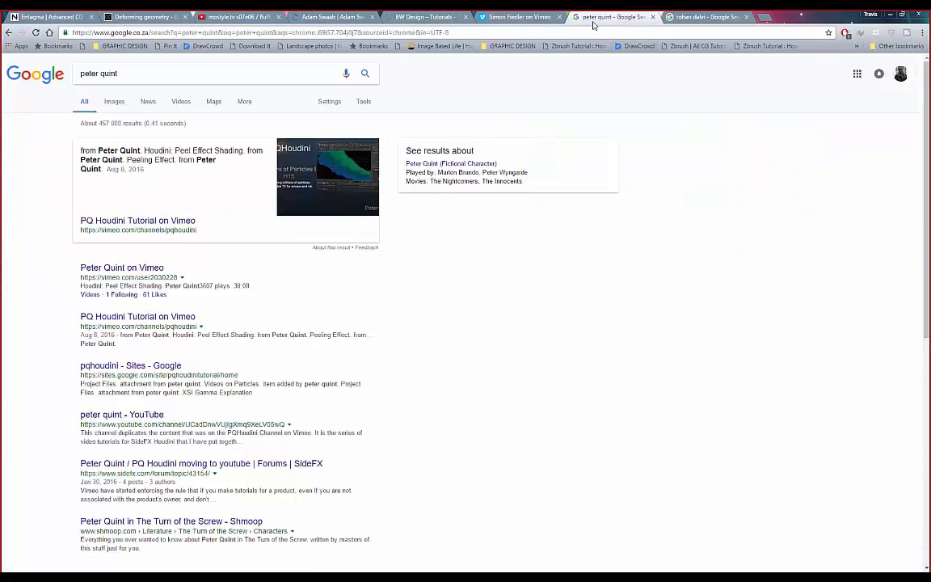
- Scroll through the artist's Vimeo uploads like Tendril Growth and Volume Trails, then switch to BW Design – Tutorials
left_click(519, 18)
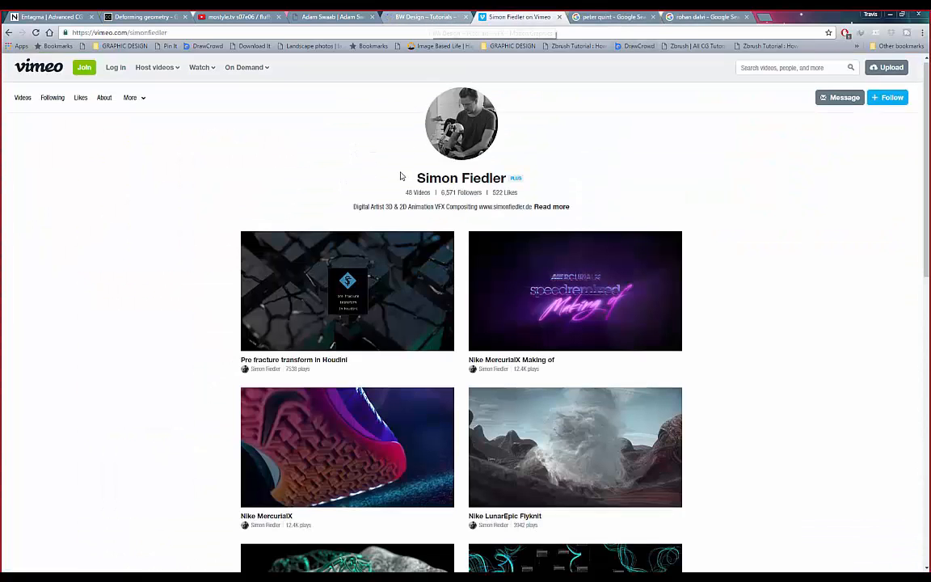
scroll(485, 194, "down", 1)
scroll(552, 199, "down", 1)
scroll(698, 235, "down", 2)
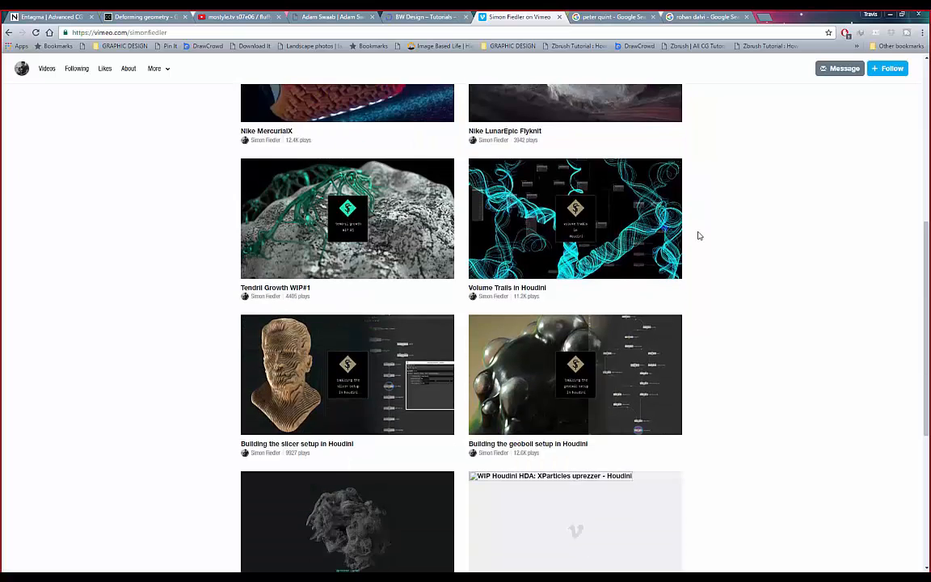
scroll(699, 235, "down", 1)
scroll(699, 235, "up", 2)
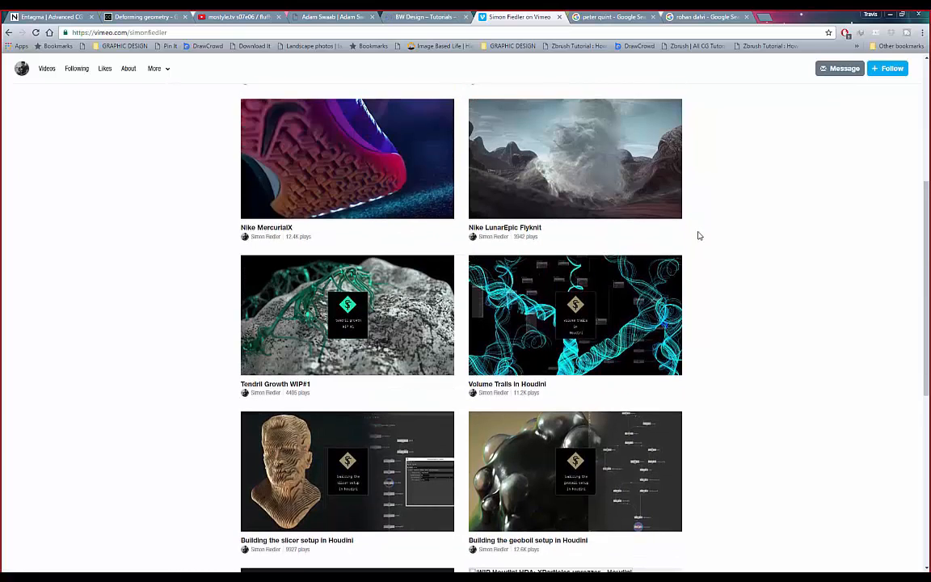
scroll(679, 226, "down", 1)
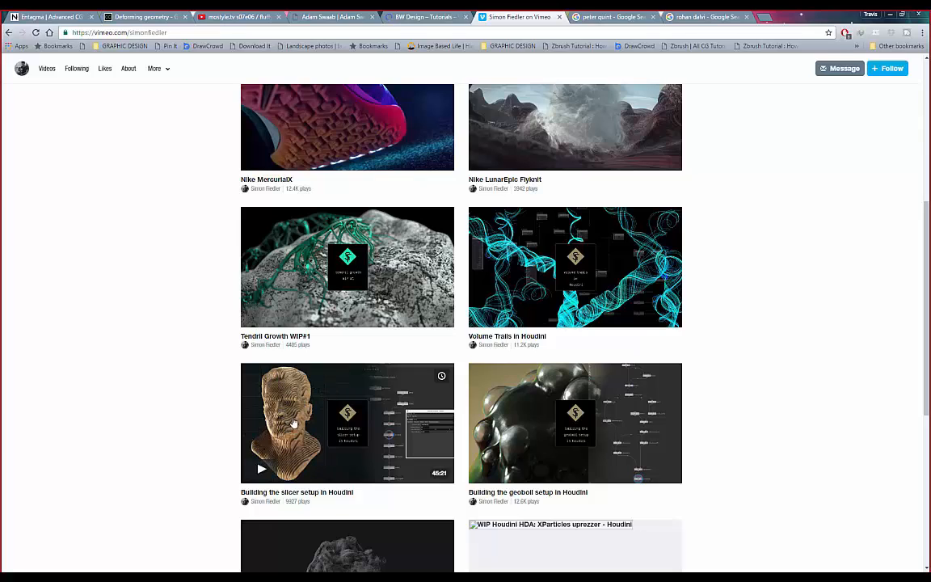
scroll(305, 417, "up", 2)
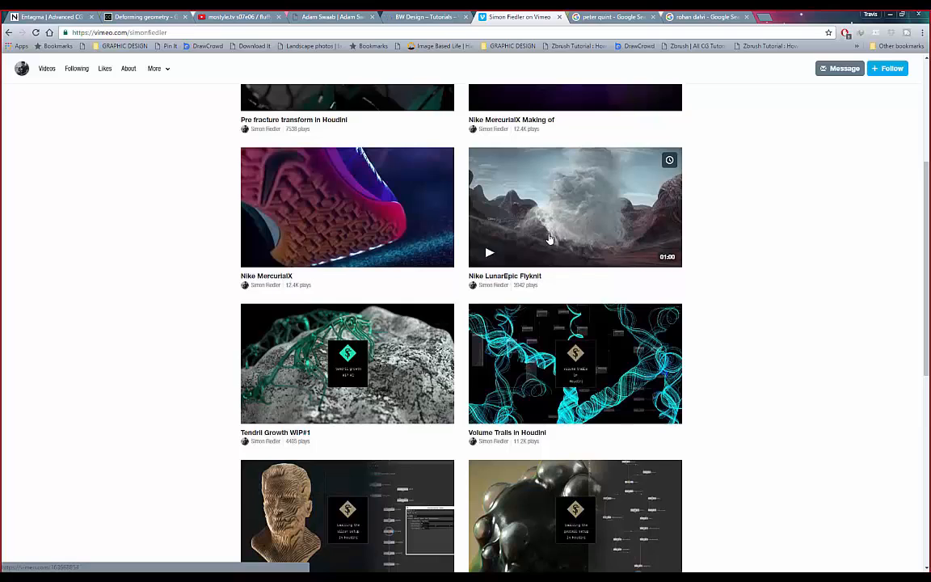
scroll(549, 239, "up", 2)
scroll(335, 296, "down", 1)
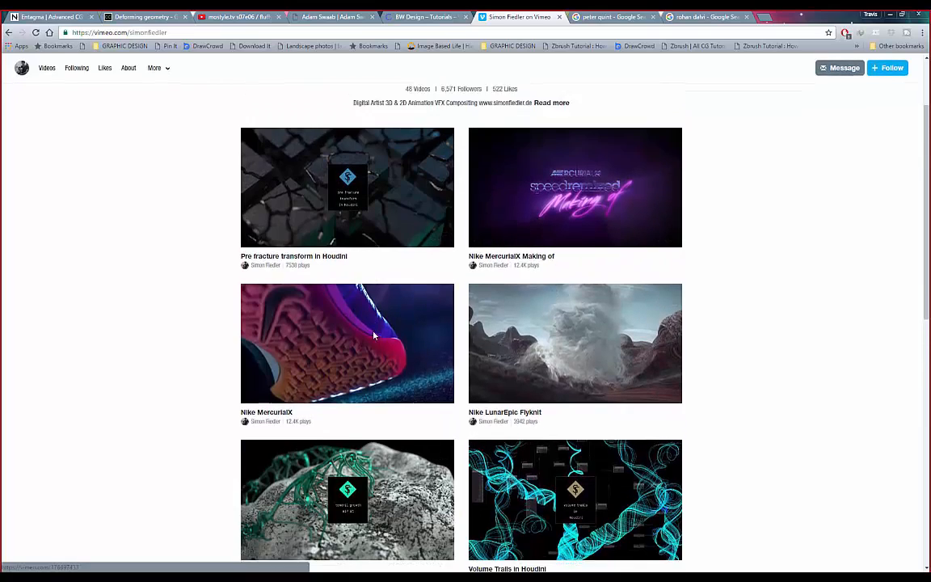
scroll(283, 327, "down", 7)
scroll(210, 328, "up", 2)
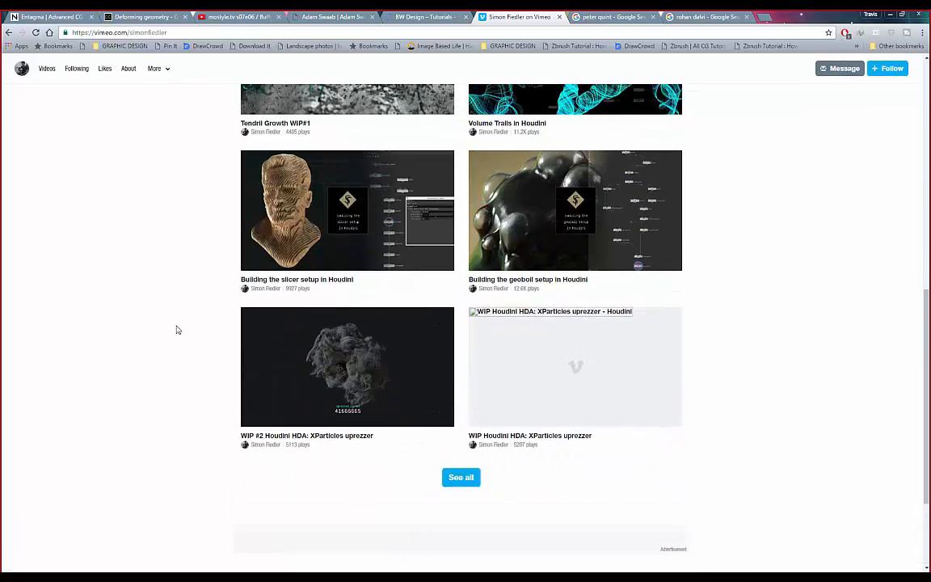
scroll(121, 300, "up", 1)
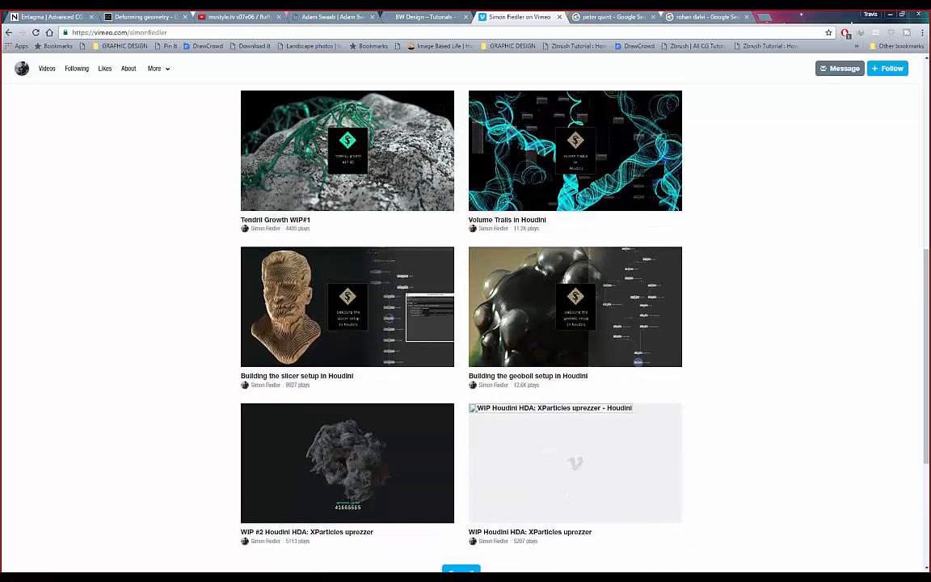
left_click(428, 17)
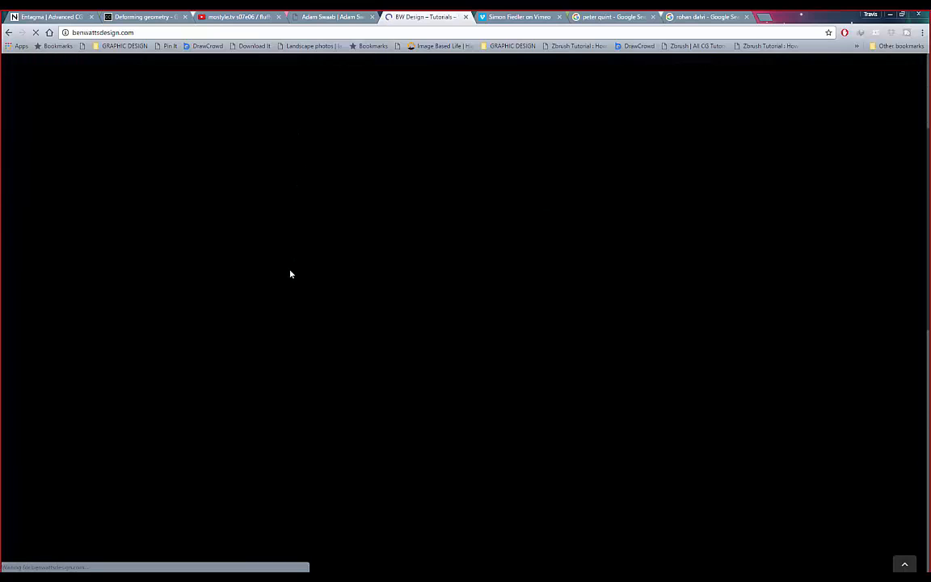
- Glance back at the Vimeo video grid, then return to the BW Design tutorials page
left_click(508, 19)
scroll(395, 182, "up", 1)
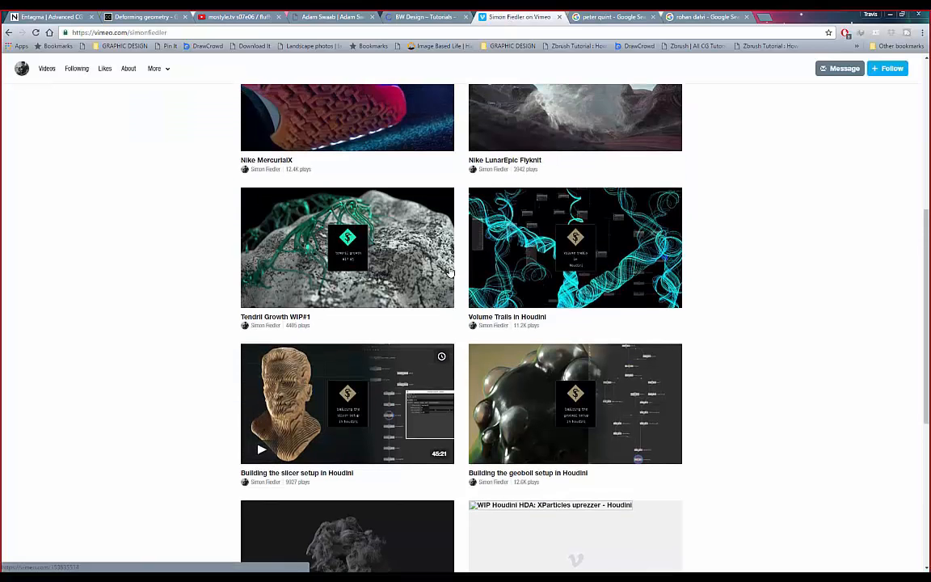
key("ctrl+shift+Tab")
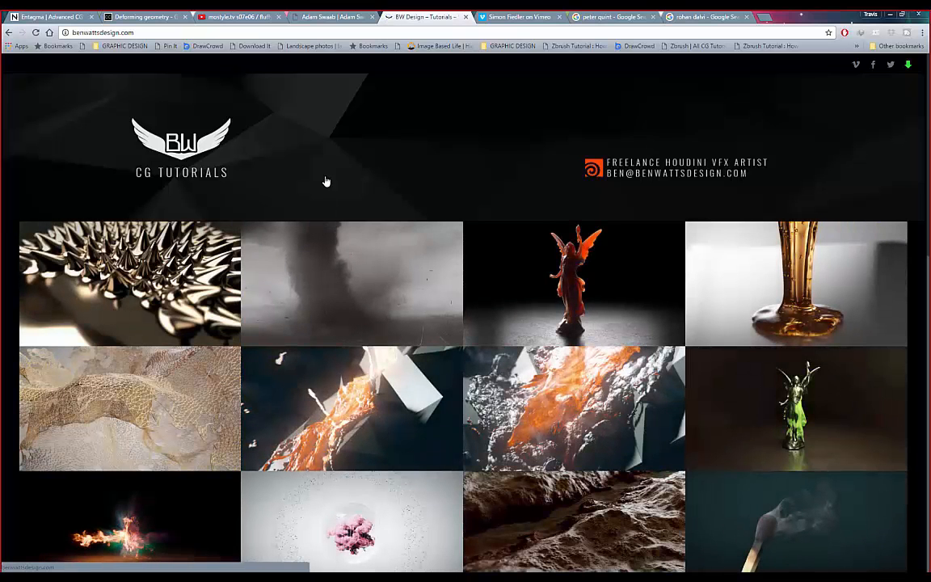
- Scroll through the CG Tutorials thumbnails like ferrofluid spikes, tornado and honey, ending back at the top
scroll(332, 186, "down", 2)
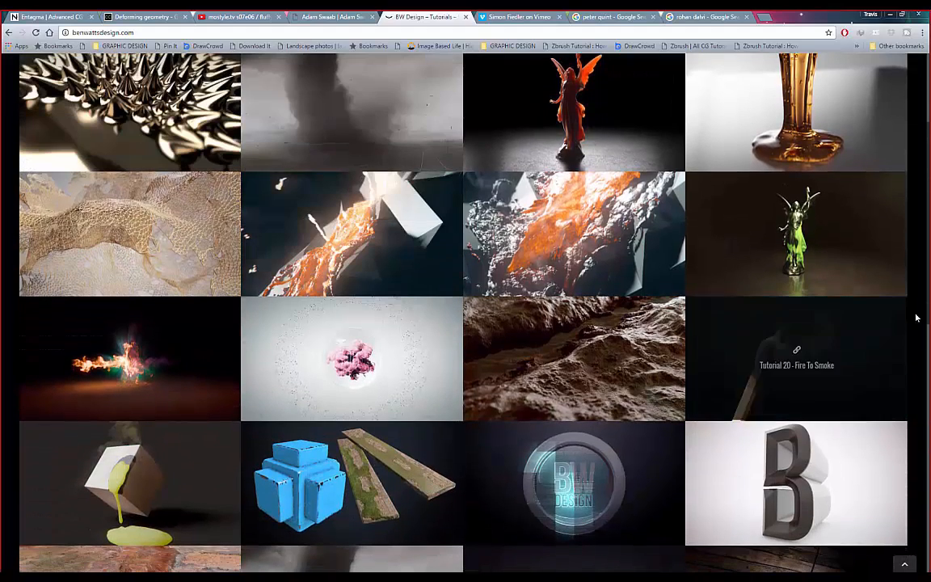
scroll(920, 244, "up", 1)
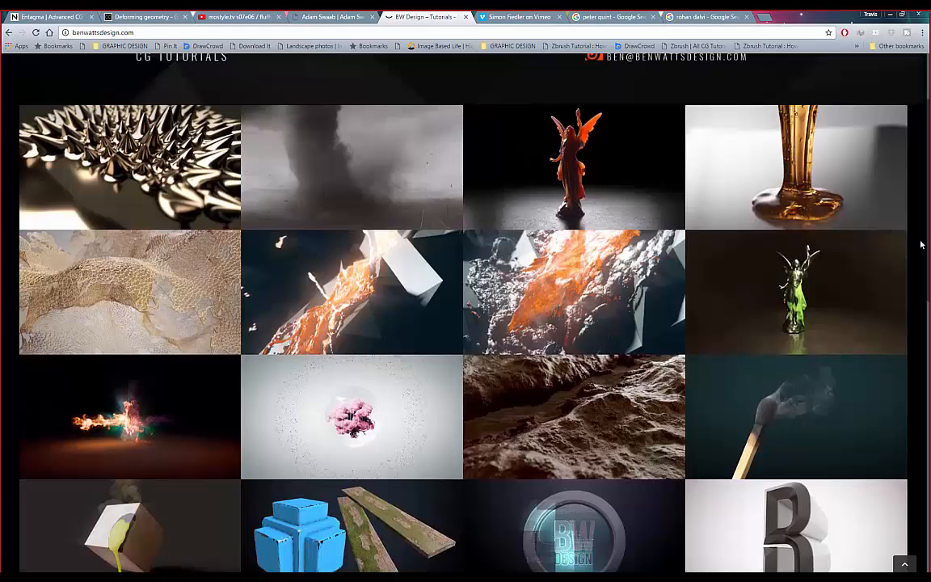
scroll(920, 244, "down", 2)
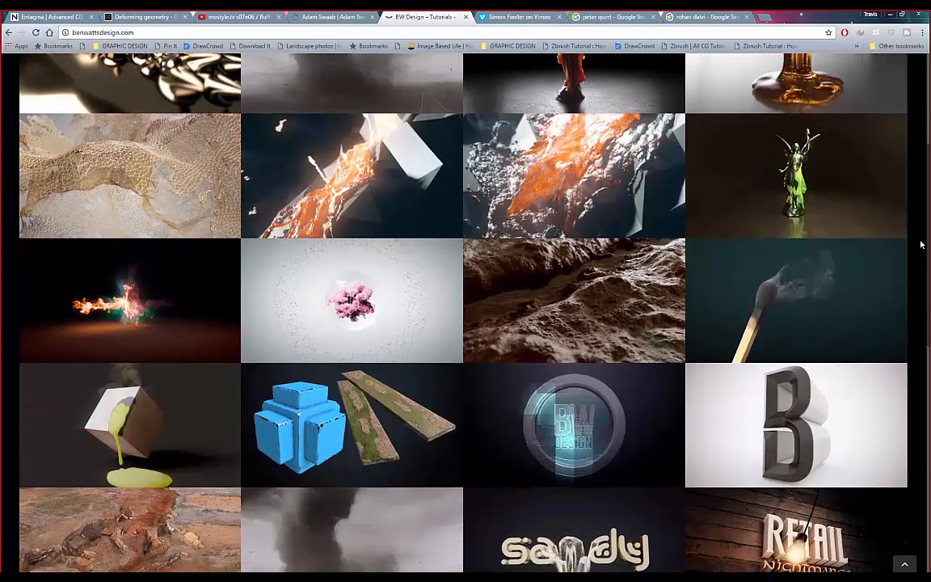
scroll(920, 243, "up", 2)
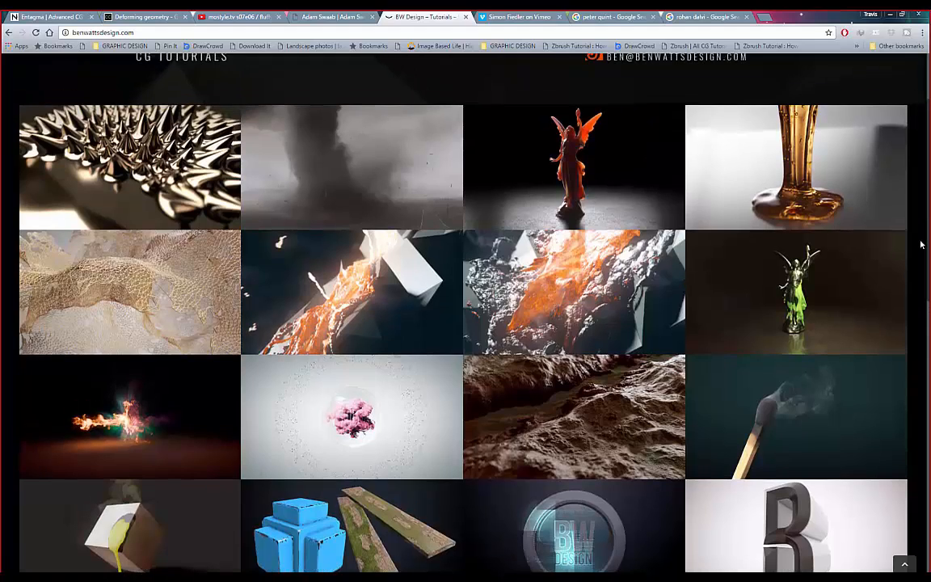
scroll(922, 242, "down", 8)
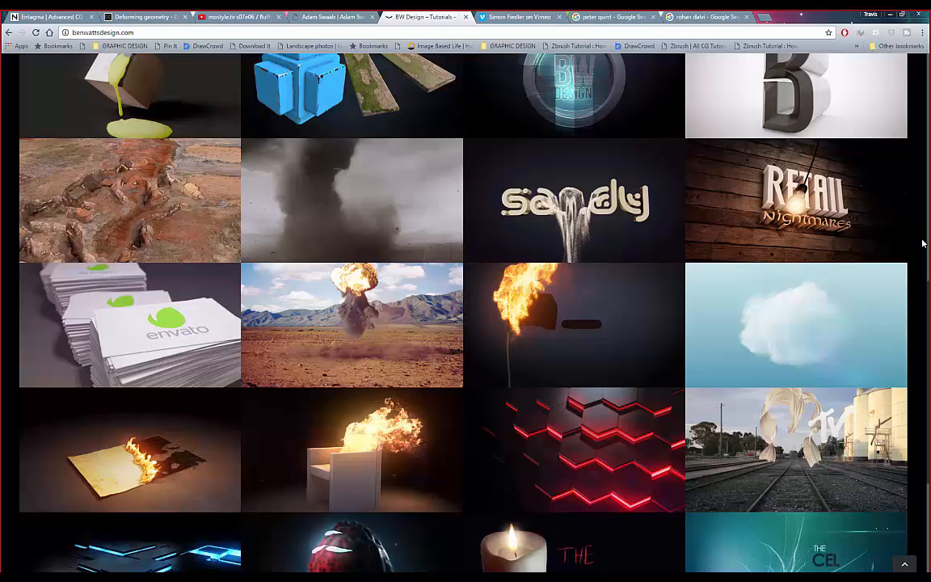
scroll(922, 242, "down", 4)
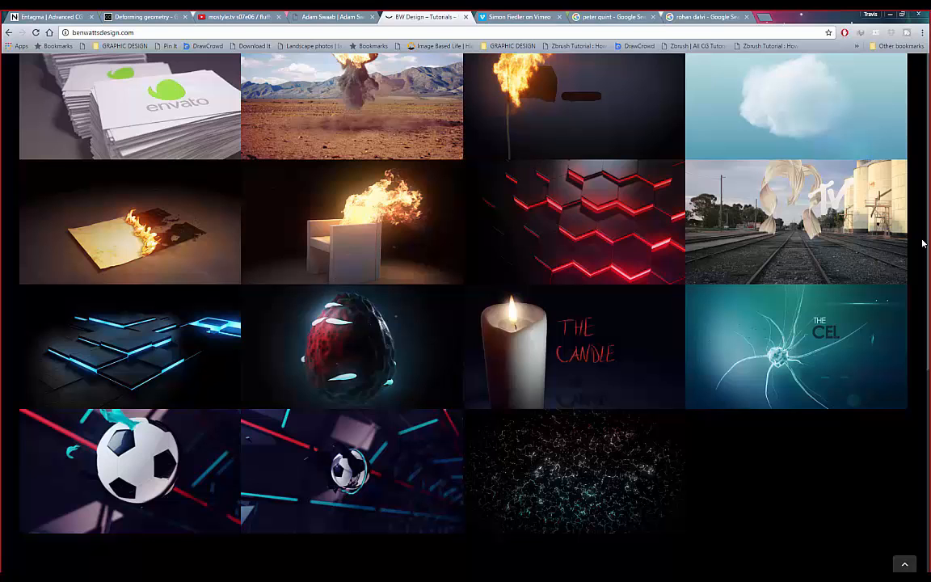
scroll(922, 243, "up", 4)
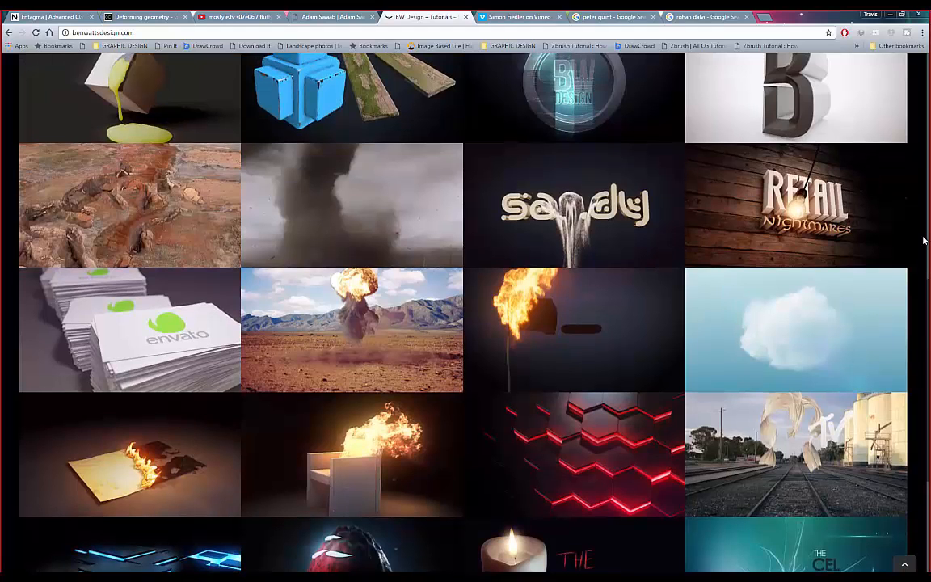
scroll(923, 240, "down", 1)
scroll(923, 240, "up", 3)
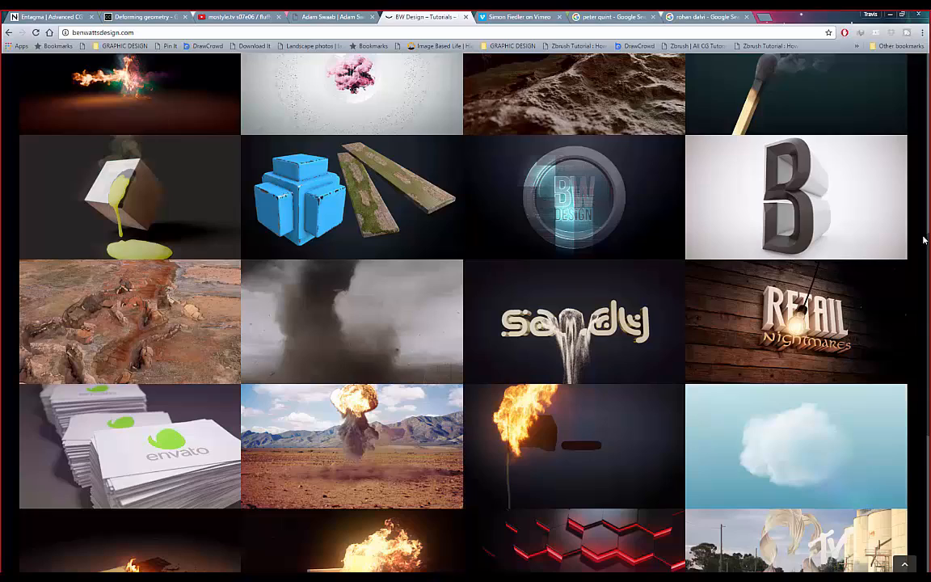
scroll(923, 240, "up", 5)
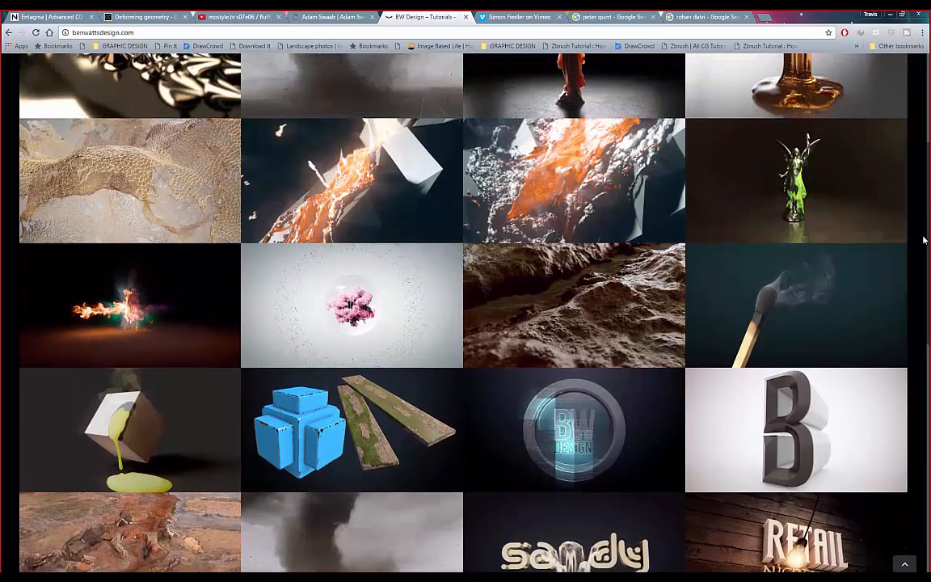
scroll(923, 240, "up", 1)
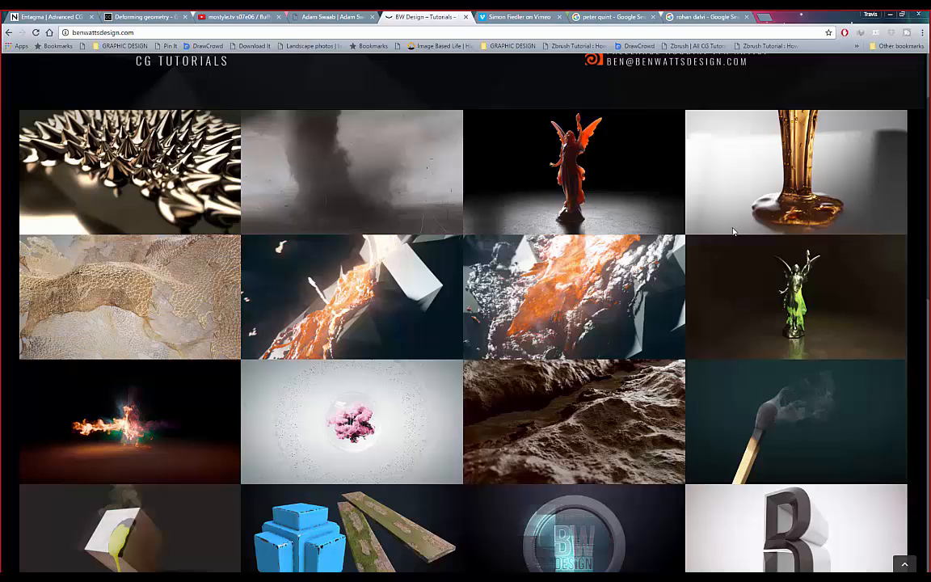
scroll(778, 118, "up", 2)
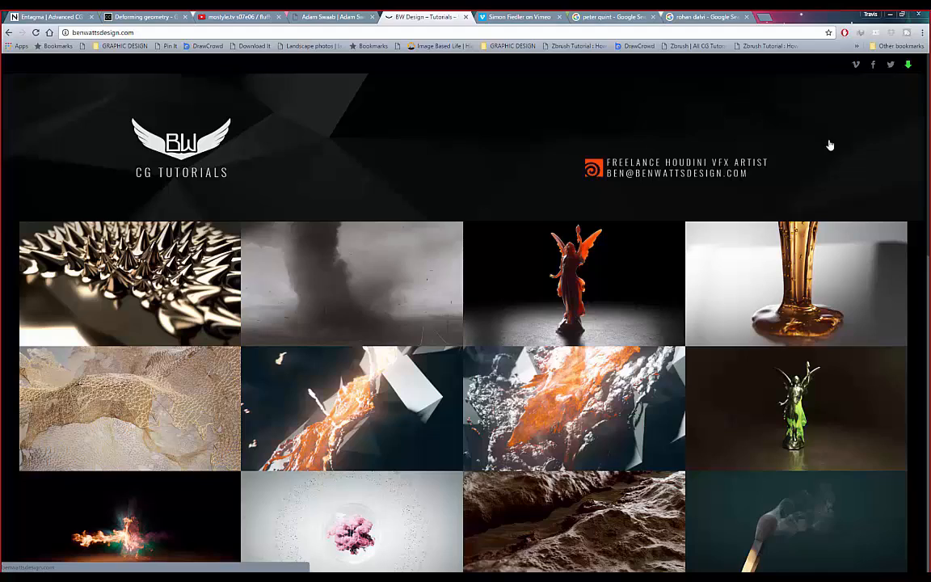
scroll(828, 149, "down", 3)
scroll(829, 144, "up", 1)
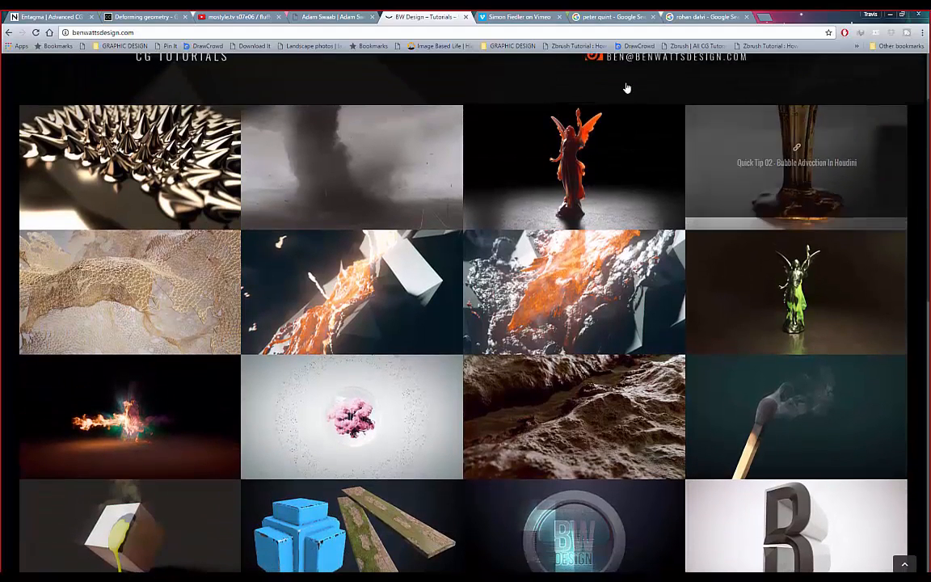
scroll(612, 95, "up", 1)
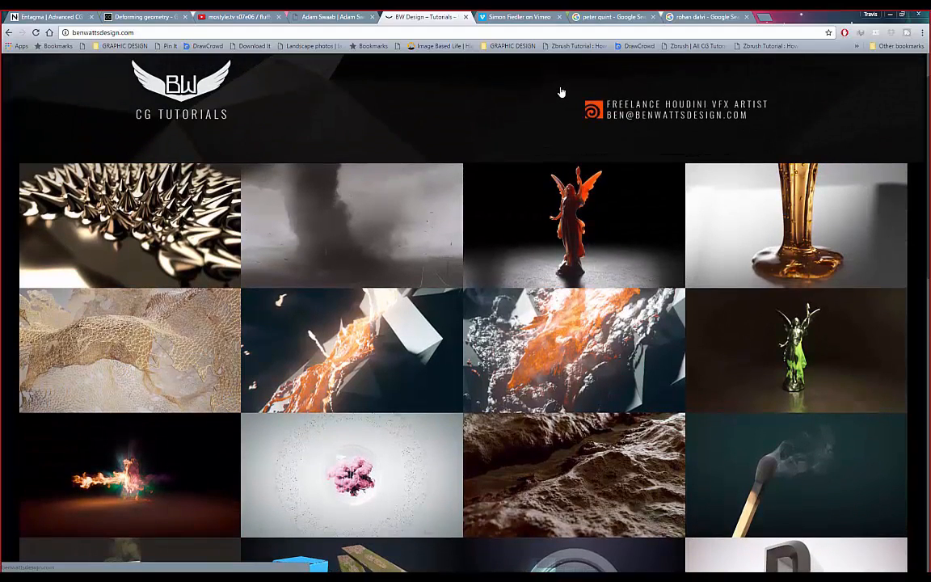
scroll(562, 92, "down", 1)
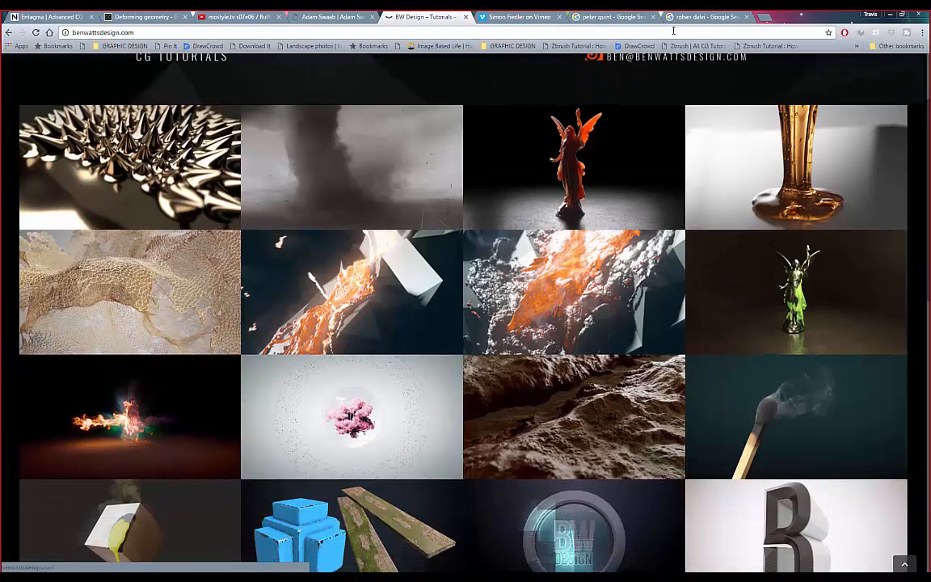
scroll(532, 186, "down", 3)
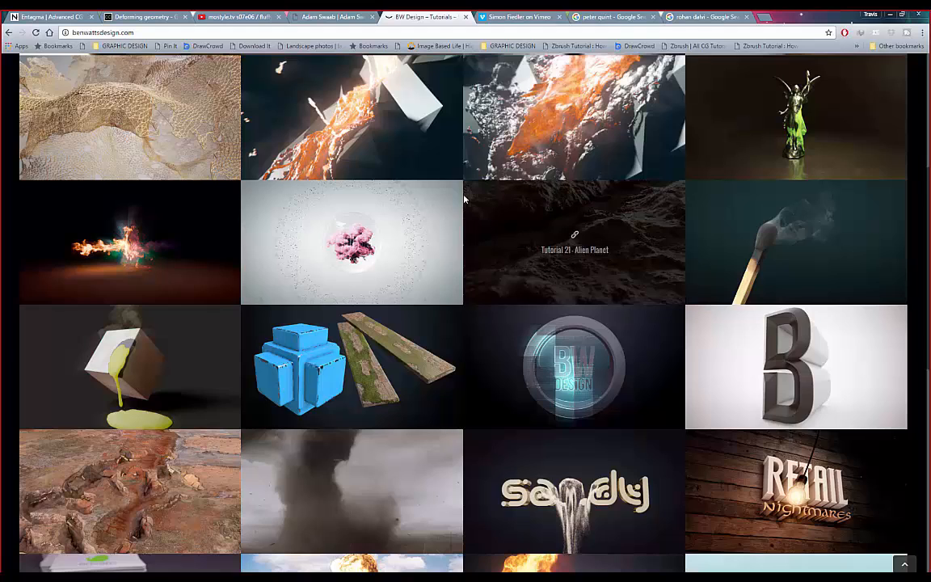
scroll(462, 195, "up", 3)
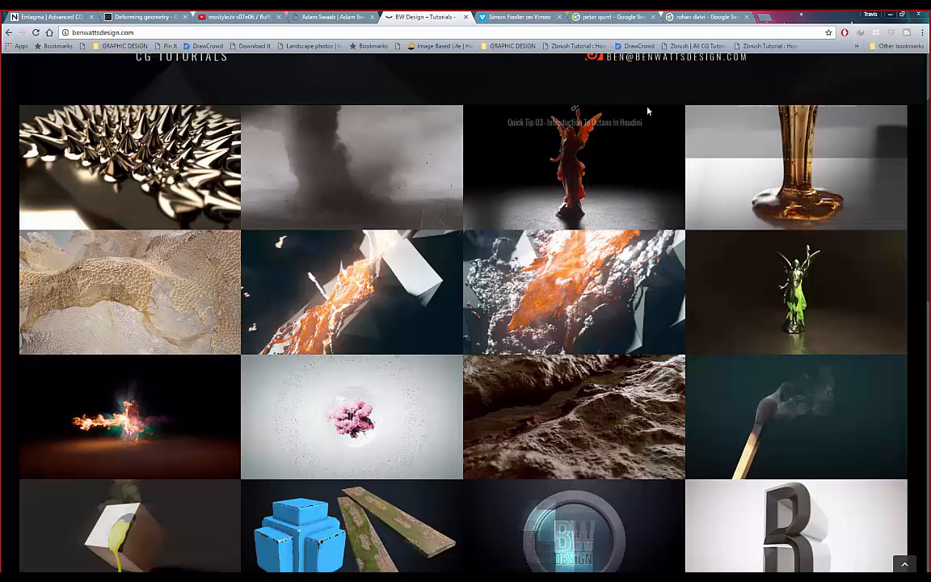
scroll(647, 111, "up", 2)
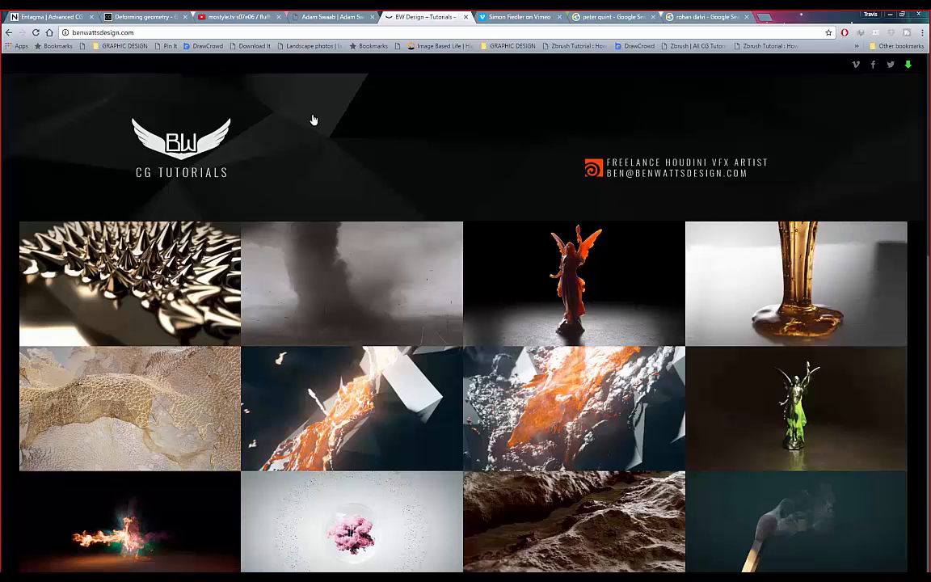
scroll(304, 133, "down", 2)
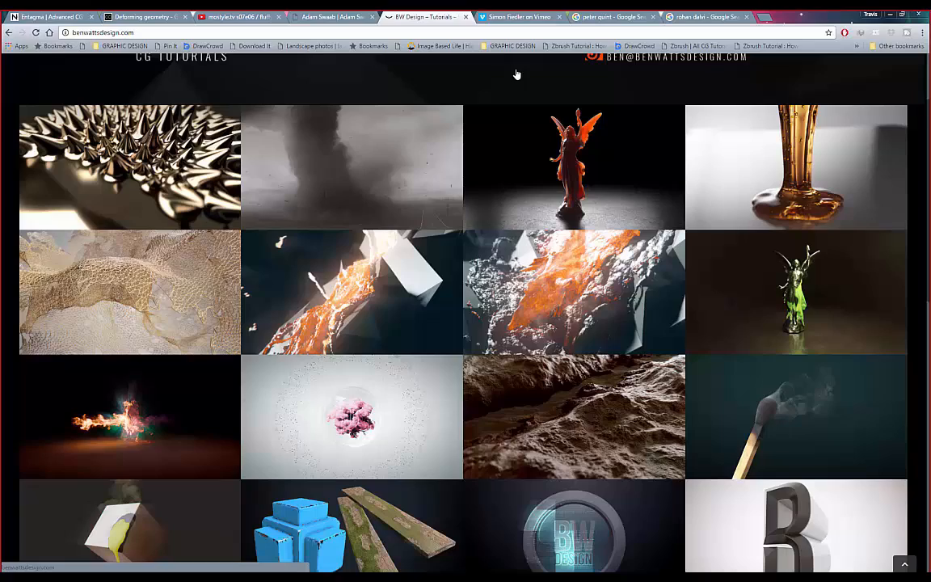
scroll(483, 260, "down", 5)
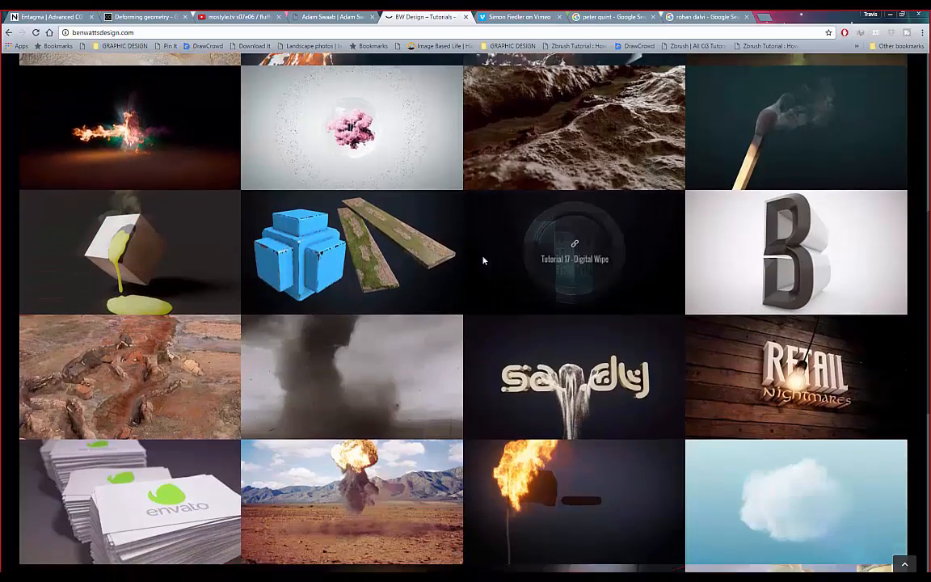
scroll(483, 260, "down", 3)
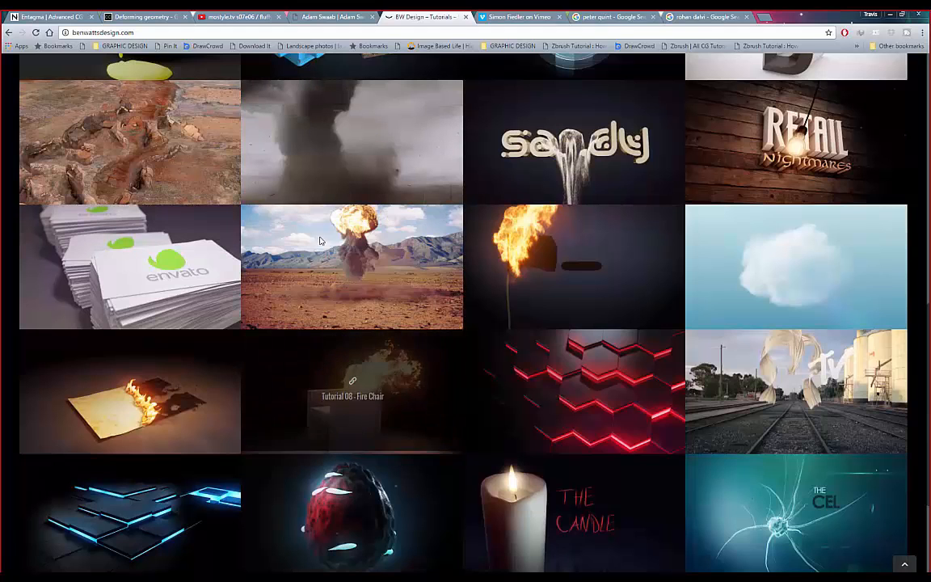
scroll(186, 368, "down", 3)
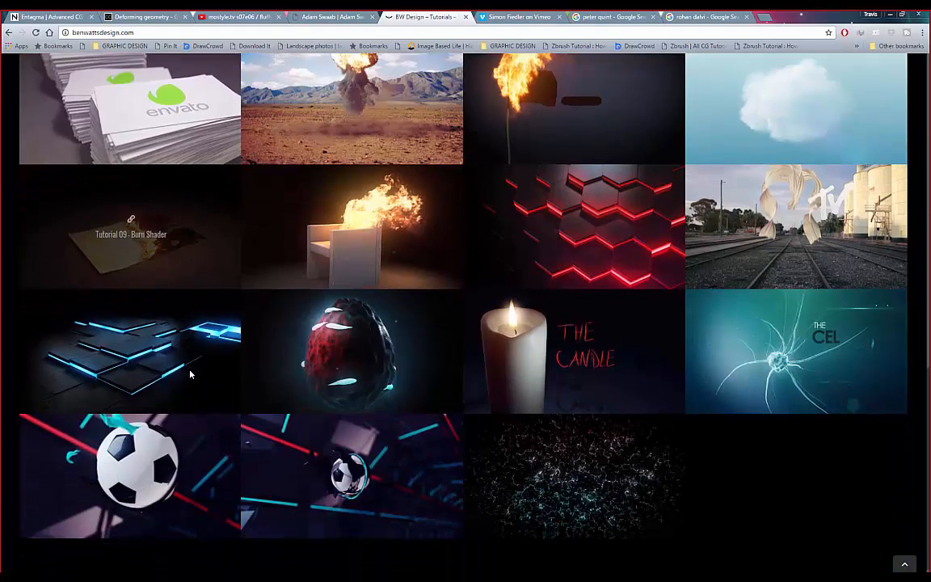
scroll(803, 485, "up", 1)
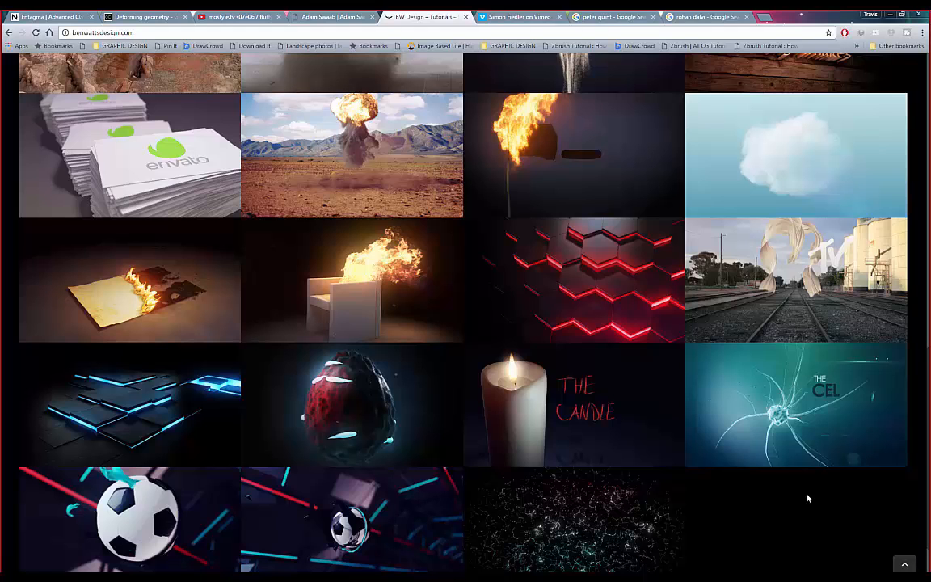
scroll(807, 497, "up", 1)
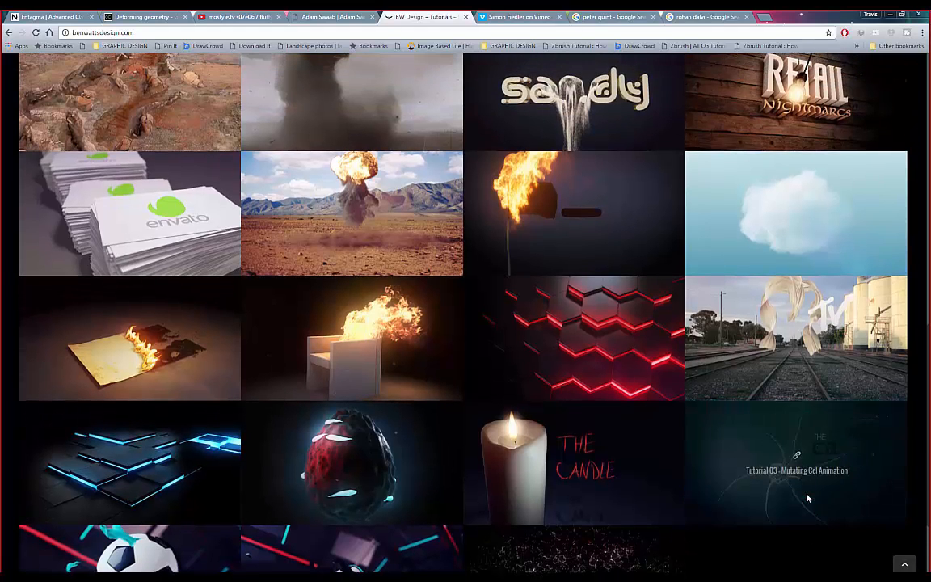
scroll(806, 497, "up", 1)
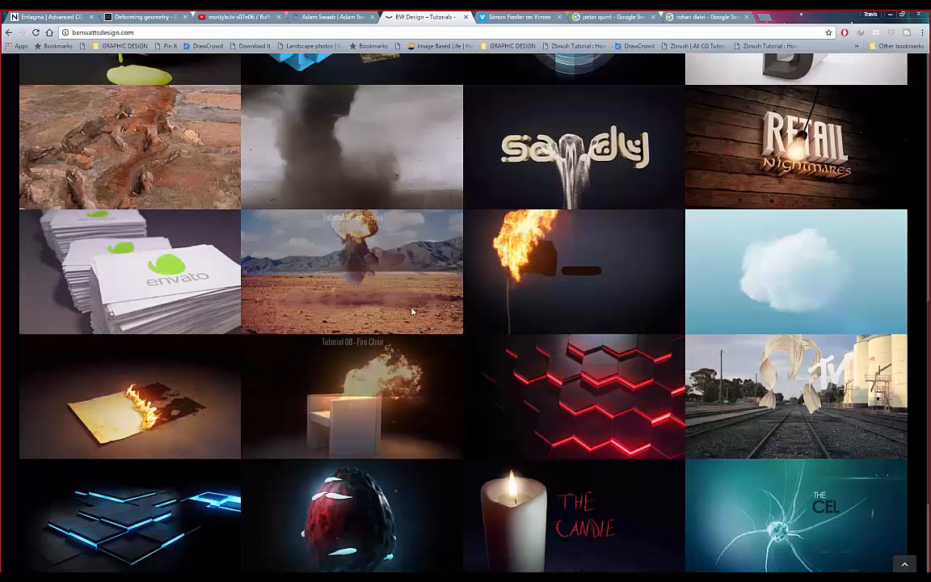
scroll(412, 315, "up", 2)
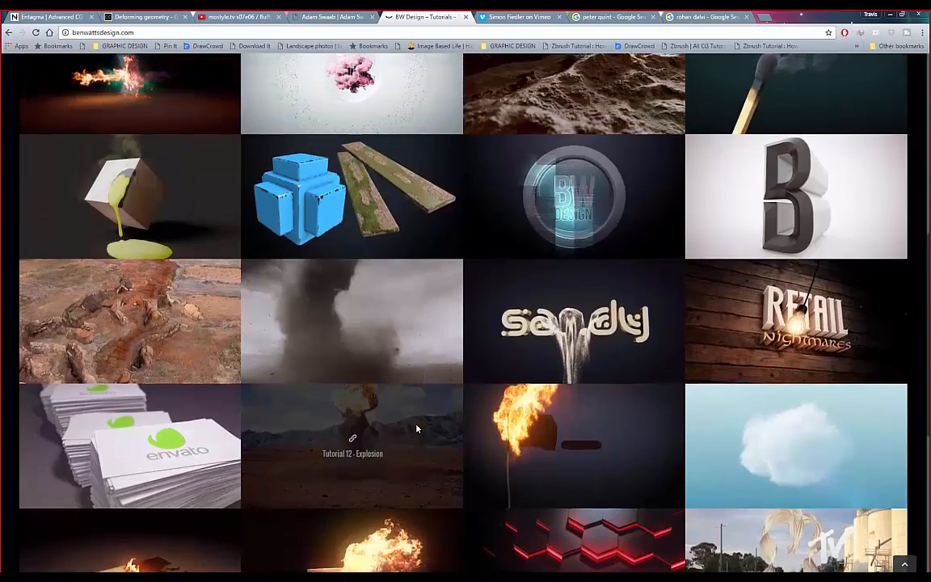
scroll(417, 428, "up", 4)
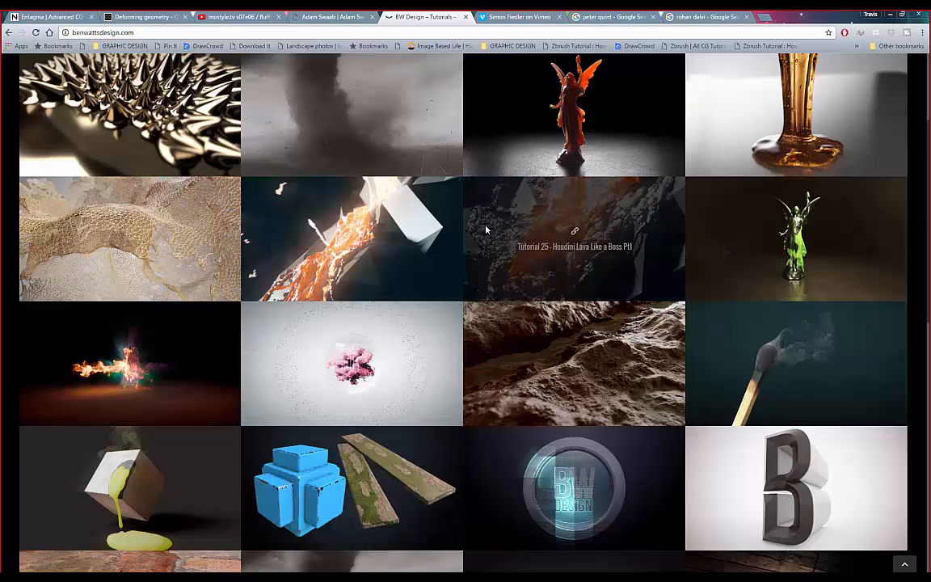
scroll(434, 212, "up", 2)
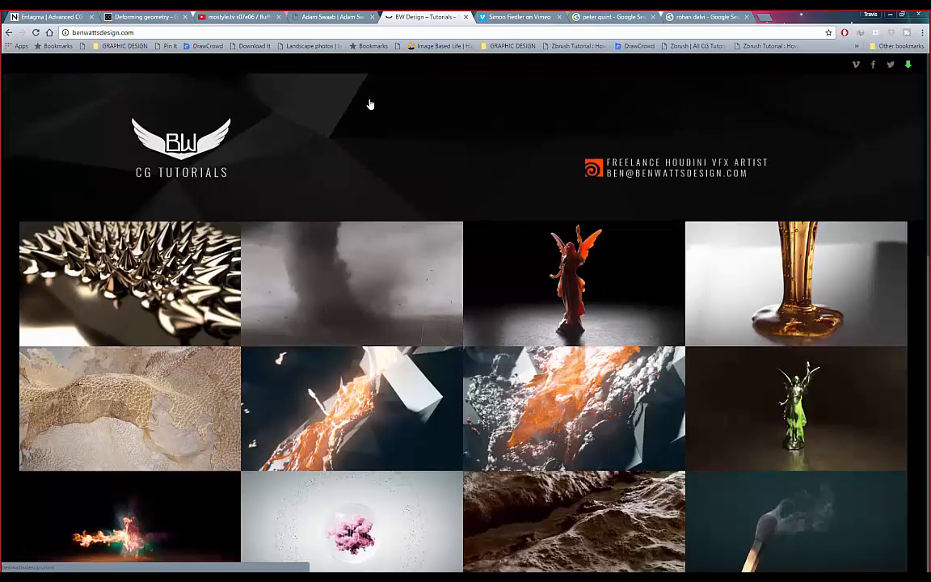
- Scroll Adam Swaab's Featured Work down to Get In Touch and back, then return to the Vimeo channel
left_click(346, 17)
scroll(475, 239, "down", 6)
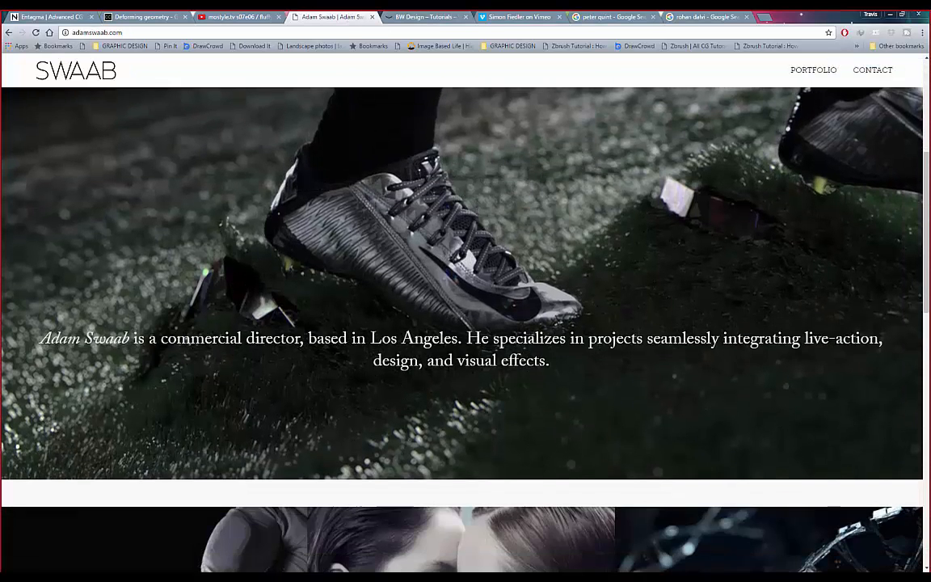
scroll(186, 145, "down", 2)
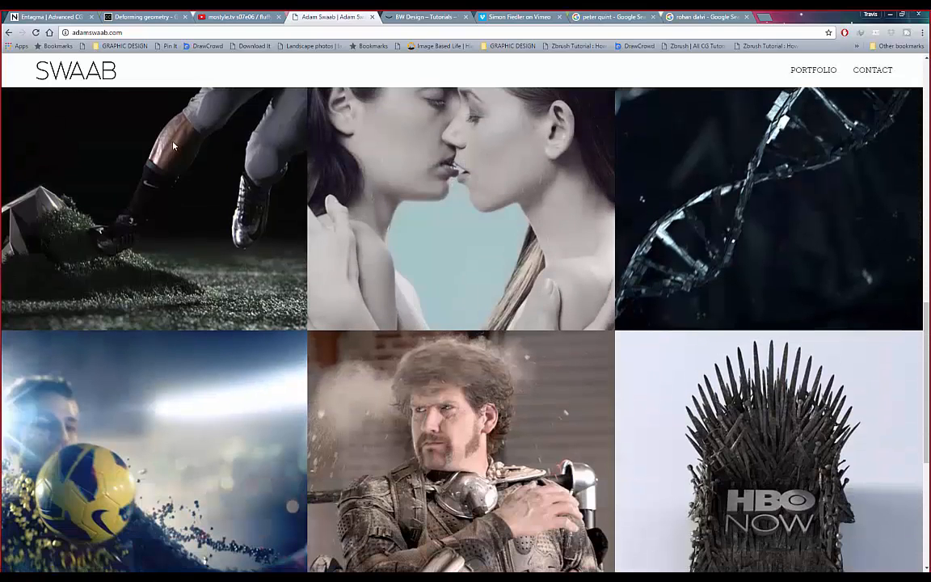
scroll(186, 149, "down", 2)
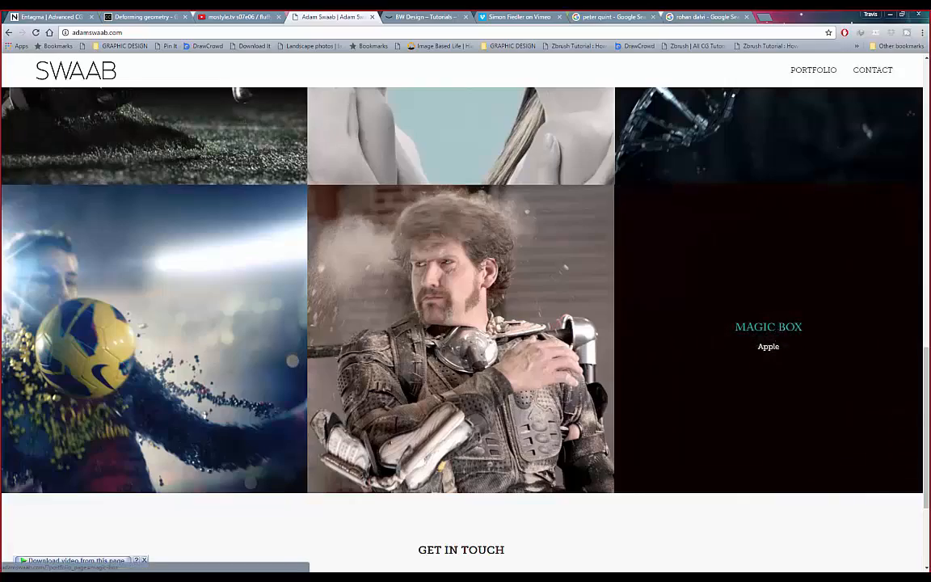
scroll(232, 307, "down", 2)
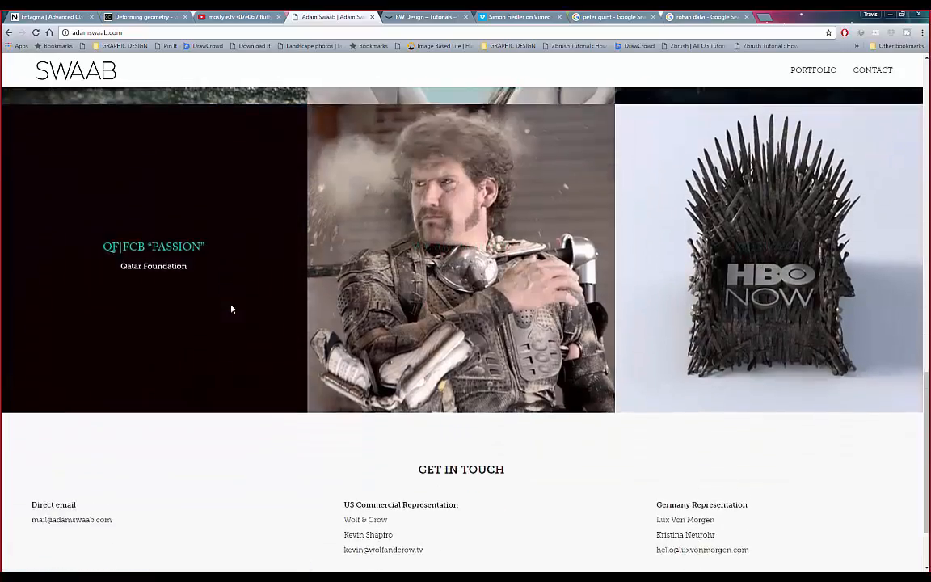
scroll(235, 307, "up", 6)
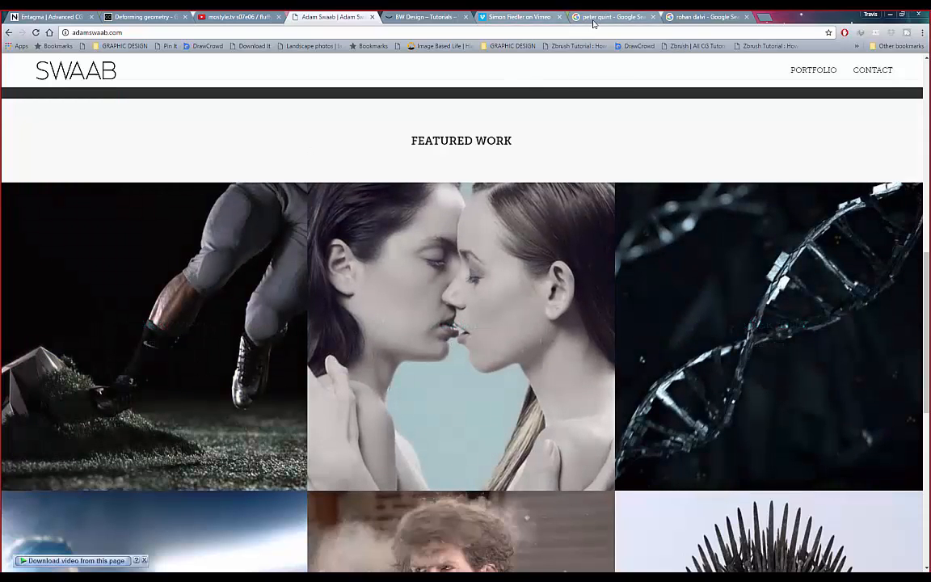
scroll(363, 240, "down", 4)
scroll(369, 244, "up", 3)
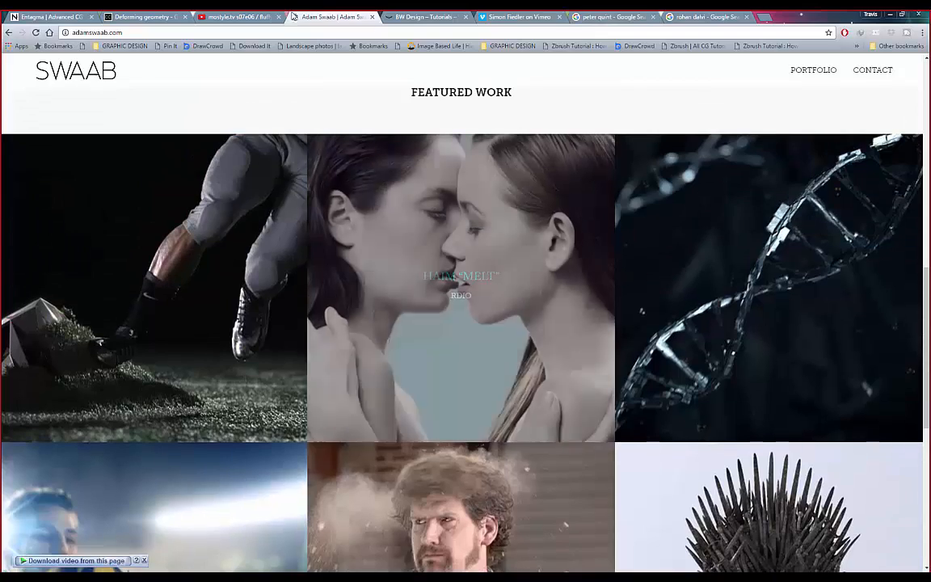
left_click(554, 20)
- Bring up the earlier Houdini tutor web search results
scroll(235, 327, "up", 1)
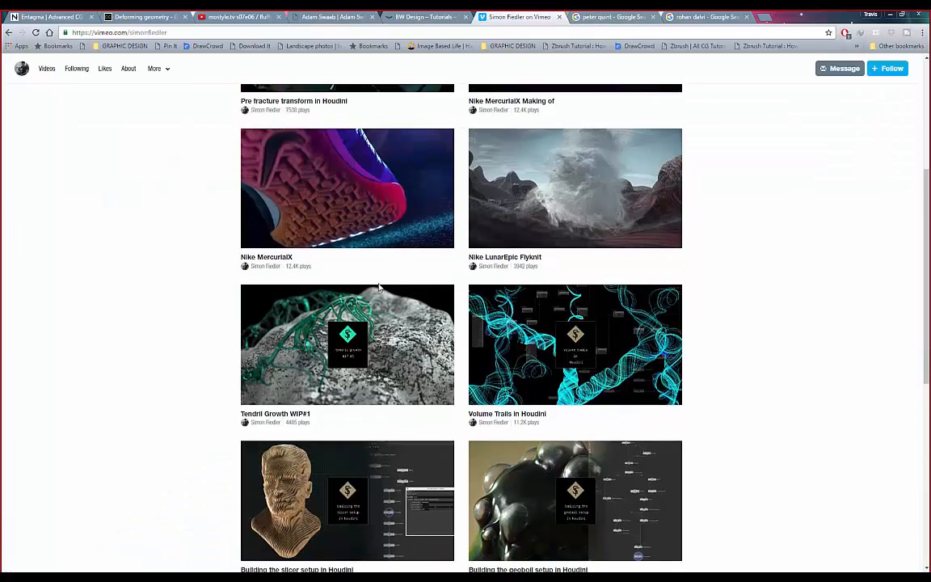
scroll(298, 315, "down", 4)
scroll(332, 306, "up", 7)
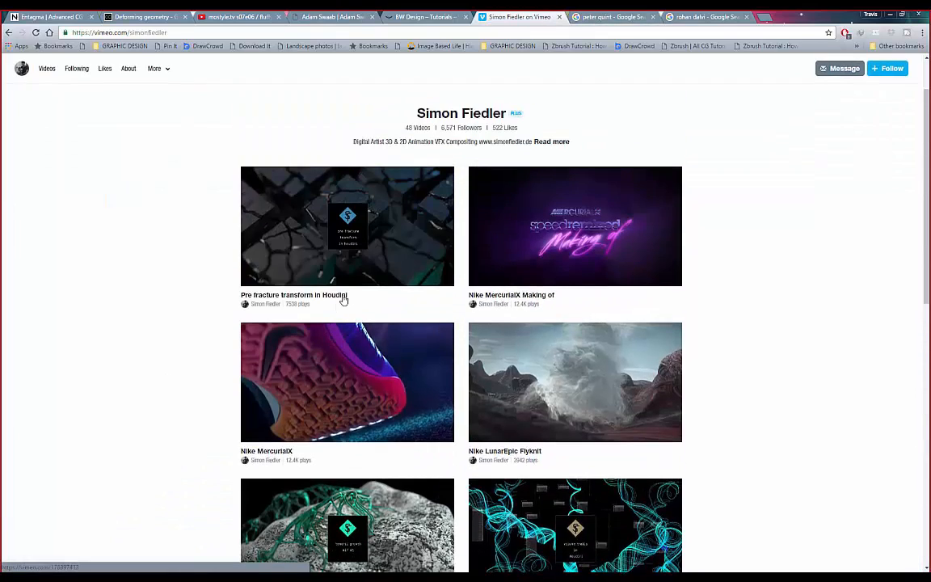
left_click(602, 16)
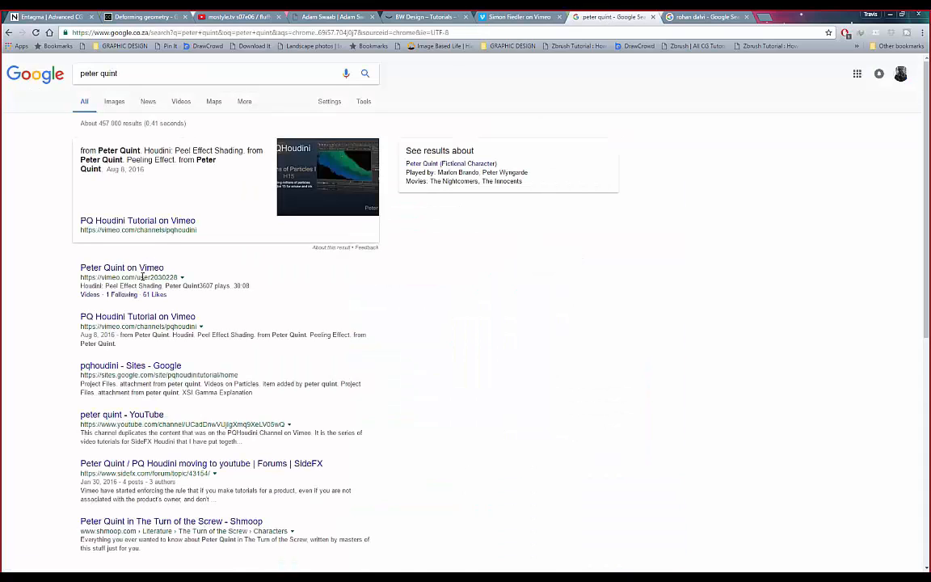
- Scroll the artist's image results, glance at his Vimeo profile, then open a new Google tab
left_click(681, 20)
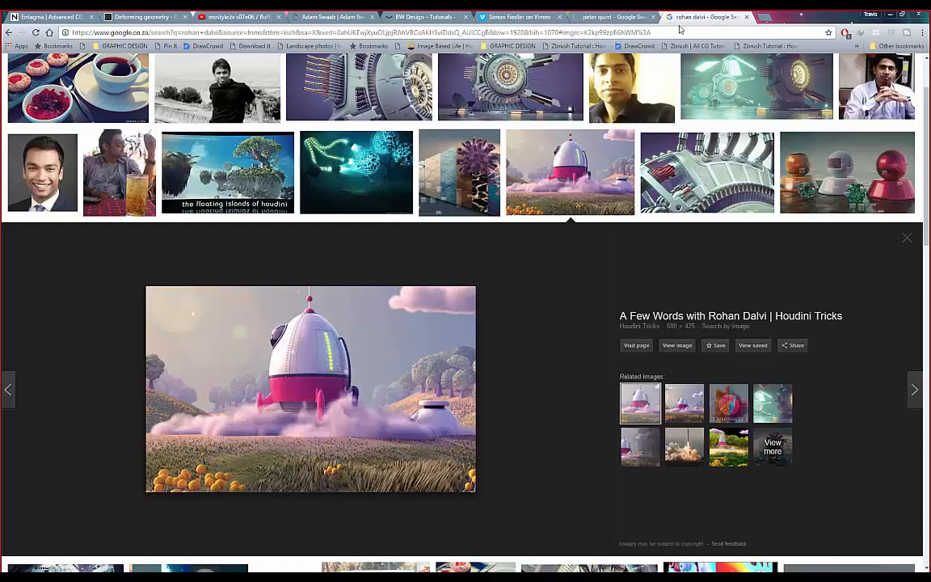
scroll(386, 172, "up", 2)
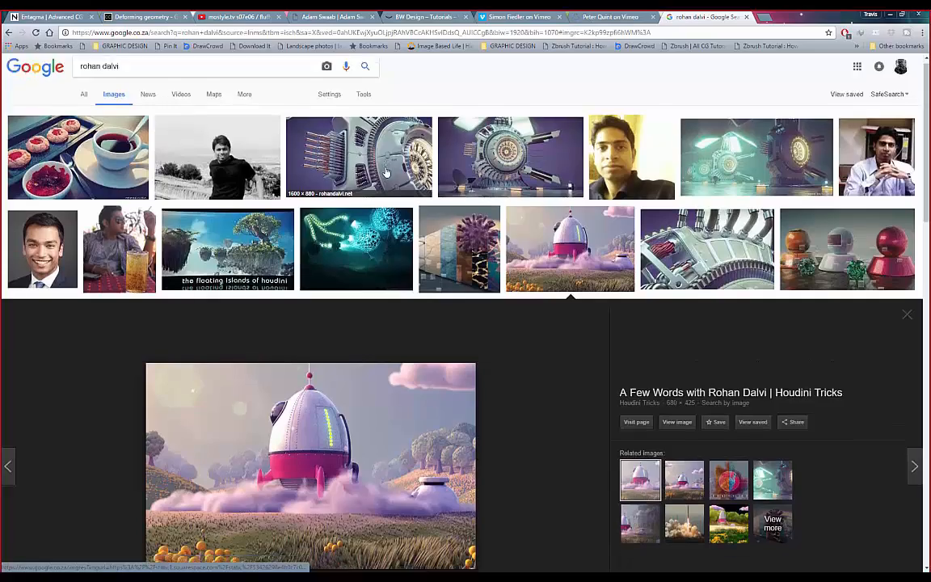
scroll(386, 172, "down", 8)
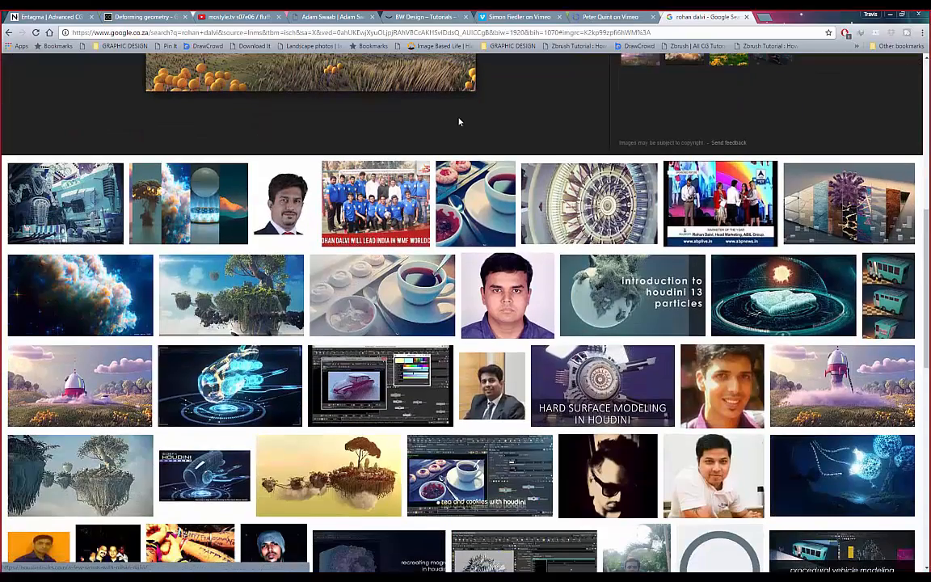
scroll(458, 122, "down", 3)
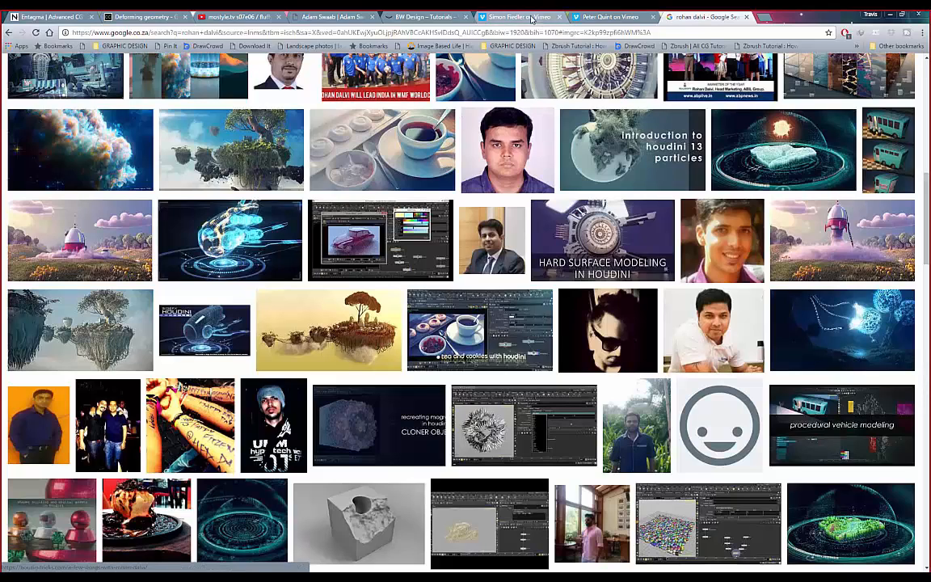
left_click(483, 17)
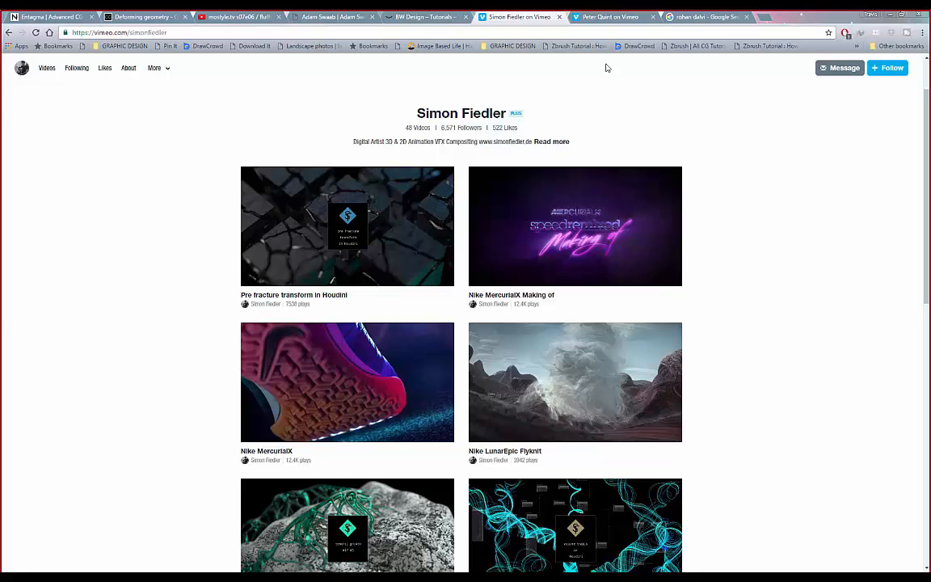
left_click(763, 18)
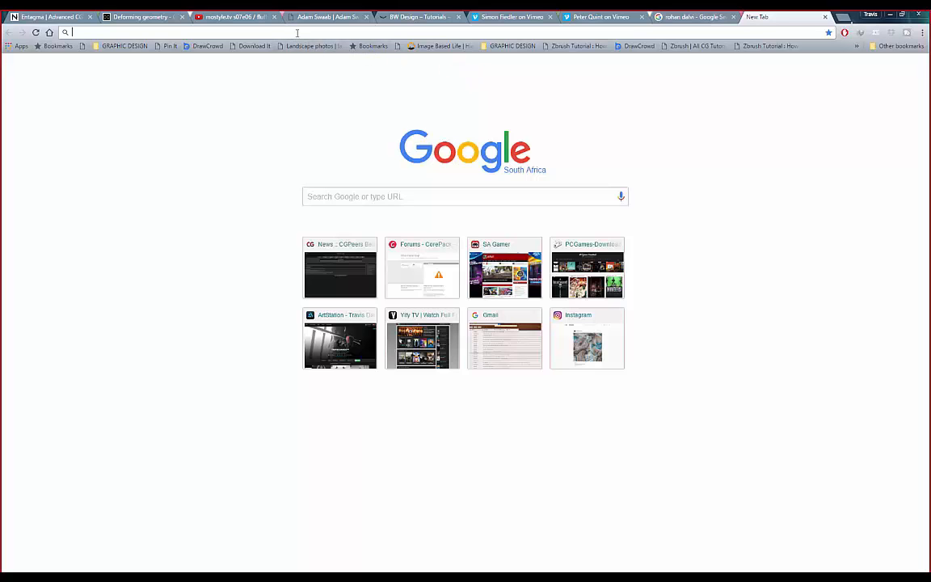
- Go back to the Google image results to reach the artist's 79-video Vimeo page
left_click(691, 17)
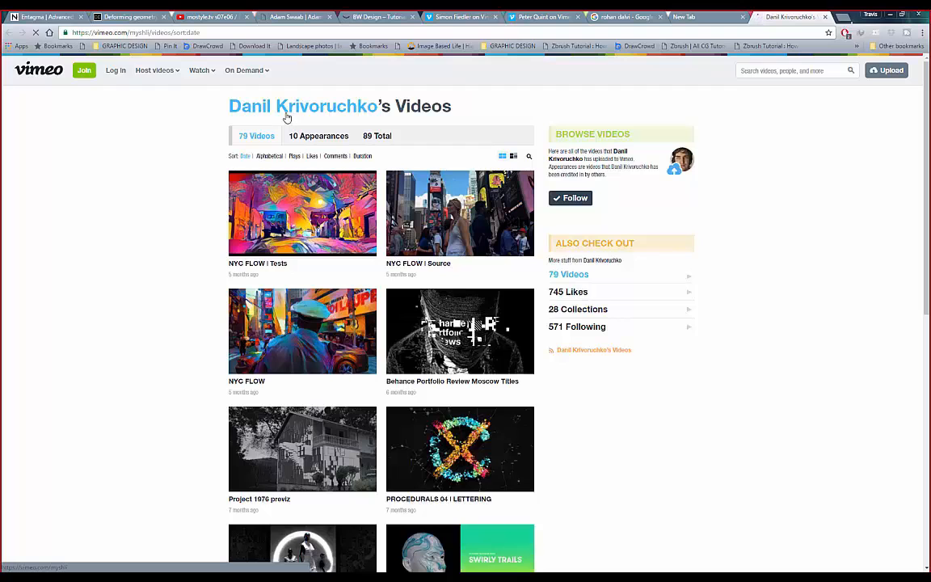
- Scroll the artist's video grid and open Houdini Tutorial 03 | Sound Driven Deformations in a new tab
mouse_move(207, 81)
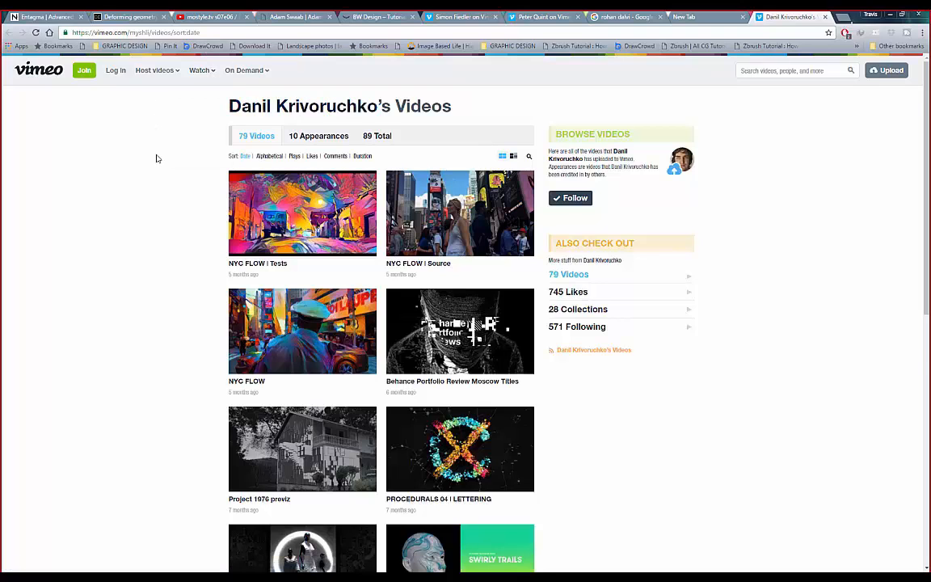
scroll(156, 158, "down", 2)
scroll(157, 160, "down", 2)
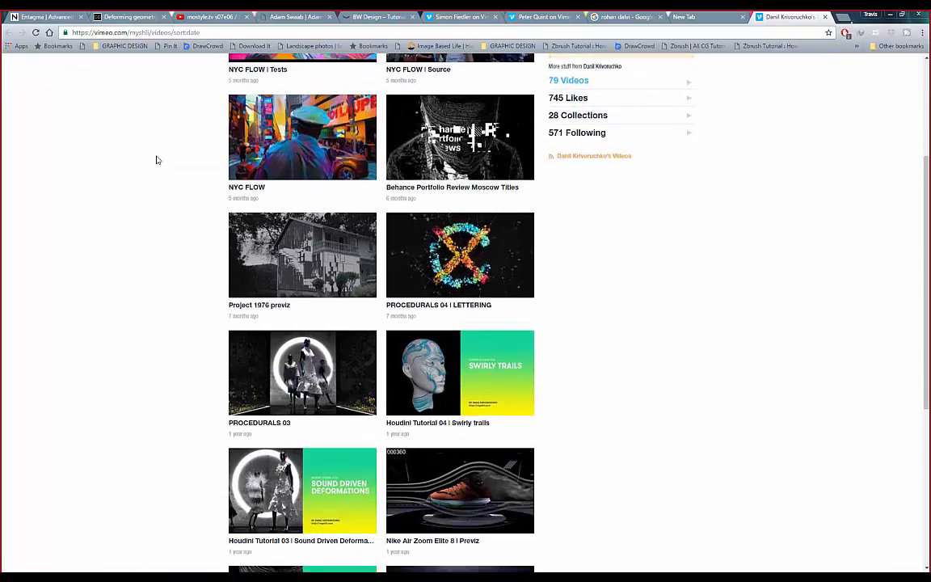
scroll(158, 160, "down", 3)
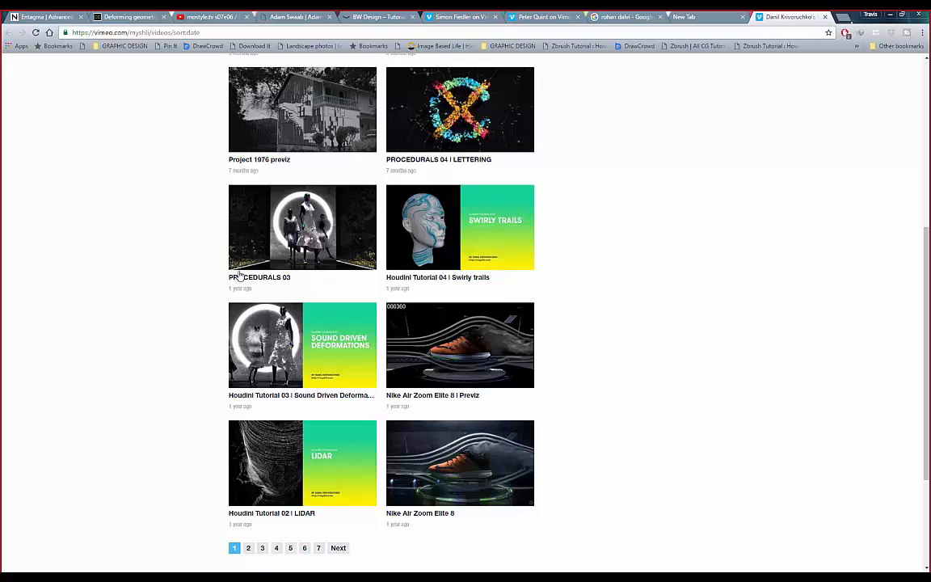
scroll(210, 323, "up", 2)
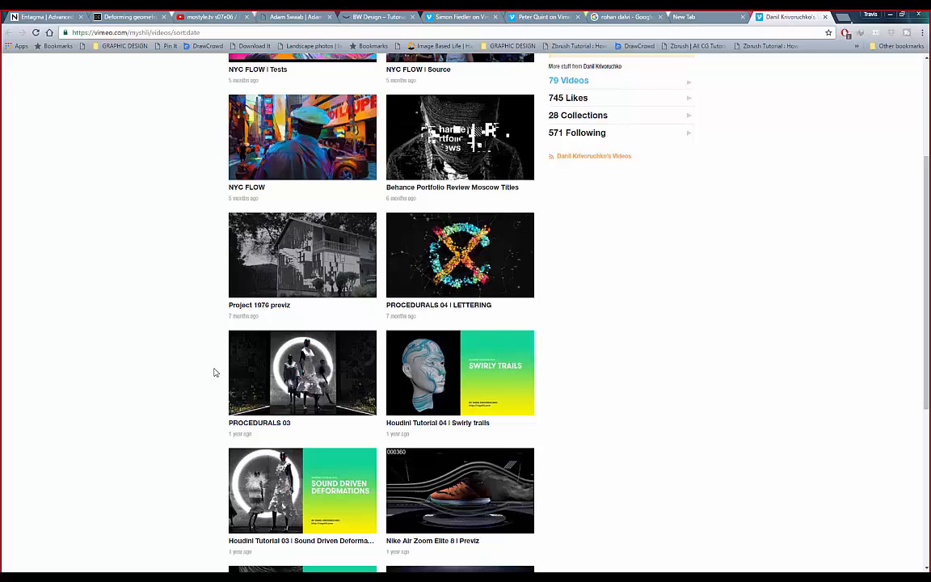
scroll(215, 373, "up", 3)
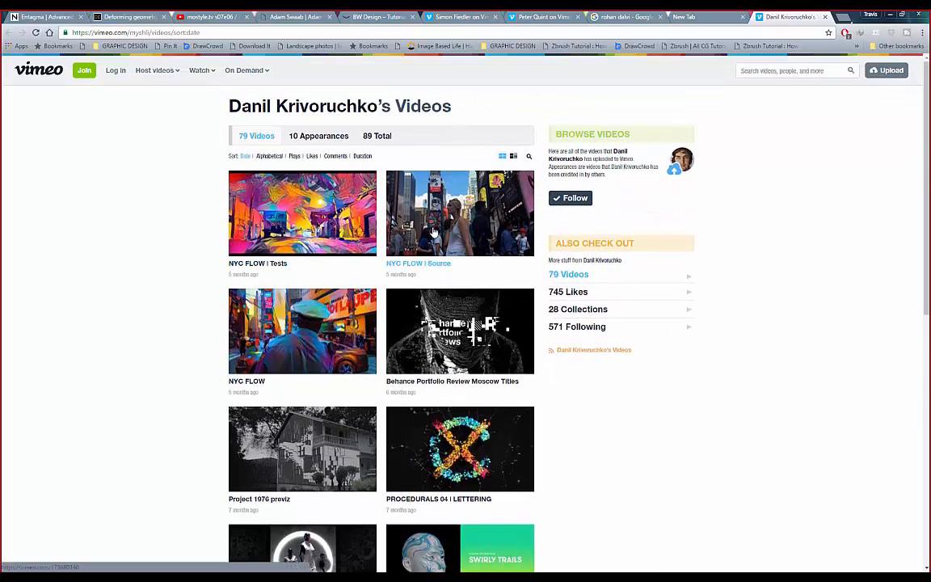
scroll(222, 323, "down", 2)
scroll(230, 335, "down", 3)
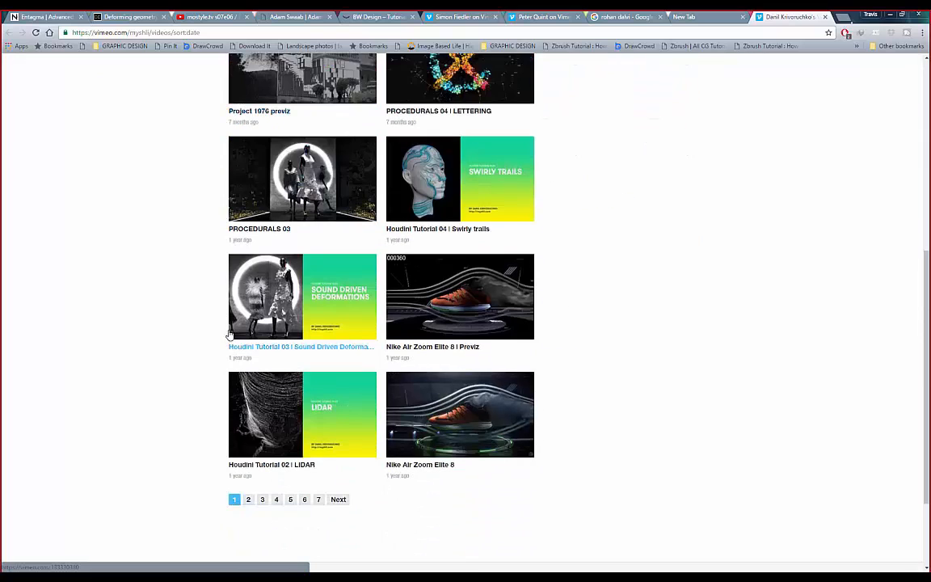
scroll(204, 329, "down", 2)
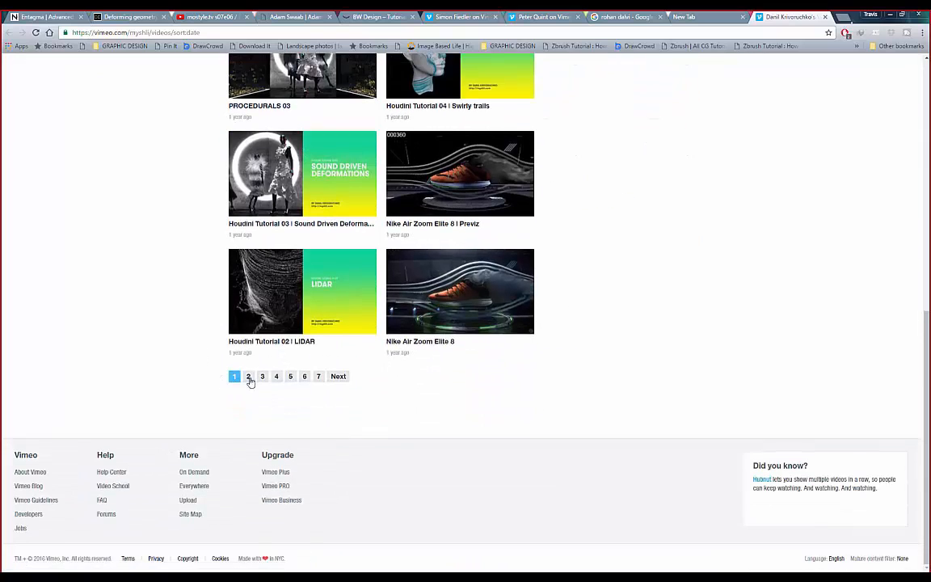
scroll(304, 341, "up", 2)
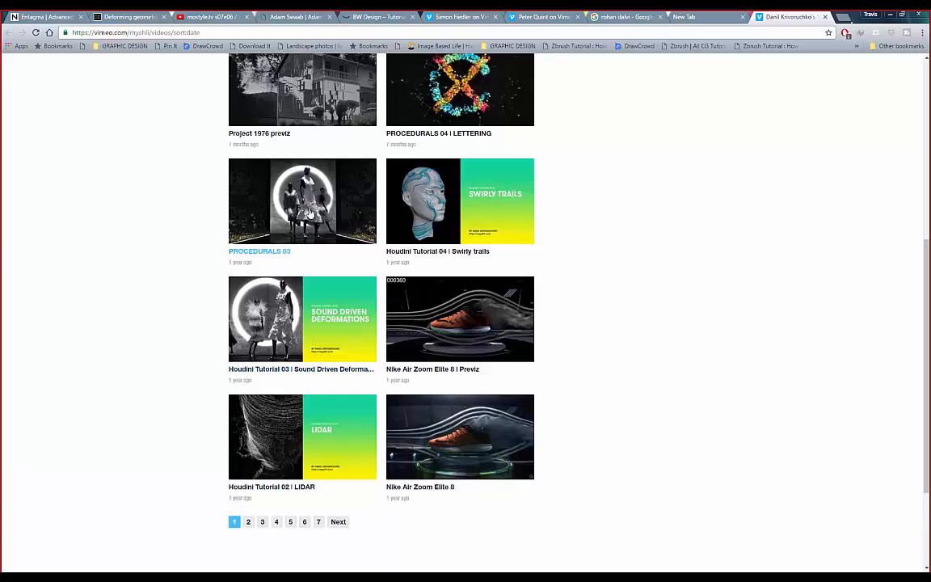
middle_click(263, 367)
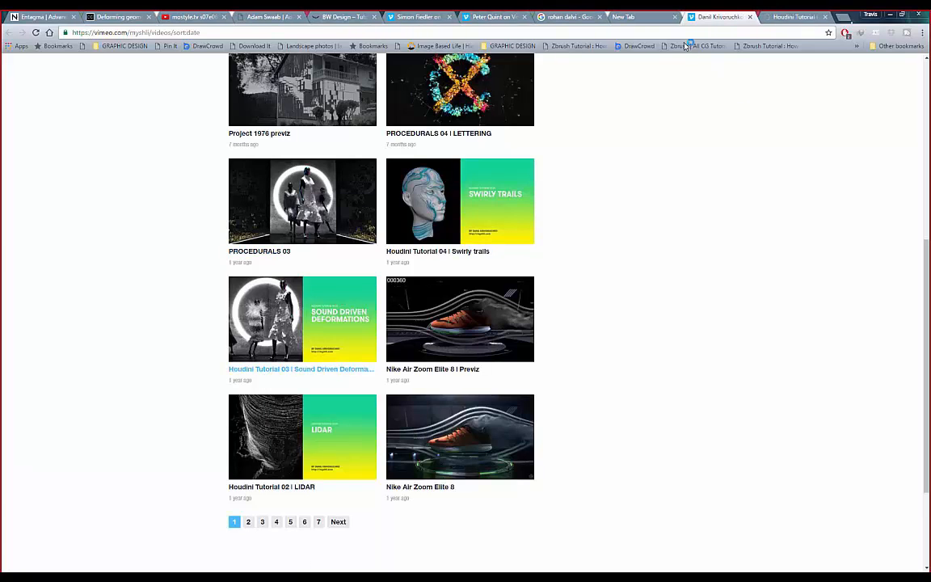
- Check the new tutorial tab, then show page 2 of the artist's videos
left_click(780, 17)
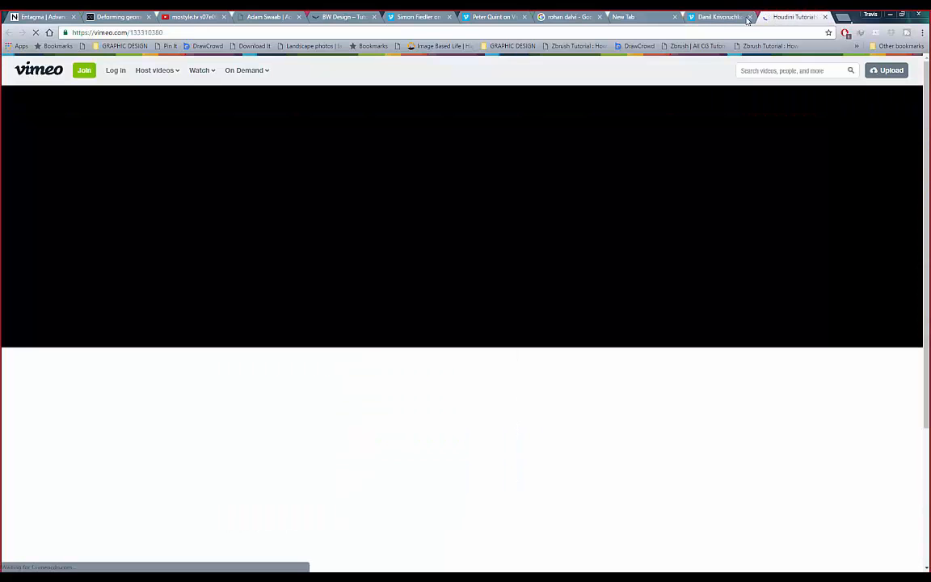
left_click(715, 17)
scroll(267, 448, "down", 1)
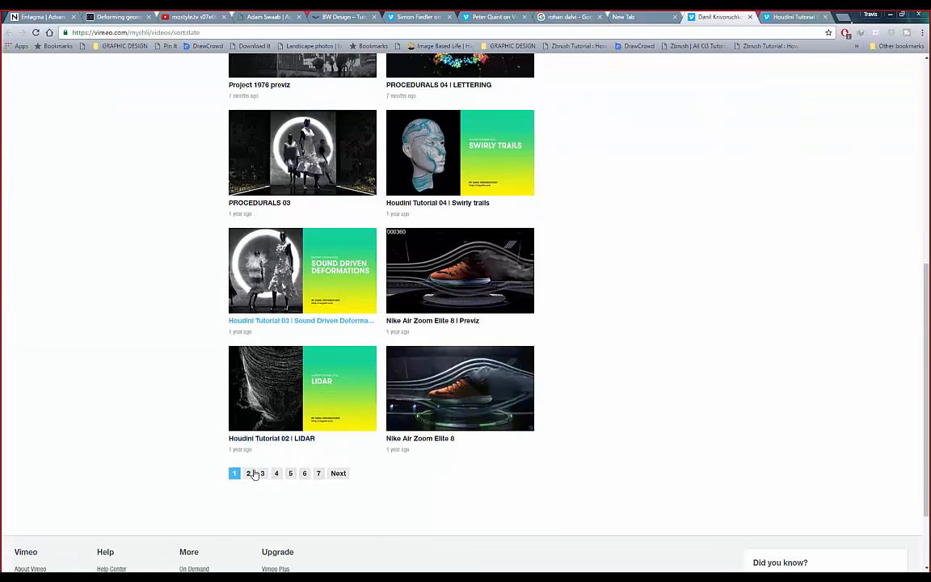
left_click(250, 473)
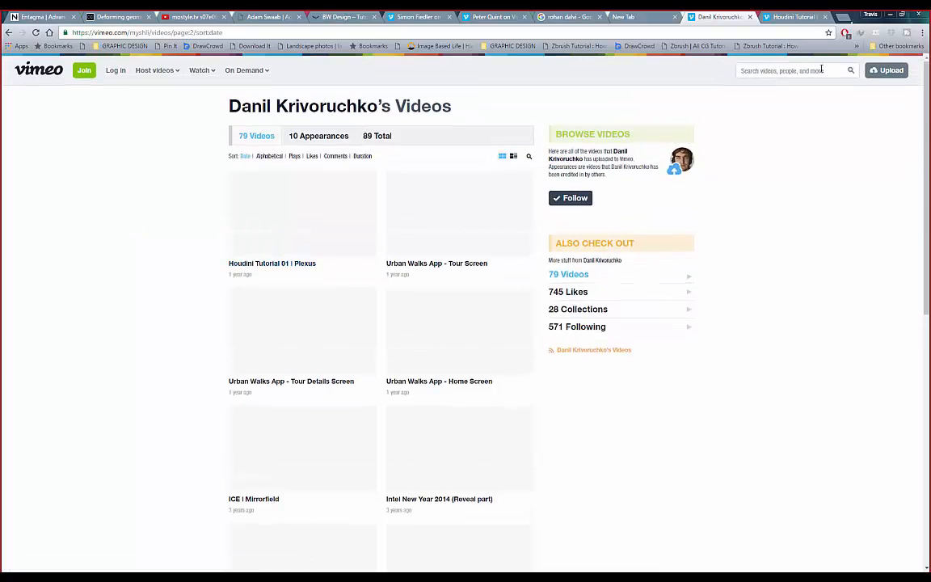
- Scroll through the Sound Driven Deformations tutorial page
left_click(793, 19)
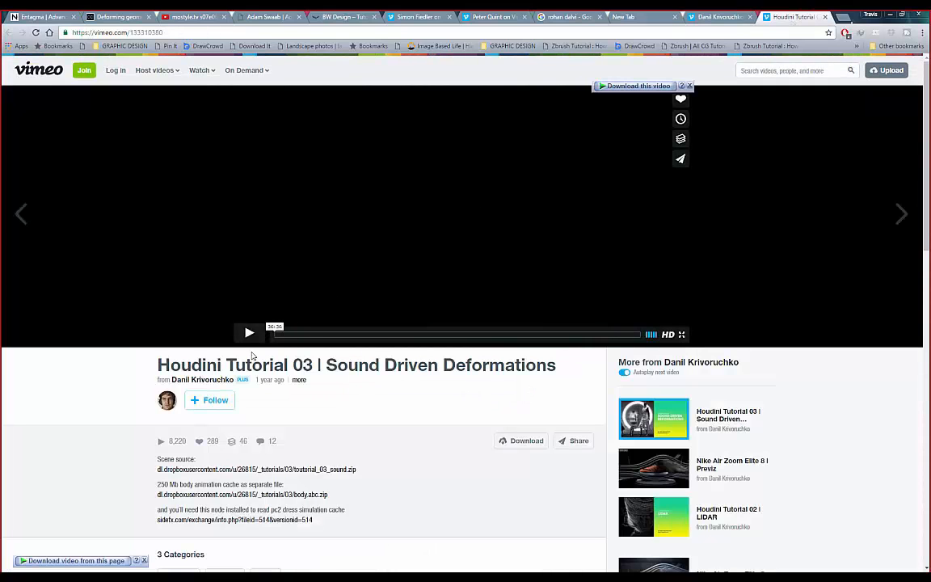
scroll(252, 346, "down", 3)
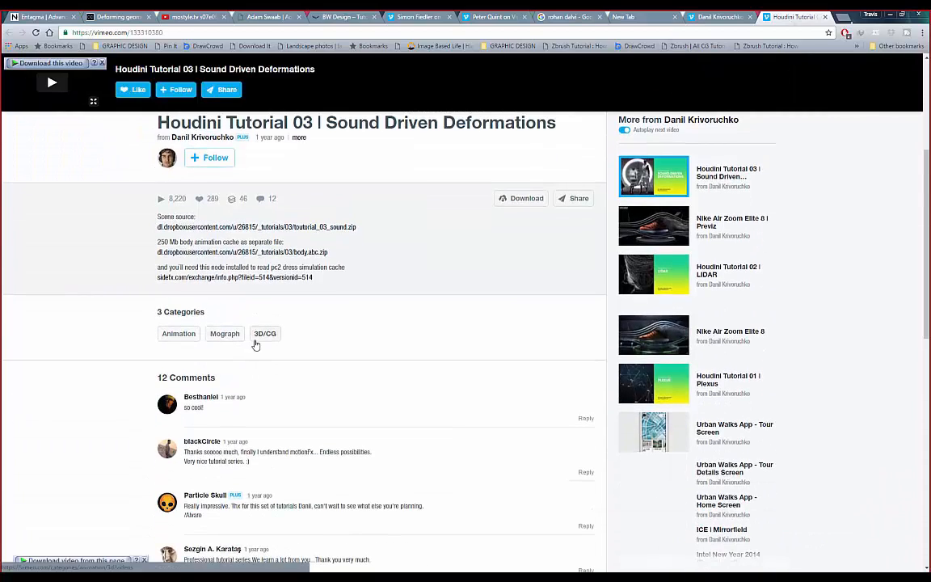
scroll(269, 378, "down", 1)
scroll(270, 377, "up", 4)
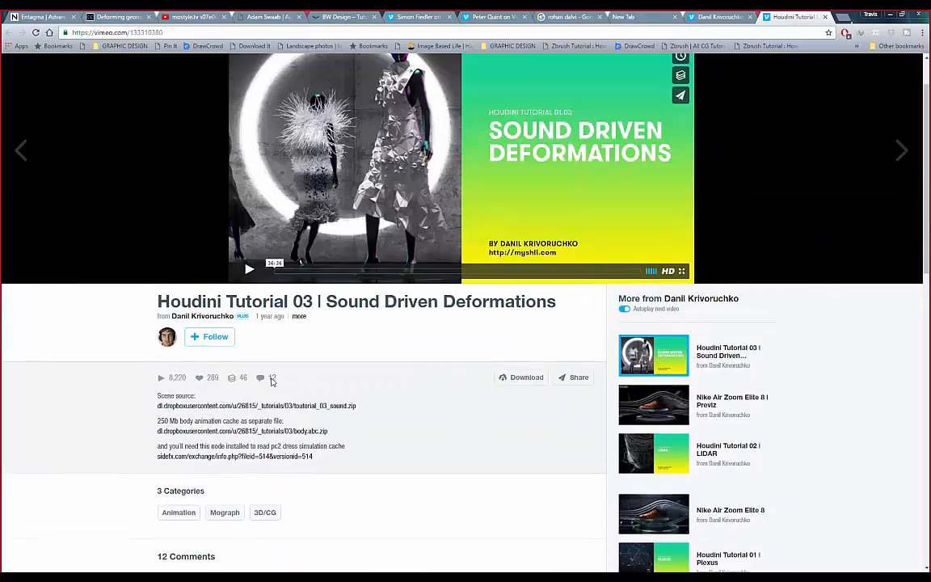
scroll(273, 385, "up", 1)
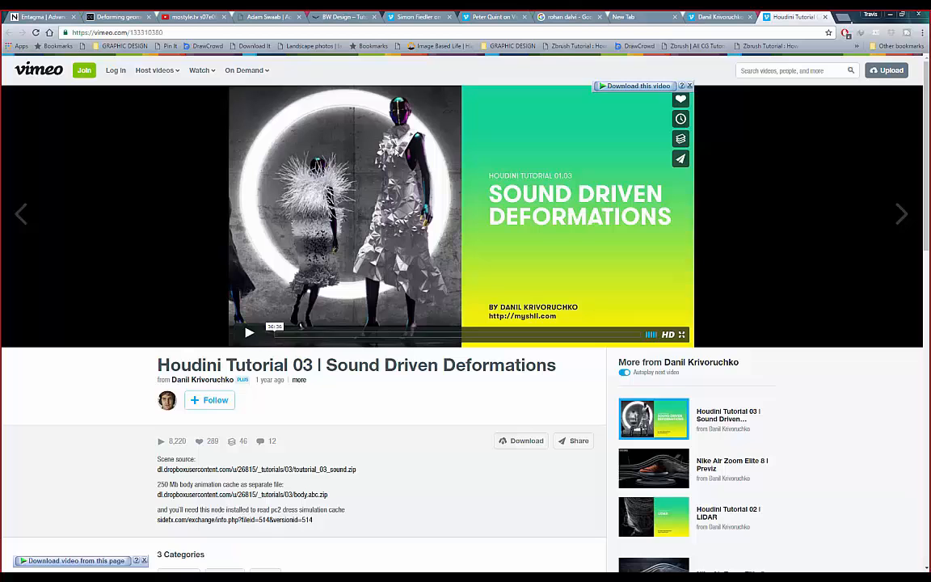
scroll(352, 139, "down", 2)
scroll(353, 139, "up", 1)
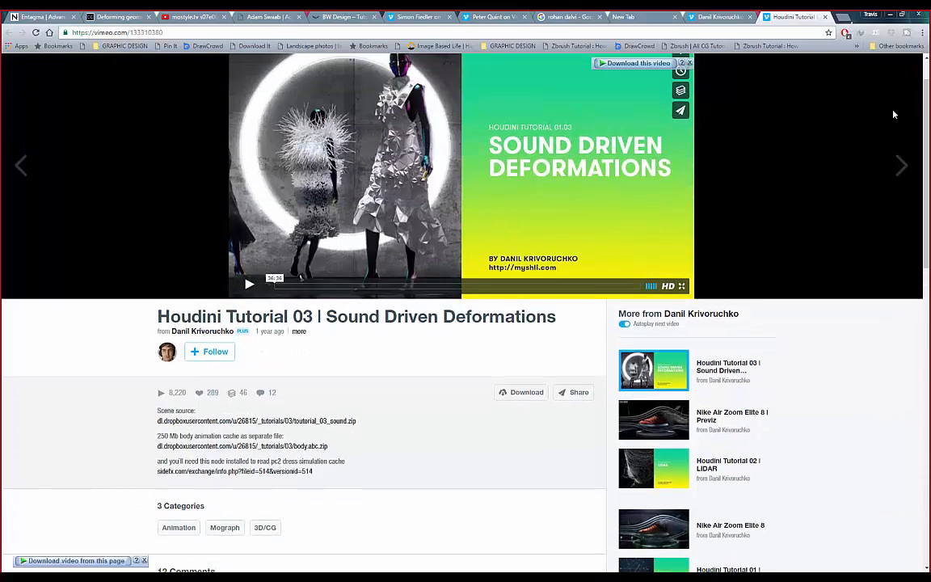
- Look over page 2 of the artist's videos, then return to the tutorial page
left_click(725, 17)
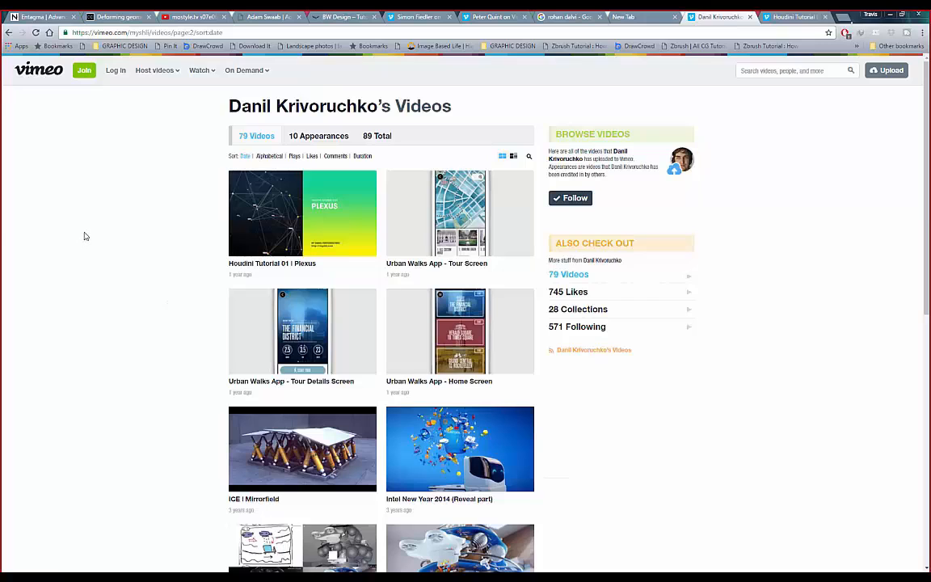
scroll(85, 235, "down", 1)
scroll(85, 235, "down", 4)
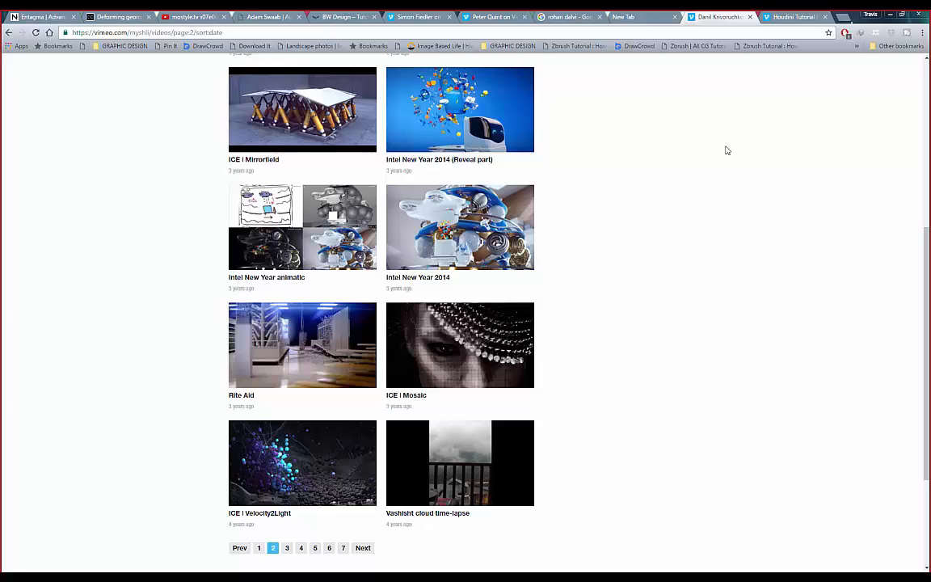
left_click(785, 18)
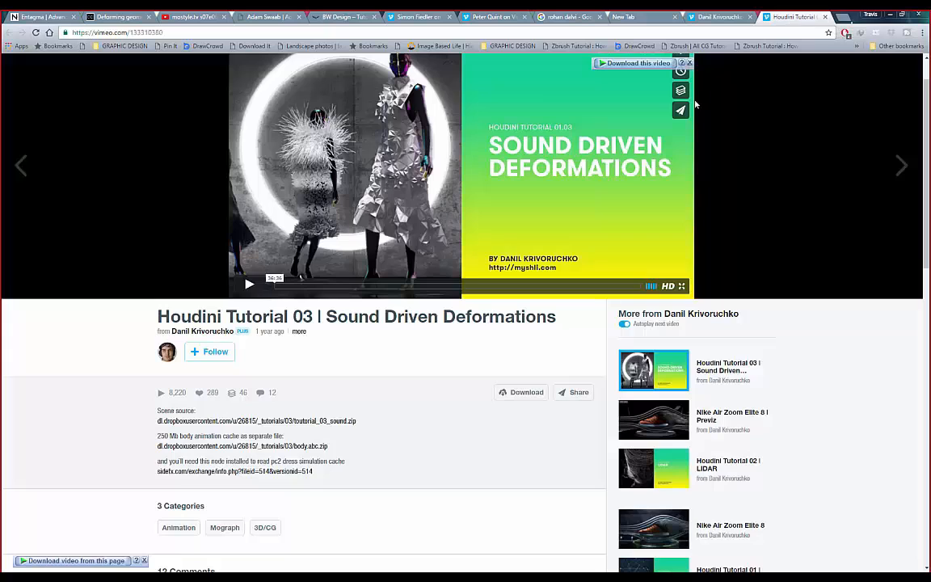
scroll(693, 109, "up", 1)
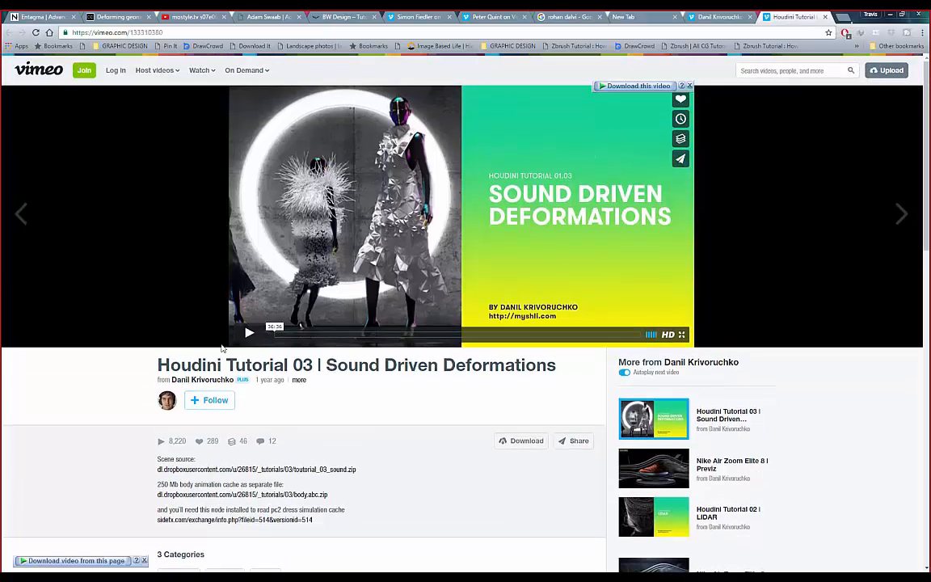